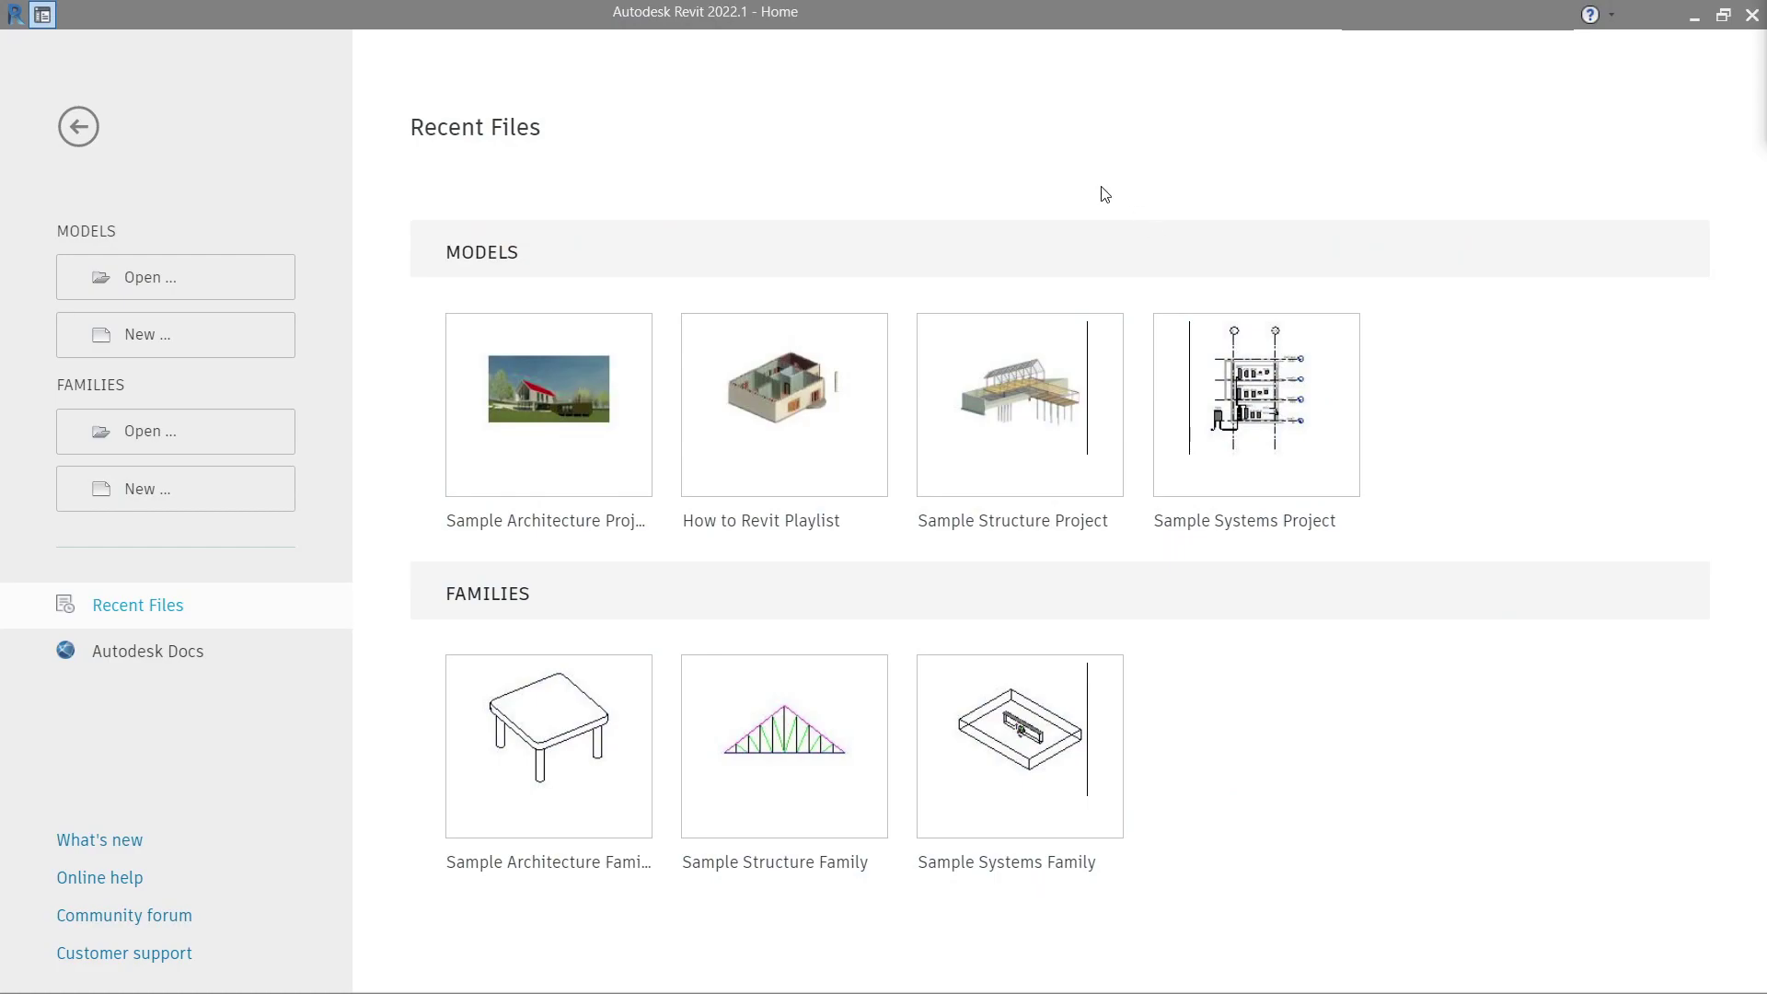
Step: Create a new family from the English Metric Window template
{"action": "left_click", "coordinate": [168, 491]}
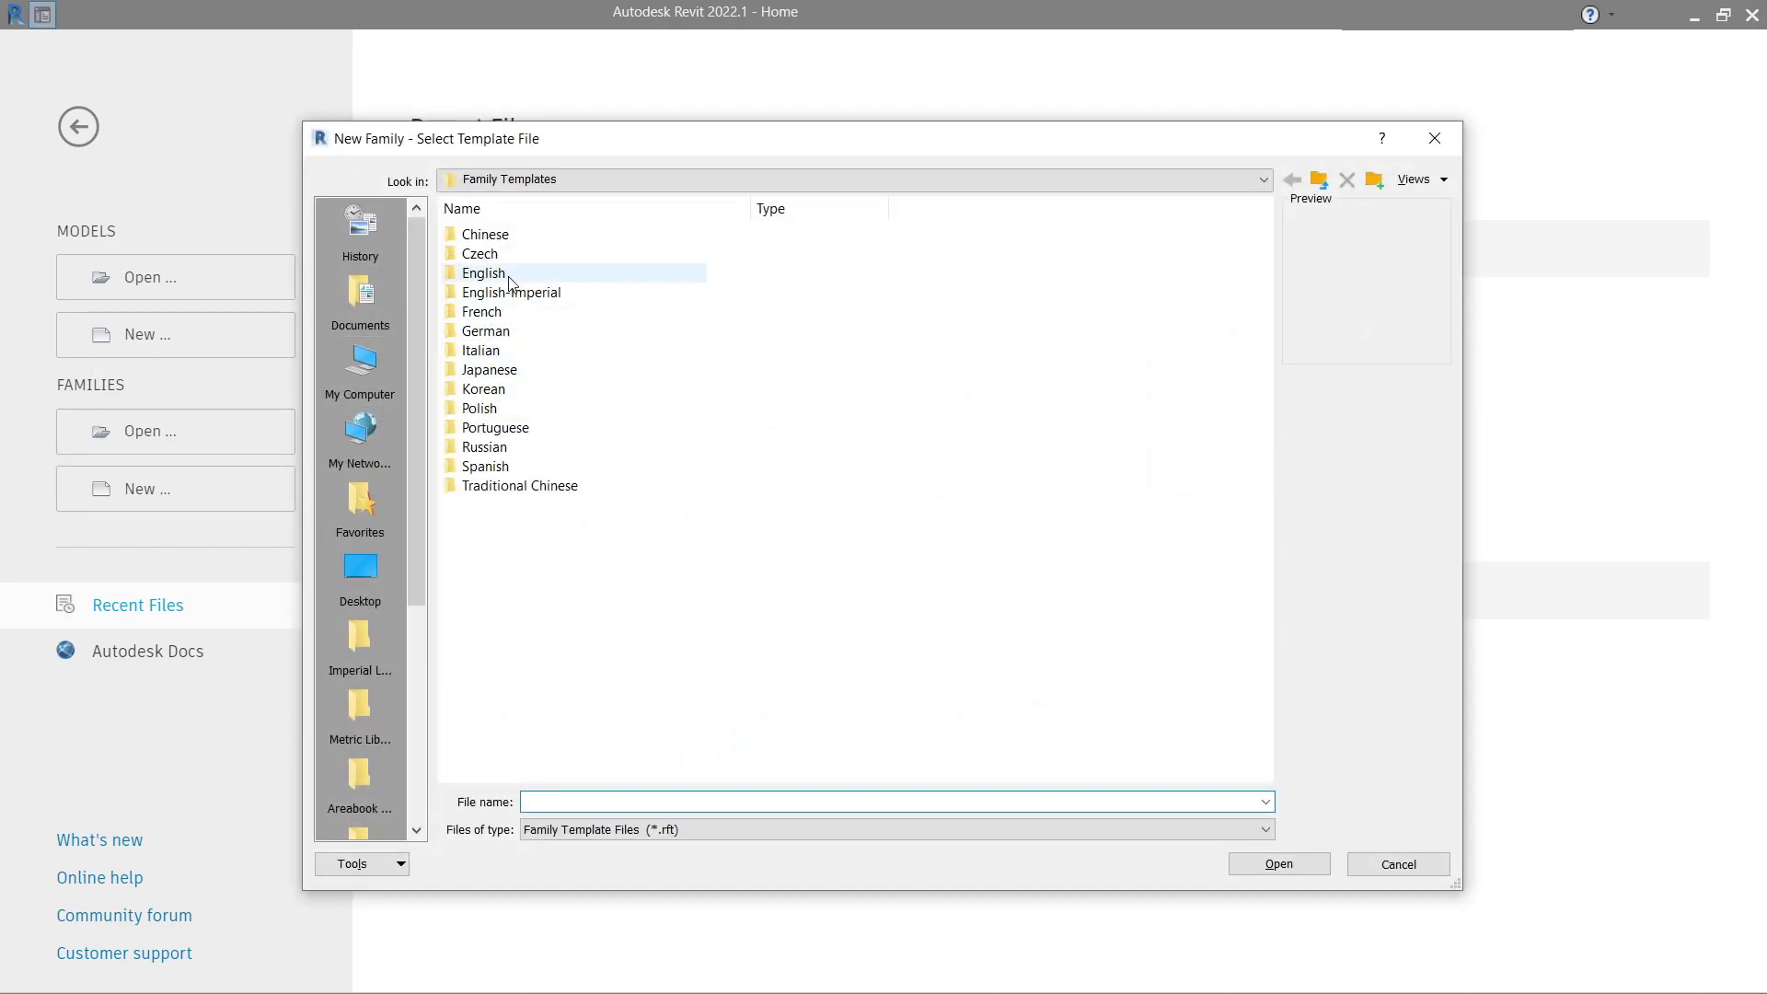
{"action": "double_click", "coordinate": [509, 281]}
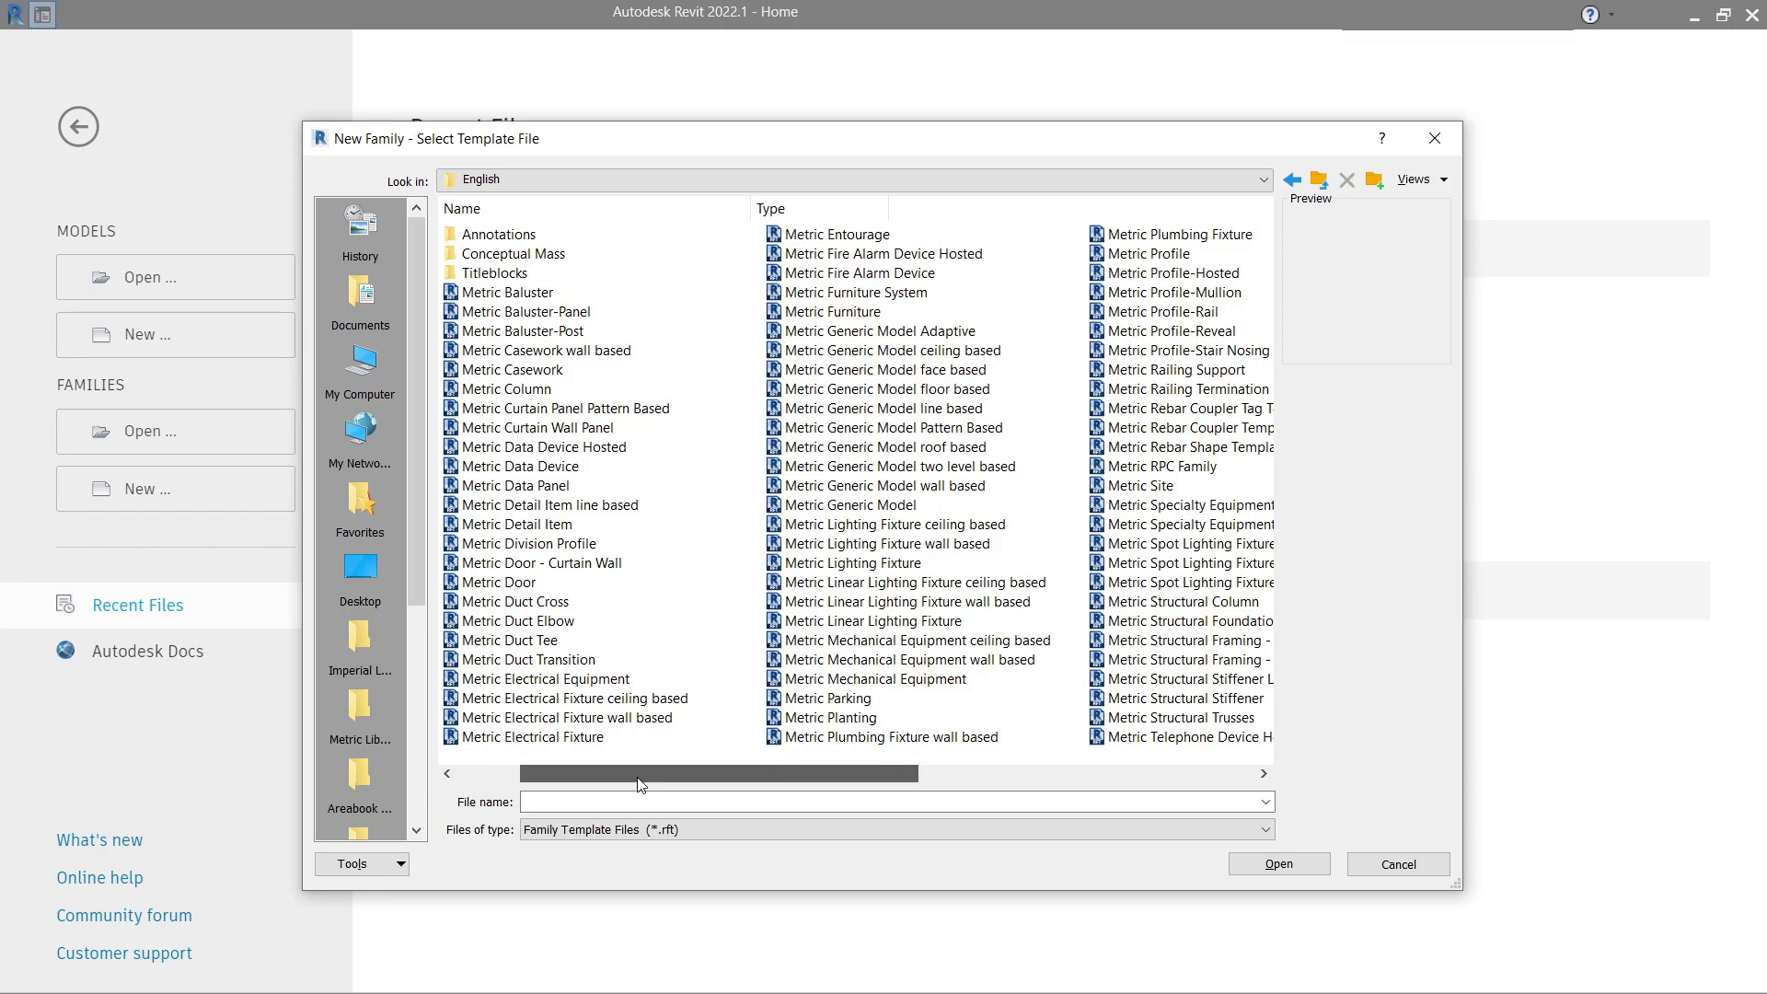
{"action": "left_click_drag", "start_coordinate": [641, 781], "coordinate": [1000, 773]}
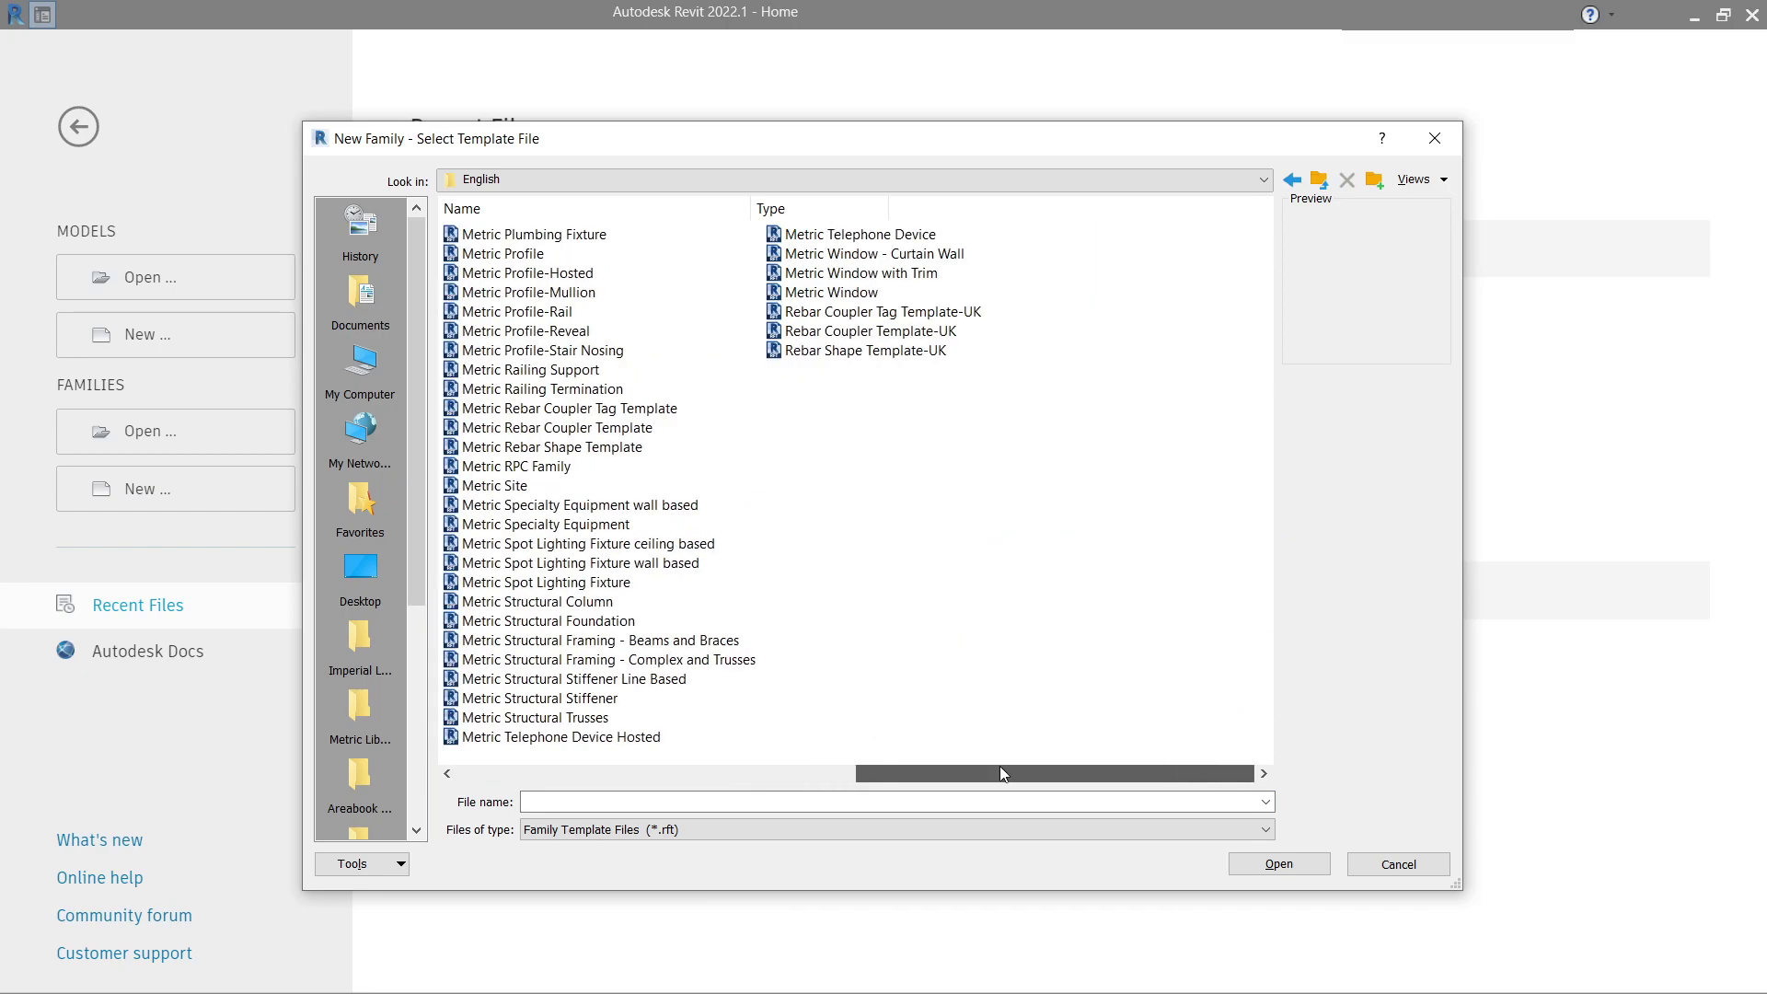
{"action": "left_click", "coordinate": [853, 295]}
{"action": "left_click", "coordinate": [871, 275]}
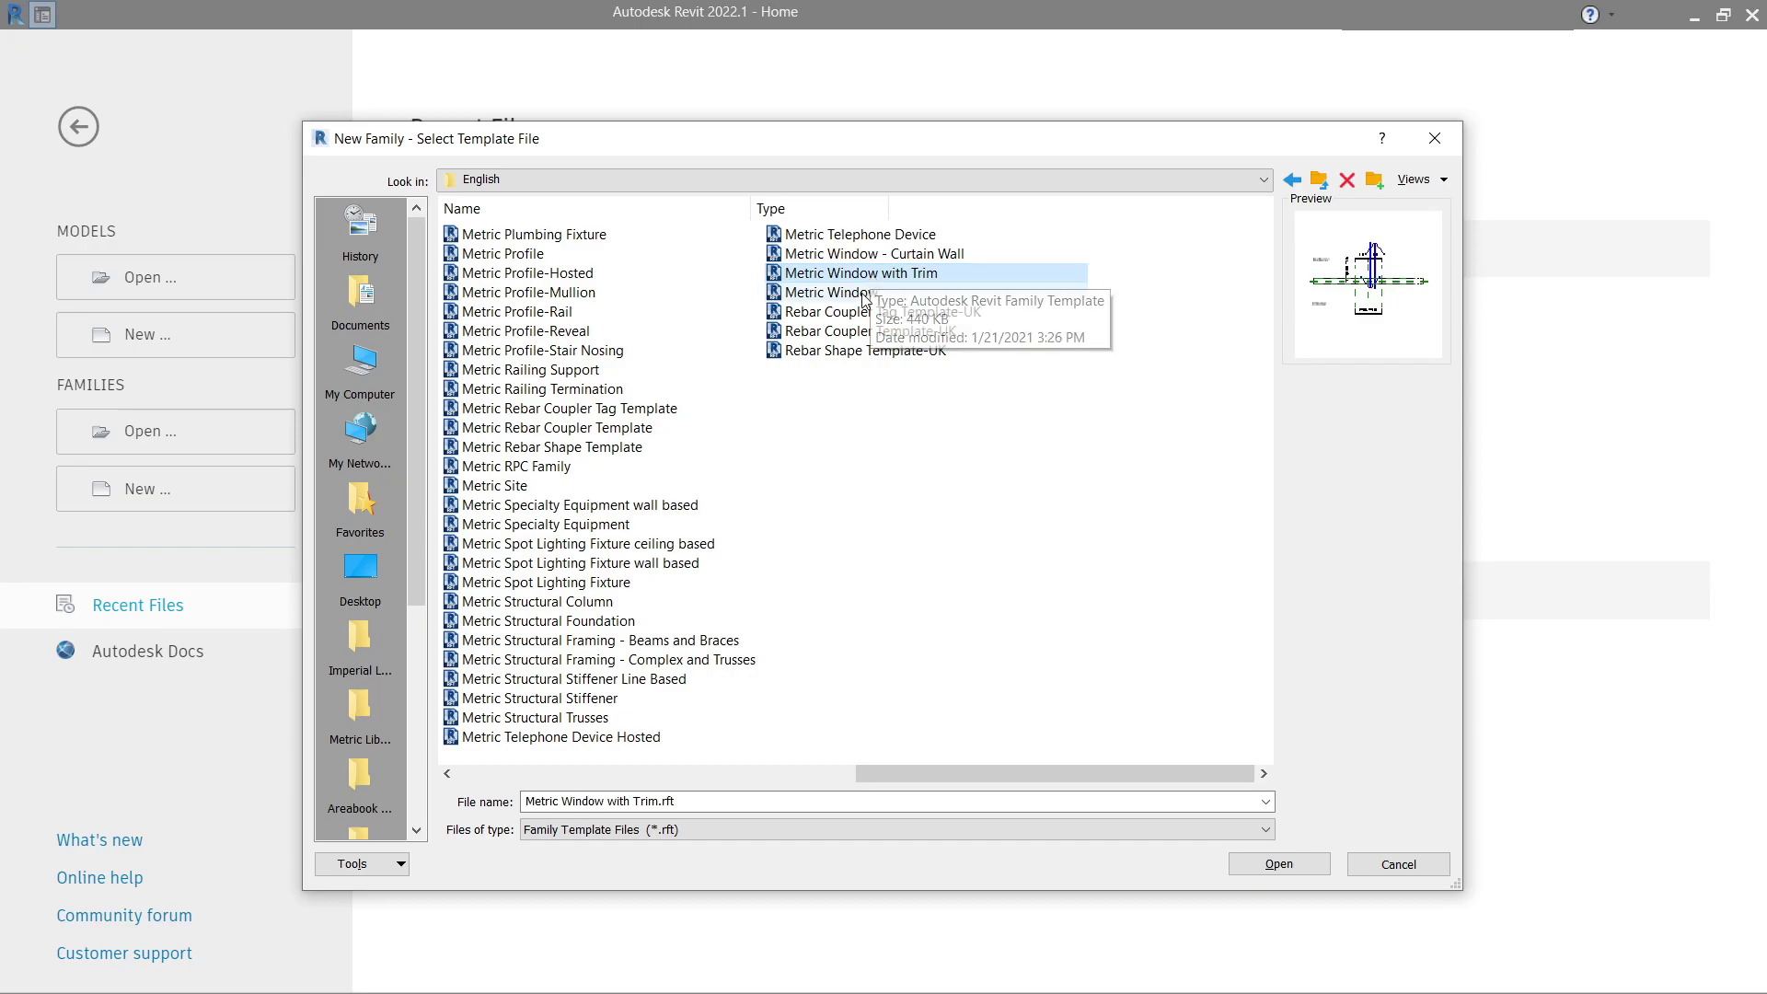
{"action": "left_click", "coordinate": [865, 295]}
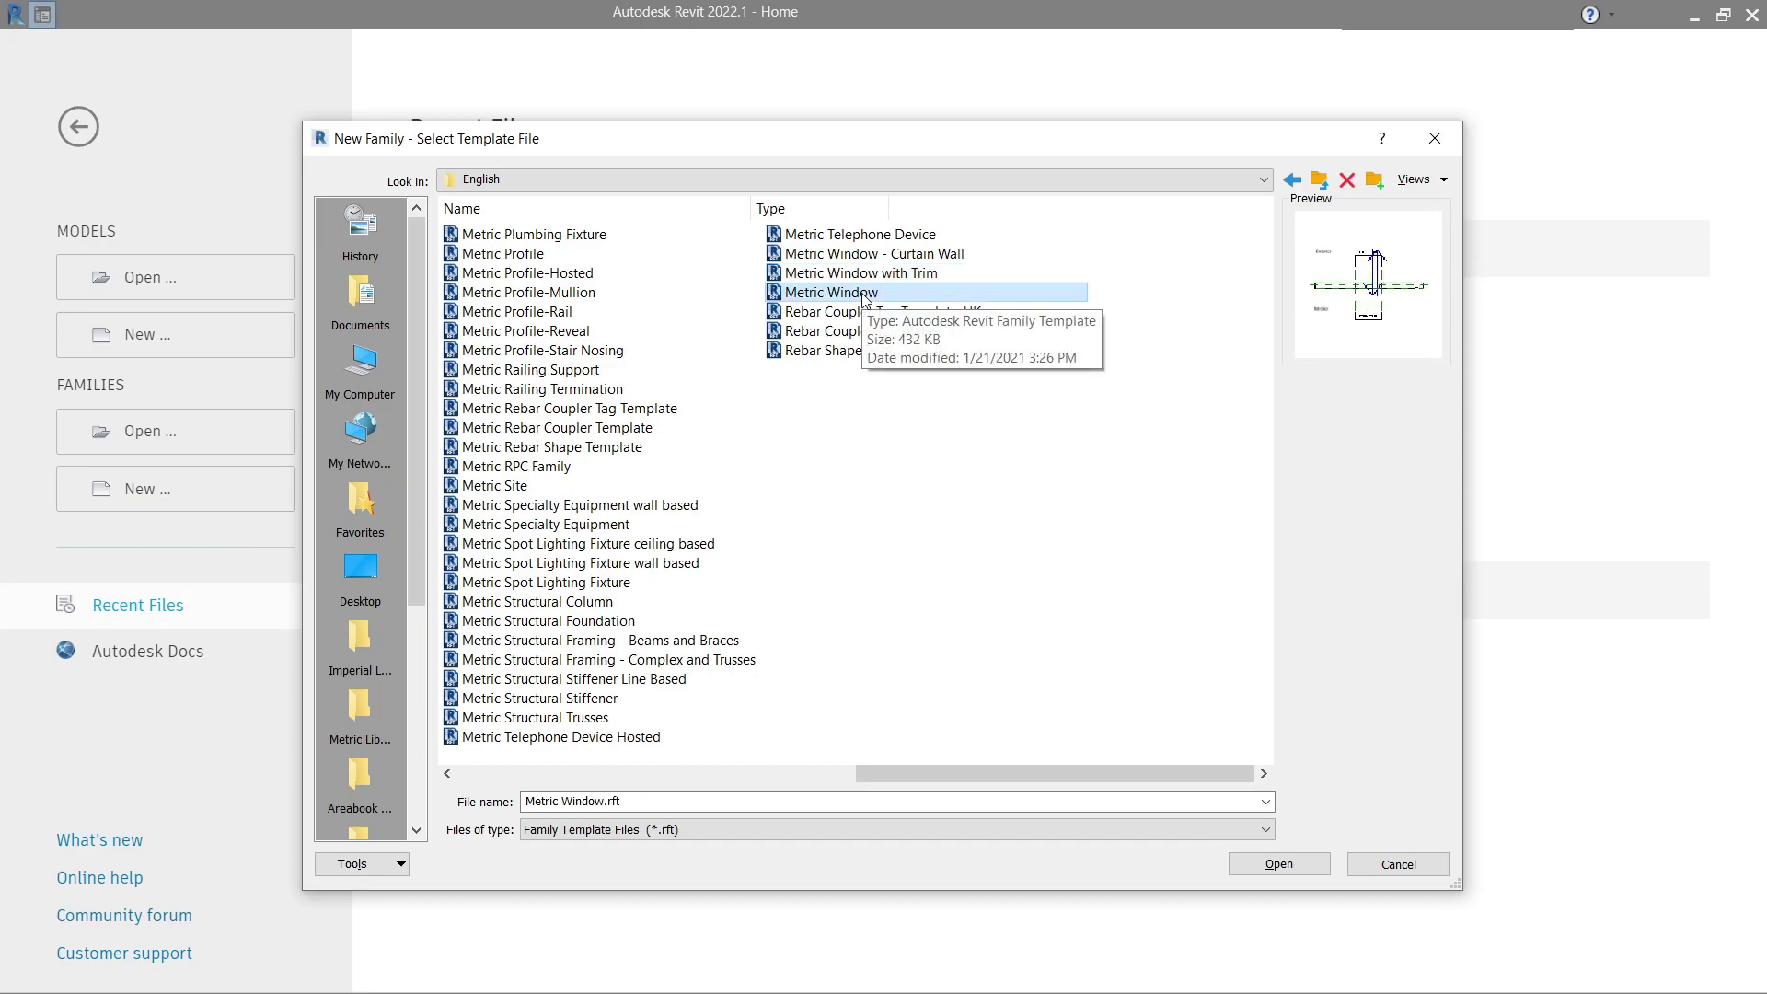
{"action": "left_click", "coordinate": [1280, 865]}
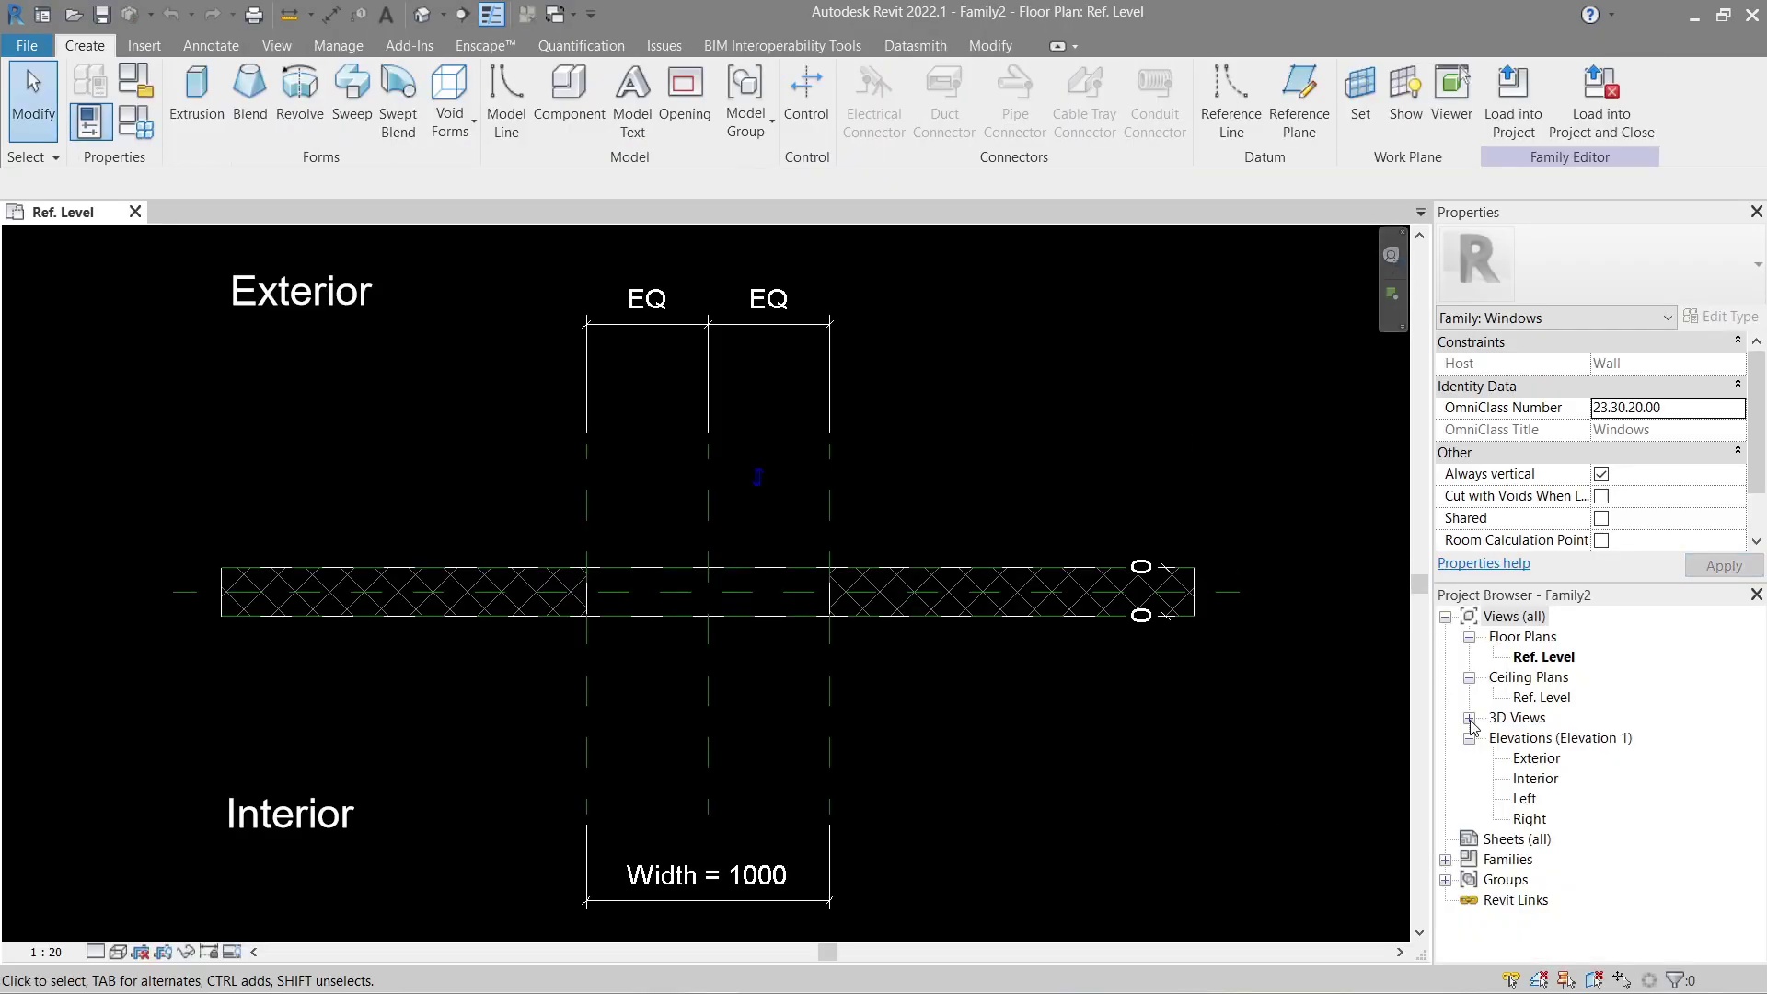
Step: Open the Interior elevation and tile it beside the Ref. Level floor plan
{"action": "double_click", "coordinate": [1536, 779]}
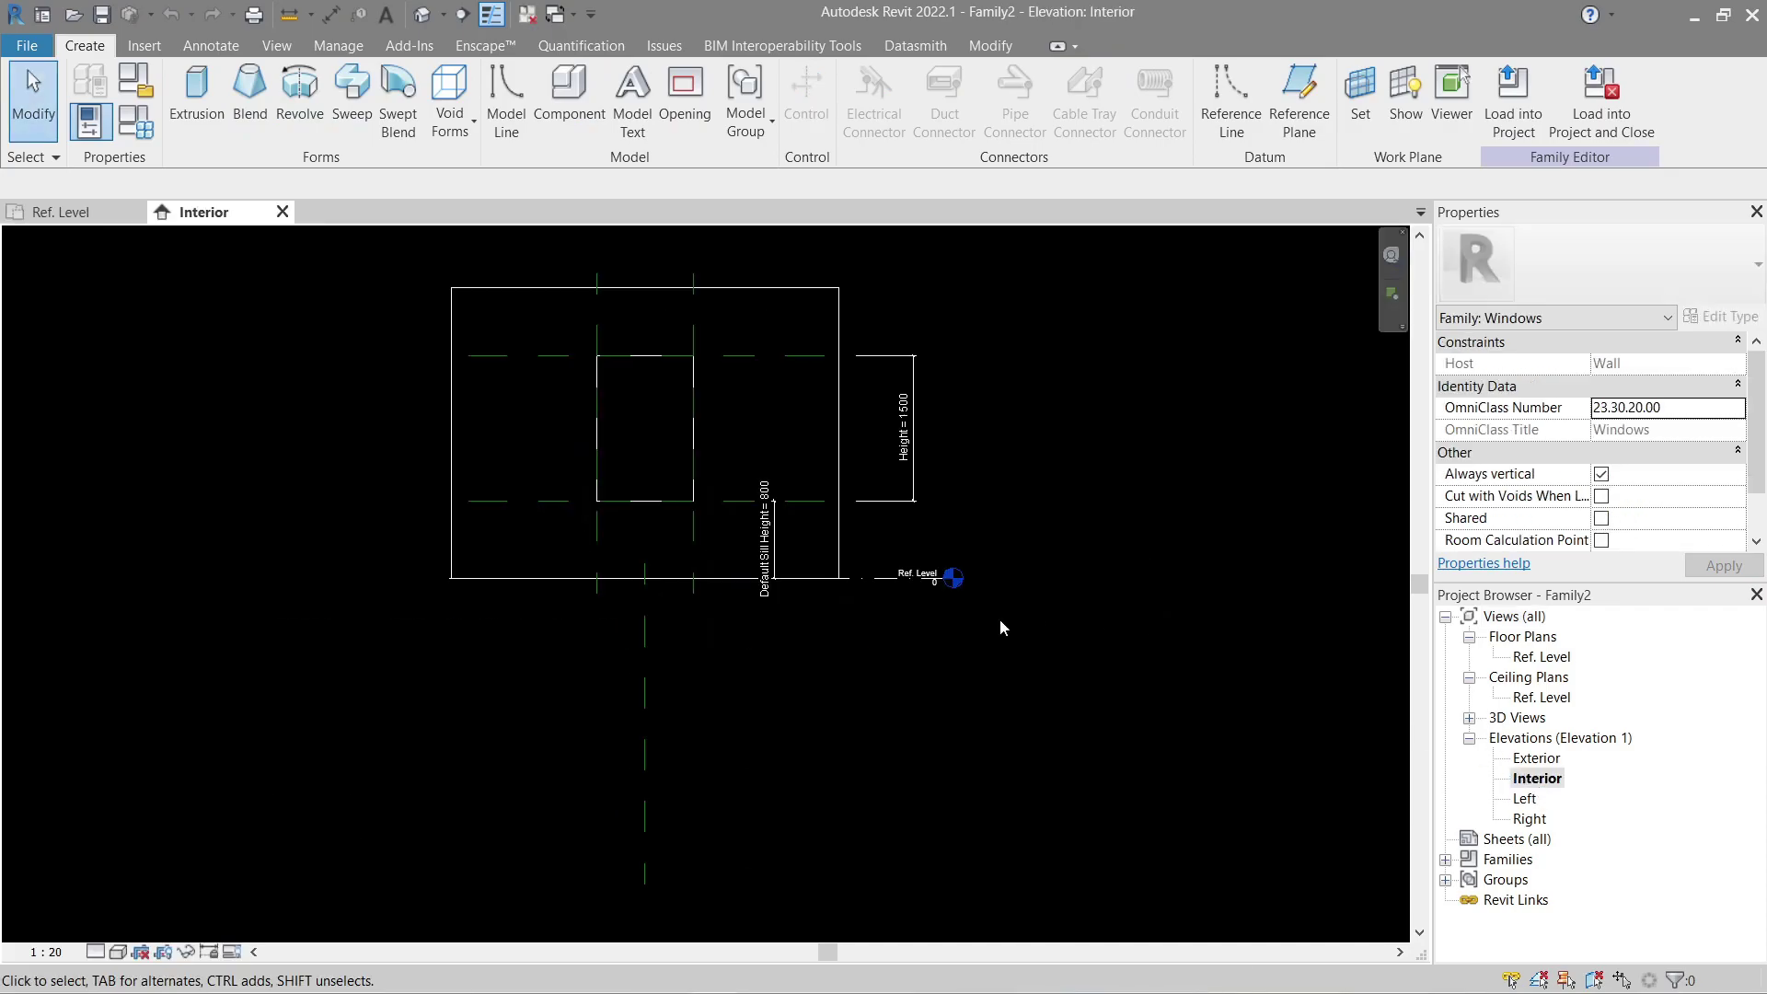
{"action": "key", "text": "w"}
{"action": "key", "text": "t"}
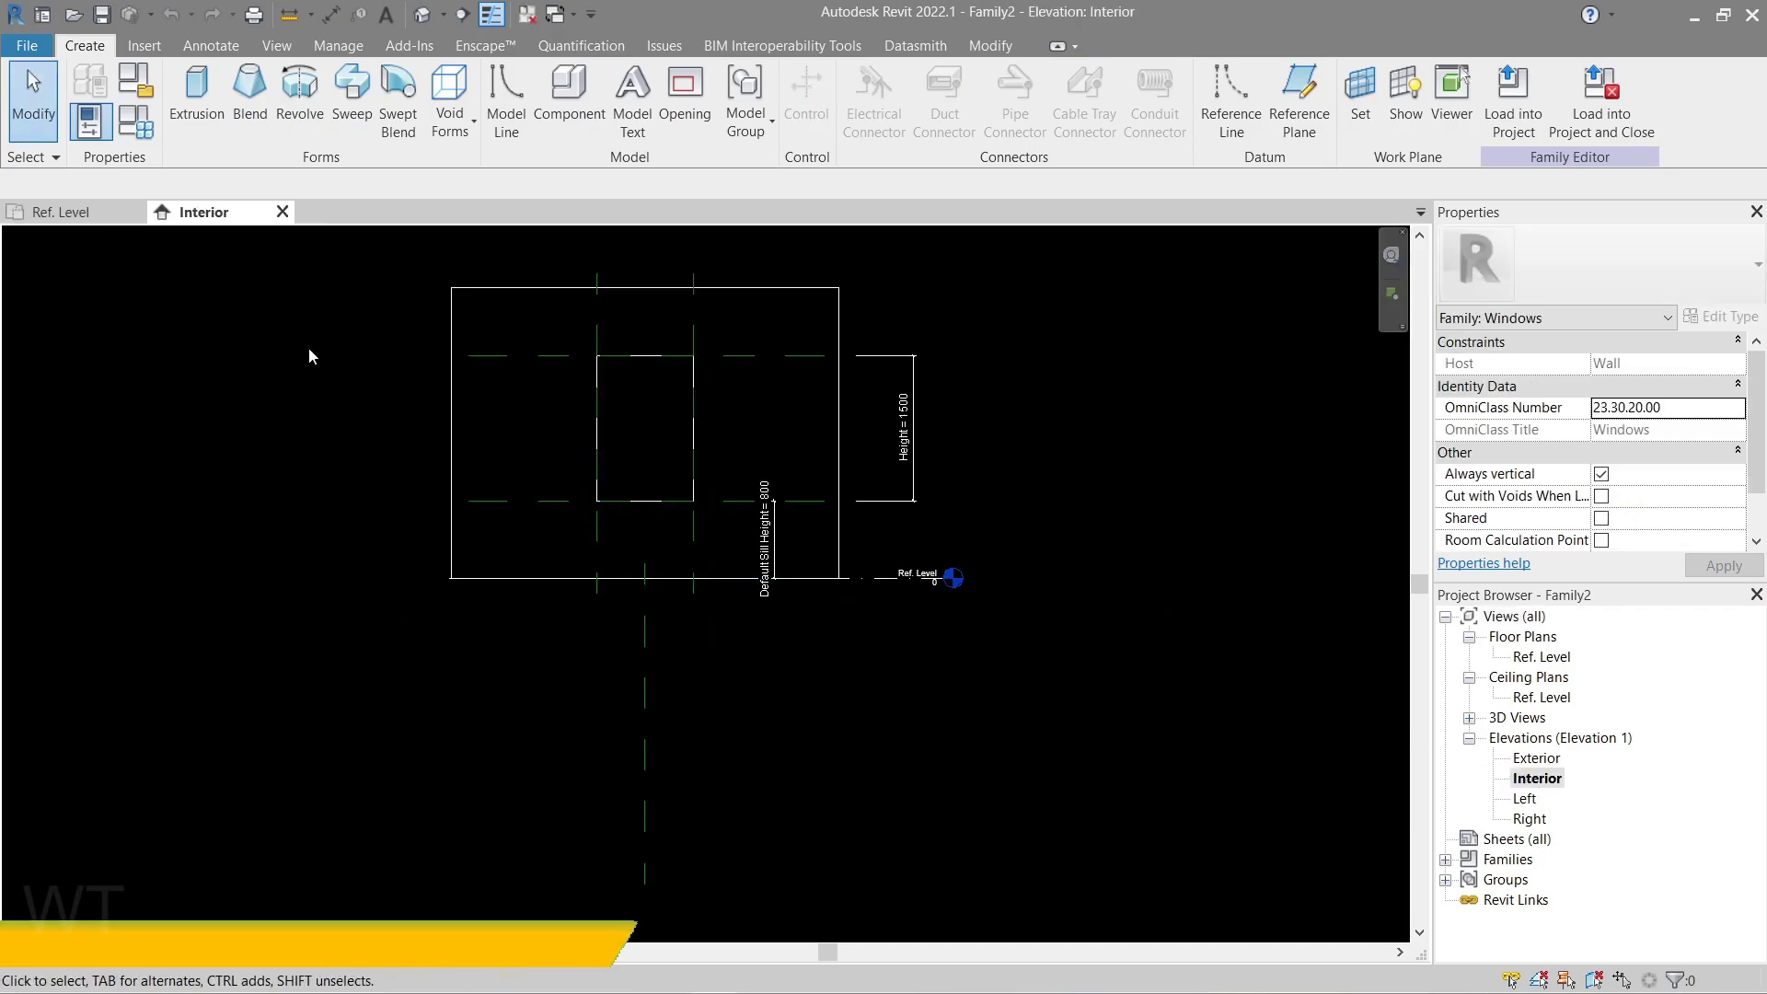
{"action": "middle_click_drag", "start_coordinate": [239, 405], "coordinate": [22, 600]}
{"action": "middle_click_drag", "start_coordinate": [464, 419], "coordinate": [350, 401]}
{"action": "scroll", "coordinate": [330, 383], "scroll_direction": "up", "scroll_amount": 1}
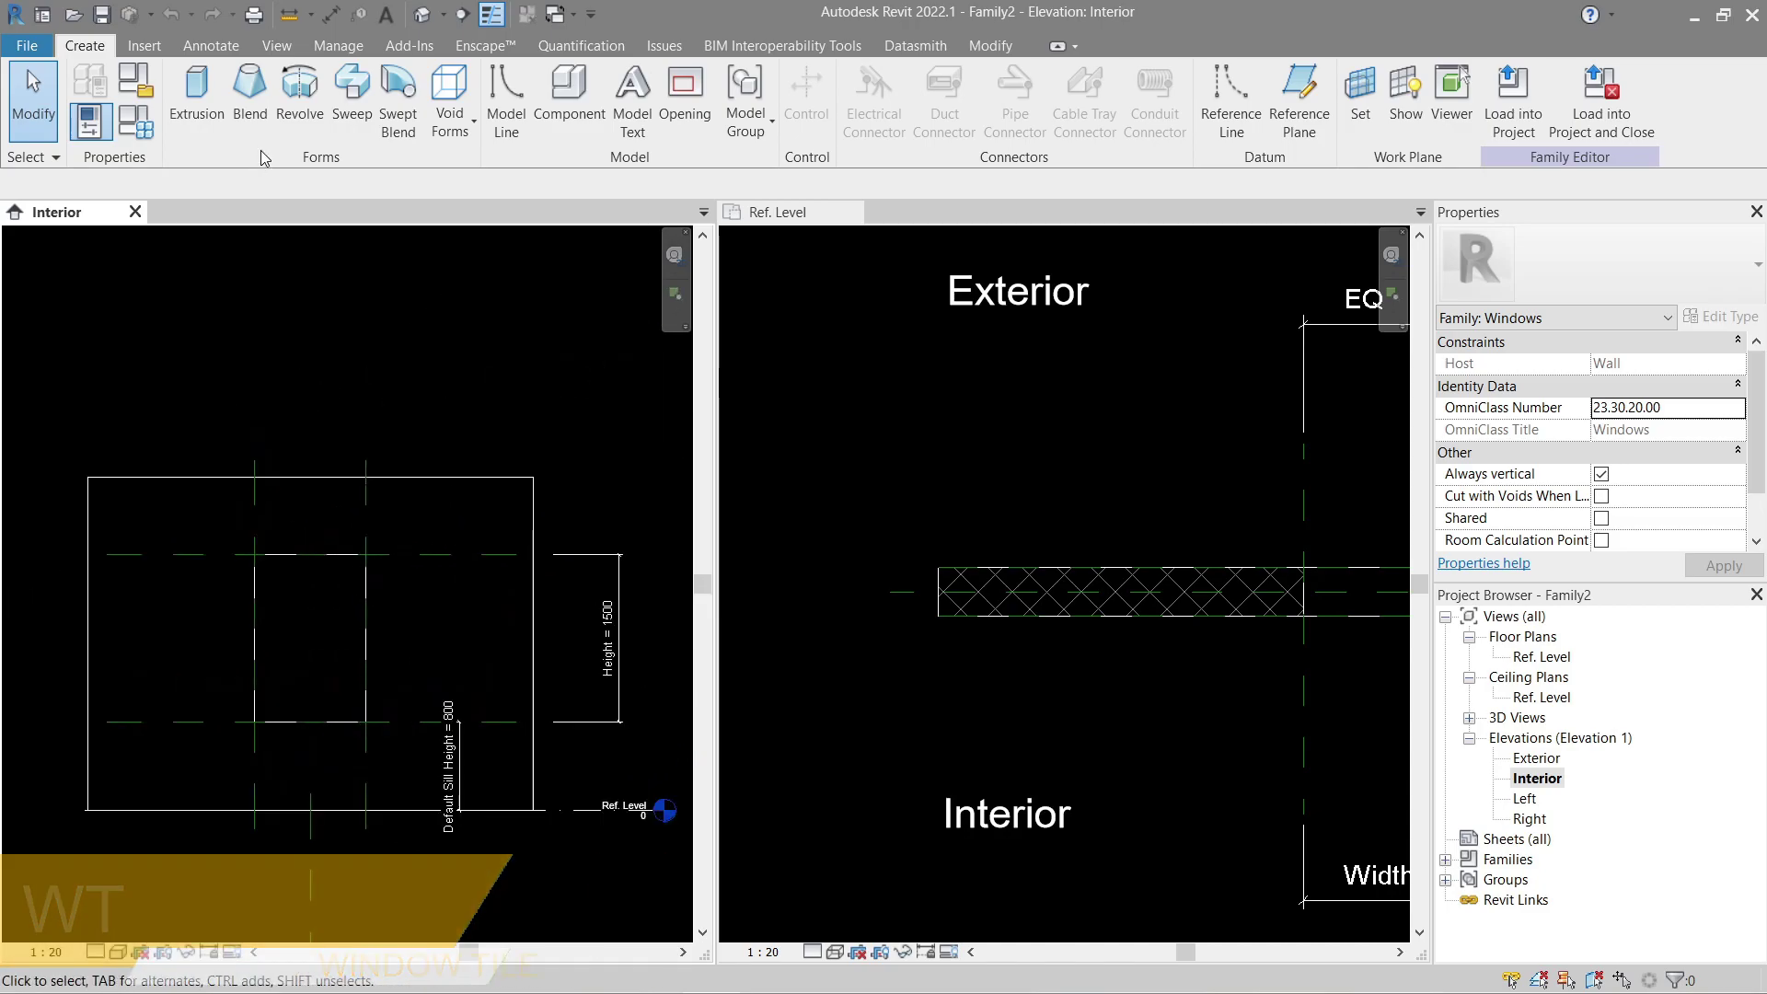
Step: Open the default 3D view of the host wall and set its visual style to Consistent Colors
{"action": "left_click", "coordinate": [420, 21]}
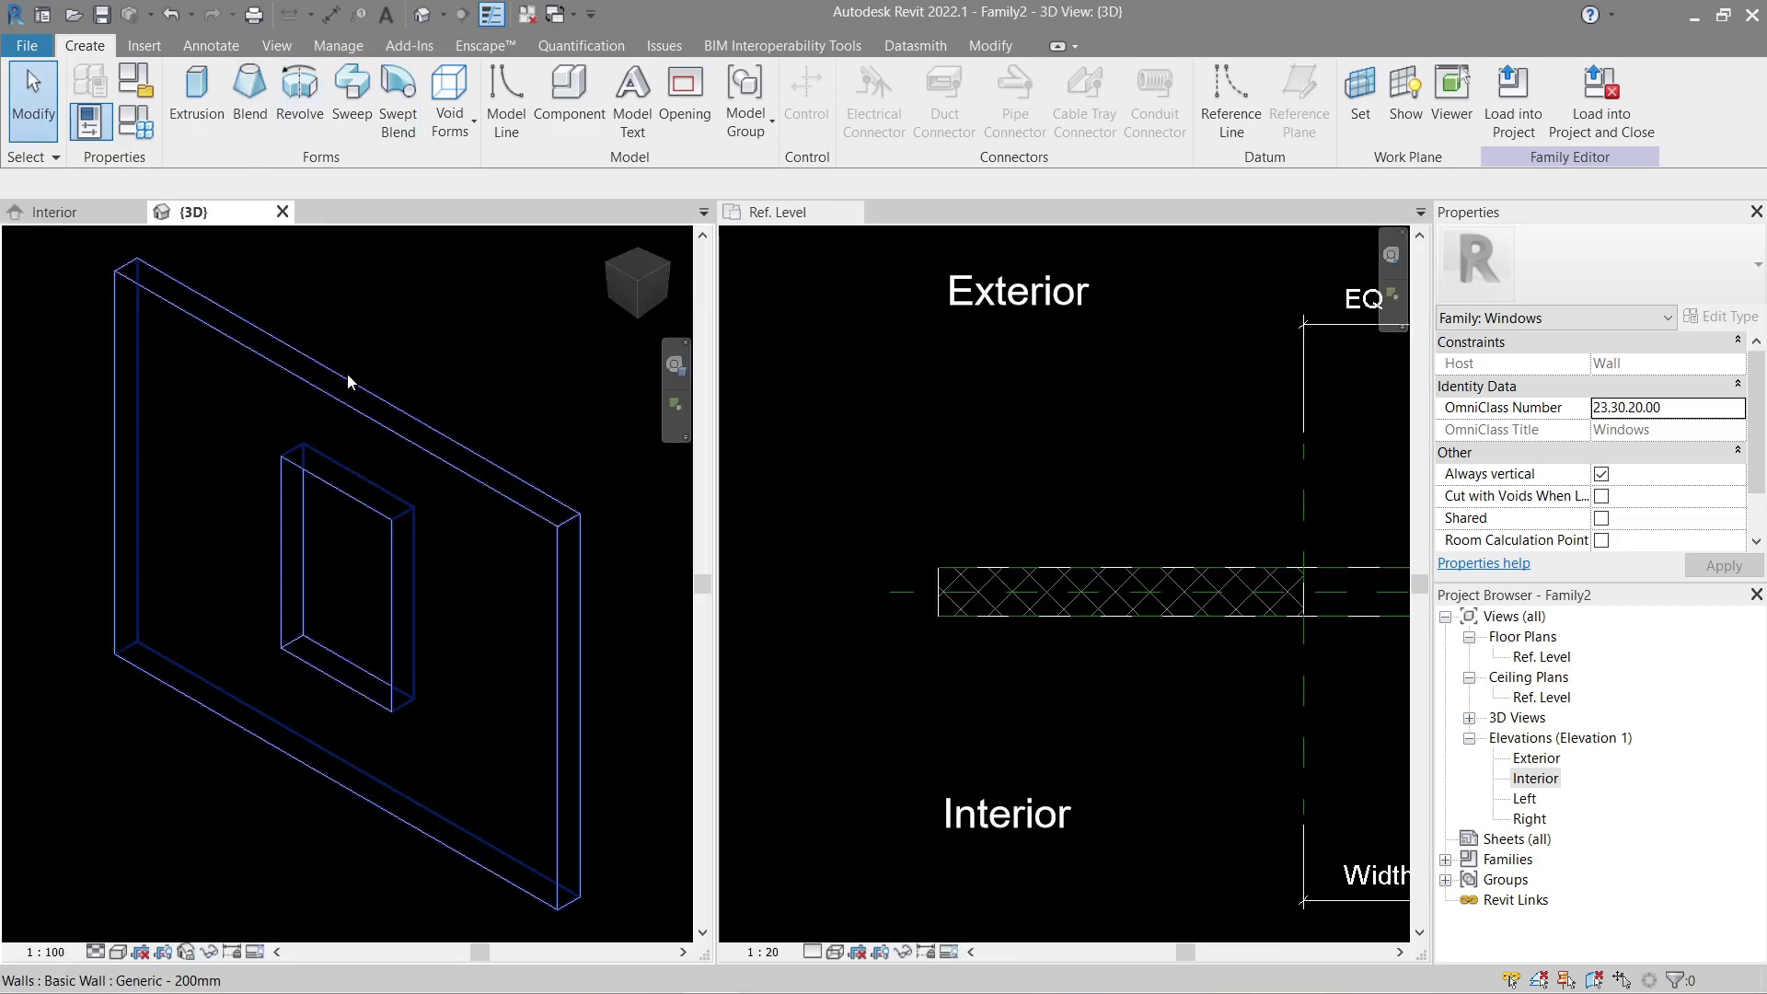
{"action": "middle_click_drag", "start_coordinate": [347, 383], "coordinate": [159, 712], "text": "shift"}
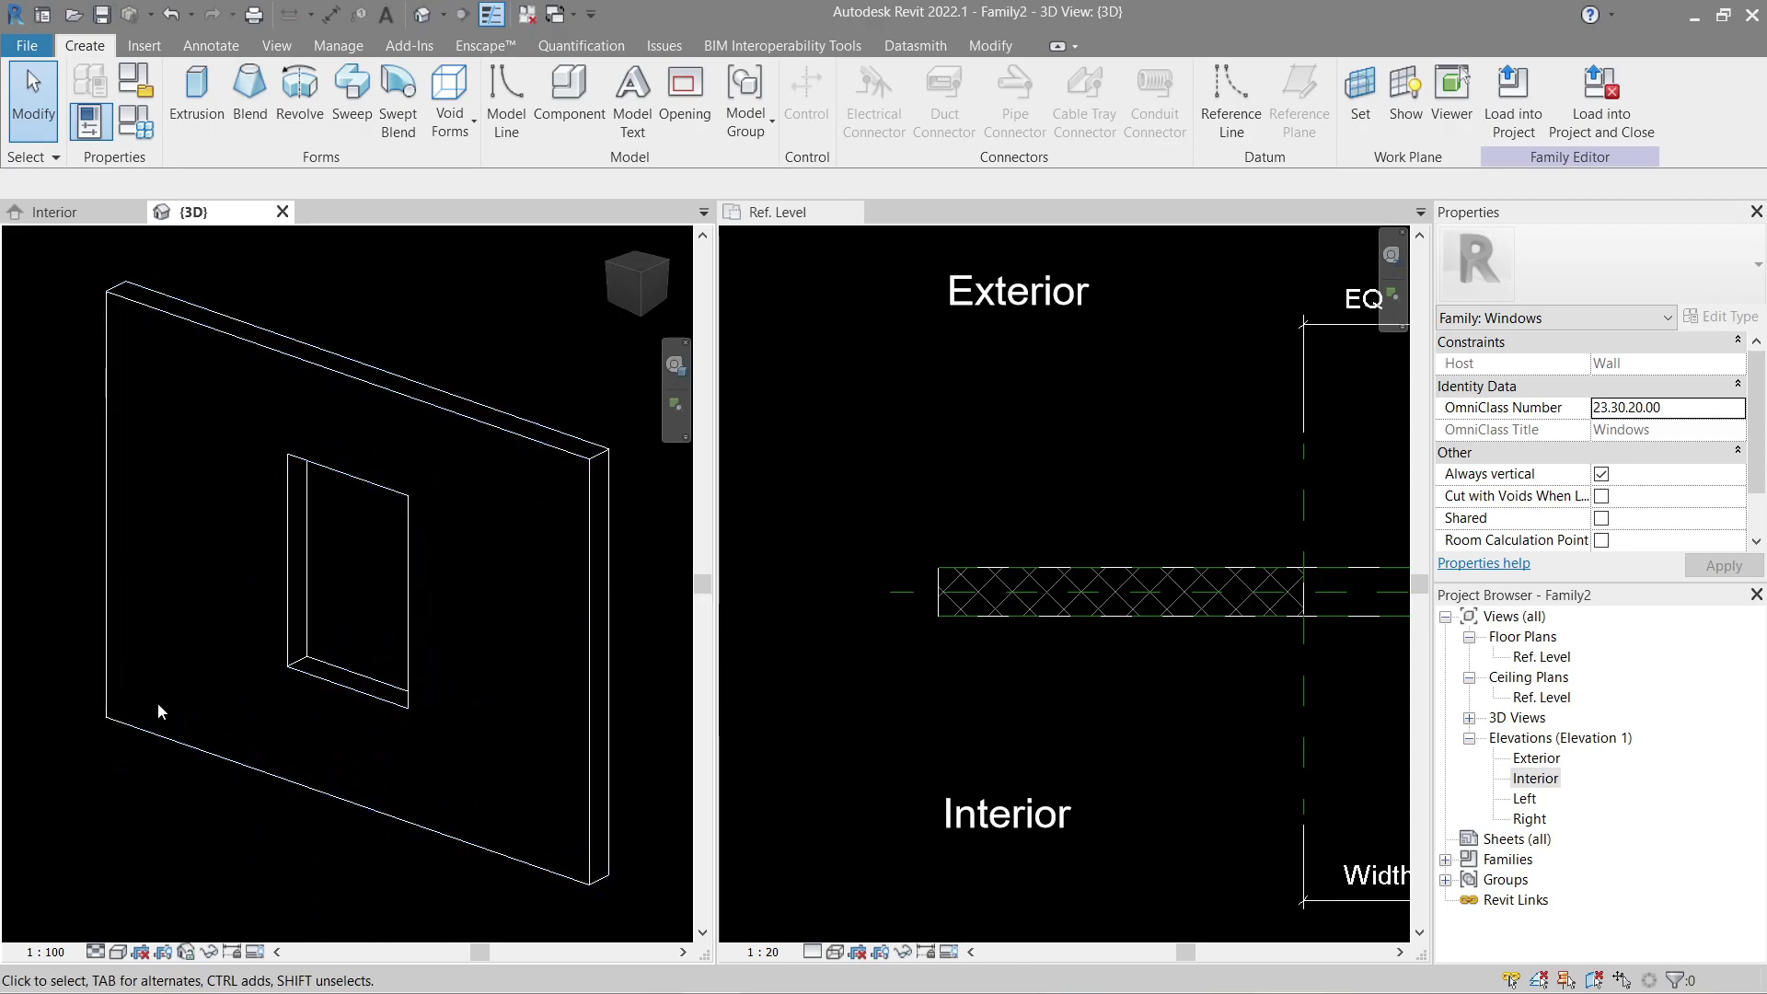
{"action": "left_click", "coordinate": [124, 953]}
{"action": "left_click", "coordinate": [184, 905]}
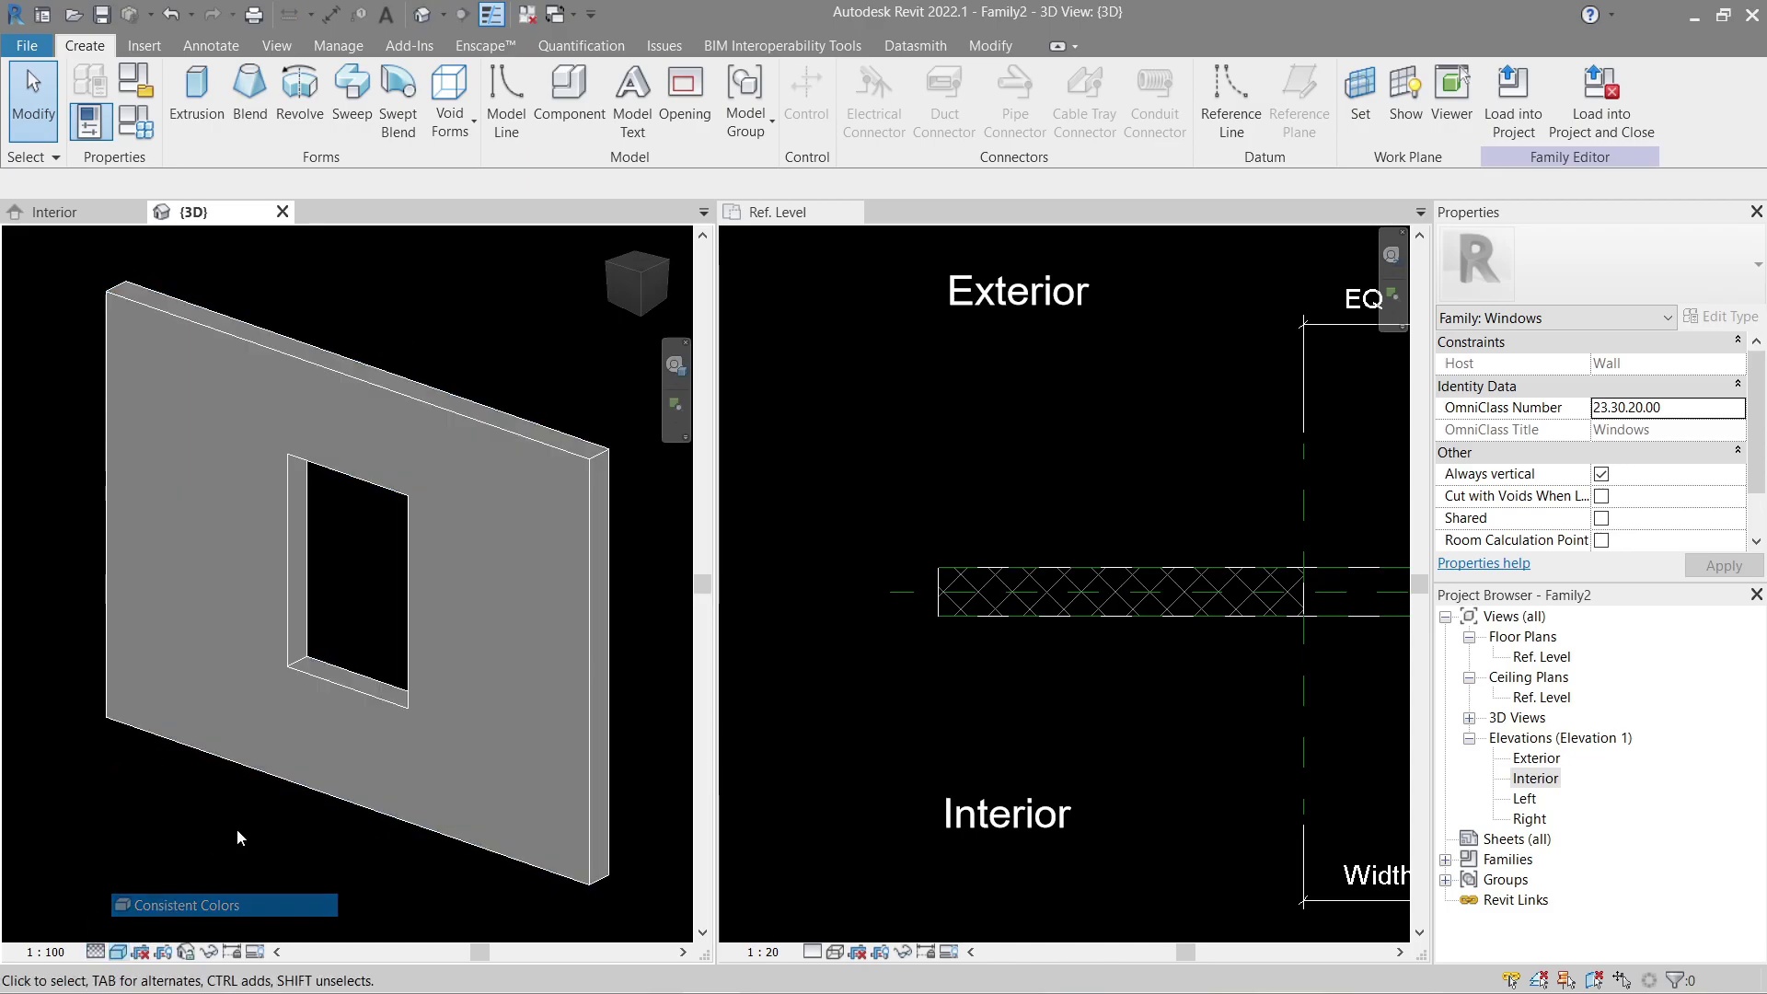
Step: Return to the Interior elevation and bring the whole wall and opening into view in the Ref. Level plan
{"action": "left_click", "coordinate": [102, 215]}
{"action": "left_click", "coordinate": [896, 429]}
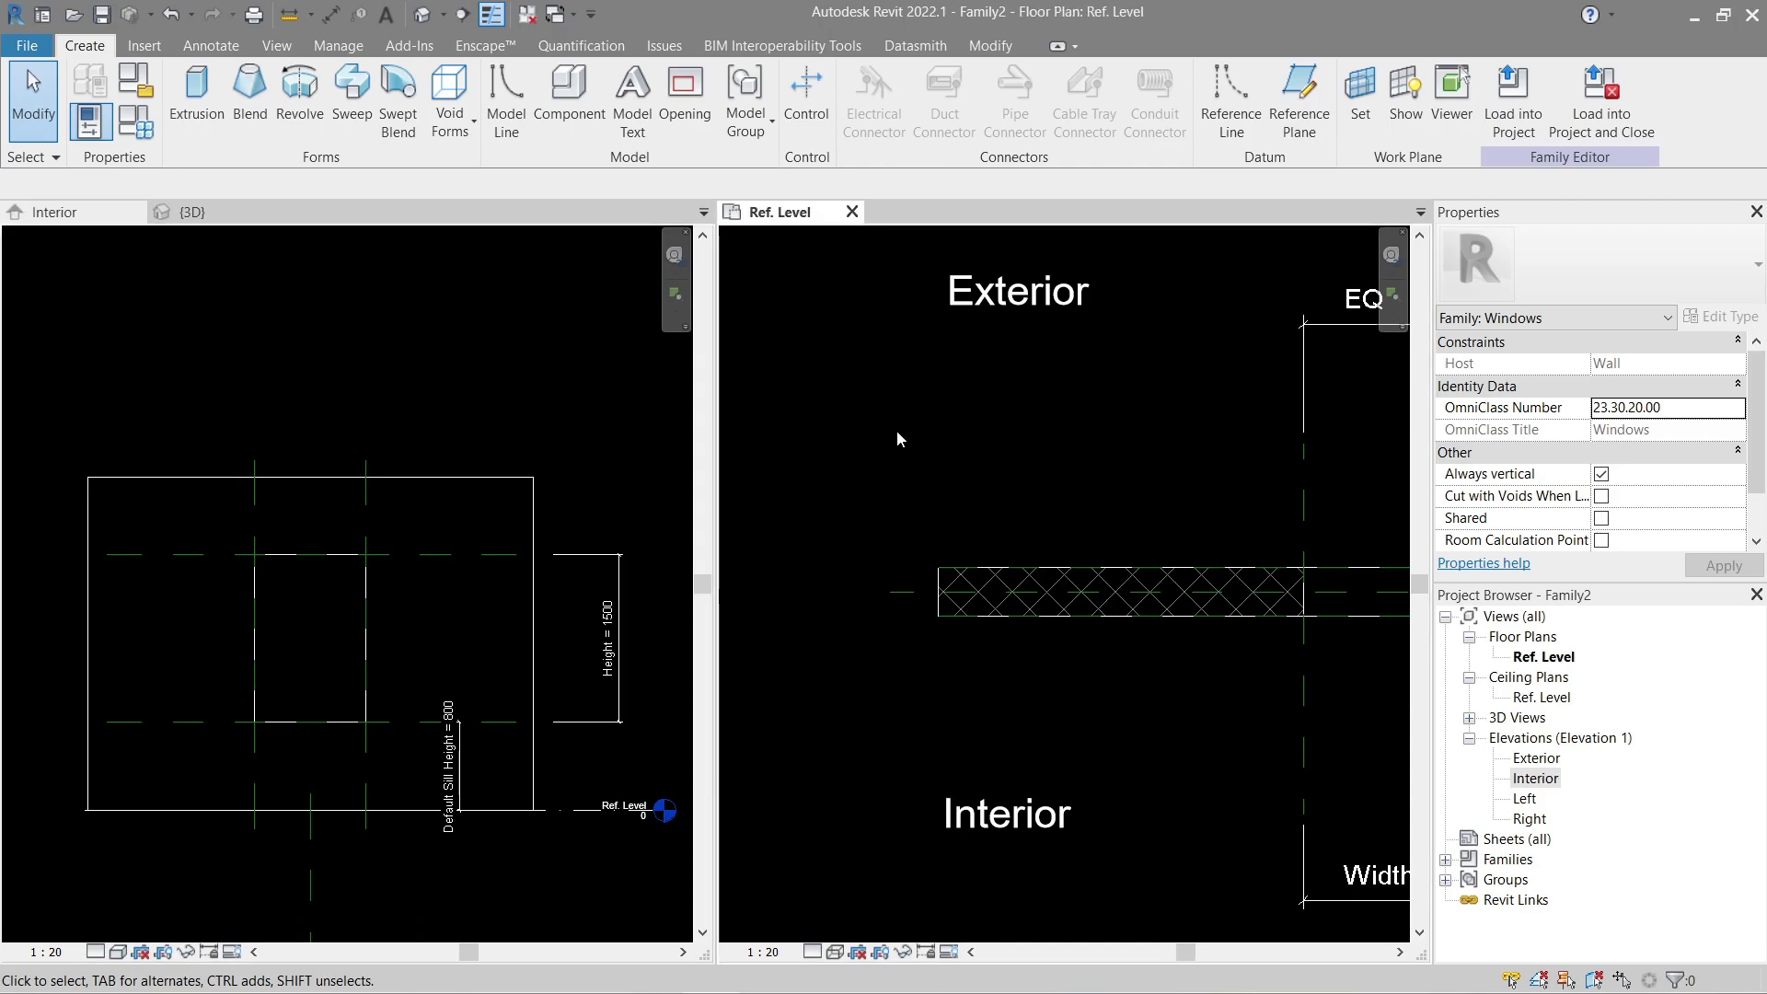
{"action": "scroll", "coordinate": [1166, 561], "scroll_direction": "down", "scroll_amount": 2}
{"action": "middle_click_drag", "start_coordinate": [1166, 562], "coordinate": [928, 581]}
{"action": "scroll", "coordinate": [1060, 609], "scroll_direction": "down", "scroll_amount": 1}
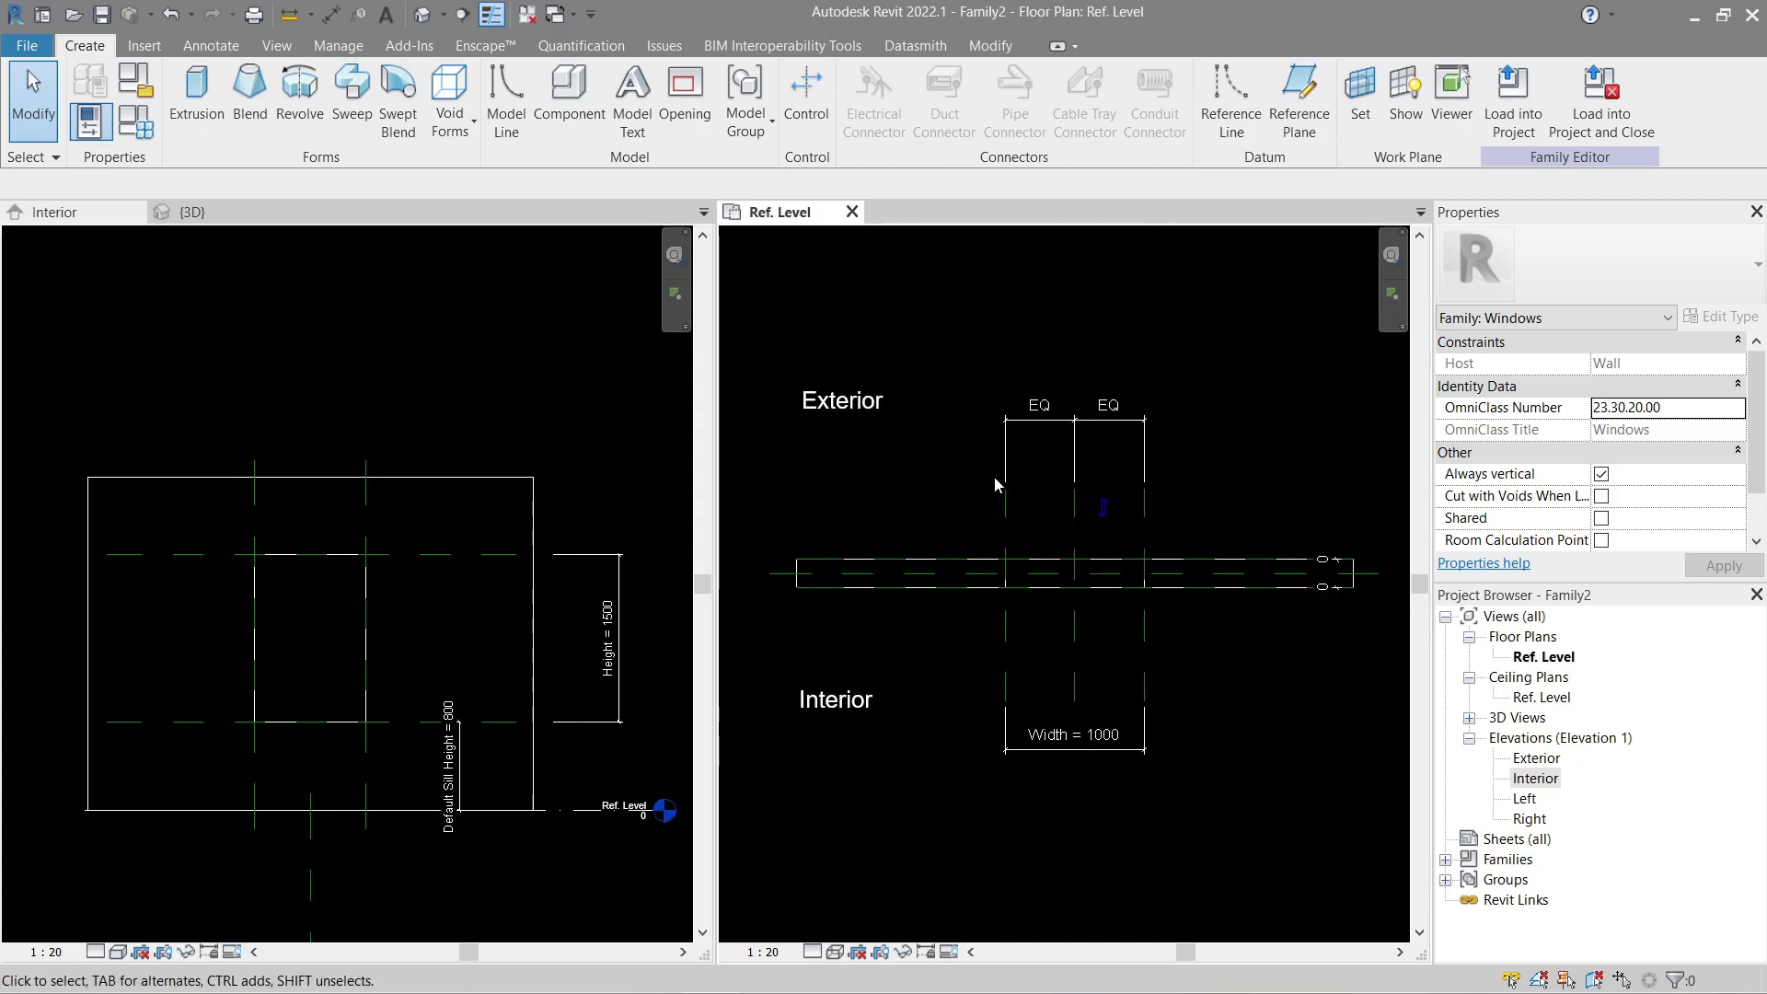
{"action": "mouse_move", "coordinate": [476, 392]}
{"action": "middle_mouse_down"}
{"action": "mouse_move", "coordinate": [490, 418]}
{"action": "mouse_move", "coordinate": [475, 384]}
{"action": "middle_mouse_up"}
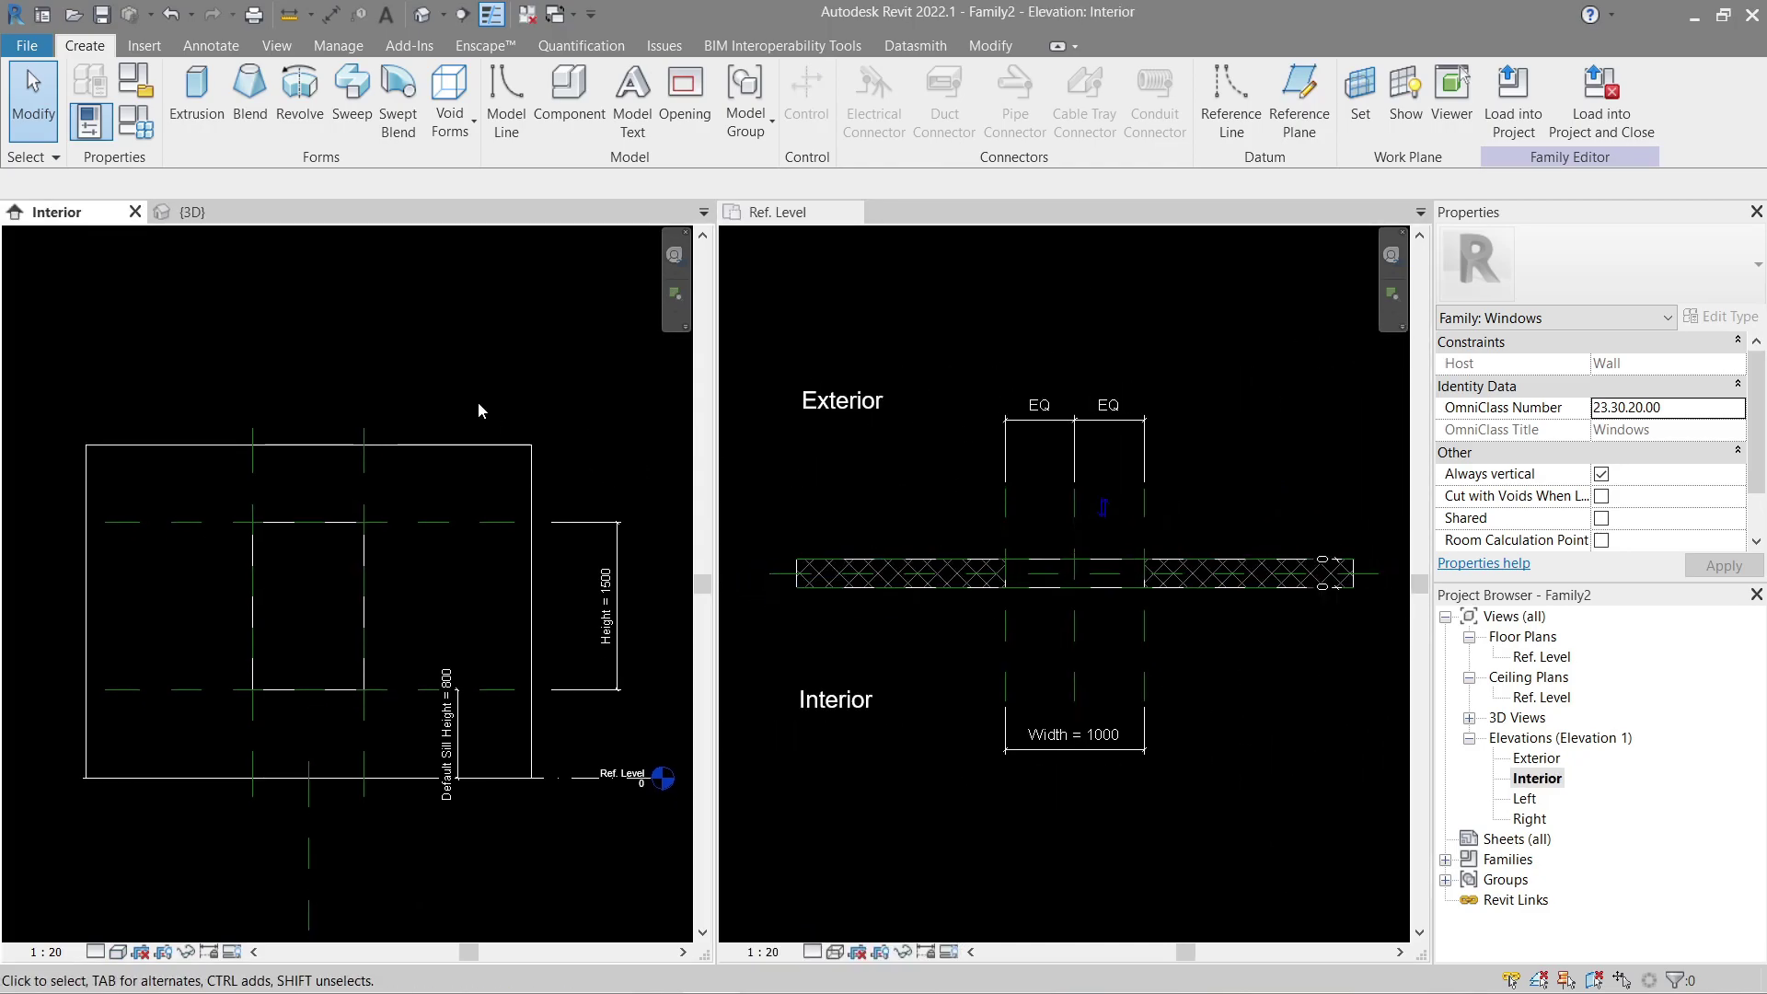
Step: Turn on thin line display and make the Interior elevation the active view
{"action": "left_click", "coordinate": [1254, 352]}
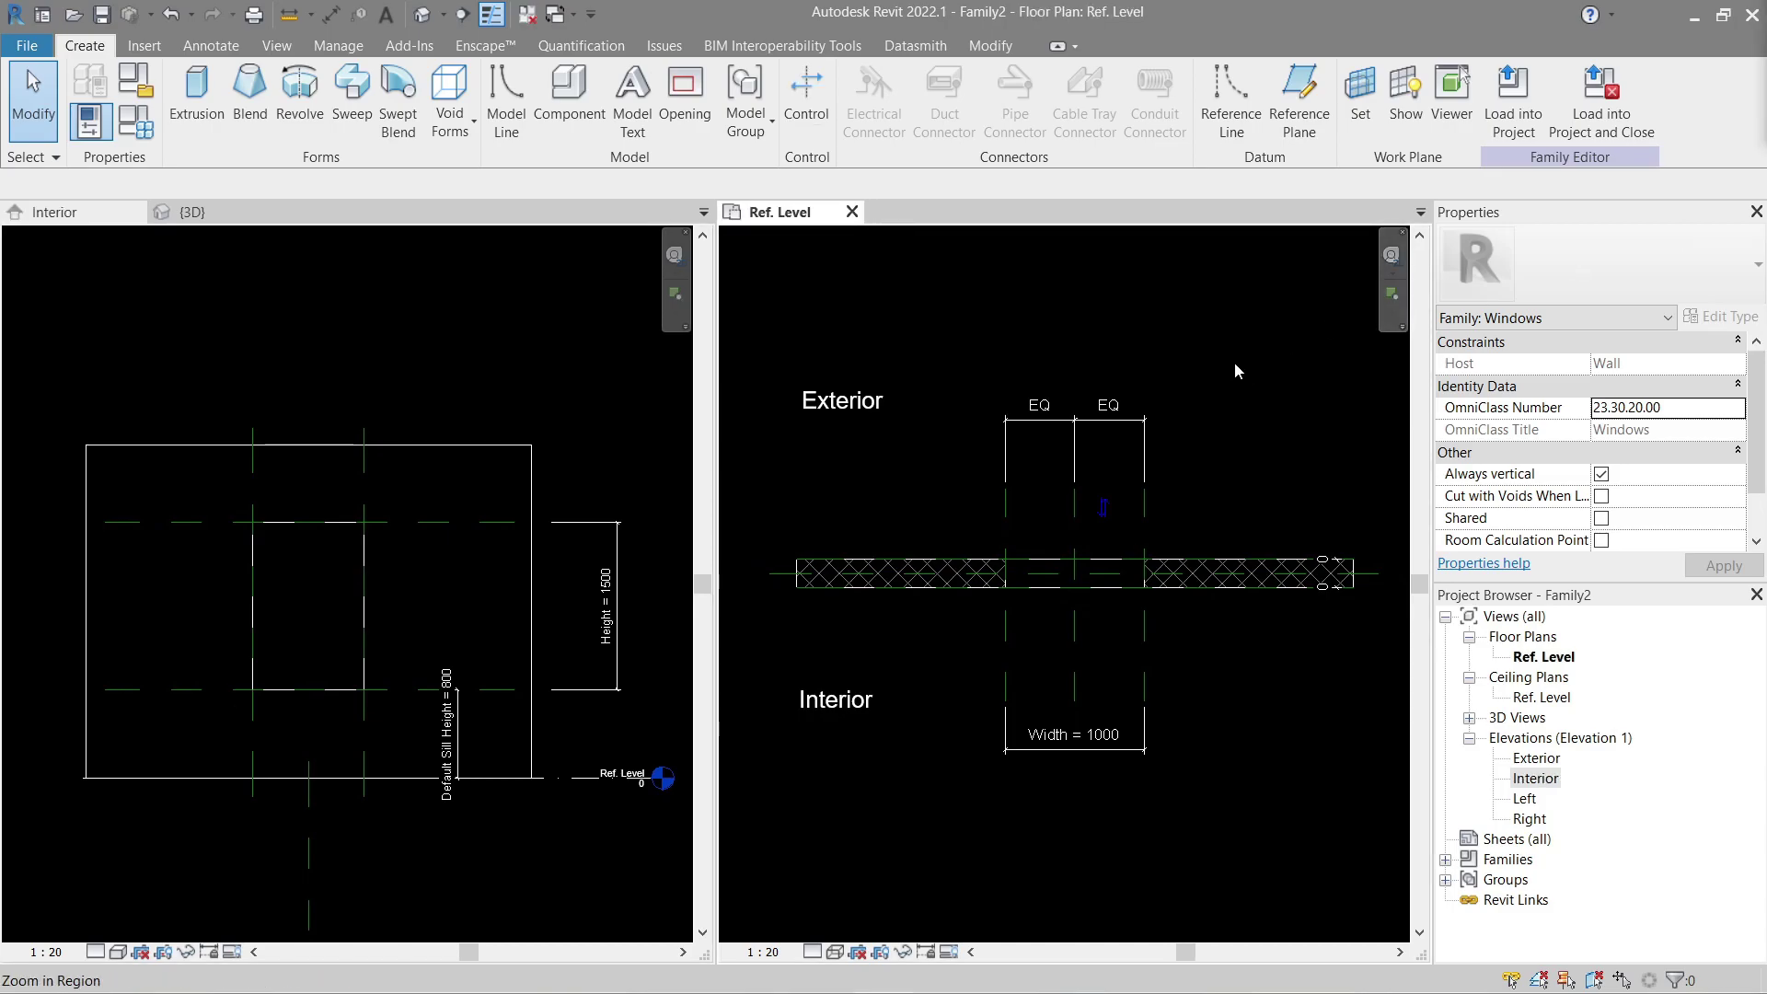
{"action": "left_click", "coordinate": [491, 14]}
{"action": "left_click", "coordinate": [478, 314]}
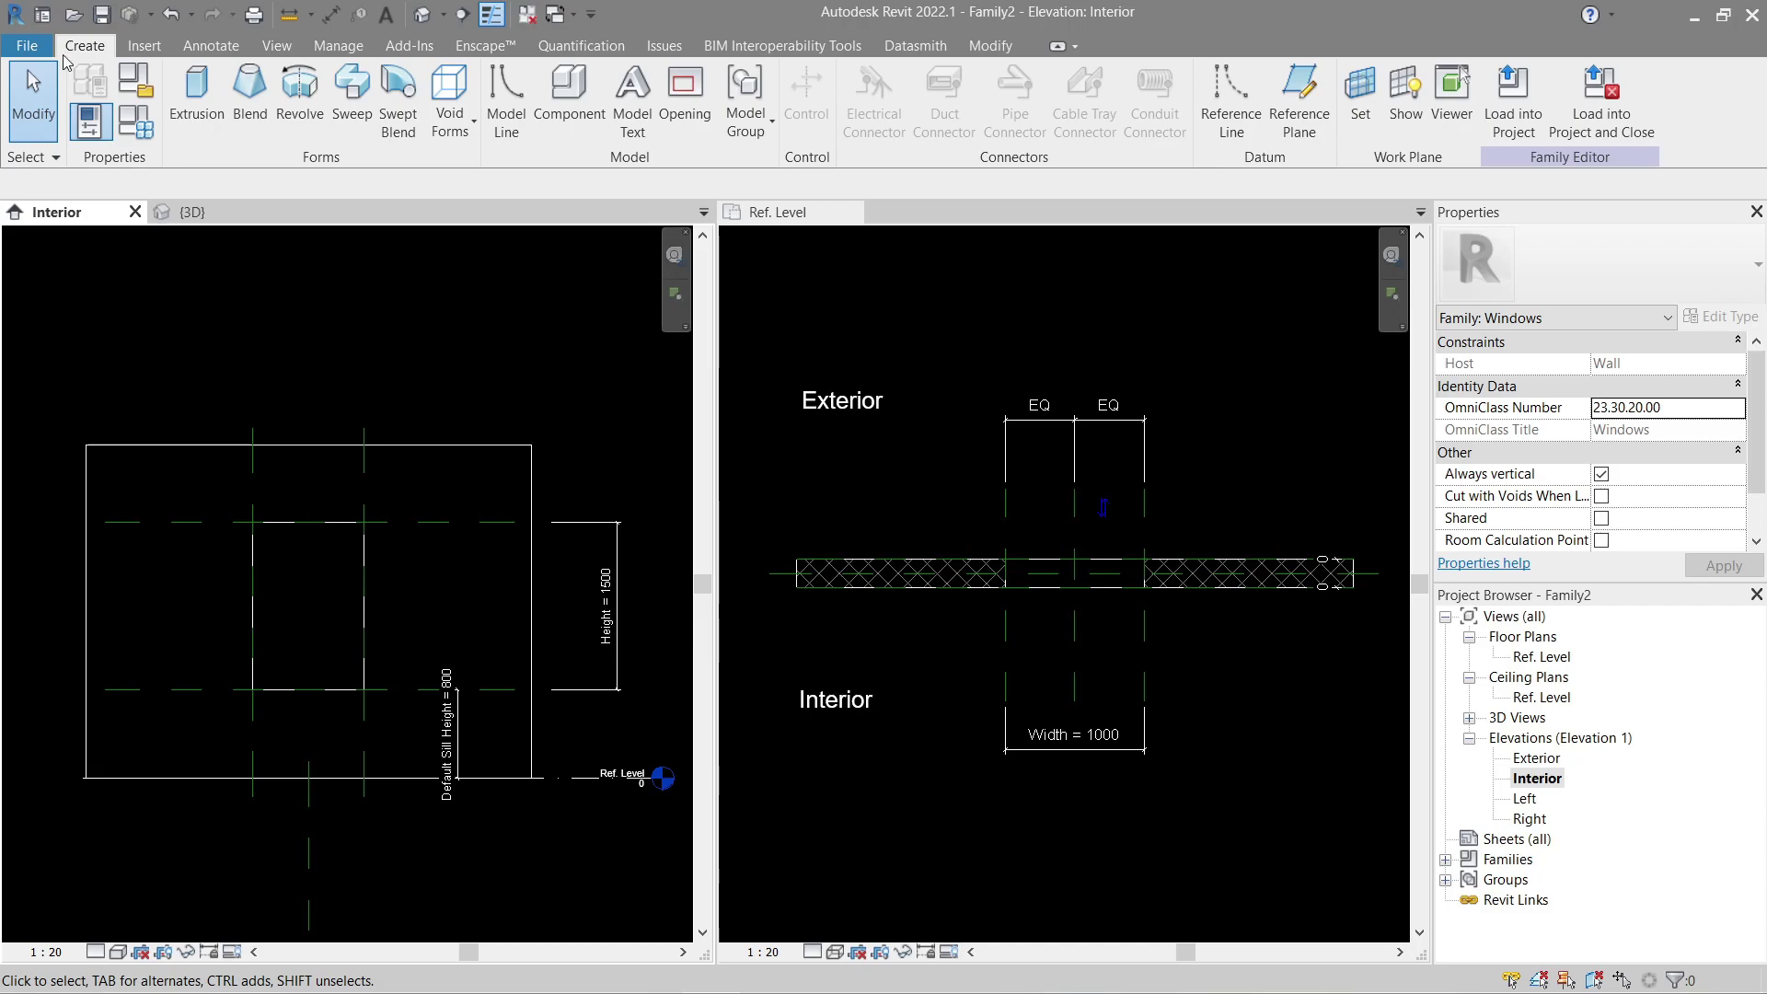
Step: Change the drawing area's background colour to white in the graphics options
{"action": "left_click", "coordinate": [18, 46]}
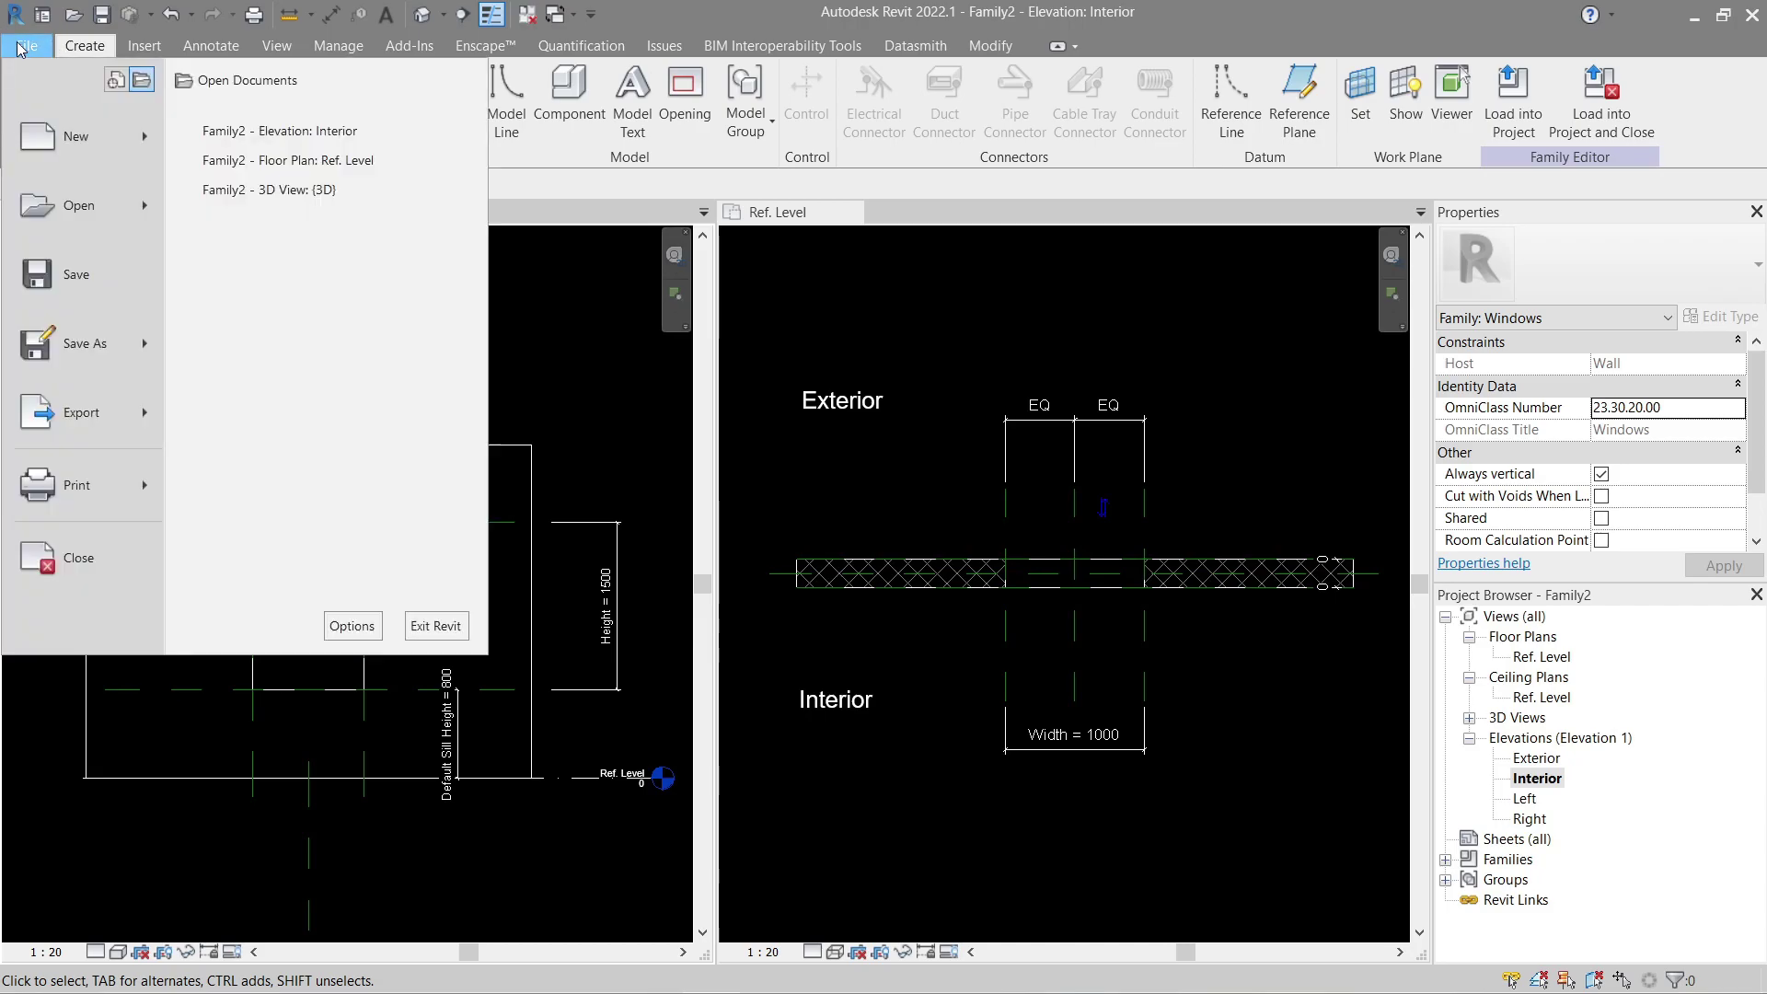
{"action": "left_click", "coordinate": [352, 625]}
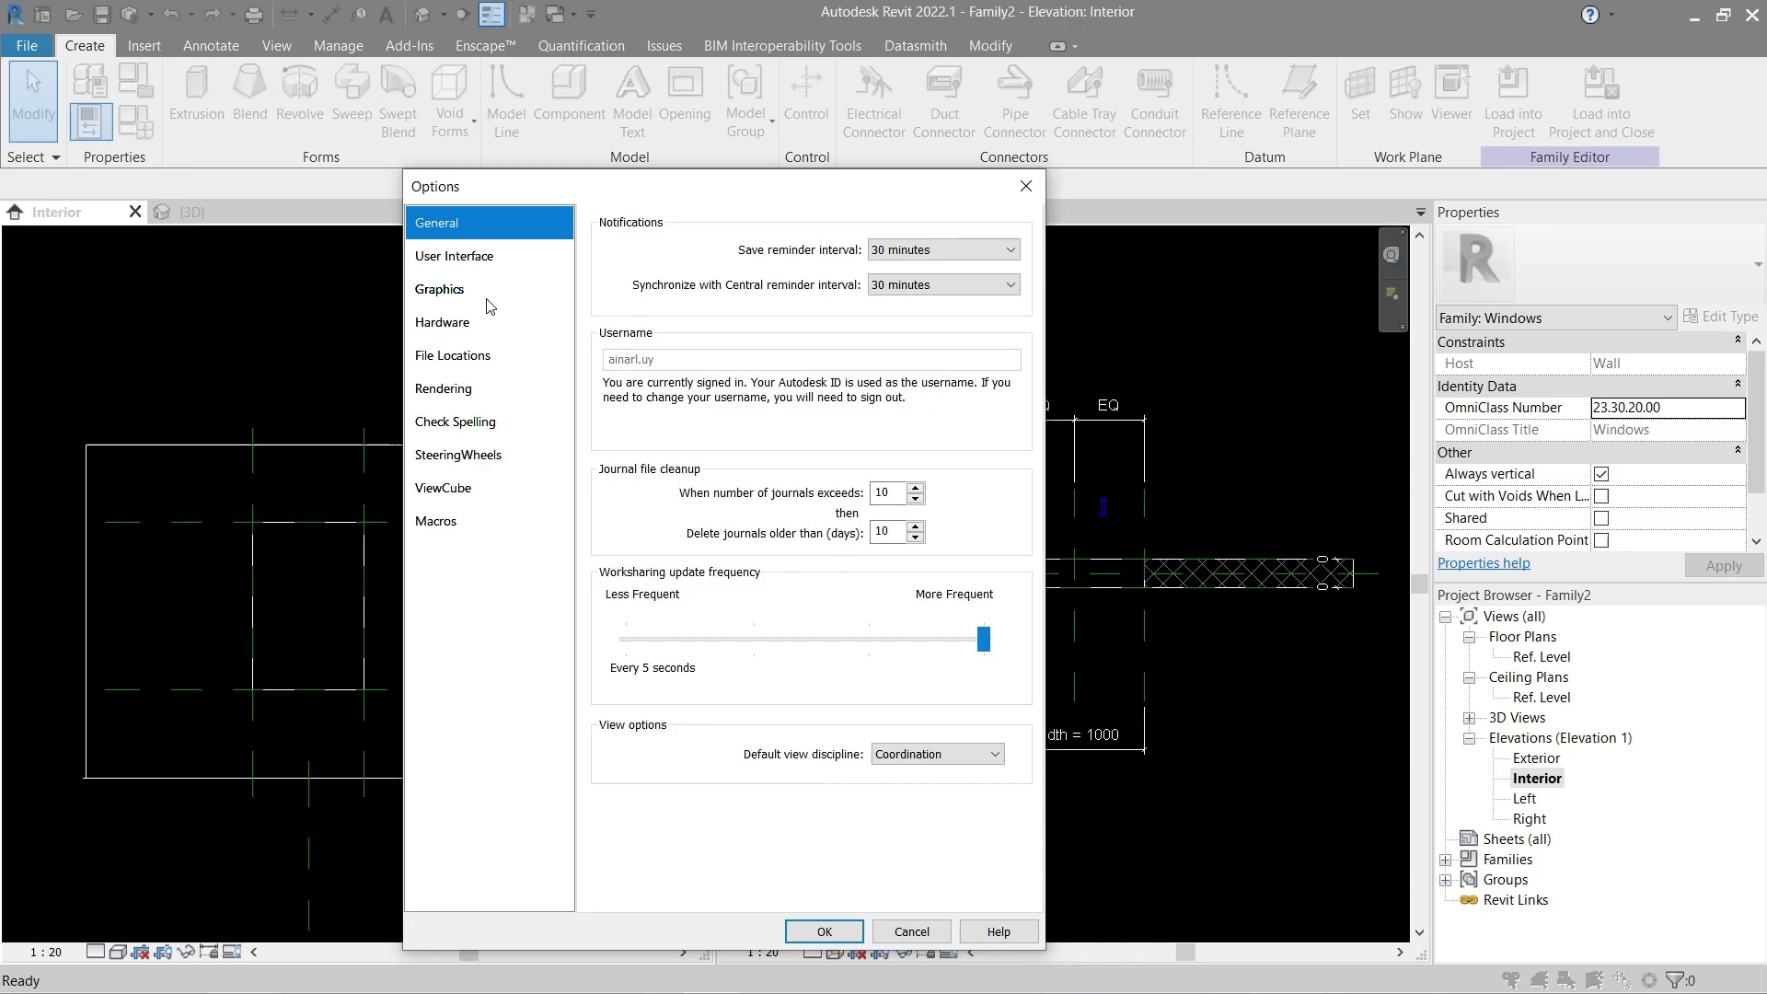
{"action": "left_click", "coordinate": [451, 289]}
{"action": "left_click", "coordinate": [764, 558]}
{"action": "left_click", "coordinate": [690, 591]}
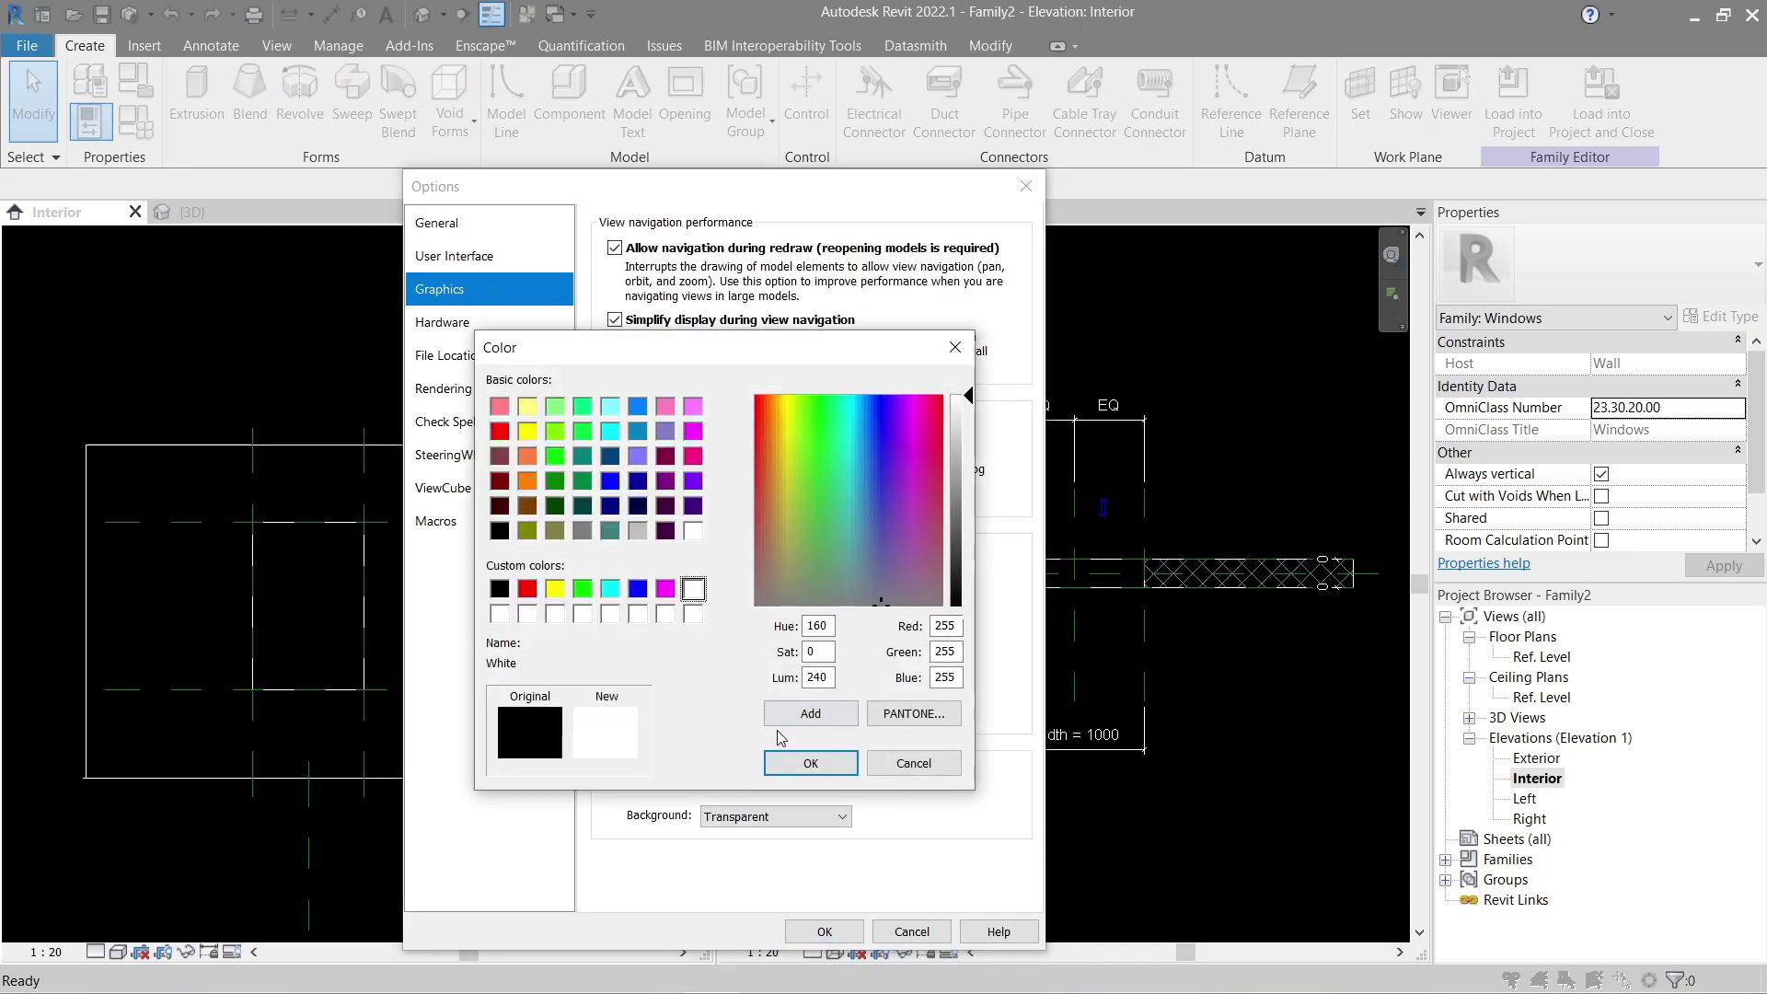
{"action": "left_click", "coordinate": [801, 762]}
{"action": "left_click", "coordinate": [856, 930]}
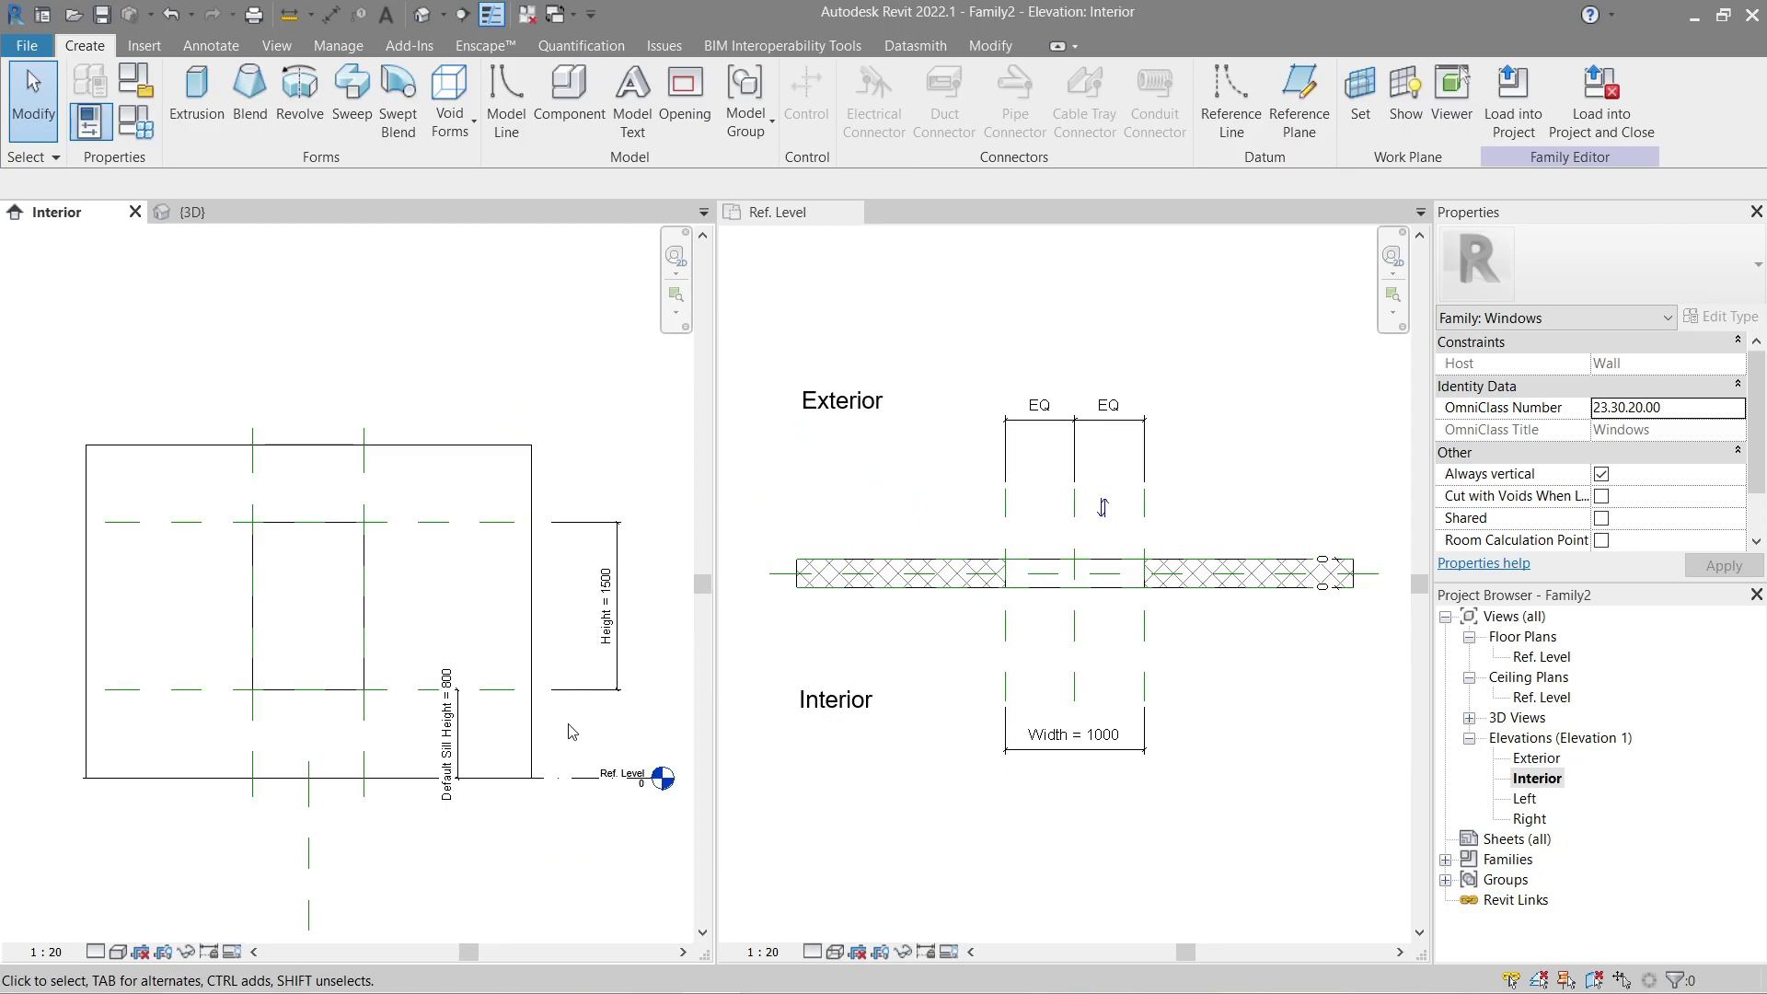
Step: Draw a horizontal reference plane just above the window opening in the Interior elevation
{"action": "middle_click_drag", "start_coordinate": [570, 732], "coordinate": [574, 673]}
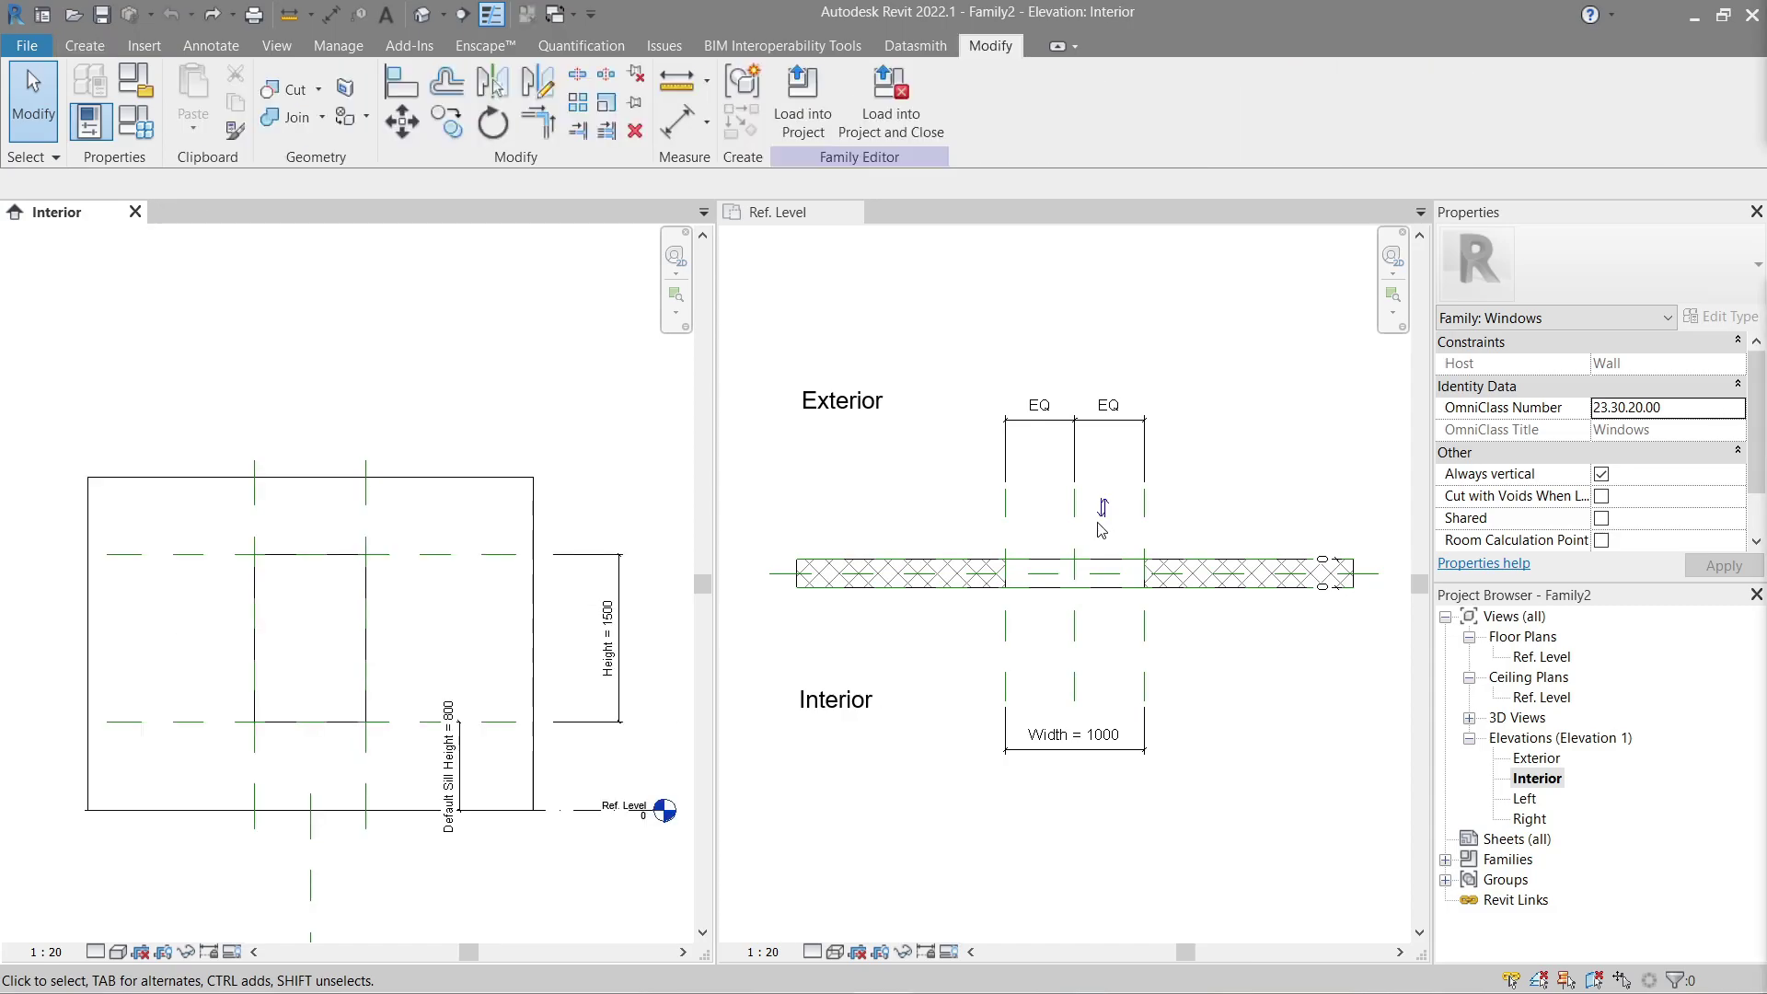
{"action": "left_click", "coordinate": [1144, 381]}
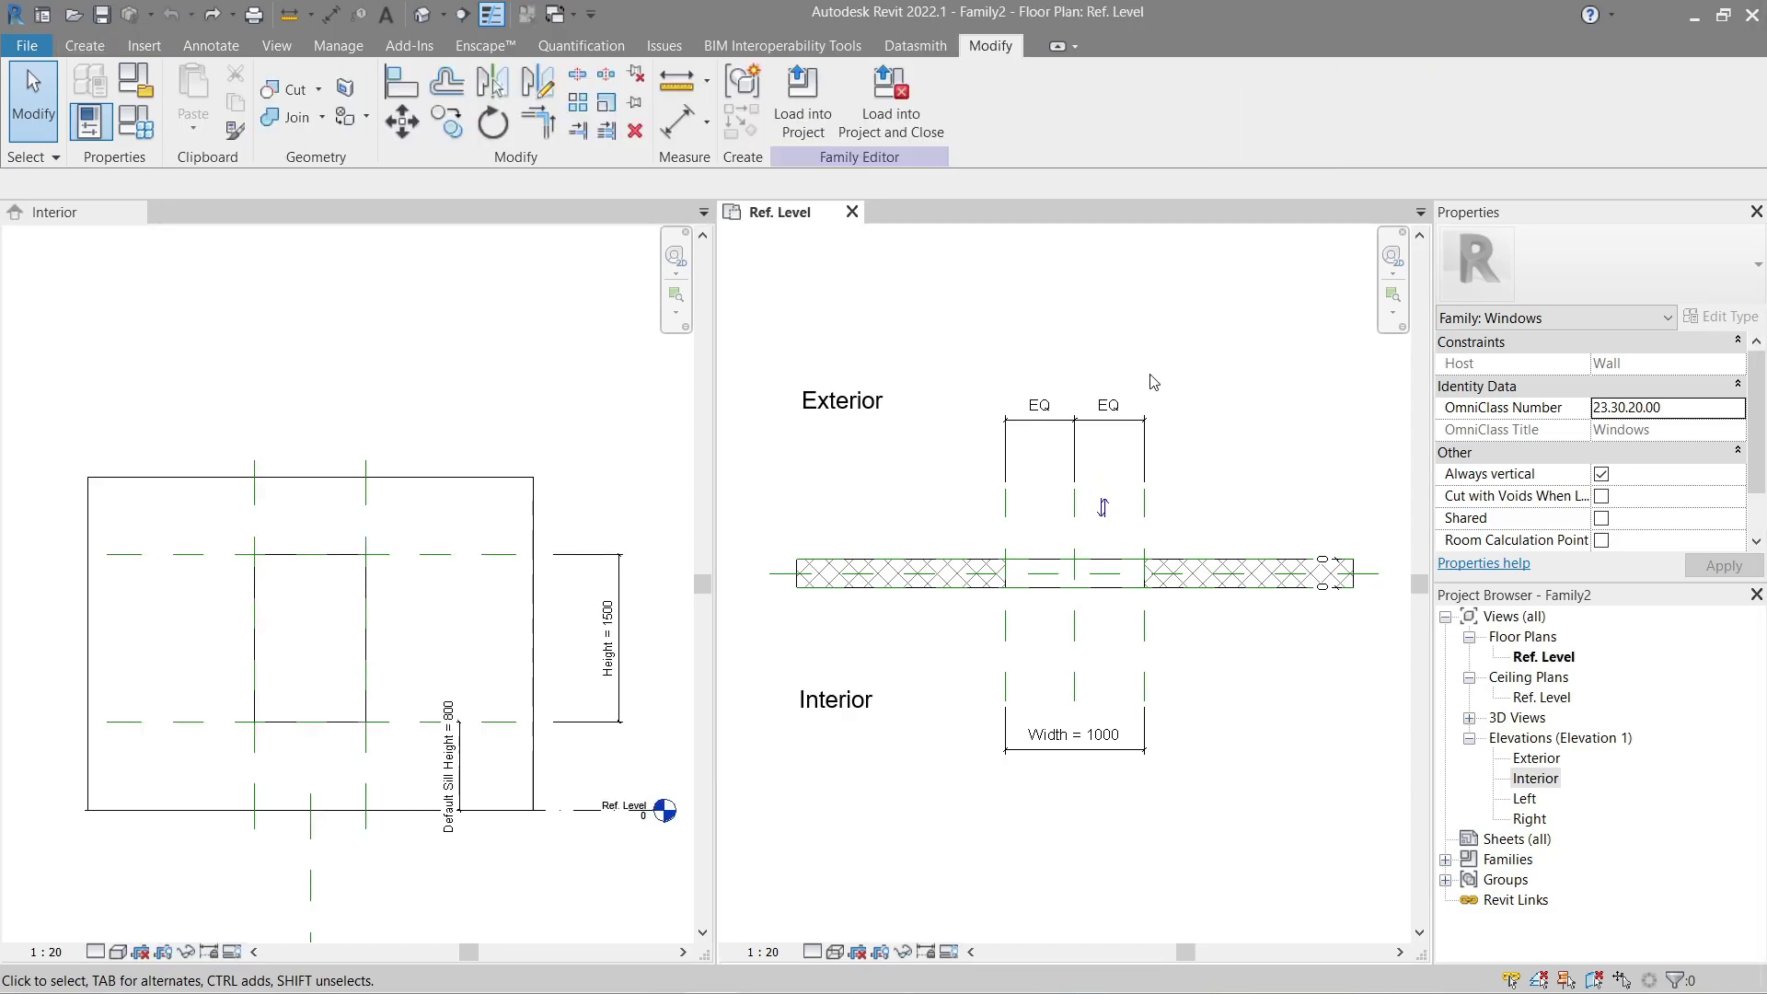
{"action": "left_click", "coordinate": [424, 369]}
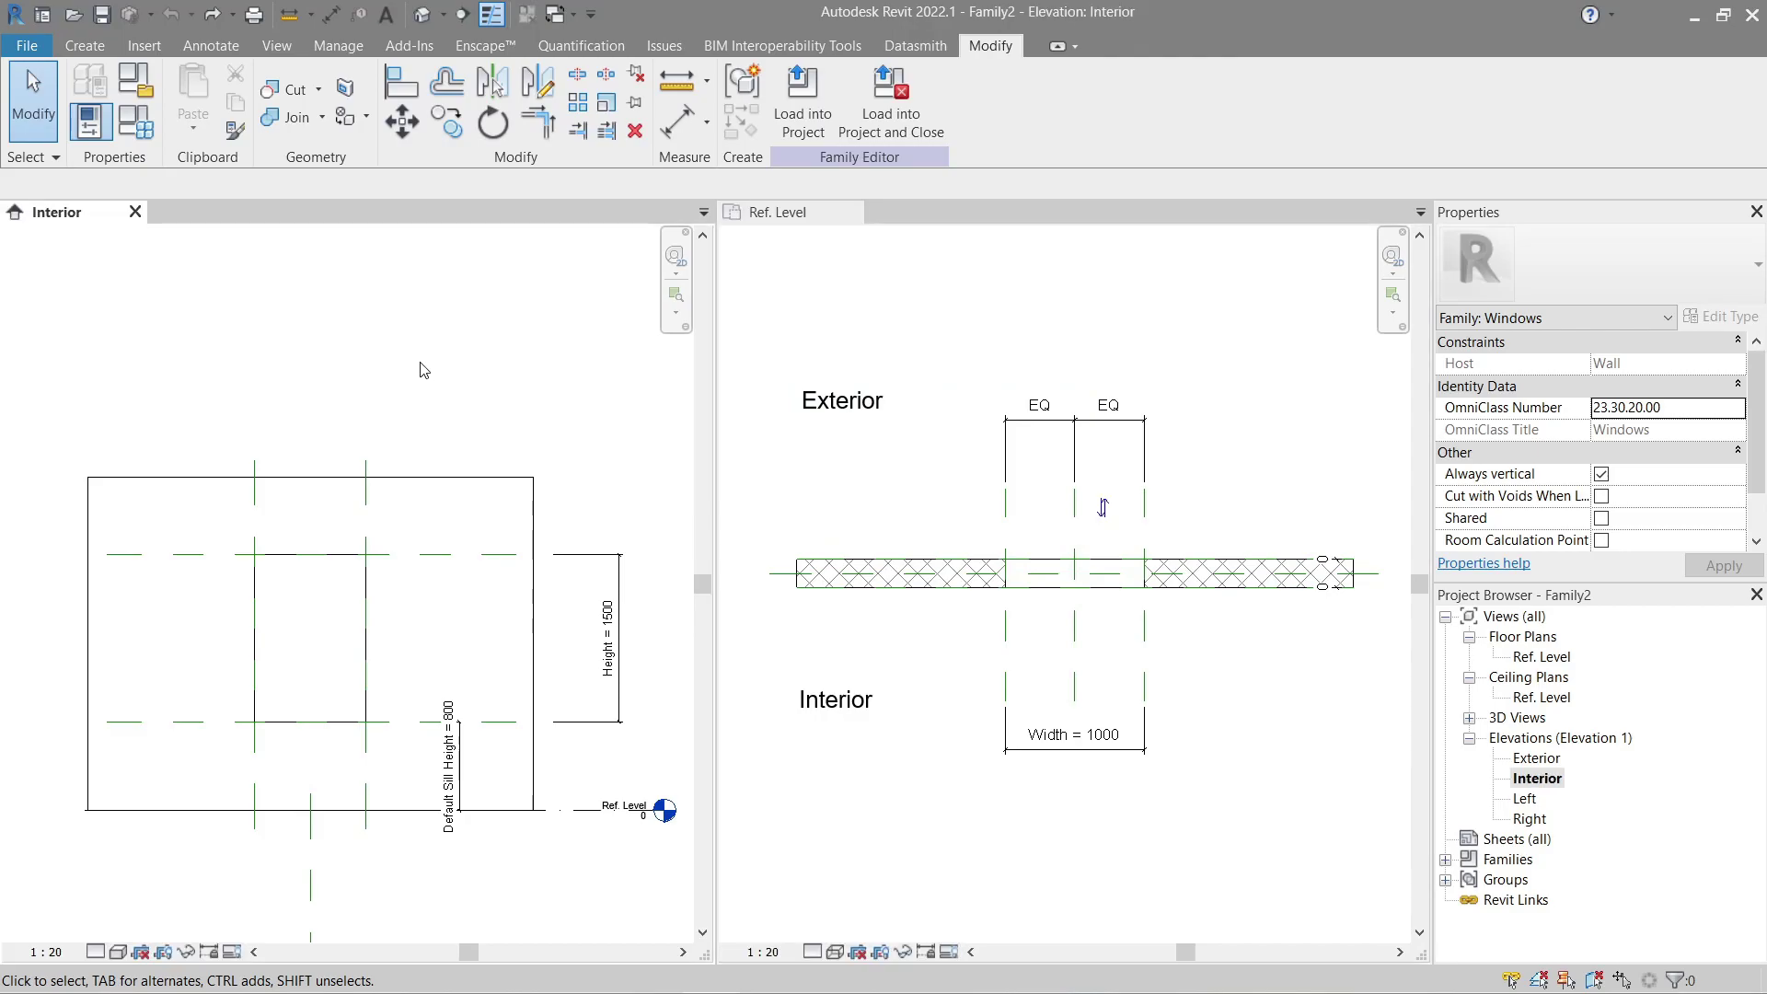
{"action": "left_click", "coordinate": [84, 46]}
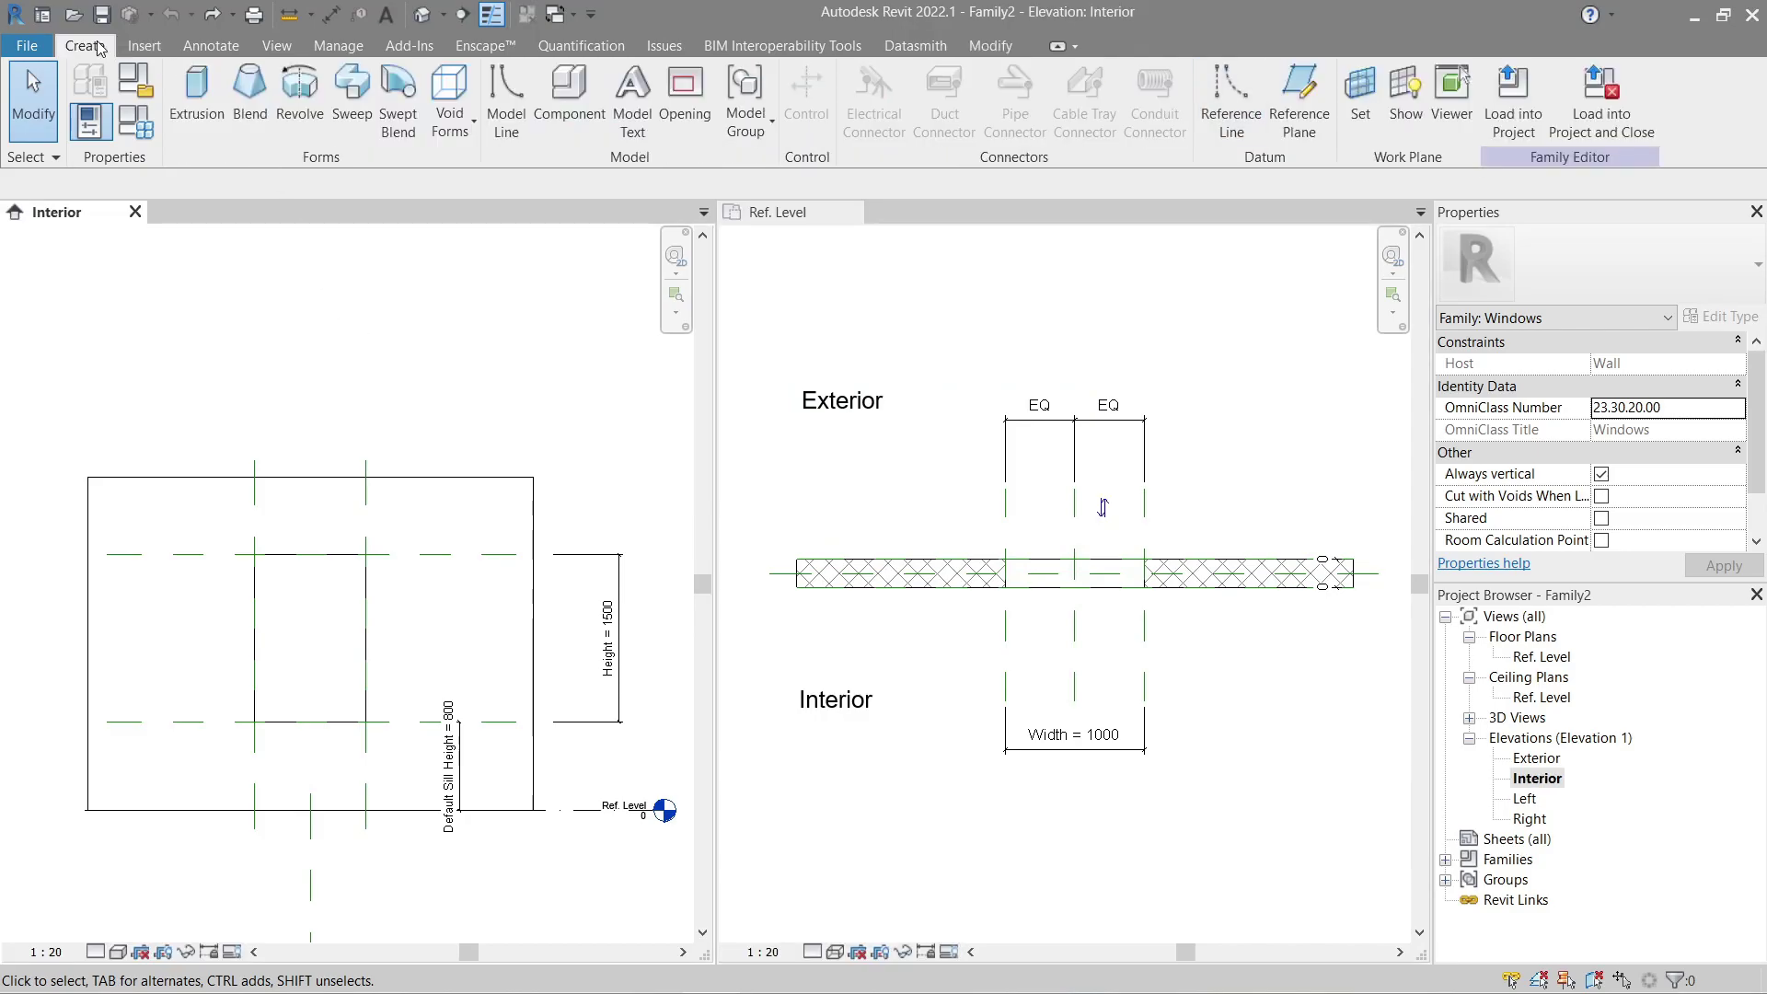
{"action": "left_click", "coordinate": [1299, 101]}
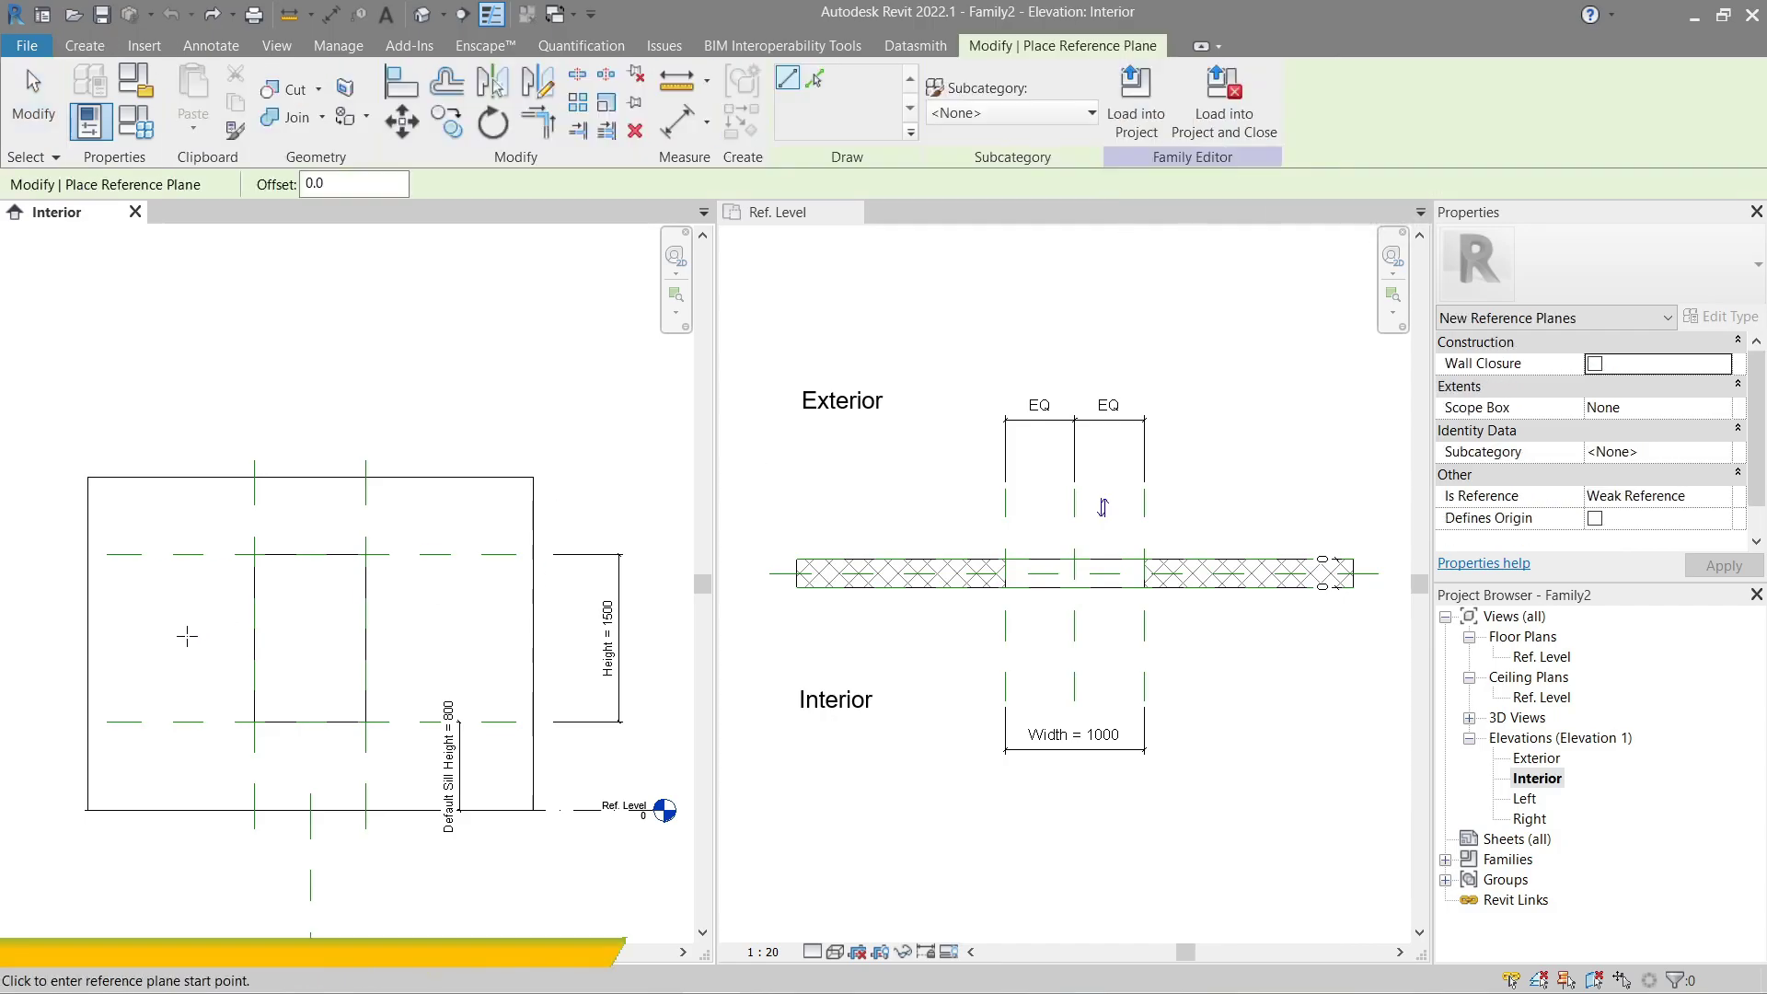
{"action": "scroll", "coordinate": [221, 580], "scroll_direction": "up", "scroll_amount": 2}
{"action": "left_click", "coordinate": [235, 511]}
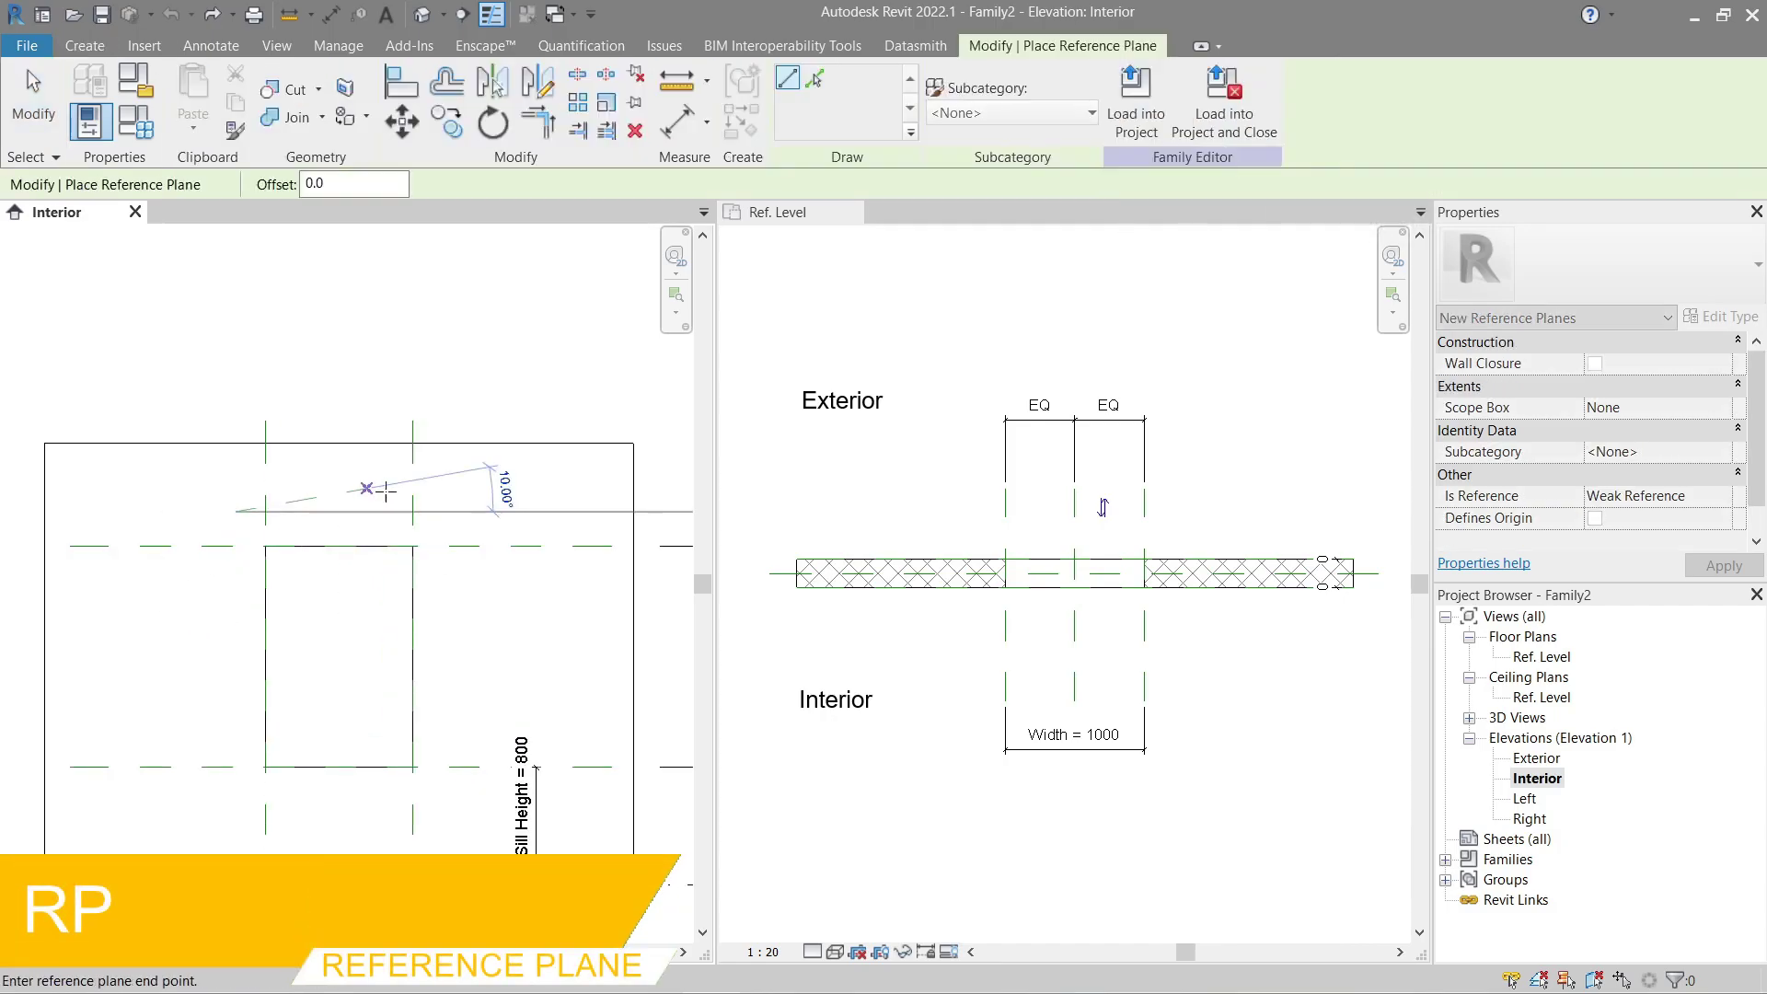
{"action": "left_click", "coordinate": [485, 511]}
{"action": "left_click", "coordinate": [447, 481]}
{"action": "left_click", "coordinate": [436, 803]}
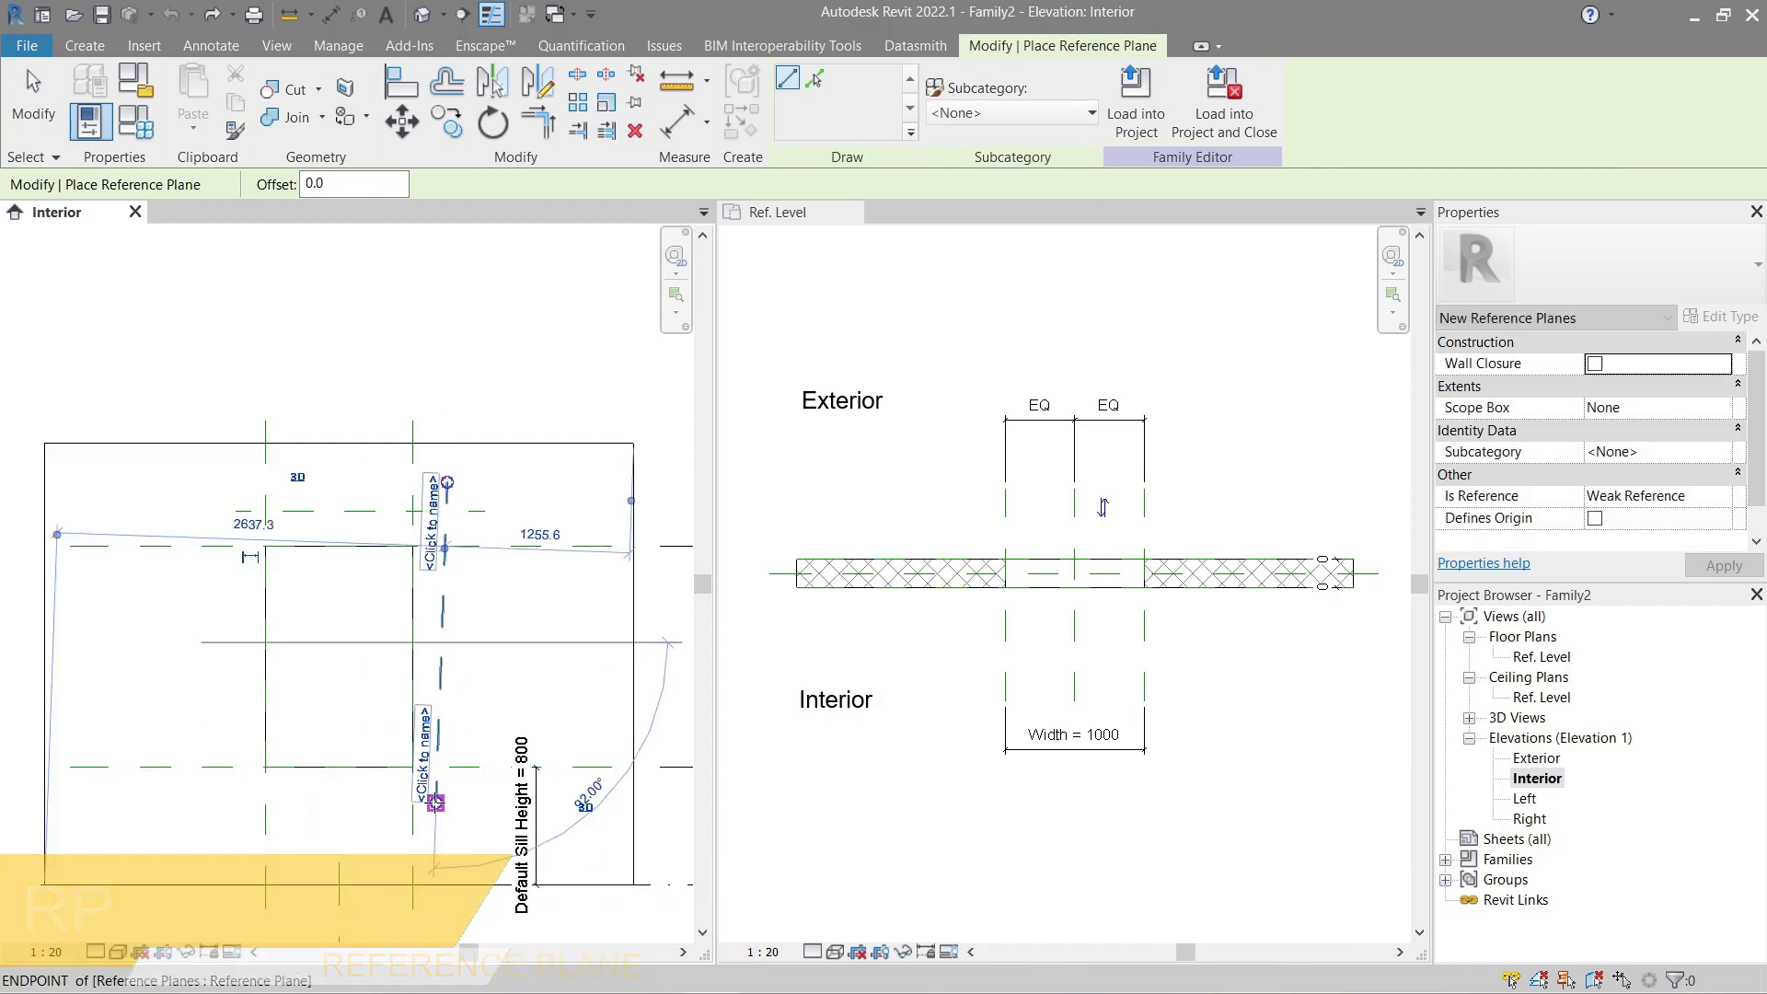
{"action": "key", "text": "Escape"}
Step: Draw a straight vertical reference plane just outside the right edge of the window opening
{"action": "key", "text": "Escape"}
{"action": "left_click", "coordinate": [441, 670]}
{"action": "key", "text": "Delete"}
{"action": "key", "text": "r"}
{"action": "key", "text": "p"}
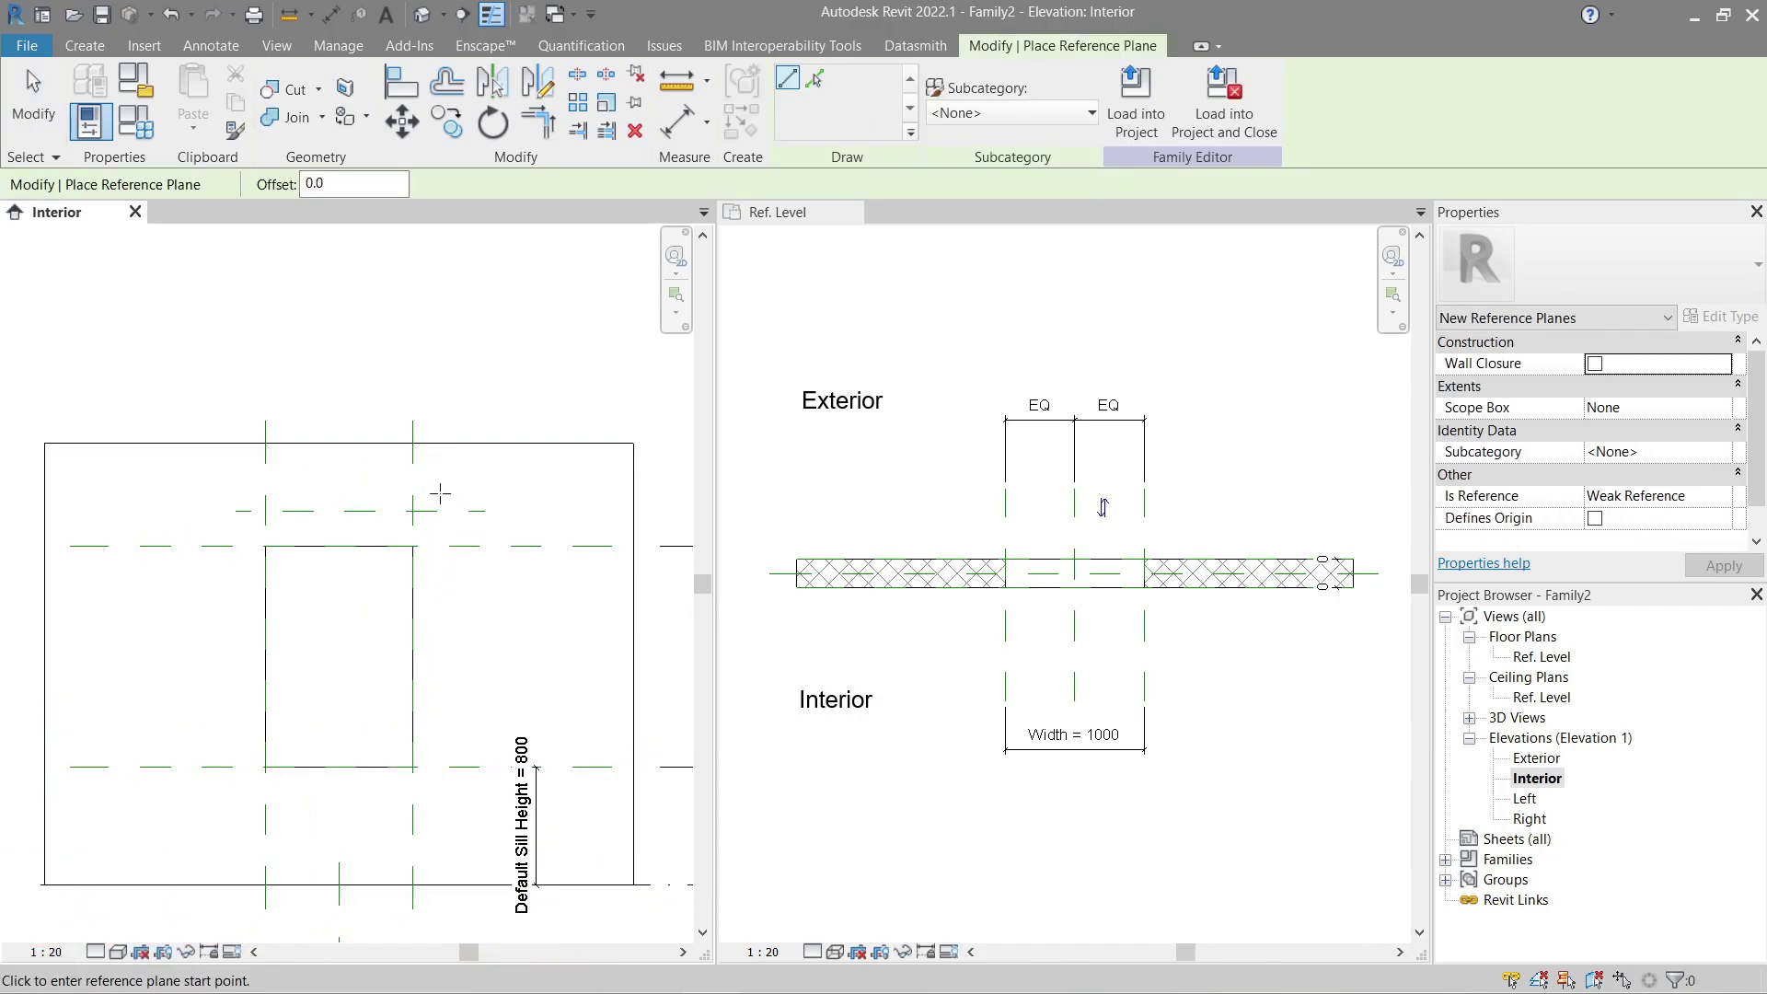
{"action": "left_click", "coordinate": [440, 493]}
{"action": "left_click", "coordinate": [440, 815]}
{"action": "key", "text": "Escape"}
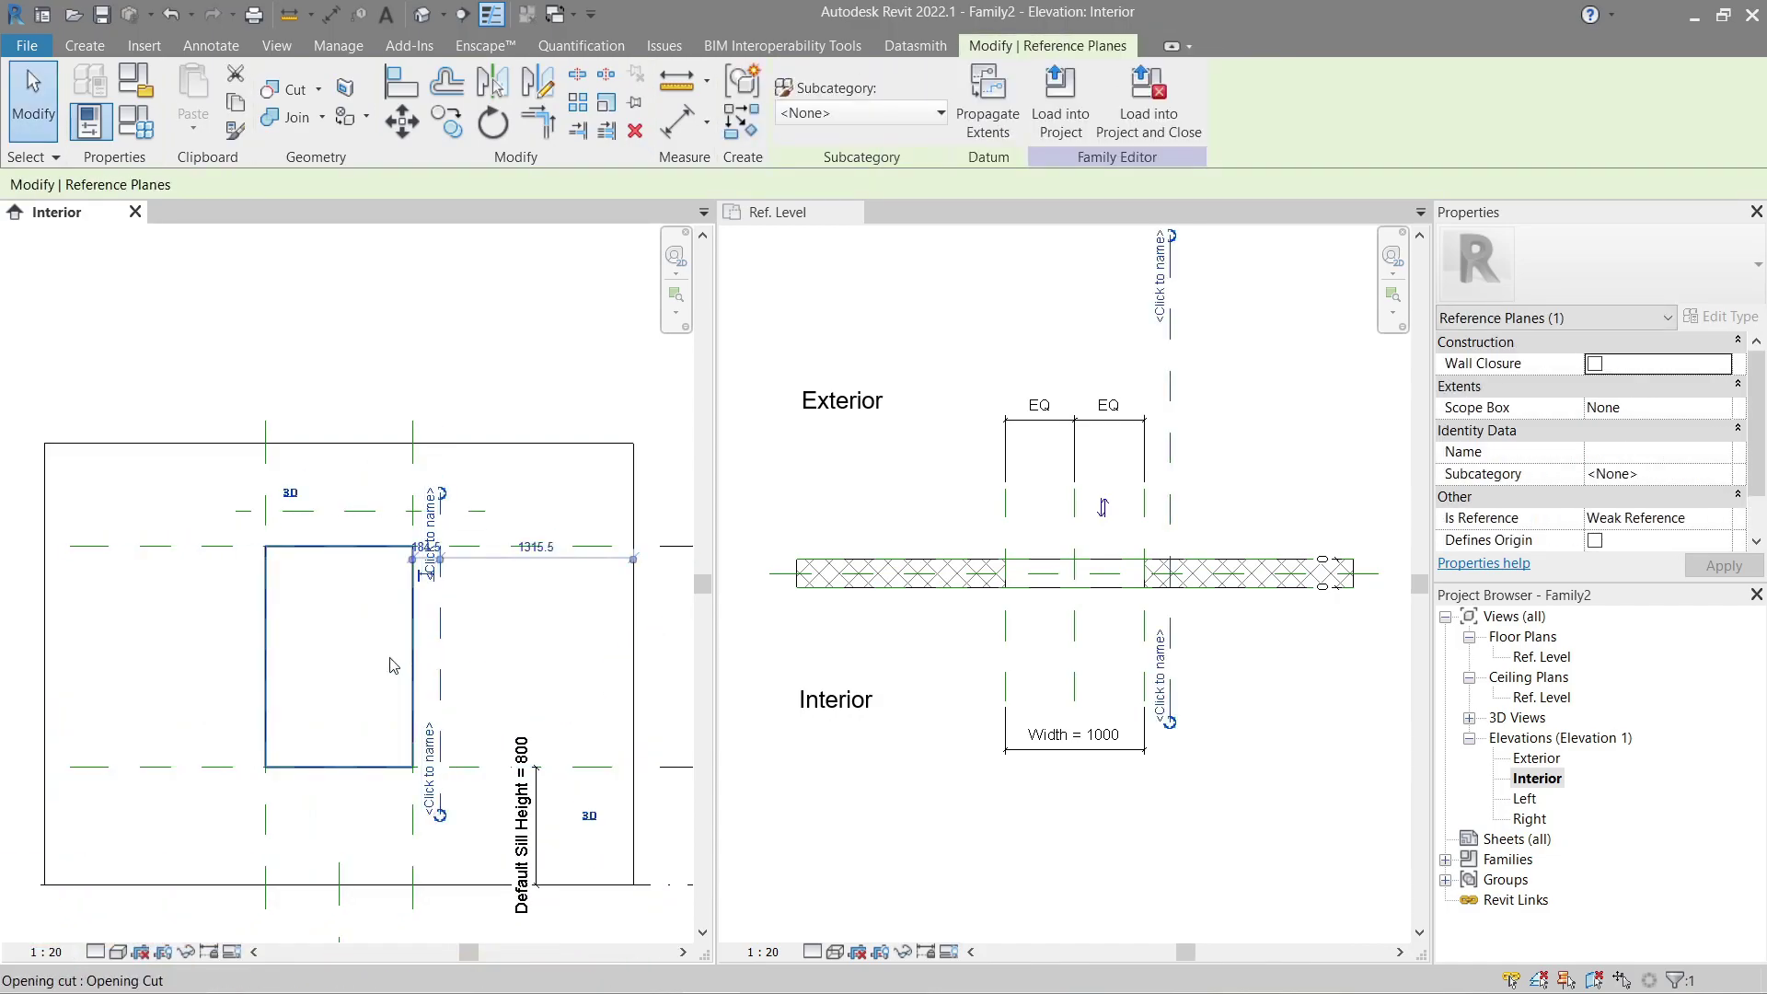
Step: Copy the new vertical reference plane about 1300 mm across to just outside the opening's left edge
{"action": "key", "text": "c"}
{"action": "key", "text": "o"}
{"action": "left_click", "coordinate": [440, 635]}
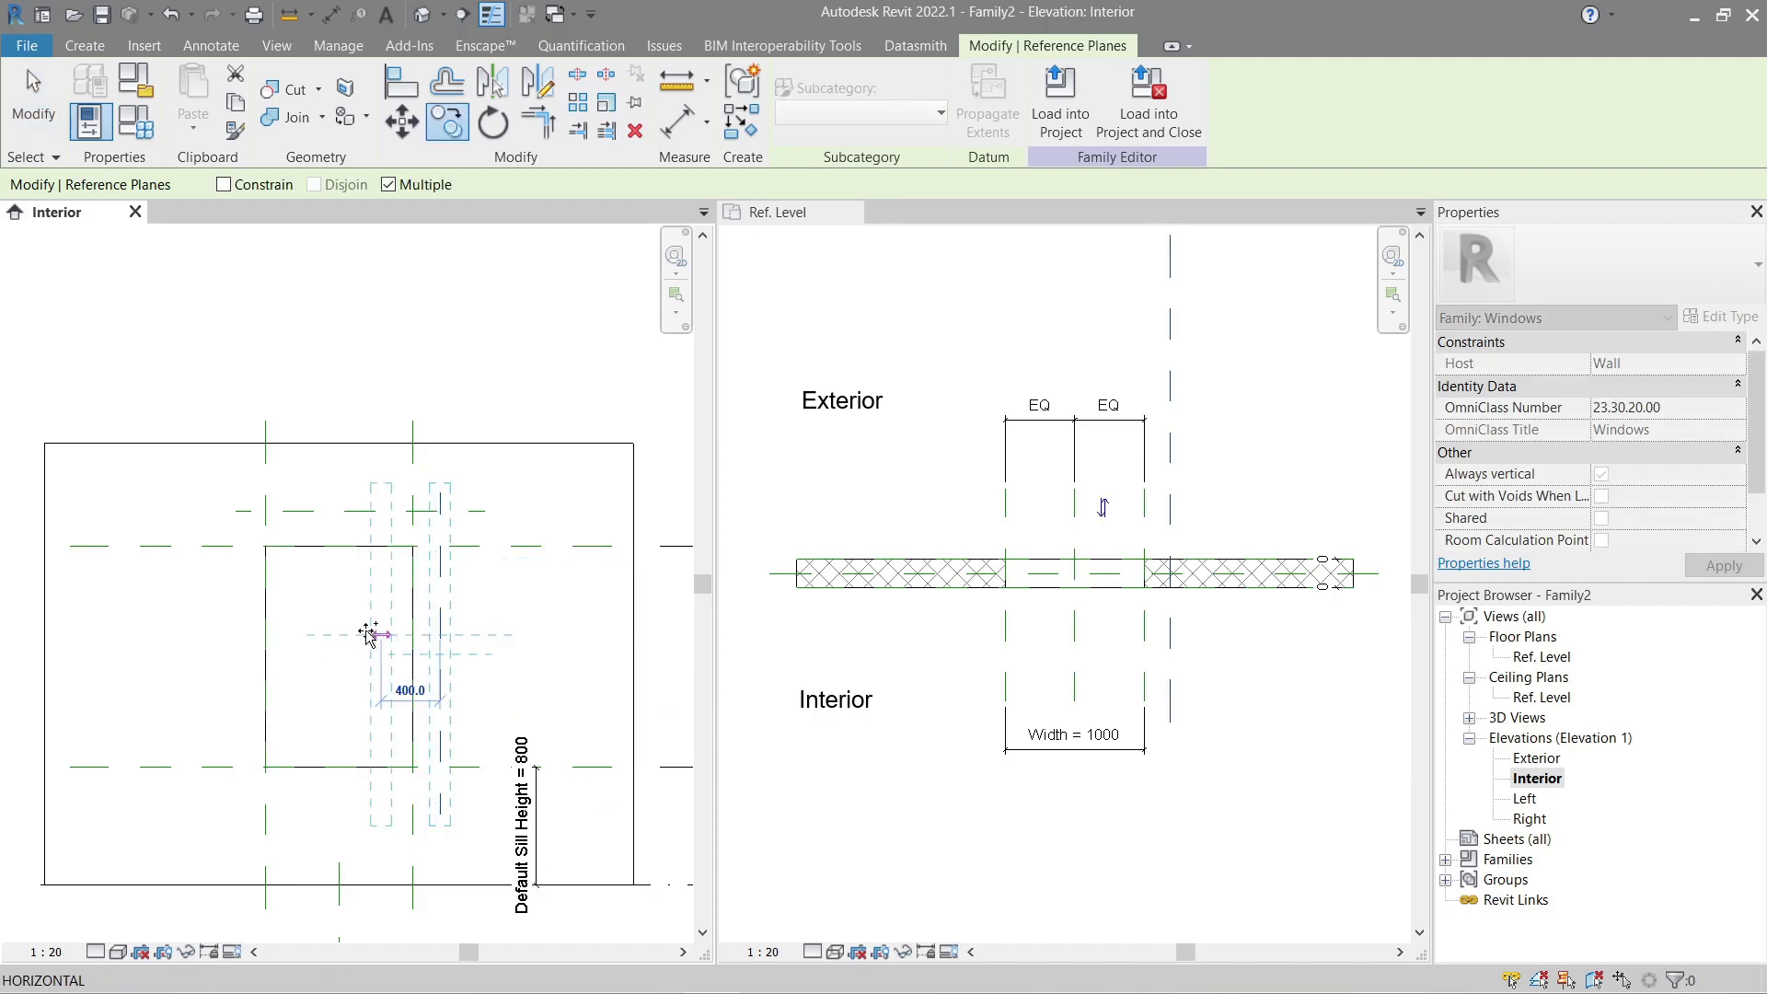
{"action": "left_click", "coordinate": [248, 633]}
{"action": "key", "text": "Escape"}
{"action": "key", "text": "Escape"}
Step: Copy the horizontal reference plane above the opening to just below the opening's bottom edge
{"action": "left_click", "coordinate": [340, 512]}
{"action": "key", "text": "c"}
{"action": "key", "text": "o"}
{"action": "left_click", "coordinate": [339, 512]}
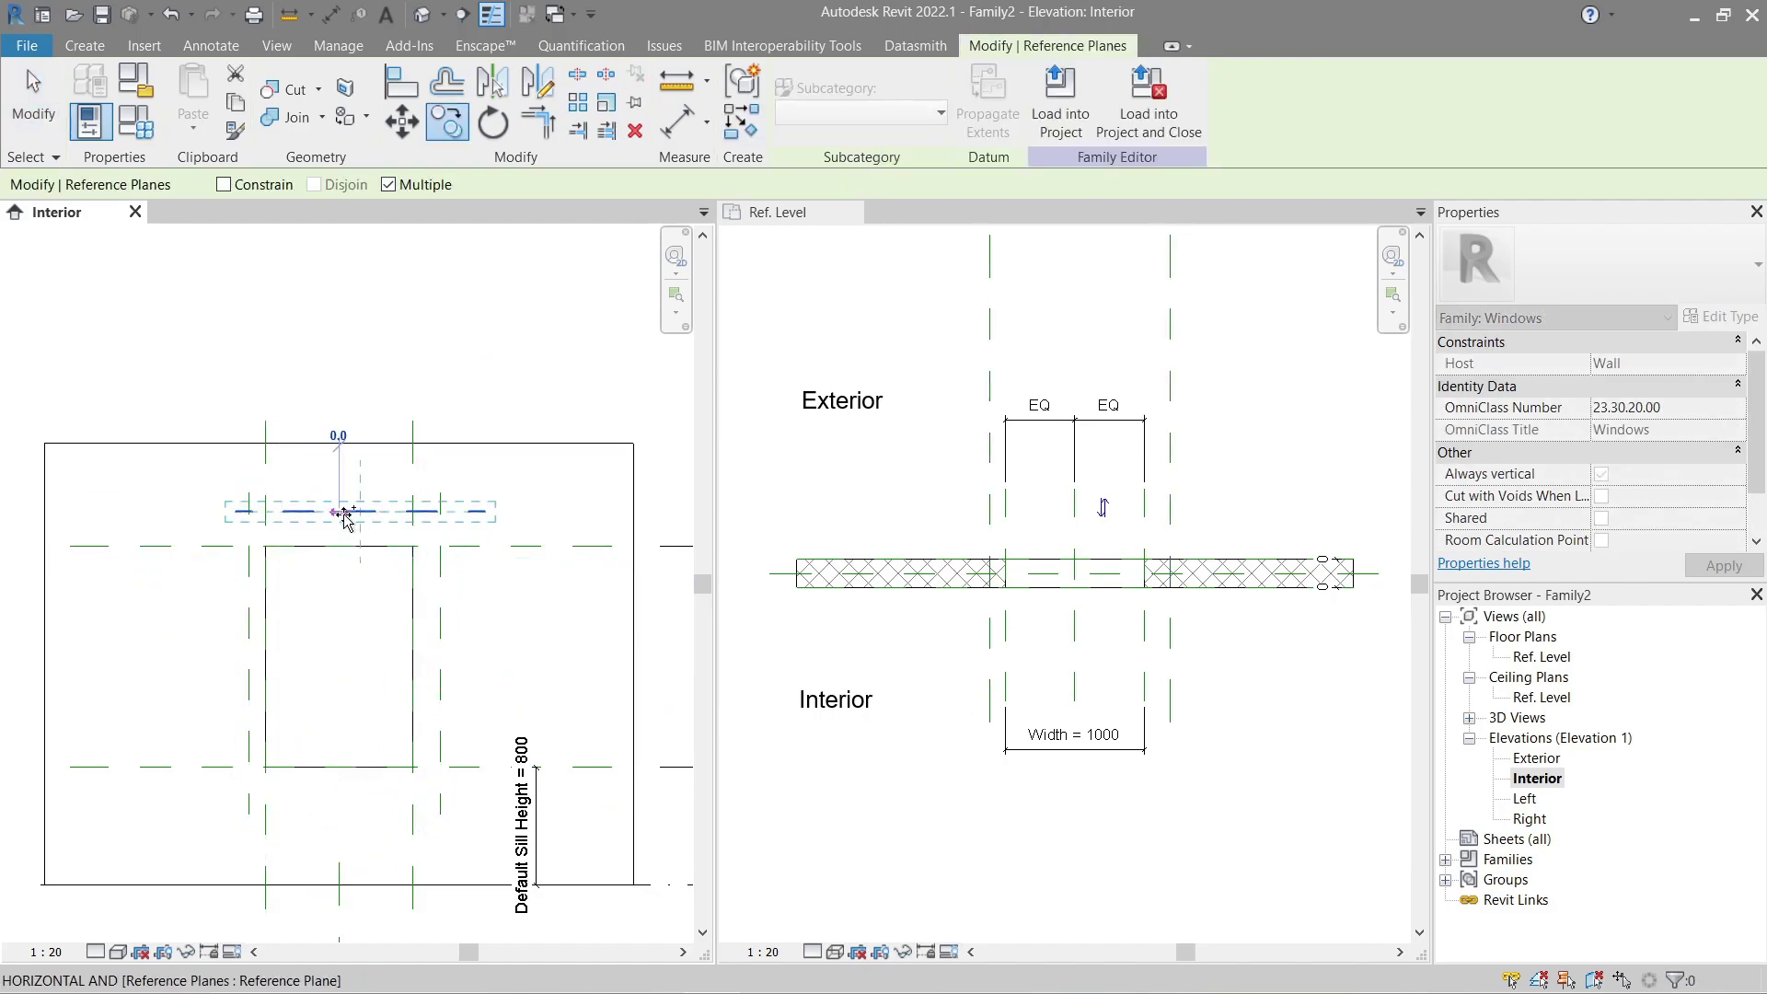
{"action": "left_click", "coordinate": [340, 788]}
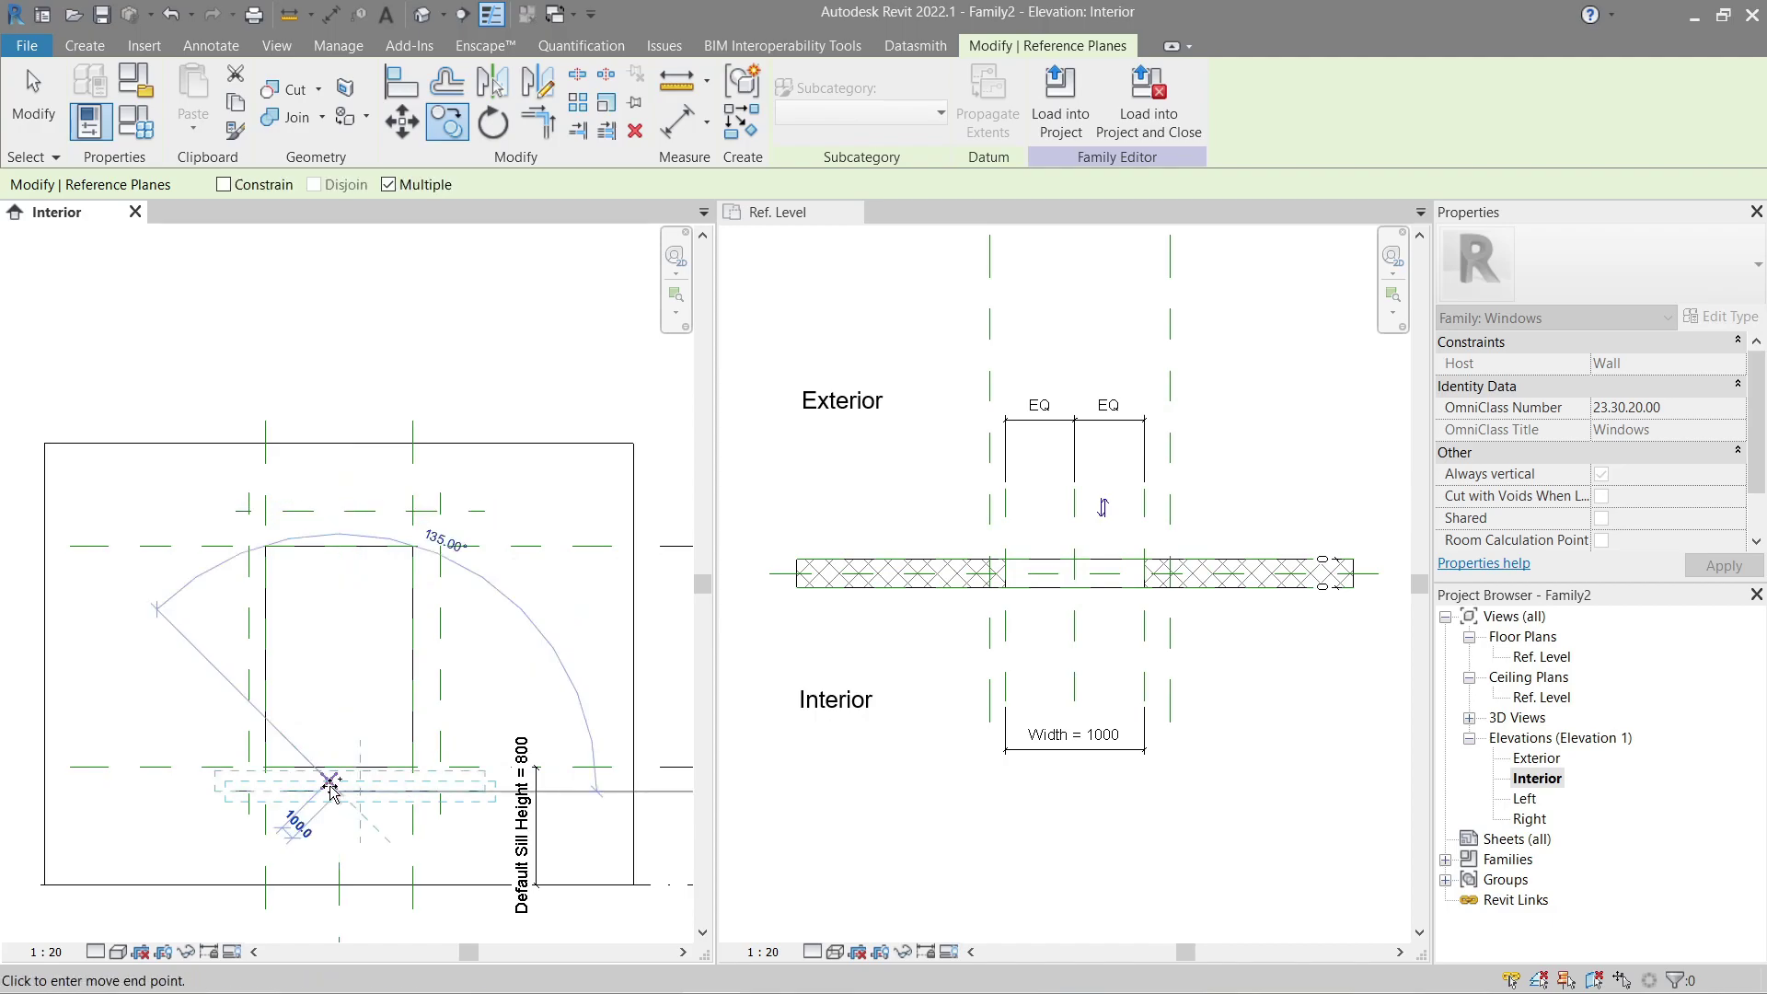
{"action": "key", "text": "Escape"}
{"action": "key", "text": "Escape"}
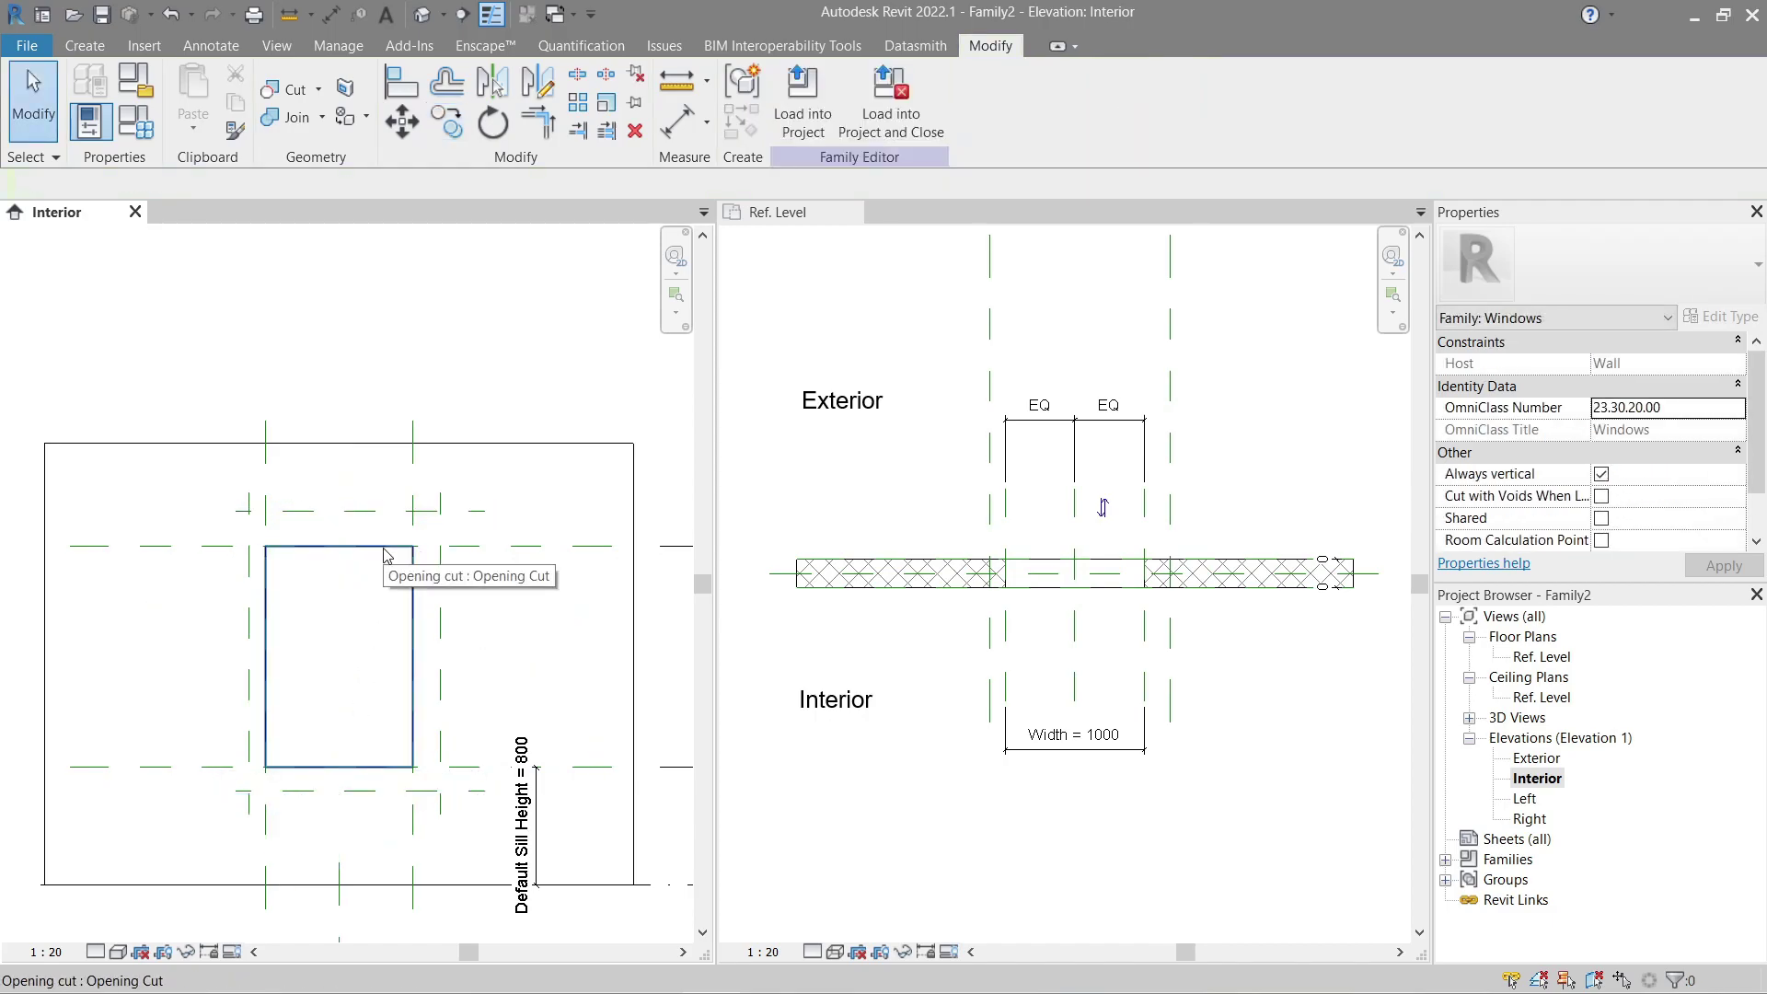
{"action": "key", "text": "d"}
{"action": "key", "text": "i"}
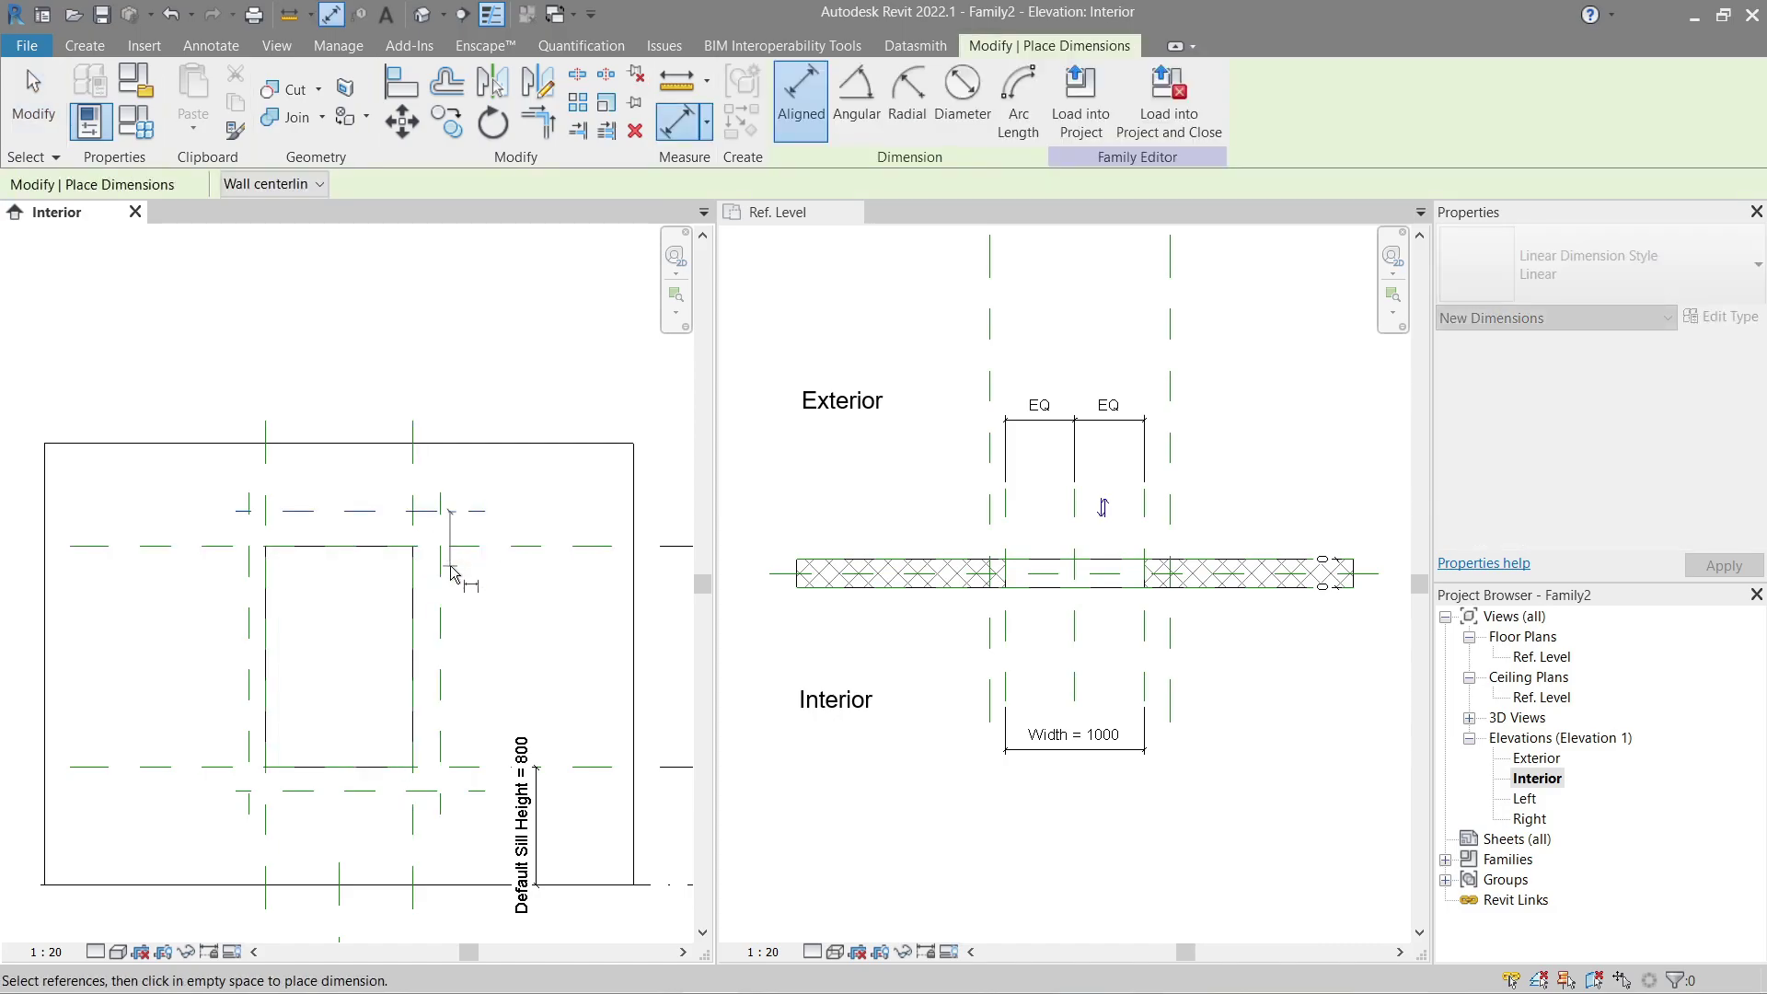
{"action": "left_click", "coordinate": [460, 547]}
{"action": "left_click", "coordinate": [480, 529]}
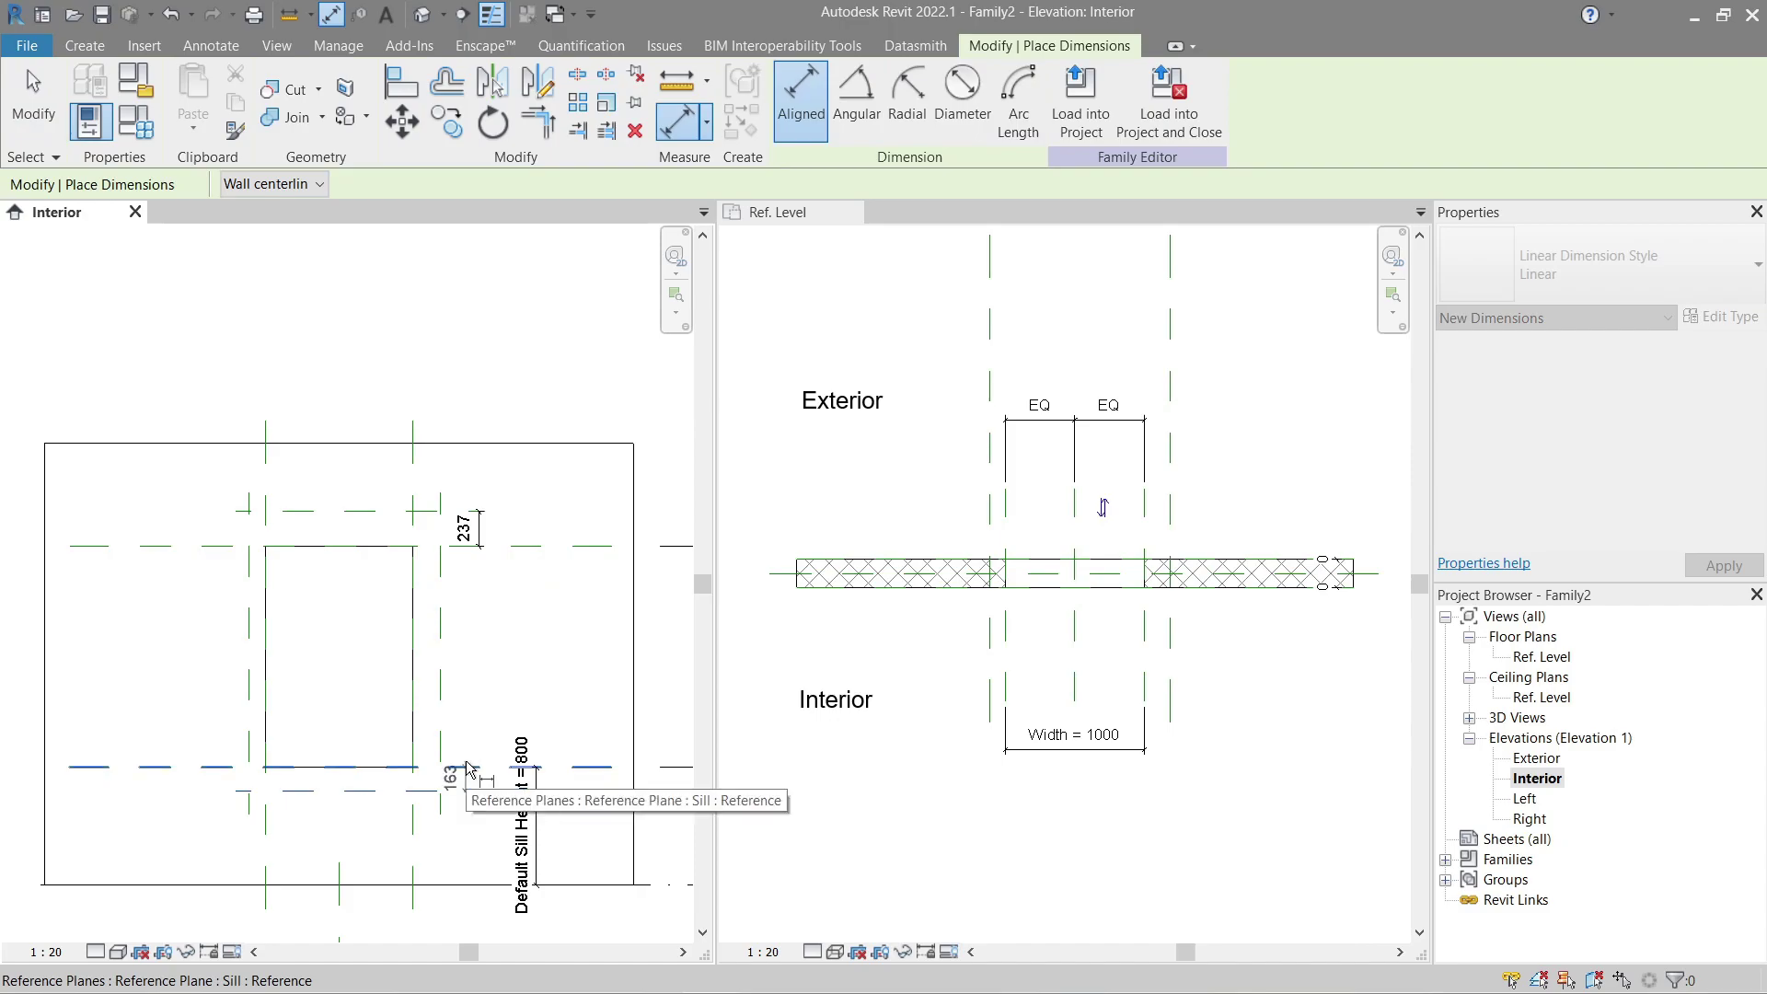
{"action": "key", "text": "Escape"}
{"action": "key", "text": "Escape"}
{"action": "left_click", "coordinate": [470, 529]}
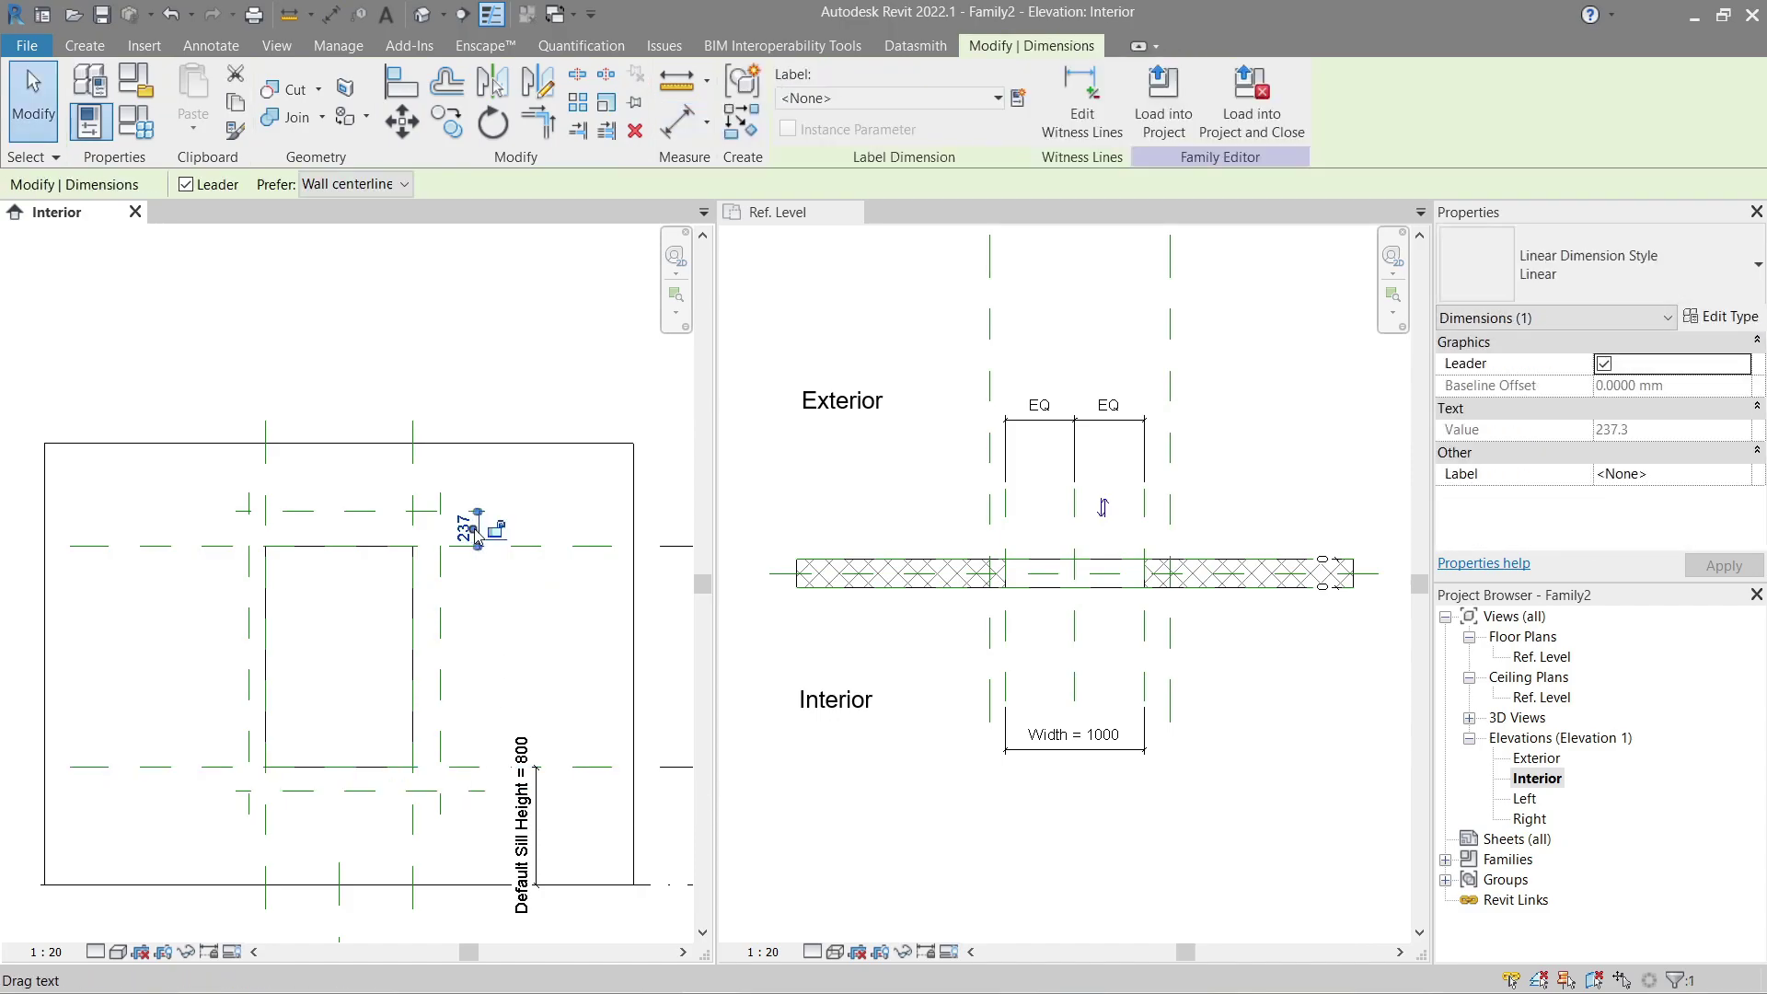
{"action": "key", "text": "Delete"}
Step: Add aligned dimensions from the opening's head and sill planes to the outer horizontal reference planes above and below them
{"action": "mouse_move", "coordinate": [194, 585]}
{"action": "middle_mouse_down"}
{"action": "mouse_move", "coordinate": [225, 600]}
{"action": "mouse_move", "coordinate": [233, 576]}
{"action": "mouse_move", "coordinate": [185, 546]}
{"action": "middle_mouse_up"}
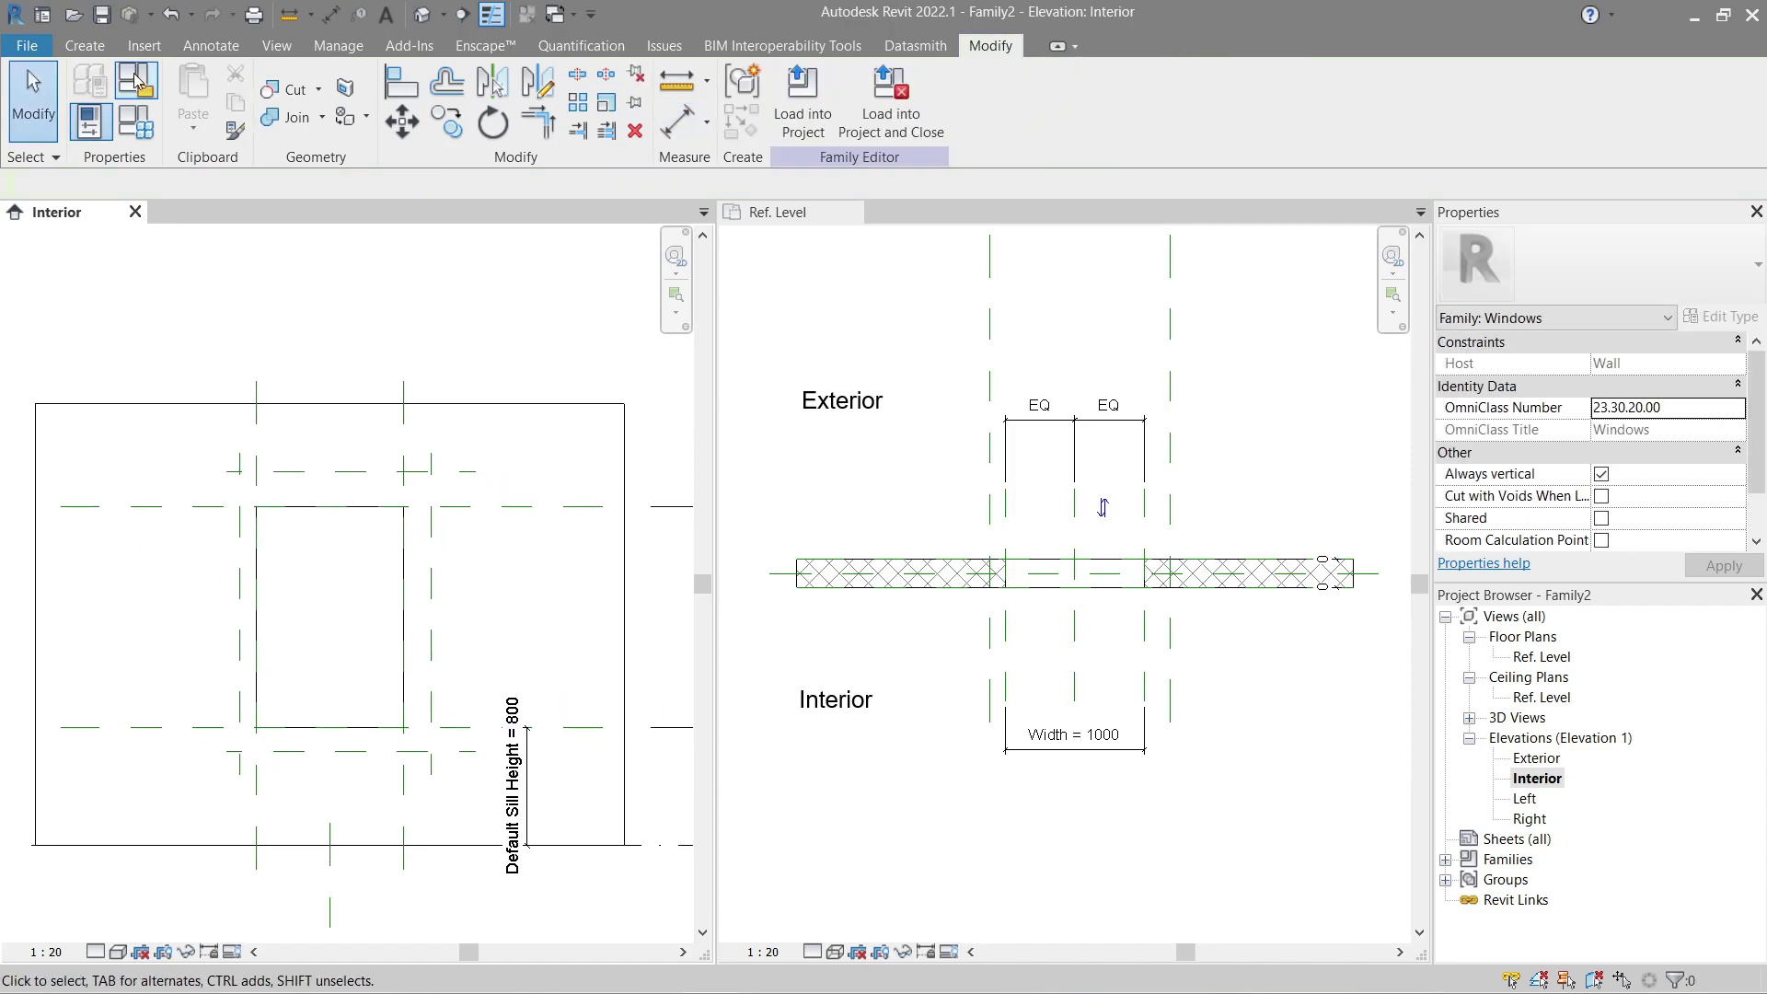
{"action": "left_click", "coordinate": [211, 46]}
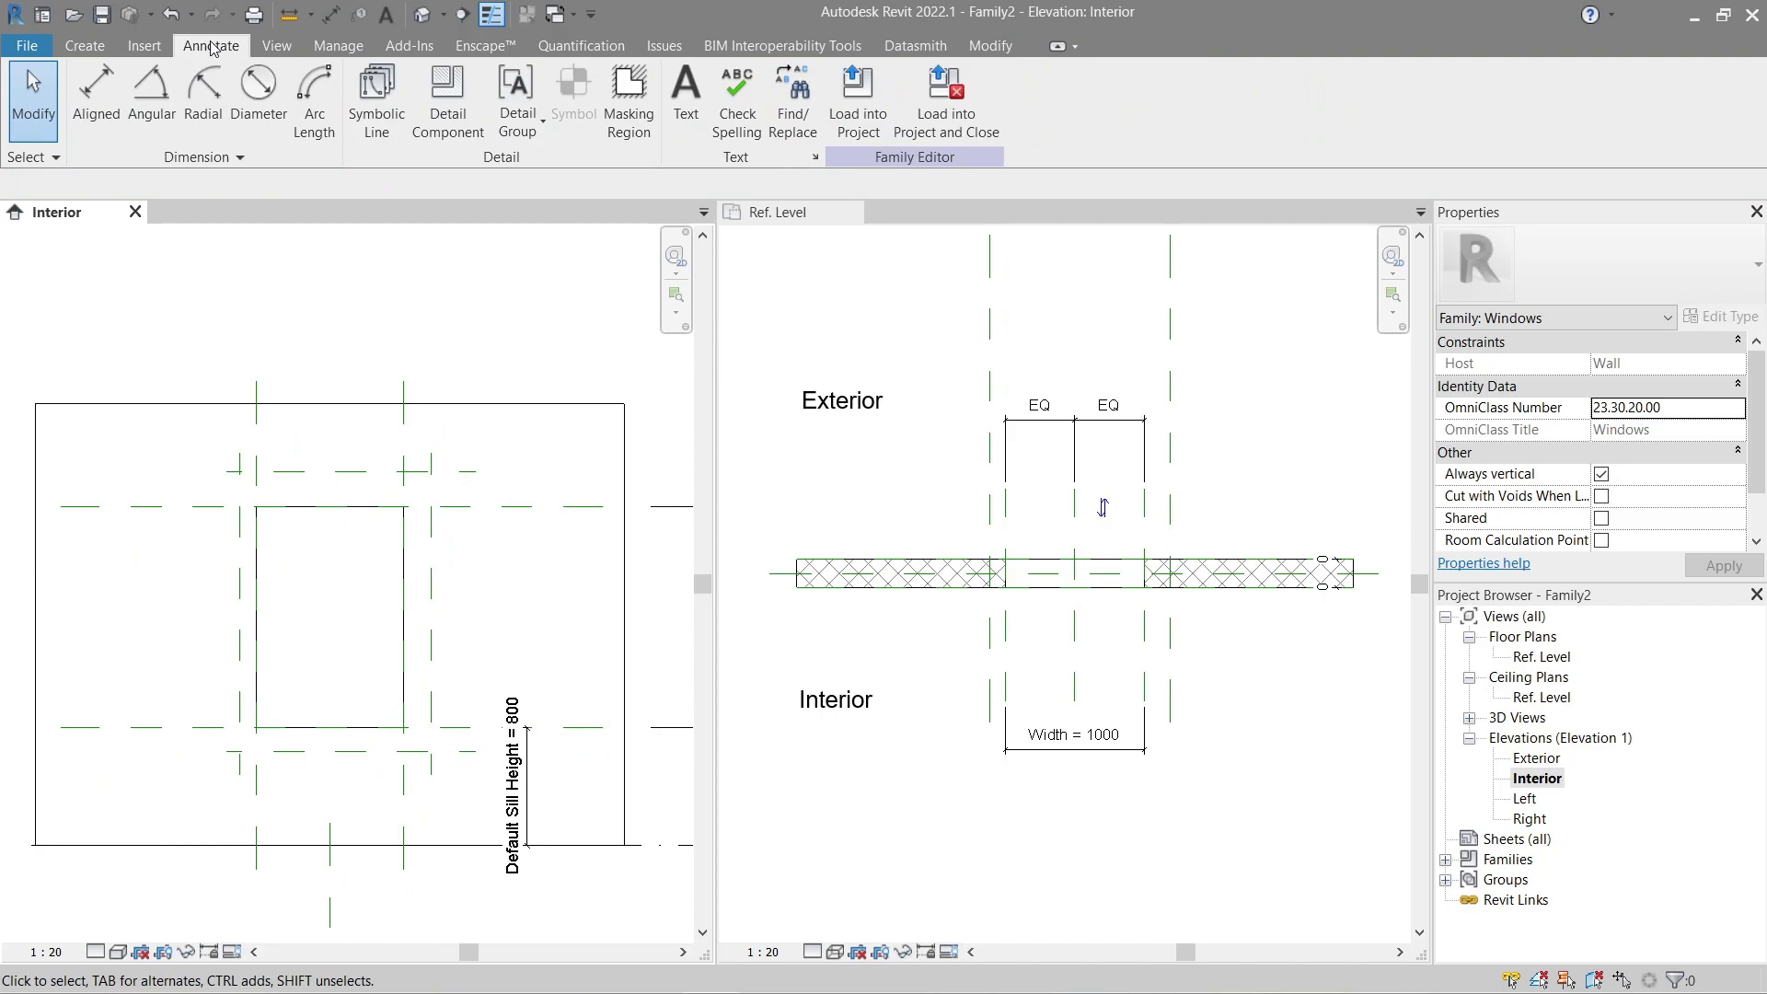
{"action": "left_click", "coordinate": [83, 106]}
{"action": "left_click", "coordinate": [302, 474]}
{"action": "left_click", "coordinate": [215, 506]}
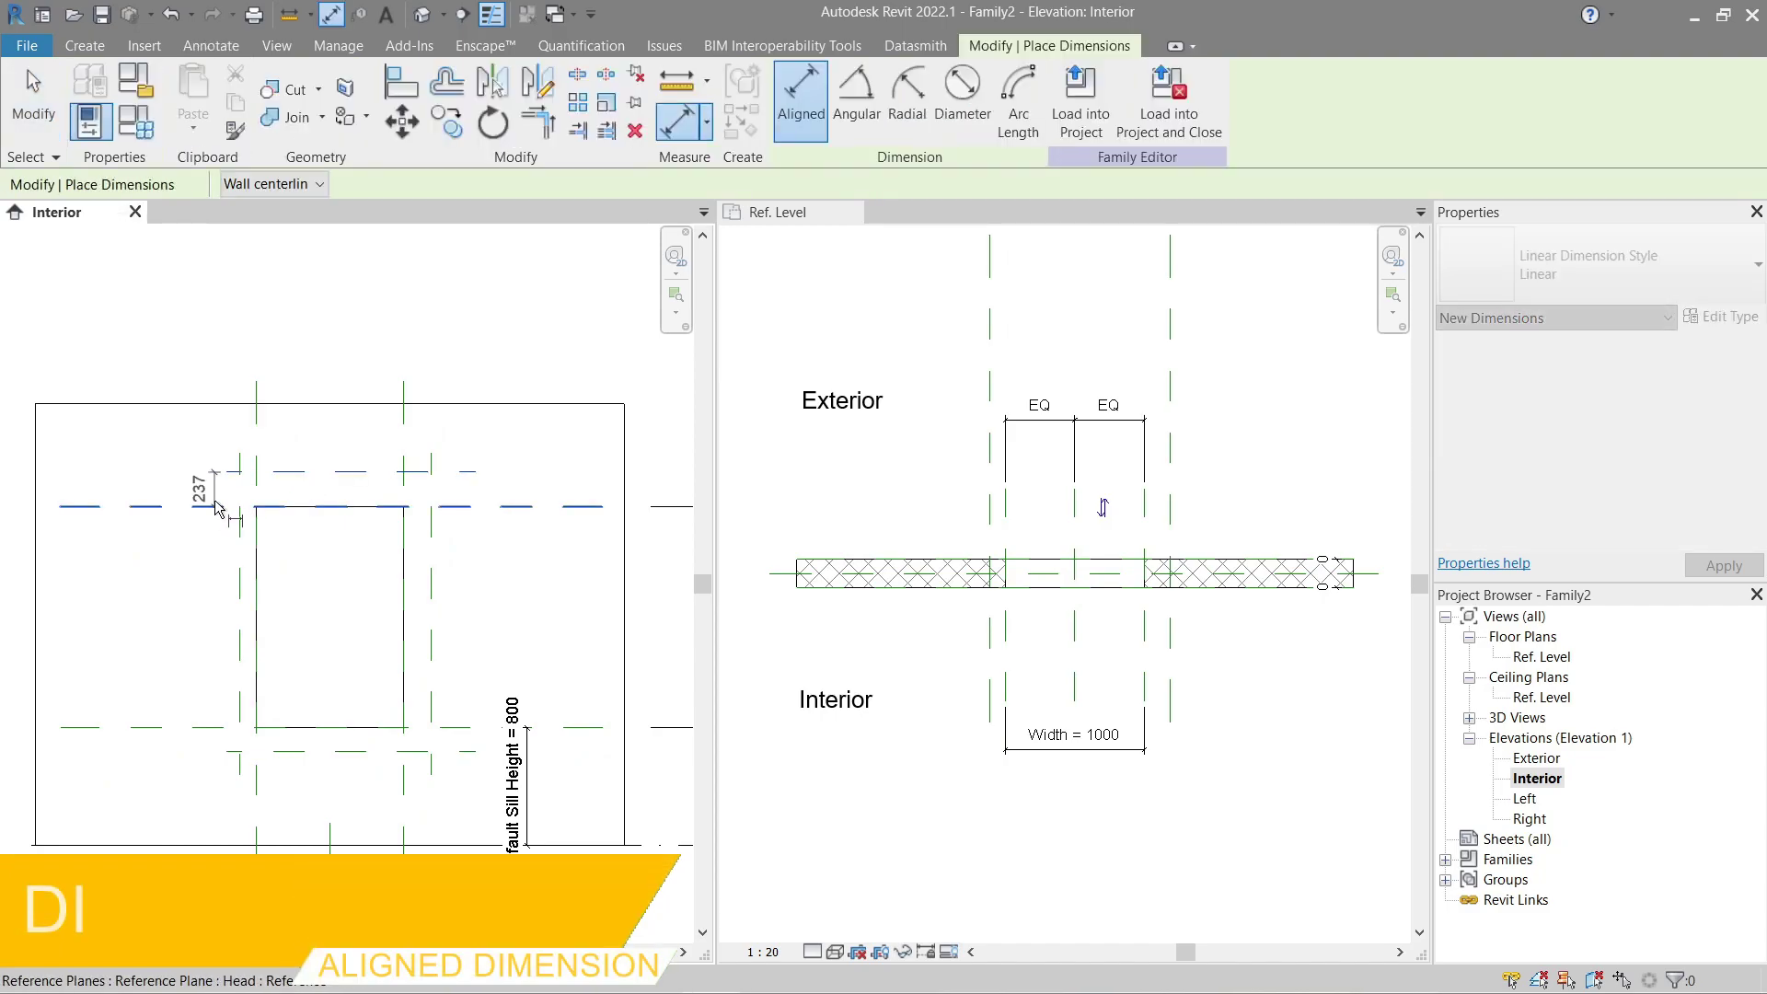
{"action": "left_click", "coordinate": [215, 491]}
{"action": "left_click", "coordinate": [226, 727]}
{"action": "left_click", "coordinate": [285, 751]}
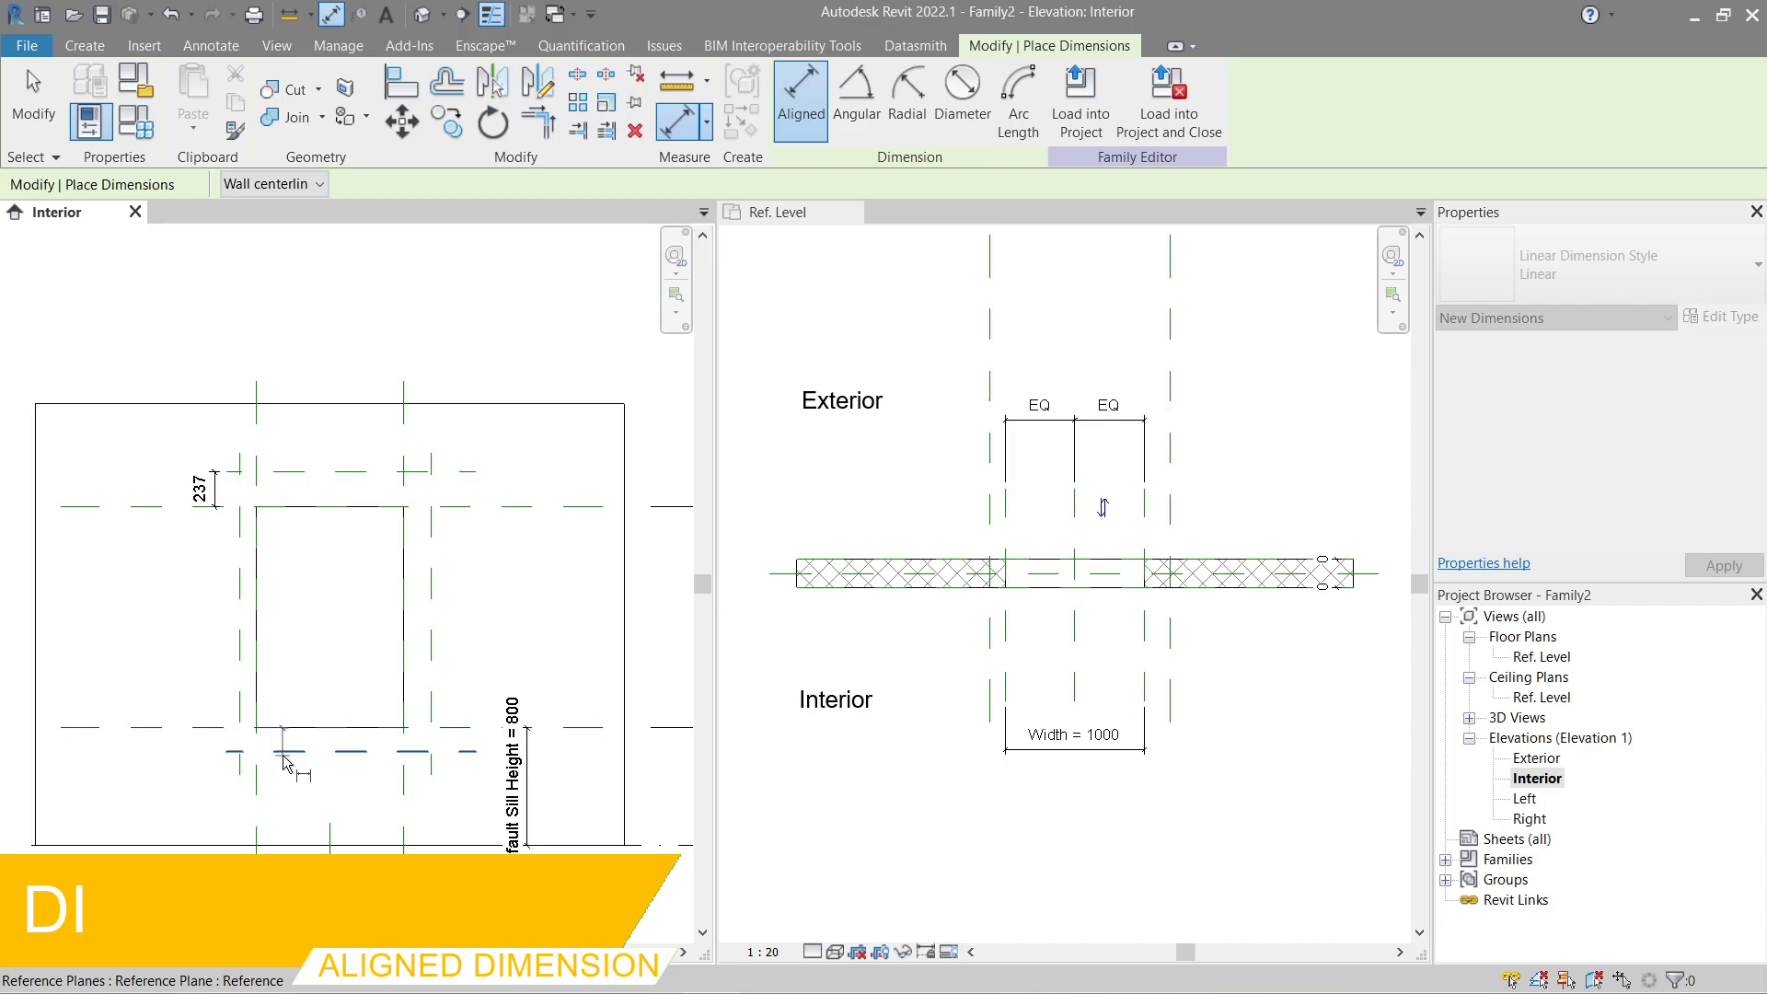
{"action": "left_click", "coordinate": [237, 748]}
{"action": "left_click", "coordinate": [215, 741]}
Step: Add aligned dimensions above the opening between each vertical opening edge plane and its neighbouring outer reference plane
{"action": "left_click", "coordinate": [239, 464]}
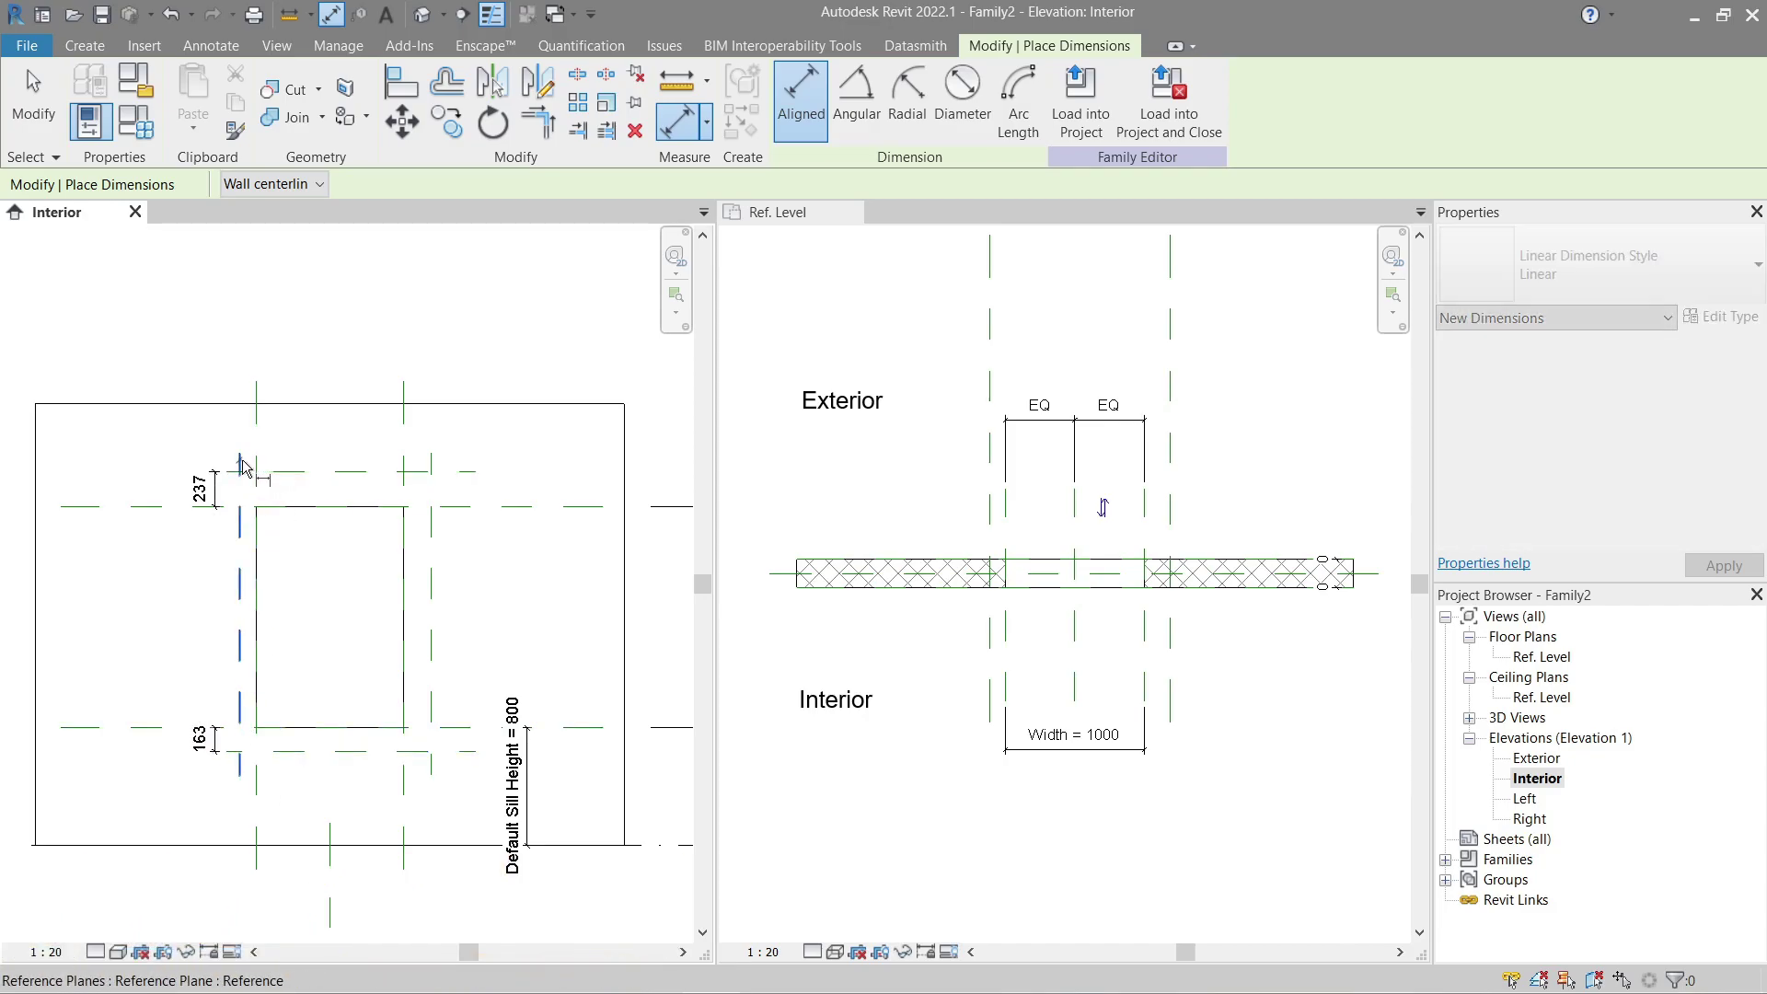
{"action": "left_click", "coordinate": [241, 468]}
{"action": "left_click", "coordinate": [248, 451]}
{"action": "left_click", "coordinate": [430, 471]}
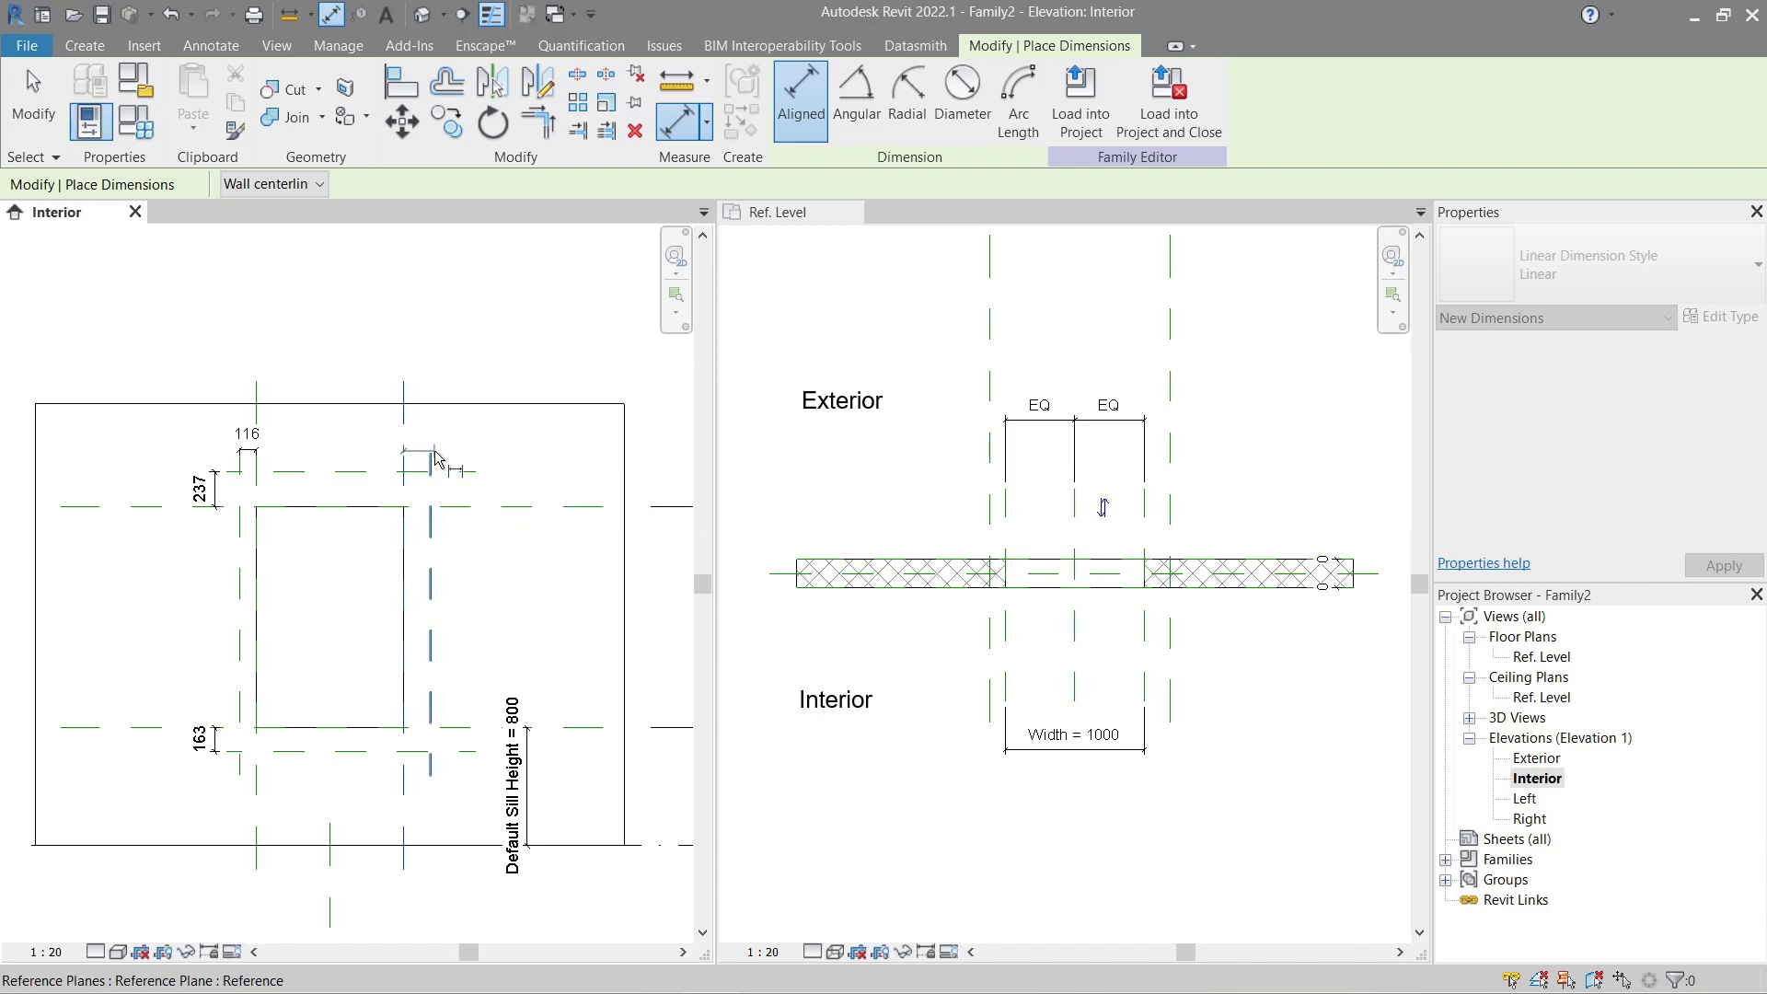
{"action": "left_click", "coordinate": [431, 463]}
{"action": "left_click", "coordinate": [424, 445]}
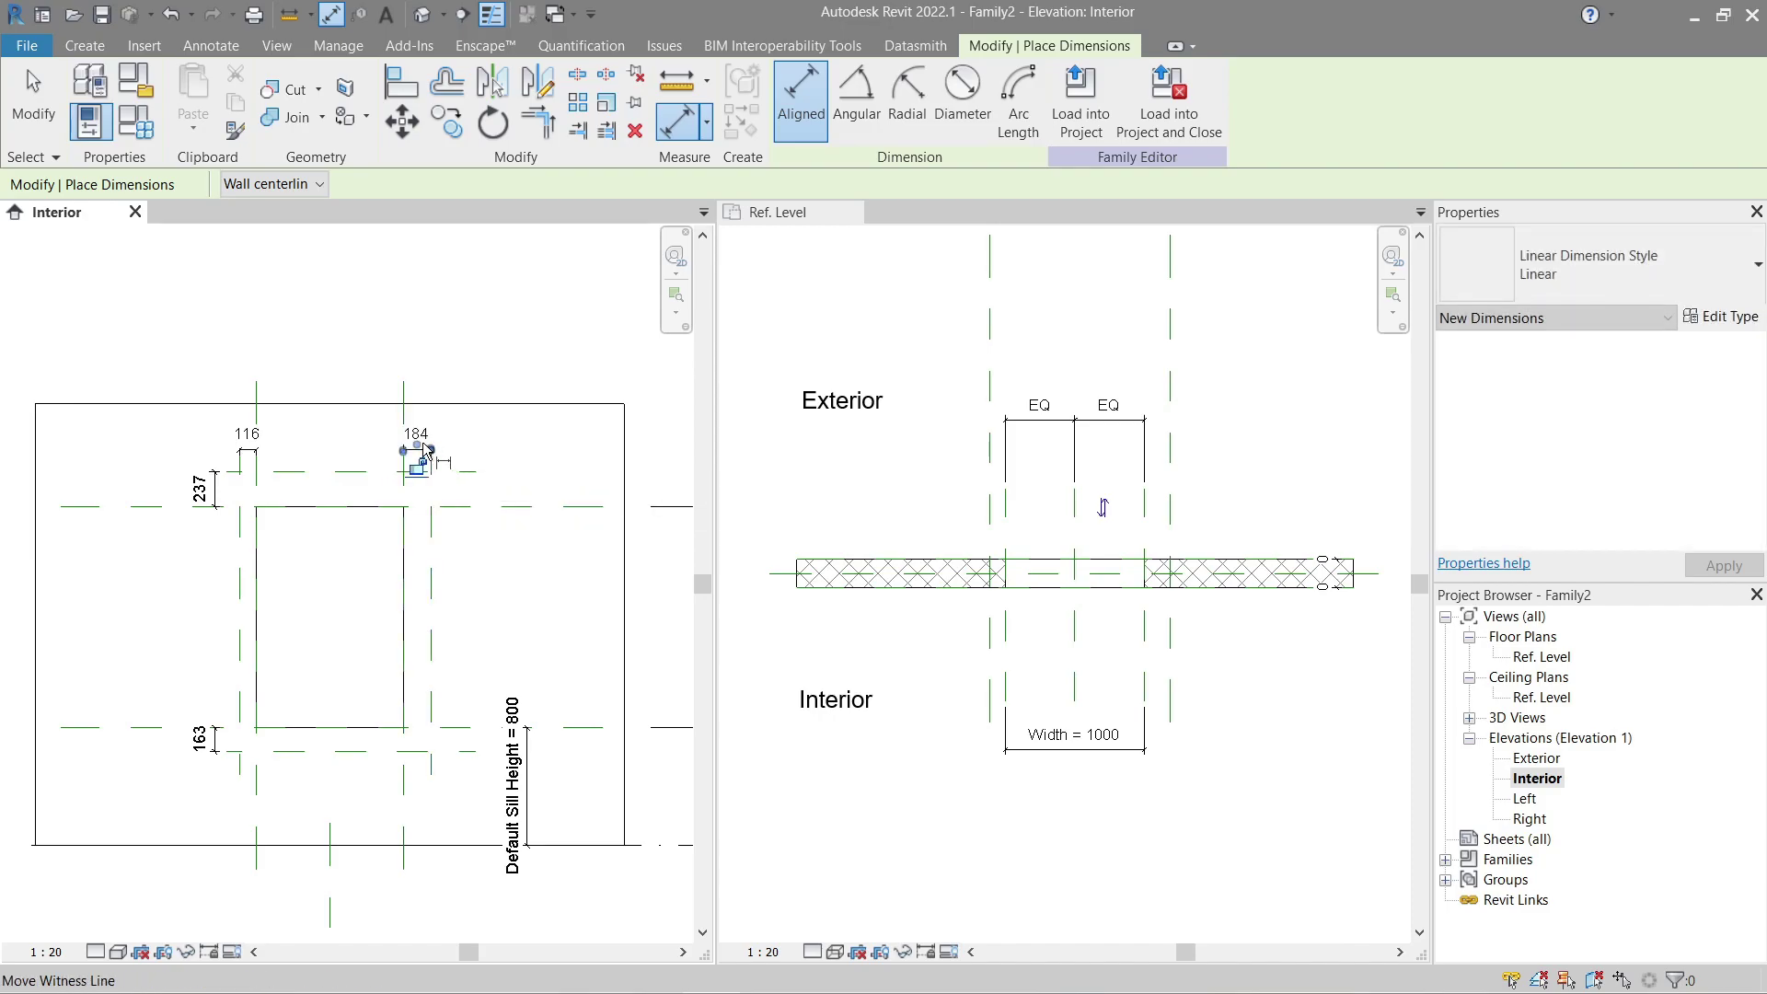
{"action": "key", "text": "Escape"}
{"action": "key", "text": "Escape"}
Step: Label the dimension above the opening's right edge with a new family type parameter named Offset, grouped under Dimensions
{"action": "left_click", "coordinate": [416, 449]}
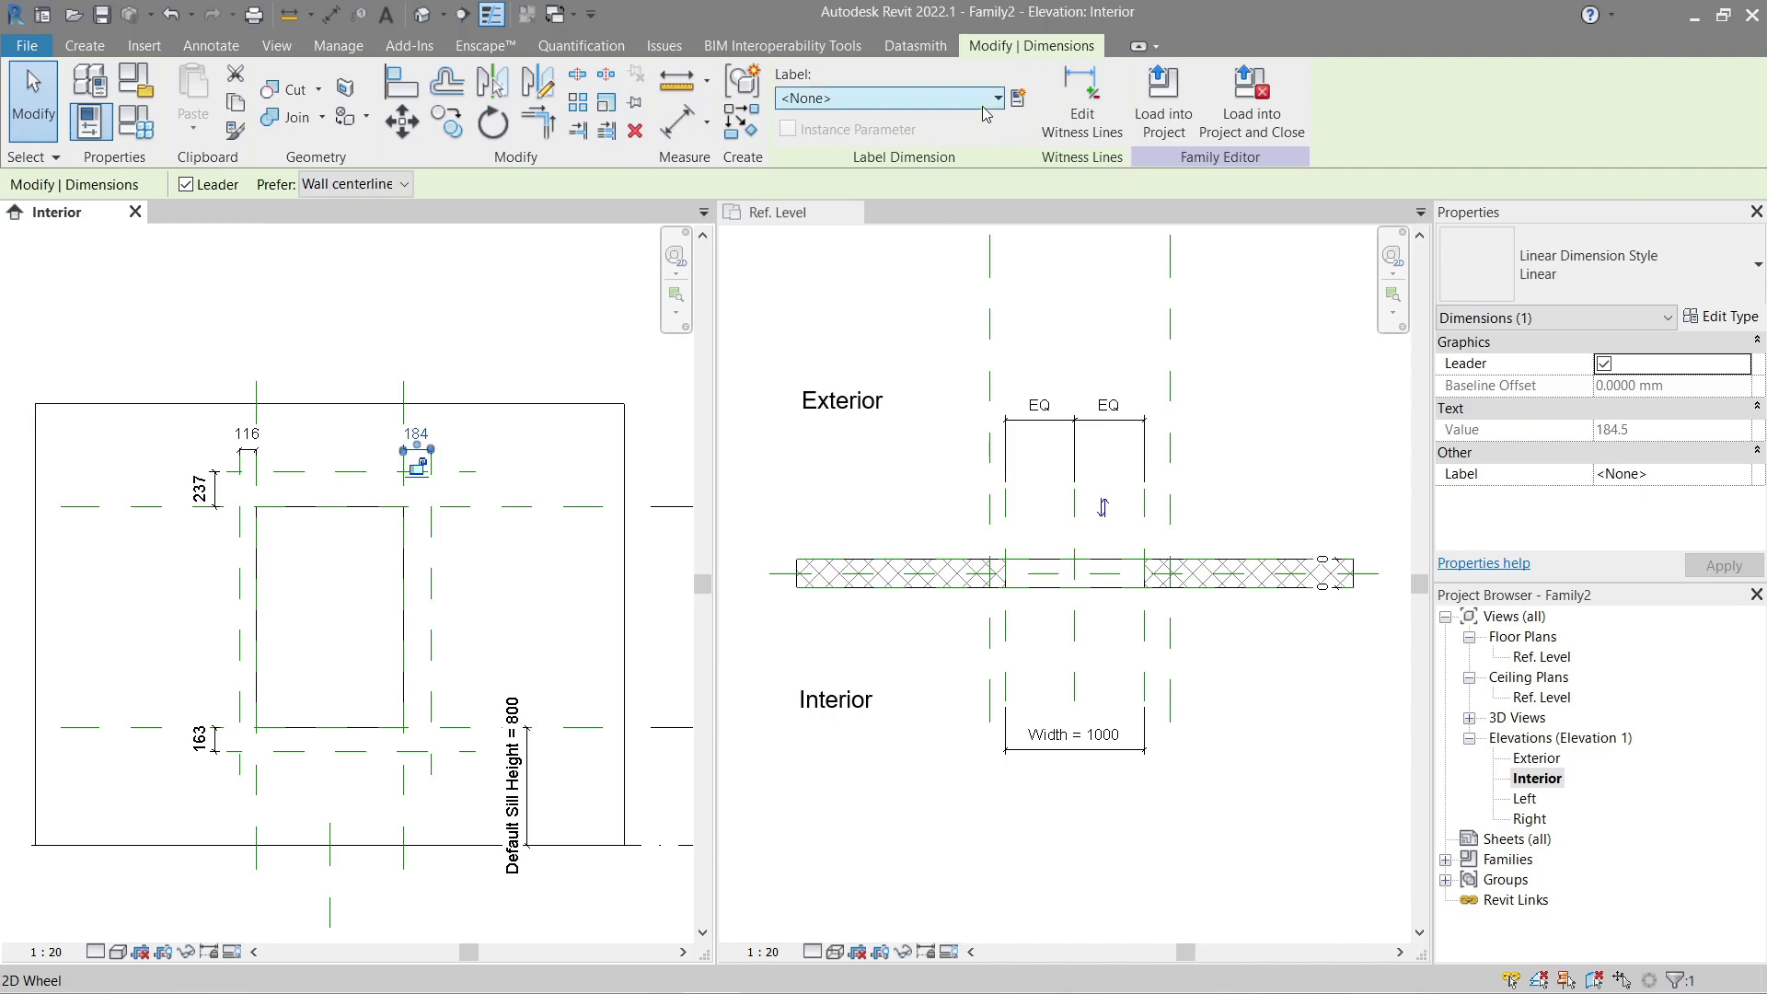
{"action": "left_click", "coordinate": [1028, 98]}
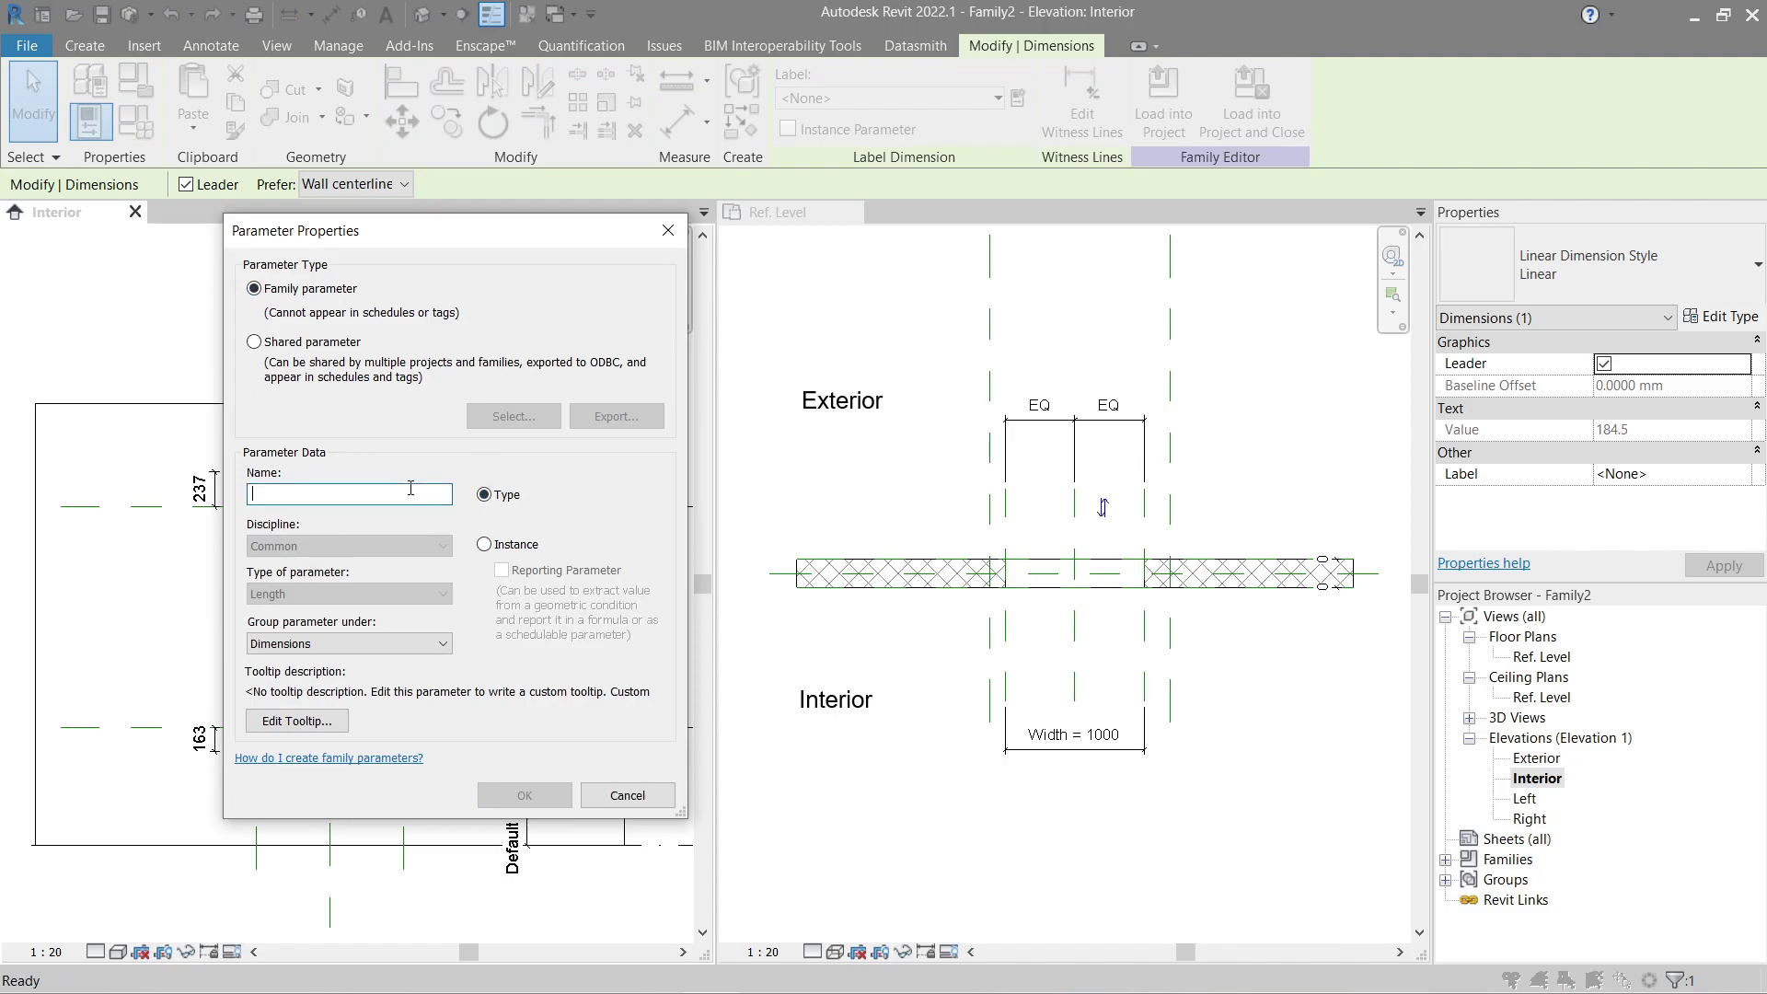
{"action": "type", "text": "Offset"}
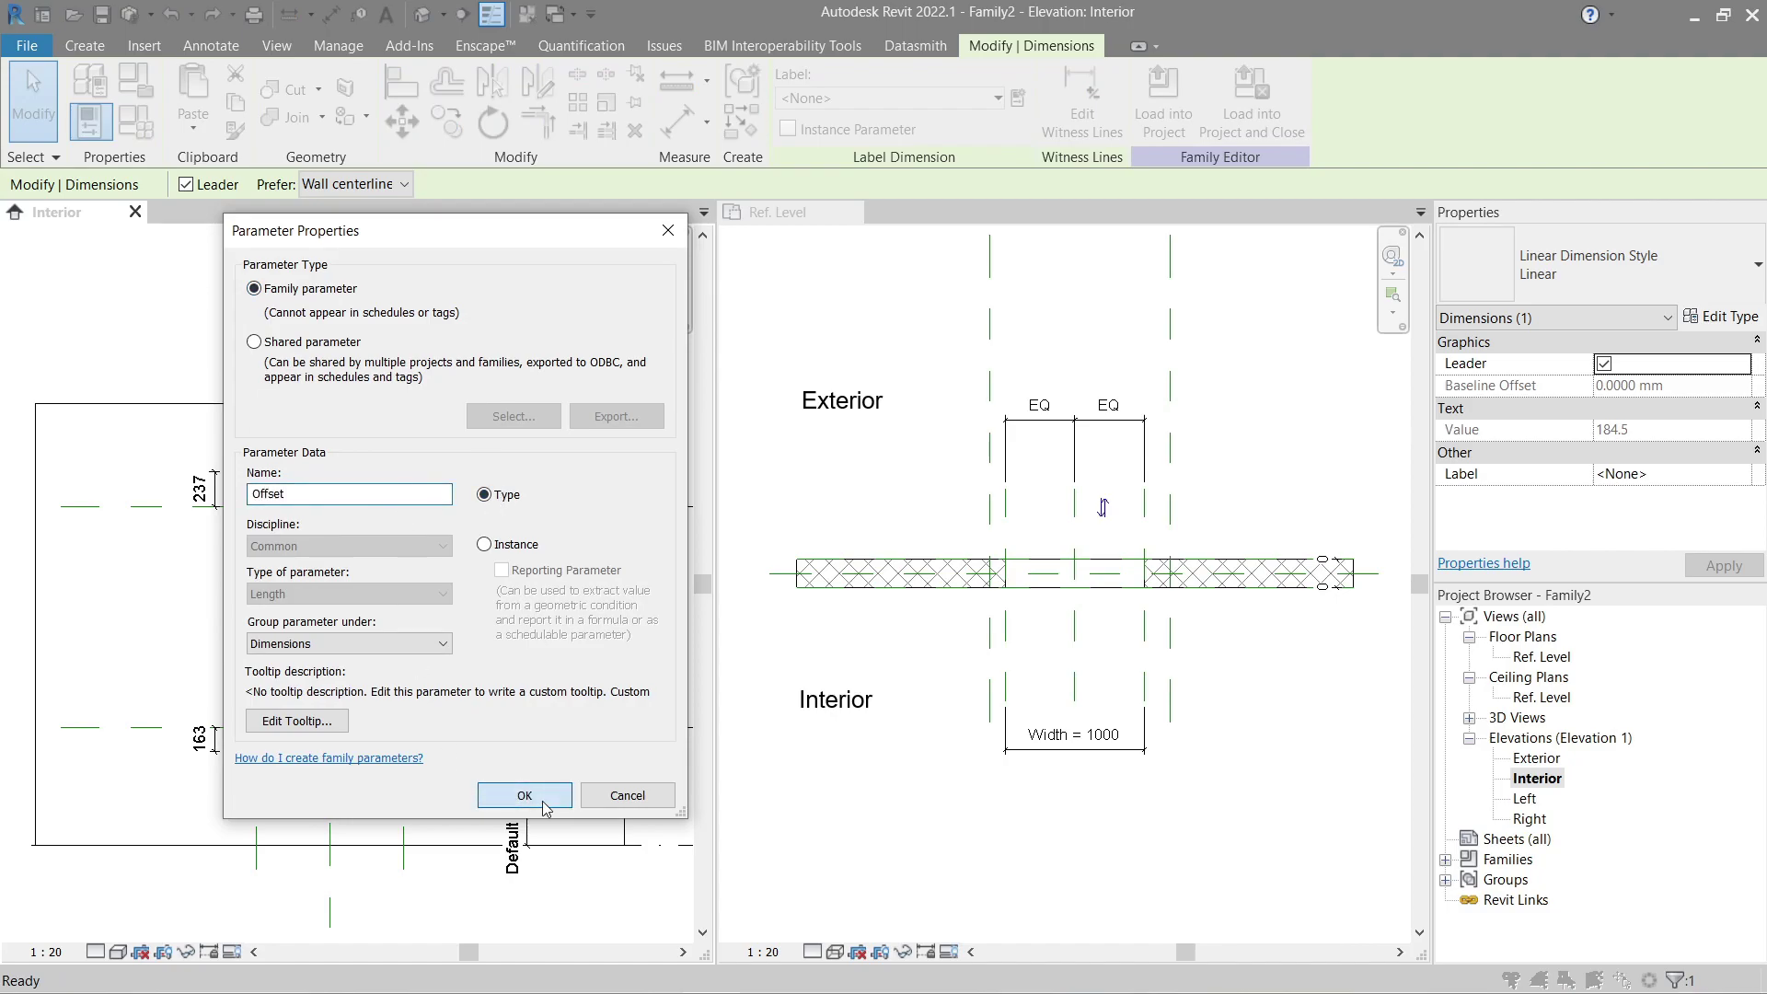
{"action": "left_click", "coordinate": [544, 796]}
{"action": "left_click", "coordinate": [599, 474]}
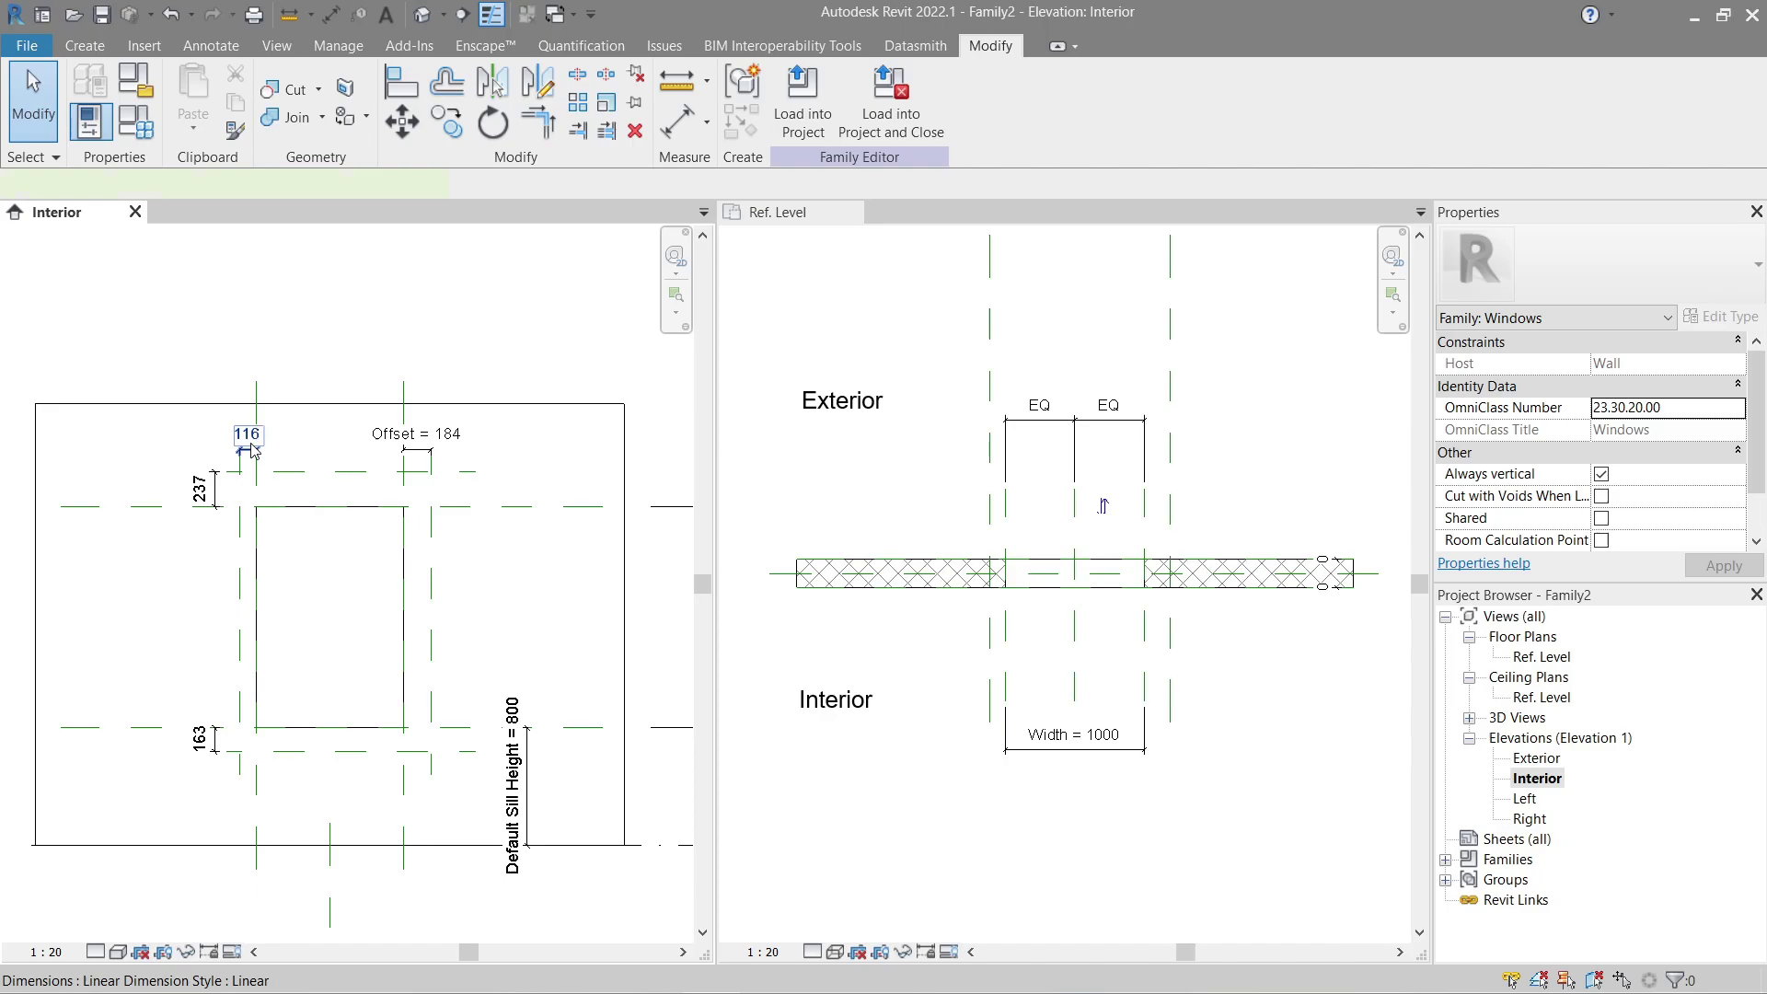
Step: Assign the Offset parameter to the other three dimensions between the opening planes and the outer reference planes
{"action": "left_click", "coordinate": [254, 450]}
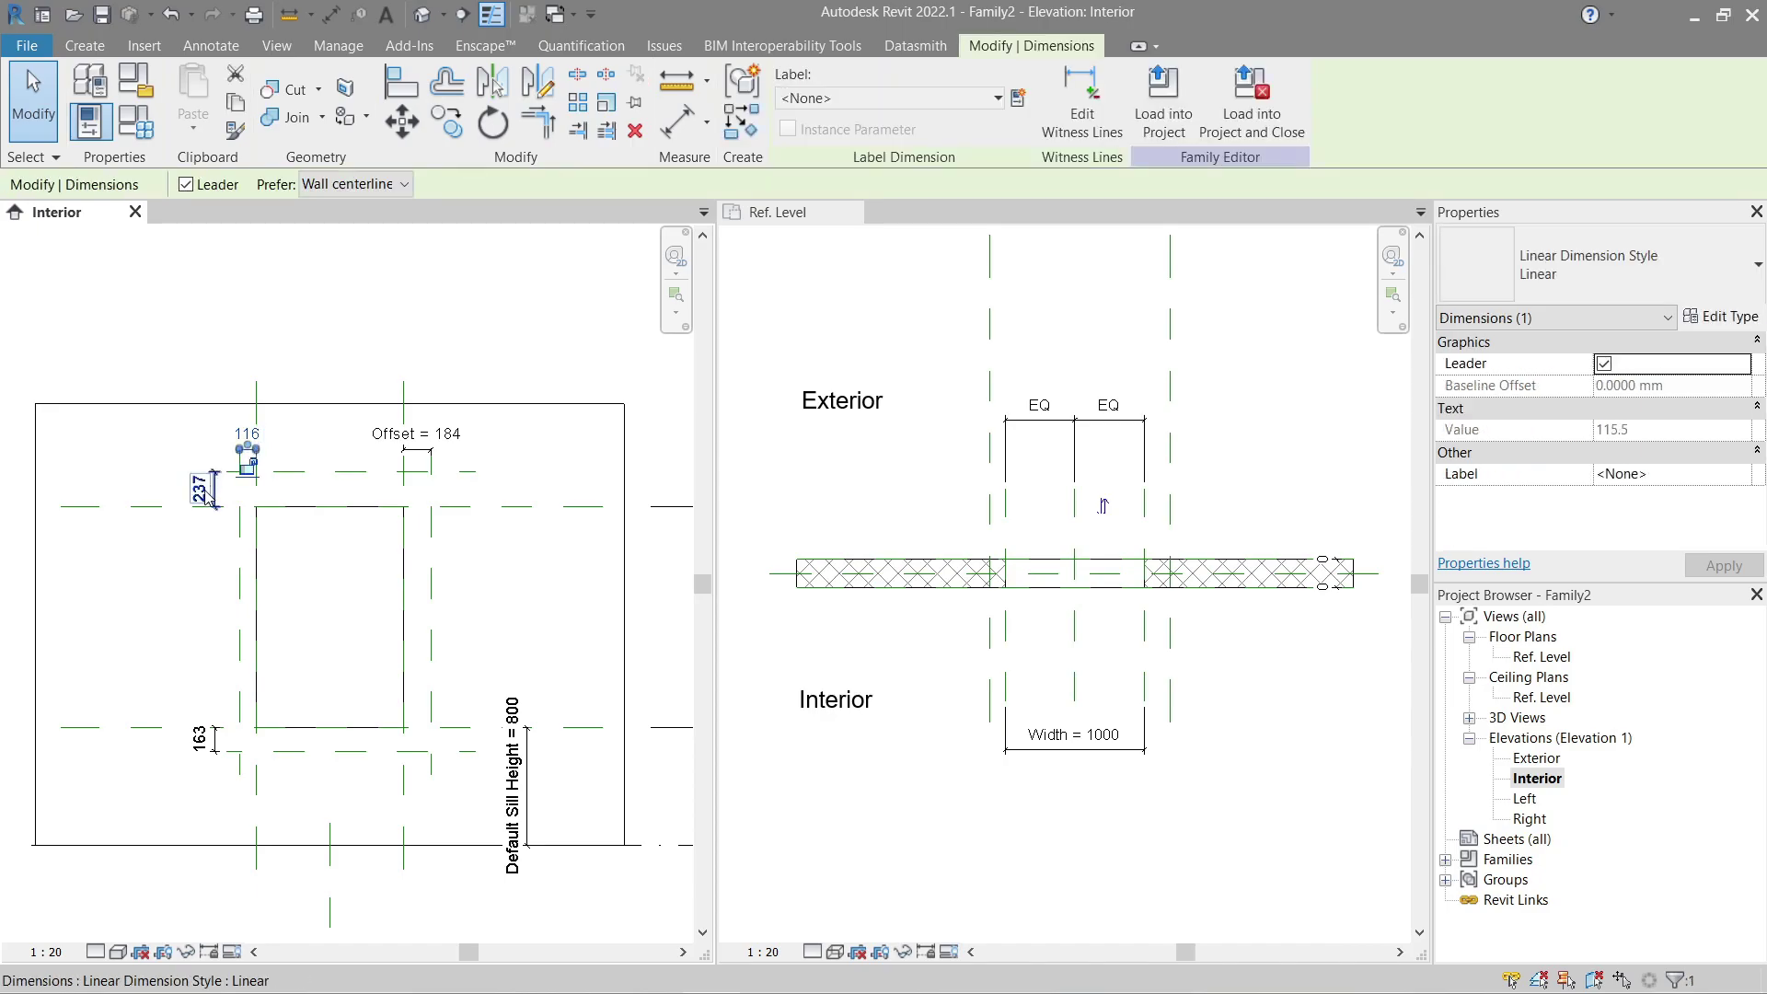
{"action": "left_click", "coordinate": [259, 472], "text": "ctrl"}
{"action": "left_click", "coordinate": [966, 99]}
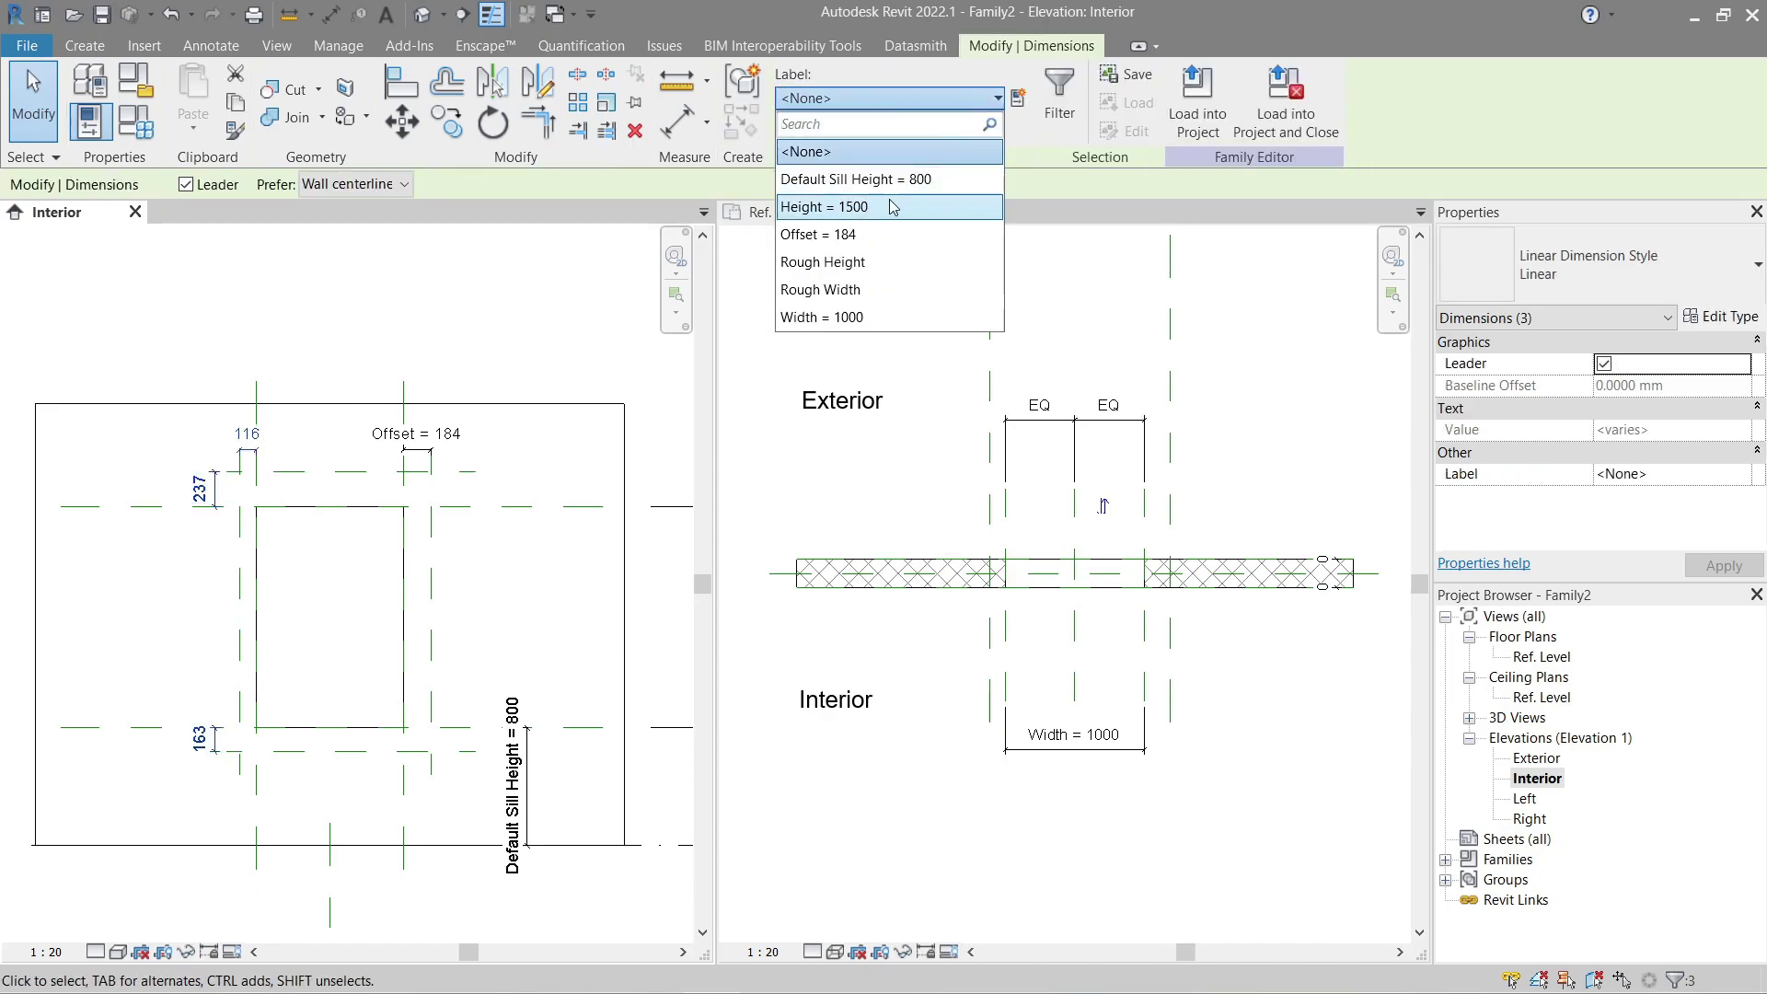
{"action": "left_click", "coordinate": [819, 234]}
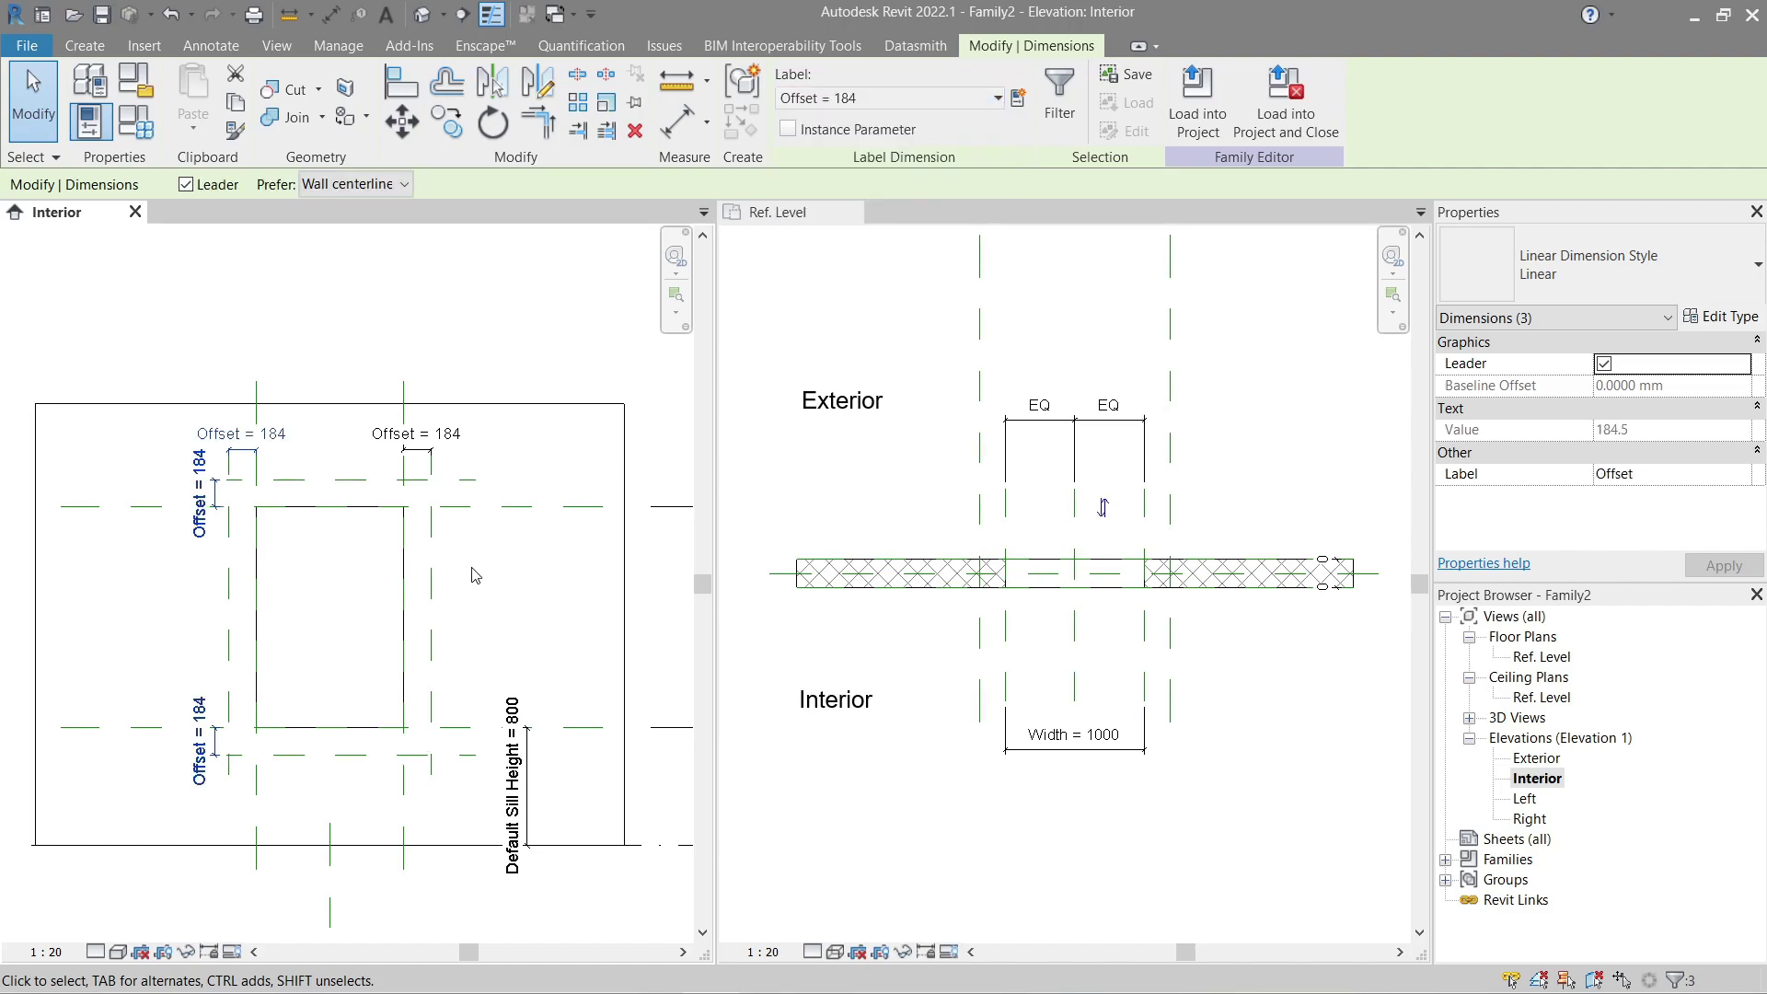
{"action": "left_click", "coordinate": [475, 575]}
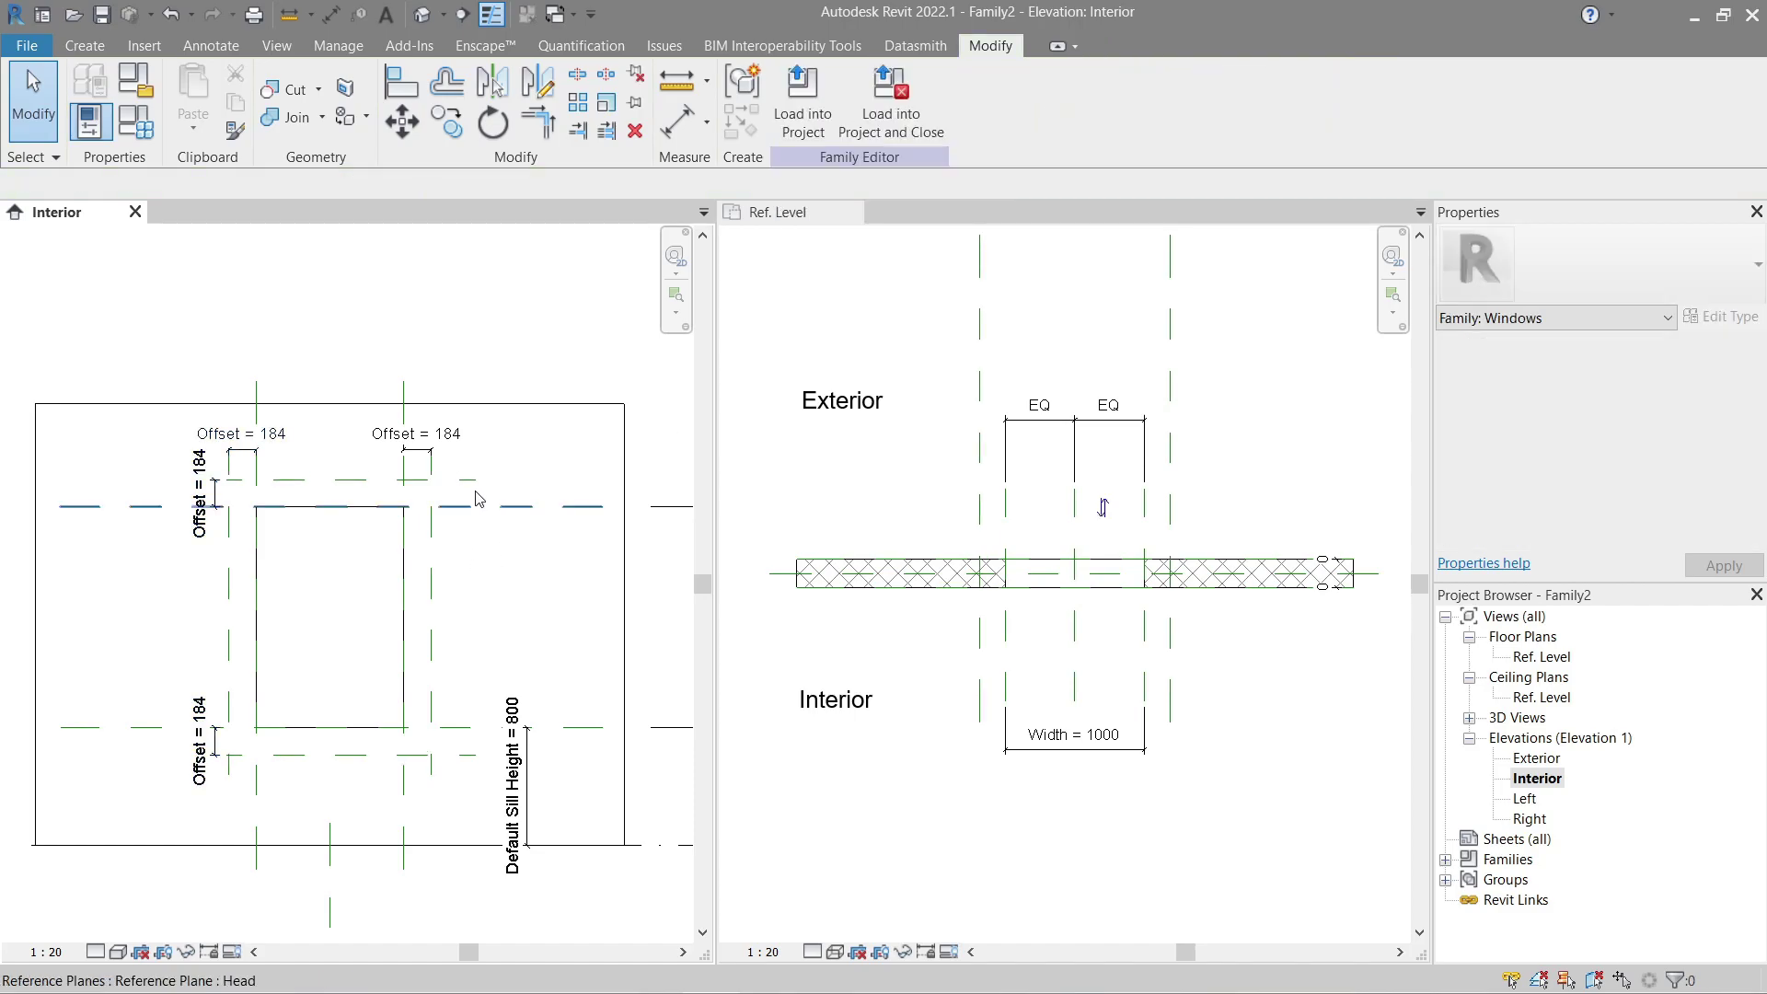
Step: Set the Offset parameter to 50 mm in the family types and lock it
{"action": "left_click", "coordinate": [128, 134]}
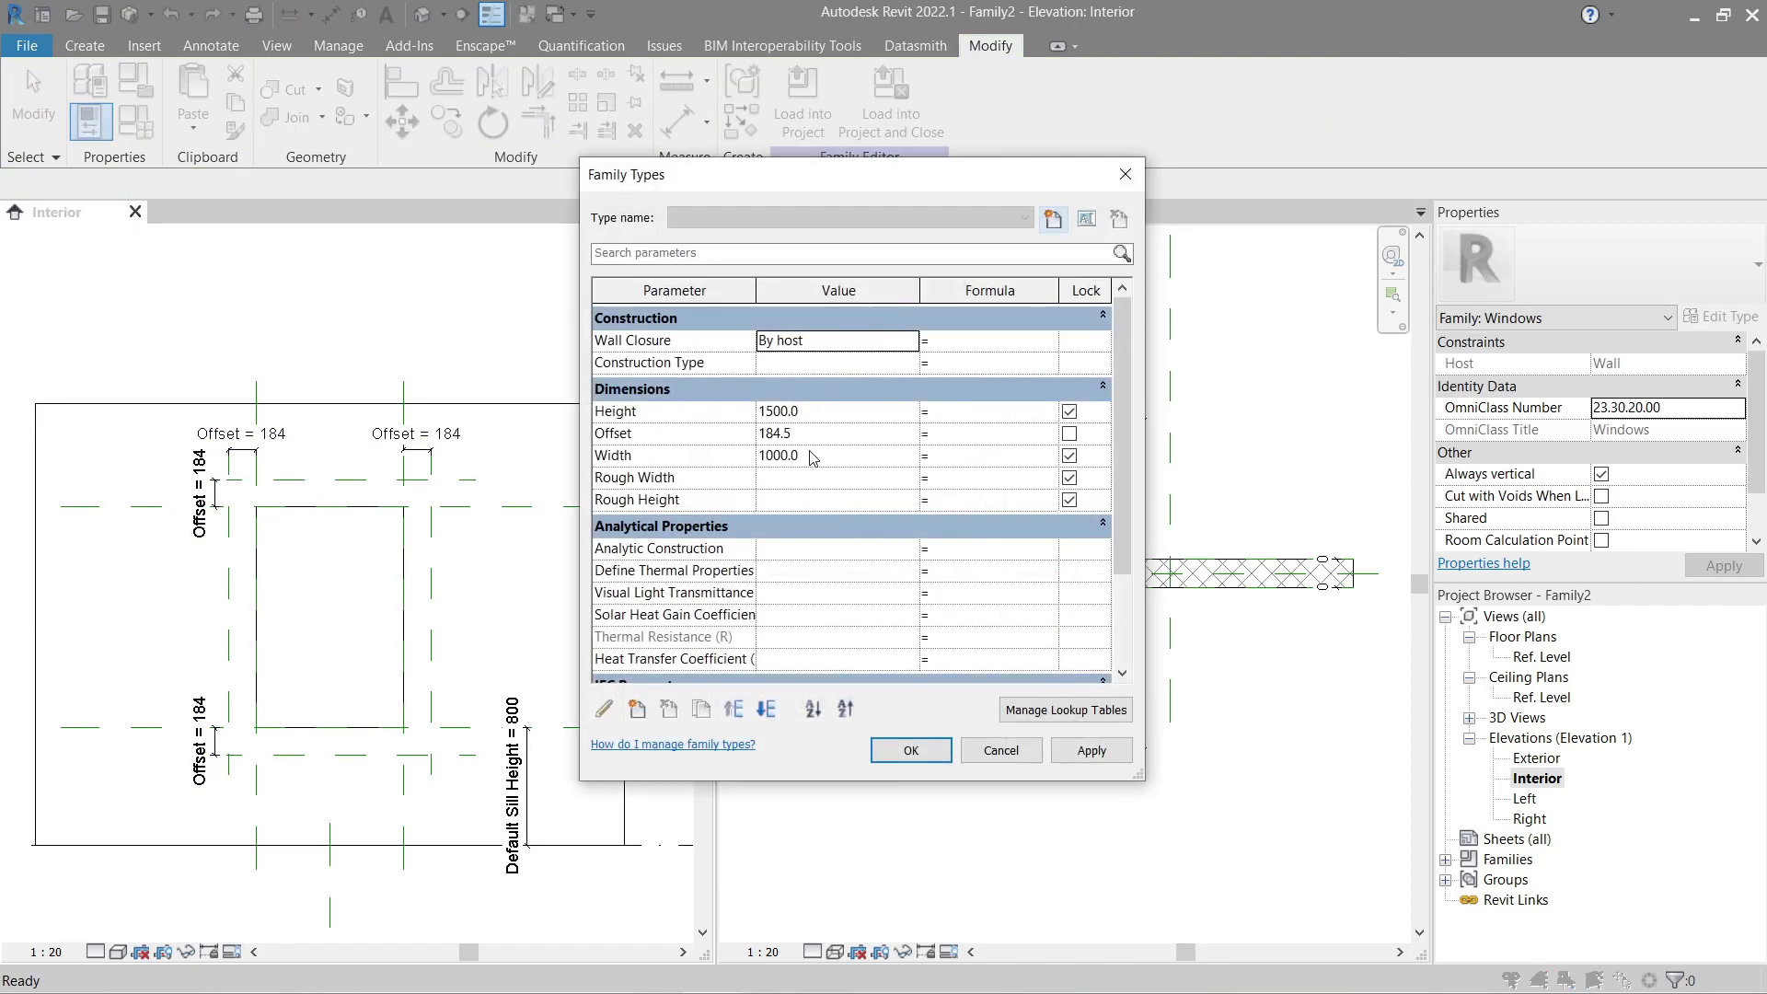
{"action": "left_click", "coordinate": [824, 436]}
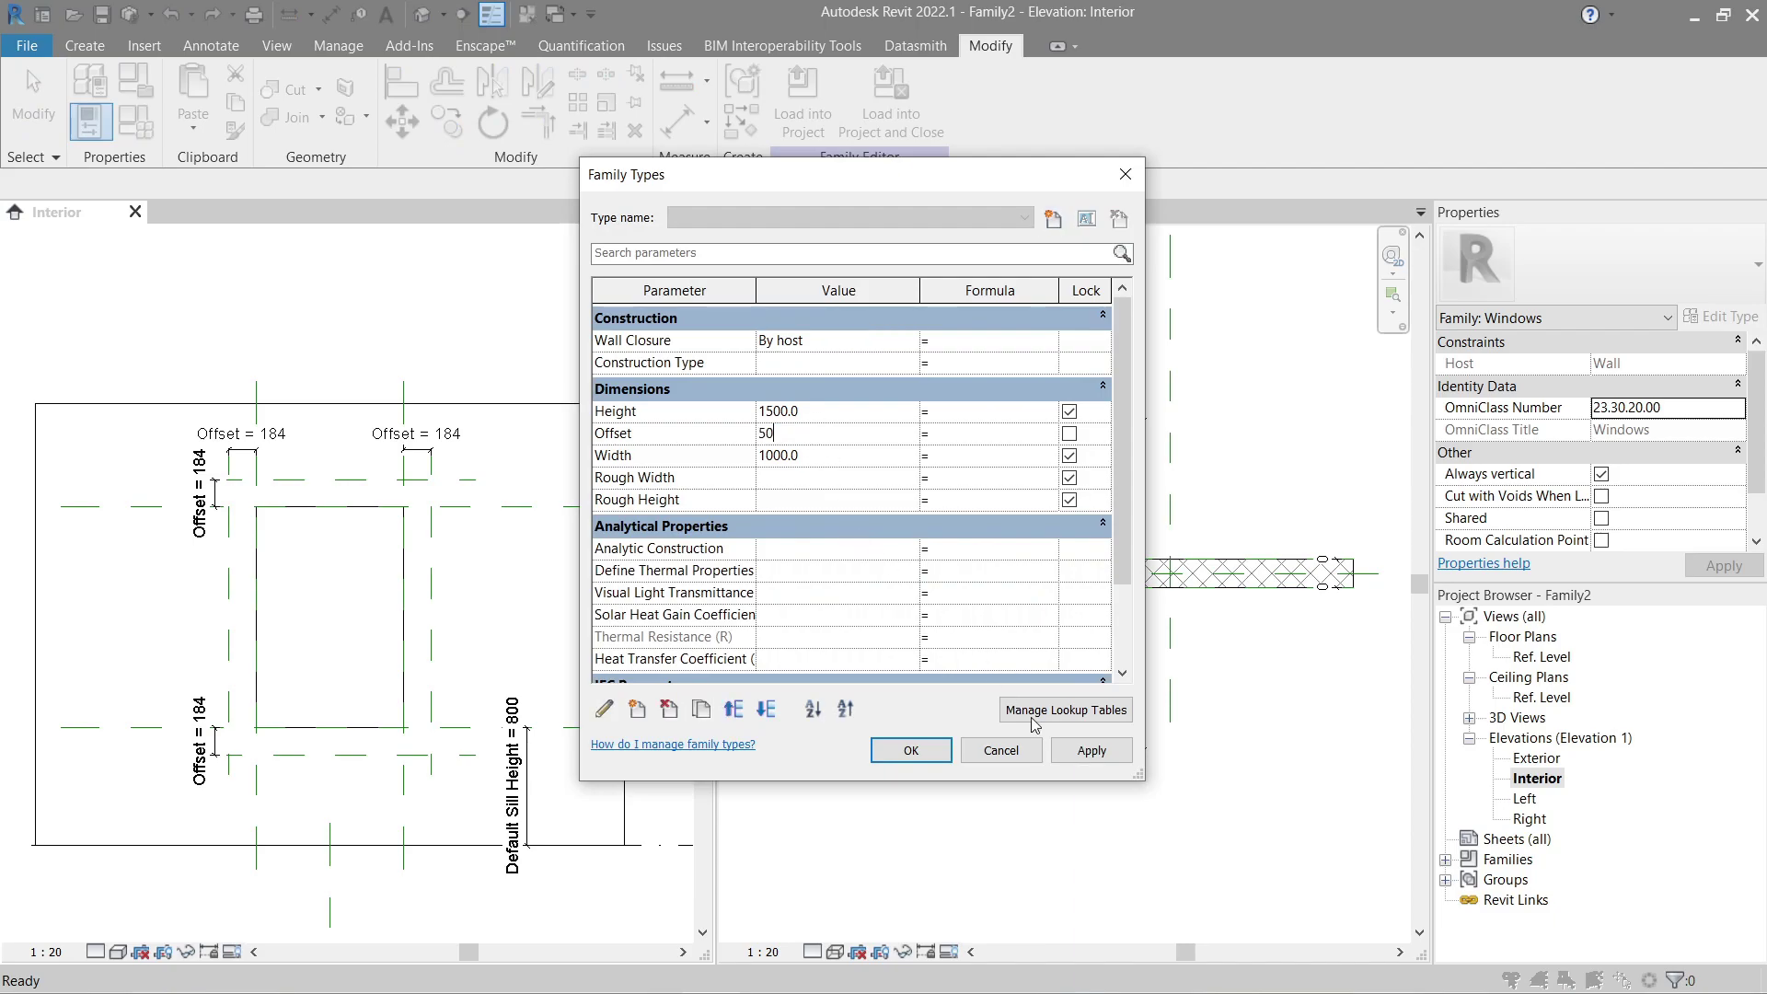
{"action": "type", "text": "50"}
{"action": "left_click", "coordinate": [1092, 751]}
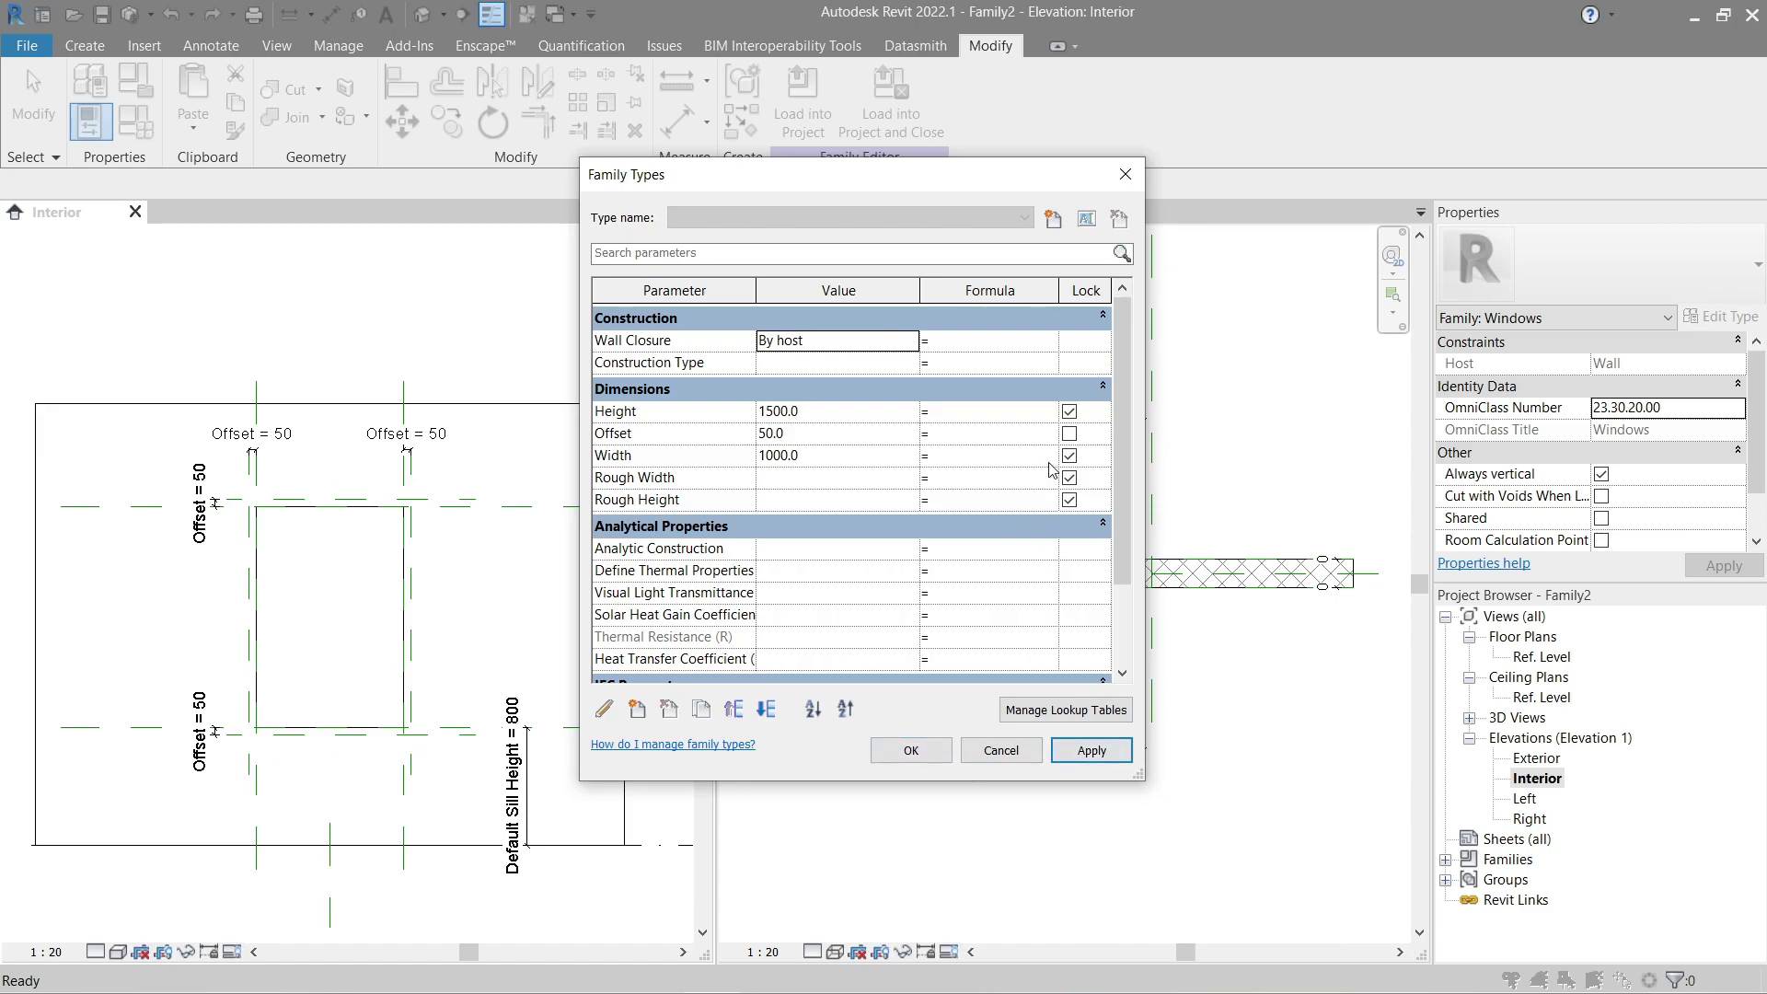
{"action": "left_click", "coordinate": [1069, 436]}
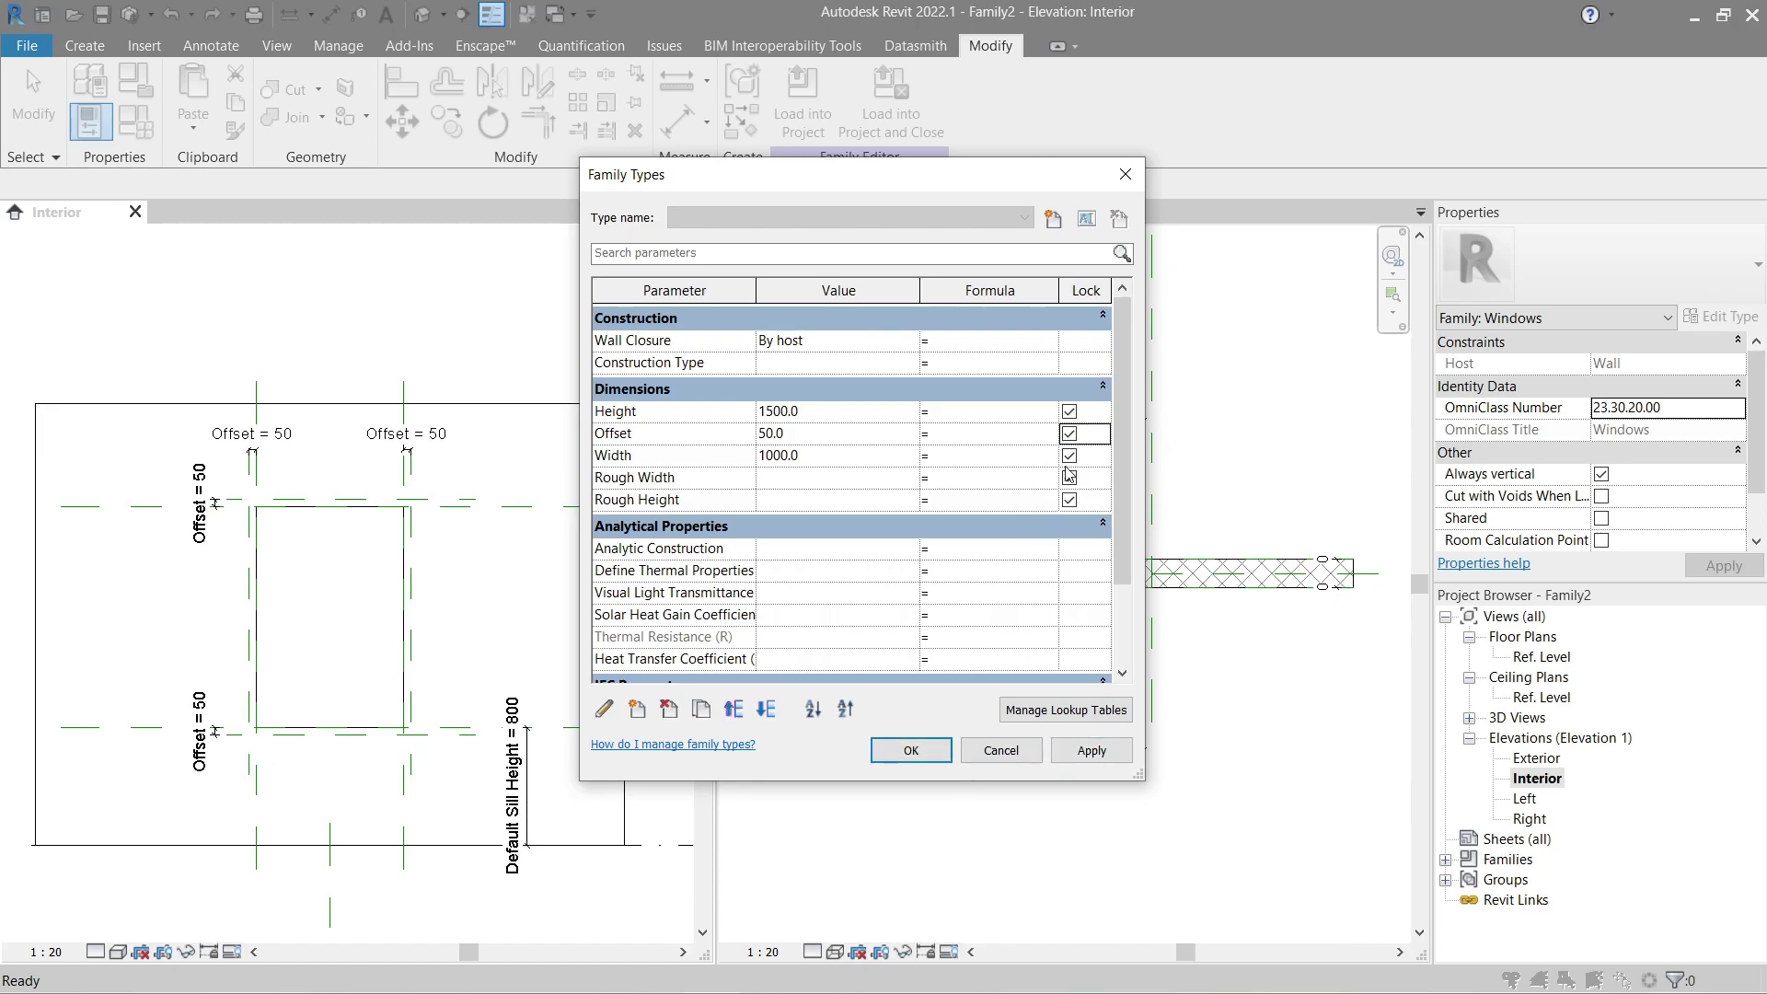
{"action": "left_click", "coordinate": [933, 751]}
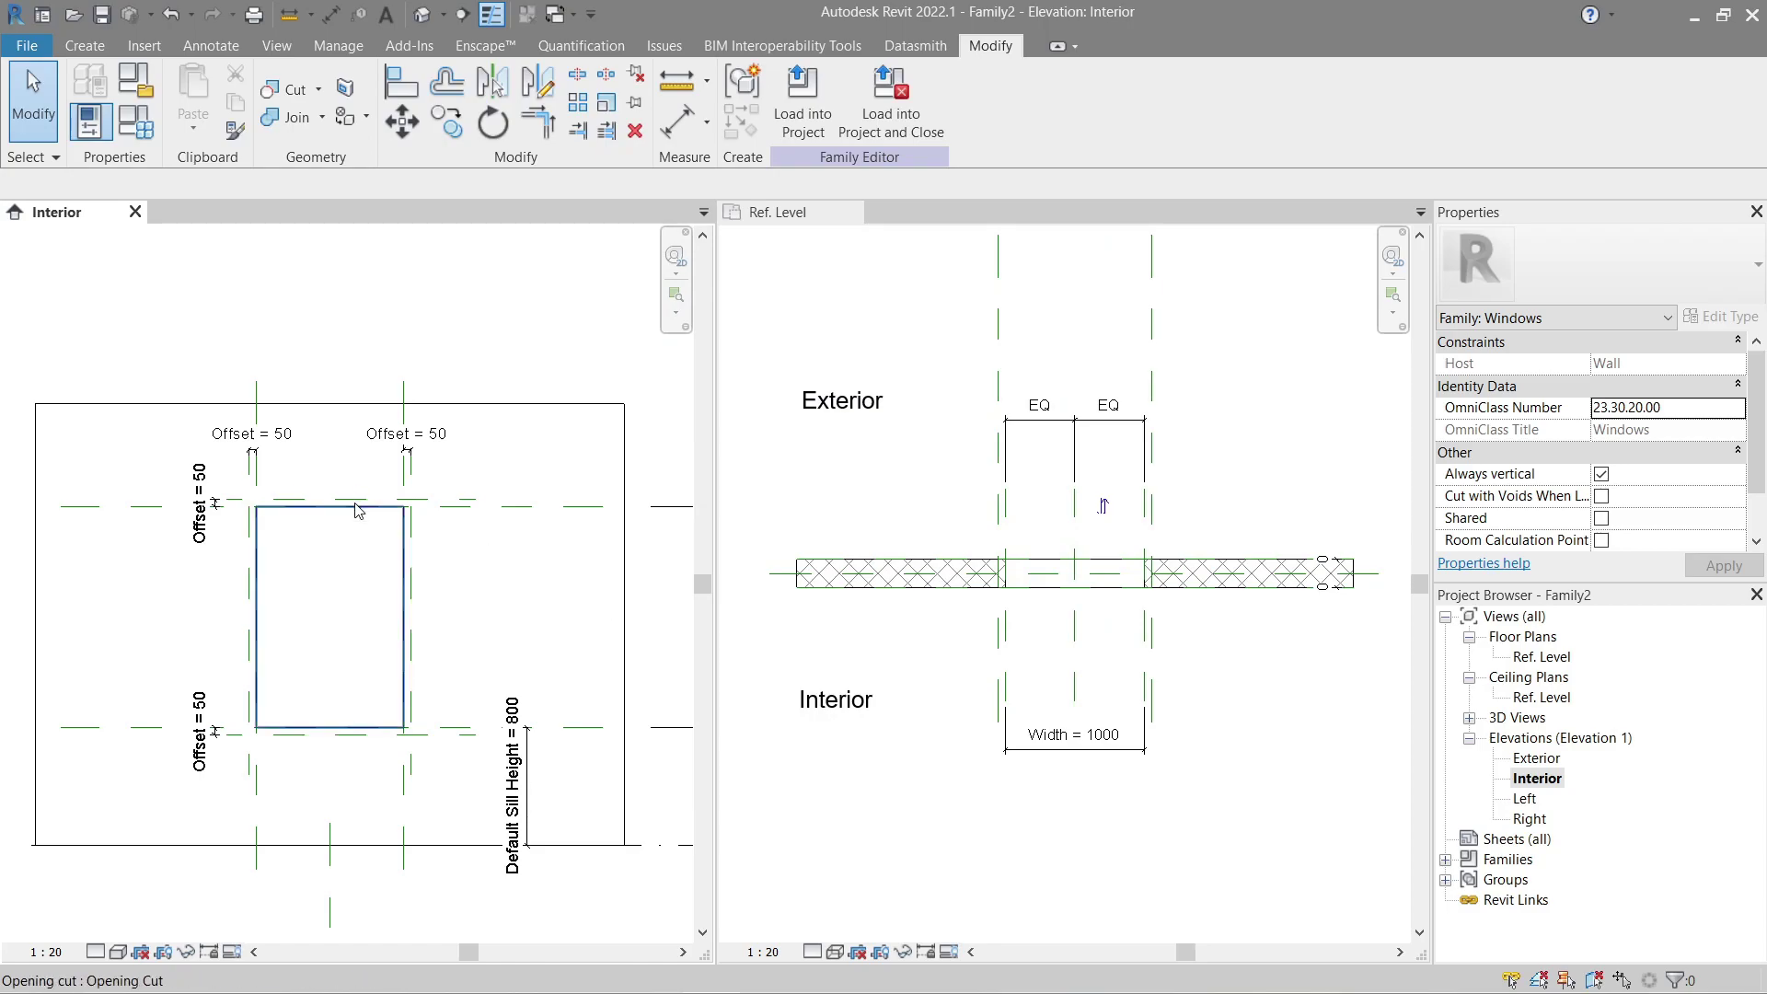
{"action": "scroll", "coordinate": [291, 561], "scroll_direction": "up", "scroll_amount": 2}
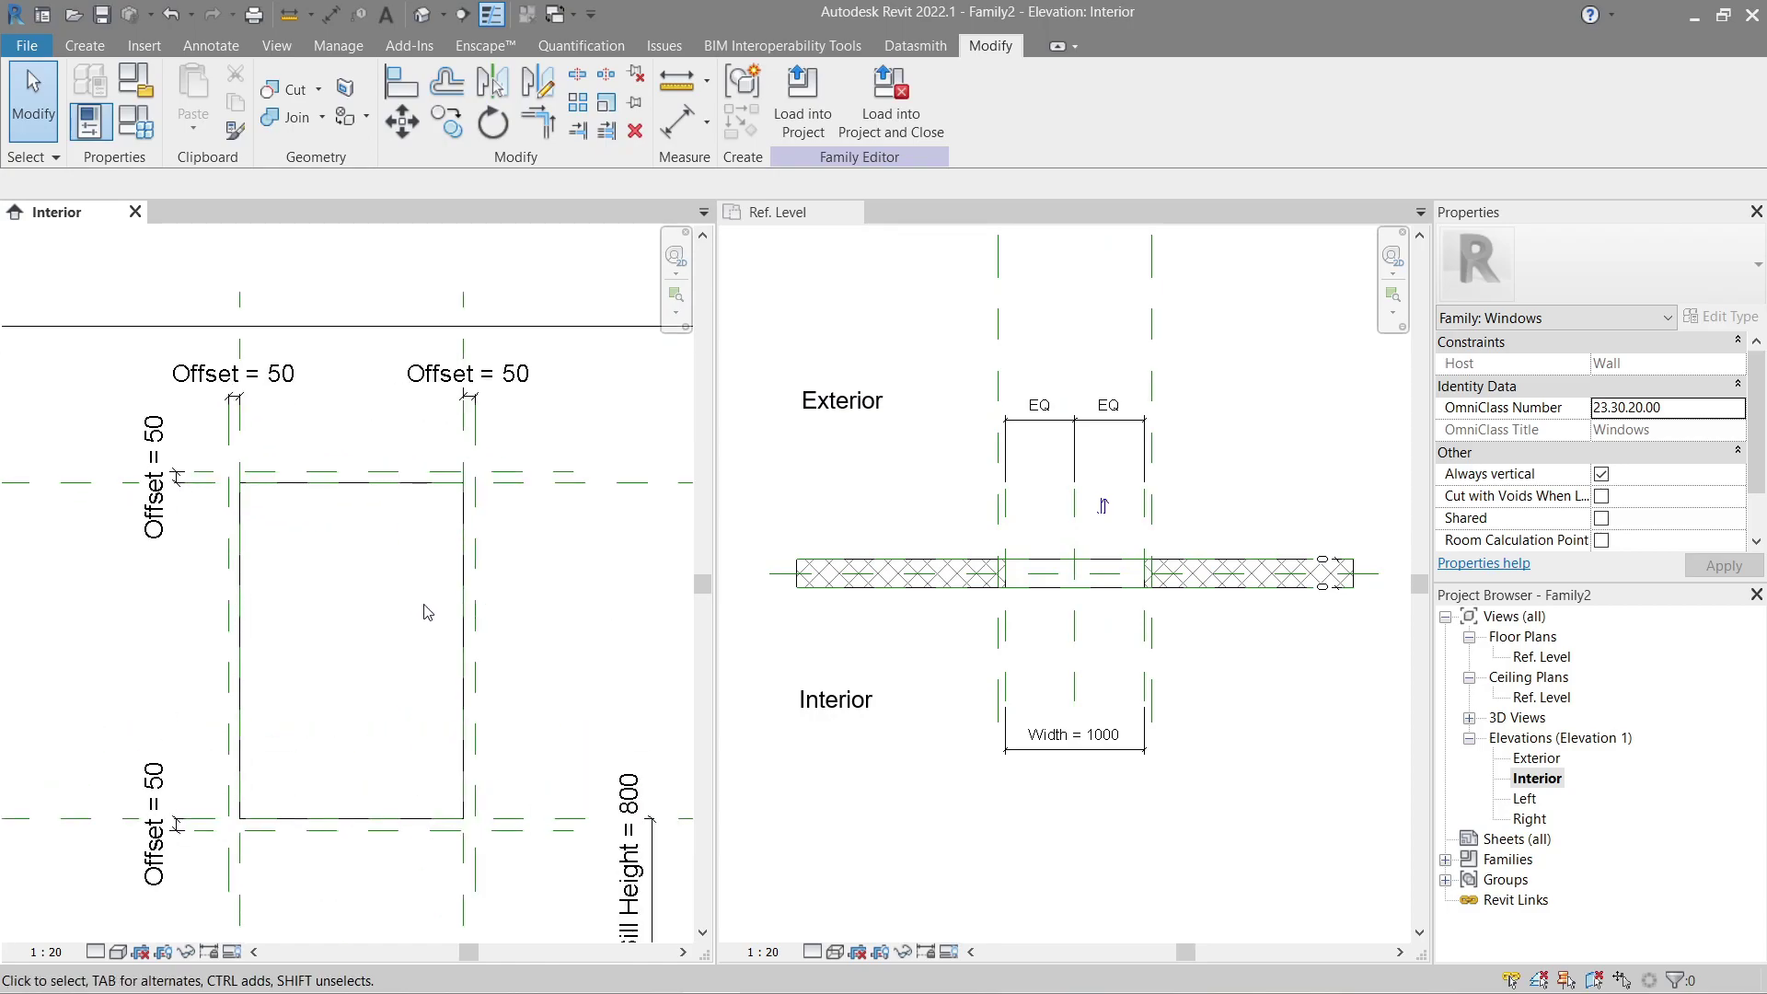
{"action": "middle_click_drag", "start_coordinate": [426, 611], "coordinate": [402, 555]}
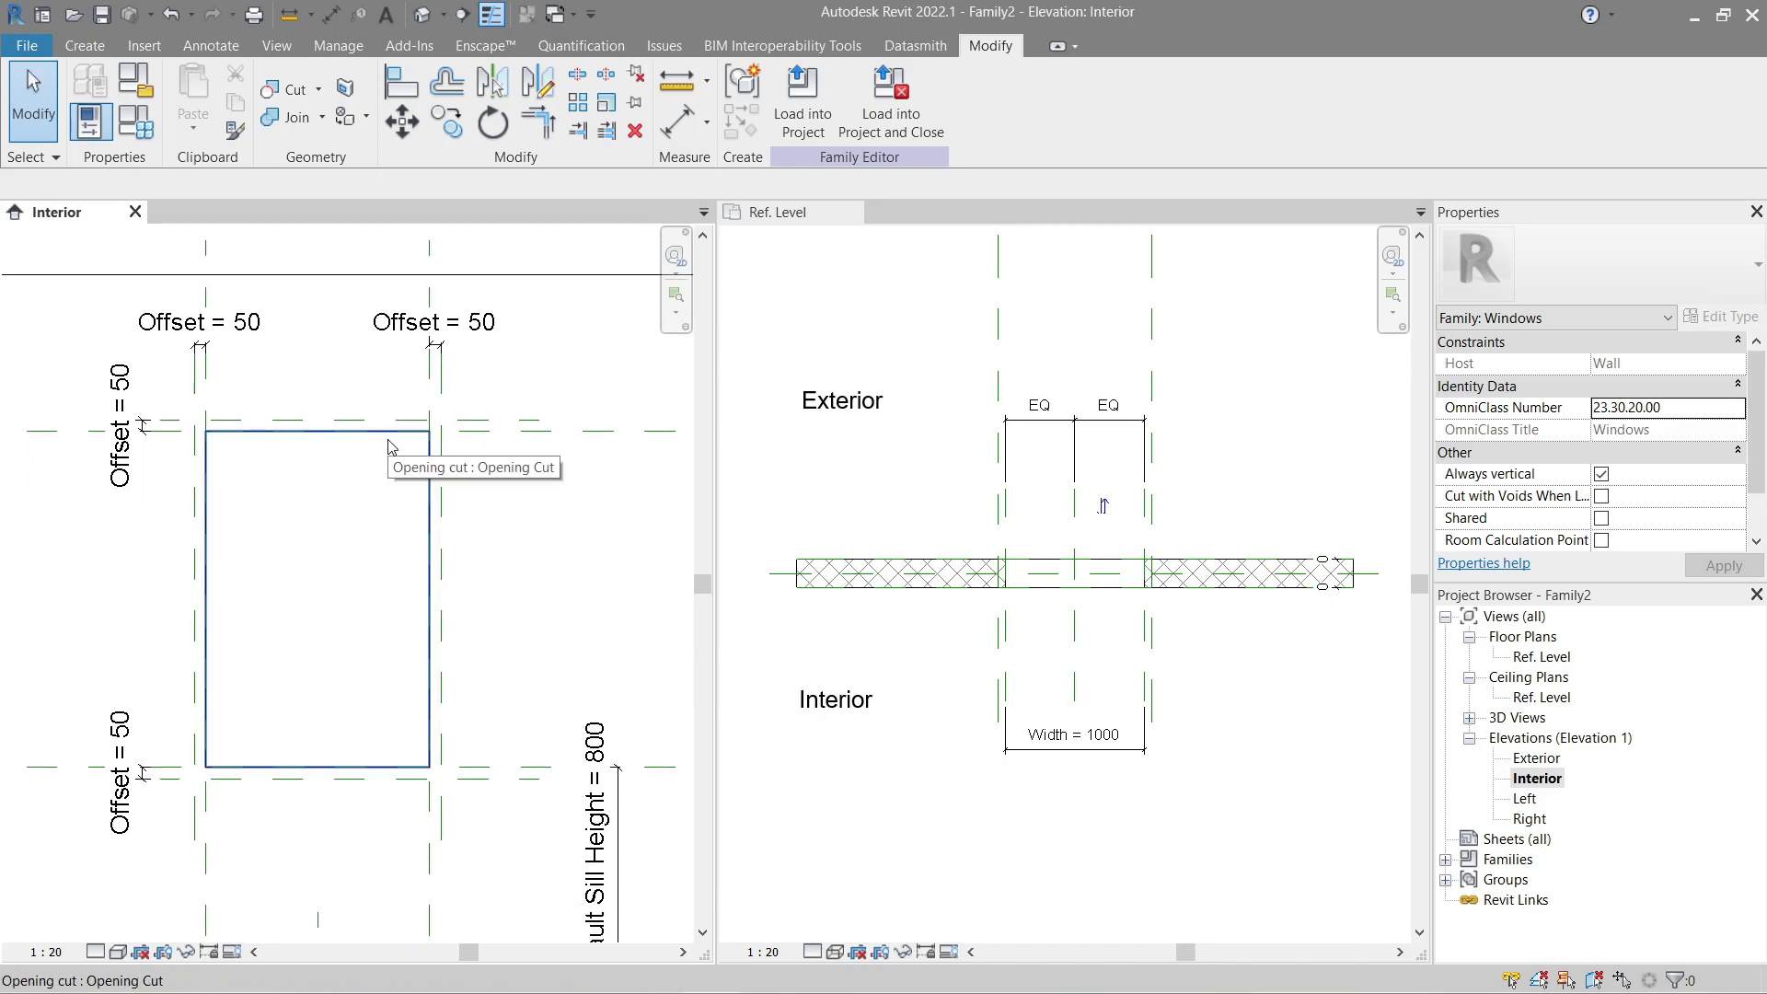
{"action": "left_click", "coordinate": [388, 448]}
{"action": "scroll", "coordinate": [389, 442], "scroll_direction": "down", "scroll_amount": 1}
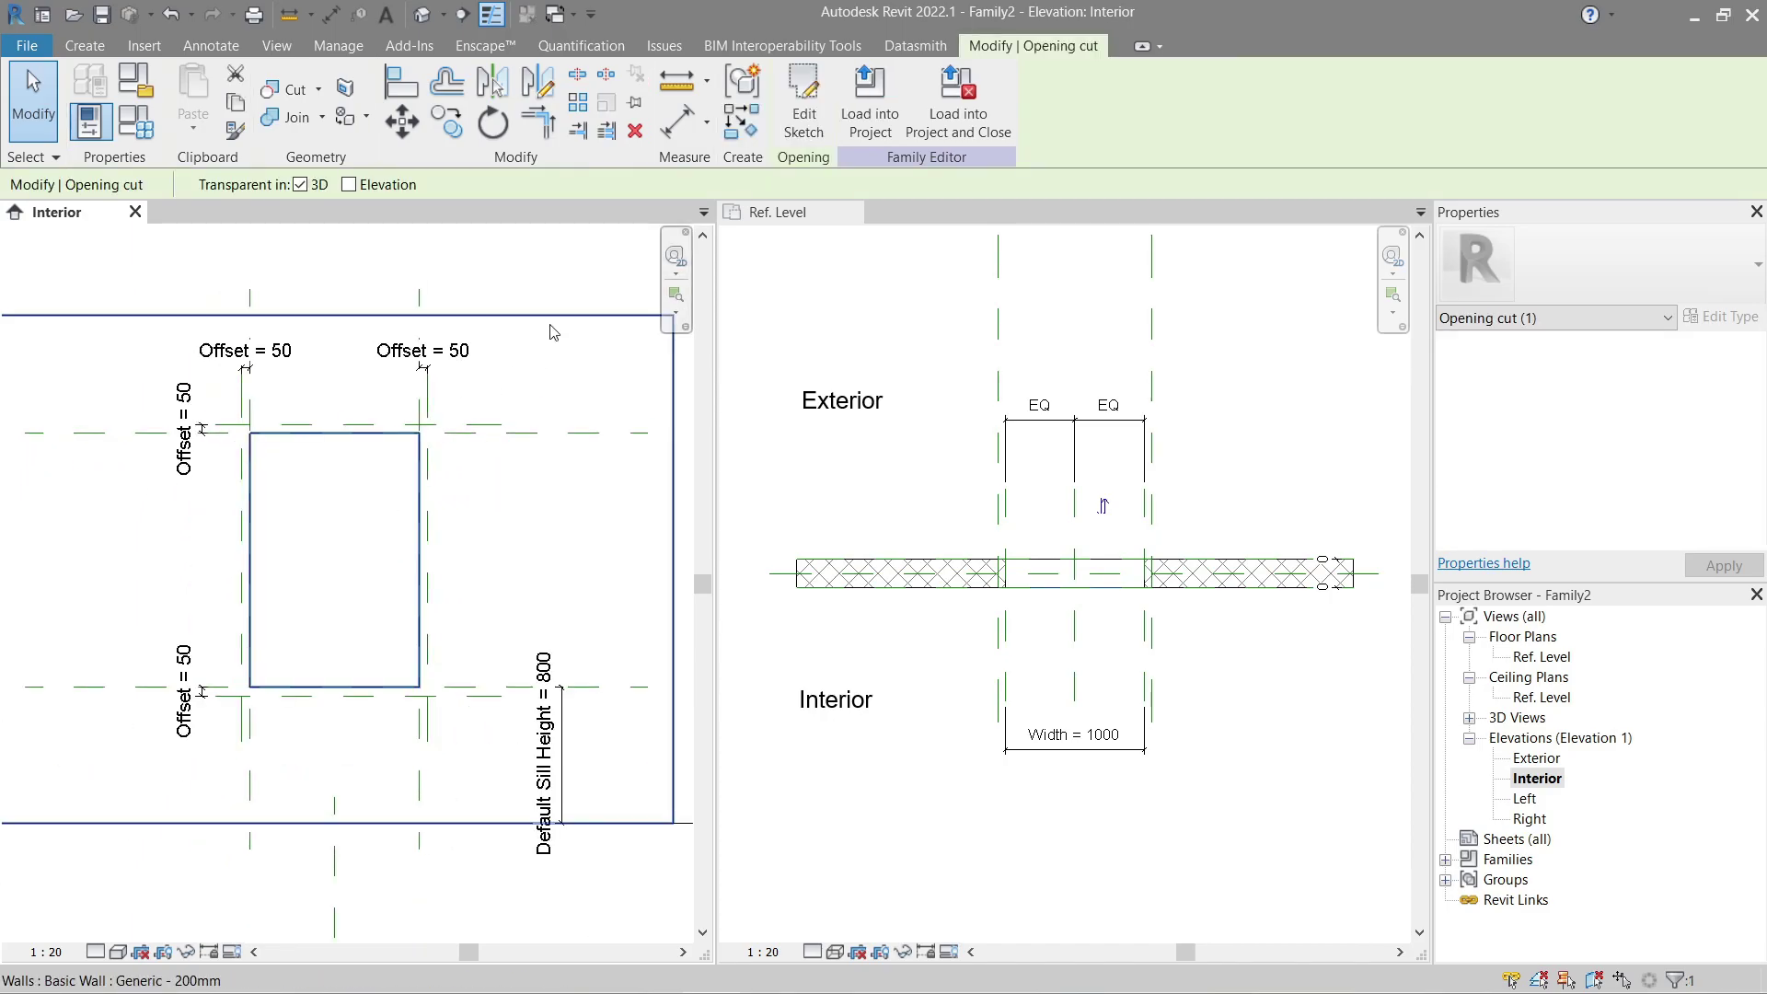
{"action": "left_click", "coordinate": [550, 325]}
{"action": "left_click", "coordinate": [525, 342]}
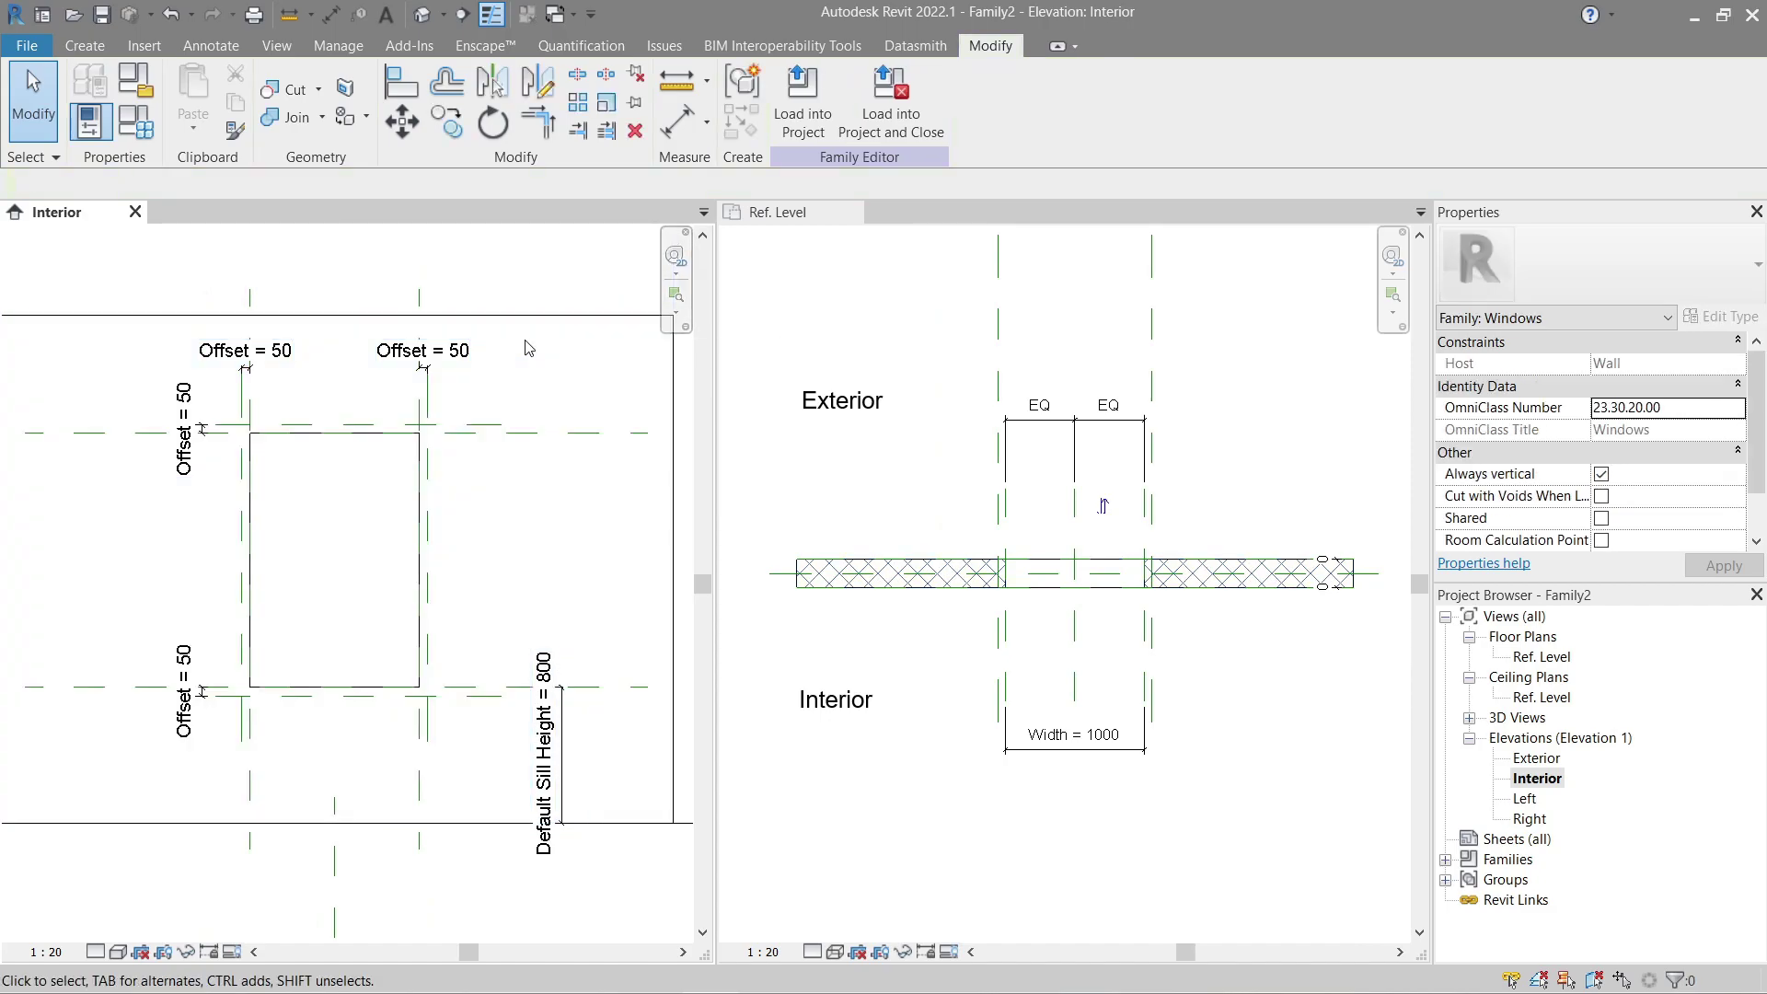
{"action": "double_click", "coordinate": [528, 323]}
{"action": "left_click_drag", "start_coordinate": [1440, 777], "coordinate": [720, 387]}
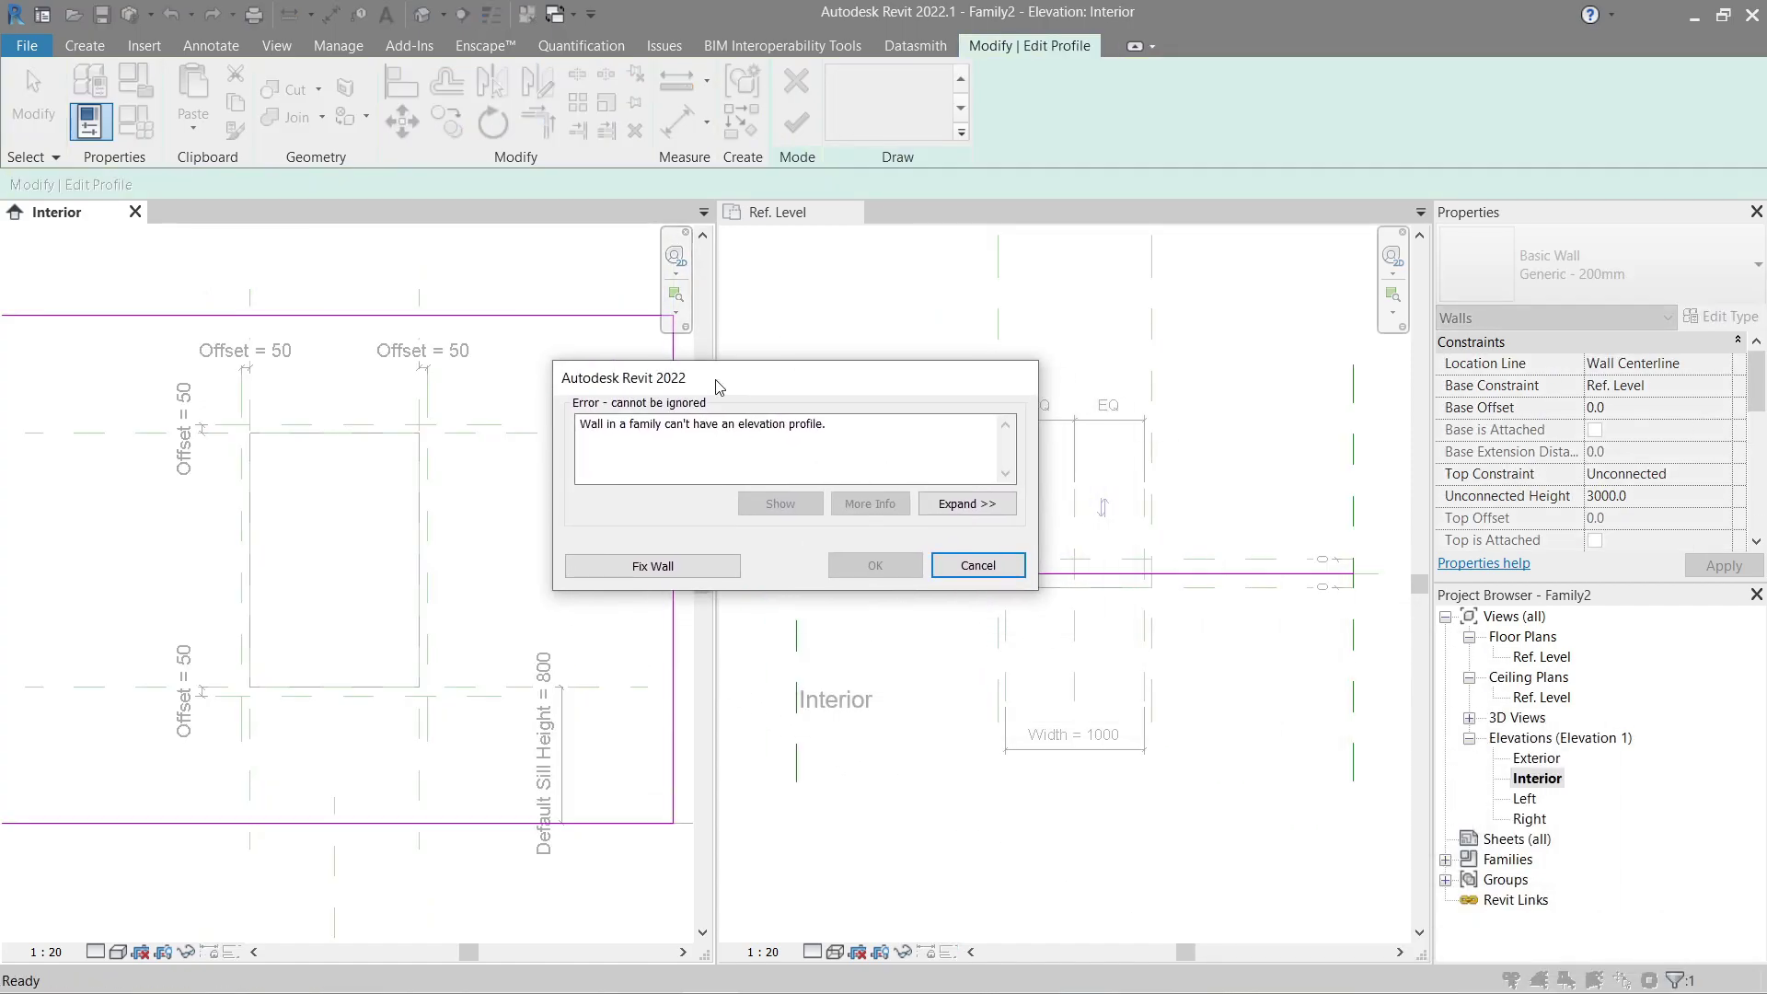
{"action": "left_click", "coordinate": [981, 567]}
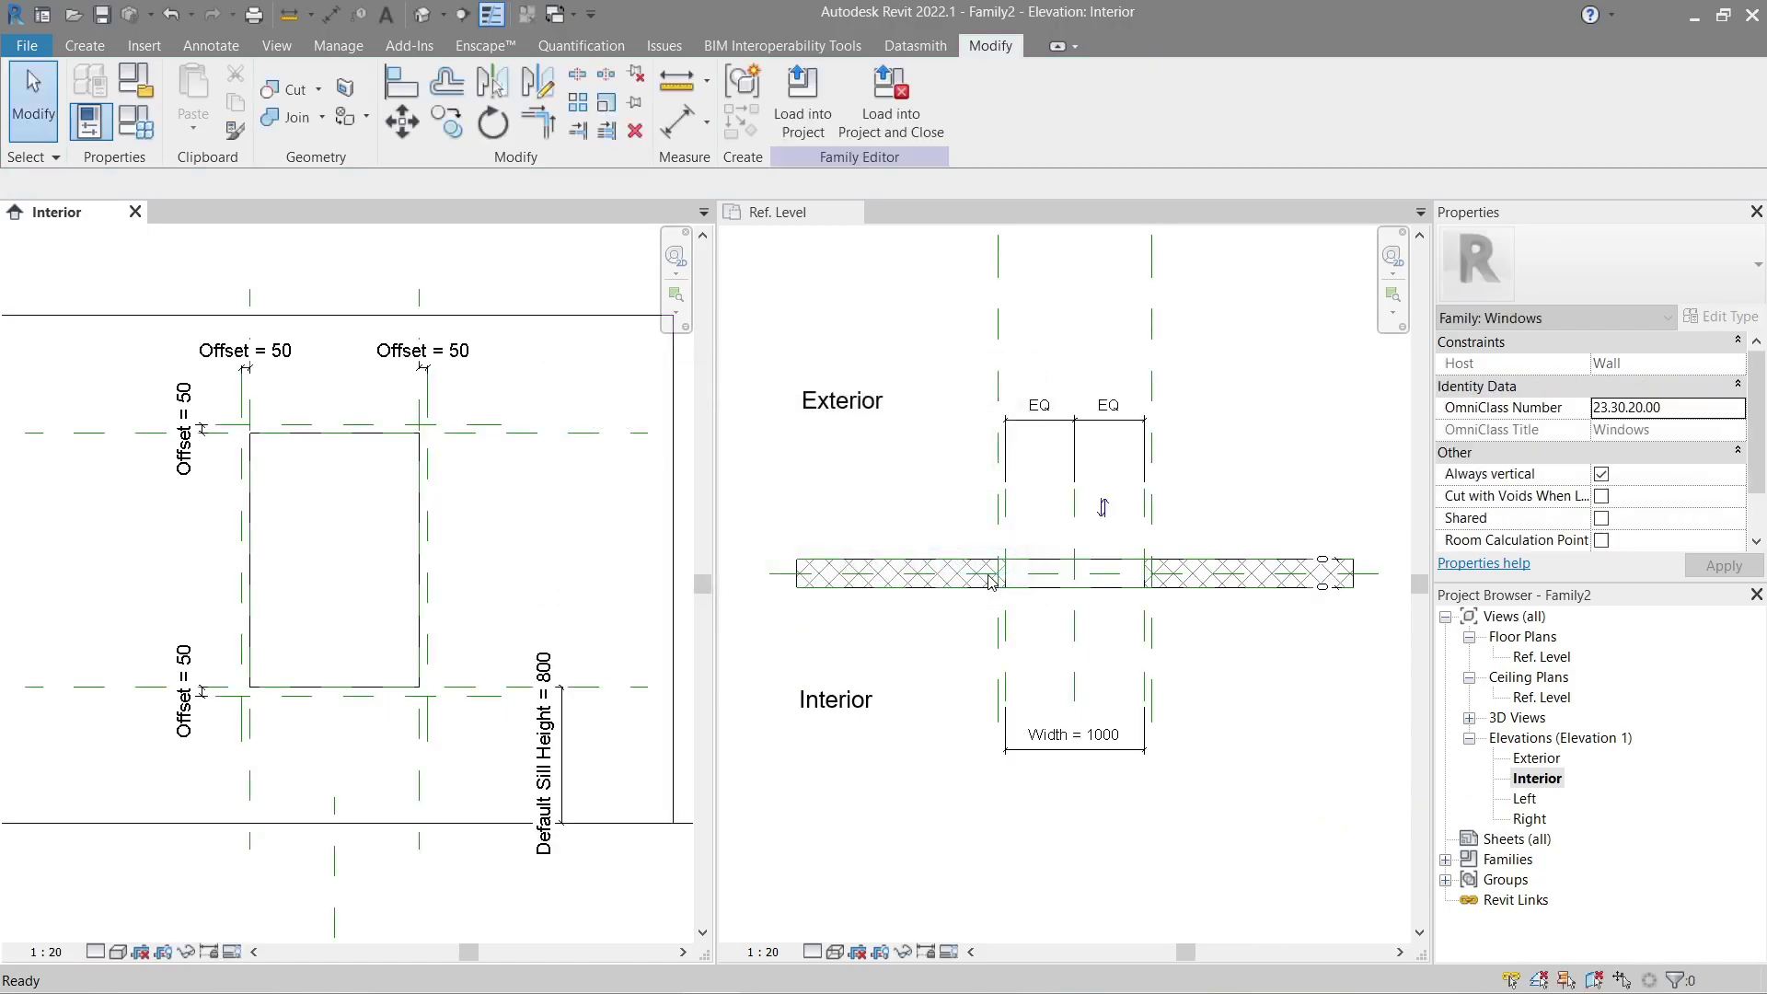
Step: Edit the opening cut's boundary sketch and delete its existing rectangle
{"action": "left_click", "coordinate": [346, 446]}
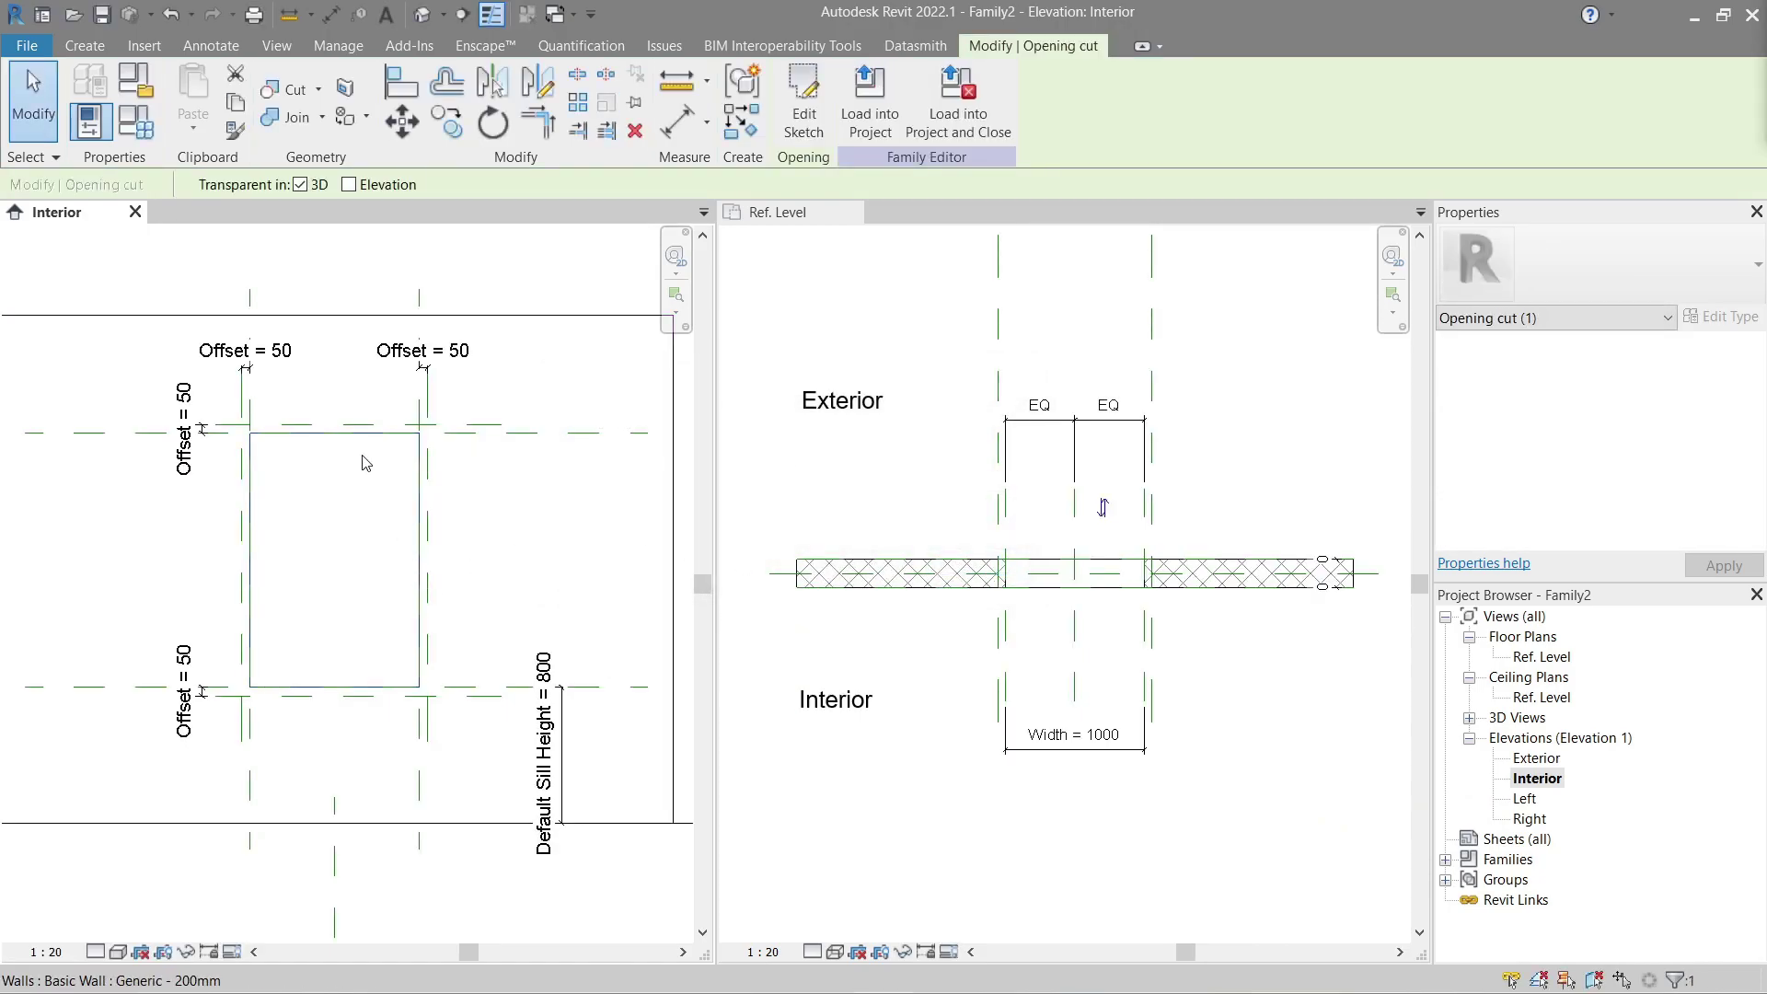
{"action": "double_click", "coordinate": [362, 440]}
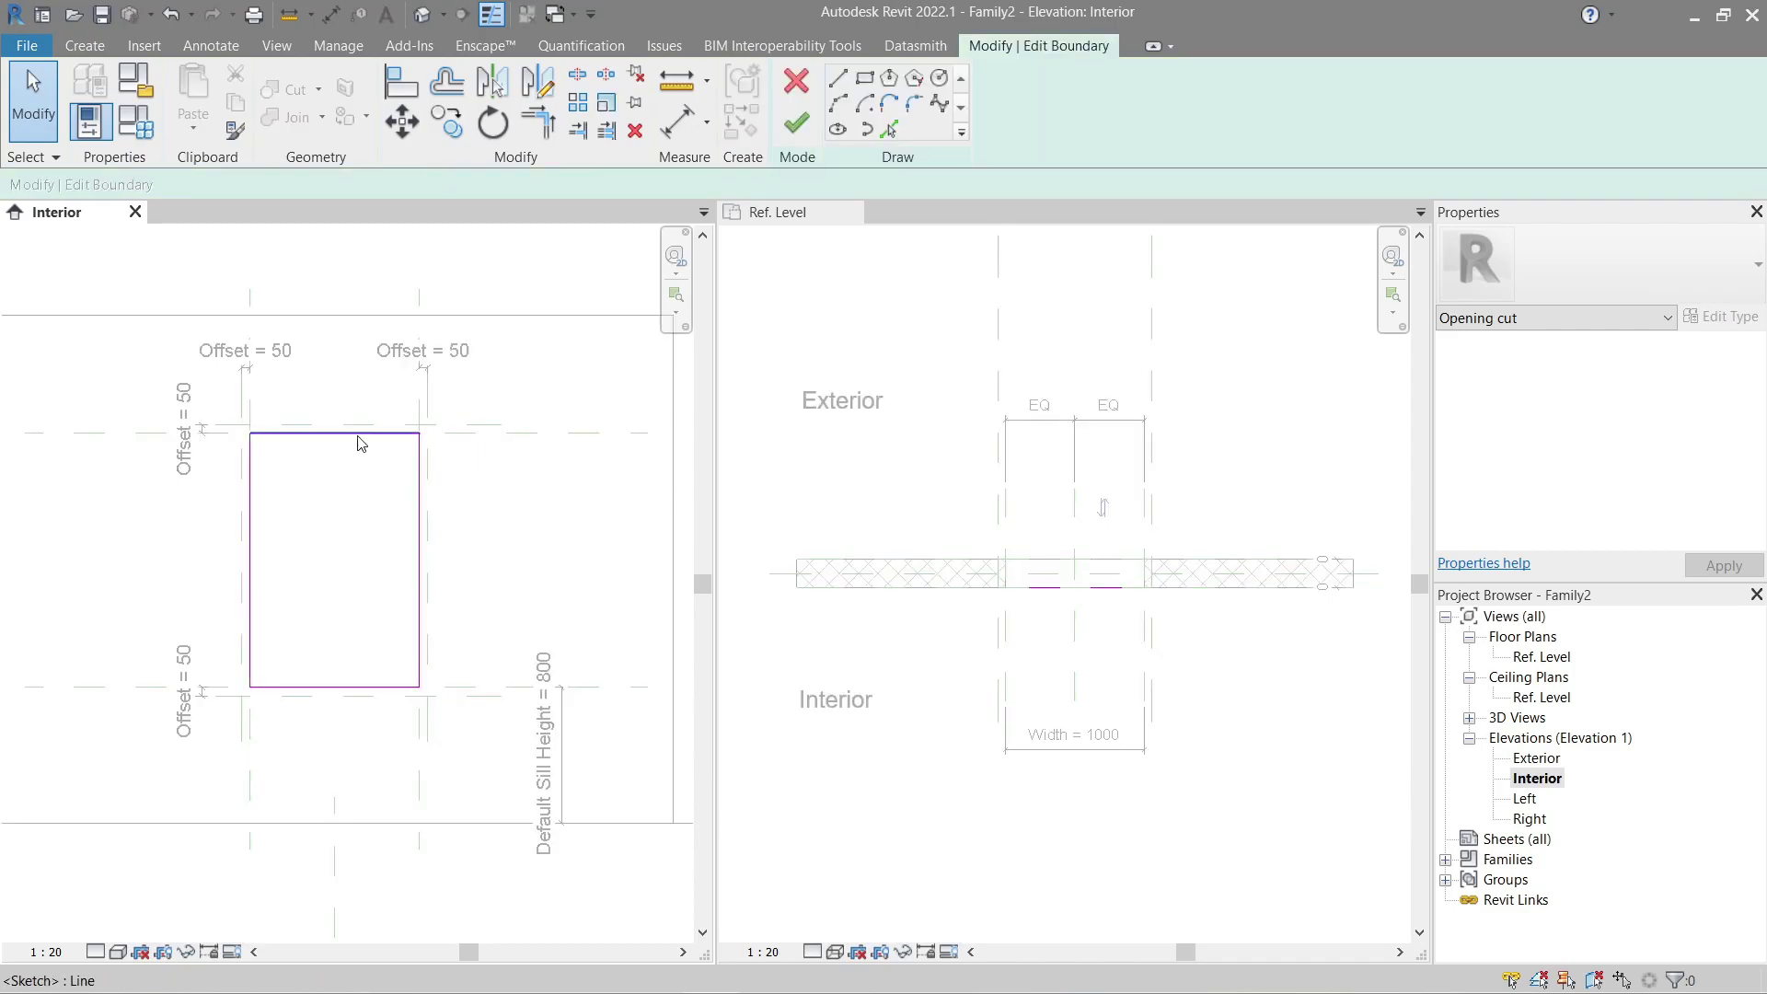
{"action": "key", "text": "Tab"}
{"action": "left_click", "coordinate": [358, 436]}
{"action": "key", "text": "Delete"}
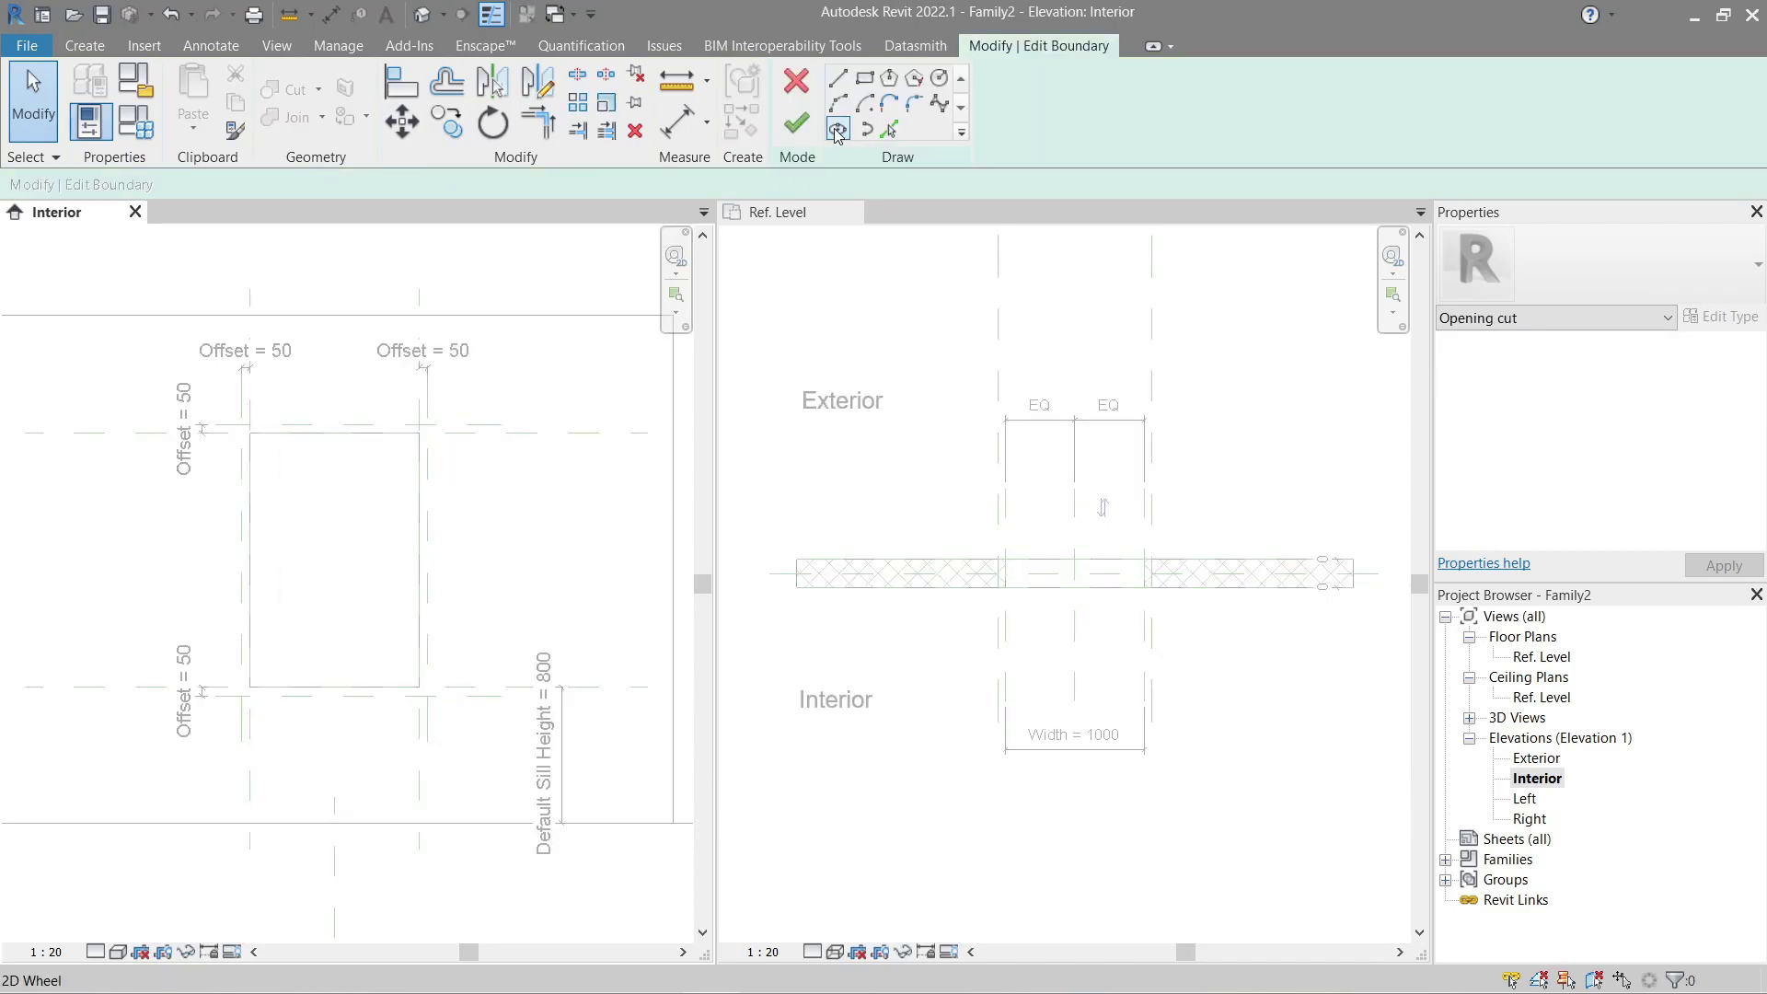
Step: Redraw the opening cut boundary as a 1100 x 1600 mm rectangle on the outer reference planes, lock all four sides, and finish the sketch
{"action": "left_click", "coordinate": [866, 81]}
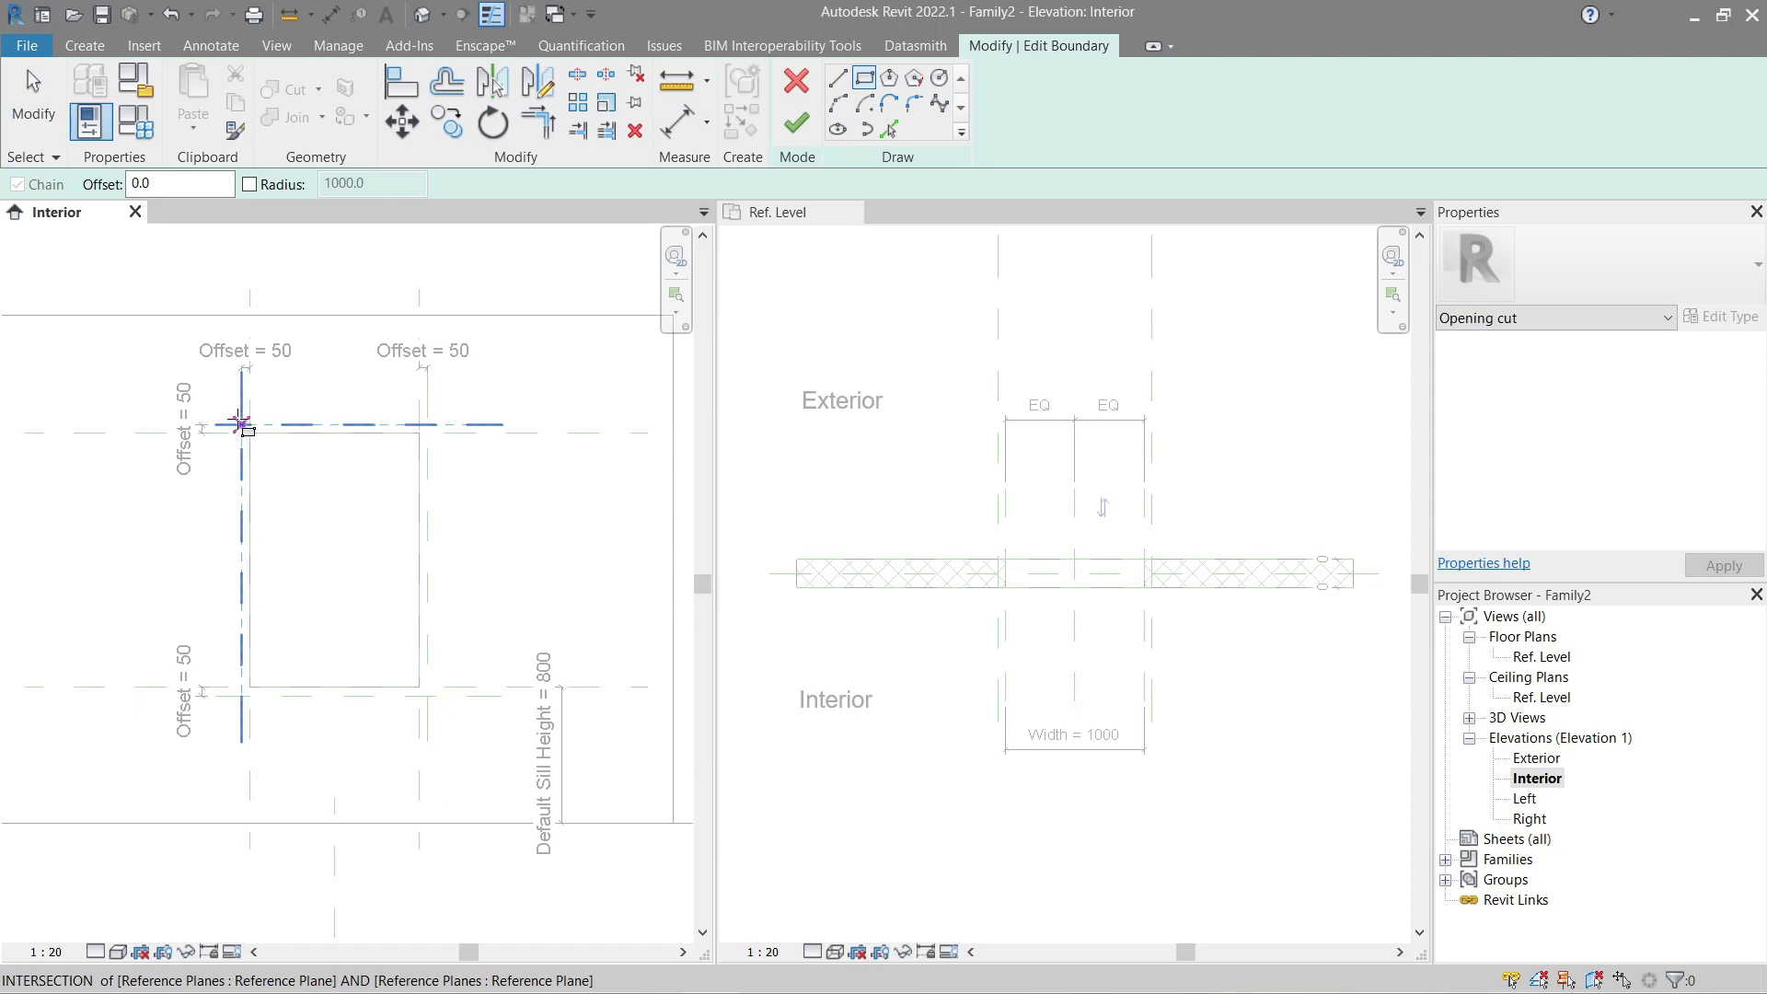
{"action": "left_click", "coordinate": [241, 424]}
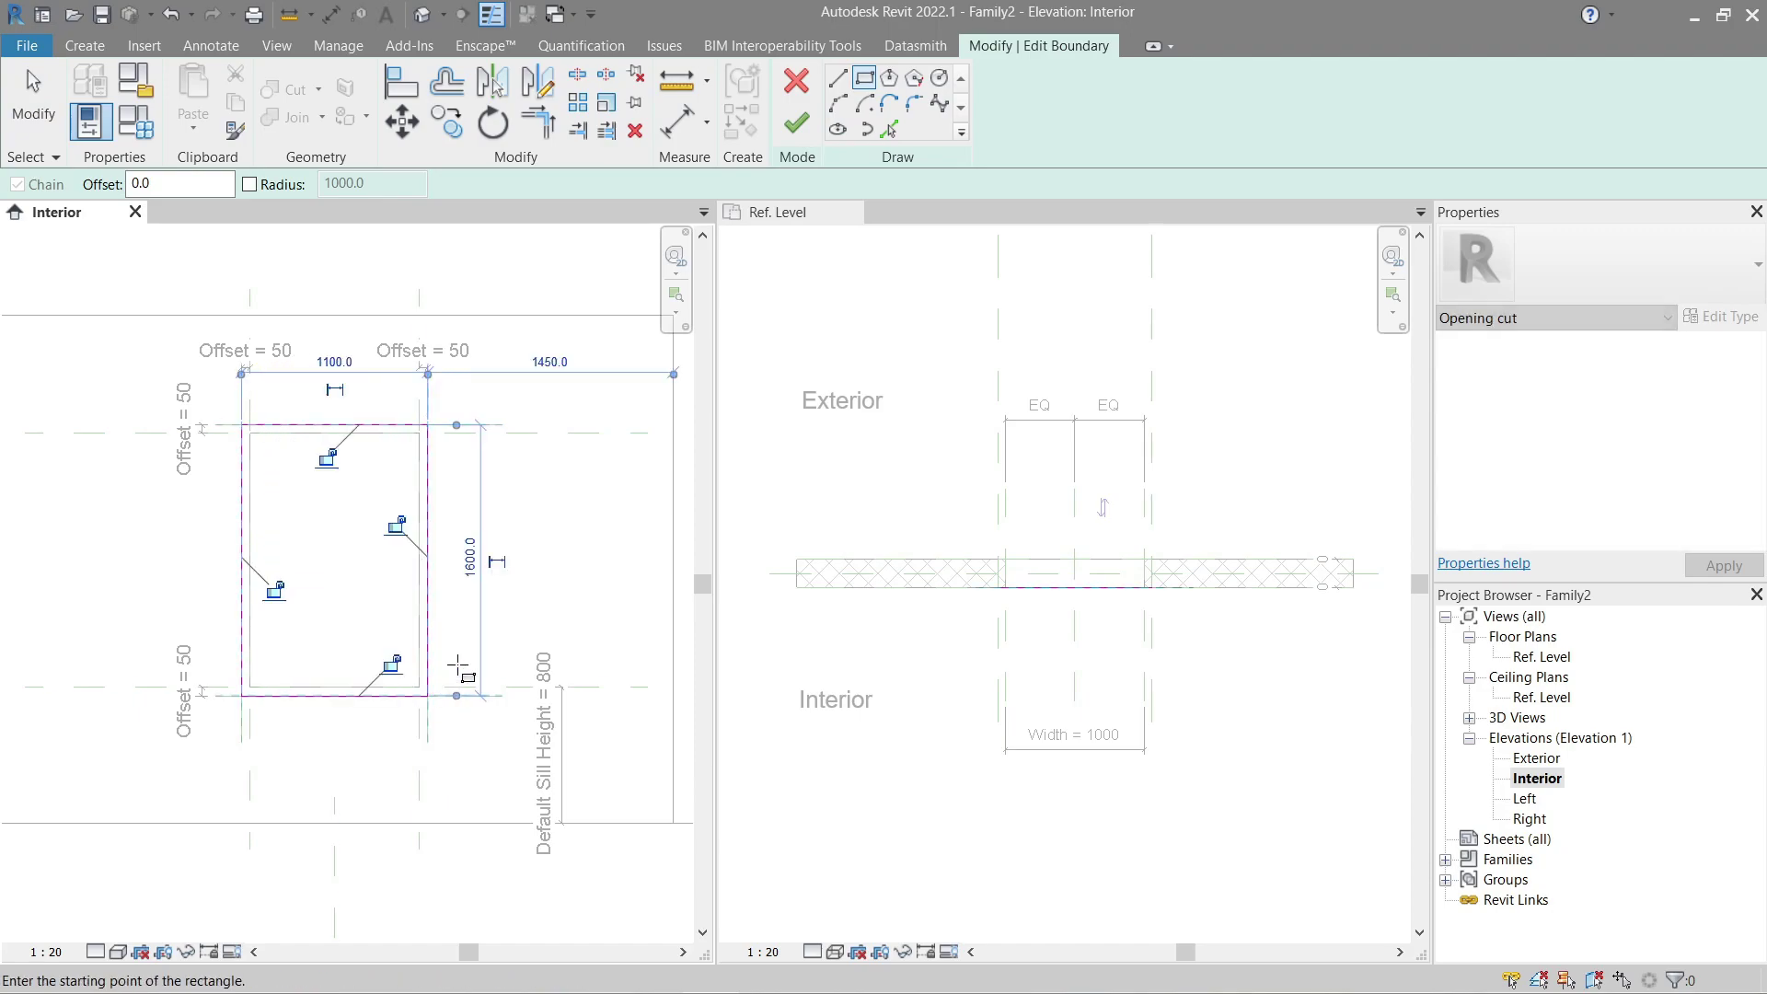
{"action": "left_click", "coordinate": [396, 524]}
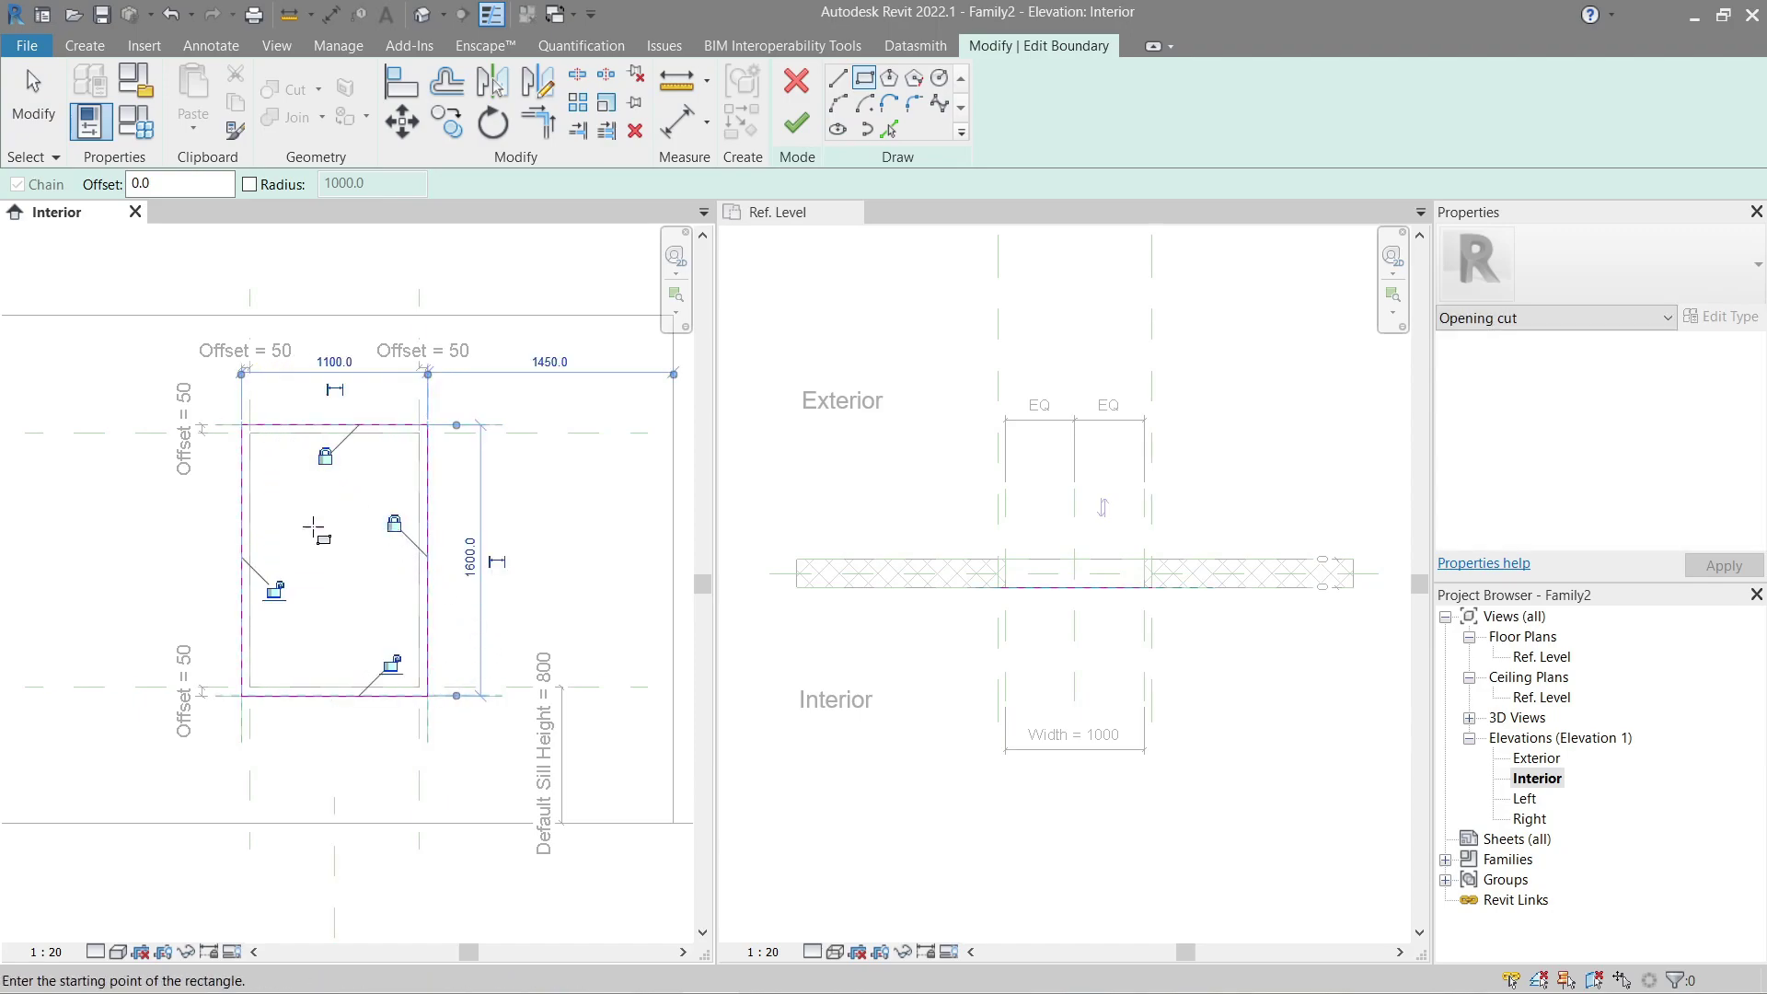
{"action": "left_click", "coordinate": [278, 589]}
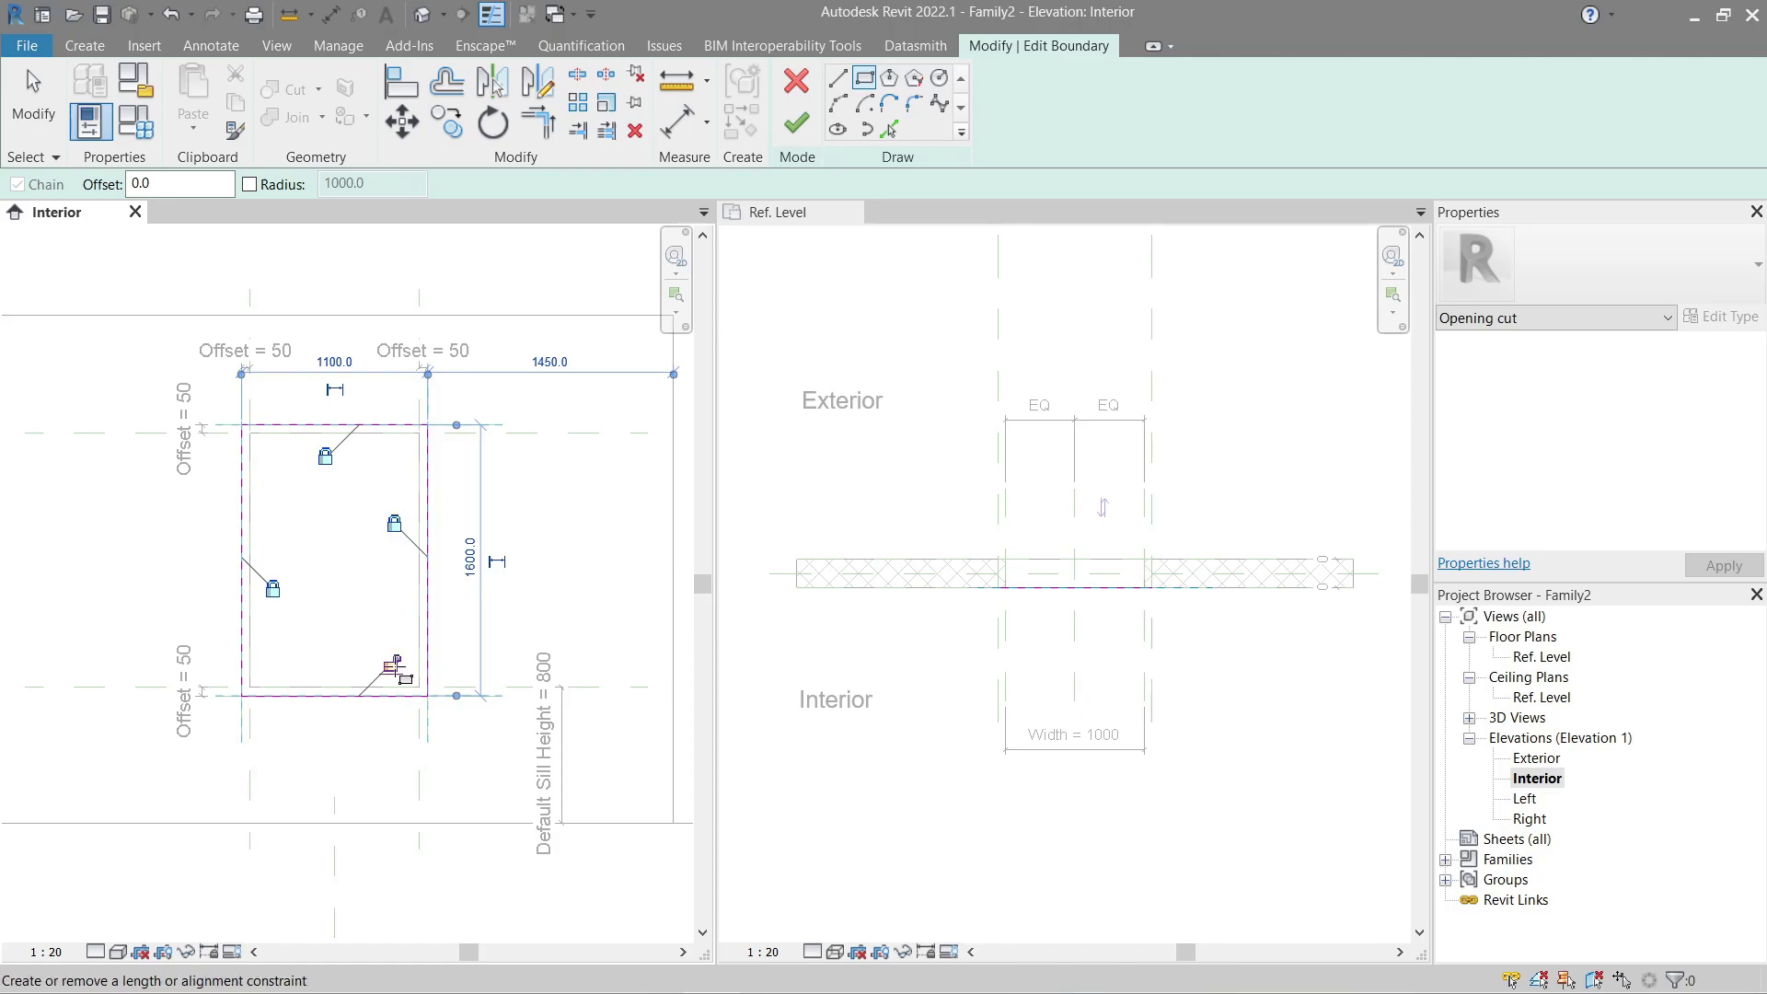
{"action": "left_click", "coordinate": [797, 125]}
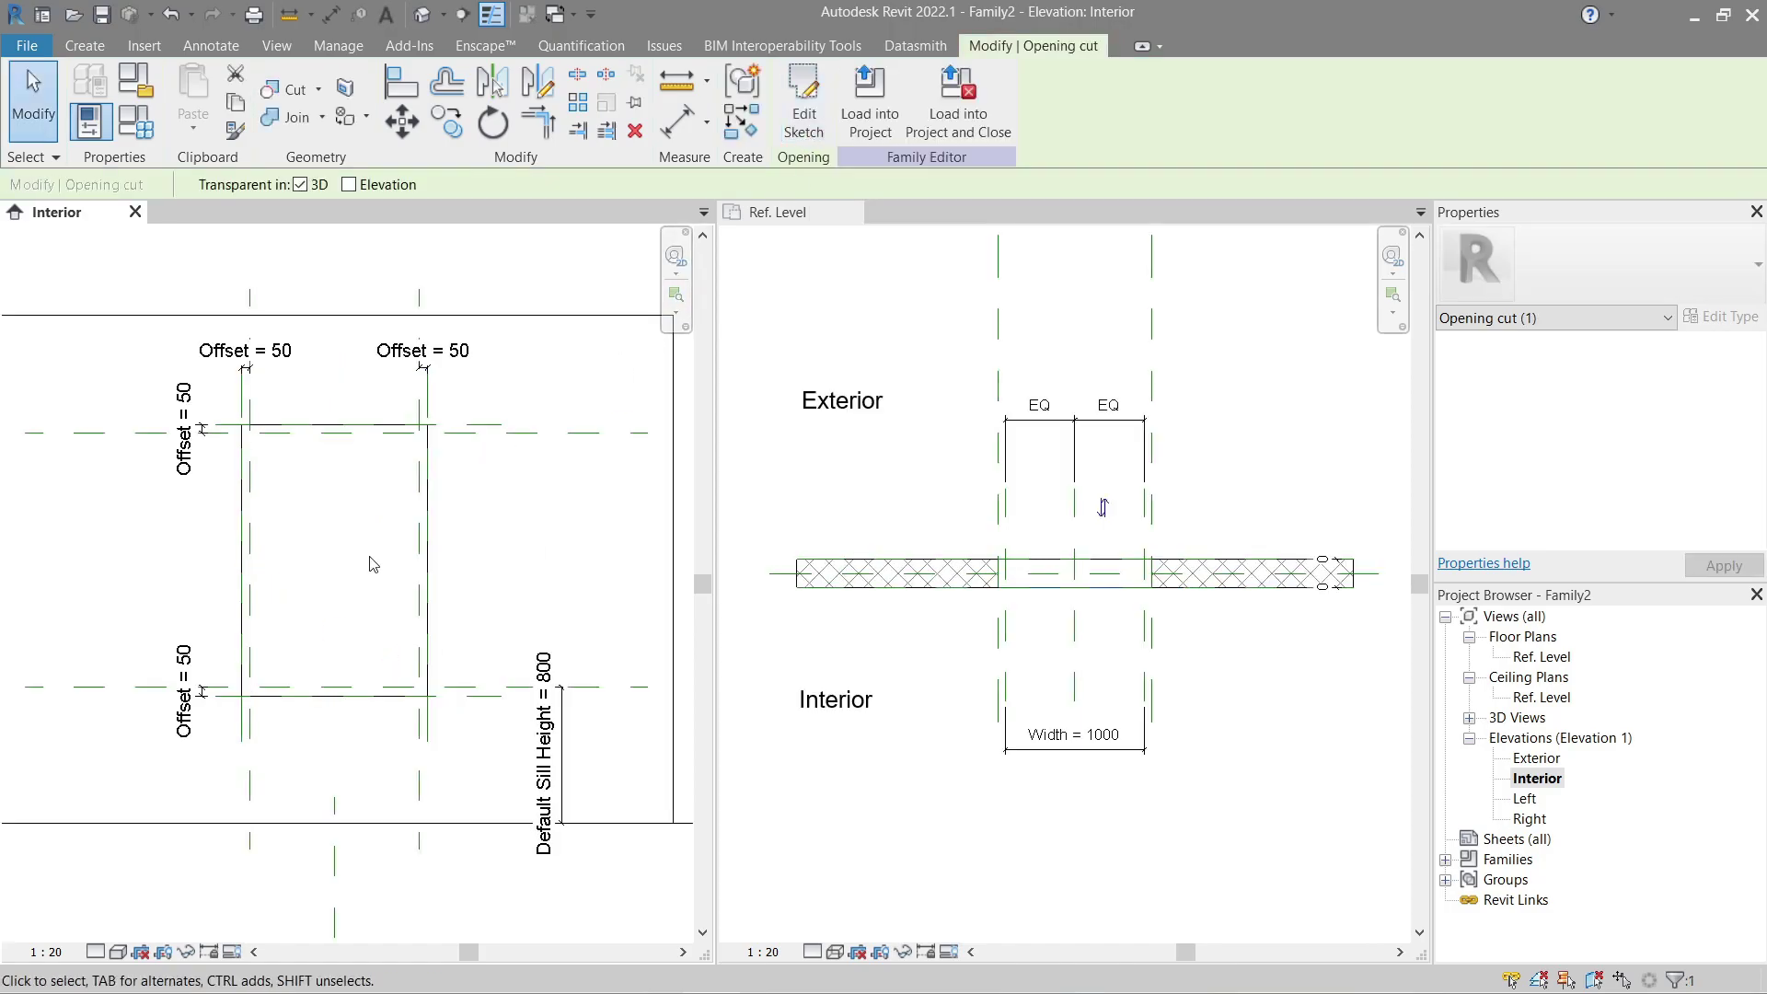
{"action": "left_click", "coordinate": [402, 507]}
{"action": "left_click", "coordinate": [313, 426]}
Step: Start a Sweep with a sketched path and set its work plane to Reference Plane : Interior
{"action": "left_click", "coordinate": [109, 55]}
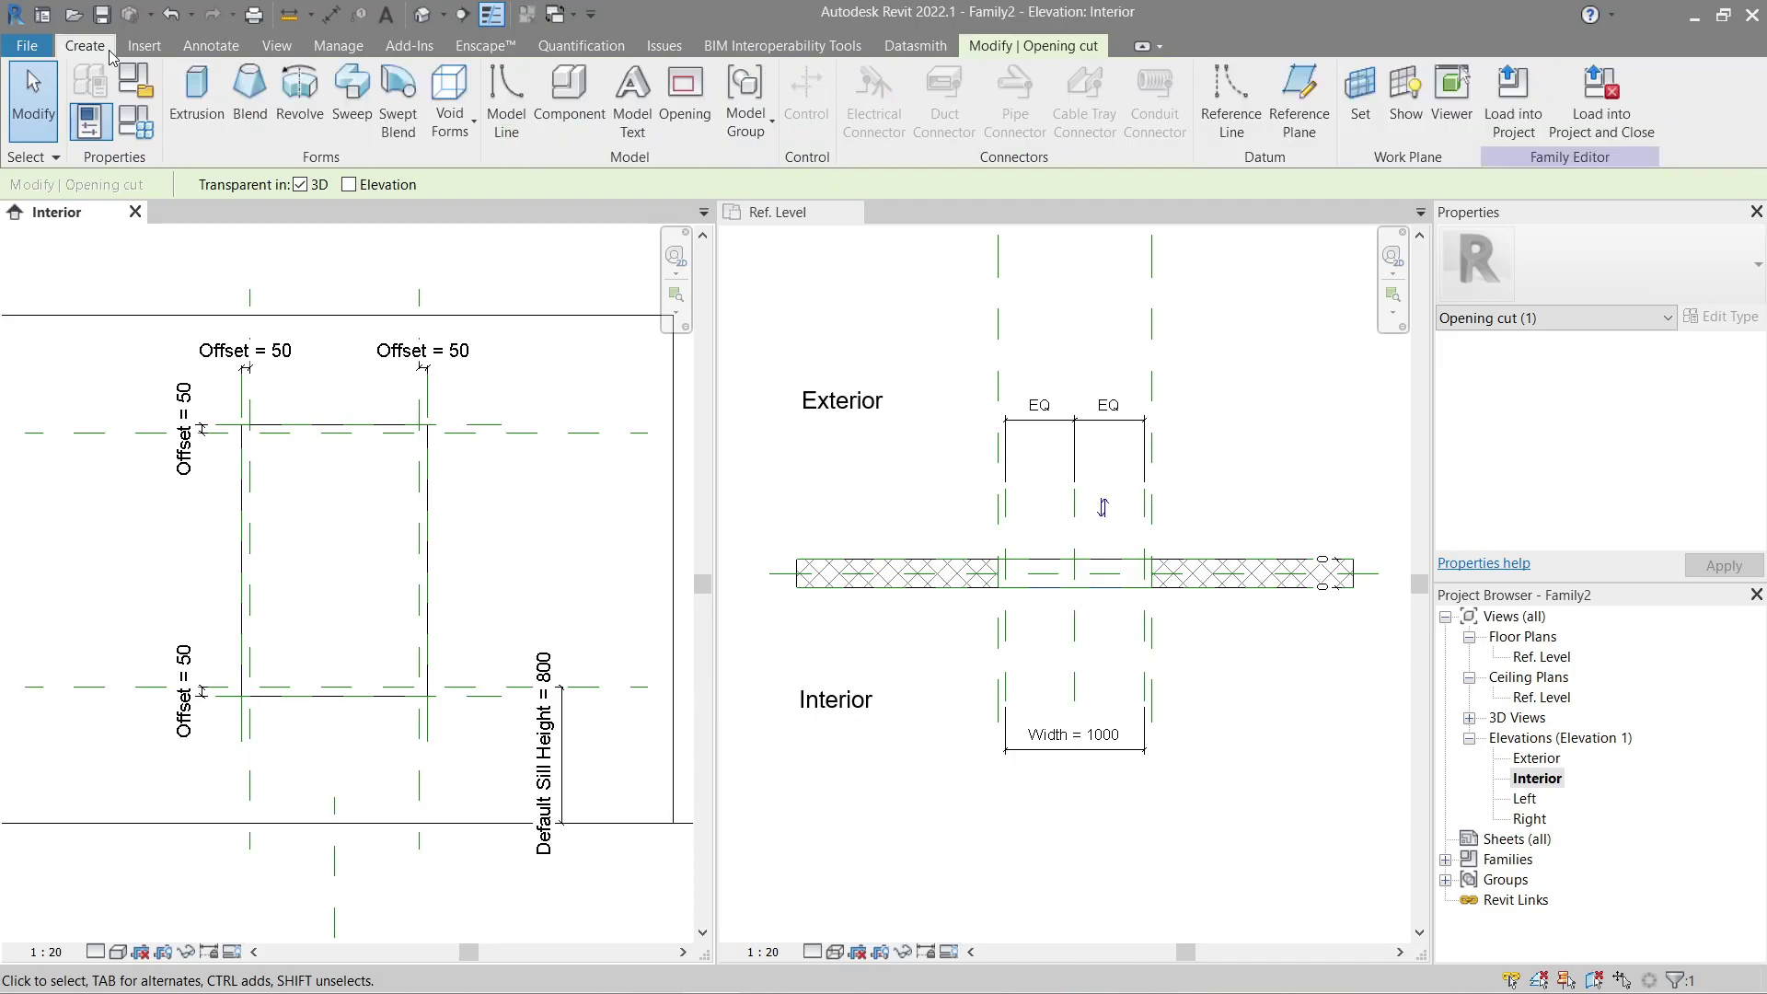
{"action": "left_click", "coordinate": [354, 120]}
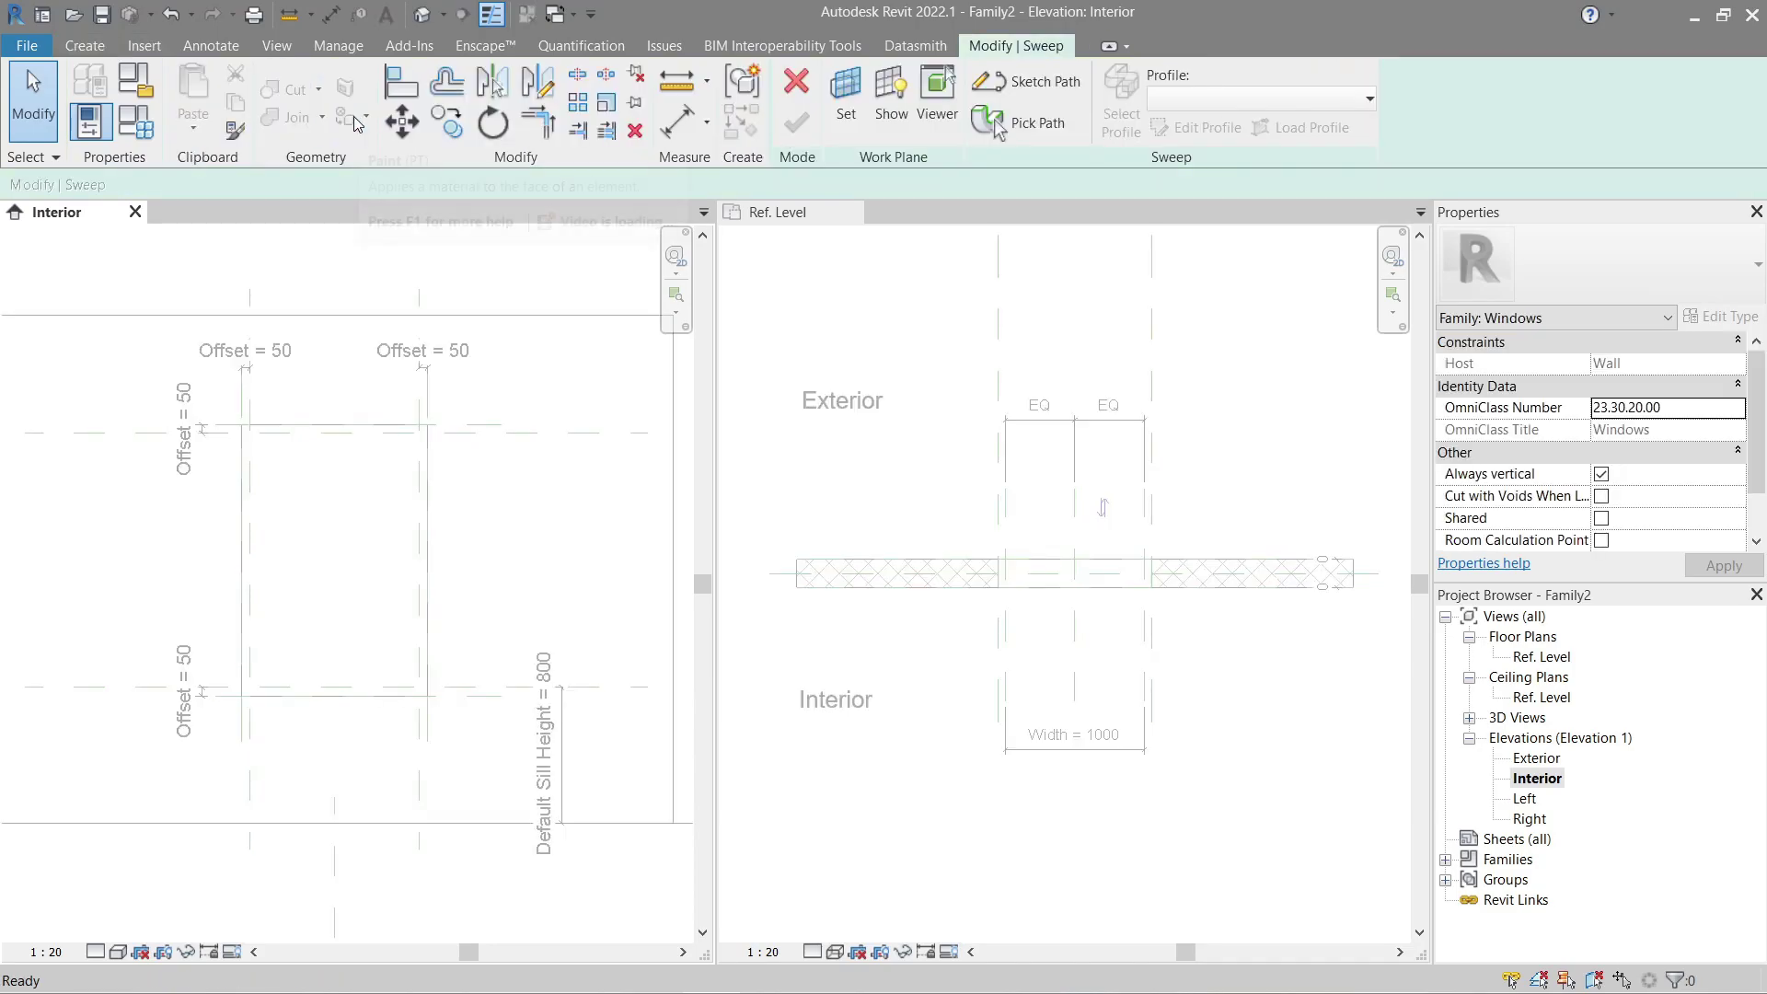
{"action": "left_click", "coordinate": [1045, 86]}
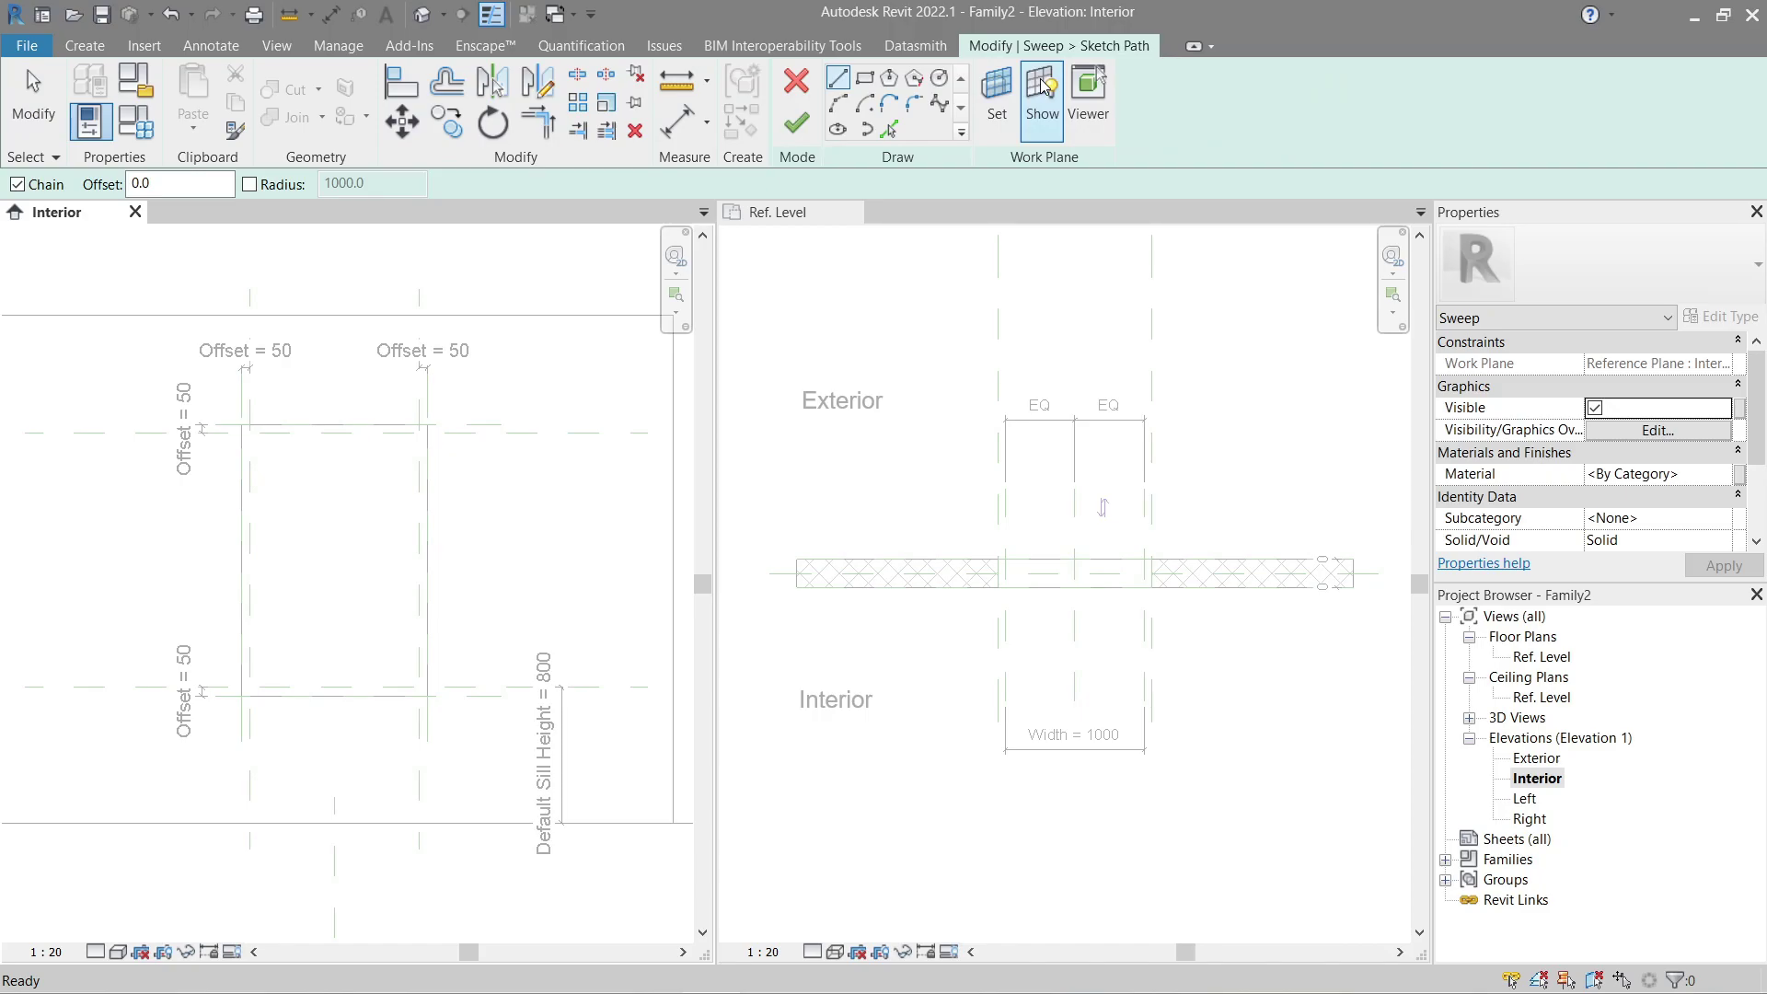
{"action": "left_click", "coordinate": [996, 92]}
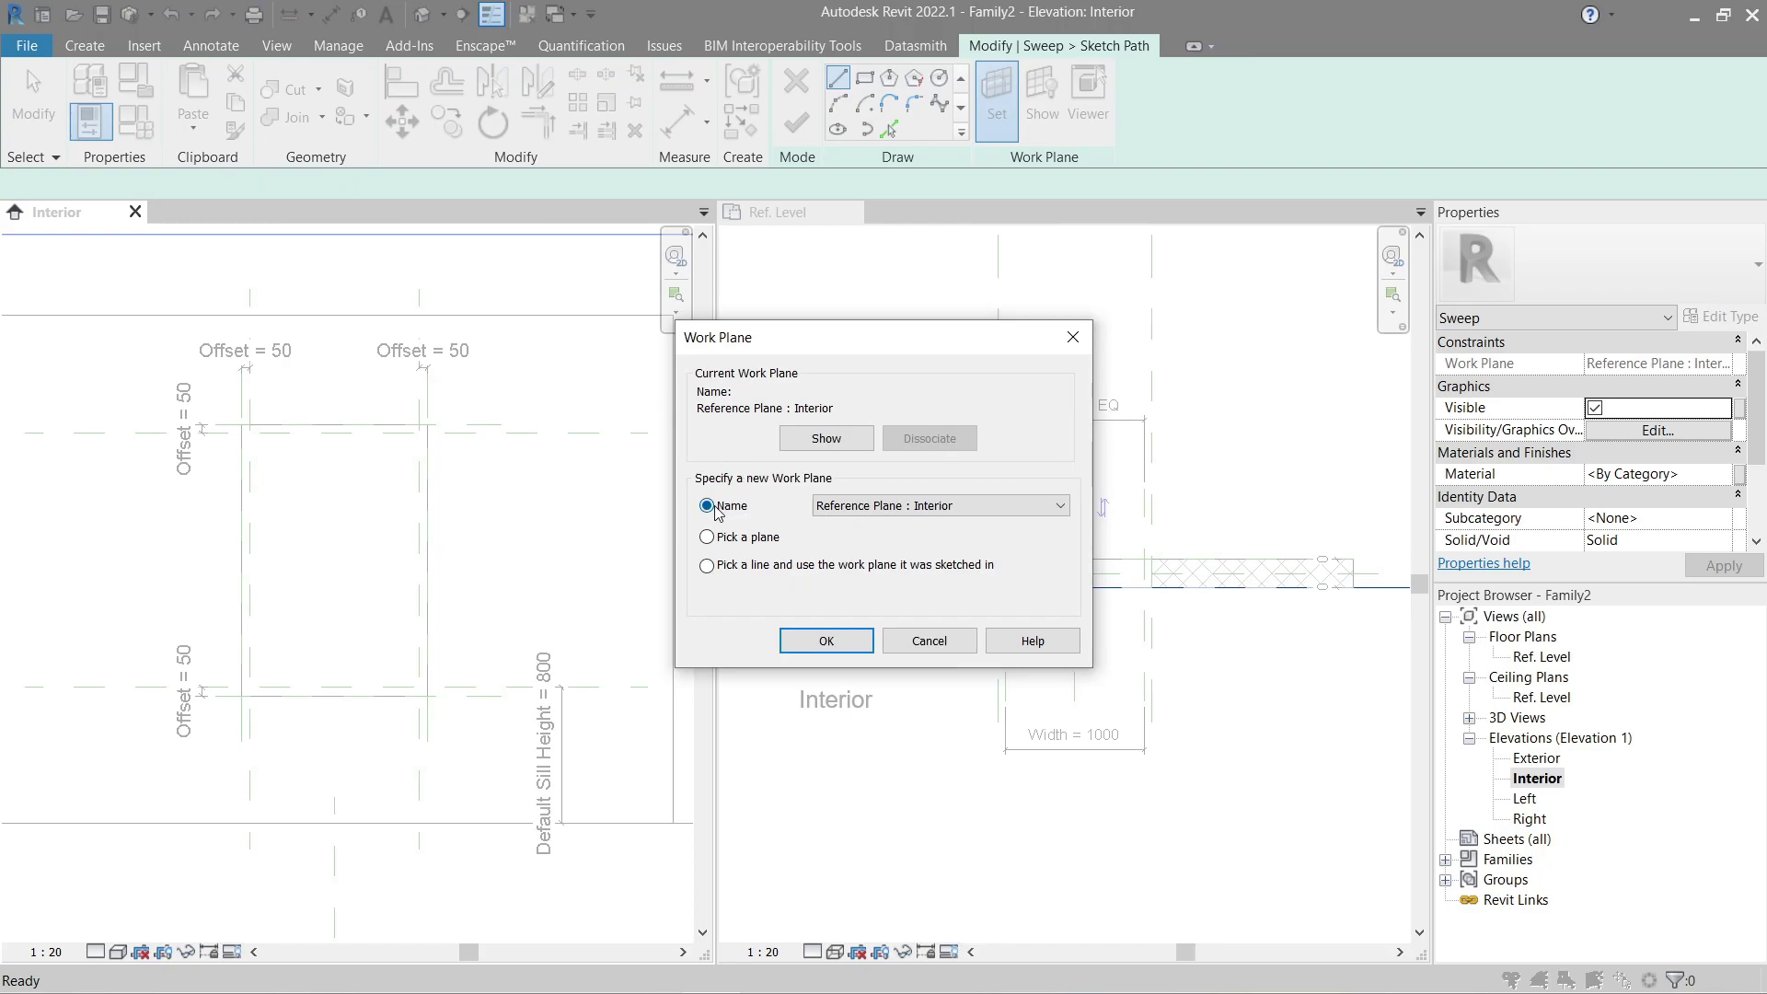
{"action": "left_click", "coordinate": [864, 513]}
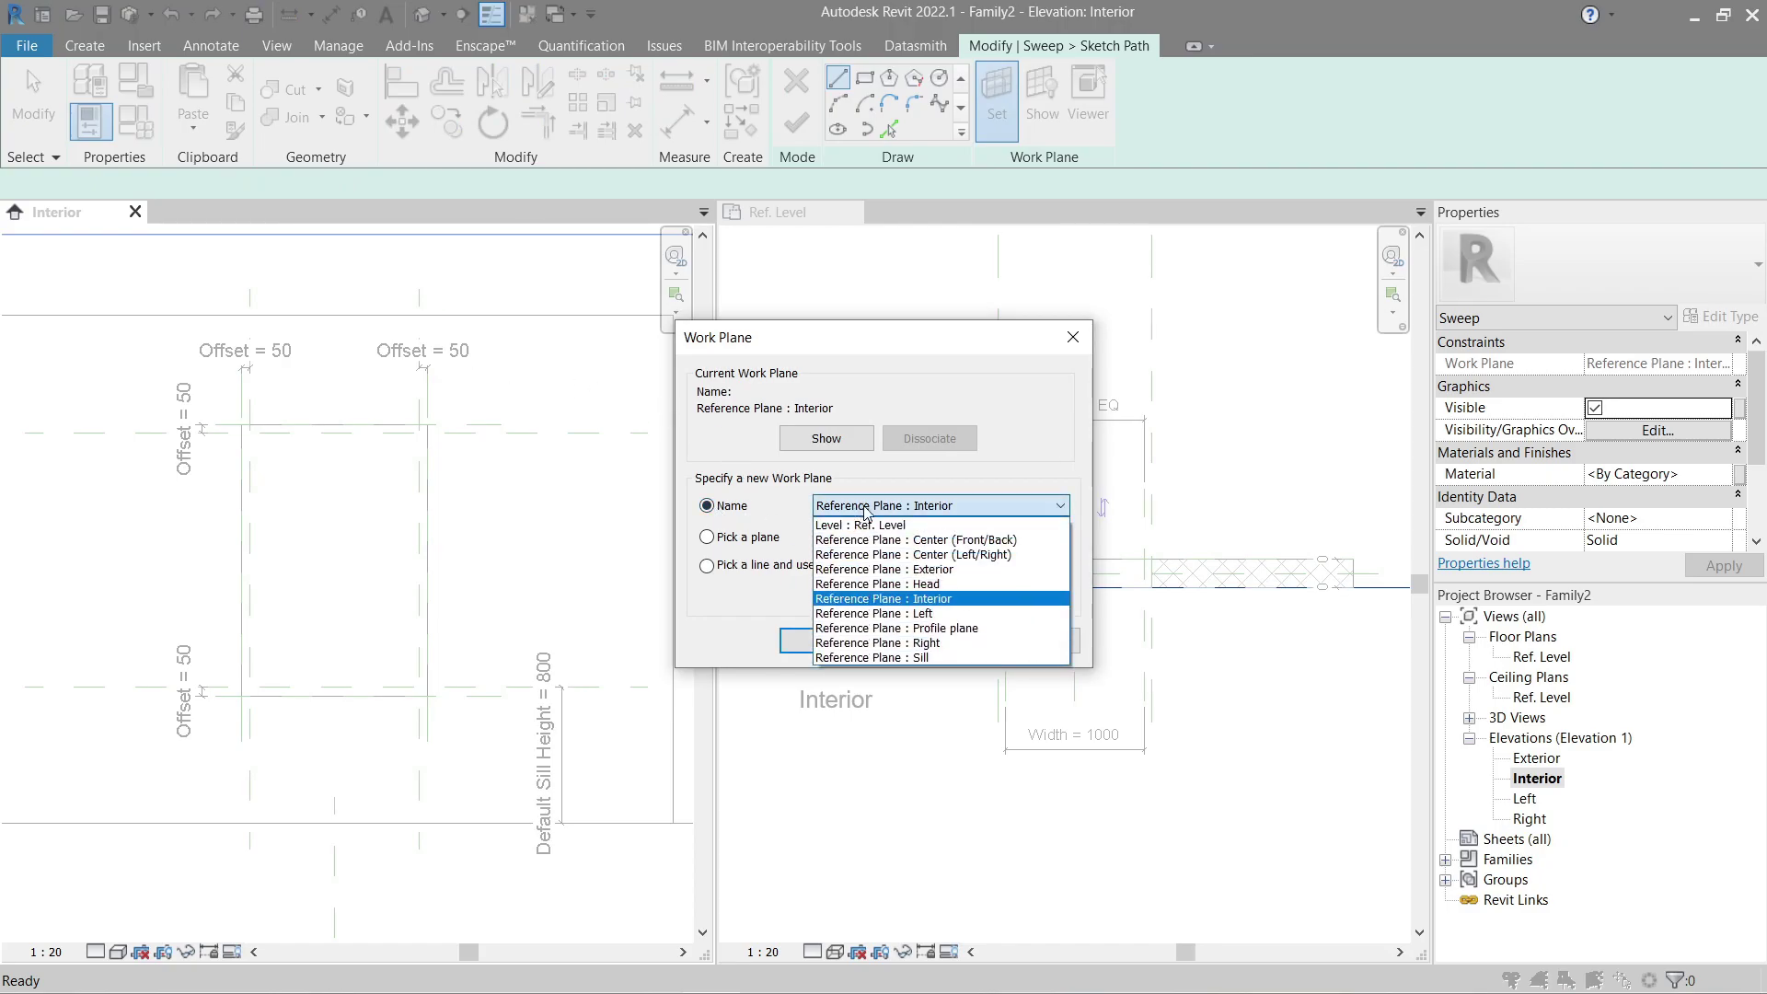
{"action": "left_click", "coordinate": [933, 599]}
{"action": "left_click", "coordinate": [825, 641]}
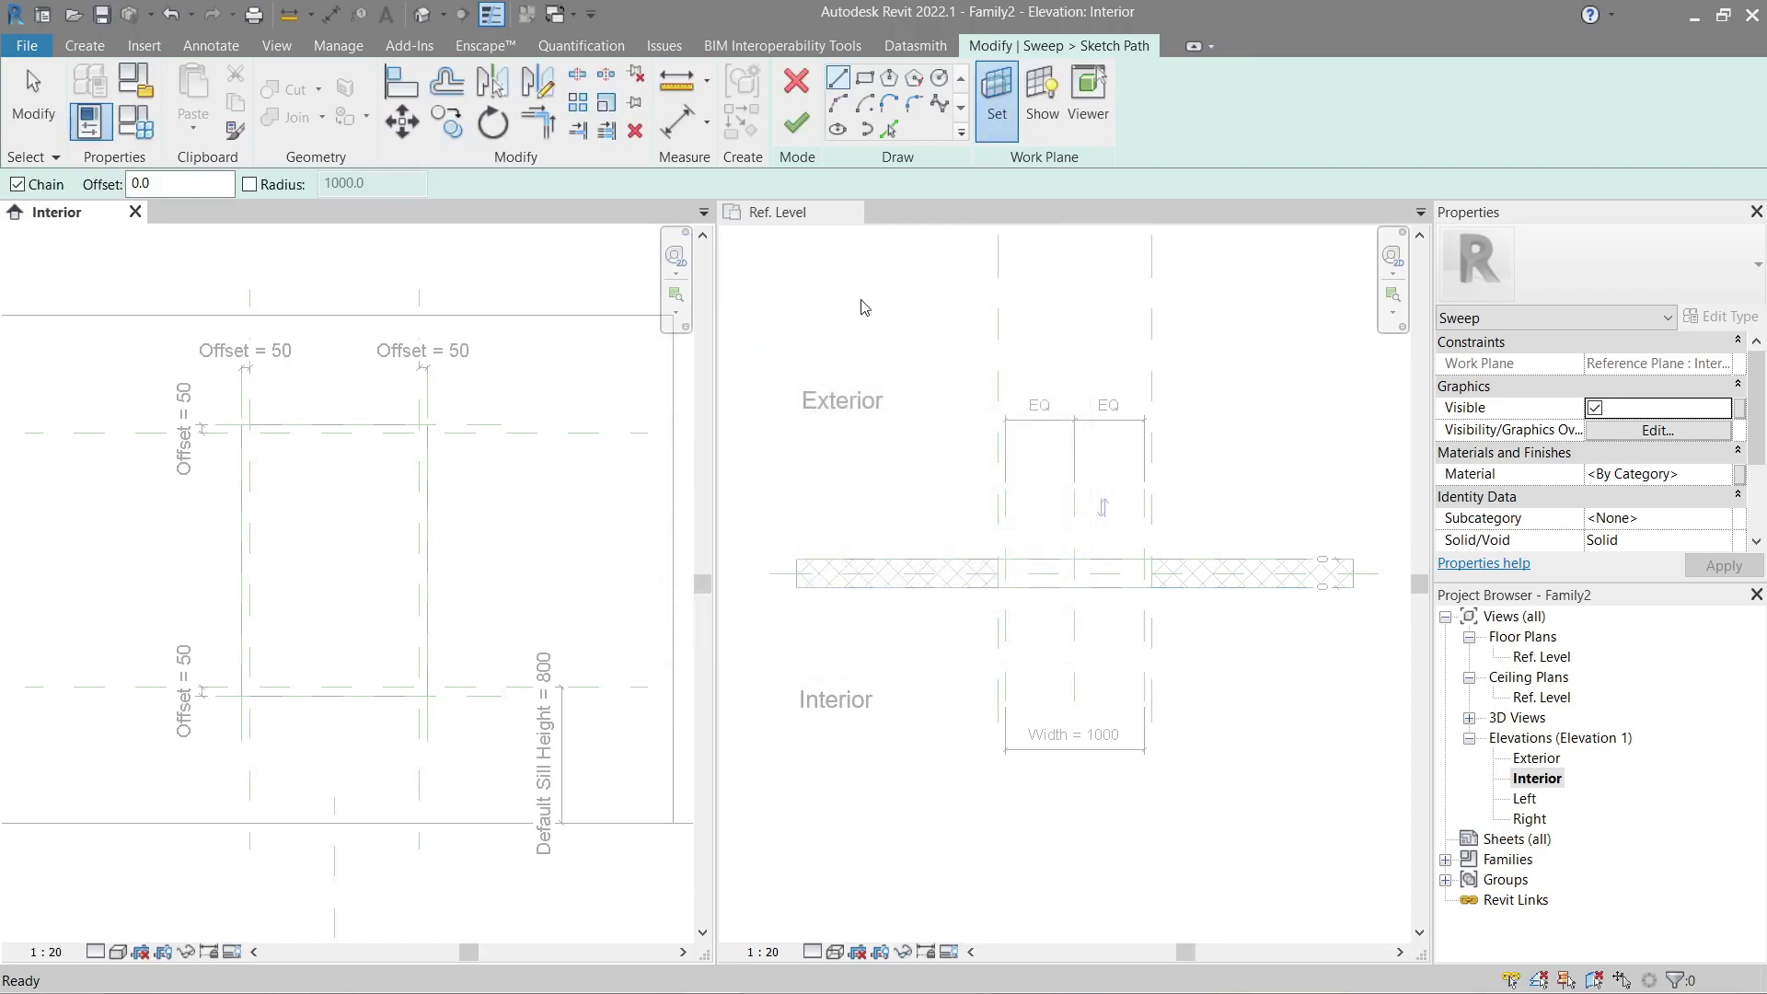
Step: Sketch a 1100 x 1600 mm rectangular sweep path along the wall opening's edges, lock all four sides, and finish the path
{"action": "left_click", "coordinate": [866, 81]}
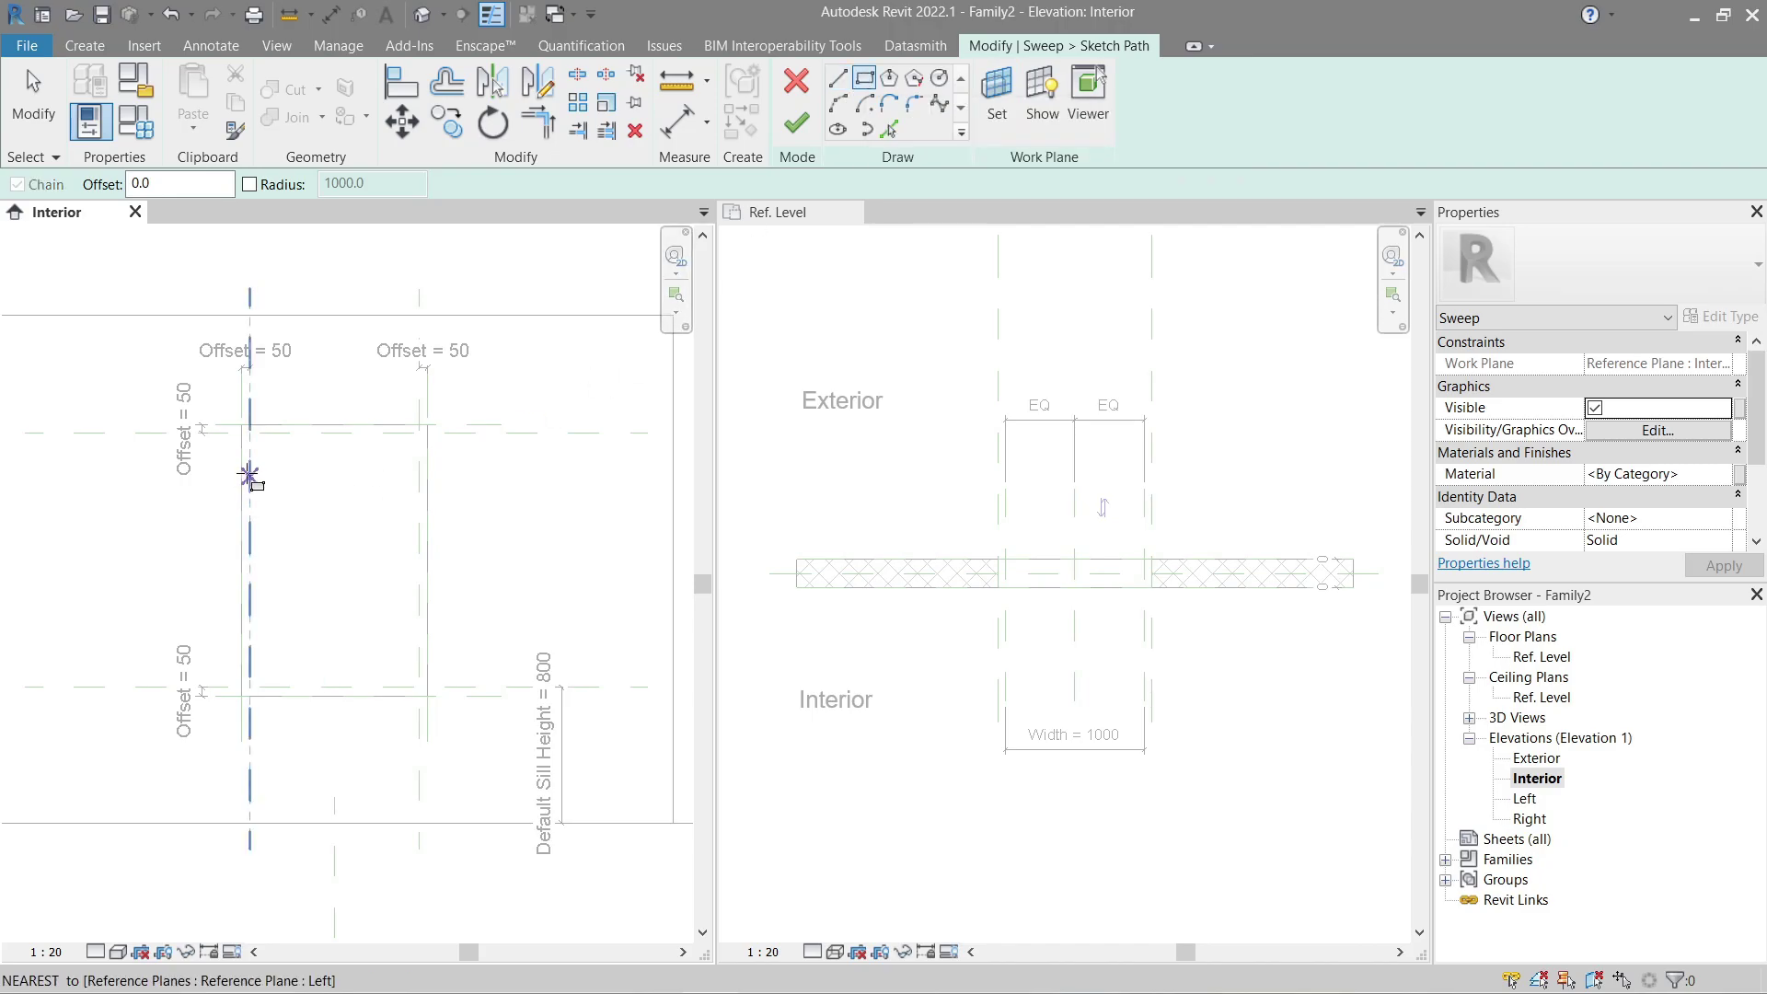
{"action": "scroll", "coordinate": [243, 426], "scroll_direction": "up", "scroll_amount": 2}
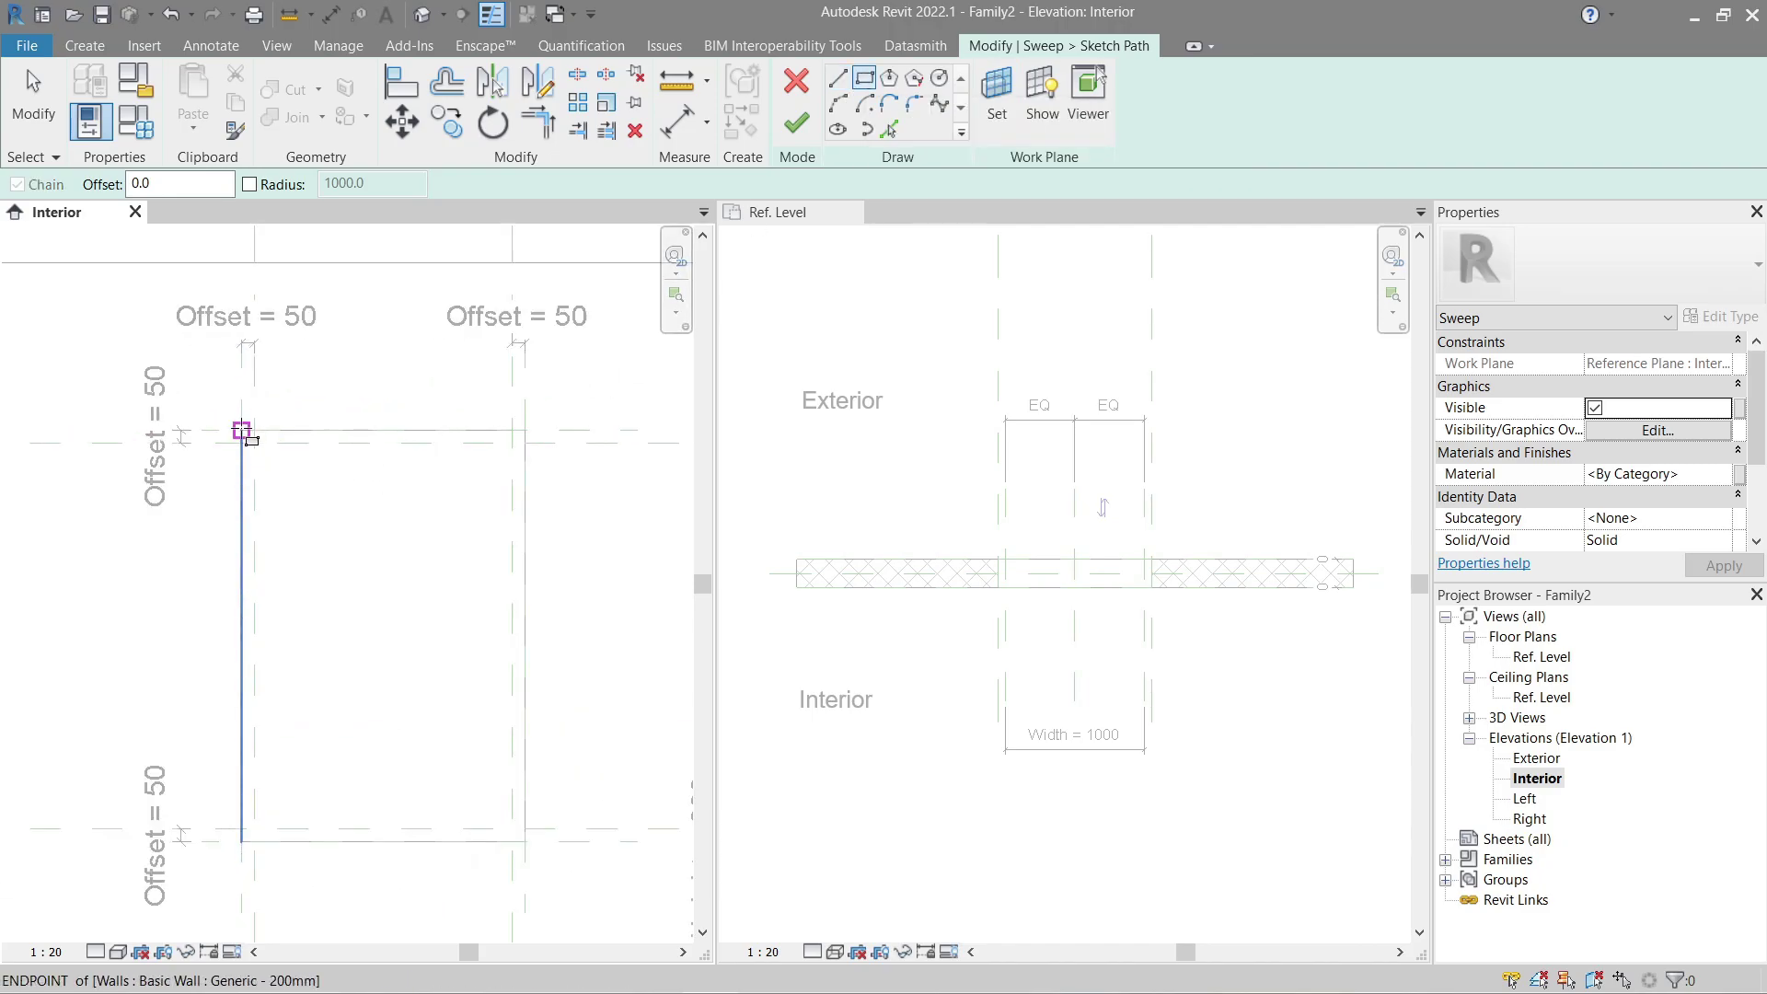
{"action": "middle_click_drag", "start_coordinate": [242, 430], "coordinate": [215, 391]}
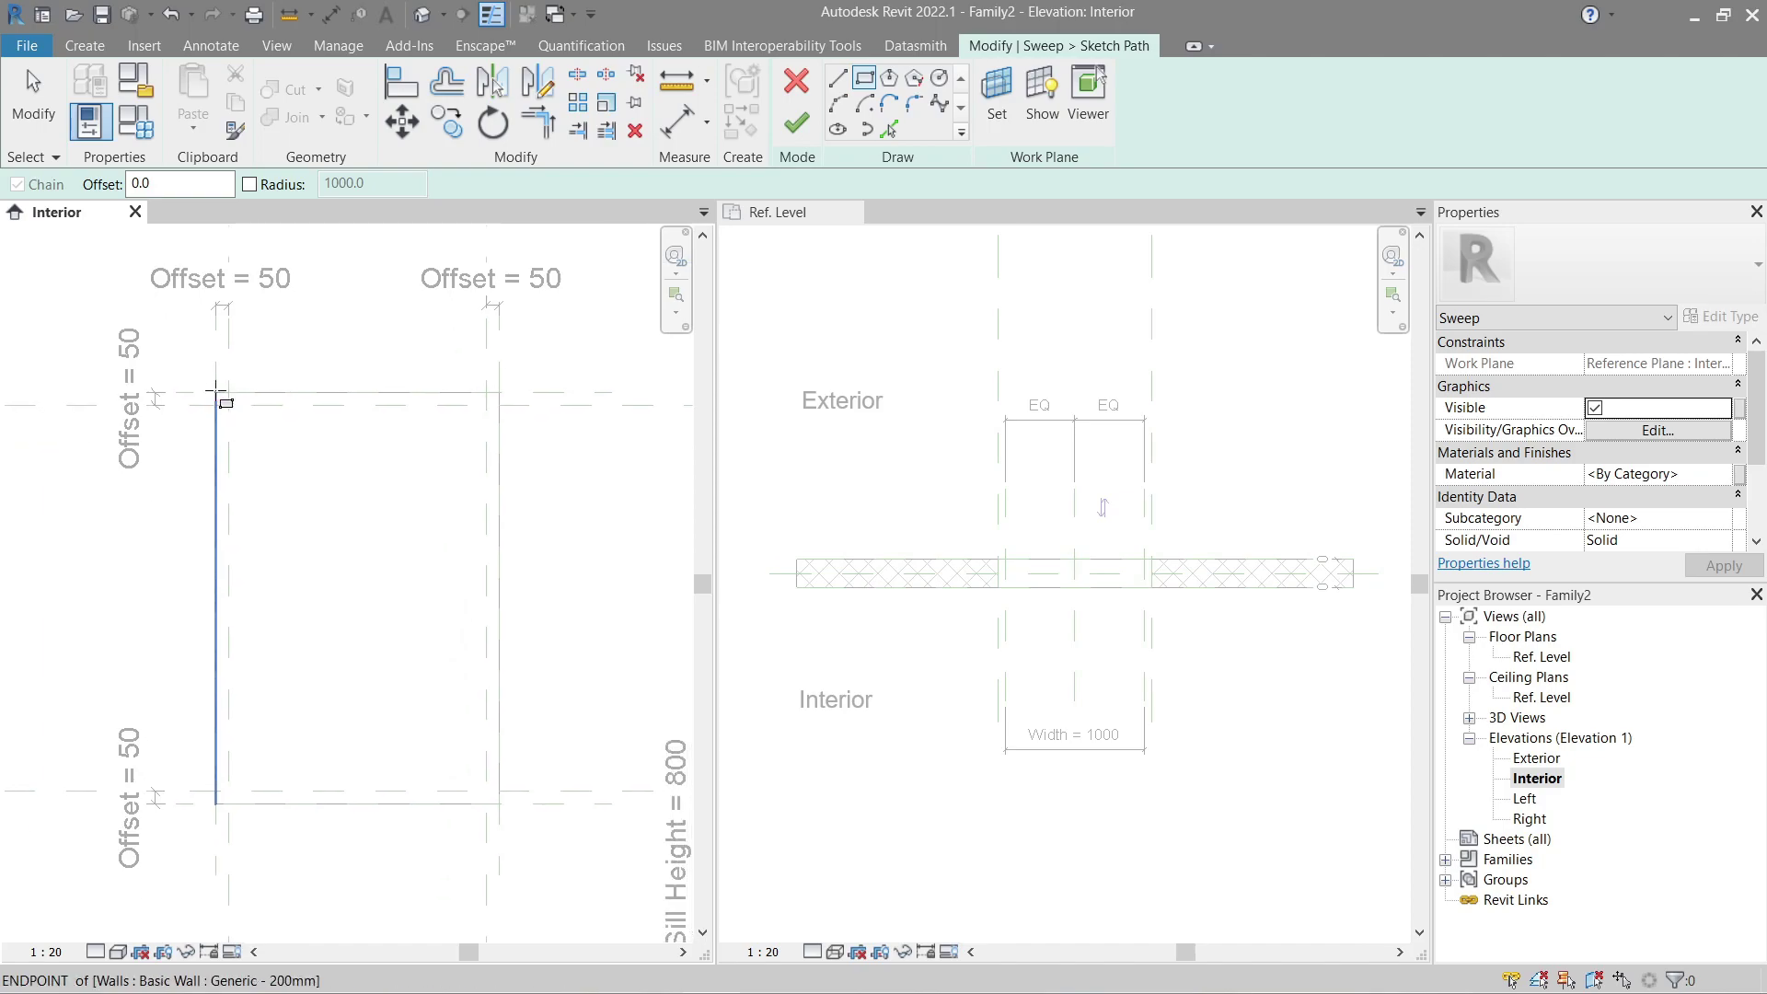
{"action": "left_click", "coordinate": [215, 391]}
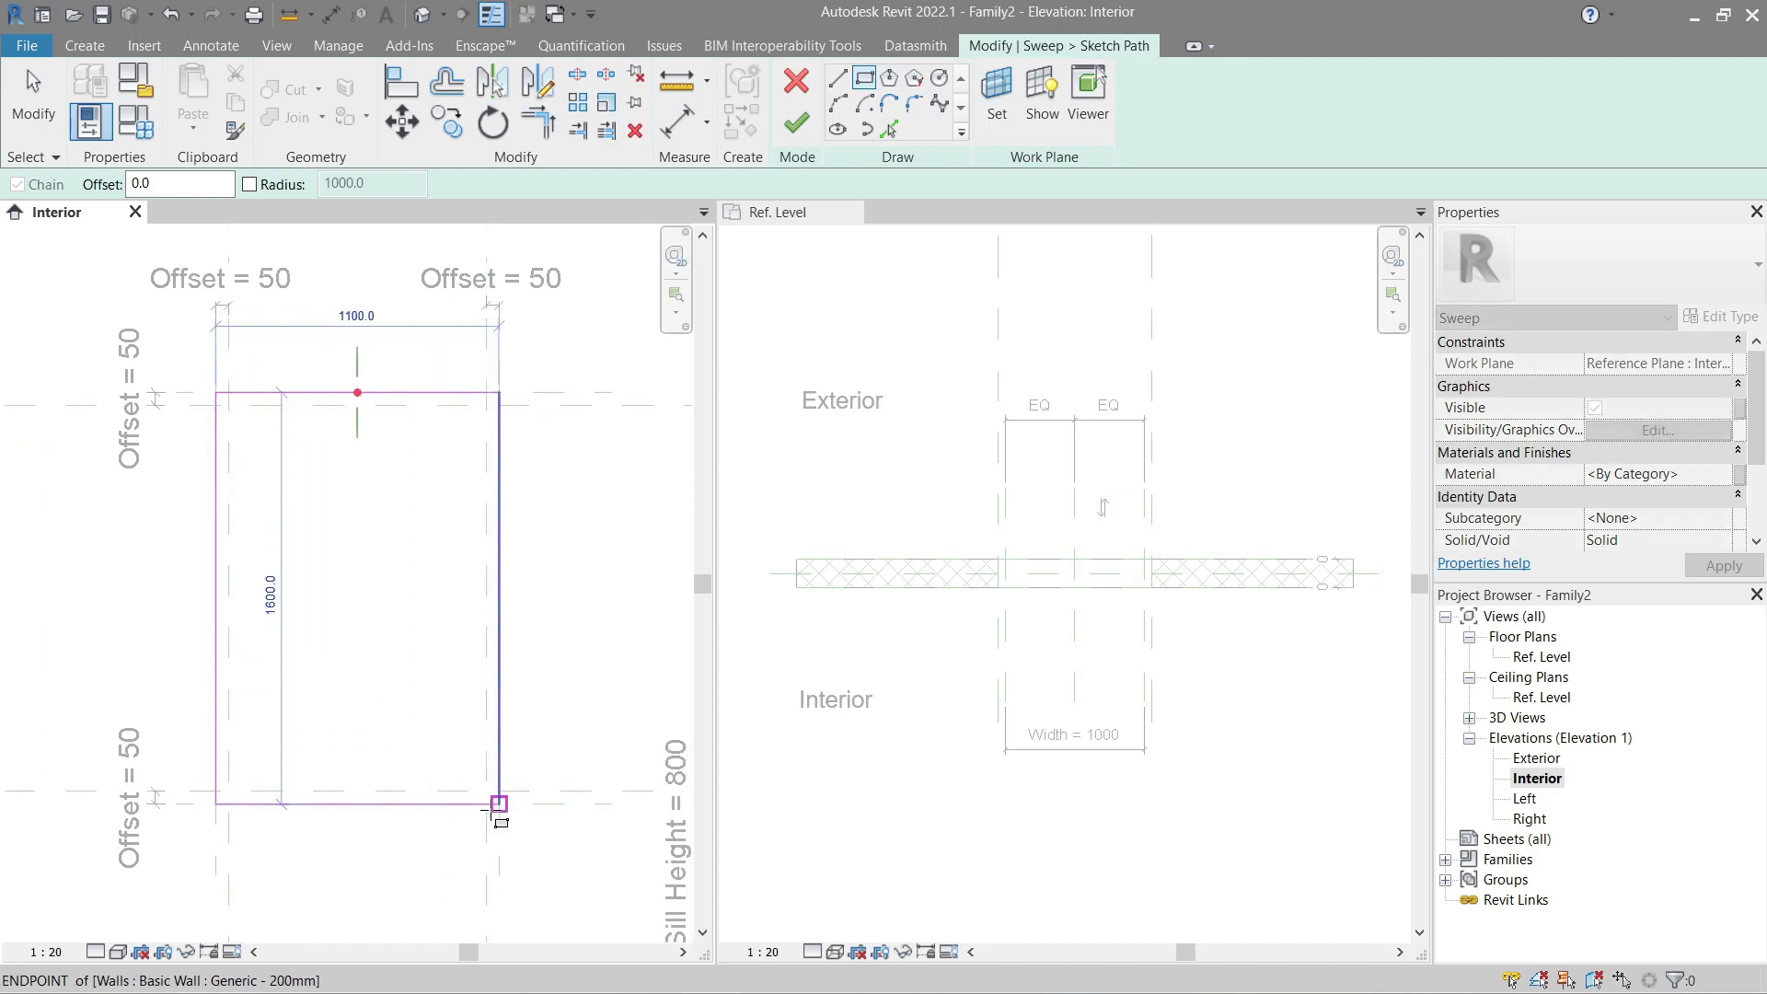
{"action": "left_click", "coordinate": [498, 805]}
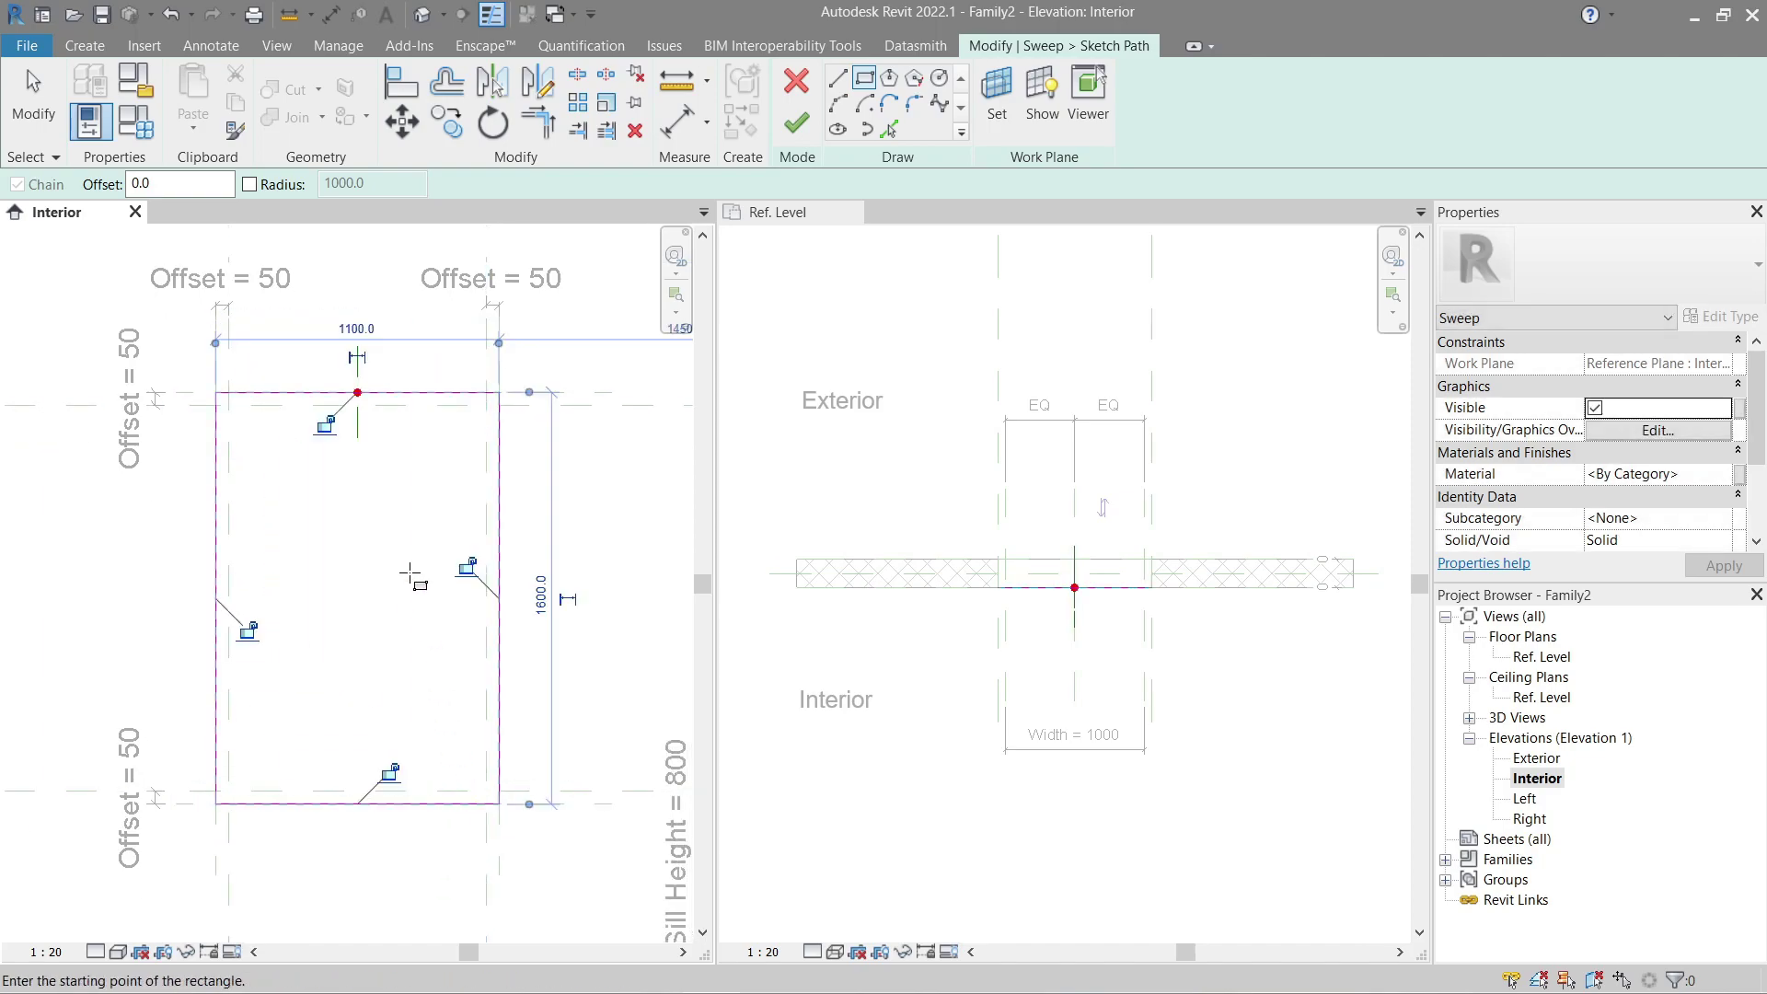
{"action": "left_click", "coordinate": [466, 565]}
{"action": "left_click", "coordinate": [391, 772]}
{"action": "left_click", "coordinate": [797, 123]}
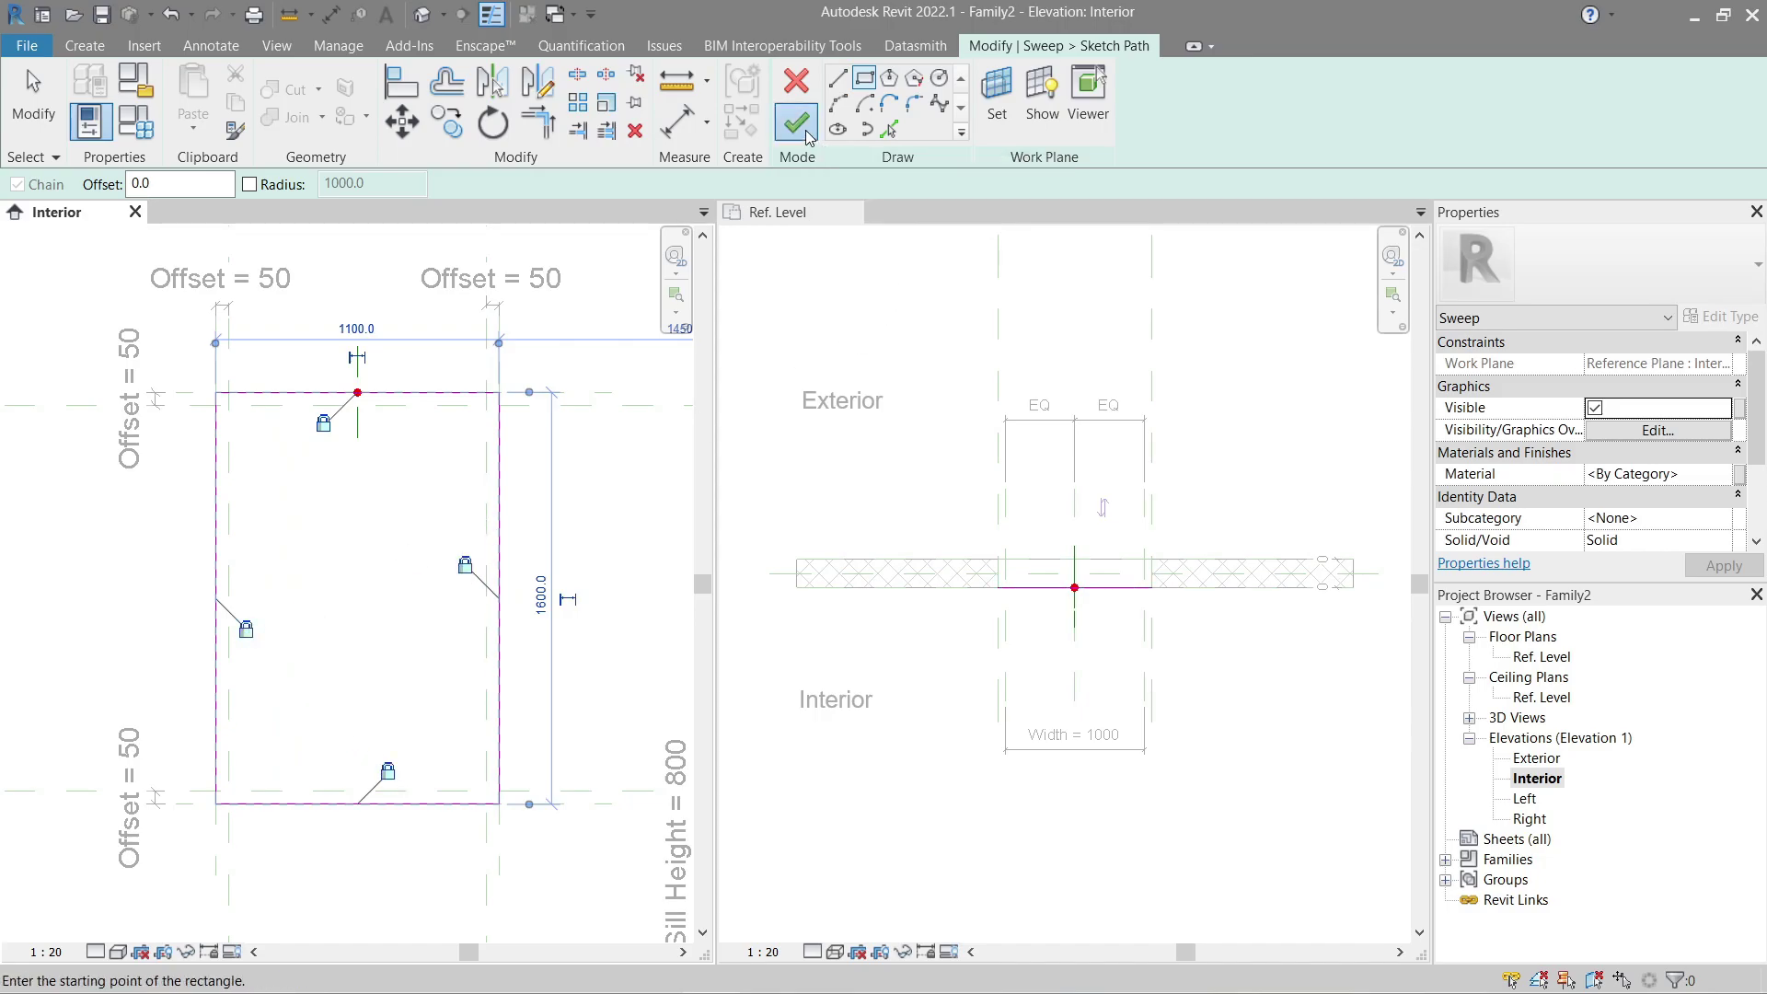
Step: Reopen the sweep path sketch and delete its top line to move the profile plane to the path's left side
{"action": "mouse_move", "coordinate": [376, 546]}
{"action": "middle_mouse_down"}
{"action": "mouse_move", "coordinate": [544, 534]}
{"action": "mouse_move", "coordinate": [406, 552]}
{"action": "middle_mouse_up"}
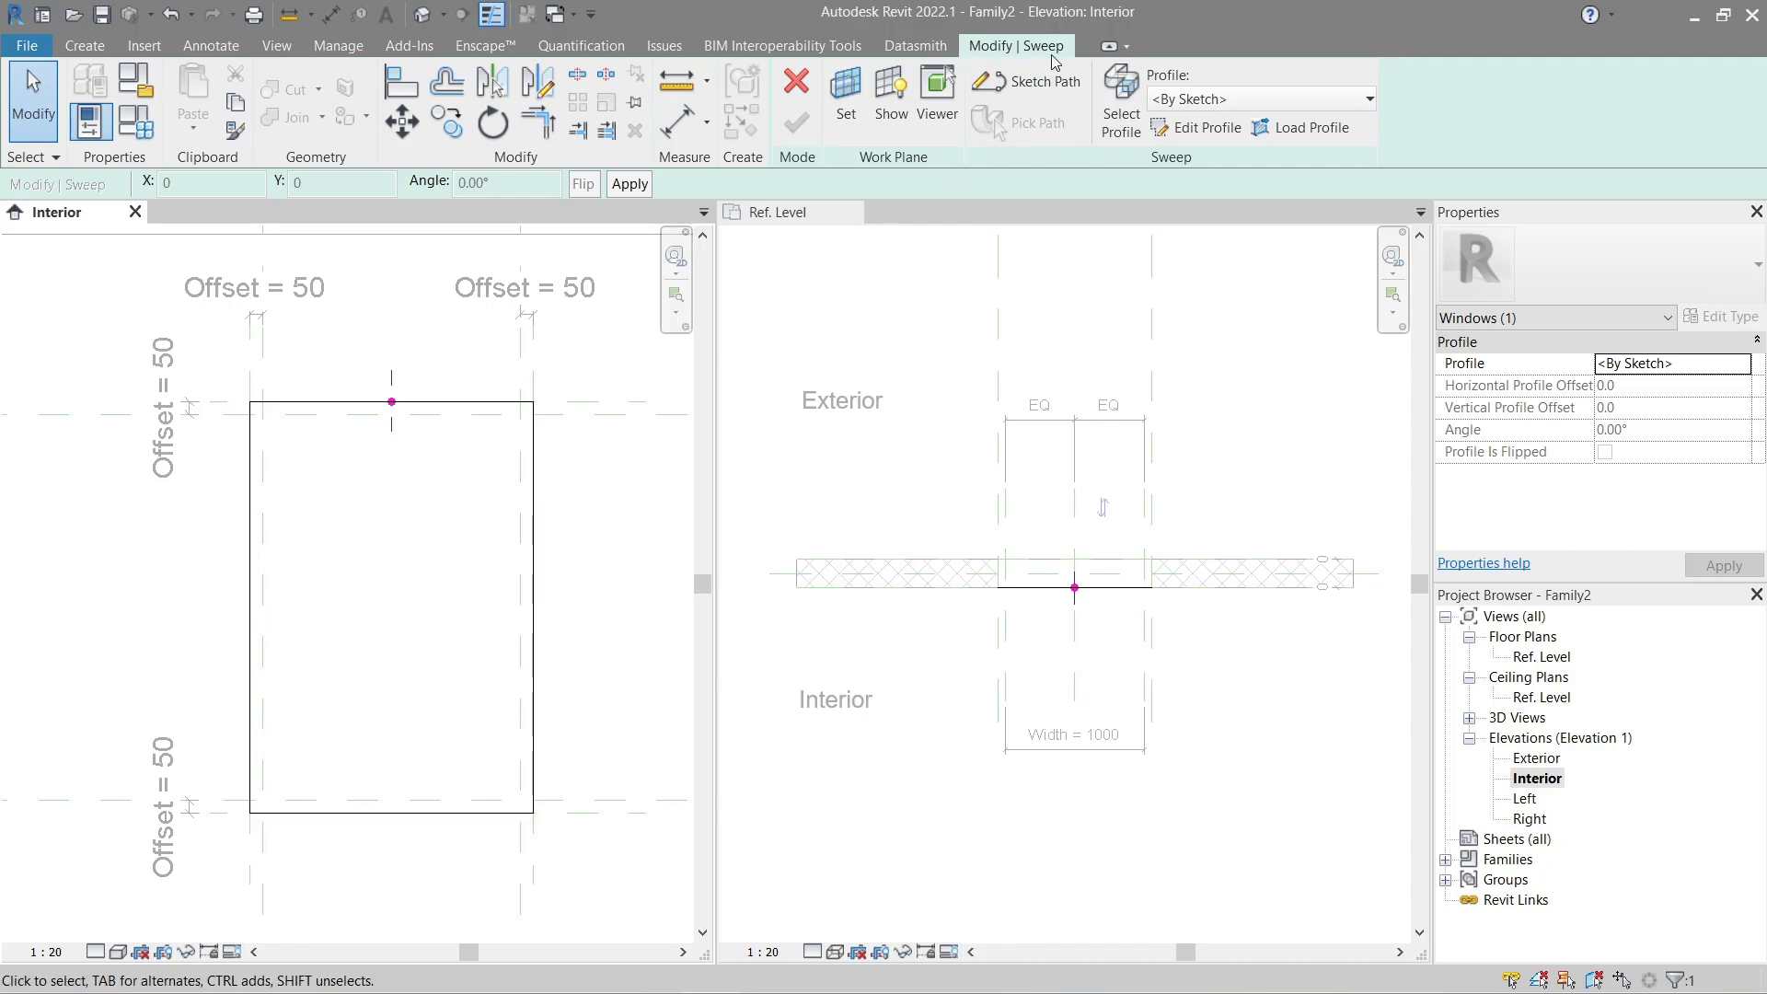
{"action": "left_click", "coordinate": [1032, 89]}
{"action": "left_click", "coordinate": [425, 410]}
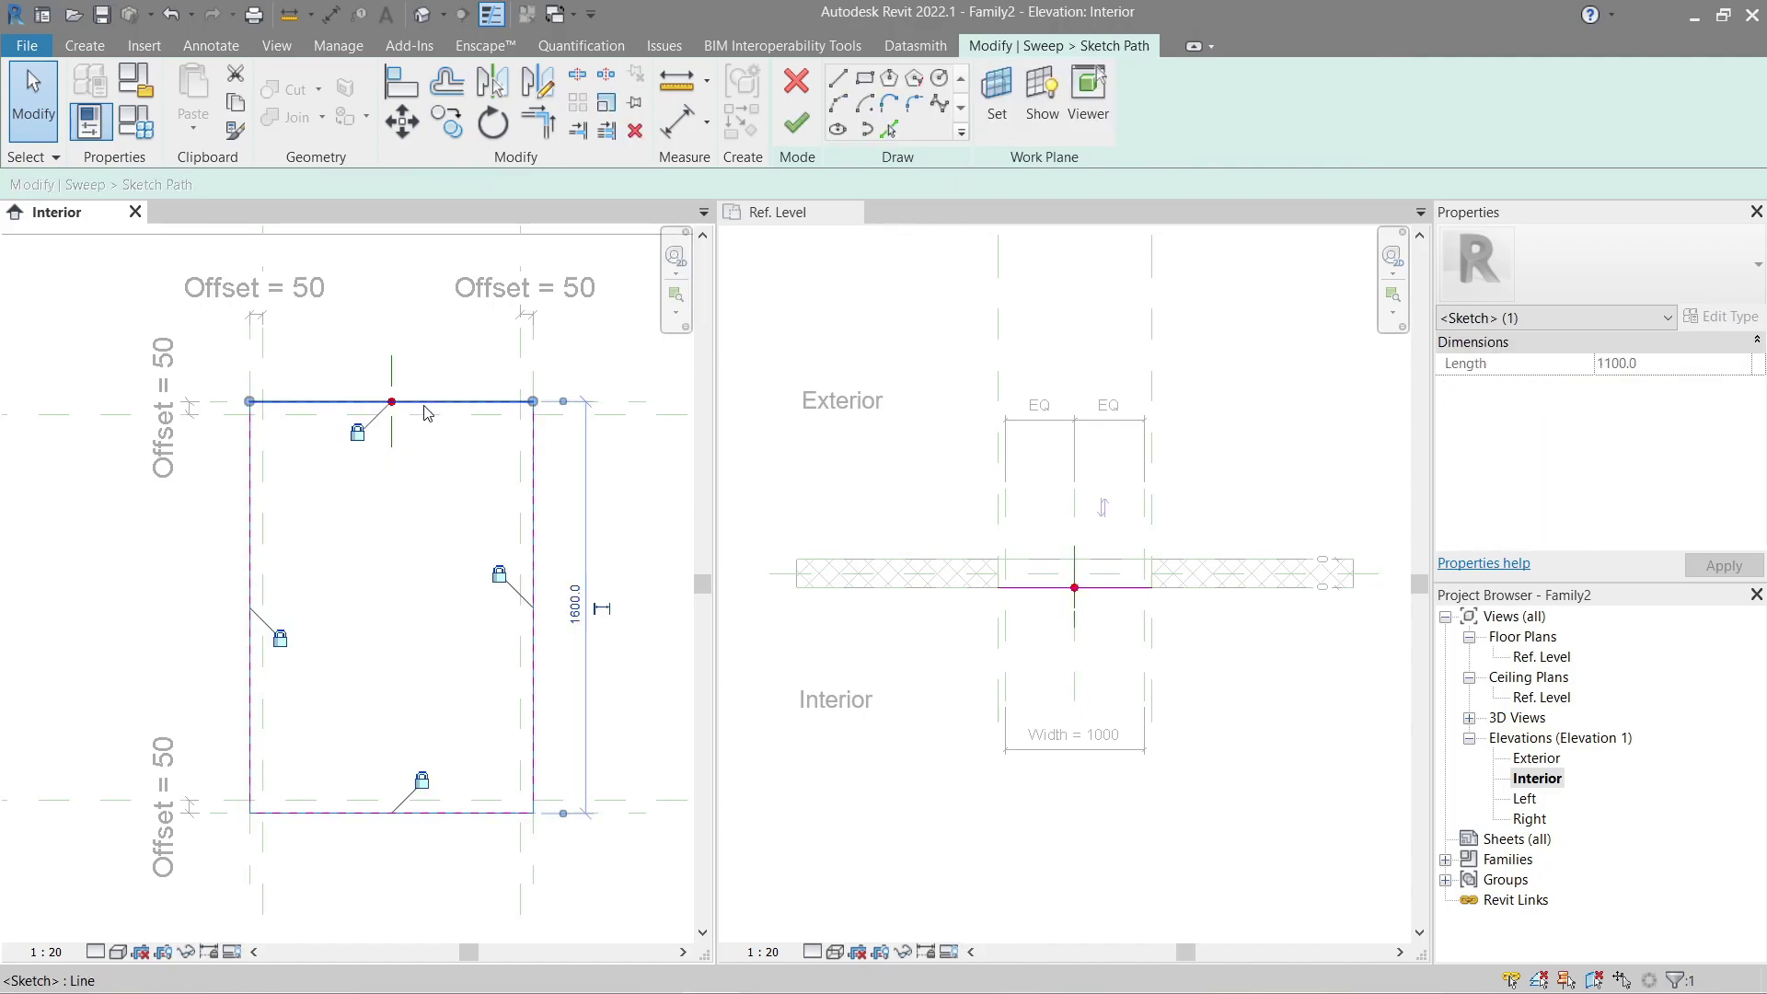
{"action": "key", "text": "Escape"}
{"action": "left_click", "coordinate": [247, 605]}
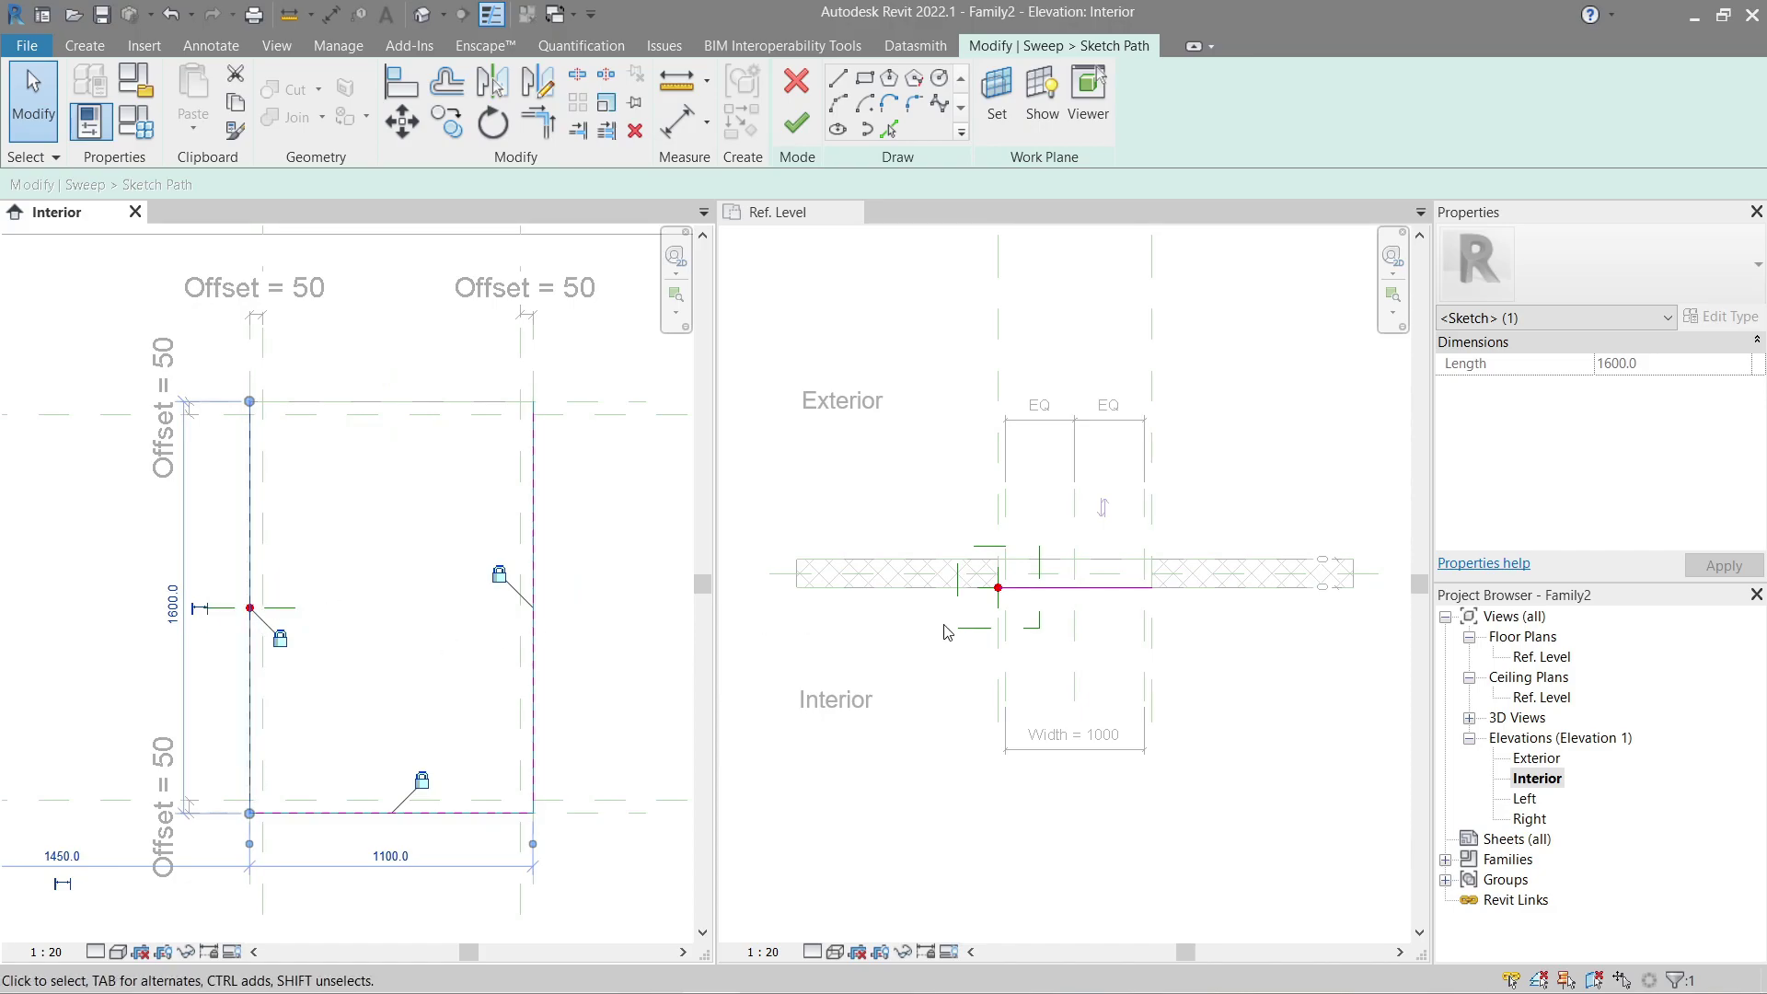
{"action": "scroll", "coordinate": [1012, 587], "scroll_direction": "up", "scroll_amount": 2}
{"action": "scroll", "coordinate": [1013, 586], "scroll_direction": "up", "scroll_amount": 2}
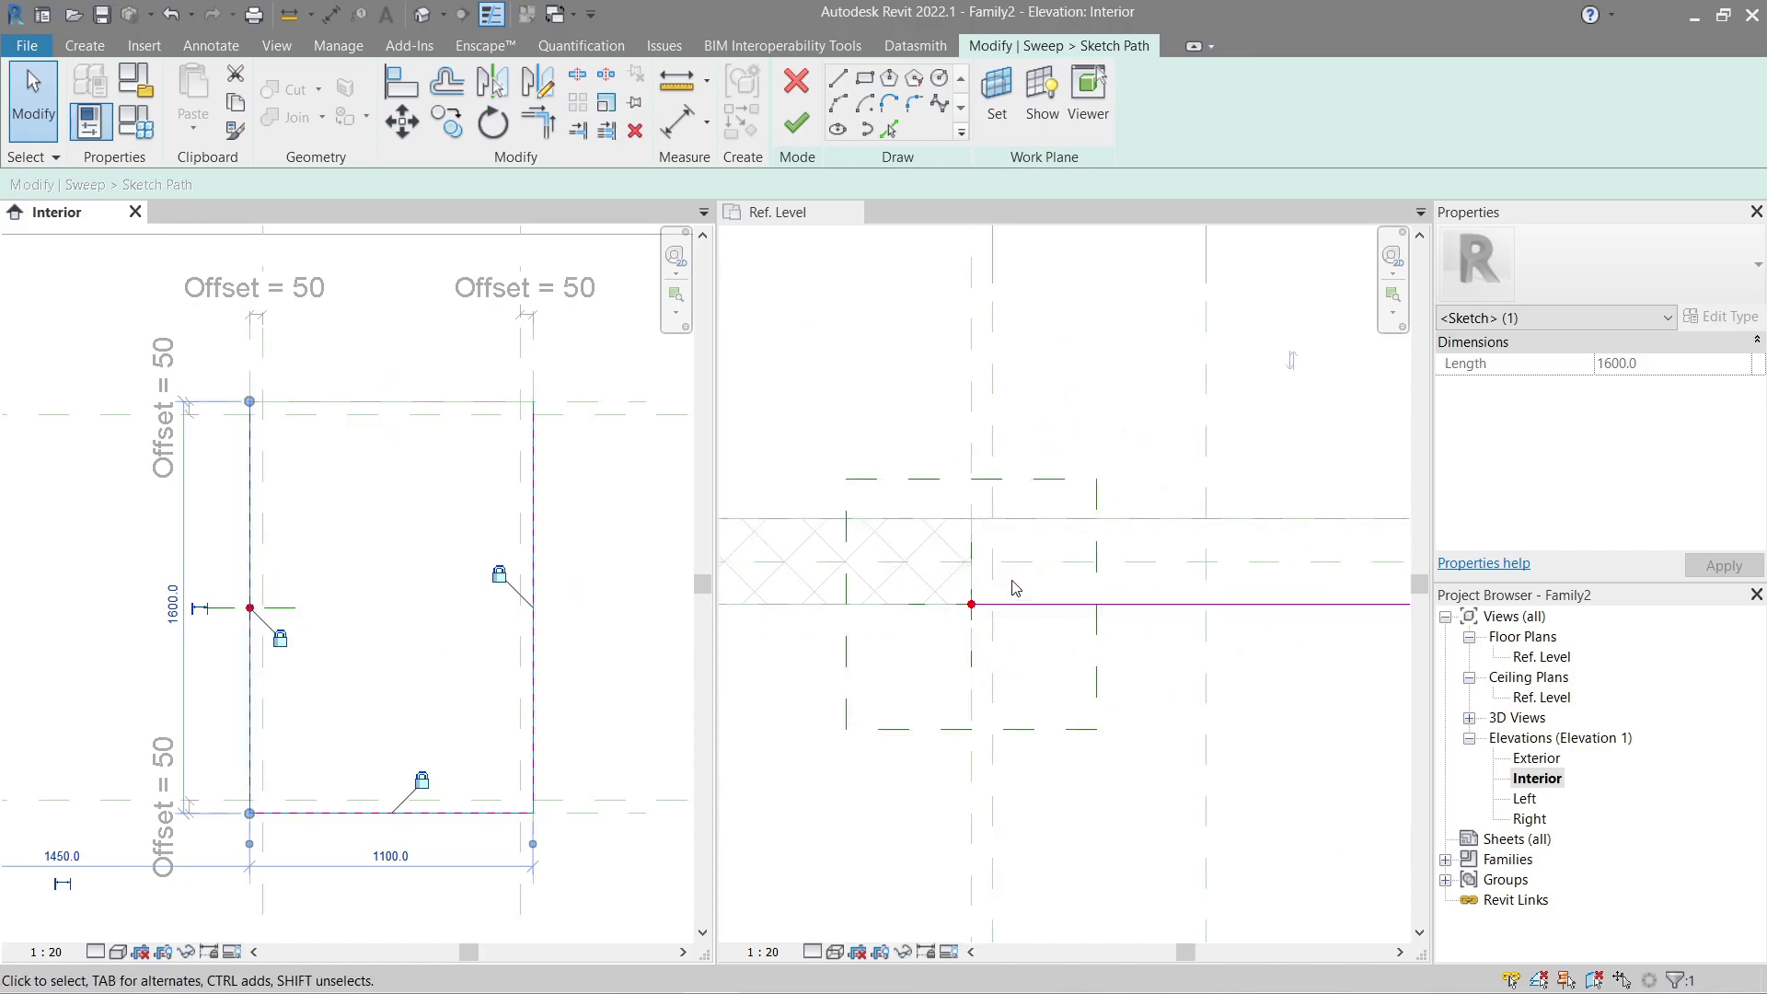
{"action": "scroll", "coordinate": [1015, 587], "scroll_direction": "down", "scroll_amount": 4}
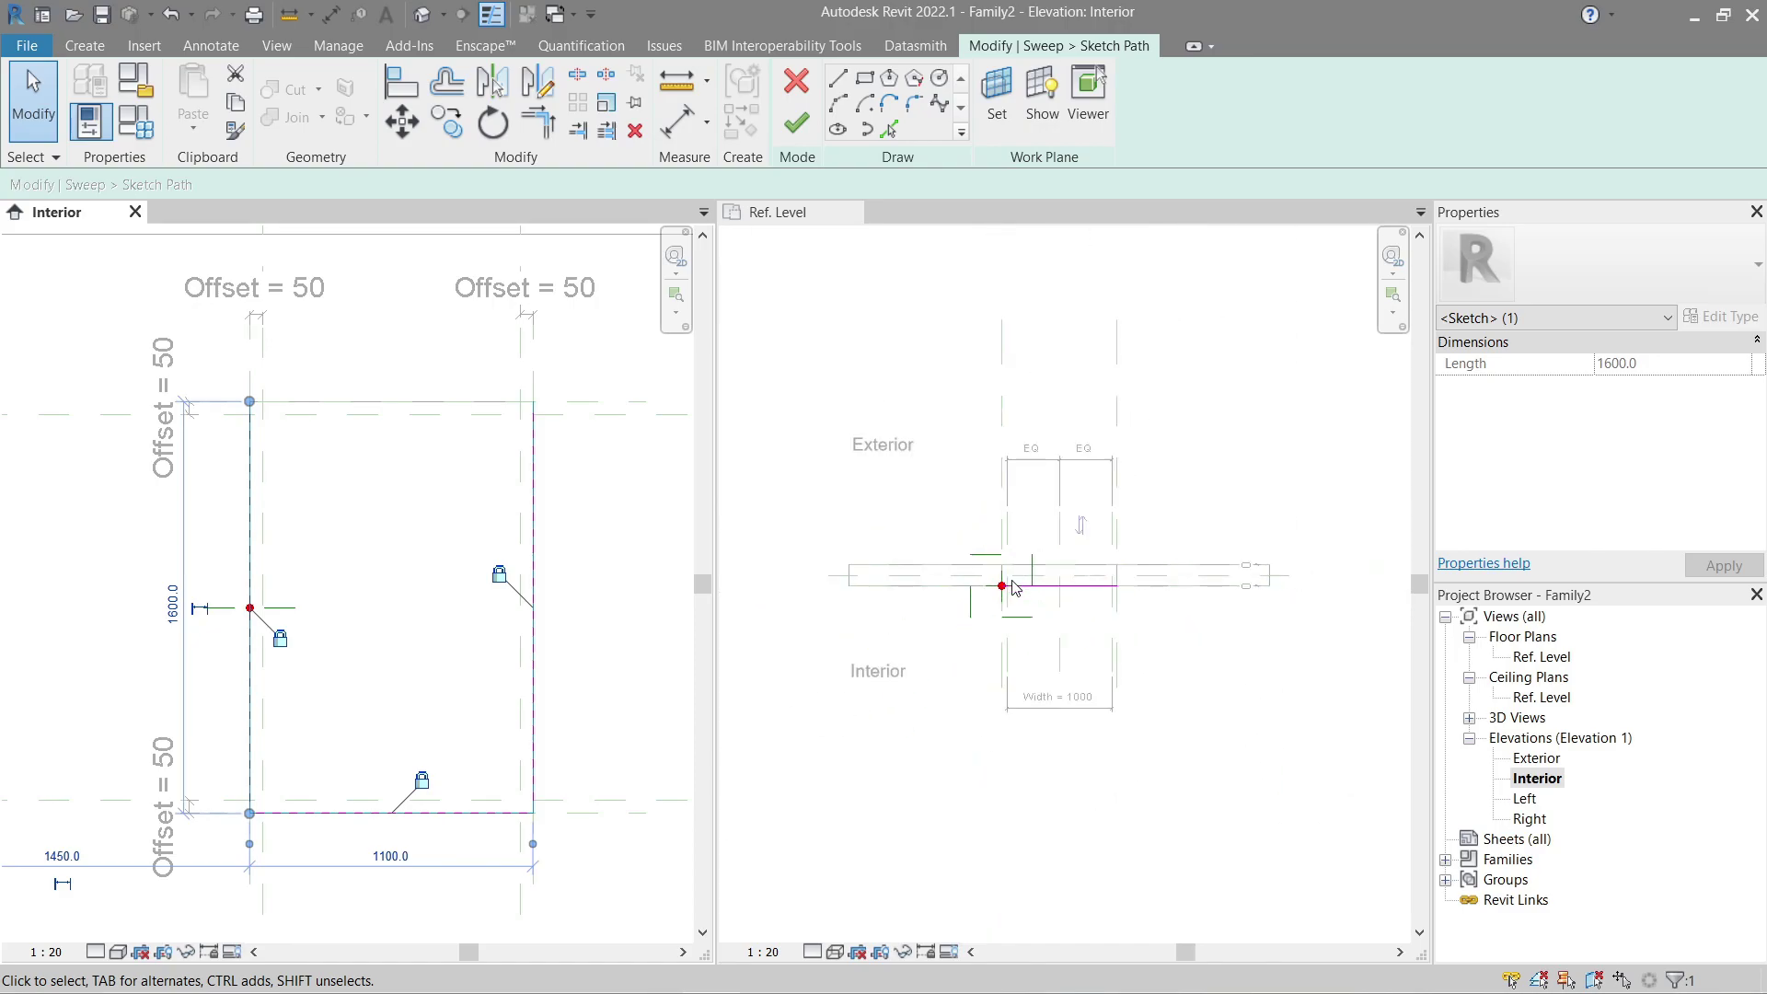
Step: Recreate the path's top line by picking the wall opening's upper edge, lock it, and finish the path
{"action": "left_click", "coordinate": [892, 130]}
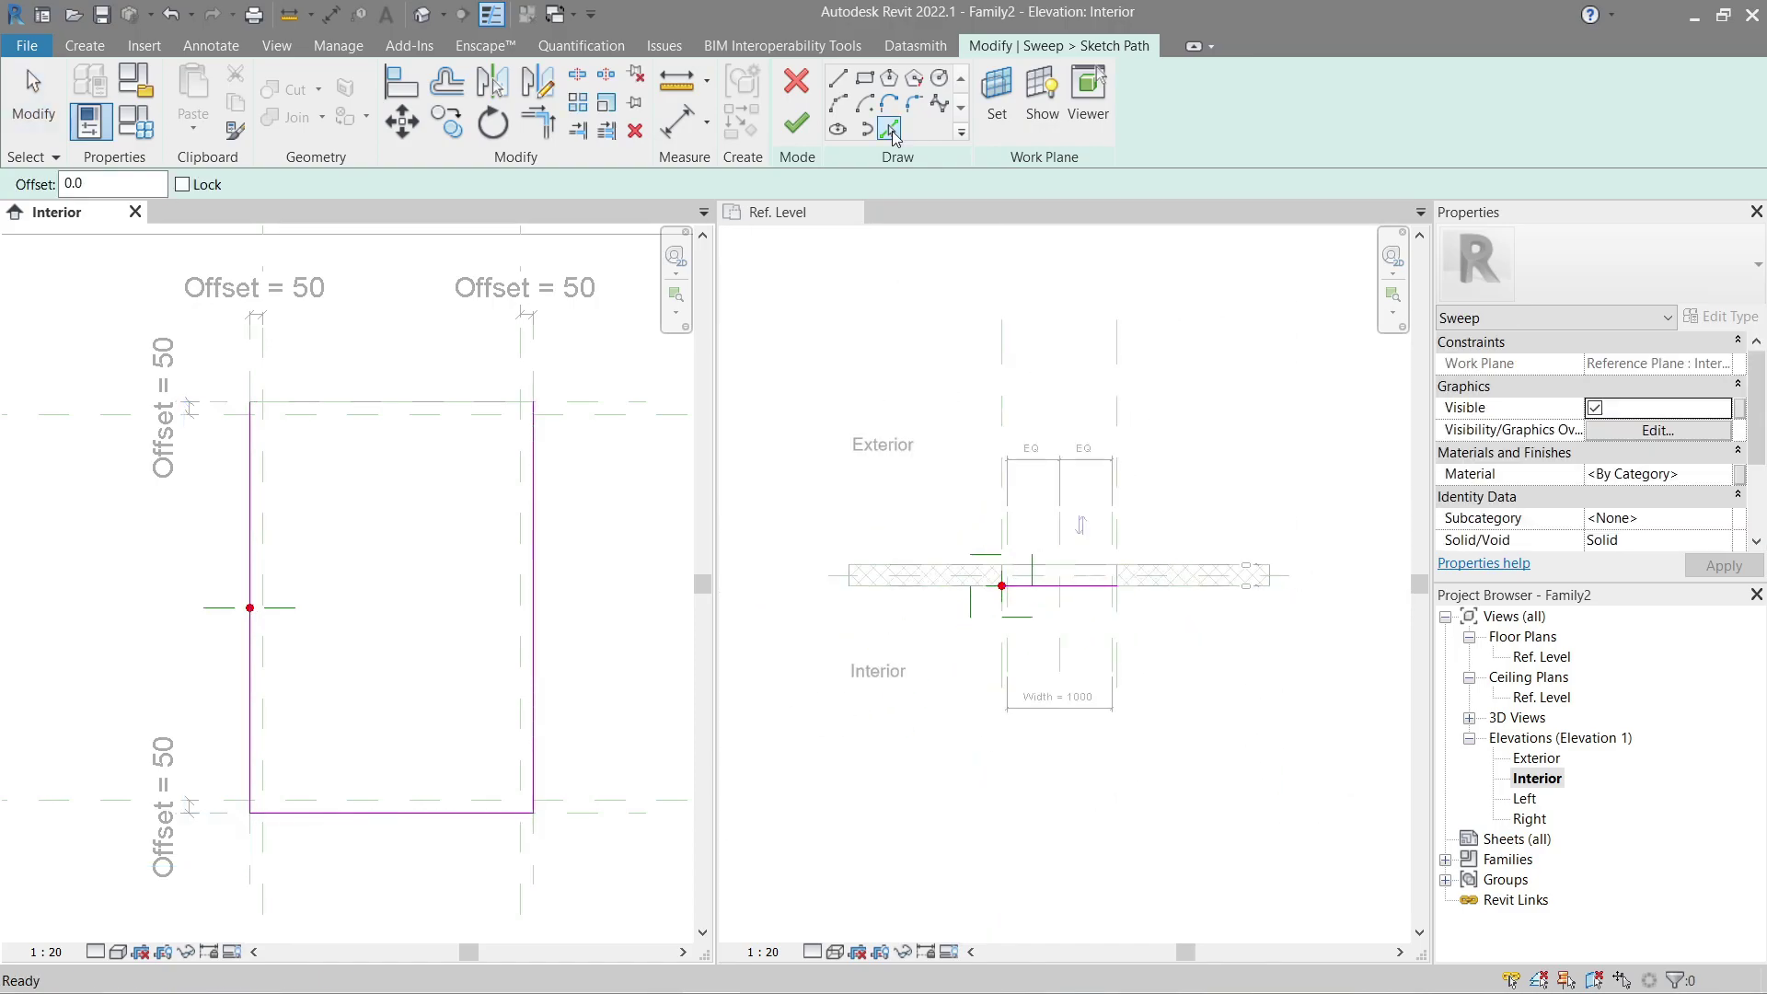
{"action": "left_click", "coordinate": [394, 419]}
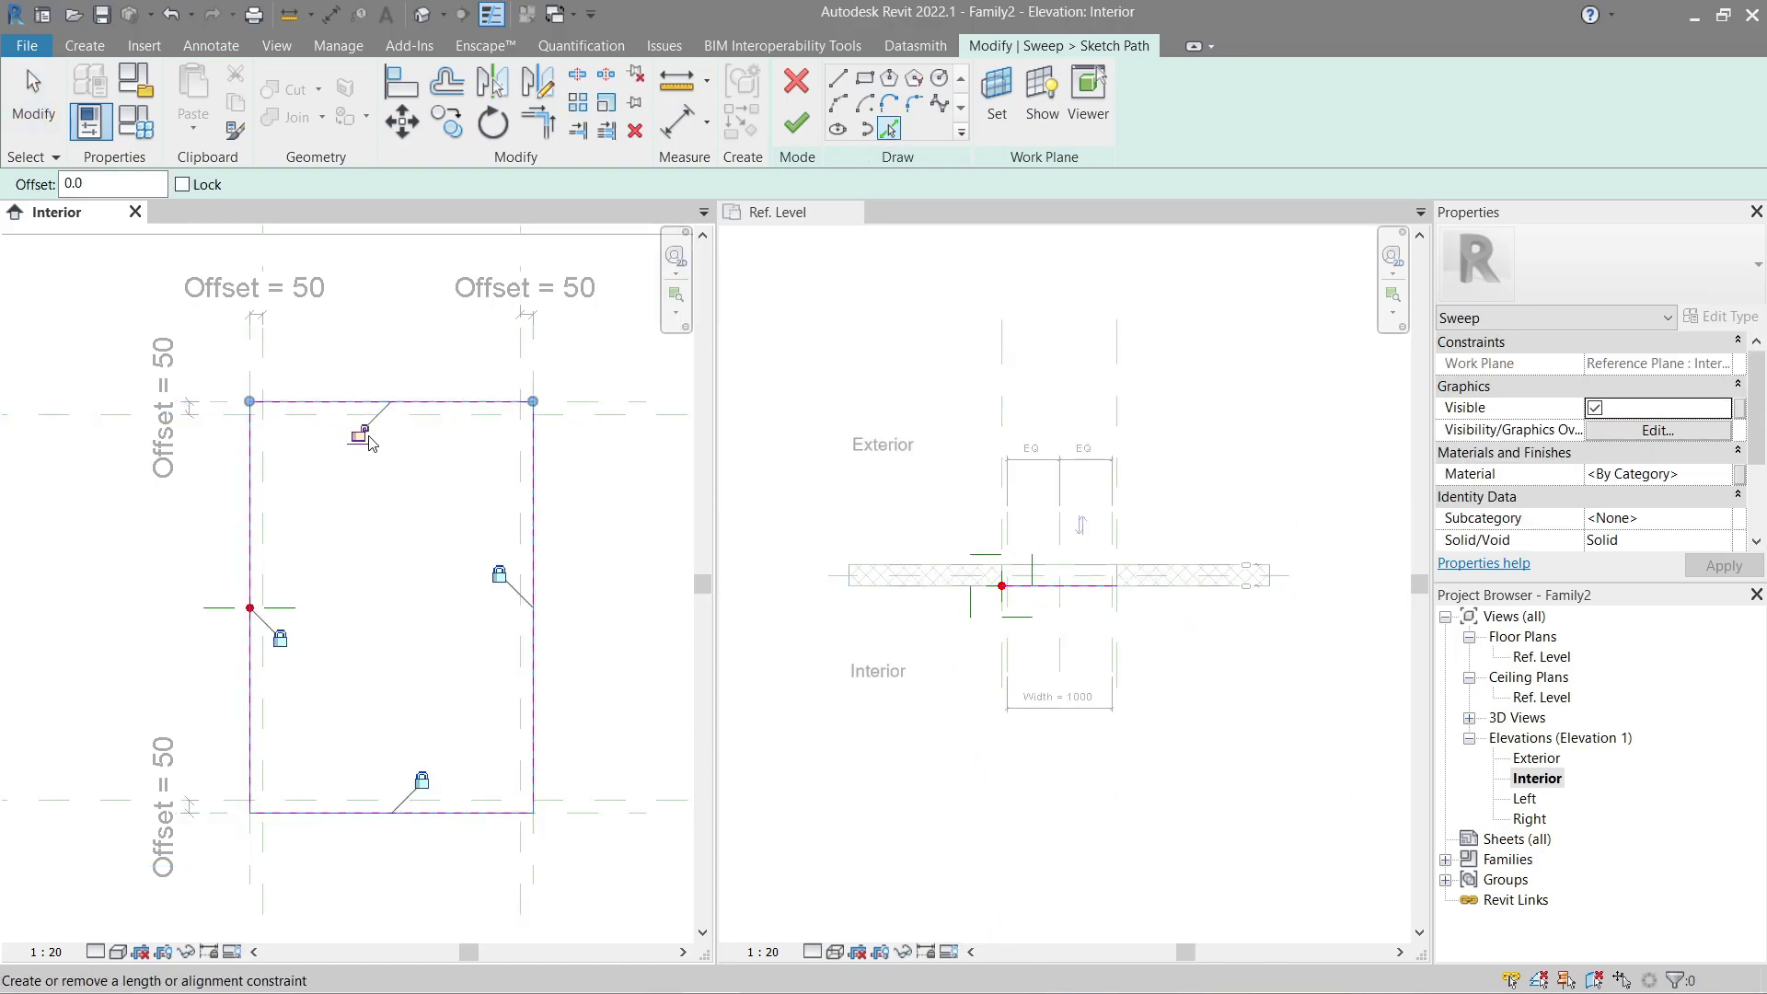
{"action": "left_click", "coordinate": [797, 123]}
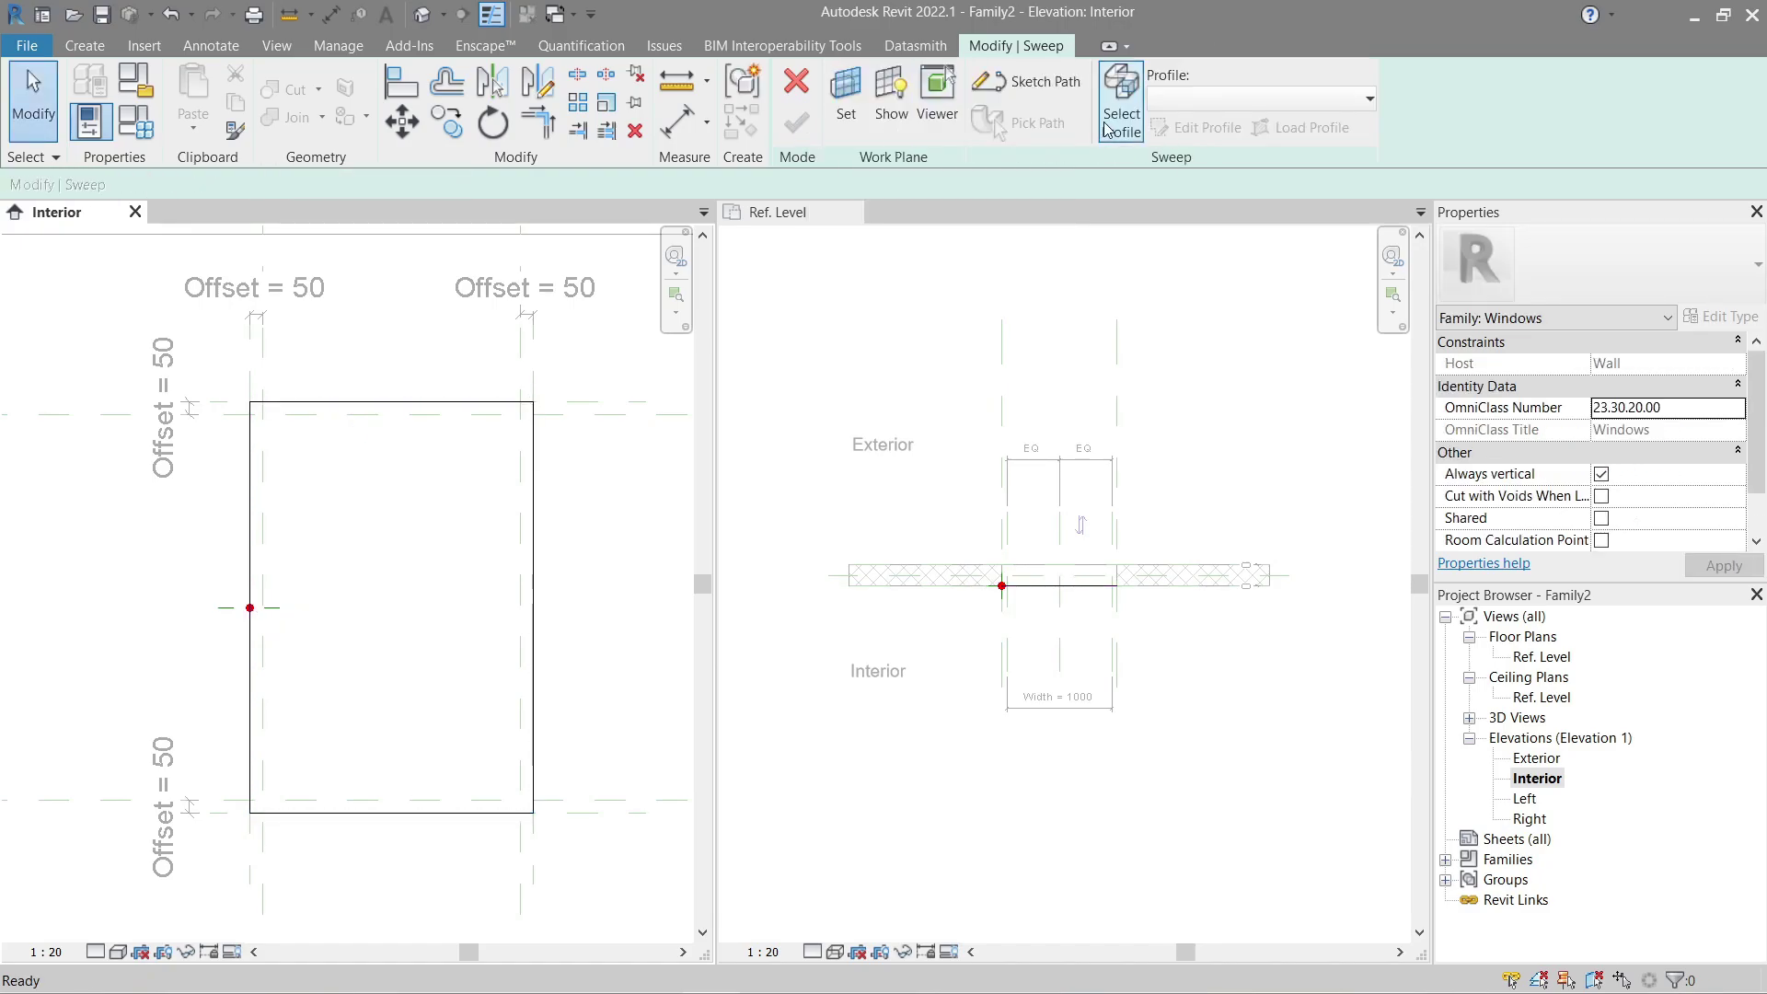
Step: Select the sweep's profile and open its sketch for editing in Floor Plan: Ref. Level
{"action": "left_click", "coordinate": [1114, 122]}
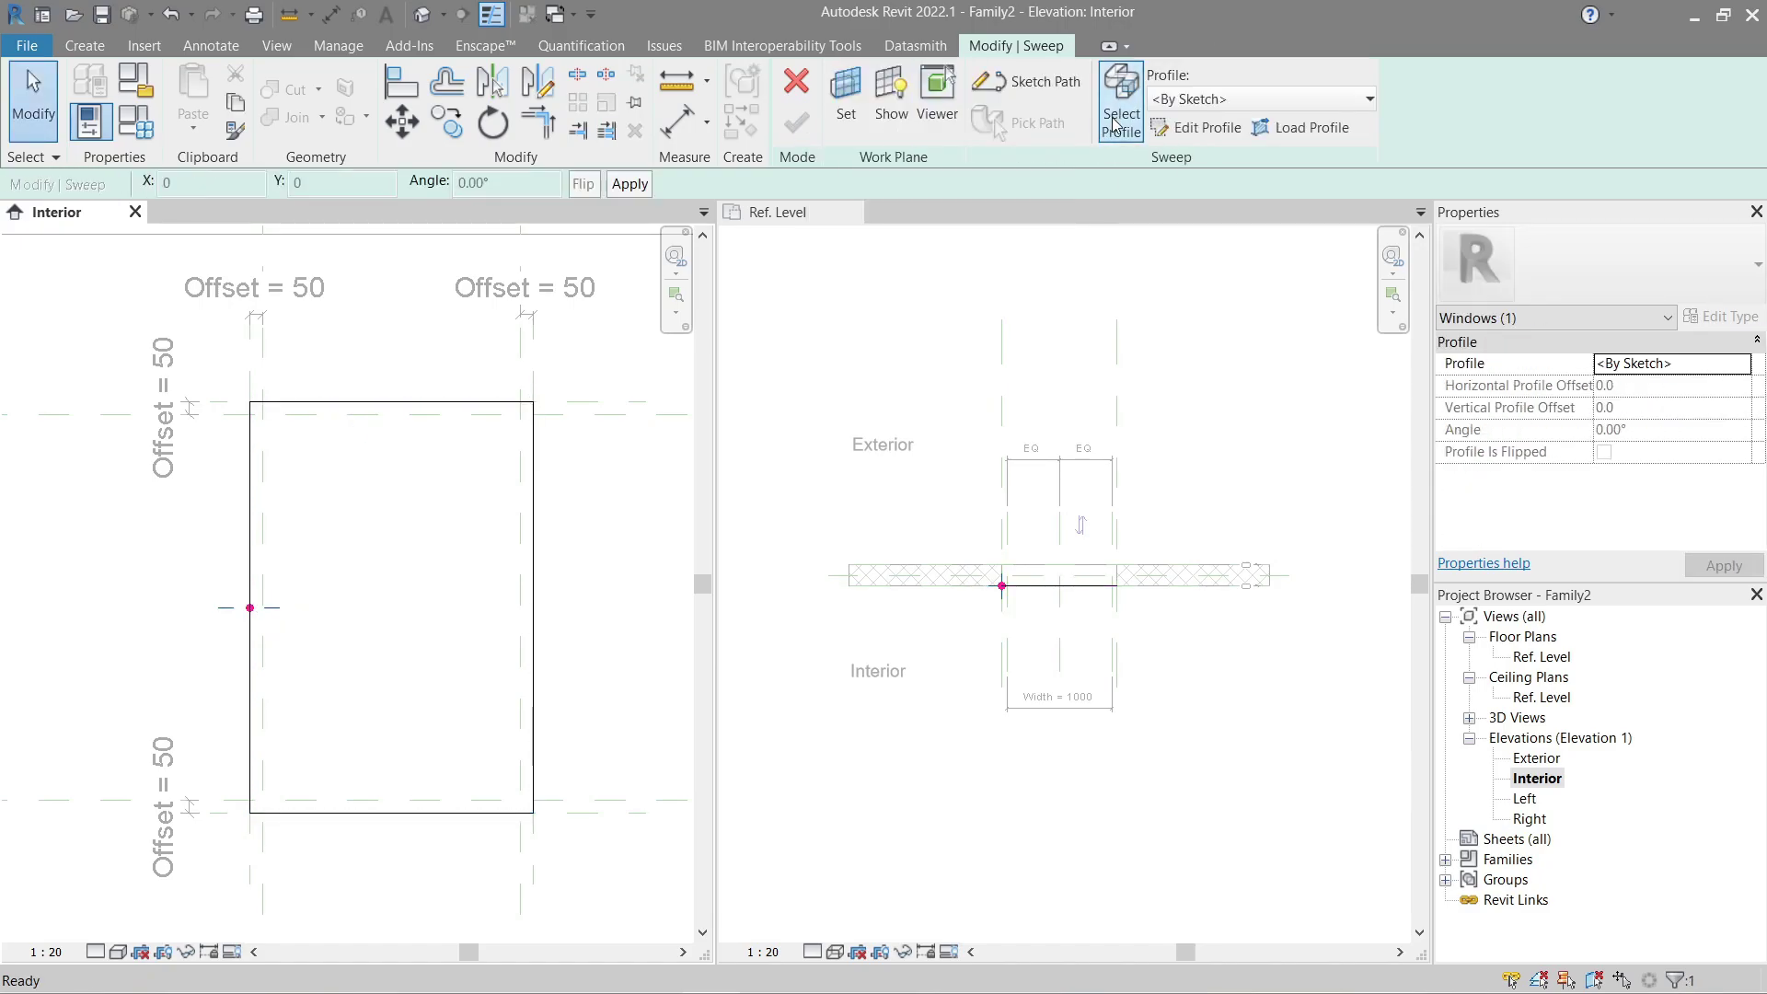
{"action": "left_click", "coordinate": [1196, 130]}
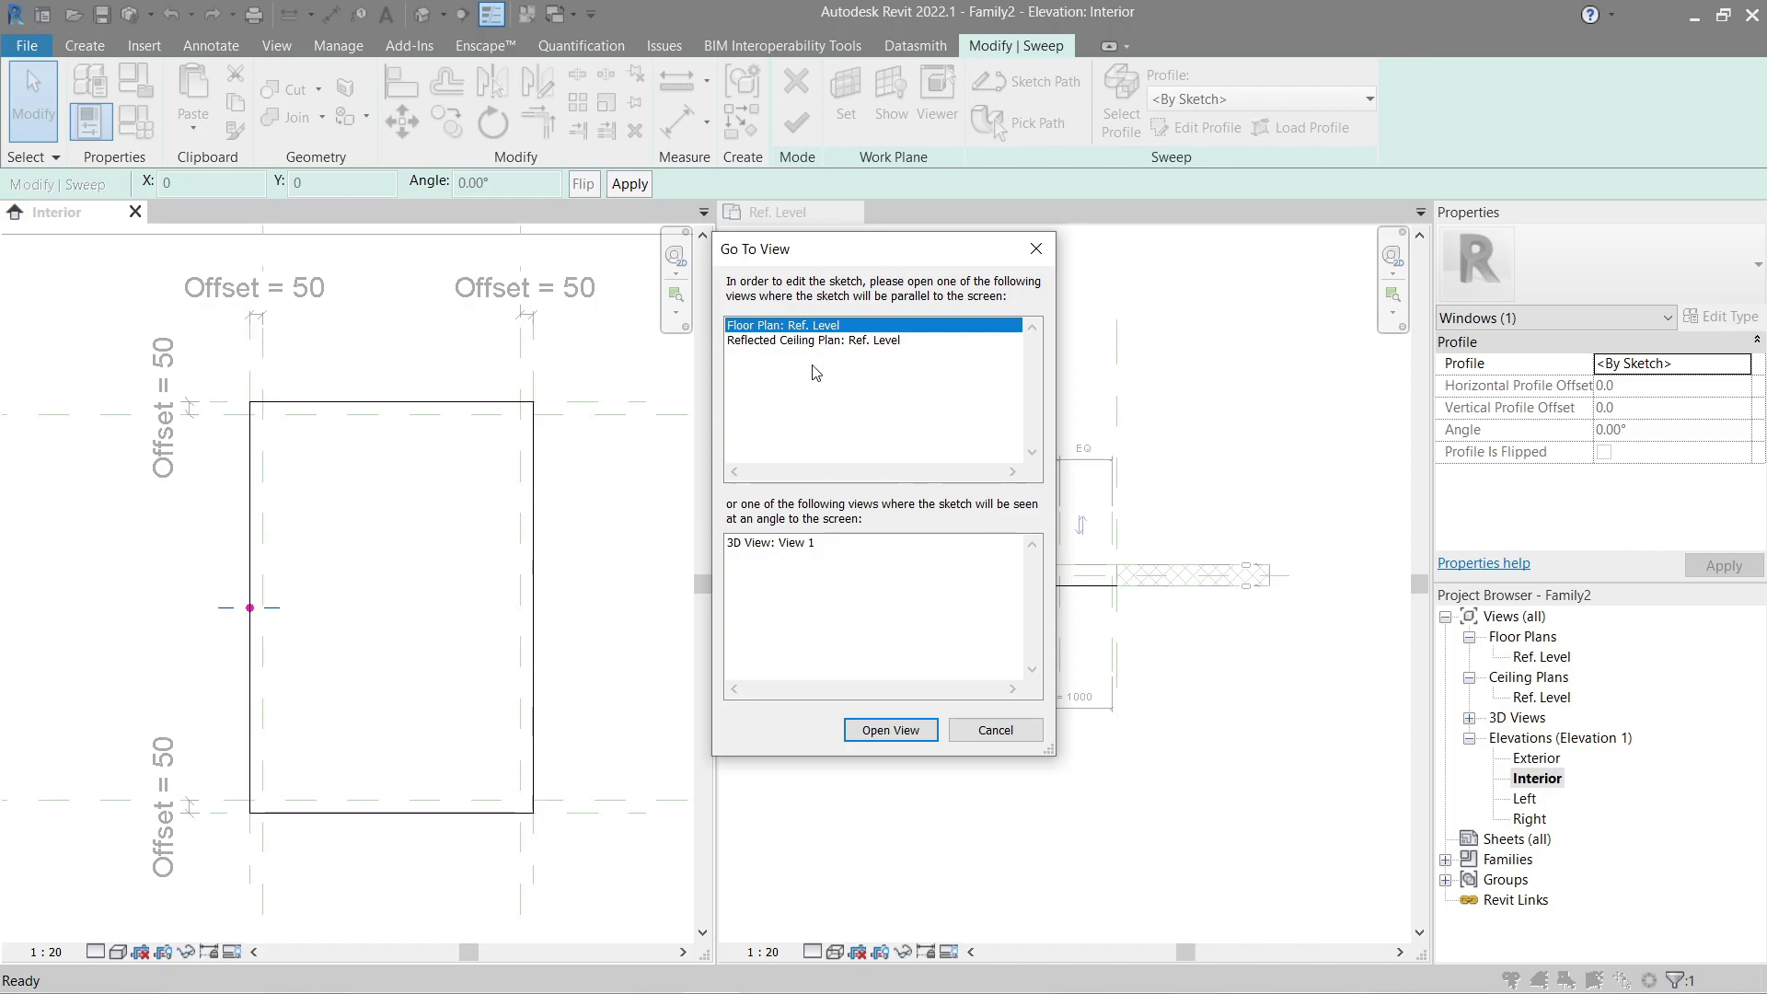
{"action": "left_click", "coordinate": [893, 732]}
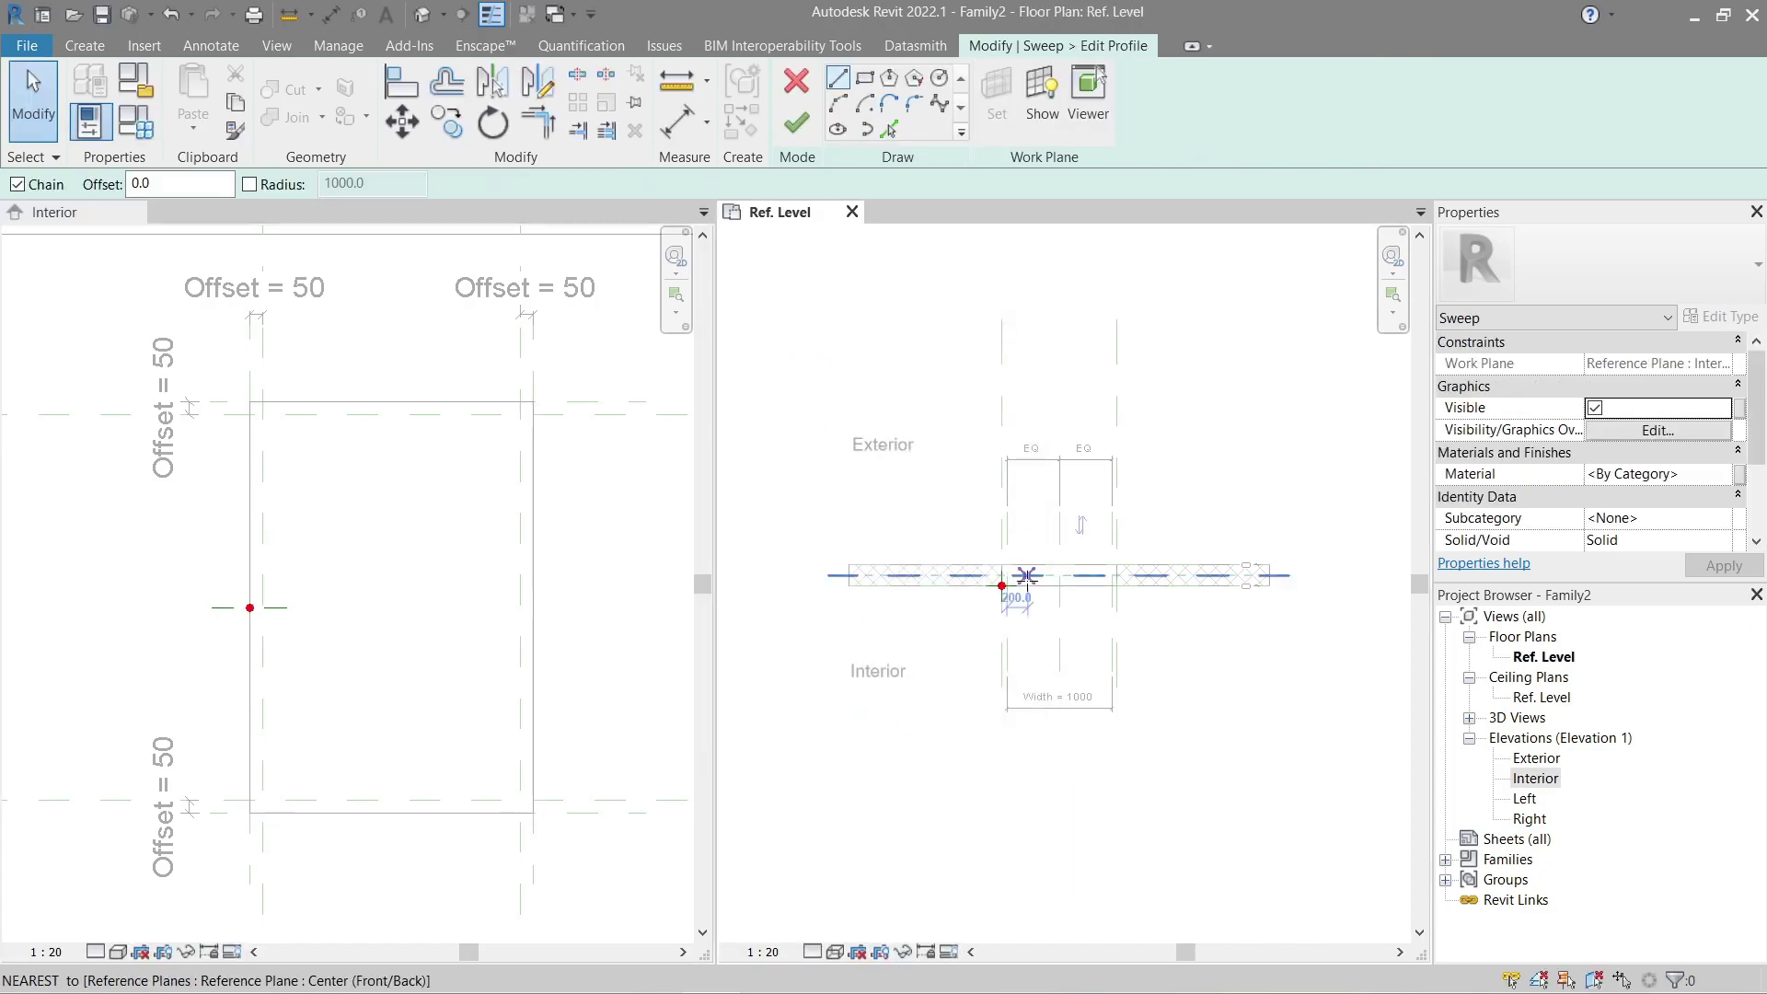
Step: Draw a 200 mm profile line along the opening's left edge, from the exterior wall face to the interior face
{"action": "scroll", "coordinate": [1022, 589], "scroll_direction": "up", "scroll_amount": 3}
{"action": "scroll", "coordinate": [1068, 510], "scroll_direction": "up", "scroll_amount": 3}
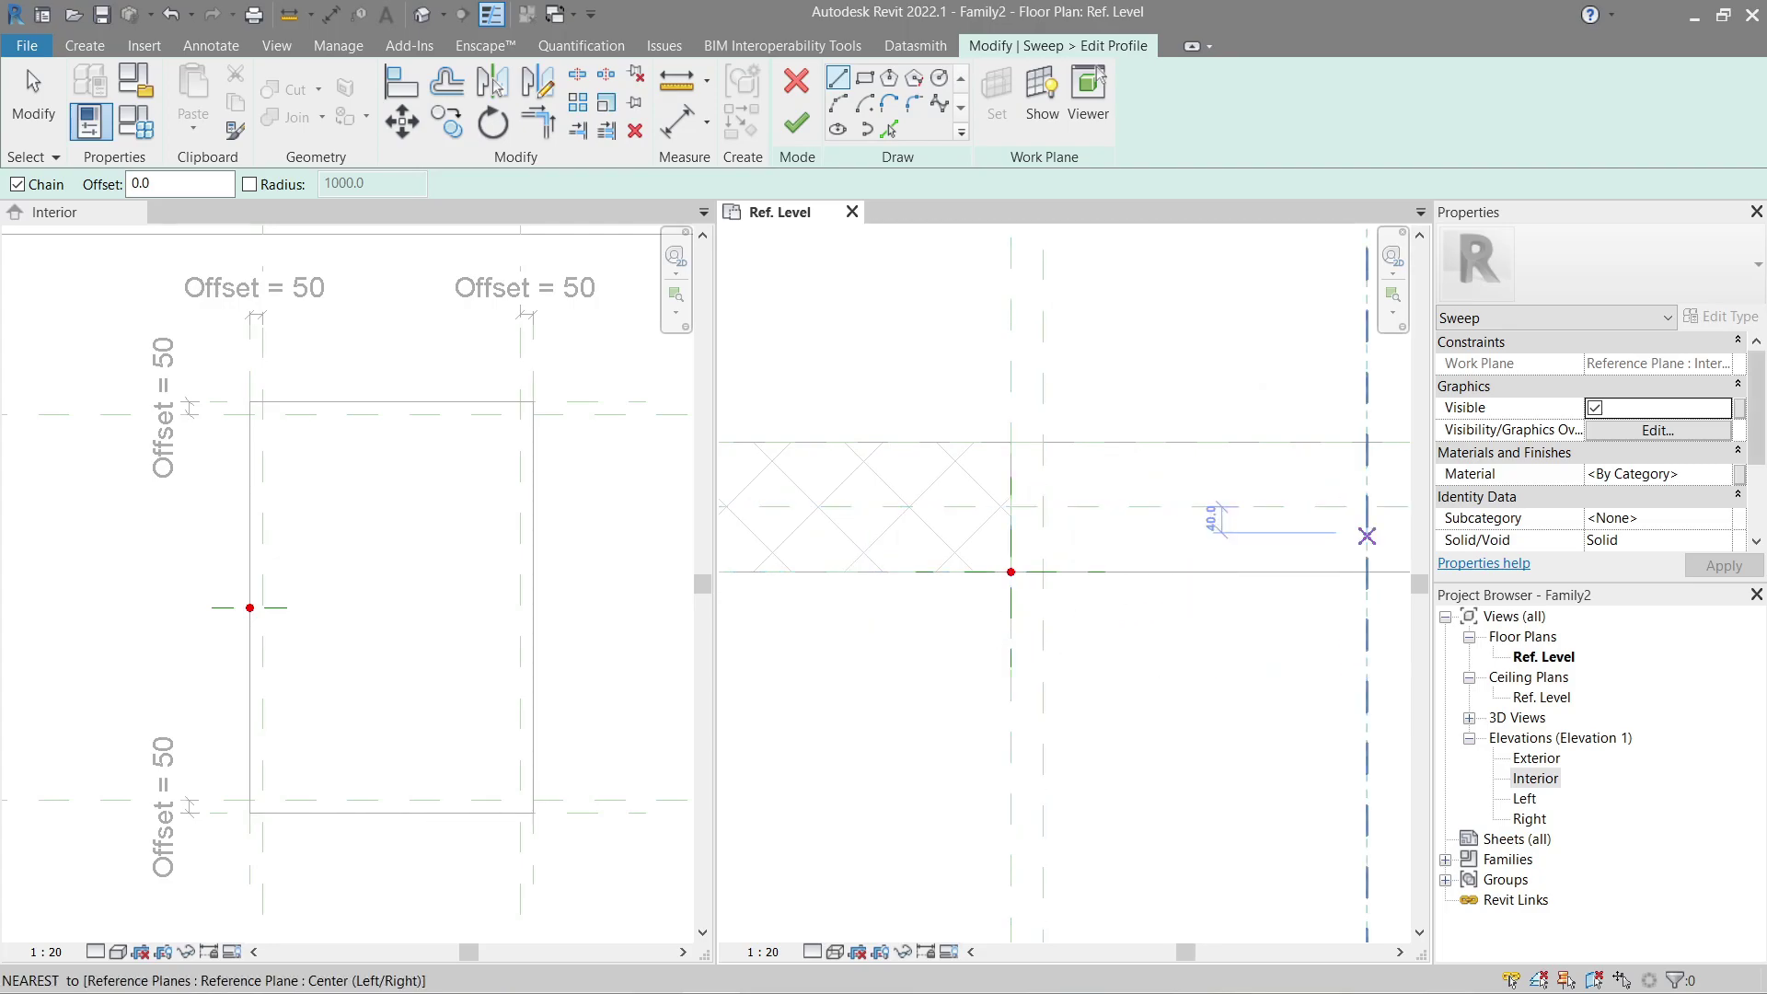
{"action": "key", "text": "Escape"}
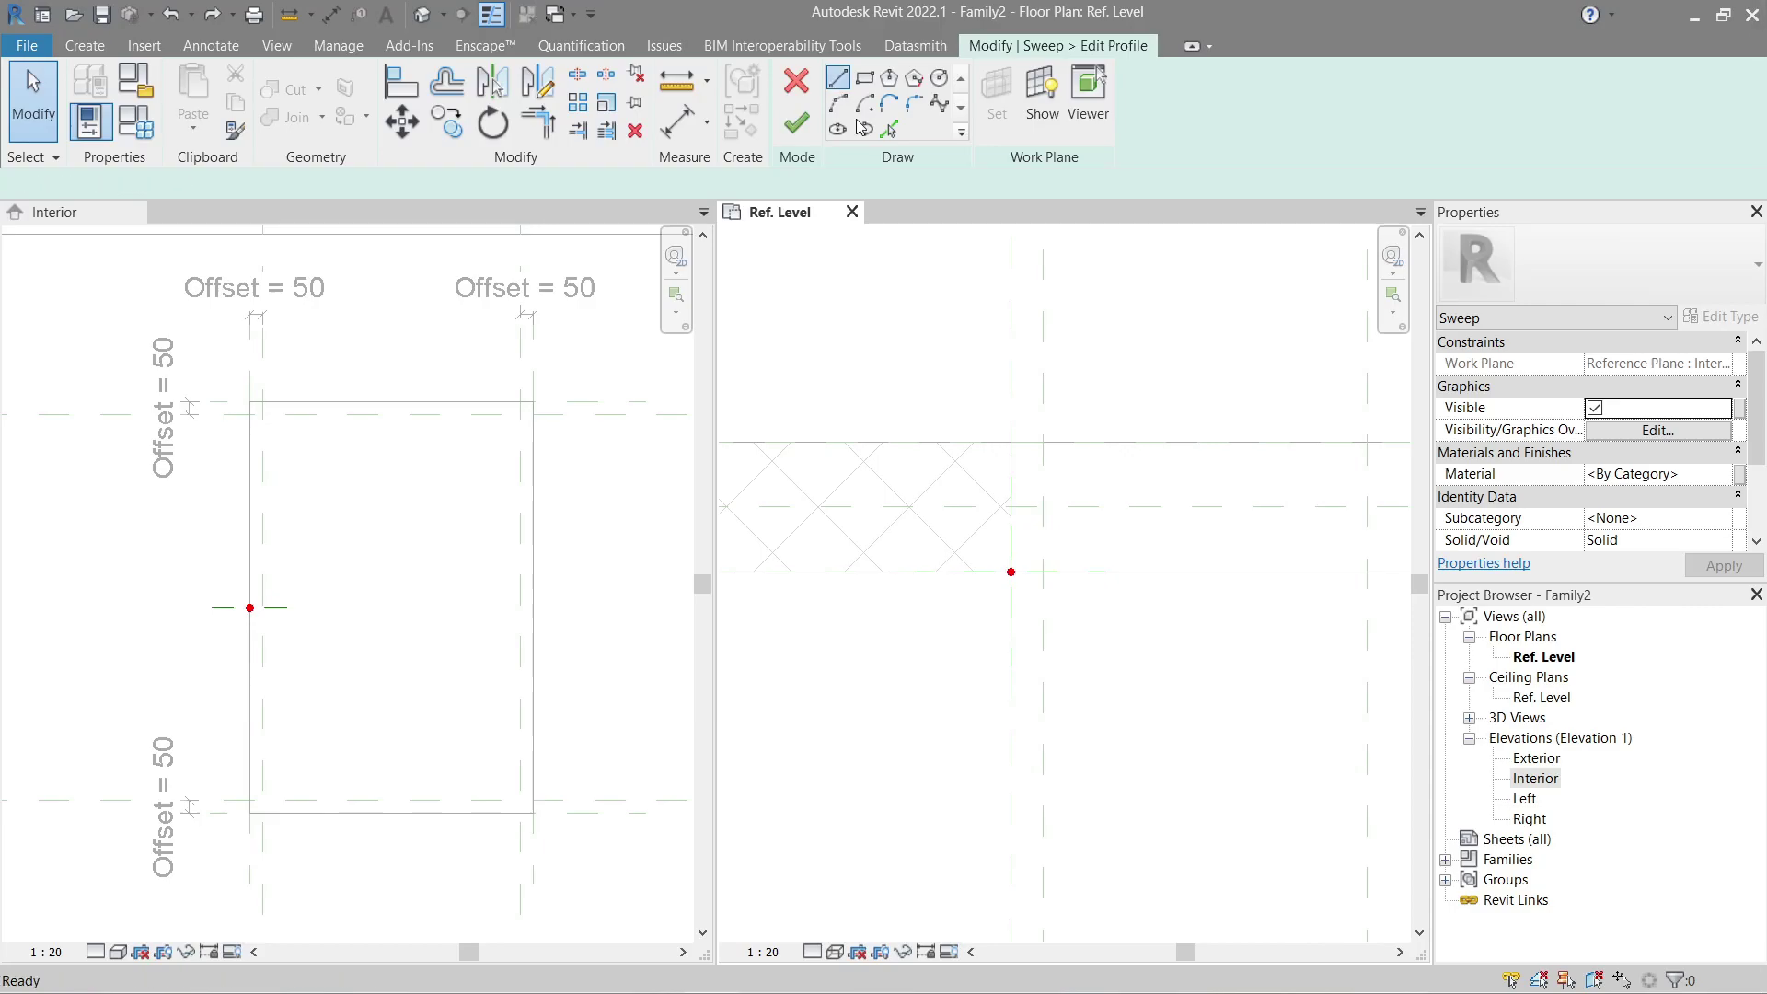
{"action": "left_click", "coordinate": [838, 77]}
{"action": "left_click", "coordinate": [1010, 442]}
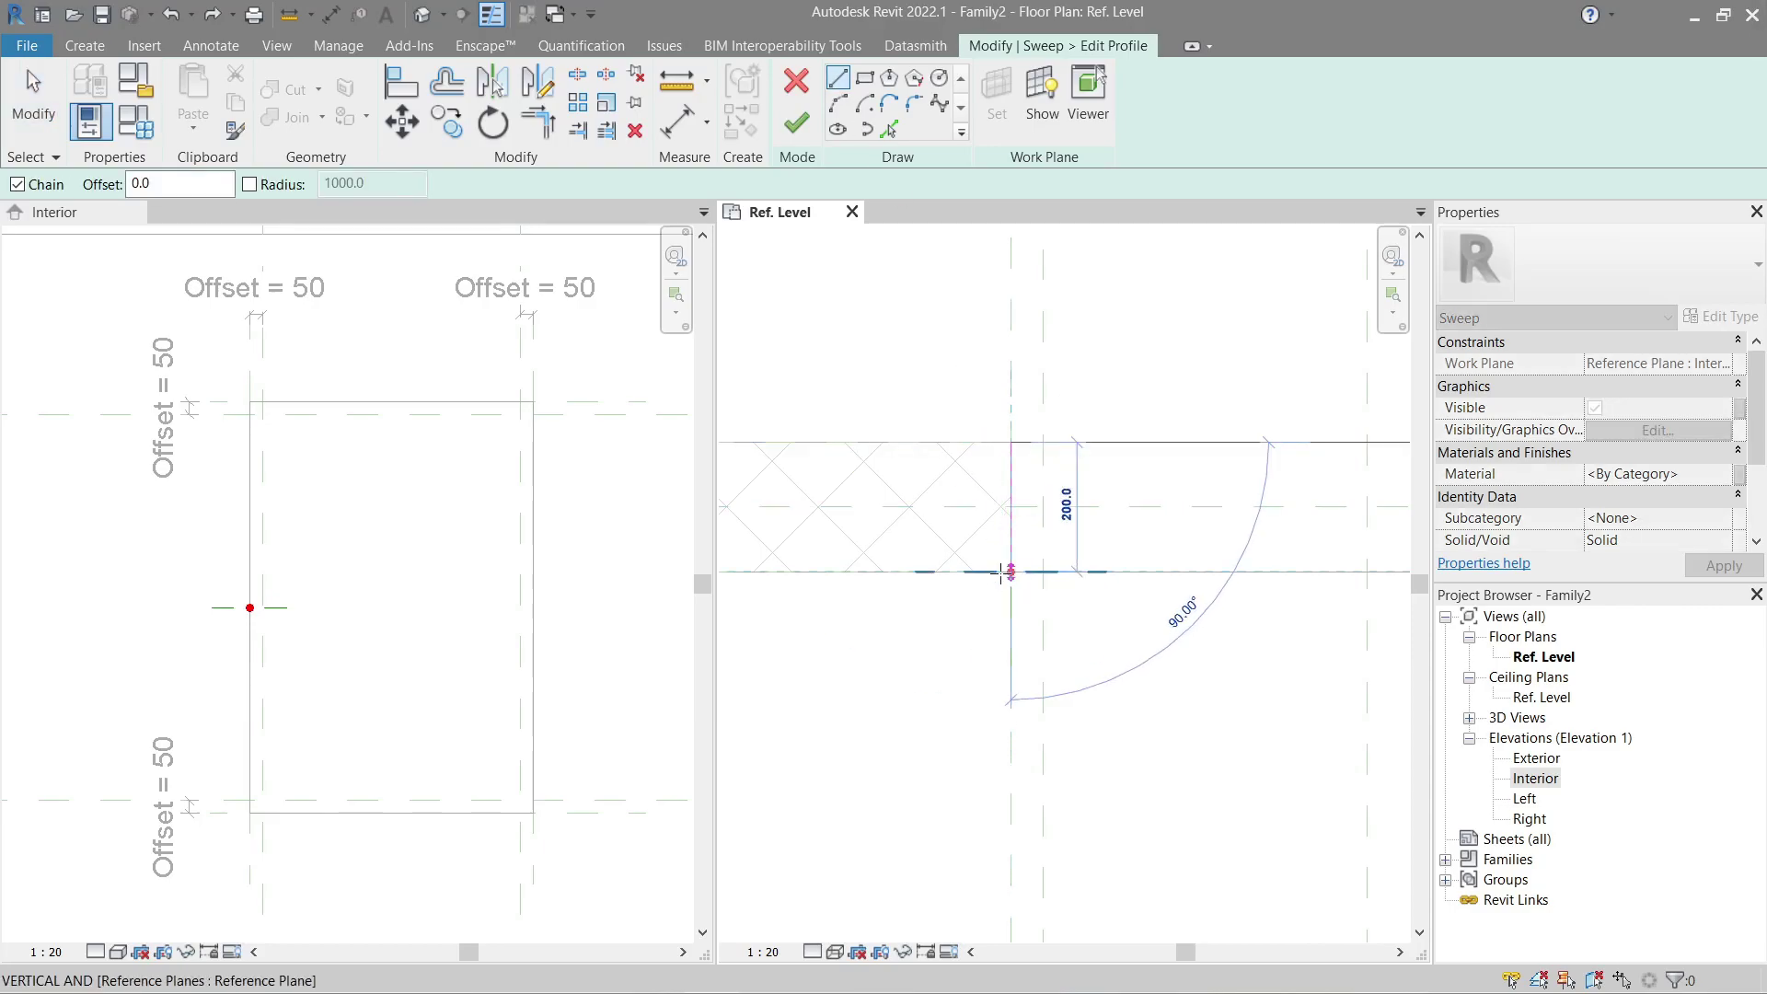
{"action": "left_click", "coordinate": [1011, 572]}
Step: Continue the profile with an 80 mm line along the interior wall face, running left away from the opening
{"action": "scroll", "coordinate": [948, 608], "scroll_direction": "up", "scroll_amount": 2}
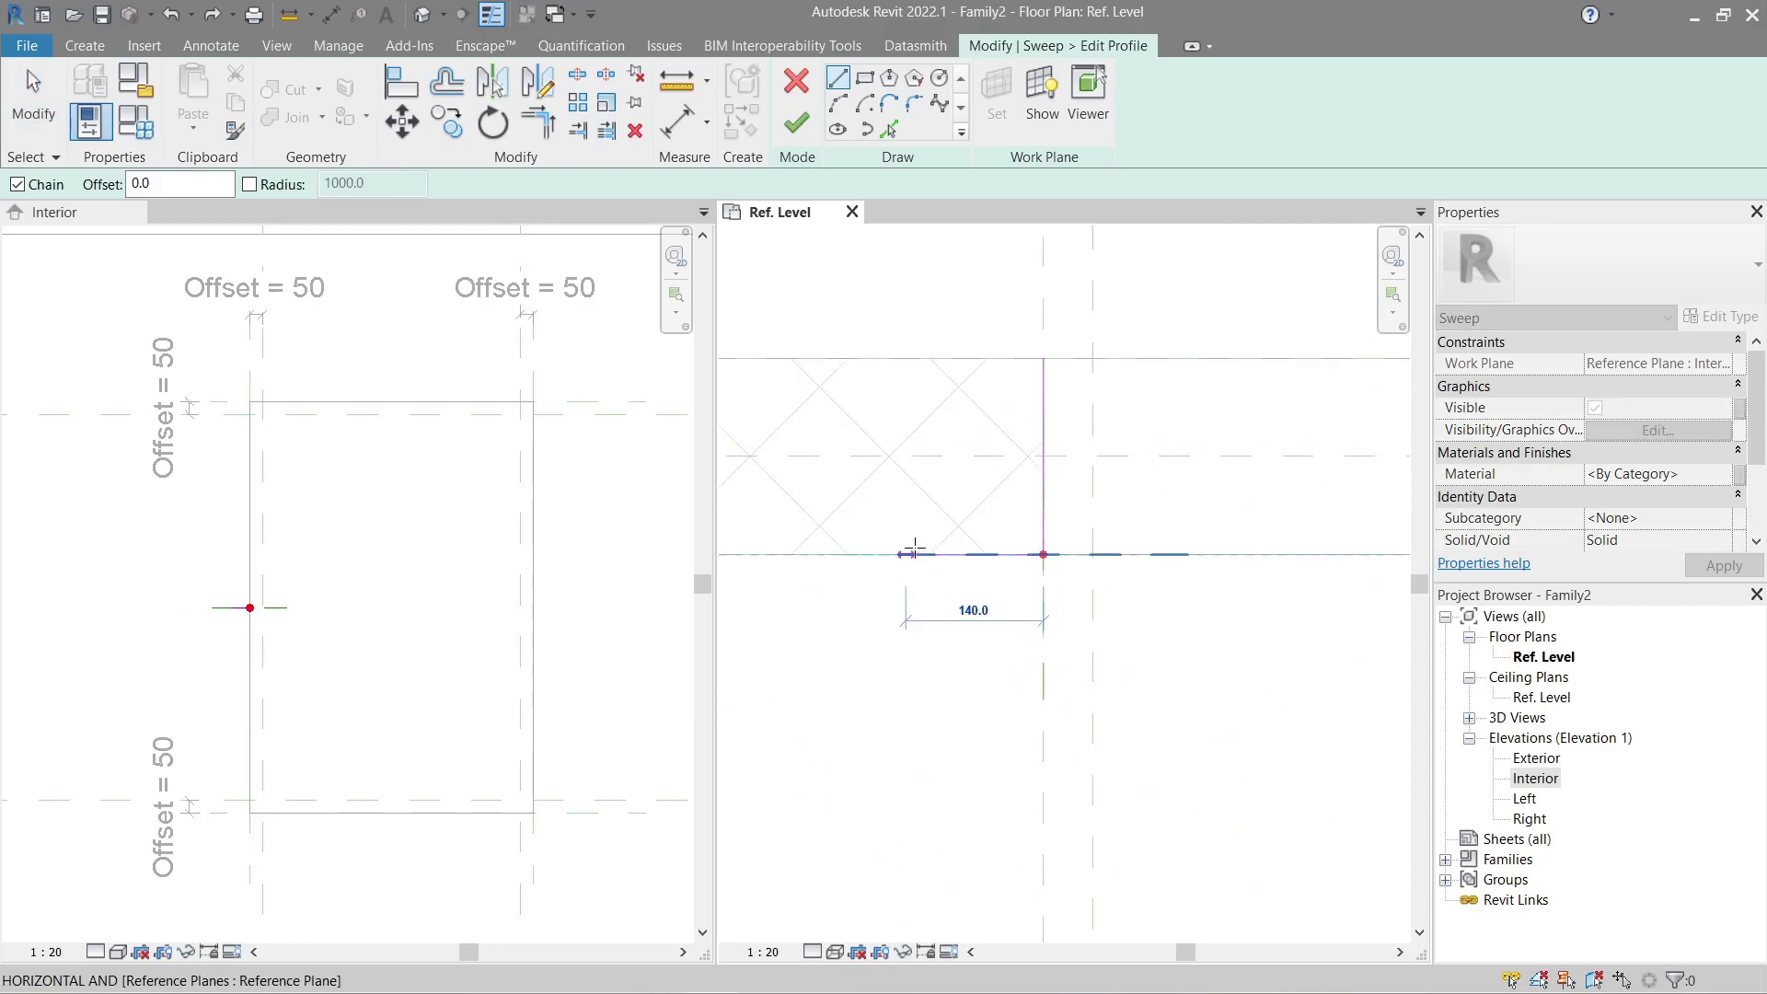
{"action": "type", "text": "8"}
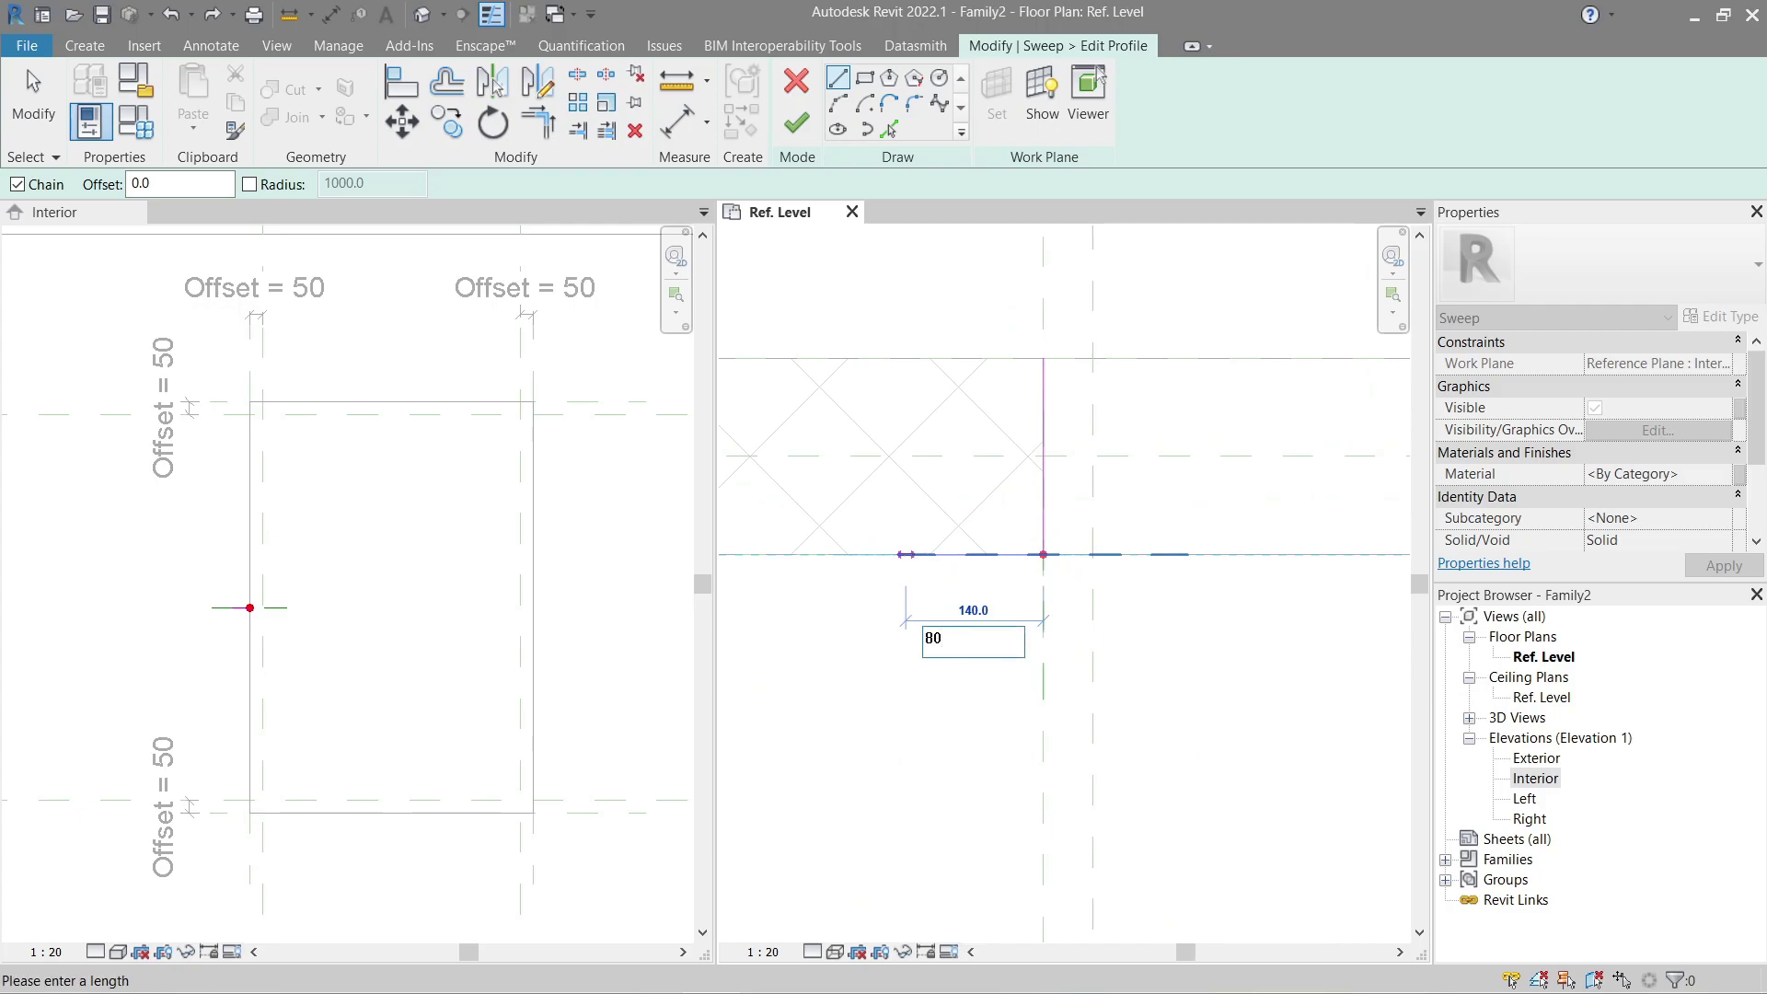
{"action": "type", "text": "0"}
{"action": "key", "text": "Return"}
{"action": "scroll", "coordinate": [981, 573], "scroll_direction": "up", "scroll_amount": 2}
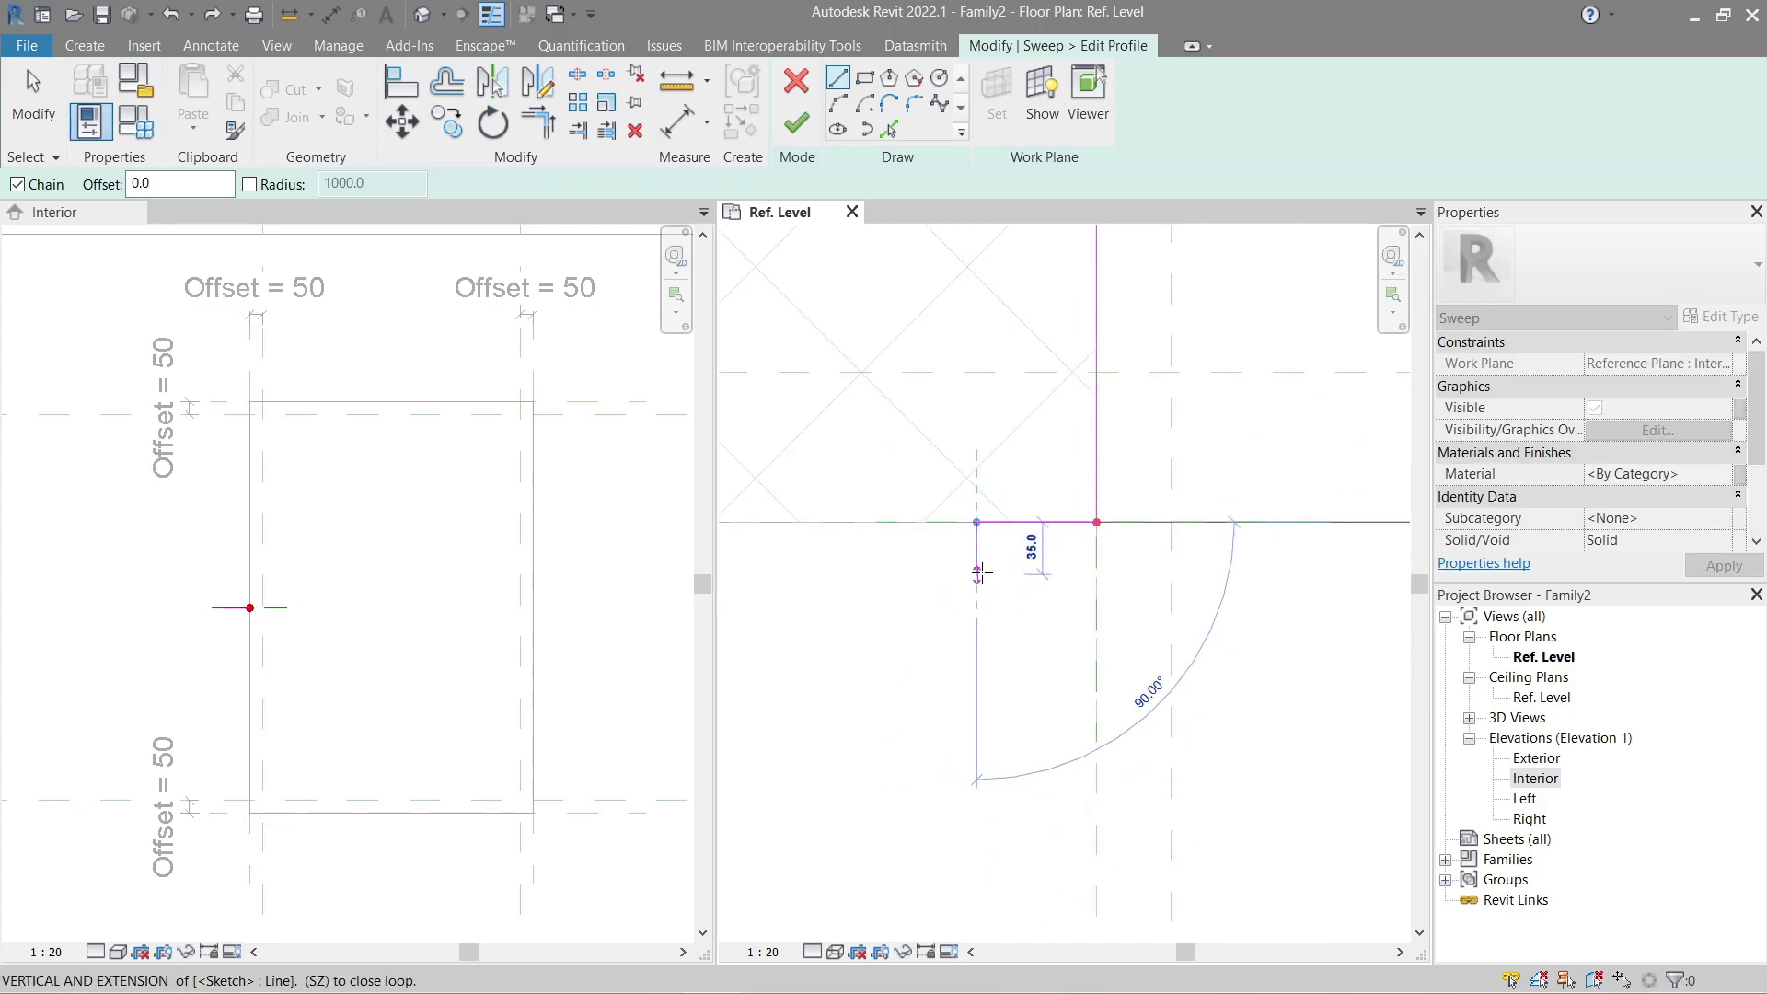
Step: Continue the profile 20 mm outward from the interior wall face, and run it parallel to the wall to the Left reference plane
{"action": "type", "text": "20"}
{"action": "key", "text": "Return"}
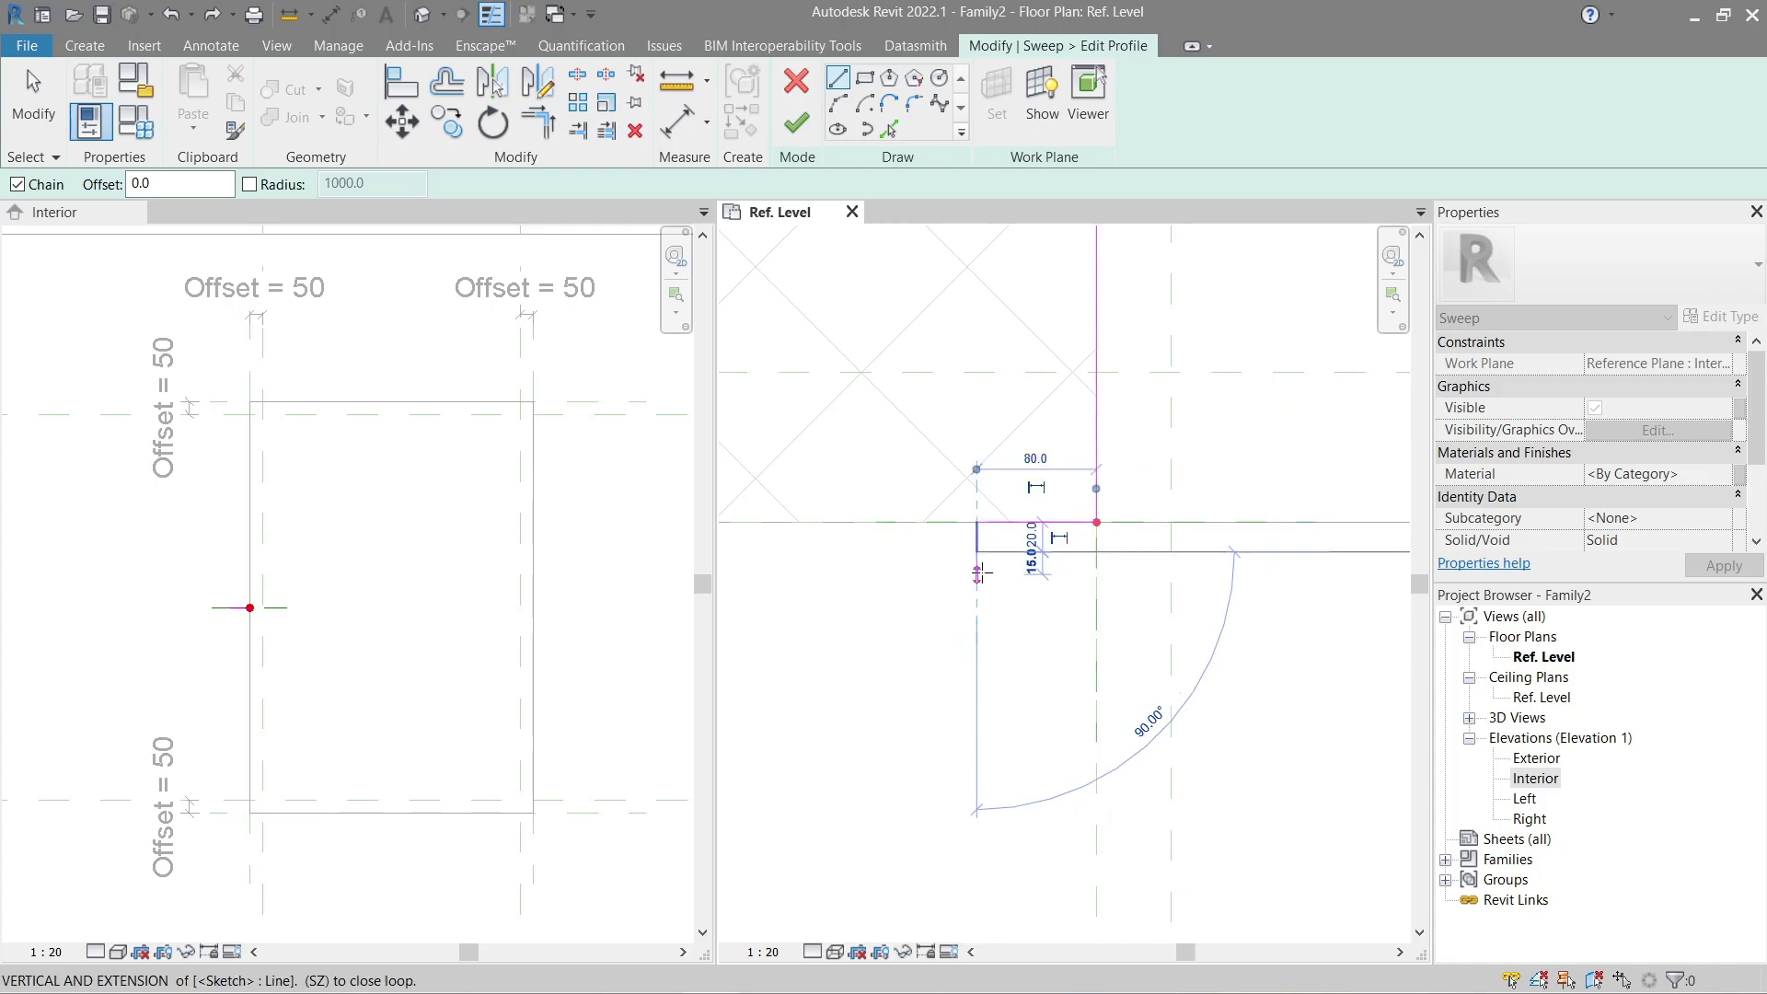
{"action": "left_click", "coordinate": [1095, 552]}
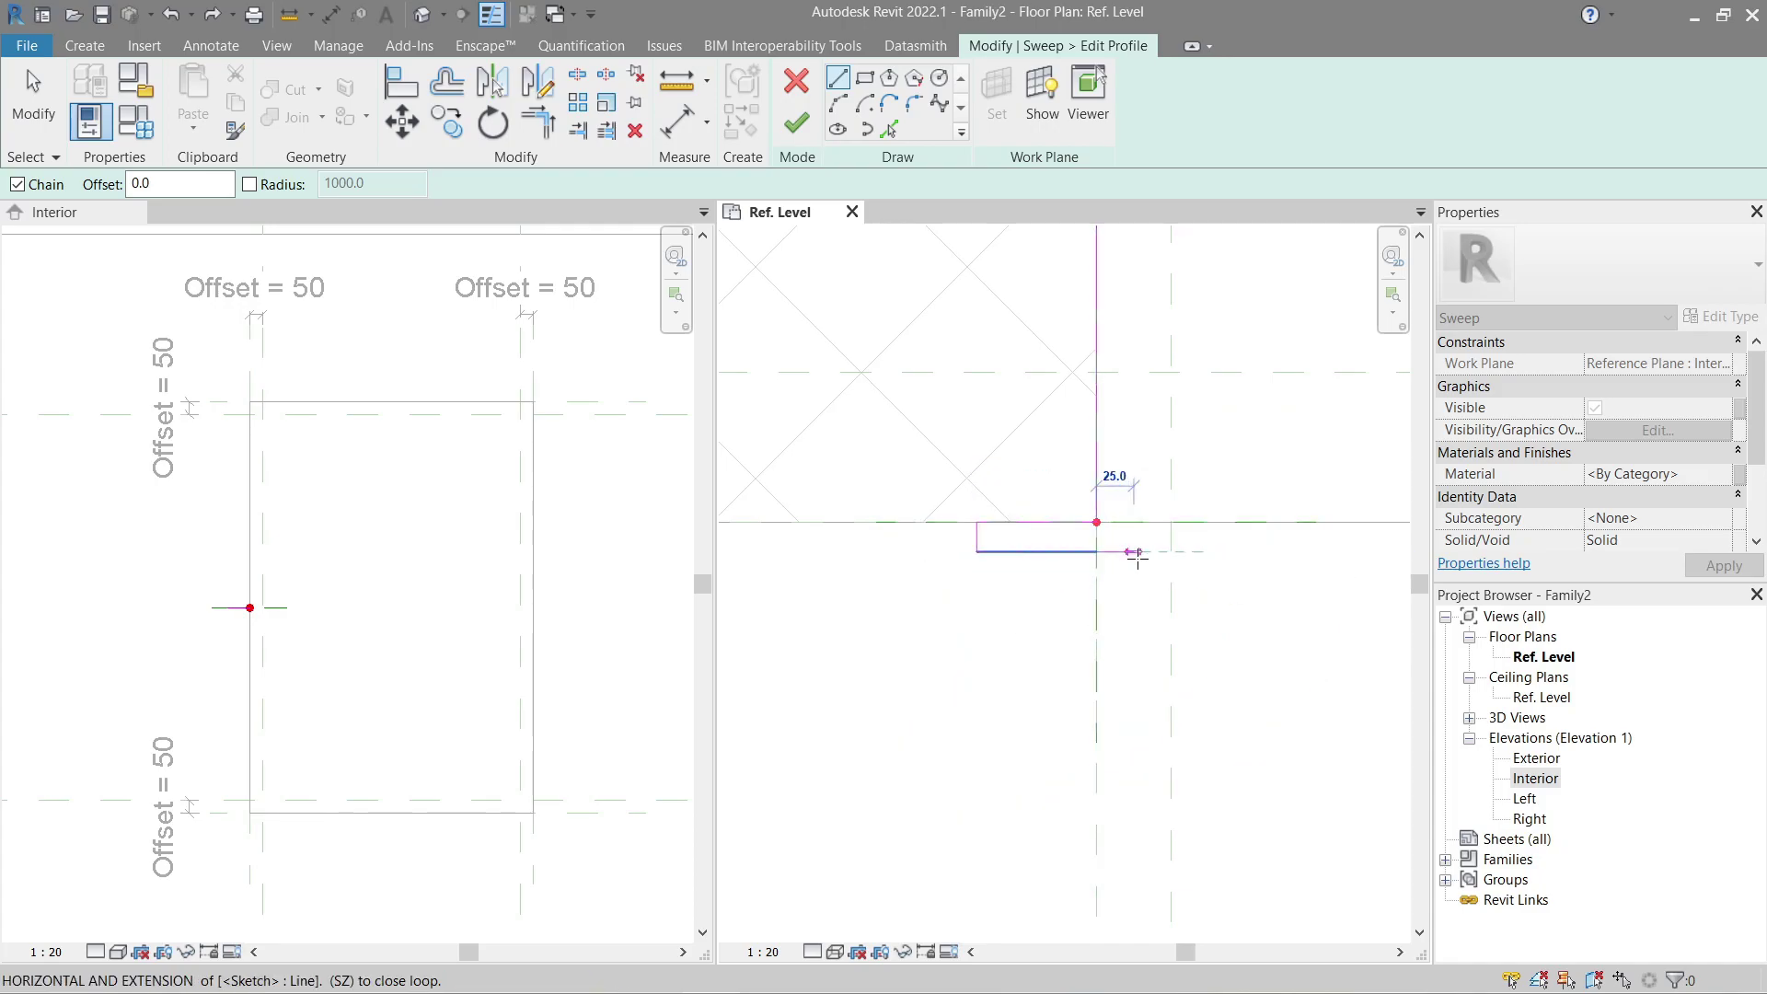
{"action": "middle_click_drag", "start_coordinate": [1156, 552], "coordinate": [1117, 859]}
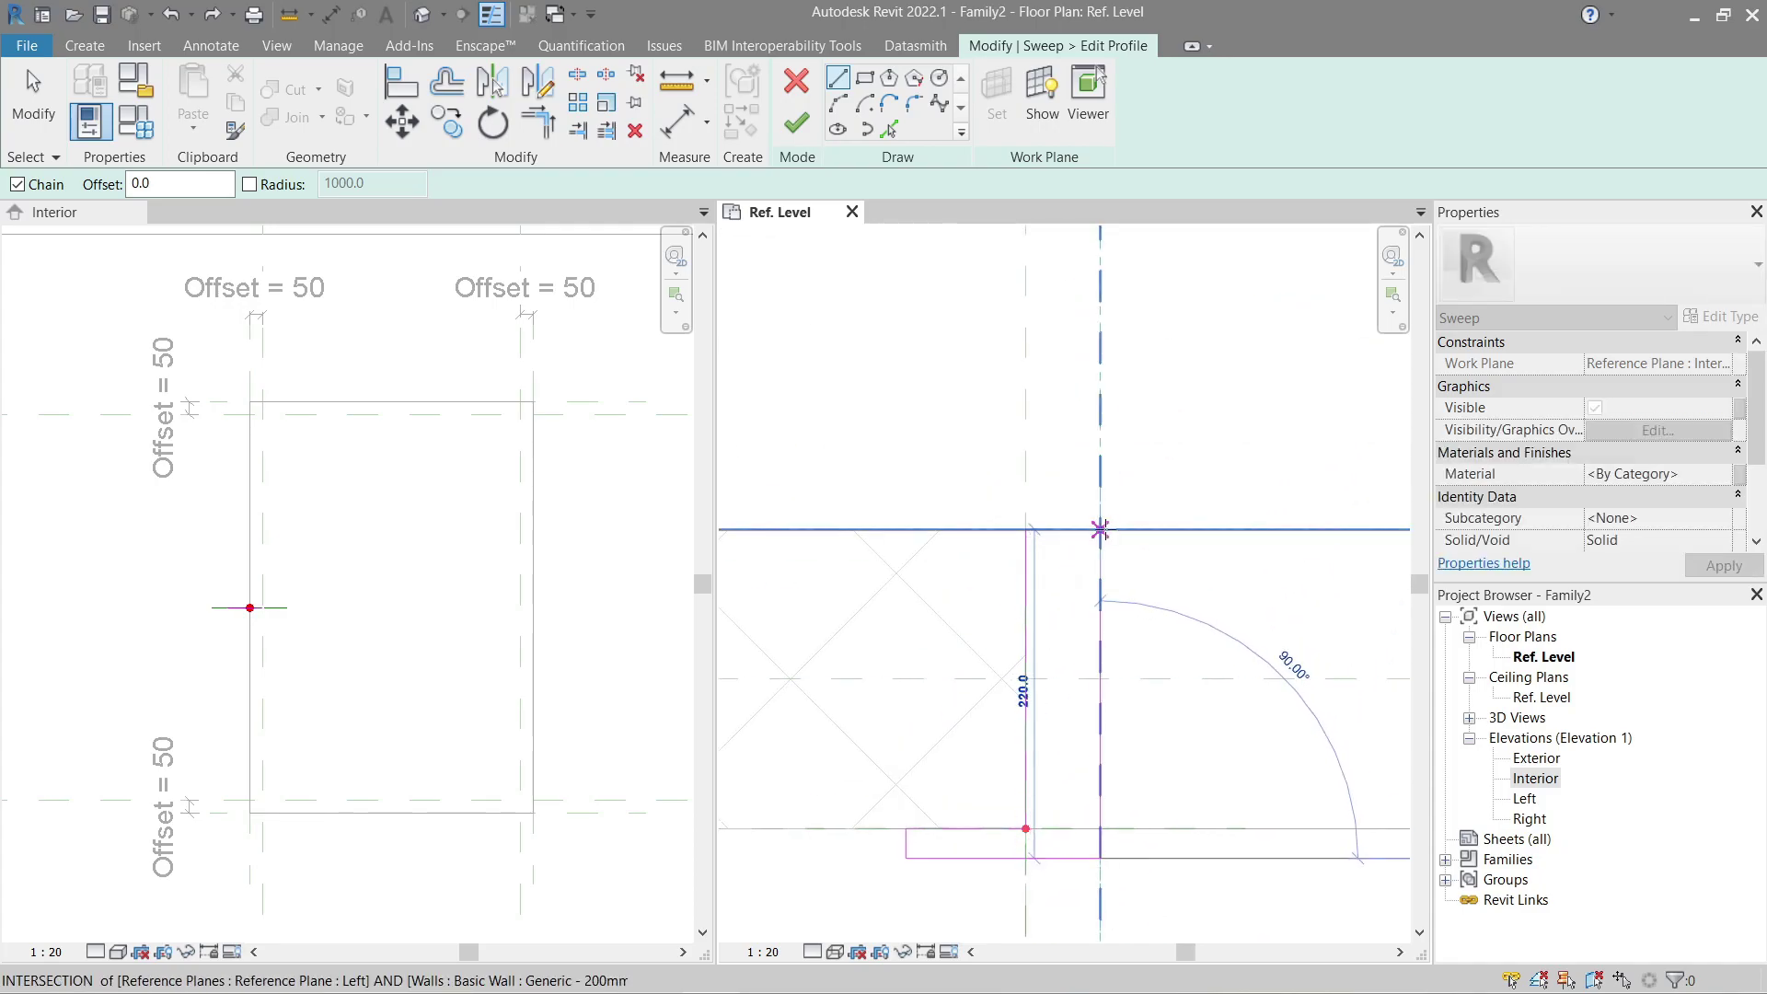
Step: Run the profile along the Left reference plane to the exterior wall face and extend it 20 mm beyond that face
{"action": "left_click", "coordinate": [1100, 530]}
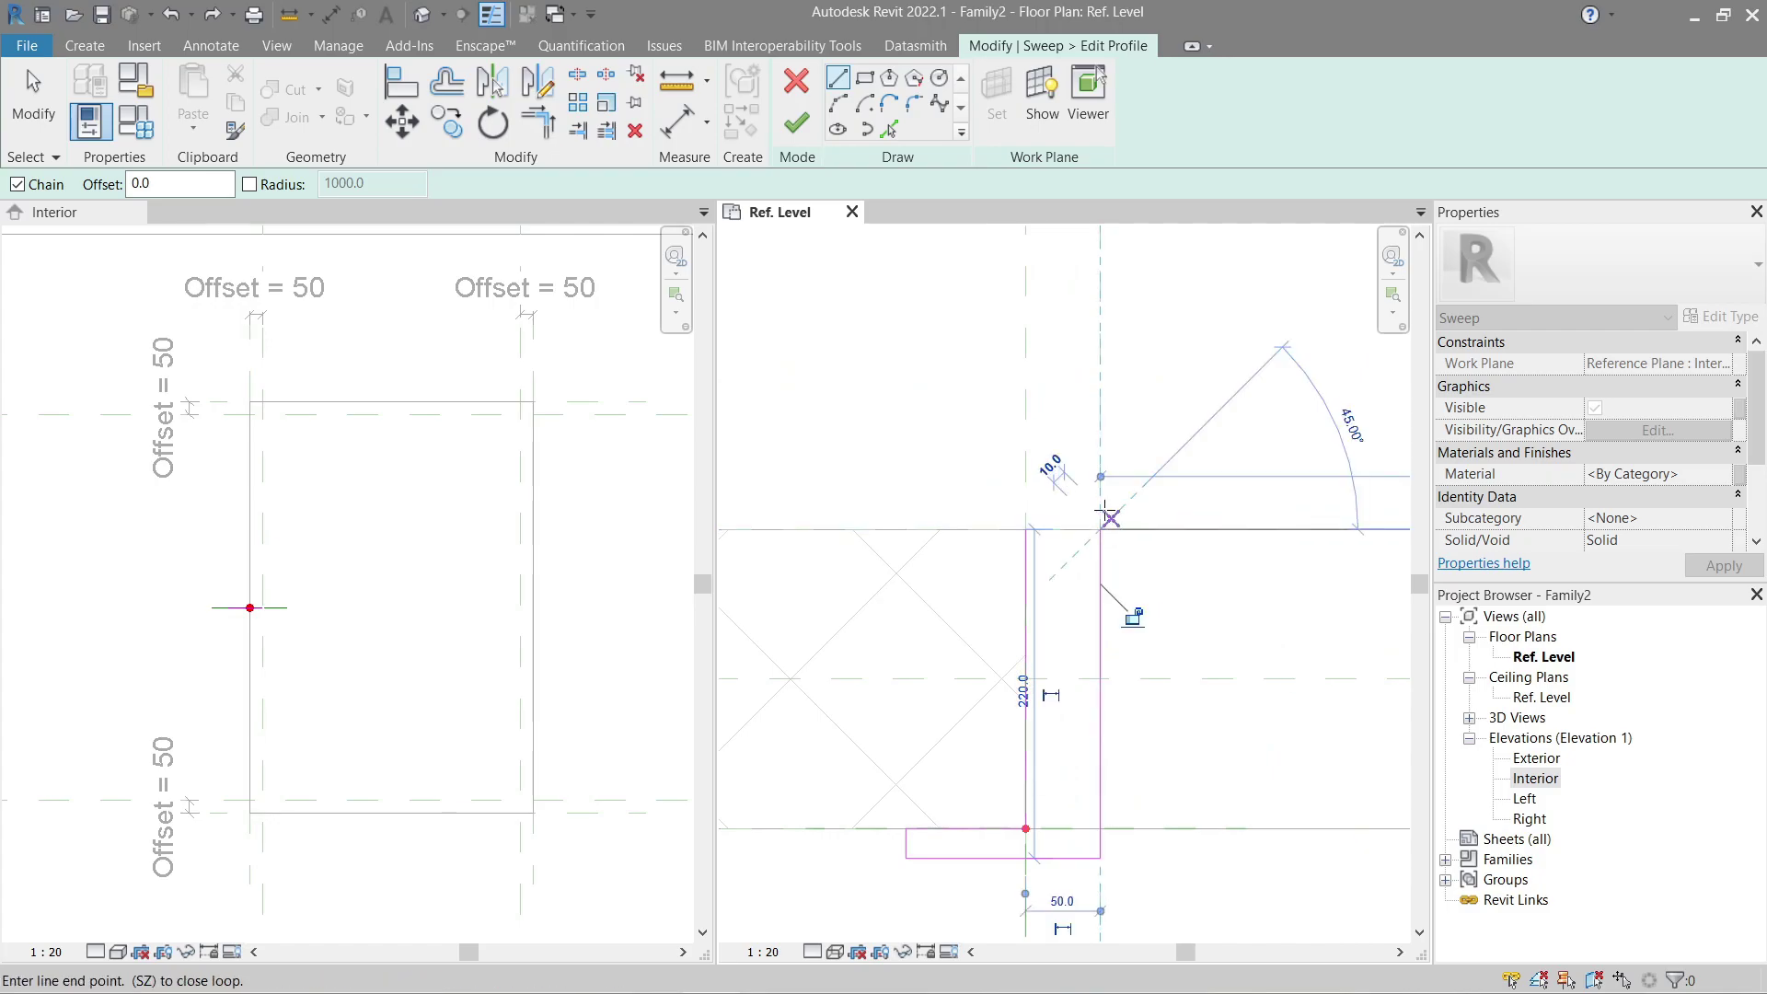
{"action": "type", "text": "20"}
{"action": "key", "text": "Return"}
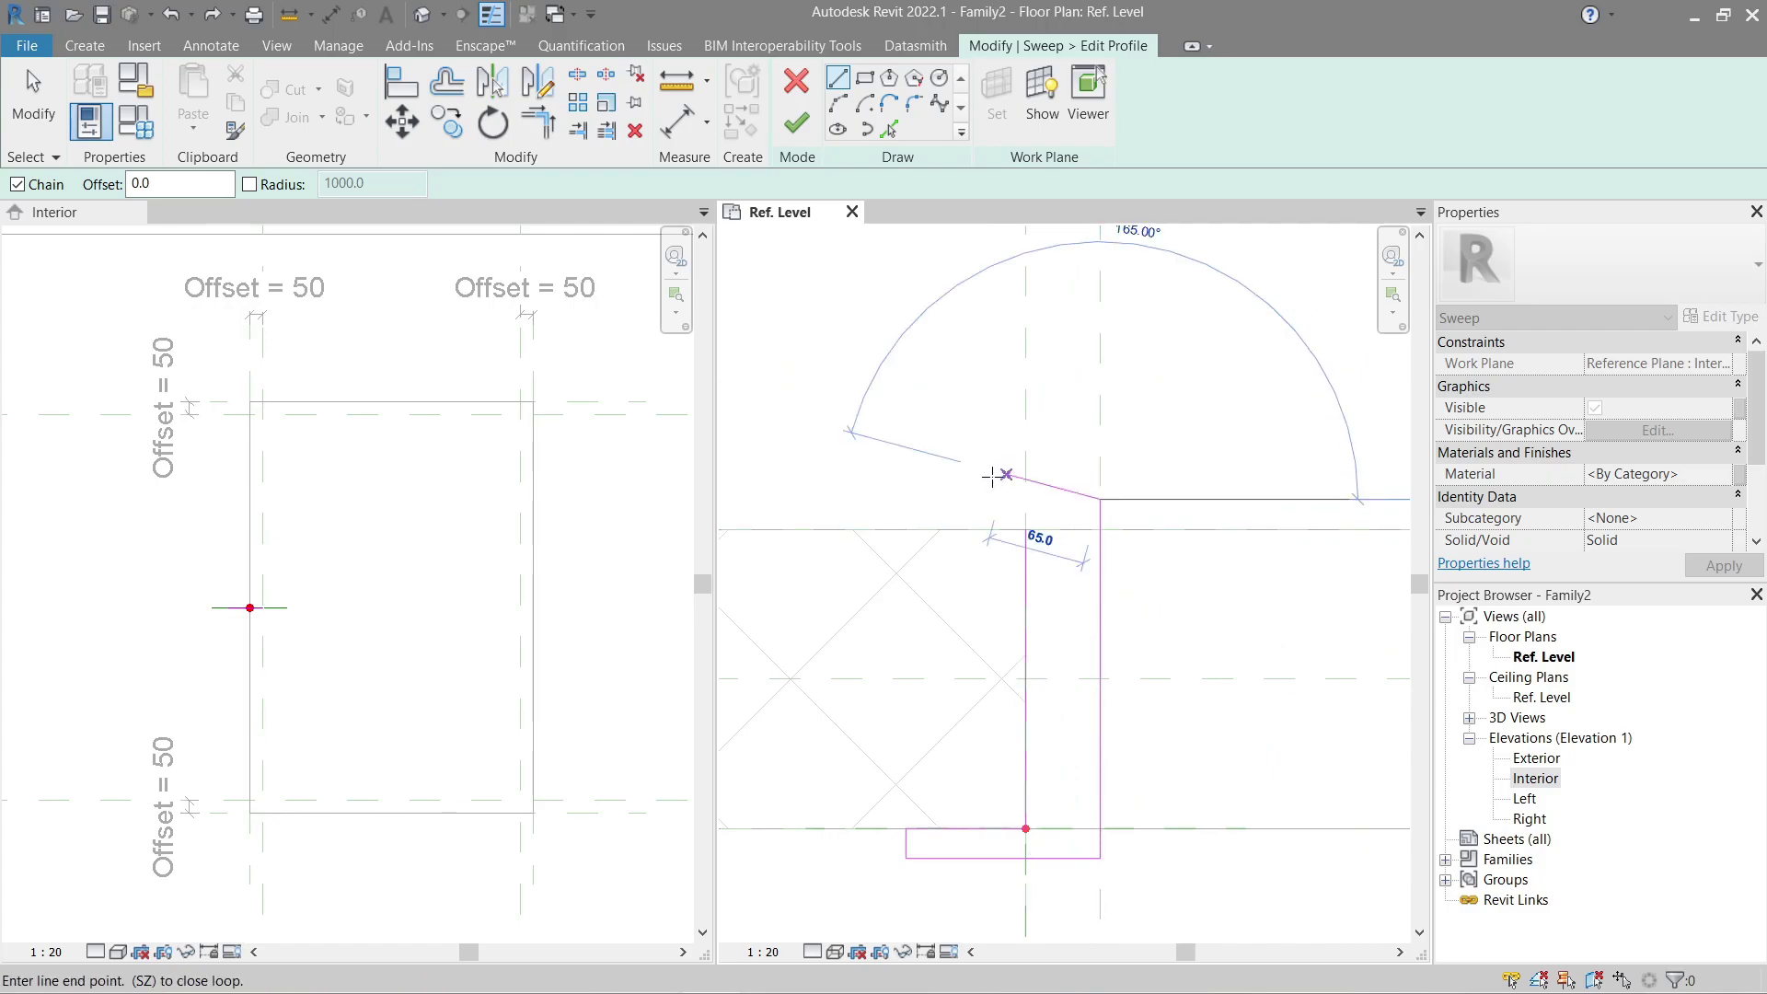
Step: Close the profile with an exterior flange matching the interior one, returning along the exterior wall face to the opening's edge
{"action": "left_click", "coordinate": [906, 499]}
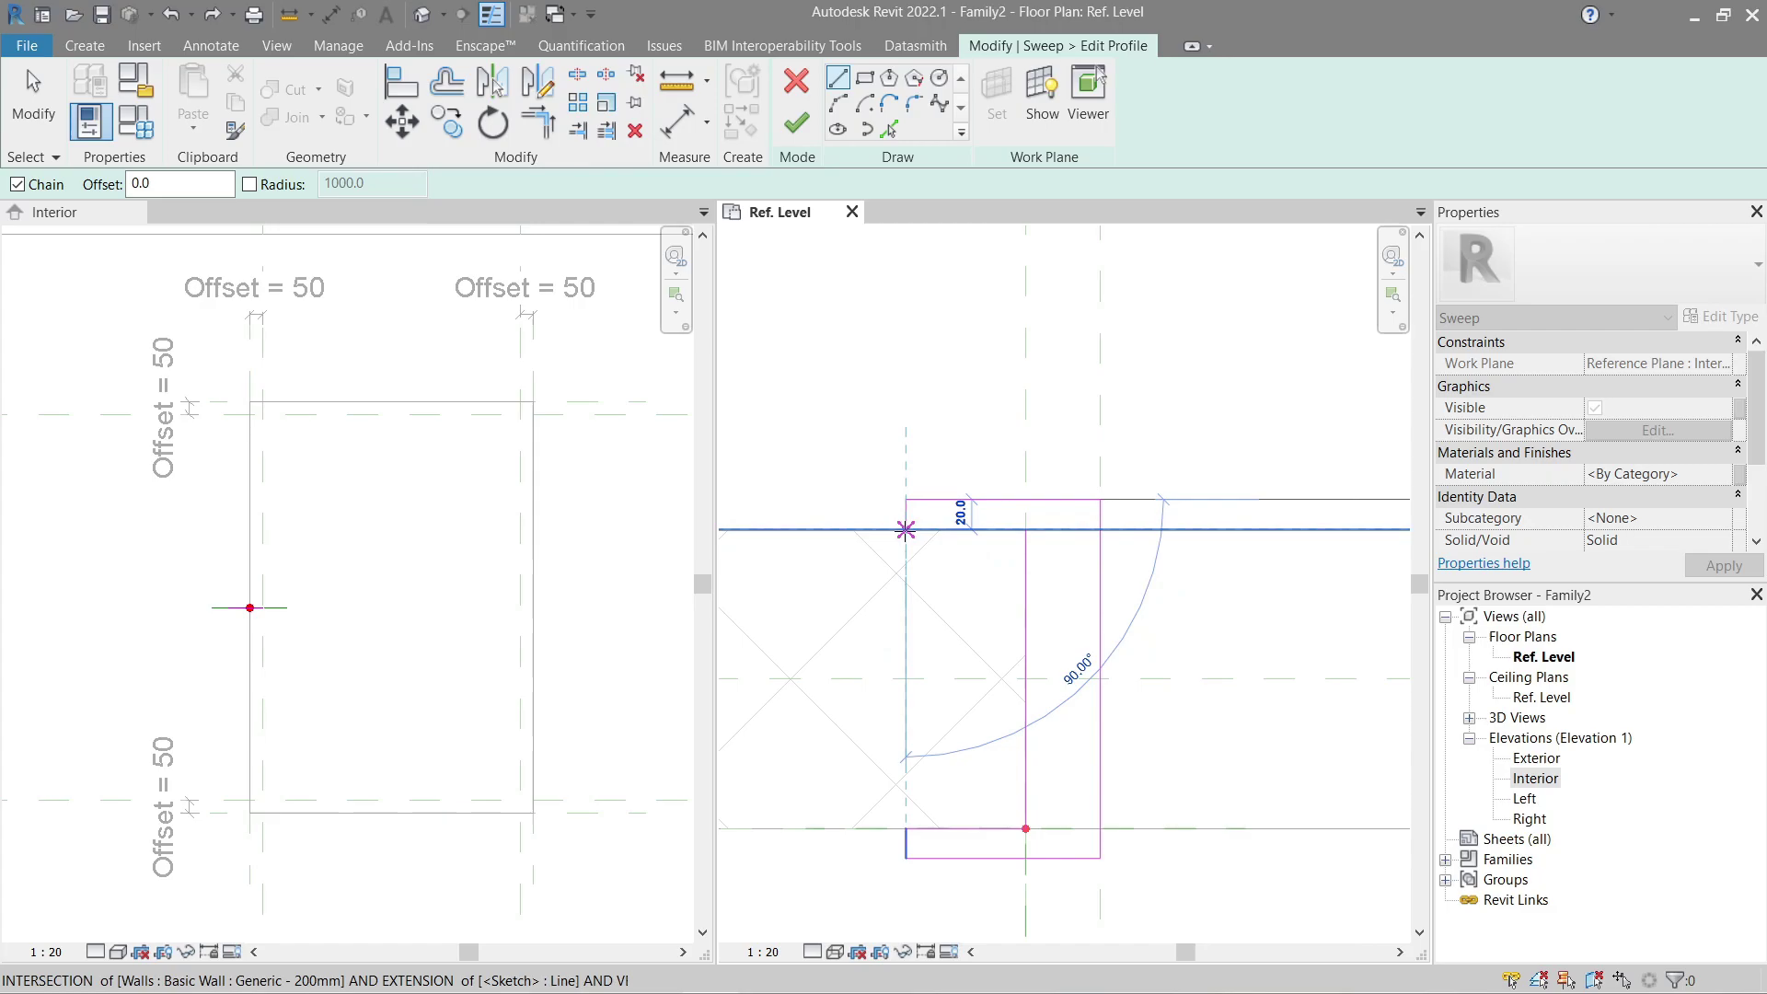
{"action": "left_click", "coordinate": [906, 529]}
{"action": "left_click", "coordinate": [1025, 529]}
{"action": "key", "text": "Escape"}
{"action": "scroll", "coordinate": [1141, 525], "scroll_direction": "down", "scroll_amount": 2}
{"action": "middle_click_drag", "start_coordinate": [1145, 556], "coordinate": [1119, 519]}
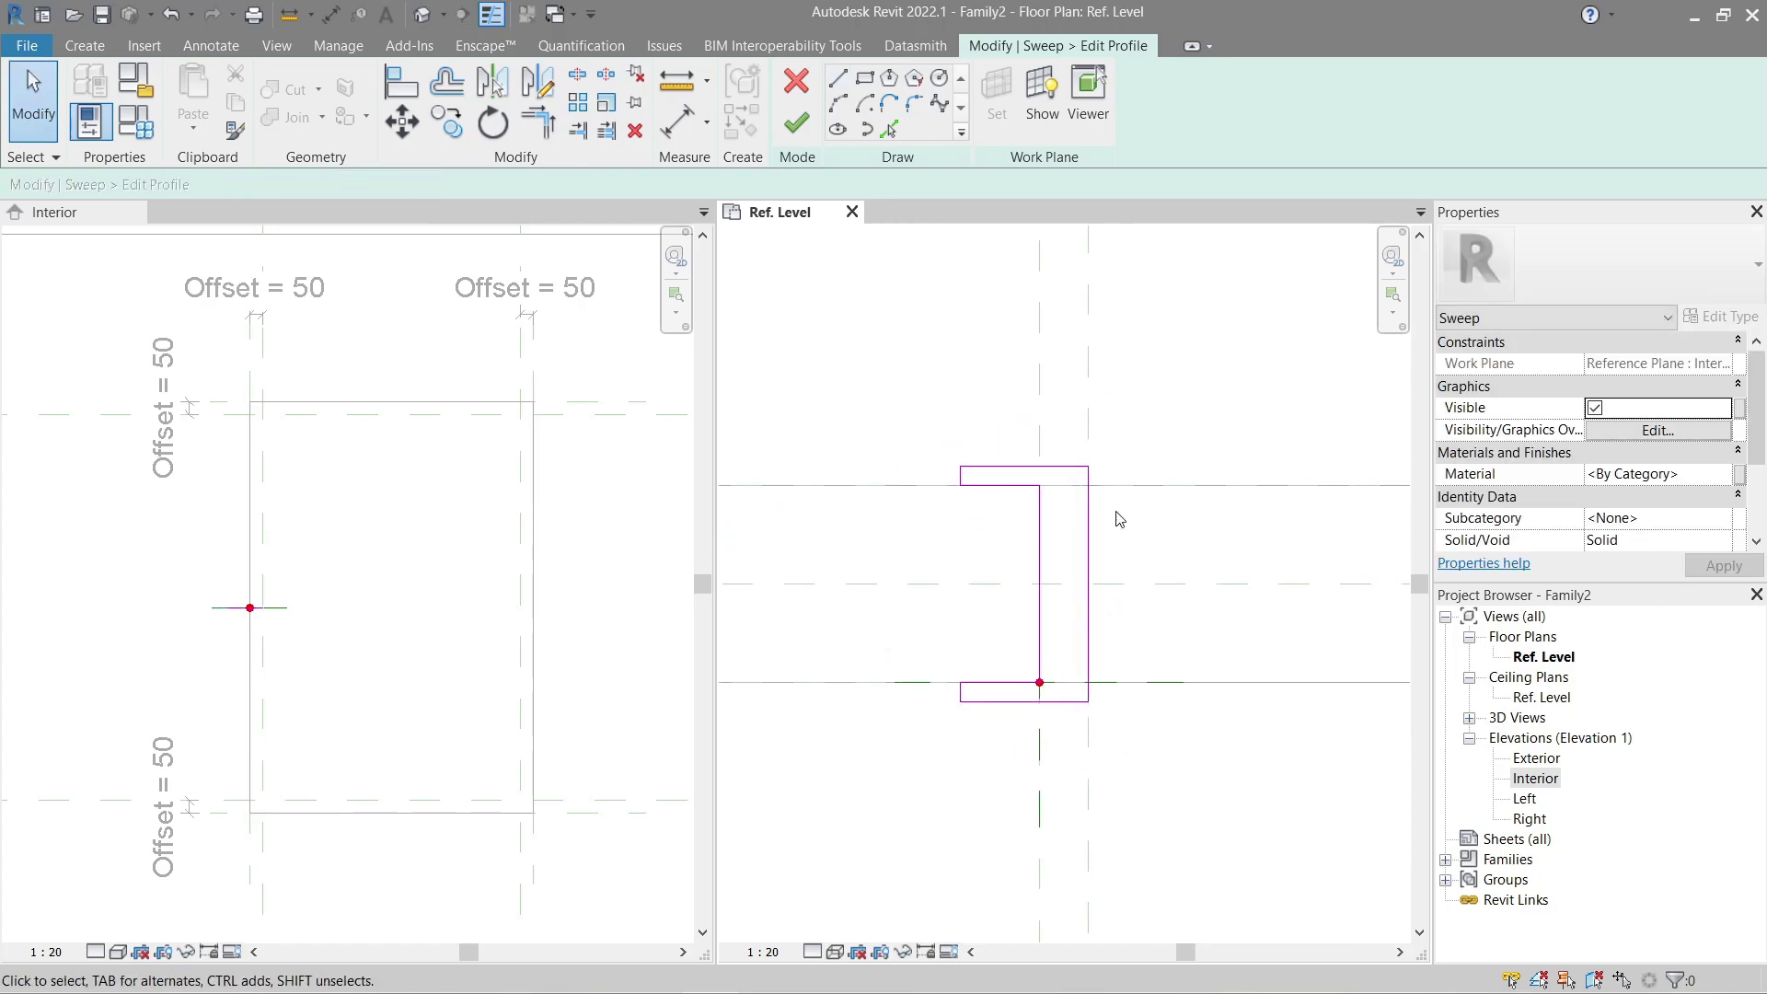
{"action": "scroll", "coordinate": [1033, 544], "scroll_direction": "up", "scroll_amount": 2}
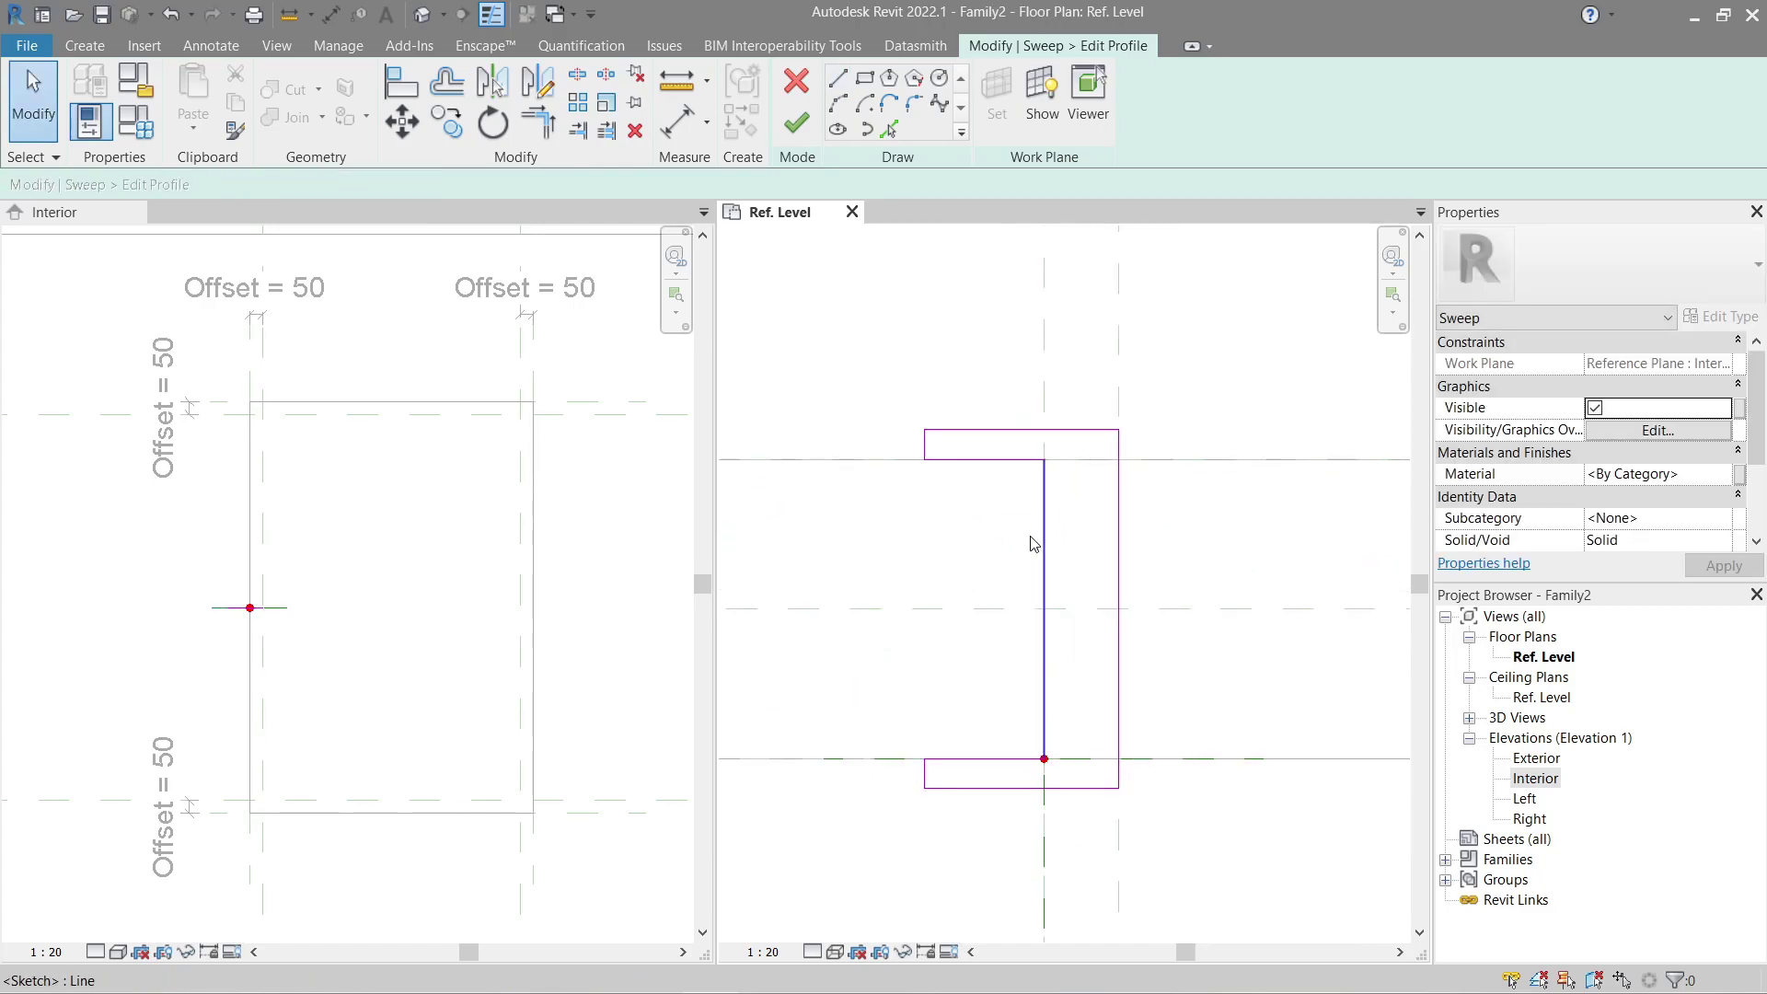
Step: Dimension the exterior flange's thickness between the exterior wall face and the flange's outer line
{"action": "scroll", "coordinate": [1032, 543], "scroll_direction": "down", "scroll_amount": 2}
{"action": "key", "text": "d"}
{"action": "key", "text": "i"}
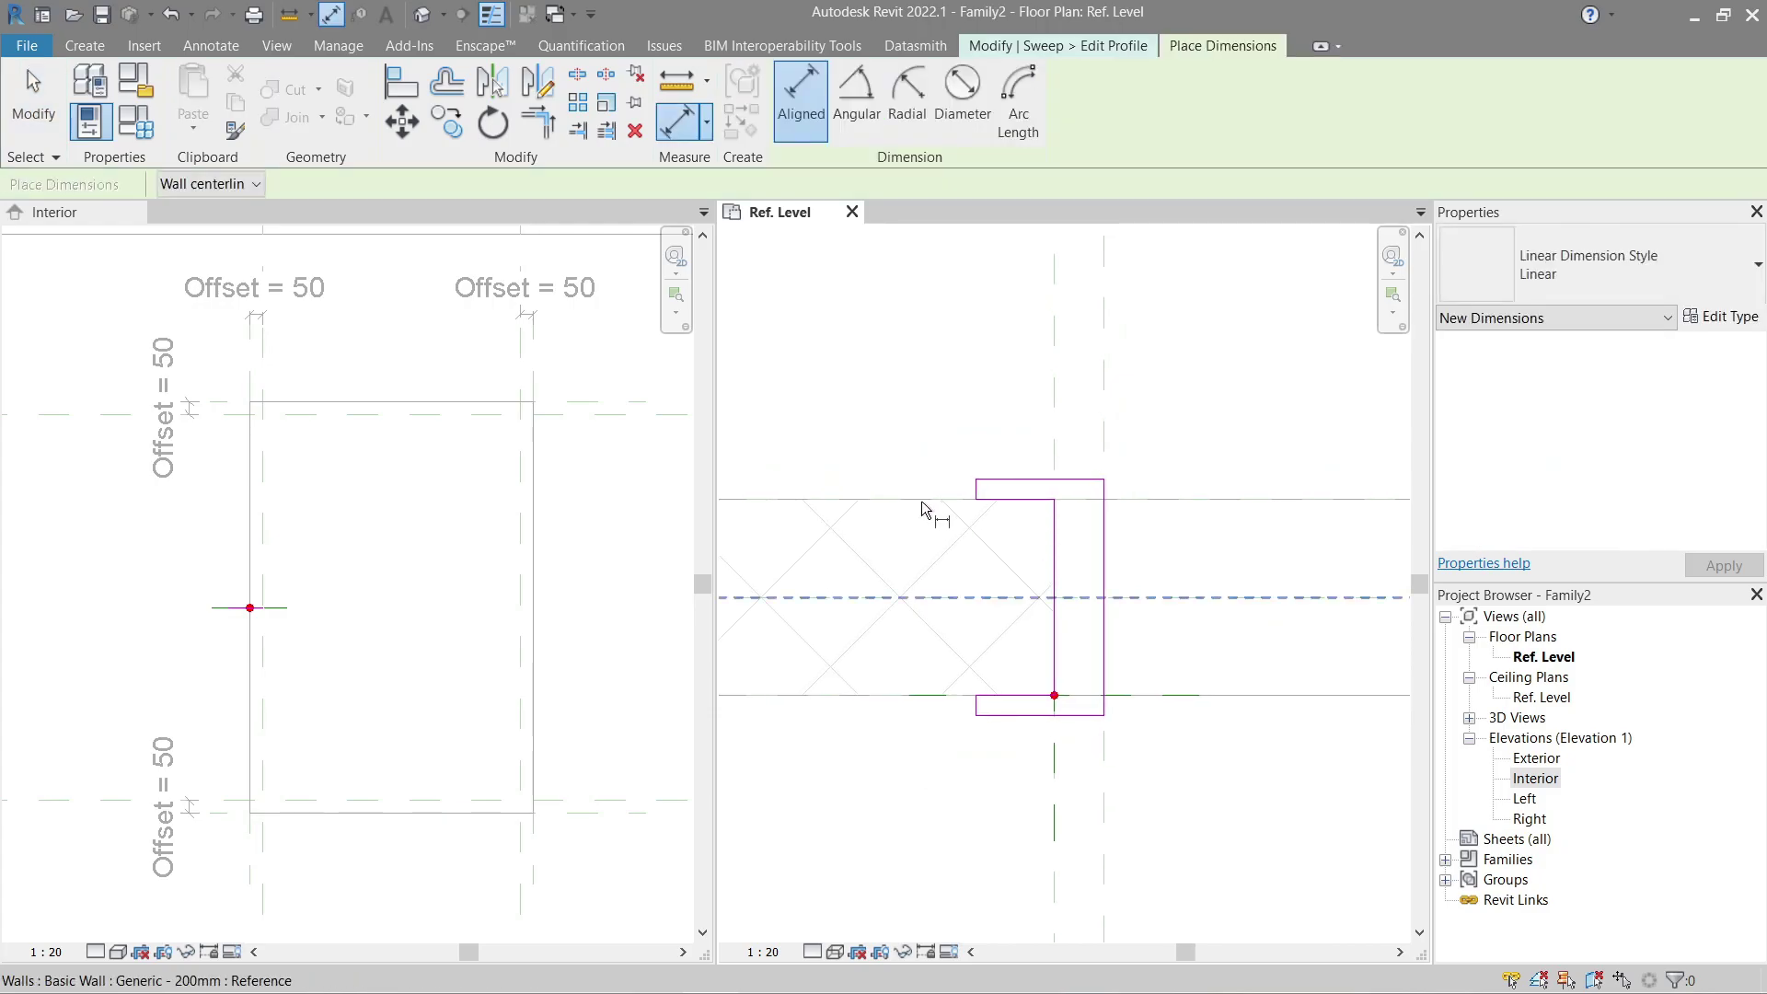
{"action": "left_click", "coordinate": [918, 500]}
{"action": "left_click", "coordinate": [1014, 481]}
{"action": "scroll", "coordinate": [1013, 480], "scroll_direction": "down", "scroll_amount": 3}
{"action": "left_click", "coordinate": [939, 415]}
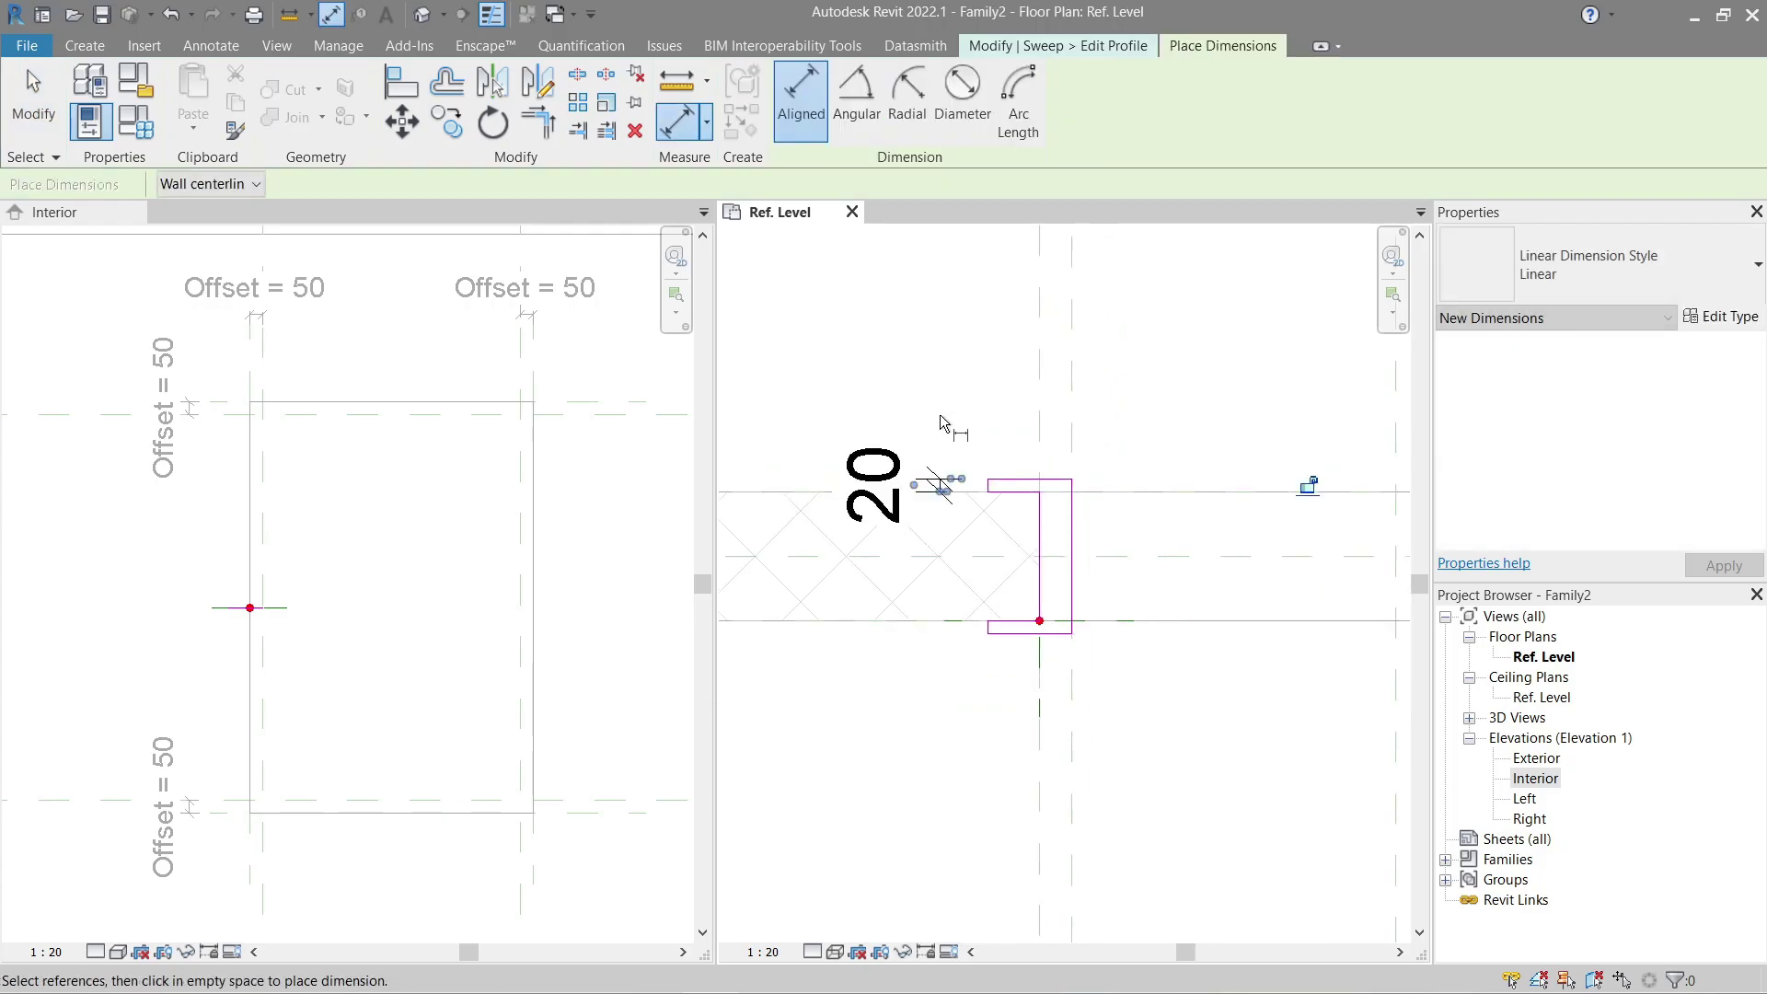
Step: Dimension the interior flange's thickness between the interior wall face and the flange's outer line
{"action": "scroll", "coordinate": [940, 420], "scroll_direction": "down", "scroll_amount": 2}
{"action": "scroll", "coordinate": [907, 594], "scroll_direction": "up", "scroll_amount": 2}
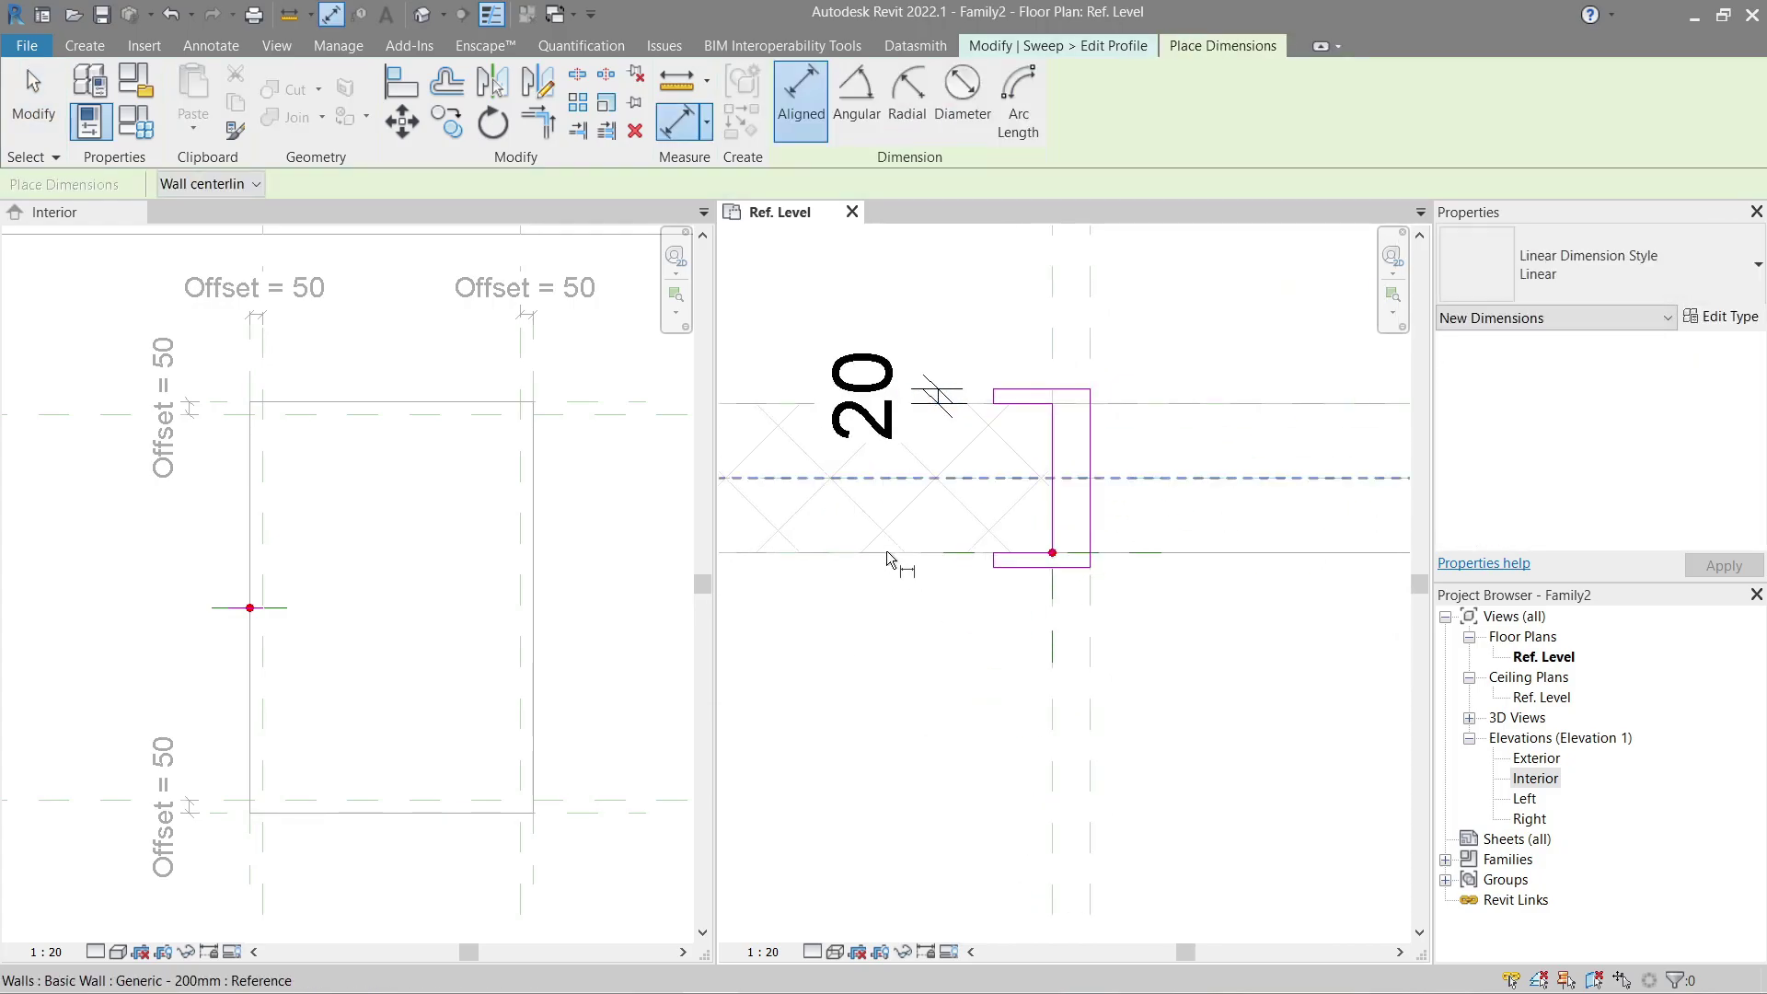
{"action": "left_click", "coordinate": [1032, 573]}
{"action": "scroll", "coordinate": [1032, 572], "scroll_direction": "down", "scroll_amount": 2}
{"action": "left_click", "coordinate": [959, 611]}
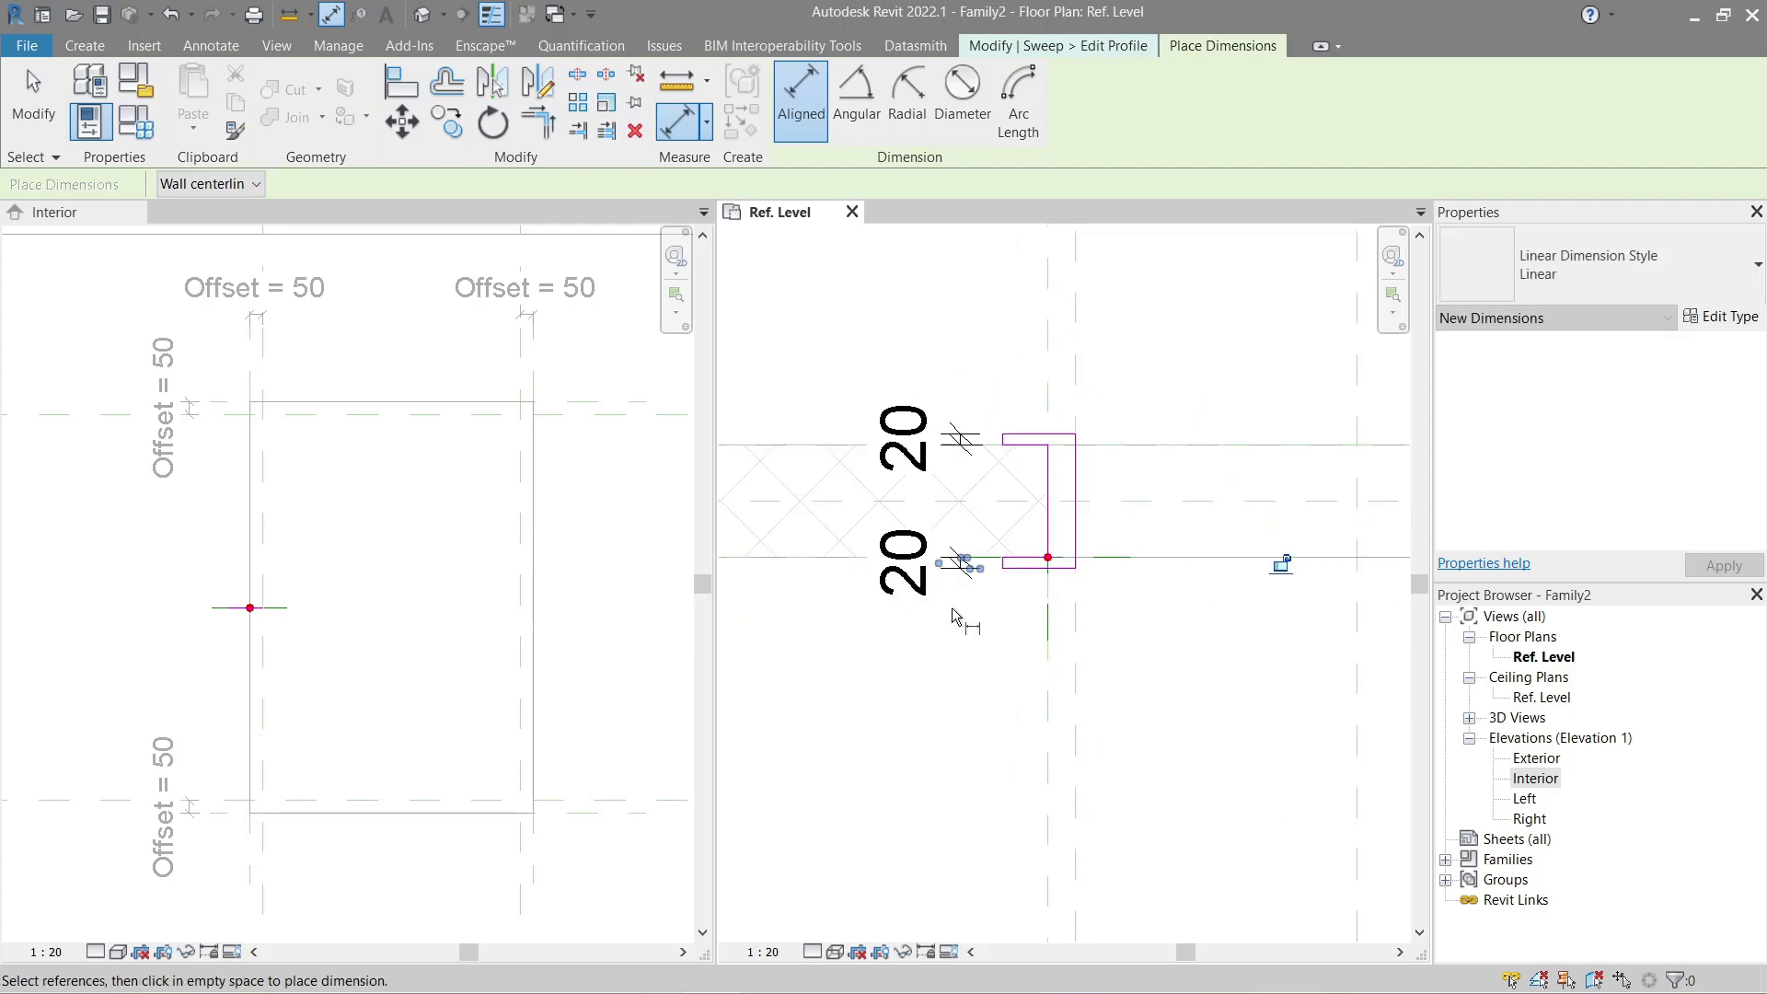
{"action": "key", "text": "Escape"}
{"action": "key", "text": "Escape"}
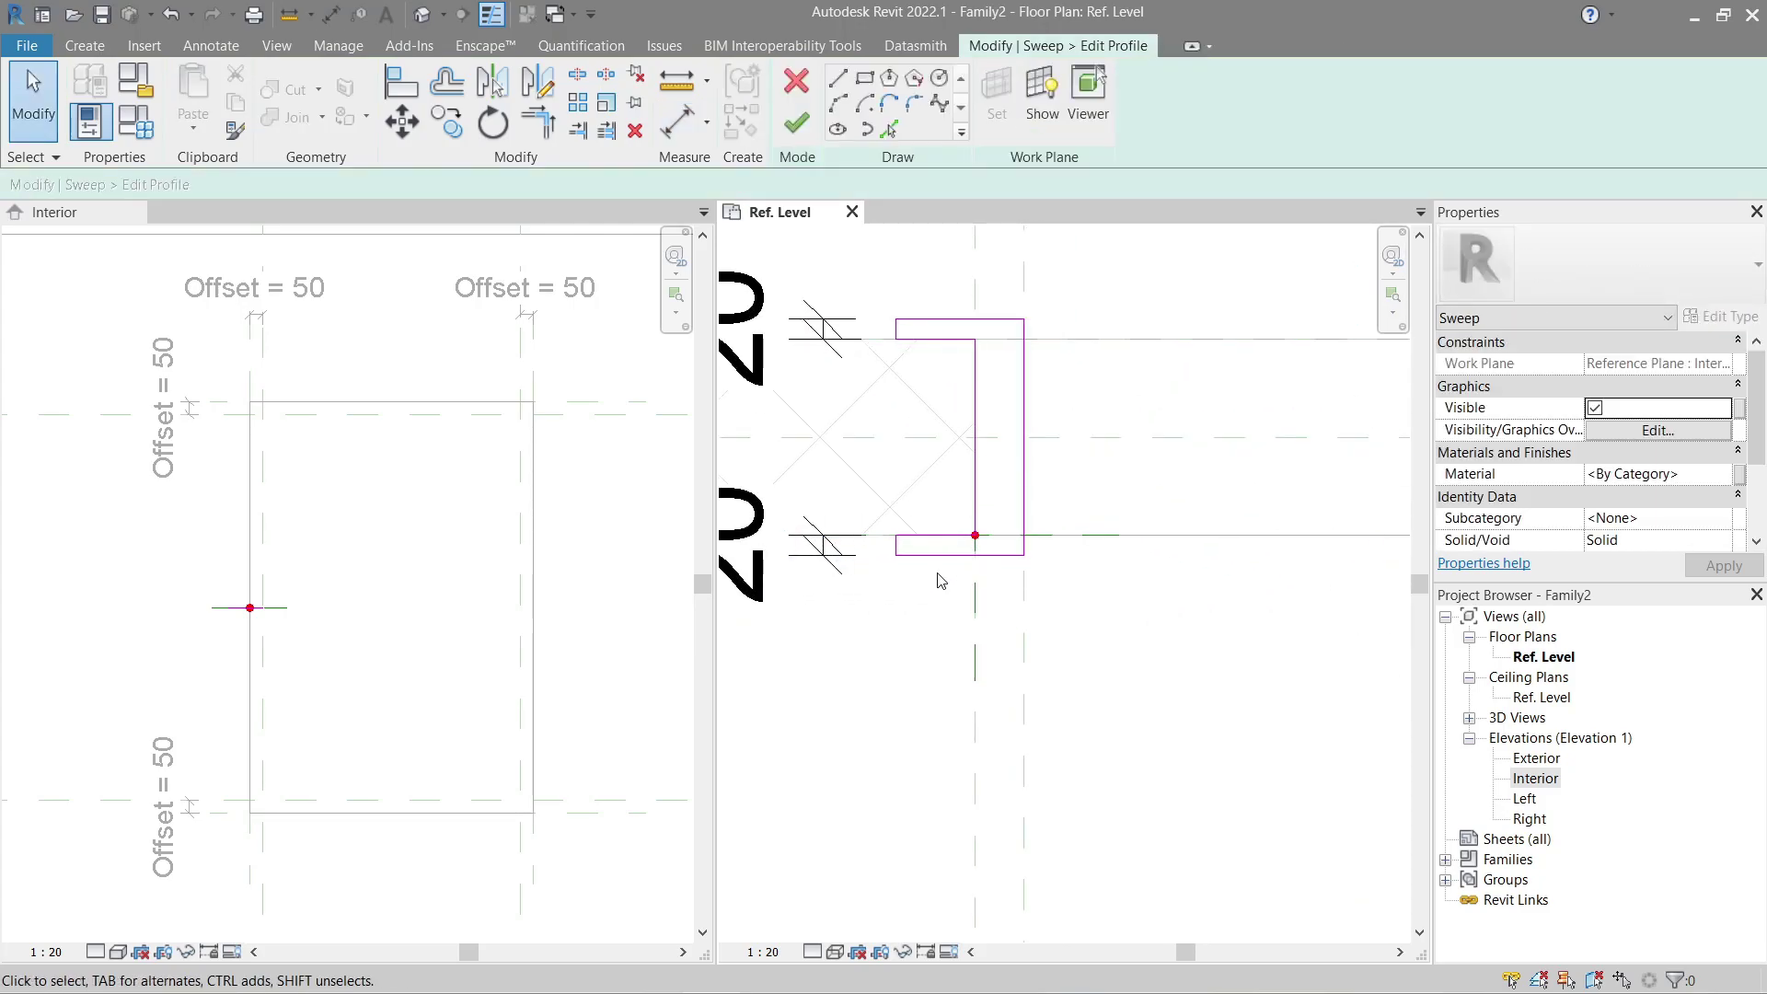
Step: Align and lock the flanges' inner lines to the interior wall face and the Exterior reference plane
{"action": "key", "text": "a"}
{"action": "key", "text": "l"}
{"action": "scroll", "coordinate": [1101, 541], "scroll_direction": "up", "scroll_amount": 4}
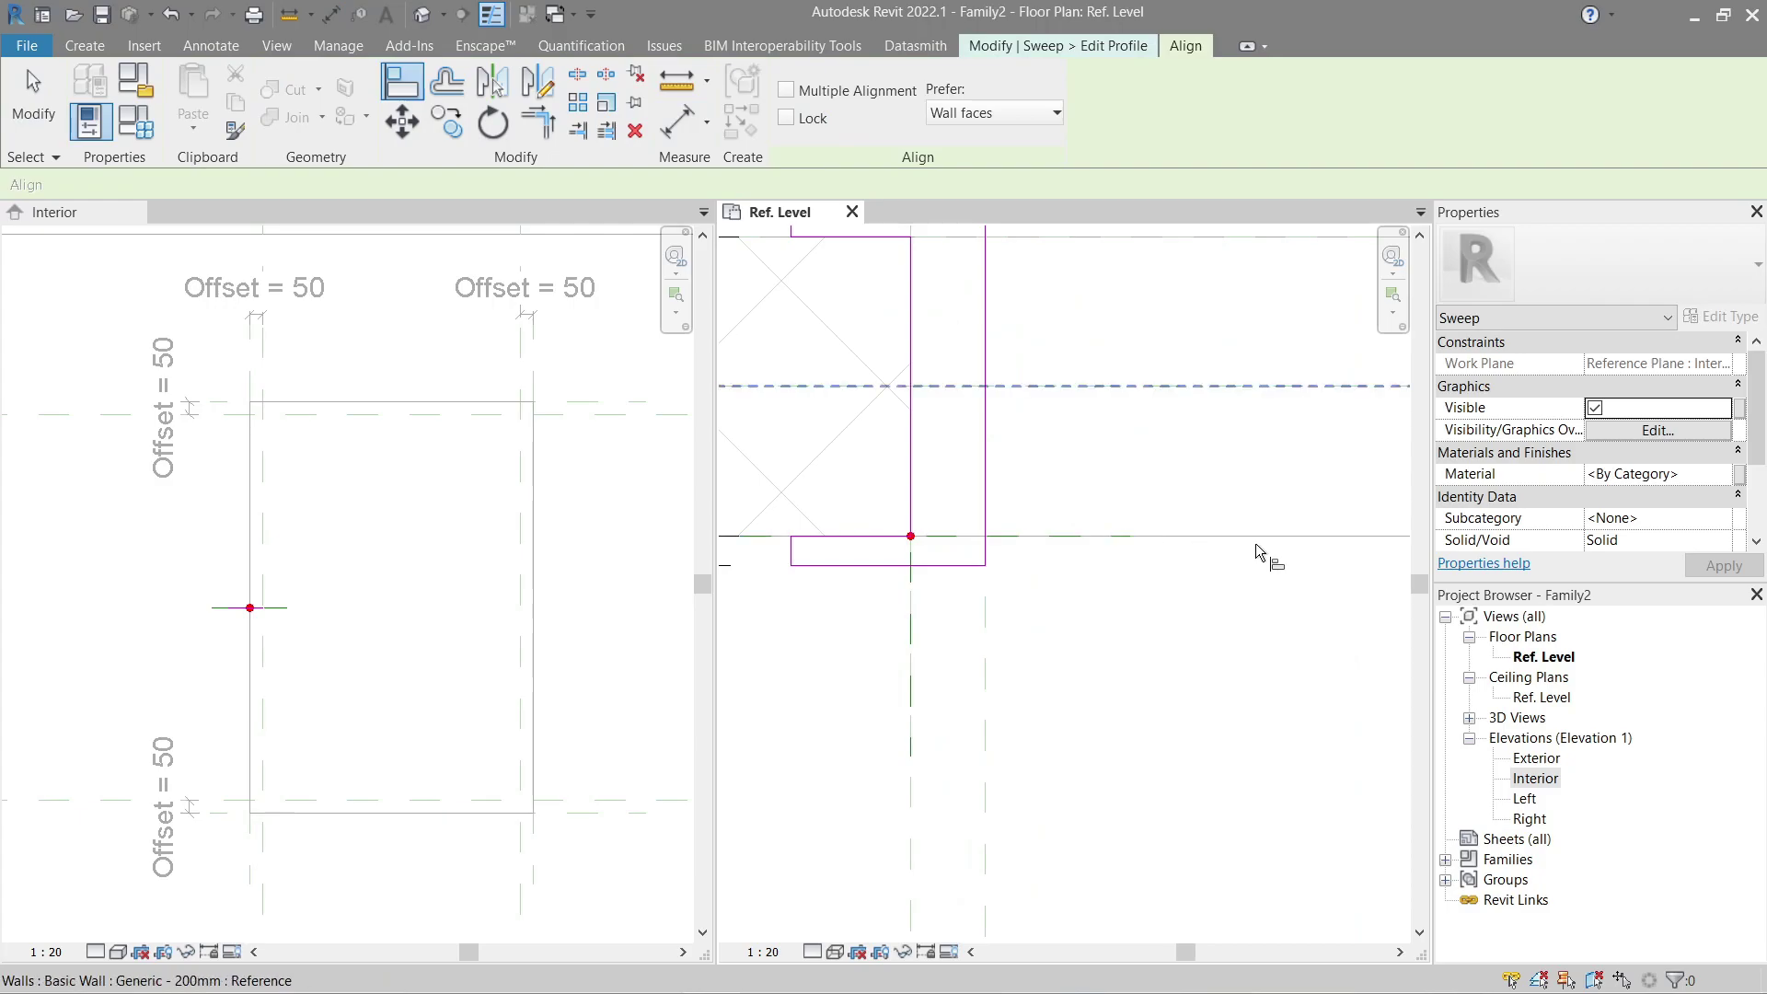
{"action": "left_click", "coordinate": [1255, 544]}
{"action": "left_click", "coordinate": [888, 541]}
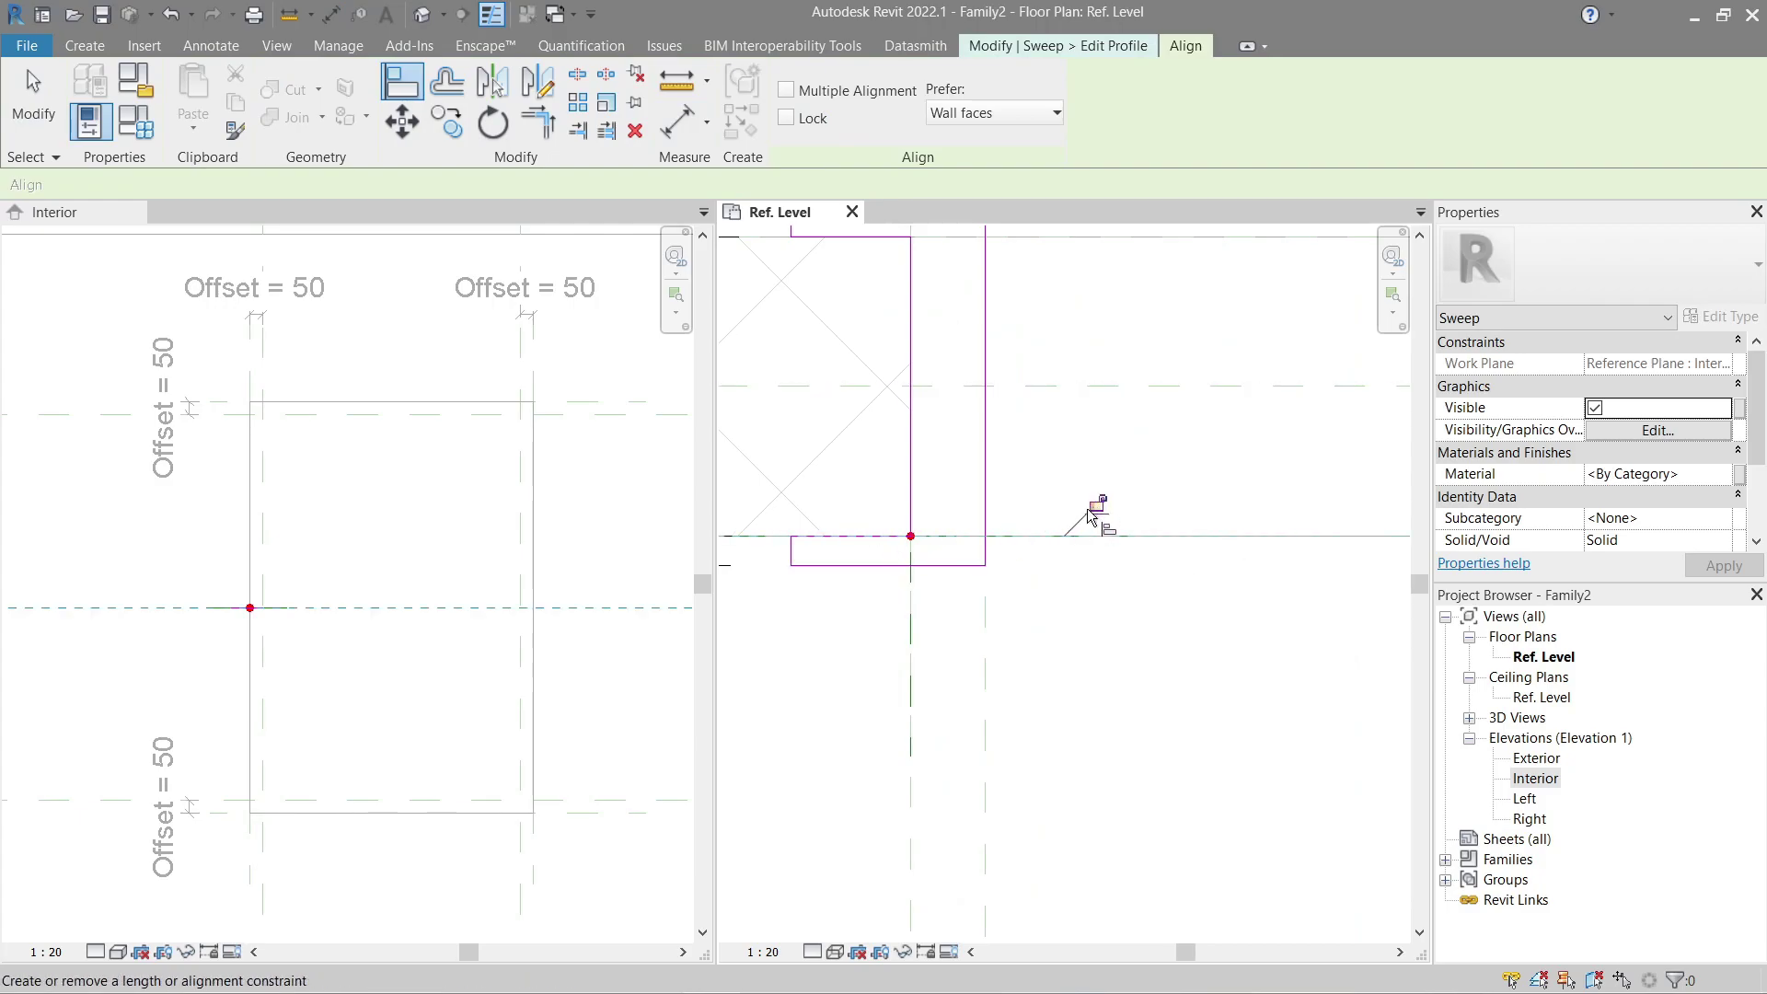
{"action": "middle_click_drag", "start_coordinate": [1091, 446], "coordinate": [1107, 645]}
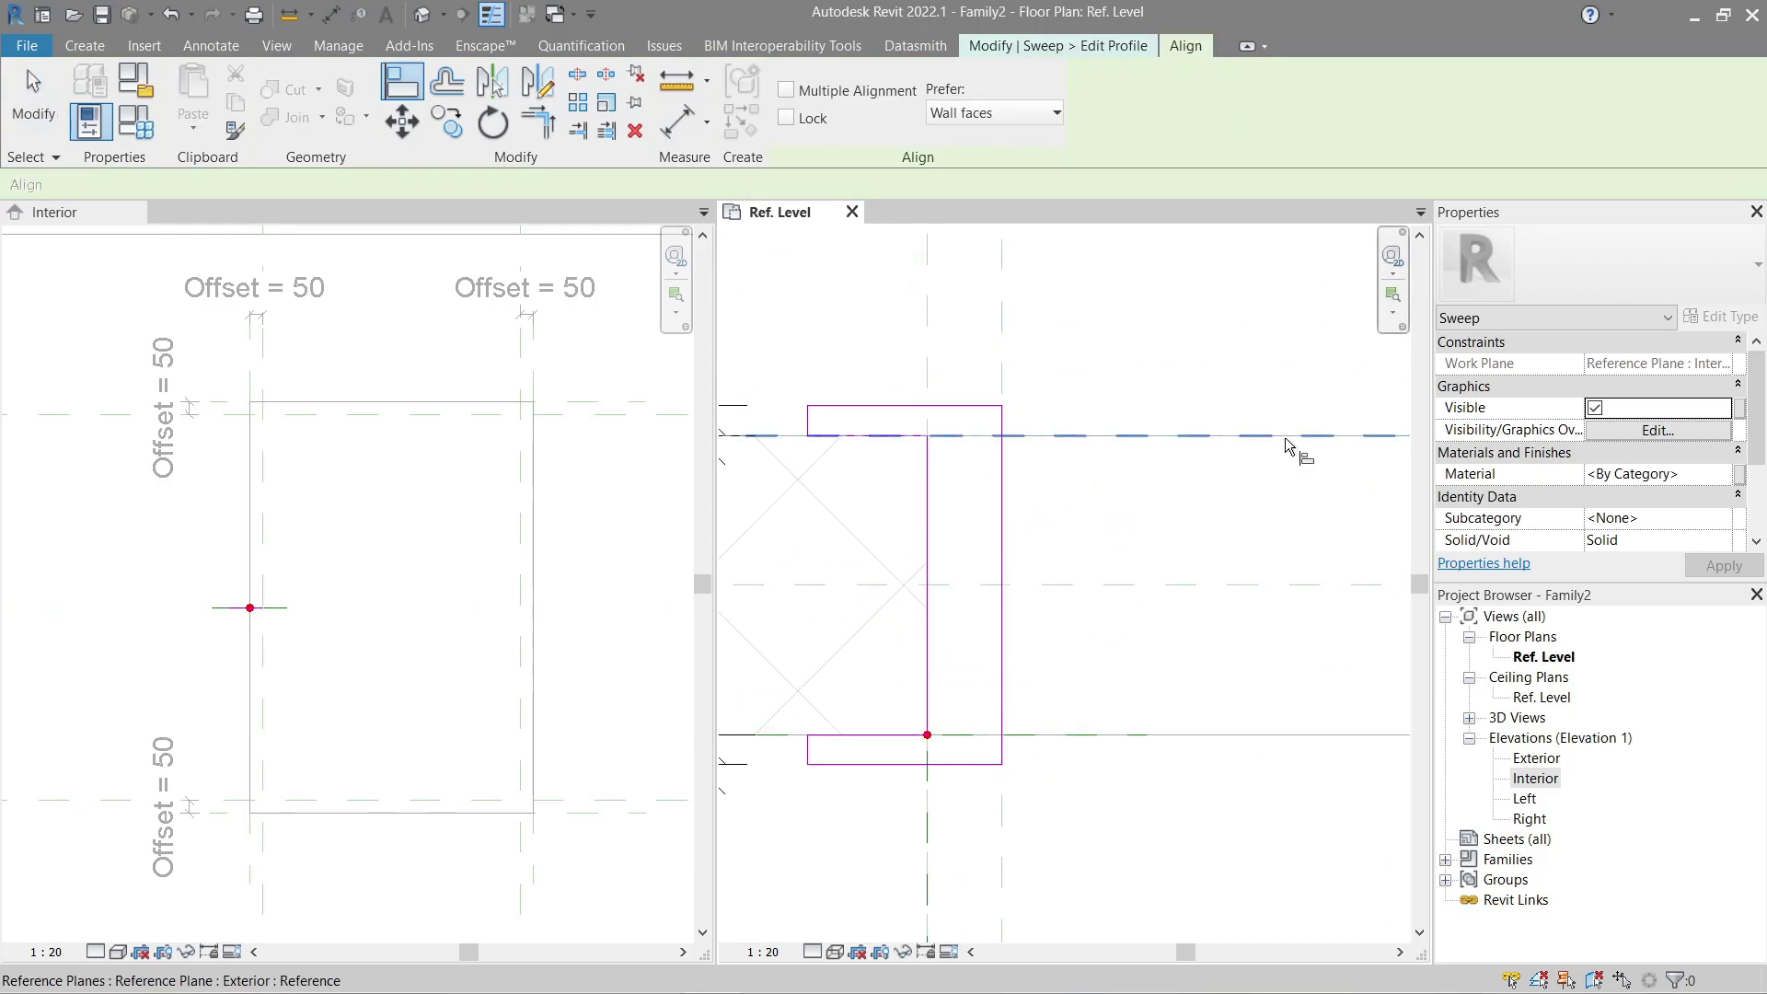
{"action": "left_click", "coordinate": [859, 443]}
{"action": "key", "text": "Escape"}
{"action": "key", "text": "Escape"}
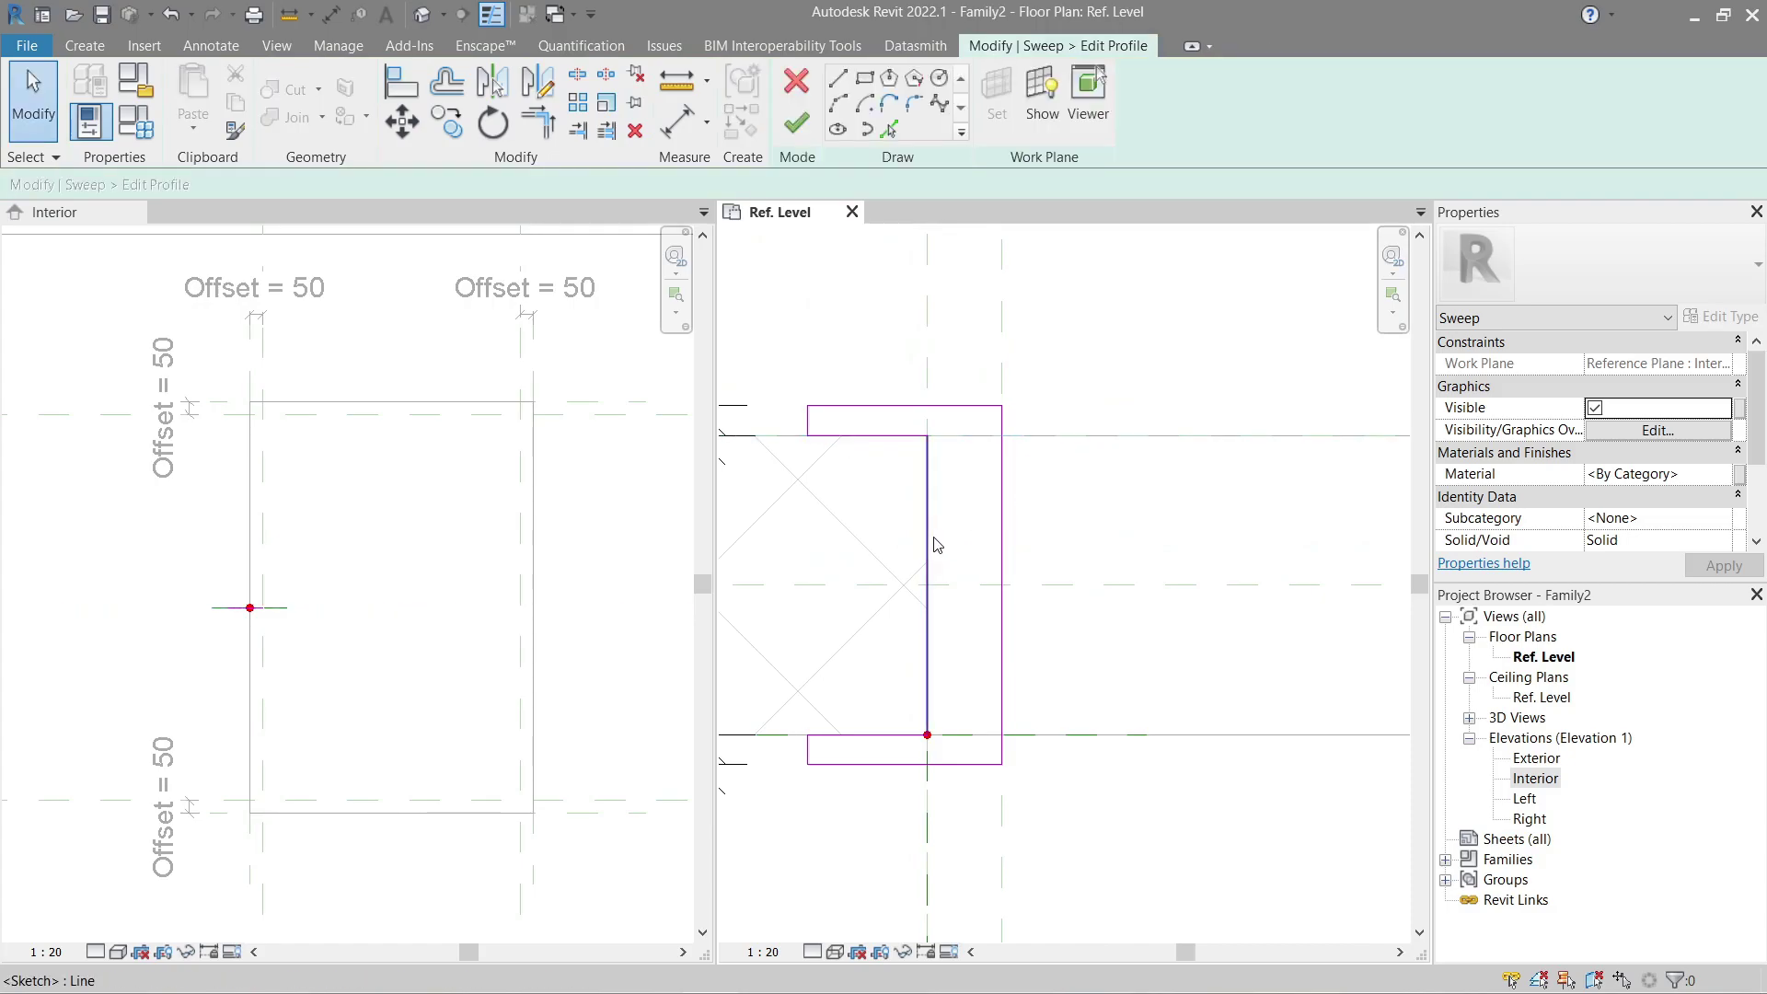
Step: Shift the profile's vertical line off the opening's edge, then align it back to that edge and lock it
{"action": "left_click", "coordinate": [930, 538]}
{"action": "left_click_drag", "start_coordinate": [931, 525], "coordinate": [958, 512]}
{"action": "key", "text": "a"}
{"action": "key", "text": "l"}
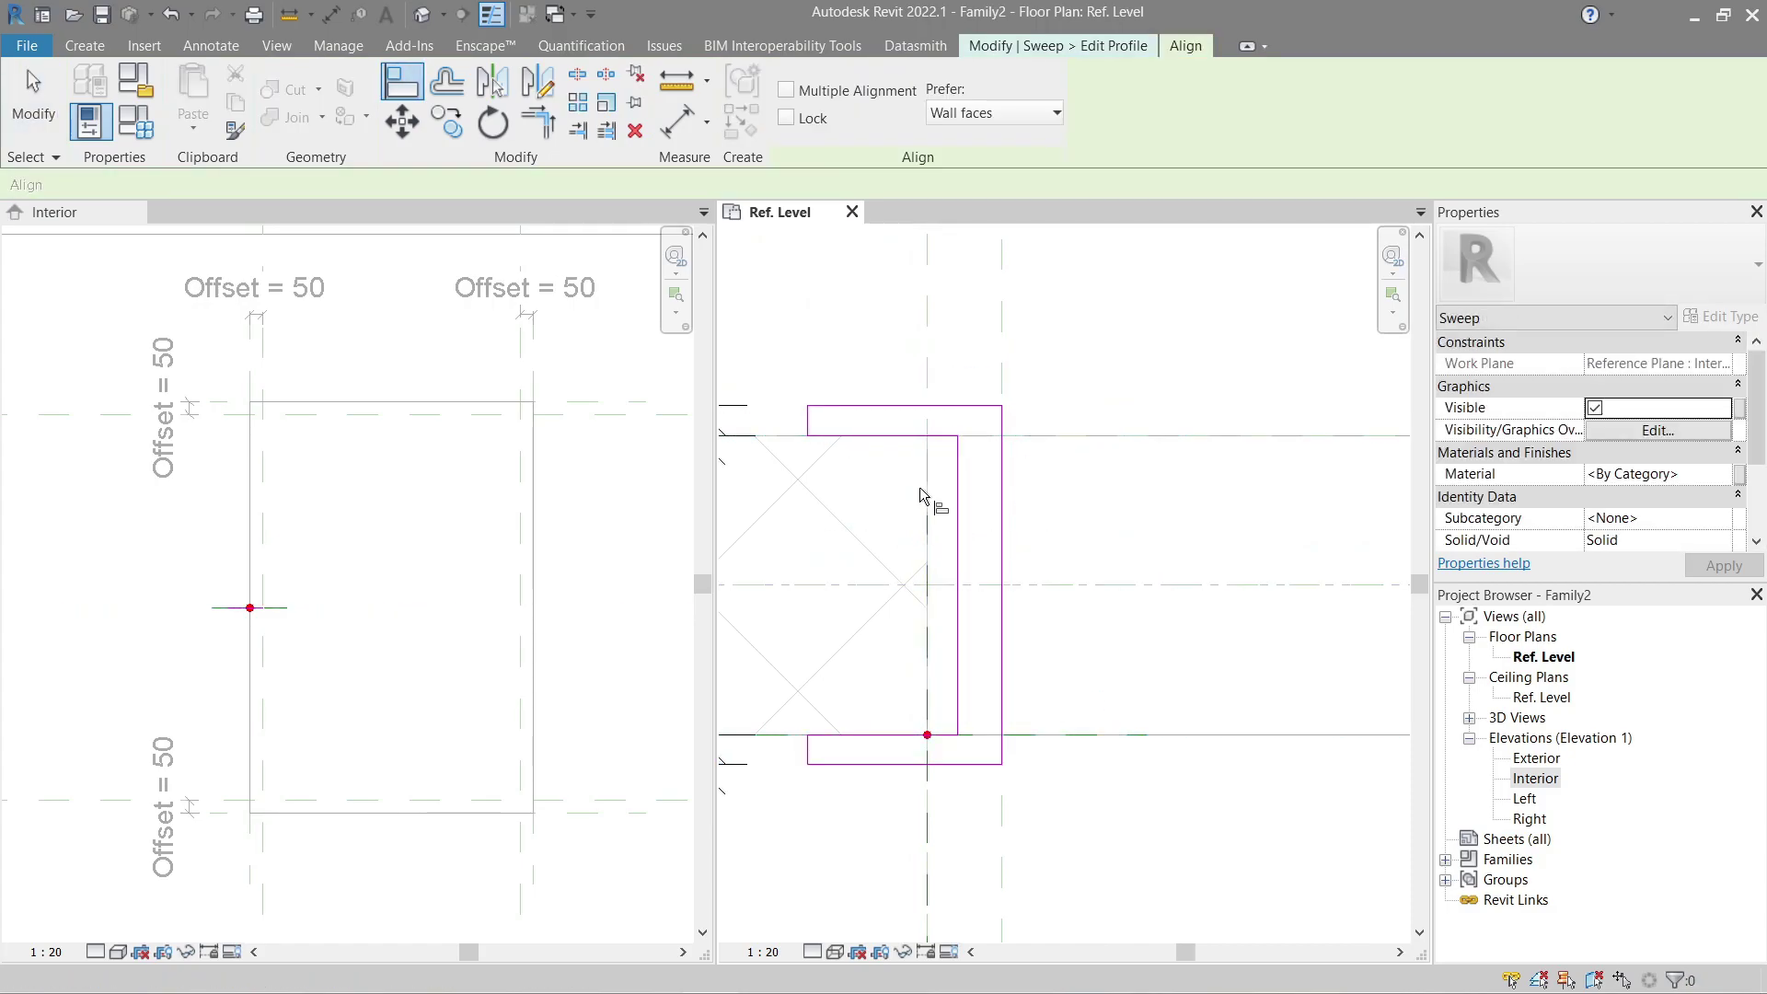
{"action": "left_click", "coordinate": [927, 368]}
{"action": "left_click", "coordinate": [957, 501]}
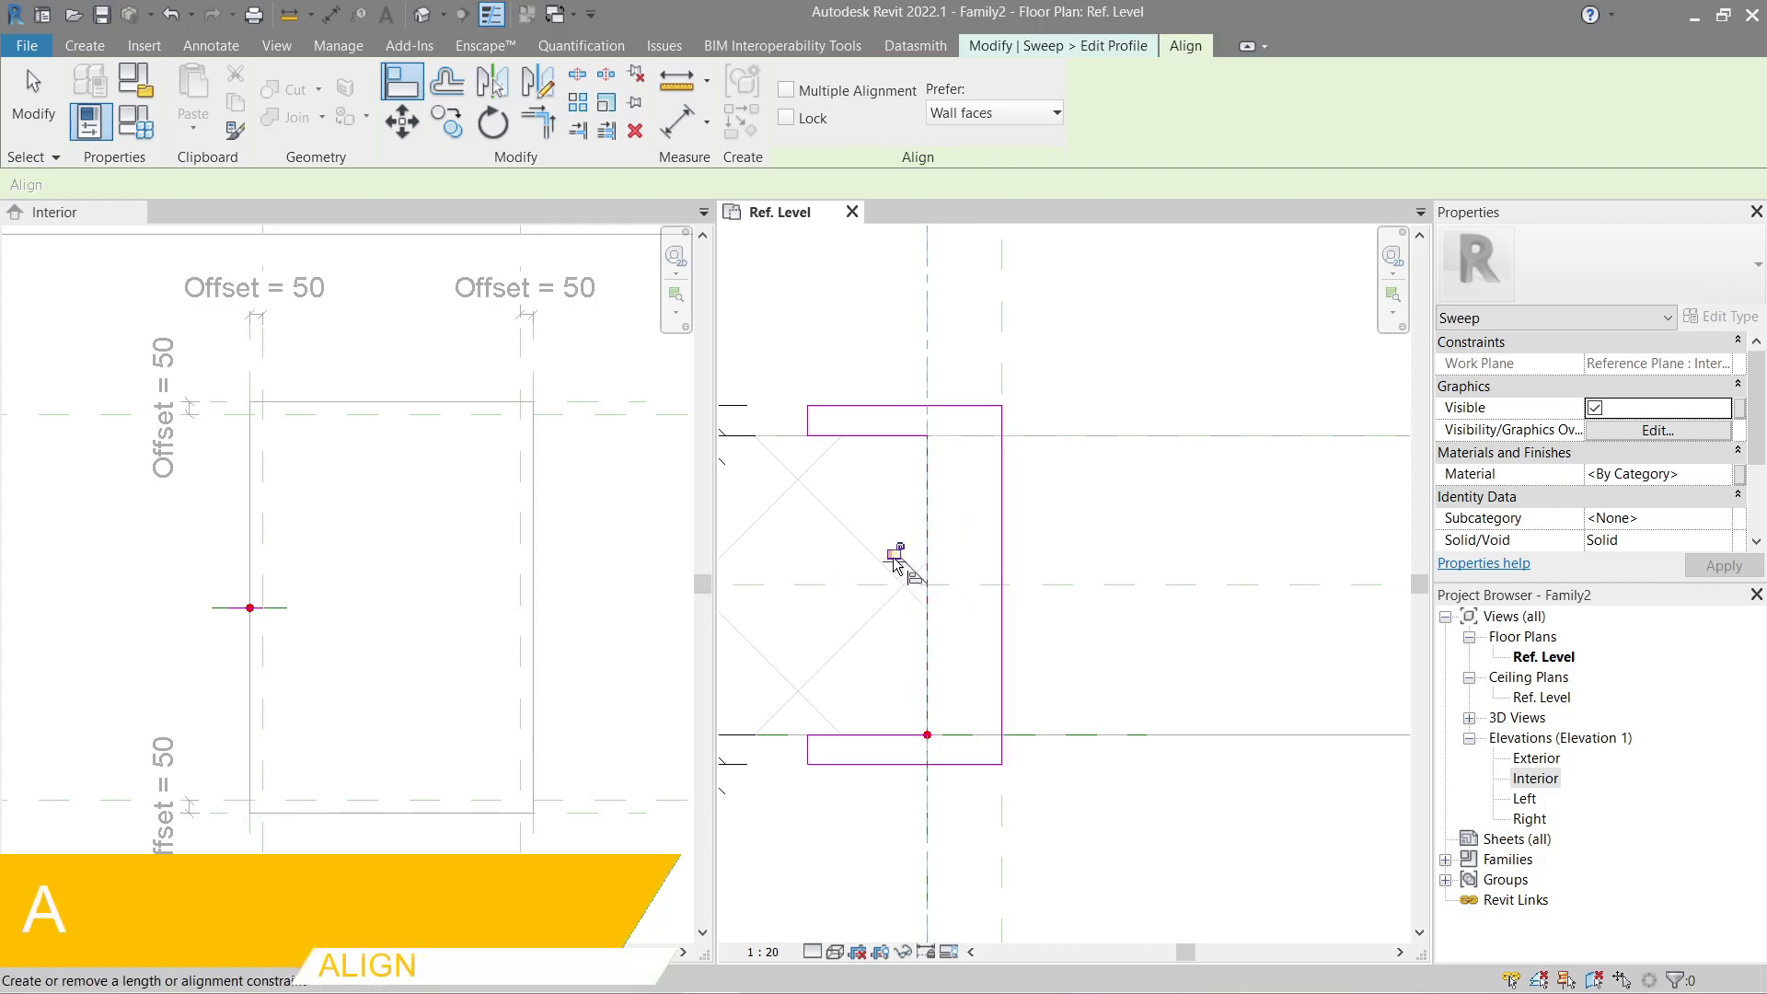
{"action": "key", "text": "Escape"}
{"action": "key", "text": "Escape"}
Step: Align the profile's other vertical line to the Left reference plane and lock it
{"action": "key", "text": "a"}
{"action": "key", "text": "l"}
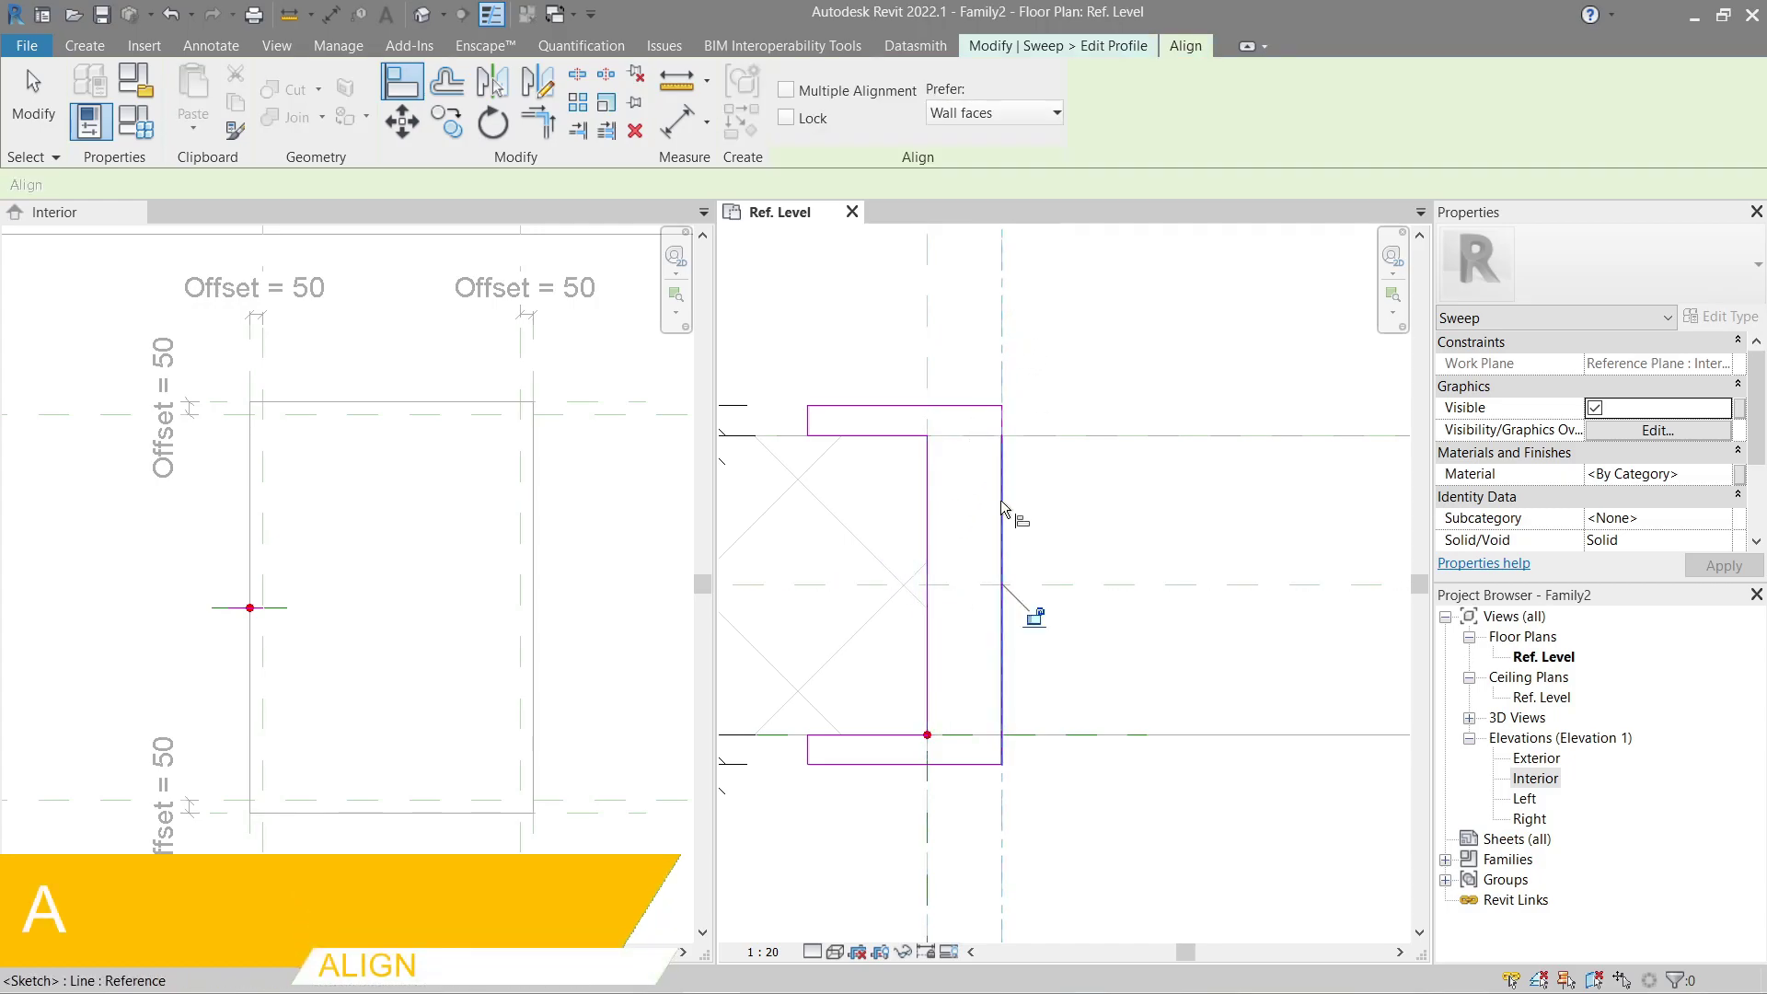
{"action": "scroll", "coordinate": [1183, 584], "scroll_direction": "down", "scroll_amount": 3}
{"action": "key", "text": "Escape"}
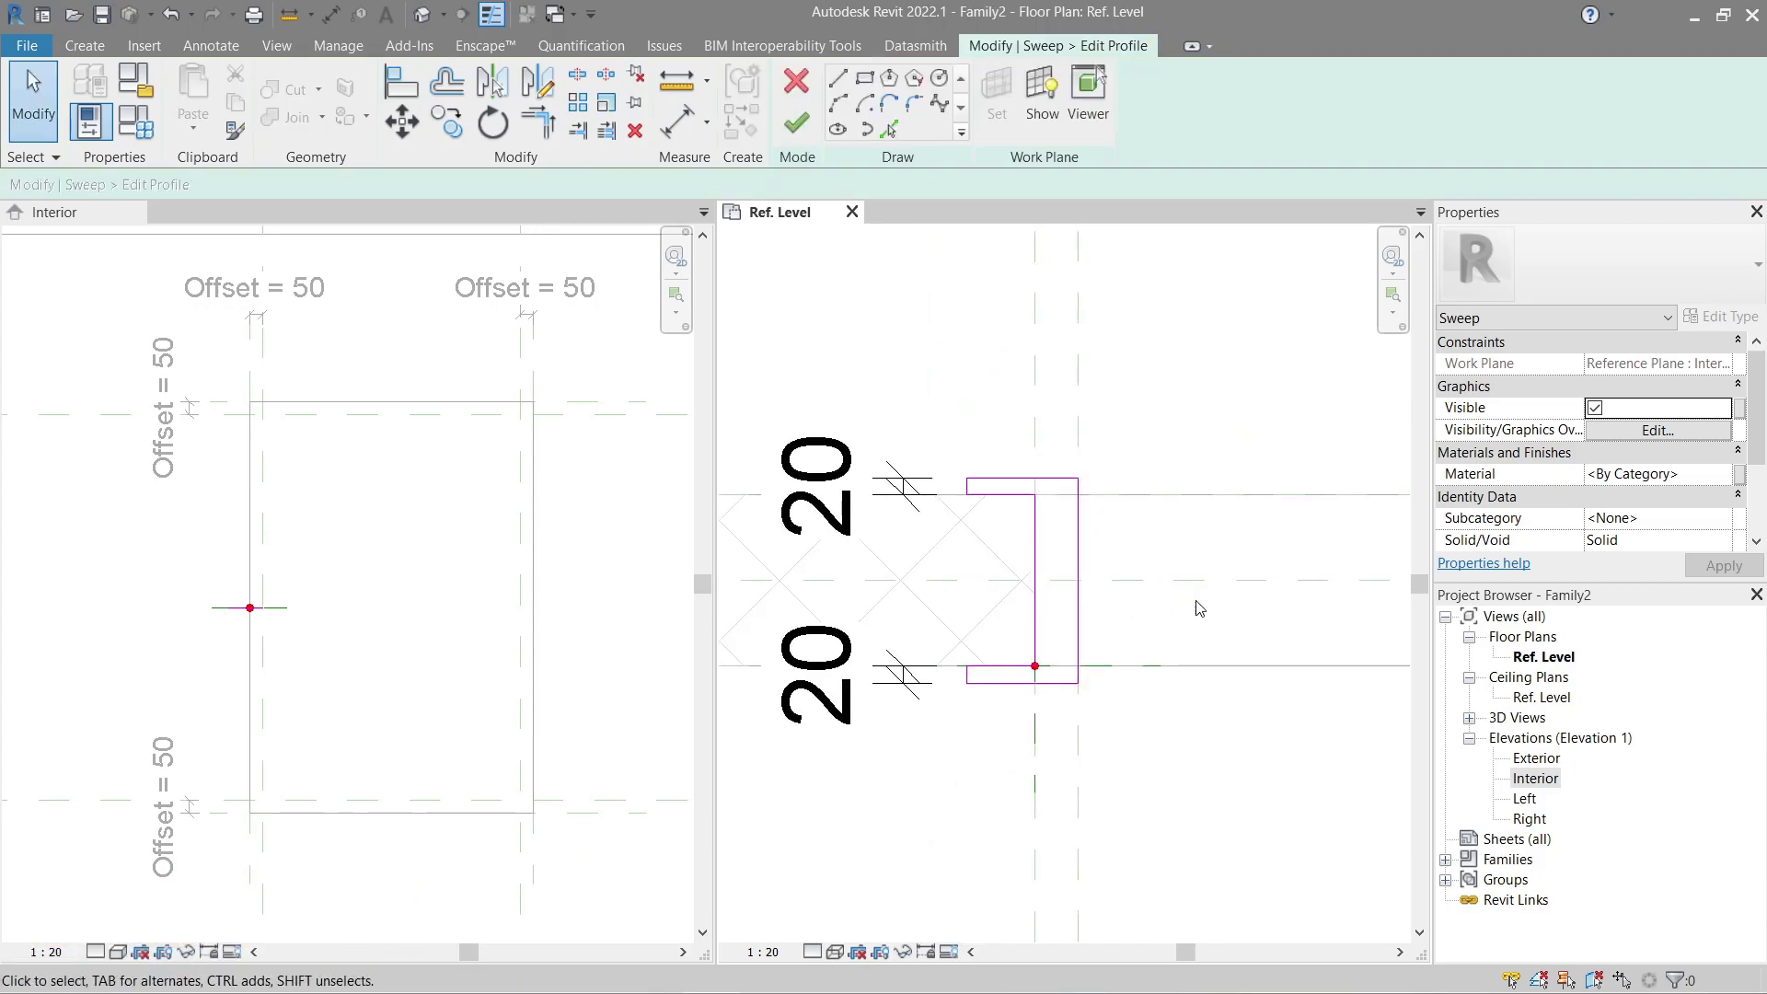
Step: Draw a 20 by 10 mm rectangular projection on the profile's opening side, starting at the wall centerline
{"action": "scroll", "coordinate": [1215, 628], "scroll_direction": "down", "scroll_amount": 1}
{"action": "middle_click_drag", "start_coordinate": [1249, 698], "coordinate": [1158, 624]}
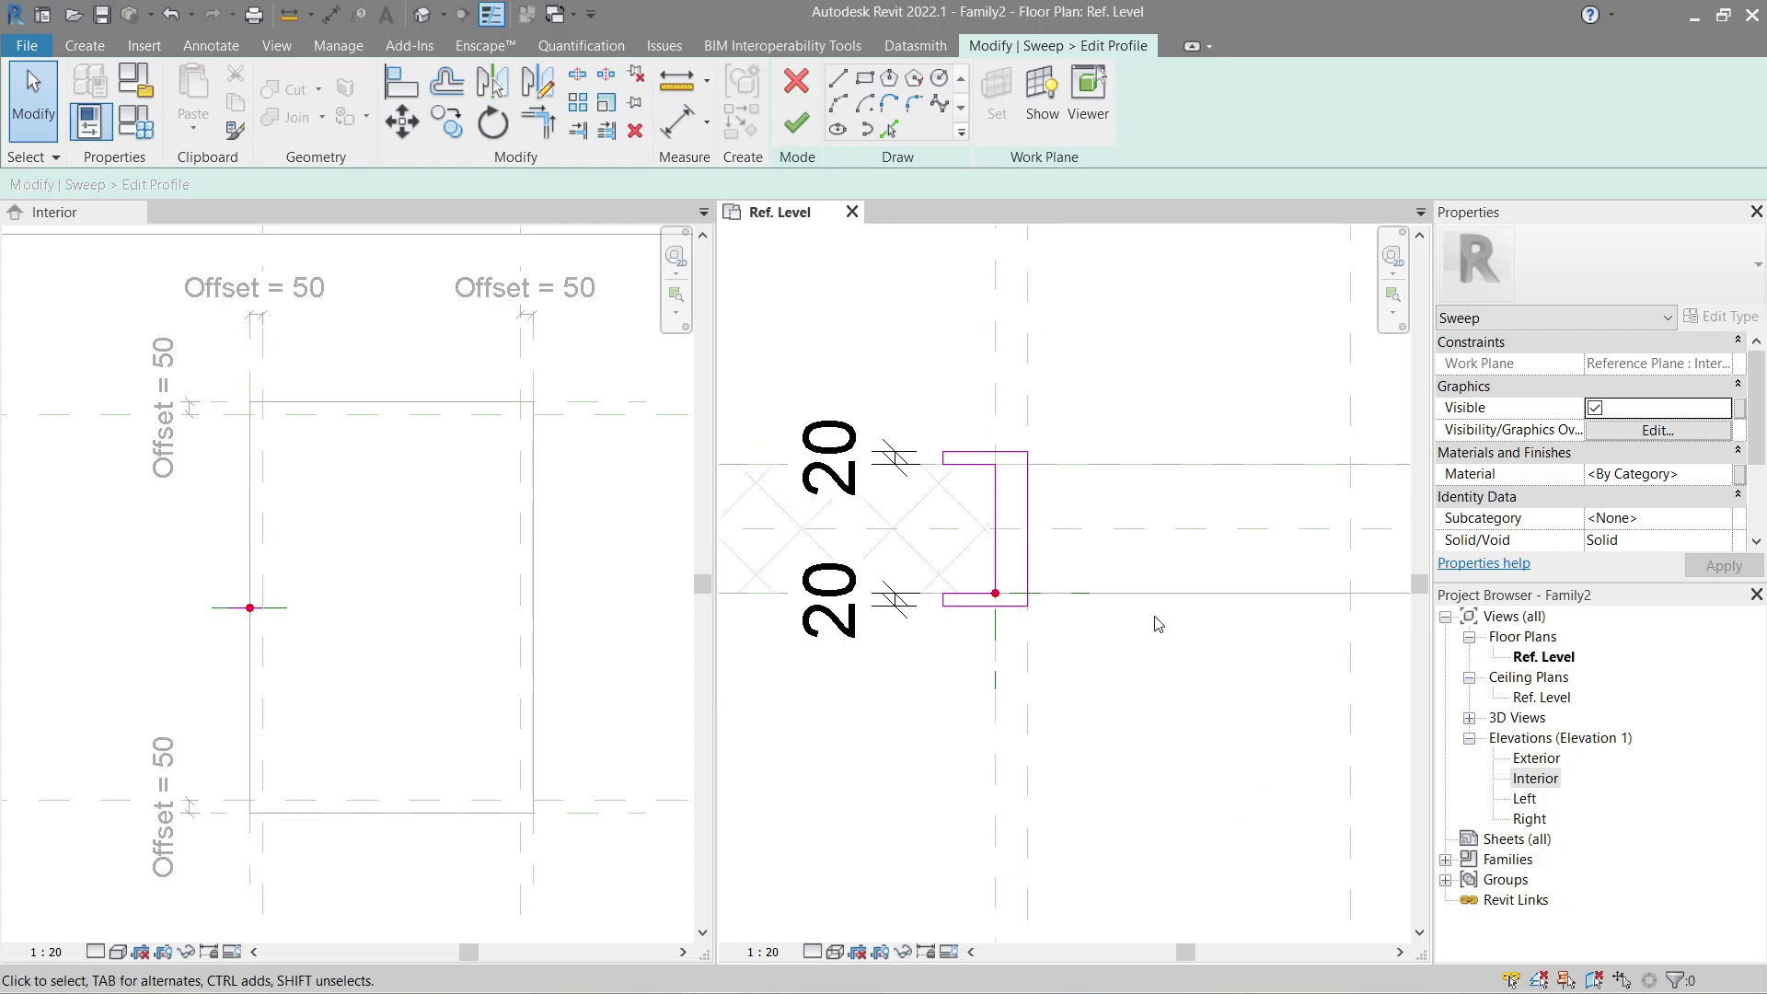
{"action": "scroll", "coordinate": [1109, 543], "scroll_direction": "up", "scroll_amount": 3}
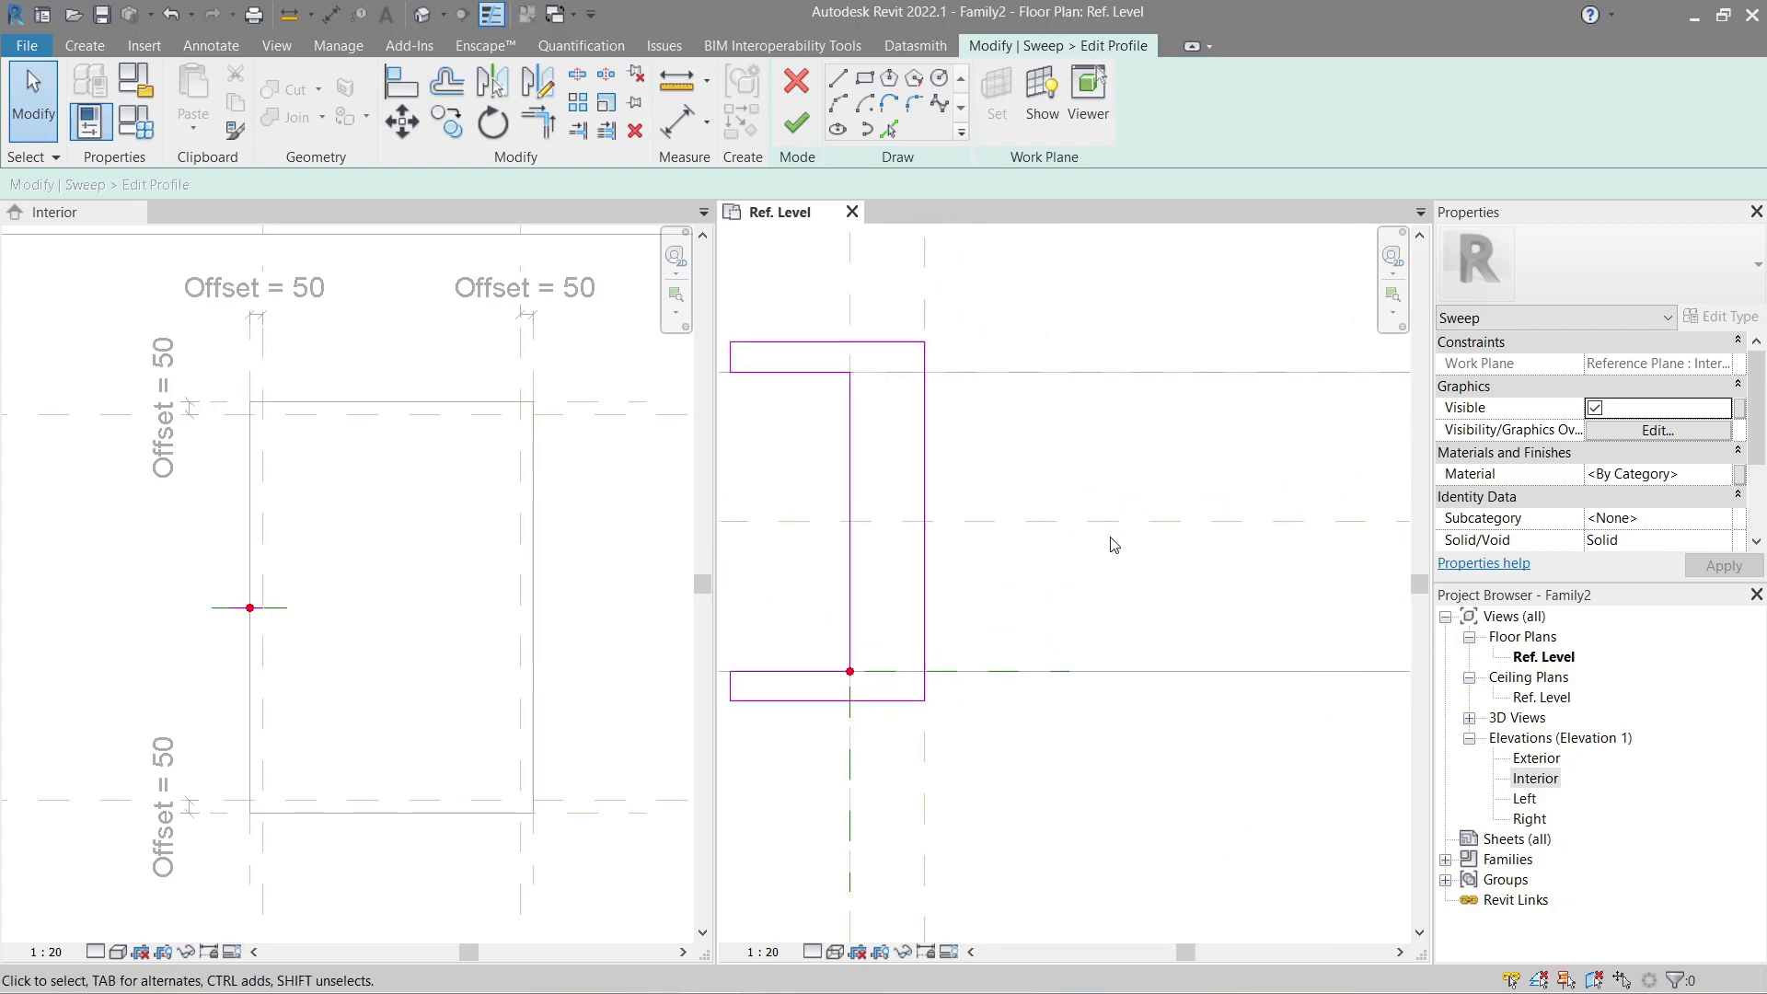
{"action": "scroll", "coordinate": [1010, 601], "scroll_direction": "up", "scroll_amount": 2}
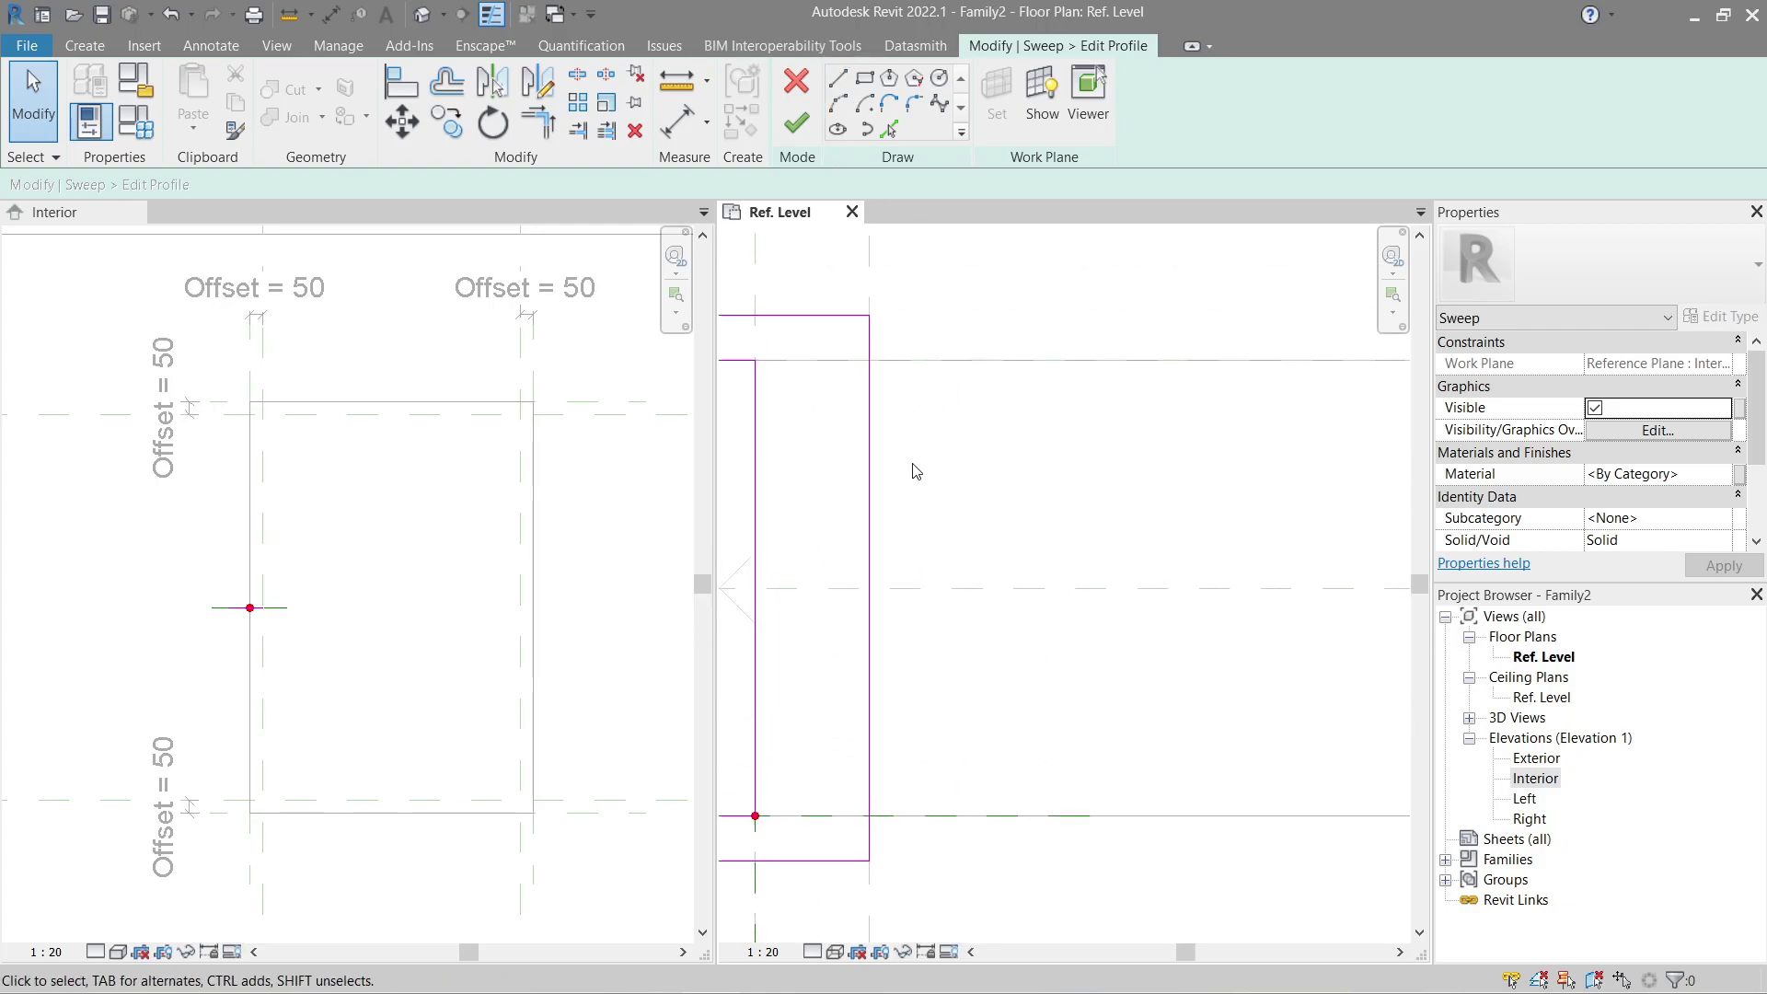
{"action": "key", "text": "l"}
{"action": "key", "text": "i"}
{"action": "left_click", "coordinate": [869, 587]}
{"action": "type", "text": "20"}
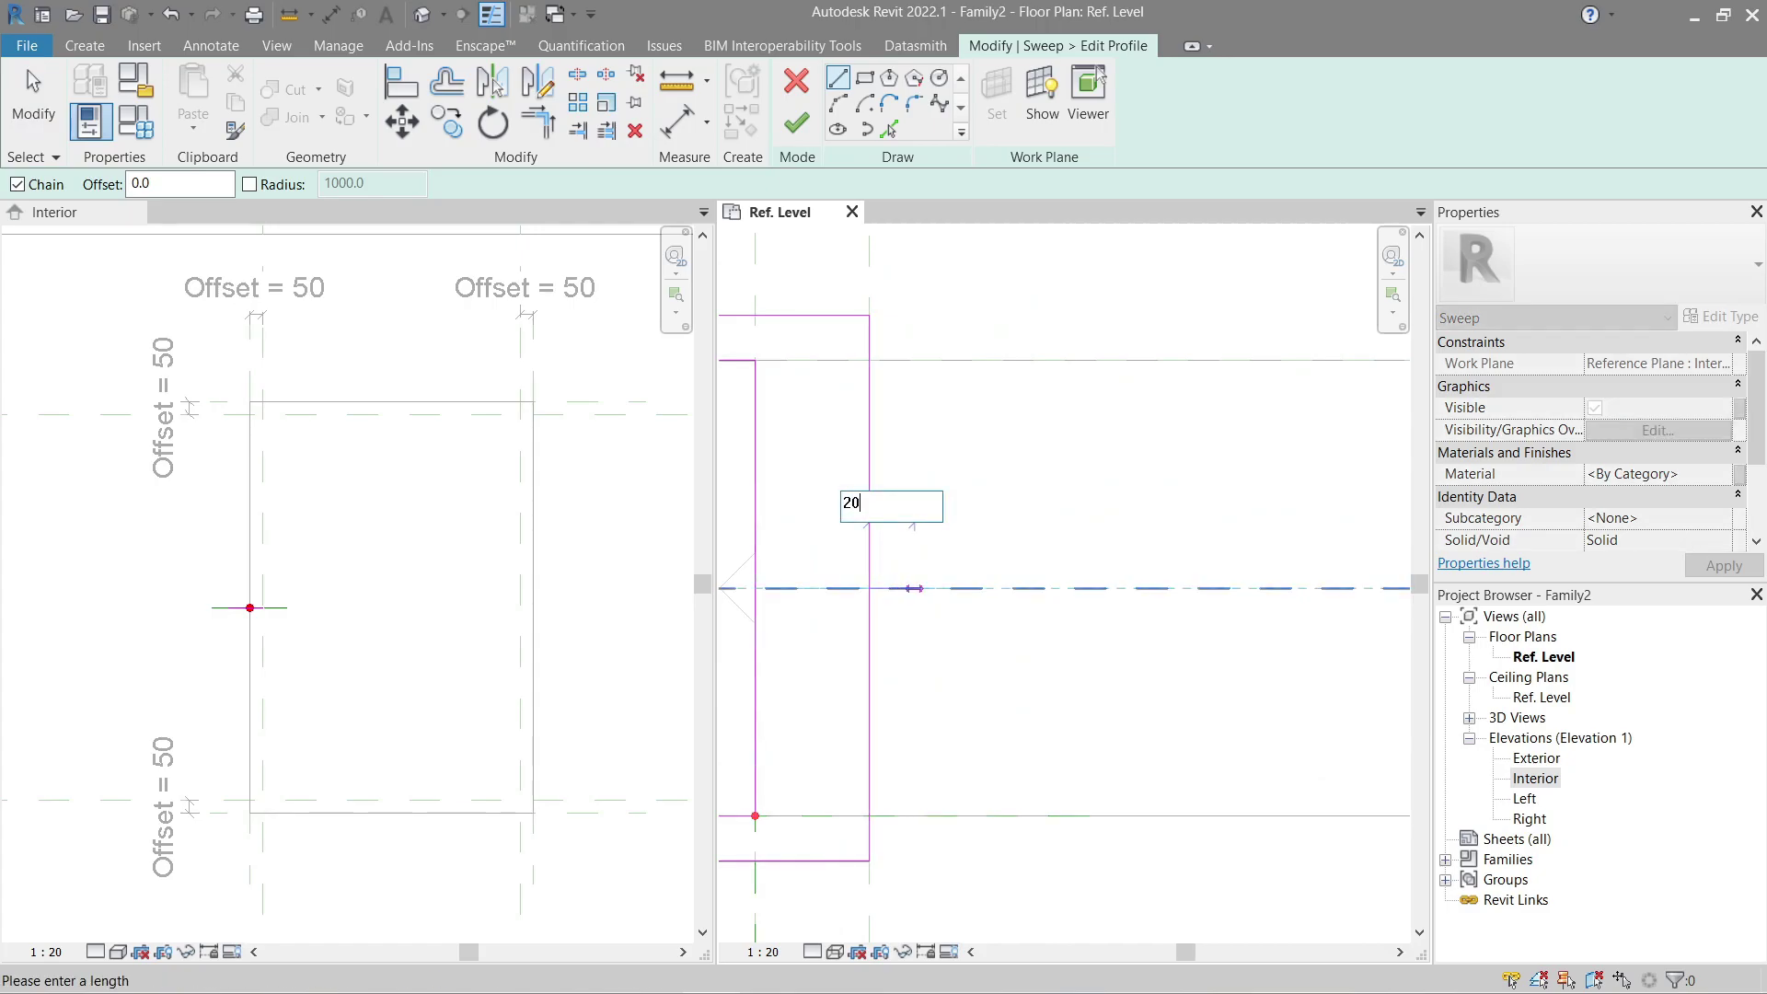
{"action": "key", "text": "Return"}
{"action": "type", "text": "1"}
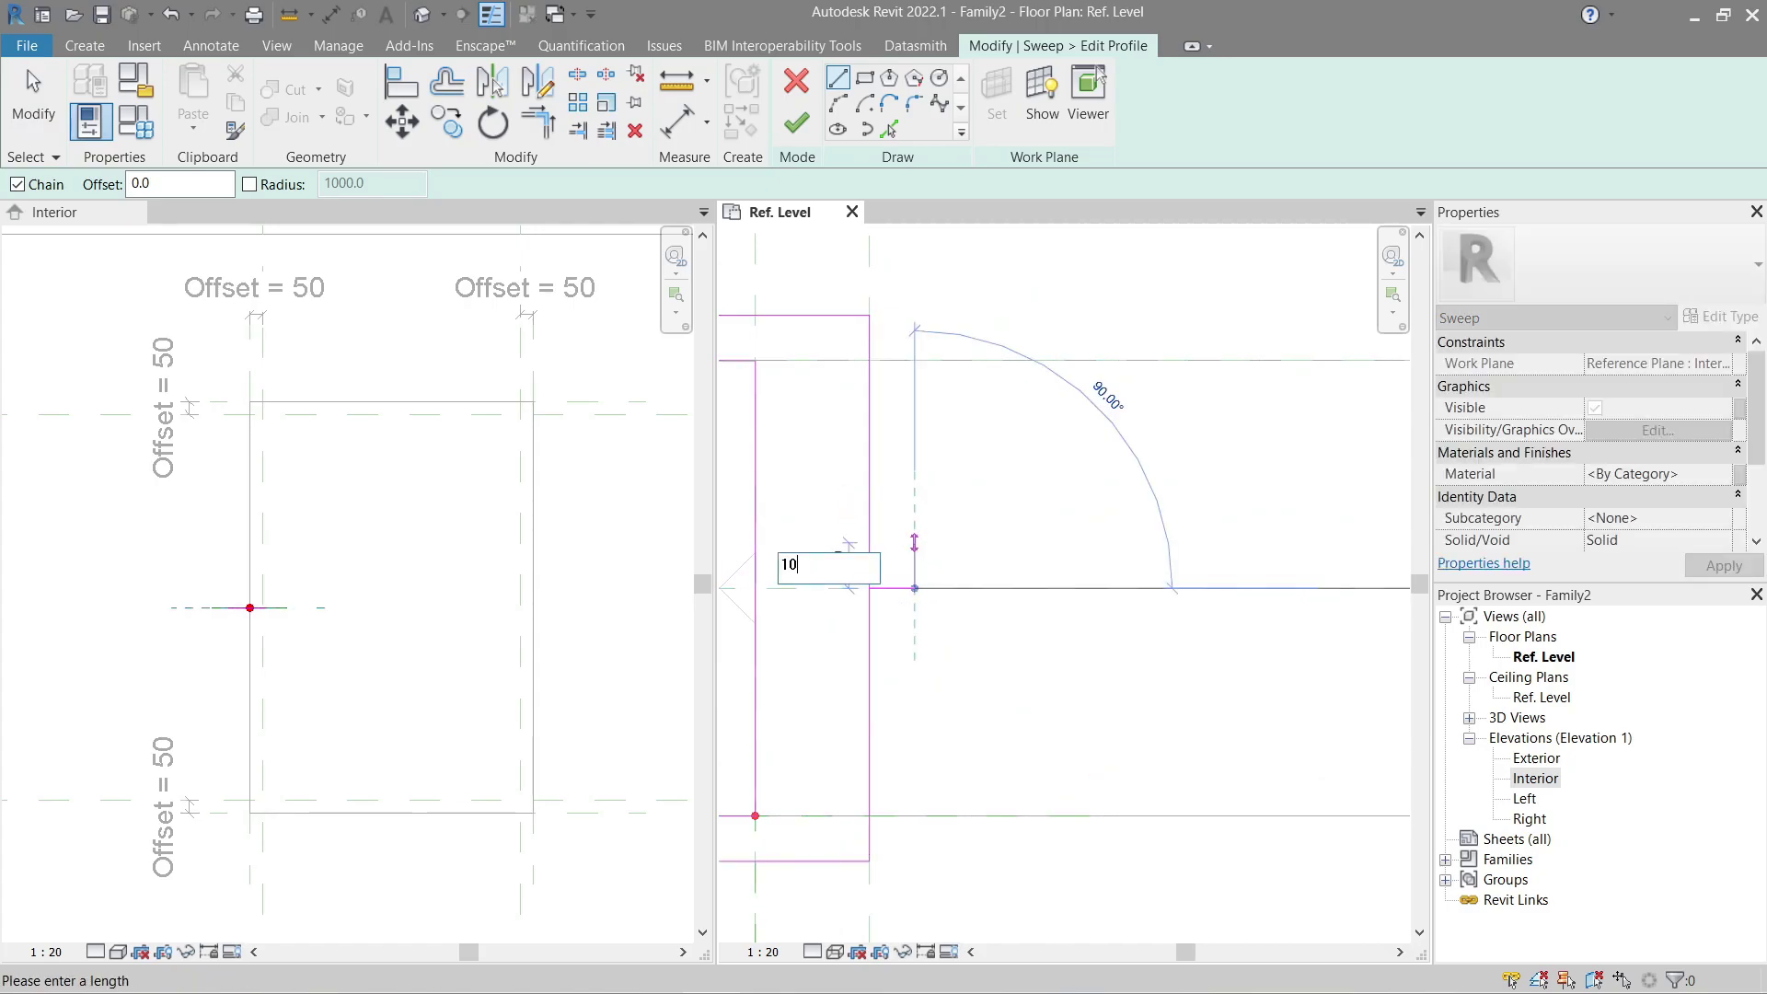
{"action": "type", "text": "0"}
{"action": "key", "text": "Return"}
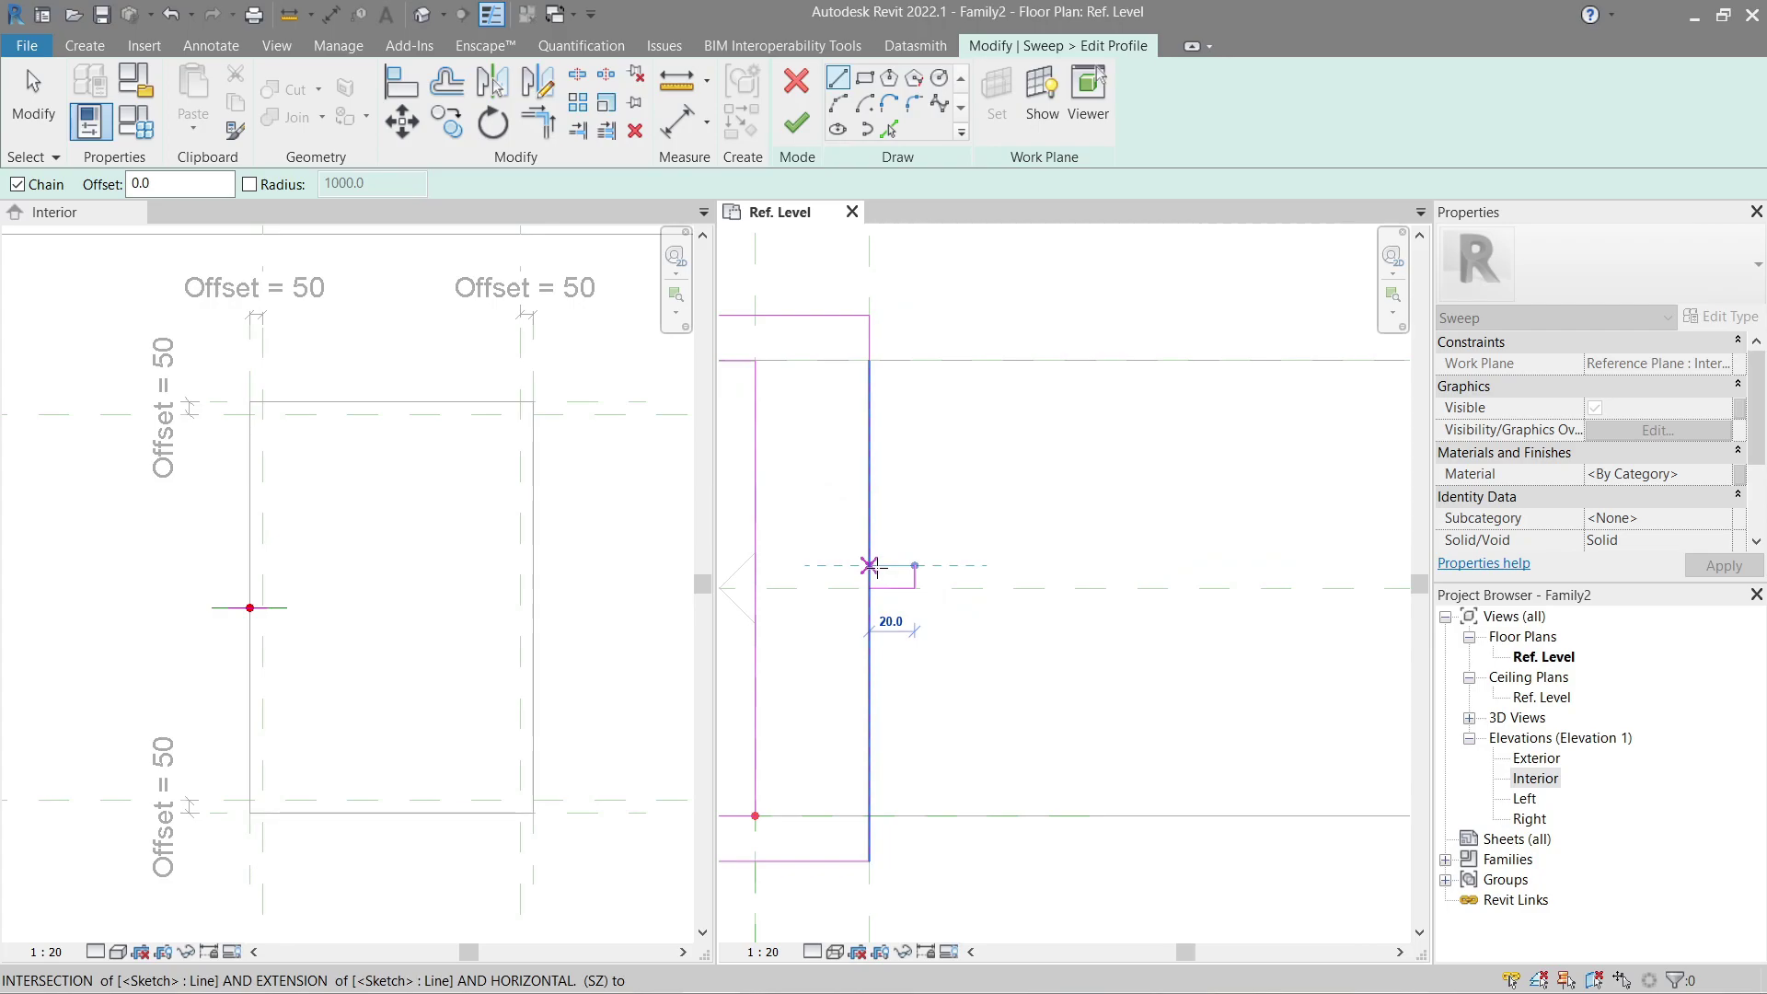
{"action": "left_click", "coordinate": [869, 565]}
{"action": "key", "text": "Escape"}
{"action": "key", "text": "Escape"}
Step: Copy the rectangular projection toward the exterior side, leaving a 10 mm gap between the two
{"action": "left_click_drag", "start_coordinate": [837, 536], "coordinate": [951, 619]}
{"action": "key", "text": "c"}
{"action": "key", "text": "o"}
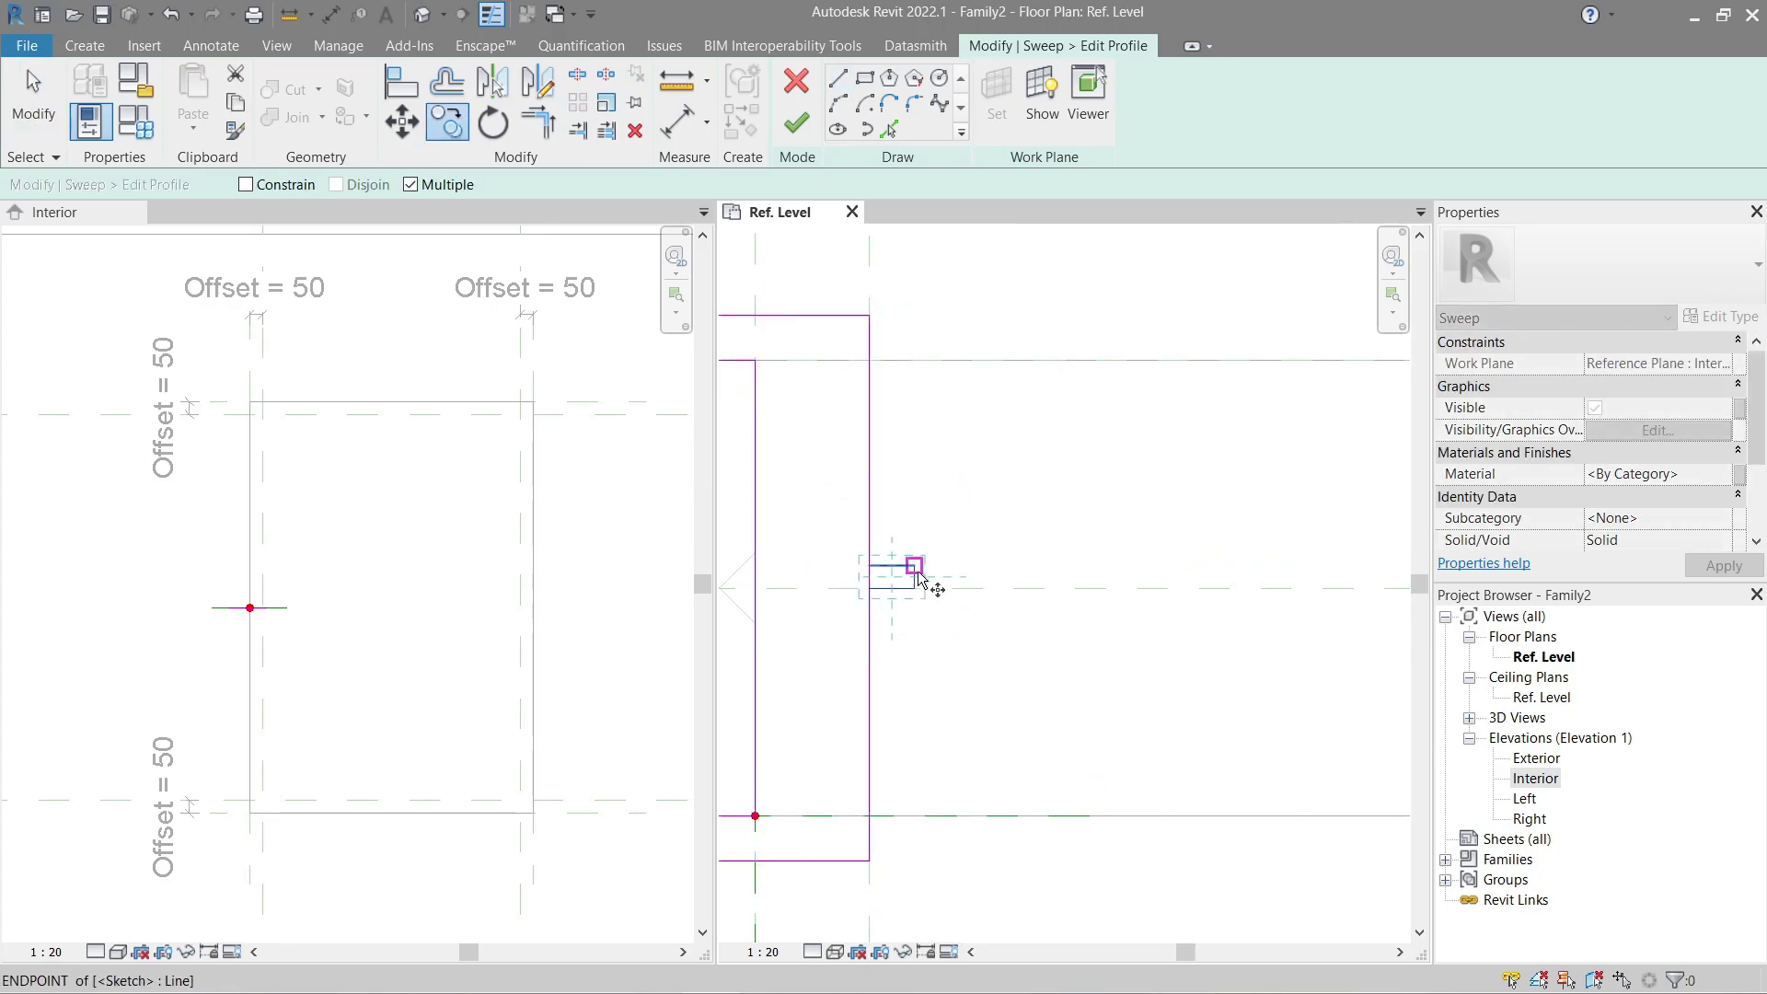
{"action": "left_click", "coordinate": [916, 568]}
{"action": "left_click", "coordinate": [916, 522]}
Step: Check the gap between the two projections with an aligned dimension
{"action": "key", "text": "d"}
{"action": "key", "text": "i"}
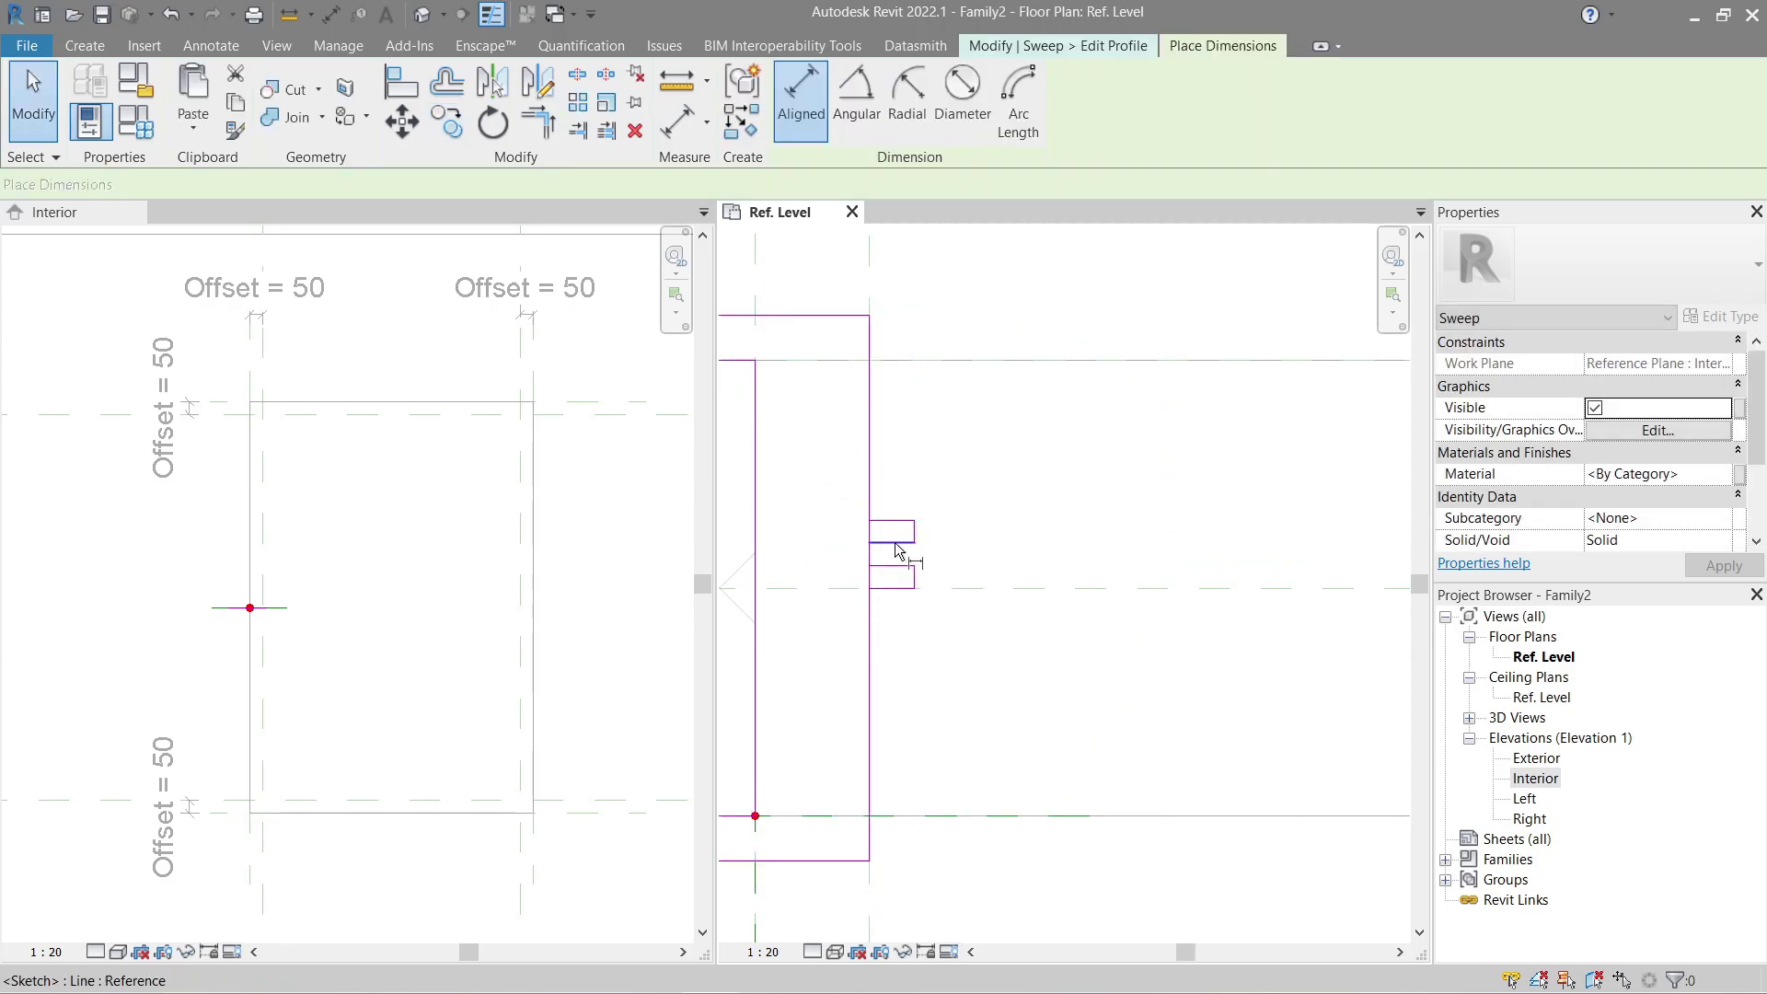
{"action": "key", "text": "Escape"}
{"action": "key", "text": "Escape"}
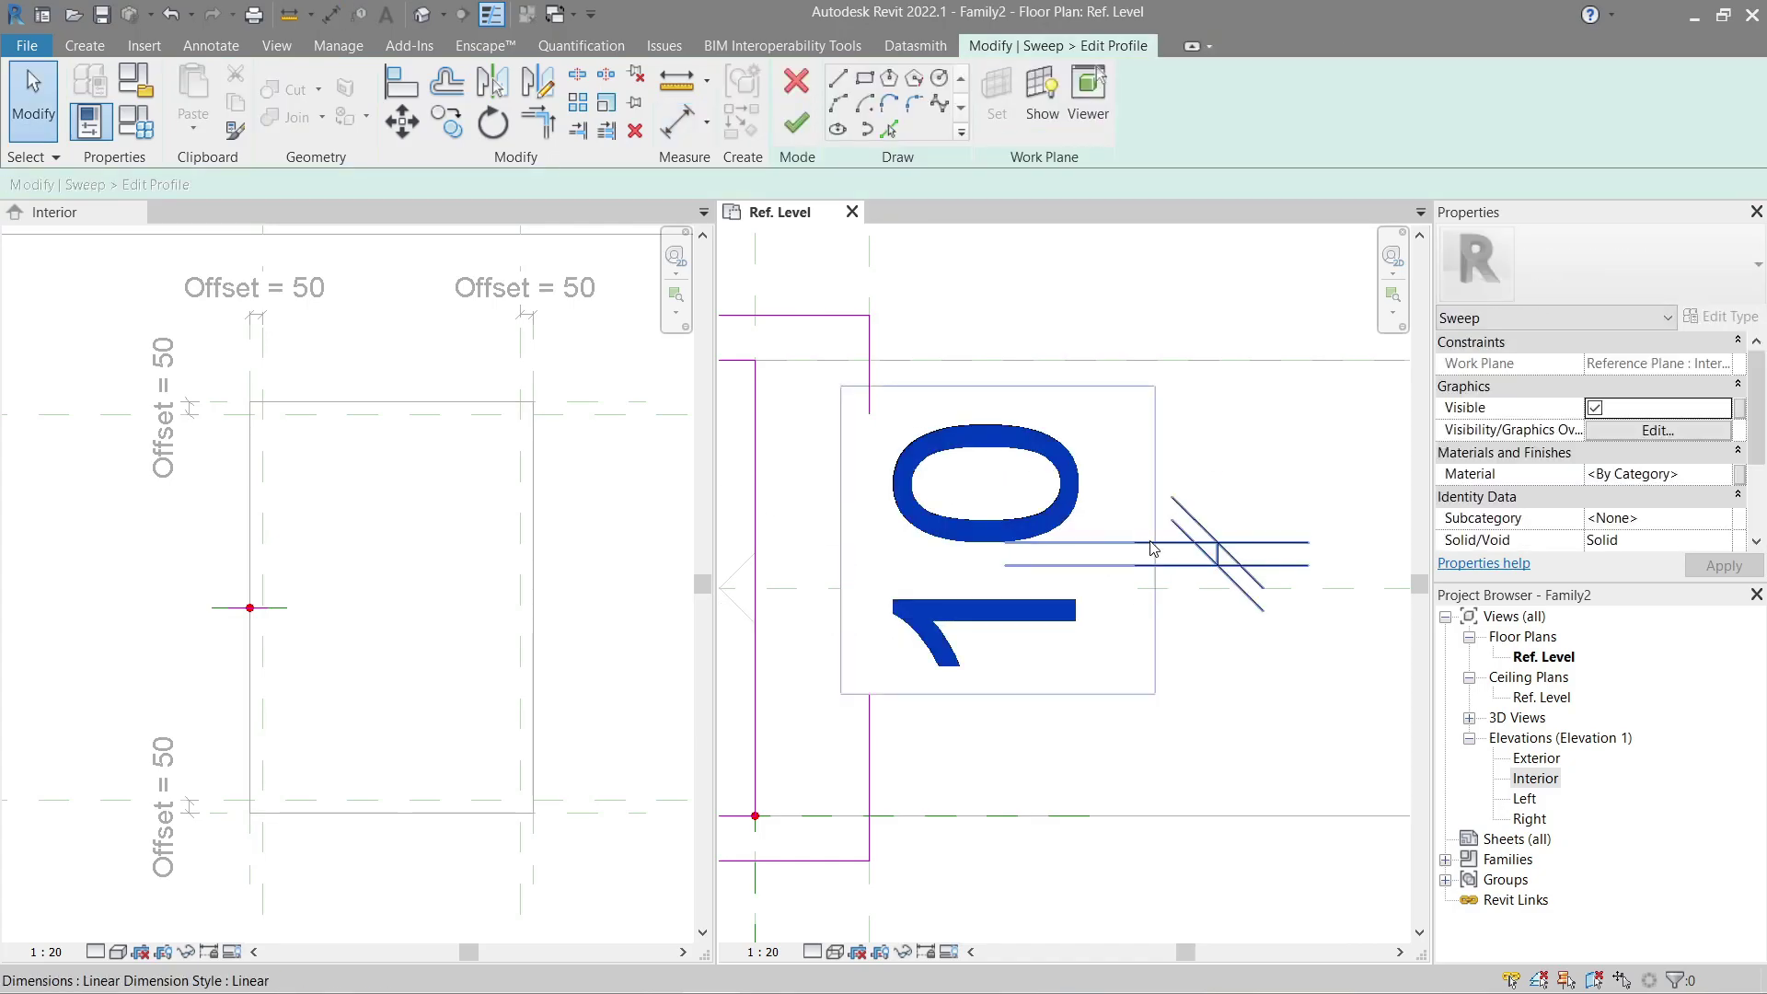
Step: Move the copied projection closer to the original one to narrow the gap between them
{"action": "left_click_drag", "start_coordinate": [826, 482], "coordinate": [990, 546]}
{"action": "key", "text": "m"}
{"action": "key", "text": "v"}
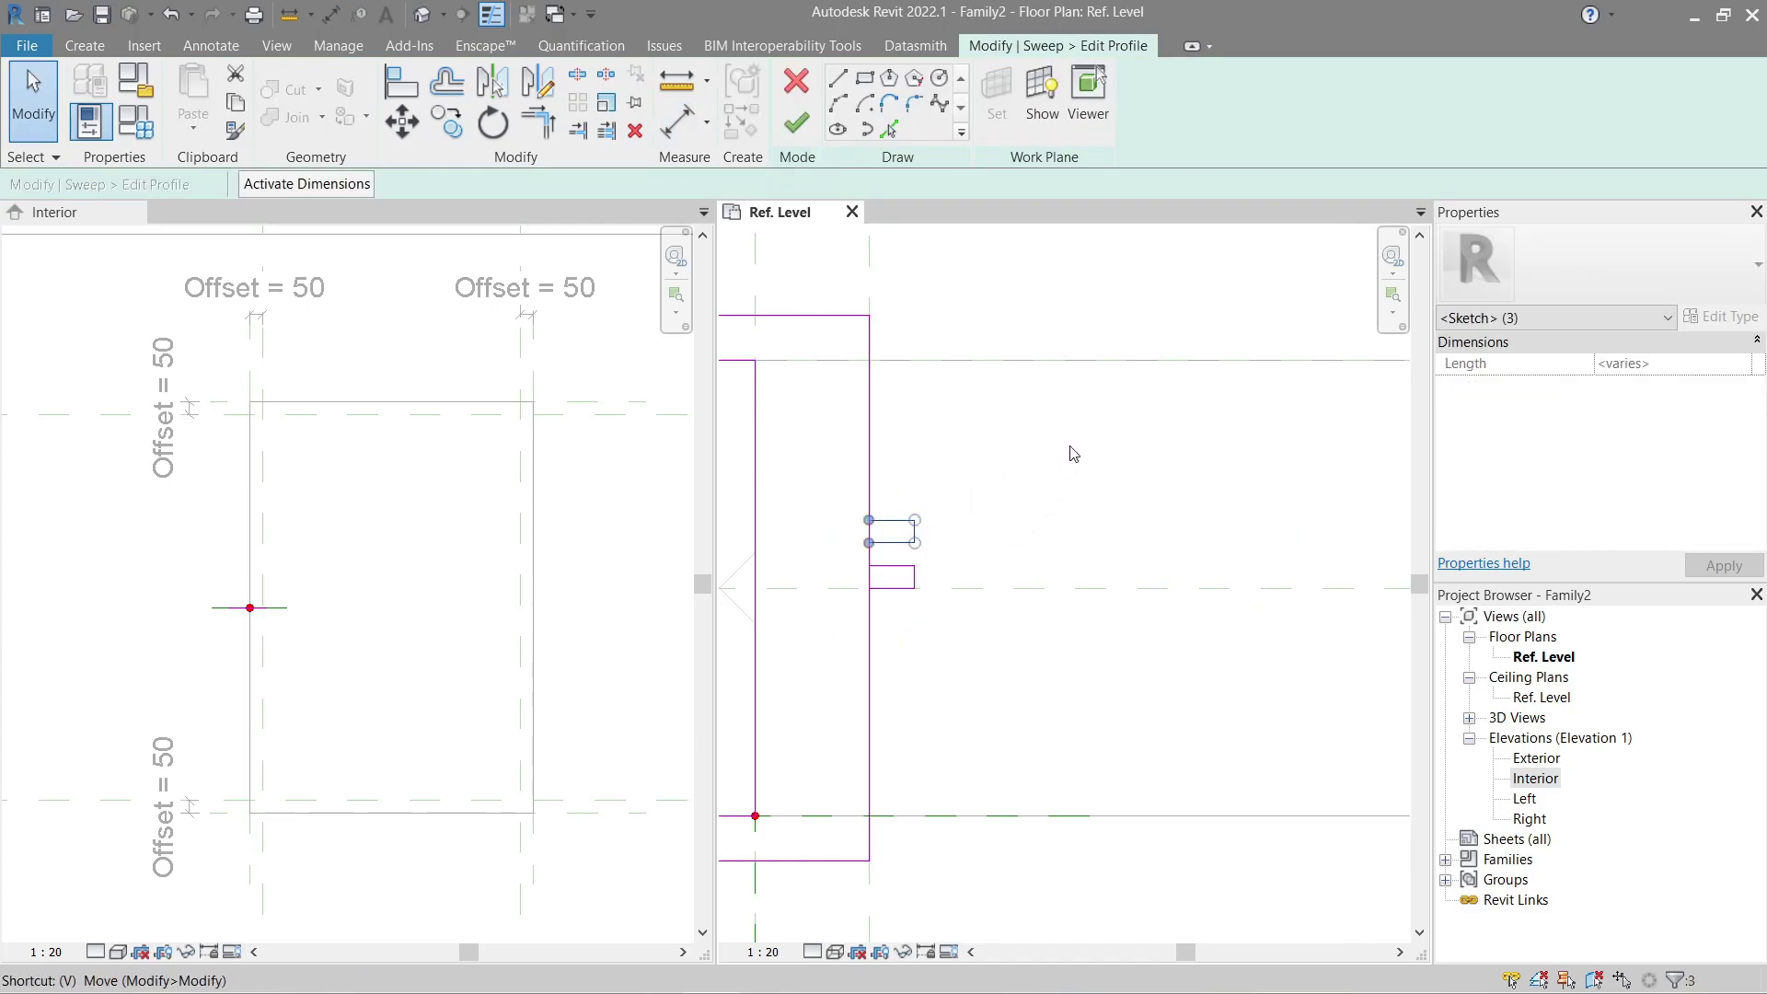
{"action": "left_click", "coordinate": [1071, 441]}
{"action": "key", "text": "Return"}
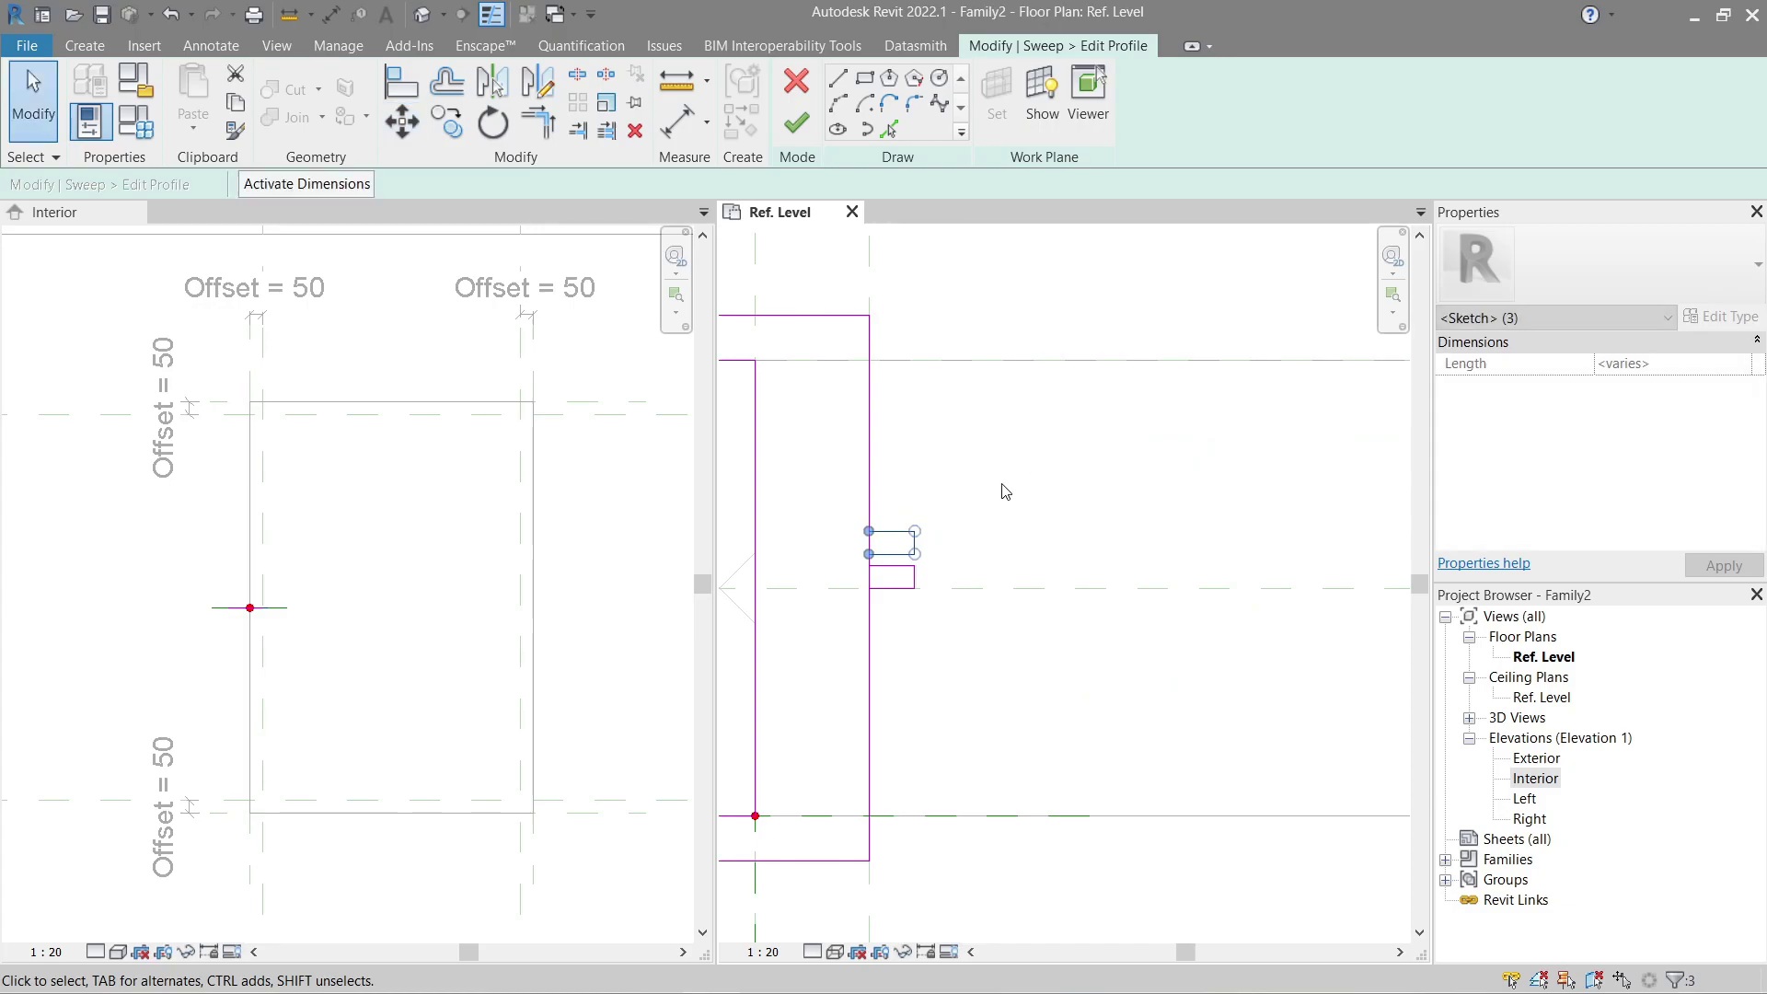
{"action": "key", "text": "Escape"}
Step: Move both projections together 35 mm toward the exterior side
{"action": "left_click_drag", "start_coordinate": [836, 469], "coordinate": [987, 623]}
{"action": "key", "text": "m"}
{"action": "key", "text": "v"}
{"action": "left_click", "coordinate": [1040, 554]}
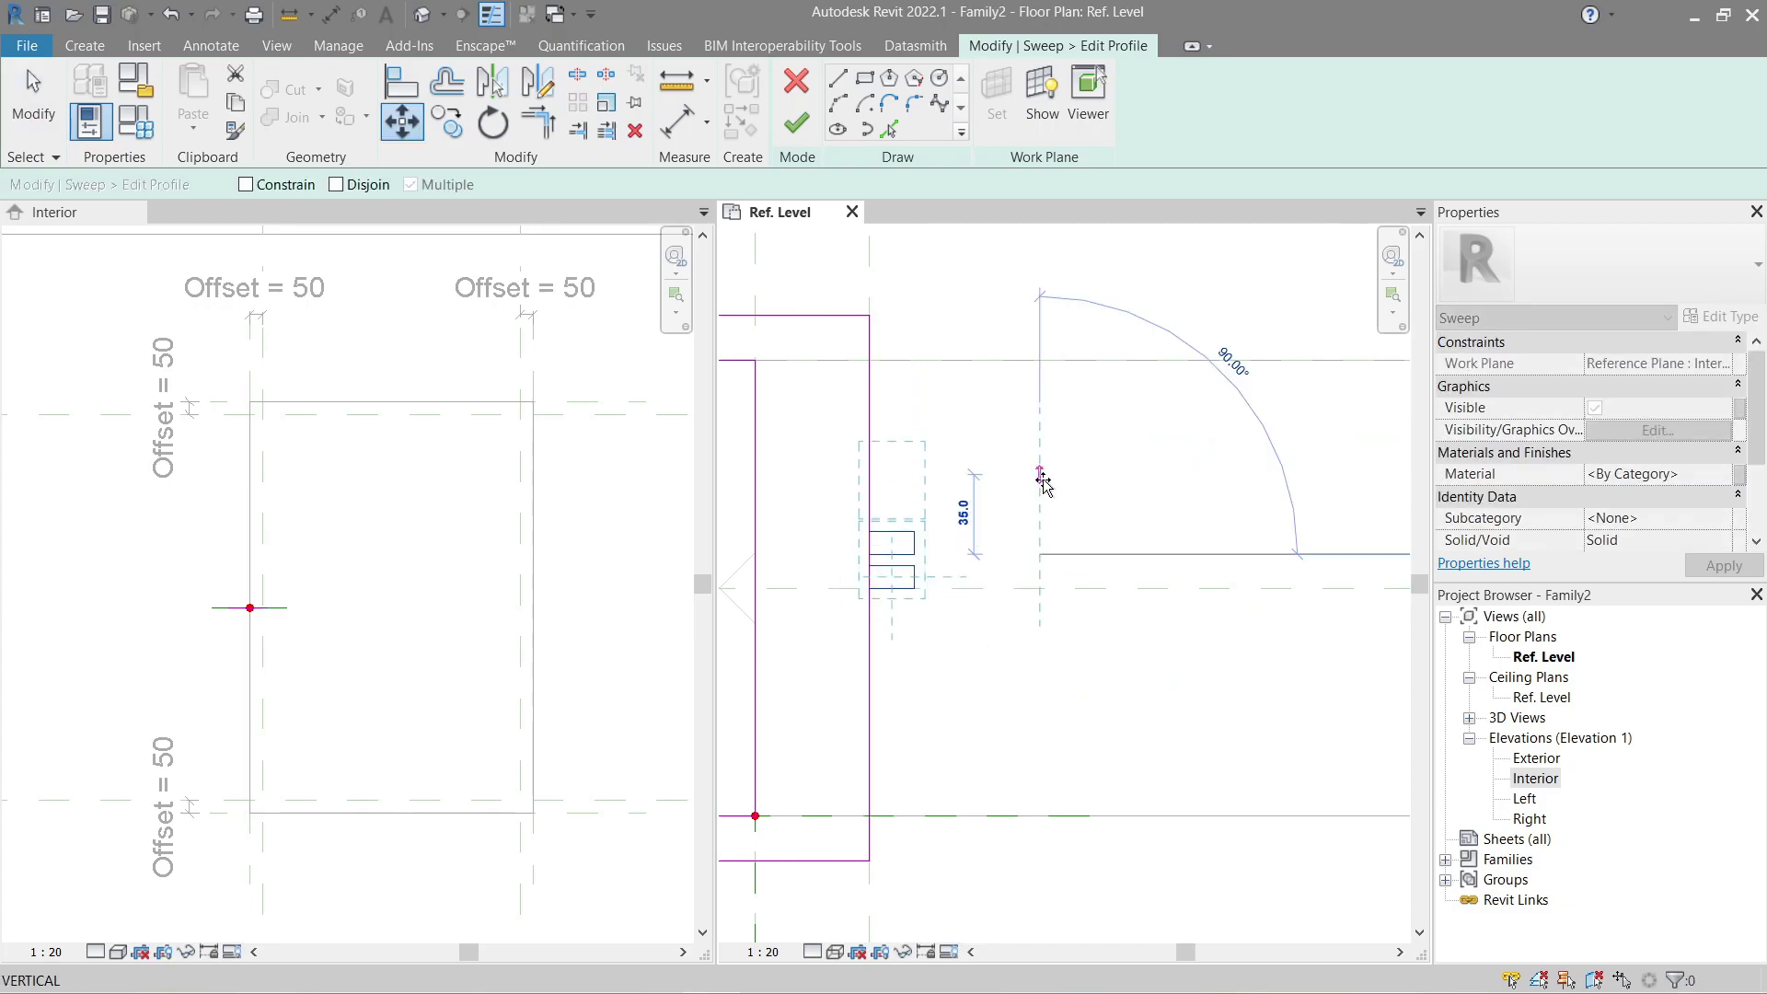
{"action": "left_click", "coordinate": [1043, 478]}
Step: Split the profile's long vertical line between the two projections
{"action": "scroll", "coordinate": [902, 473], "scroll_direction": "up", "scroll_amount": 5}
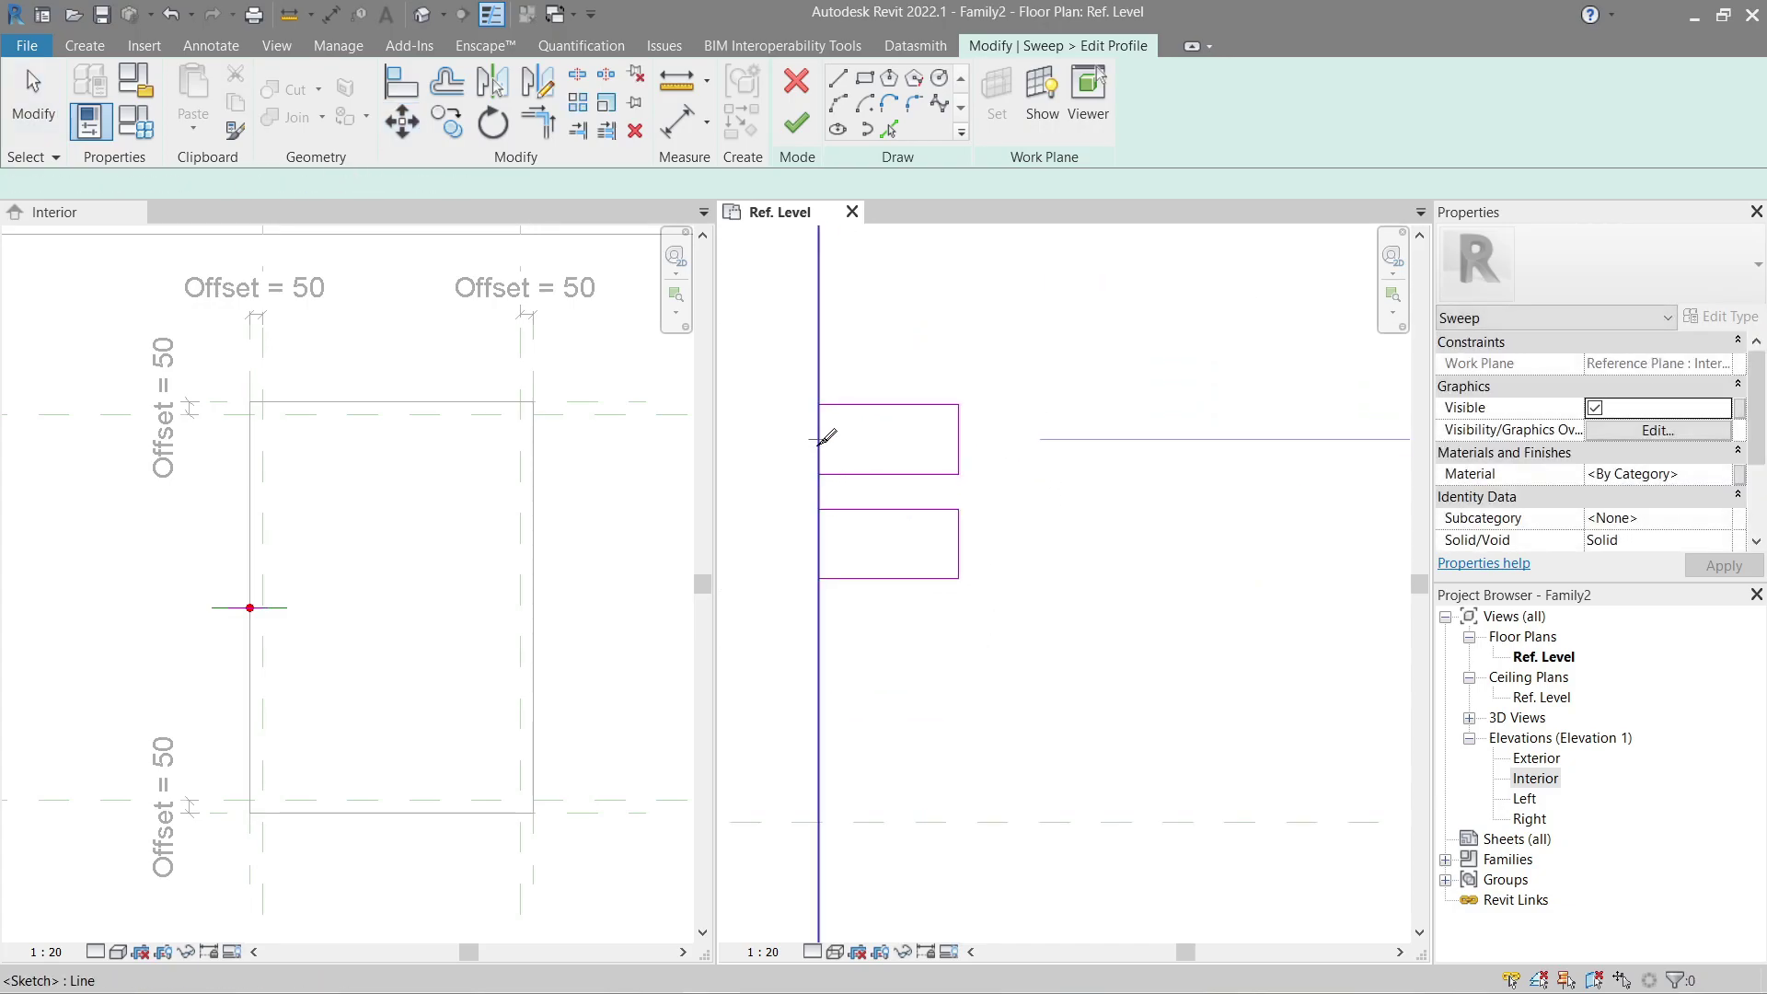
{"action": "key", "text": "s"}
{"action": "key", "text": "l"}
{"action": "left_click", "coordinate": [818, 489]}
{"action": "key", "text": "Escape"}
Step: Try to trim the profile's long vertical line against the edges of the upper projection
{"action": "key", "text": "t"}
{"action": "key", "text": "r"}
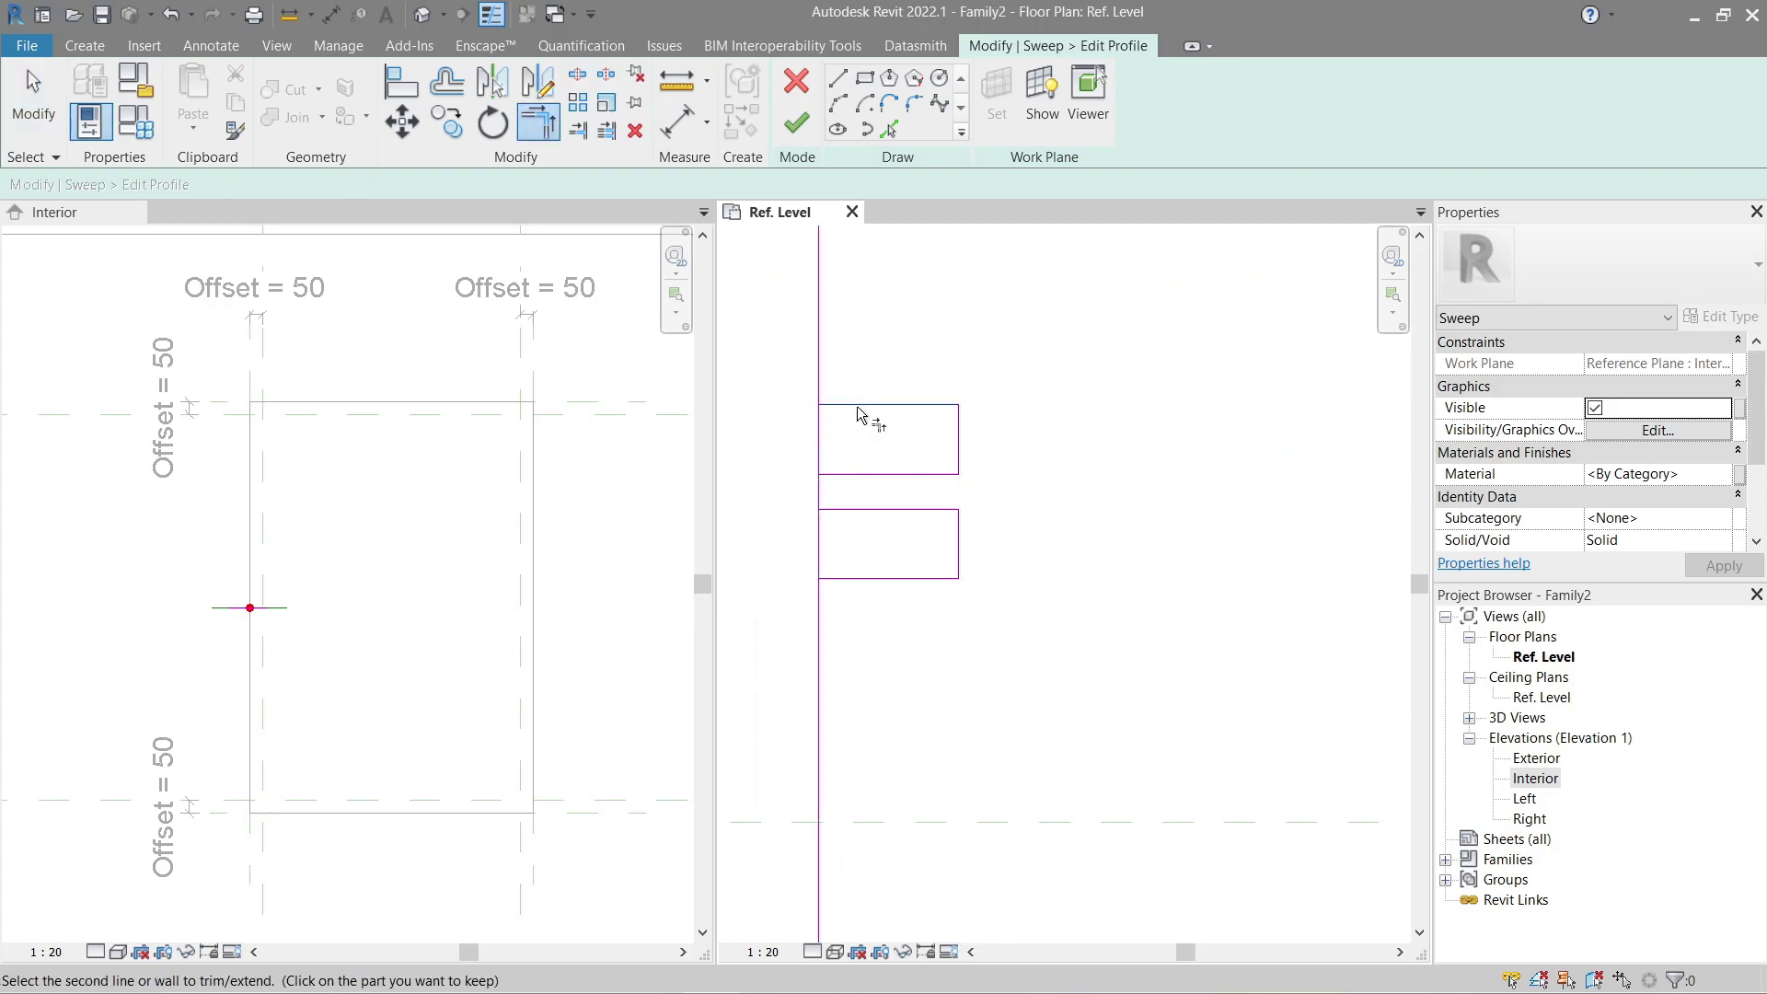
{"action": "left_click", "coordinate": [858, 405]}
{"action": "left_click", "coordinate": [819, 359]}
{"action": "left_click", "coordinate": [897, 478]}
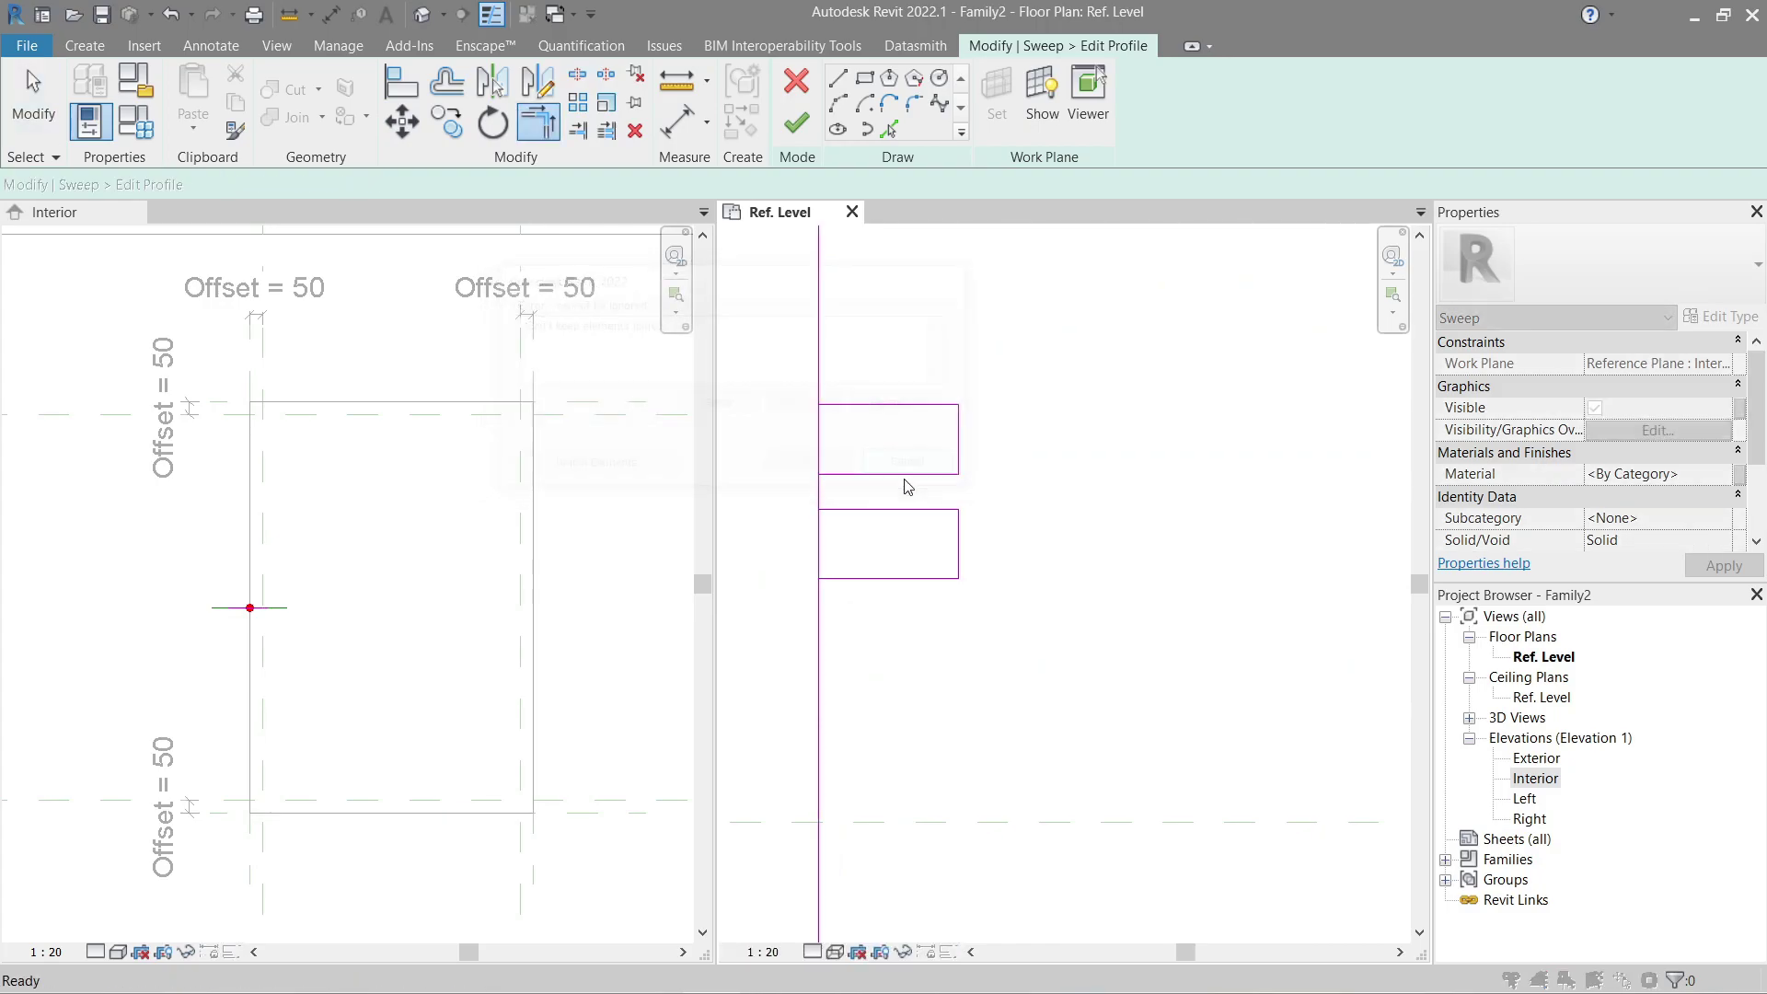
{"action": "left_click", "coordinate": [830, 493]}
{"action": "left_click", "coordinate": [823, 500]}
{"action": "key", "text": "Escape"}
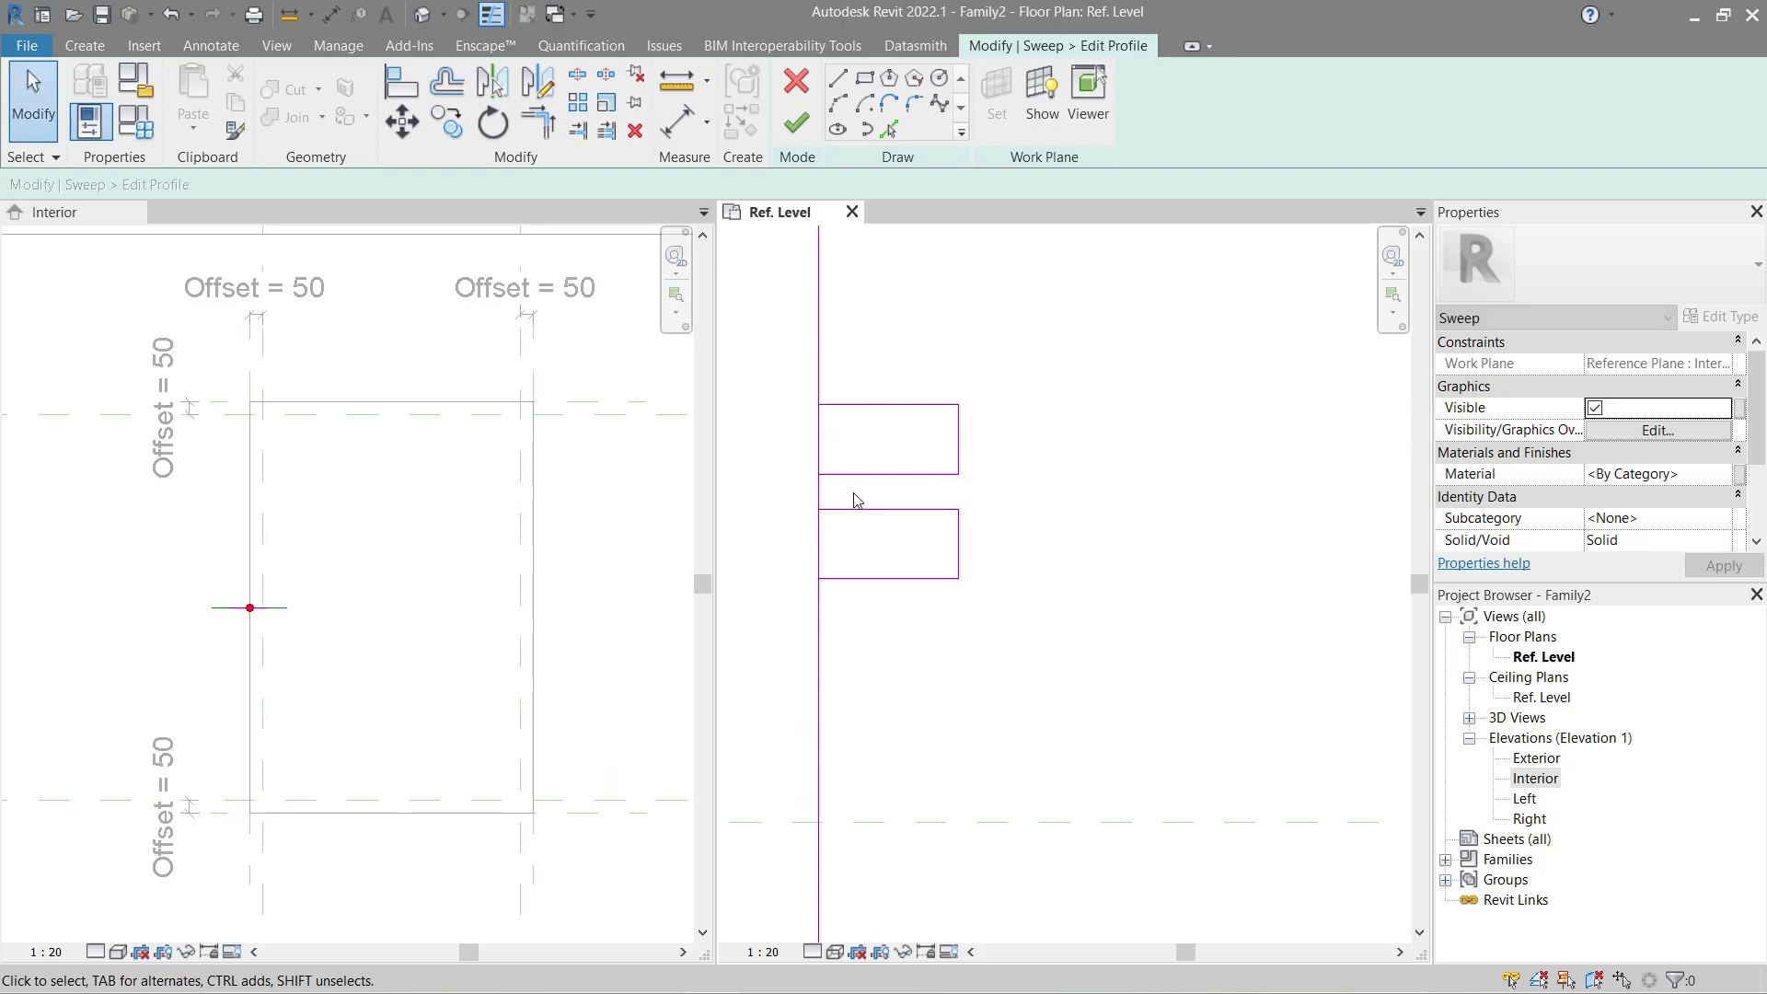
Step: Split the long vertical line within the lower projection and trim its upper part to that projection's top edge
{"action": "key", "text": "s"}
{"action": "key", "text": "l"}
{"action": "key", "text": "Escape"}
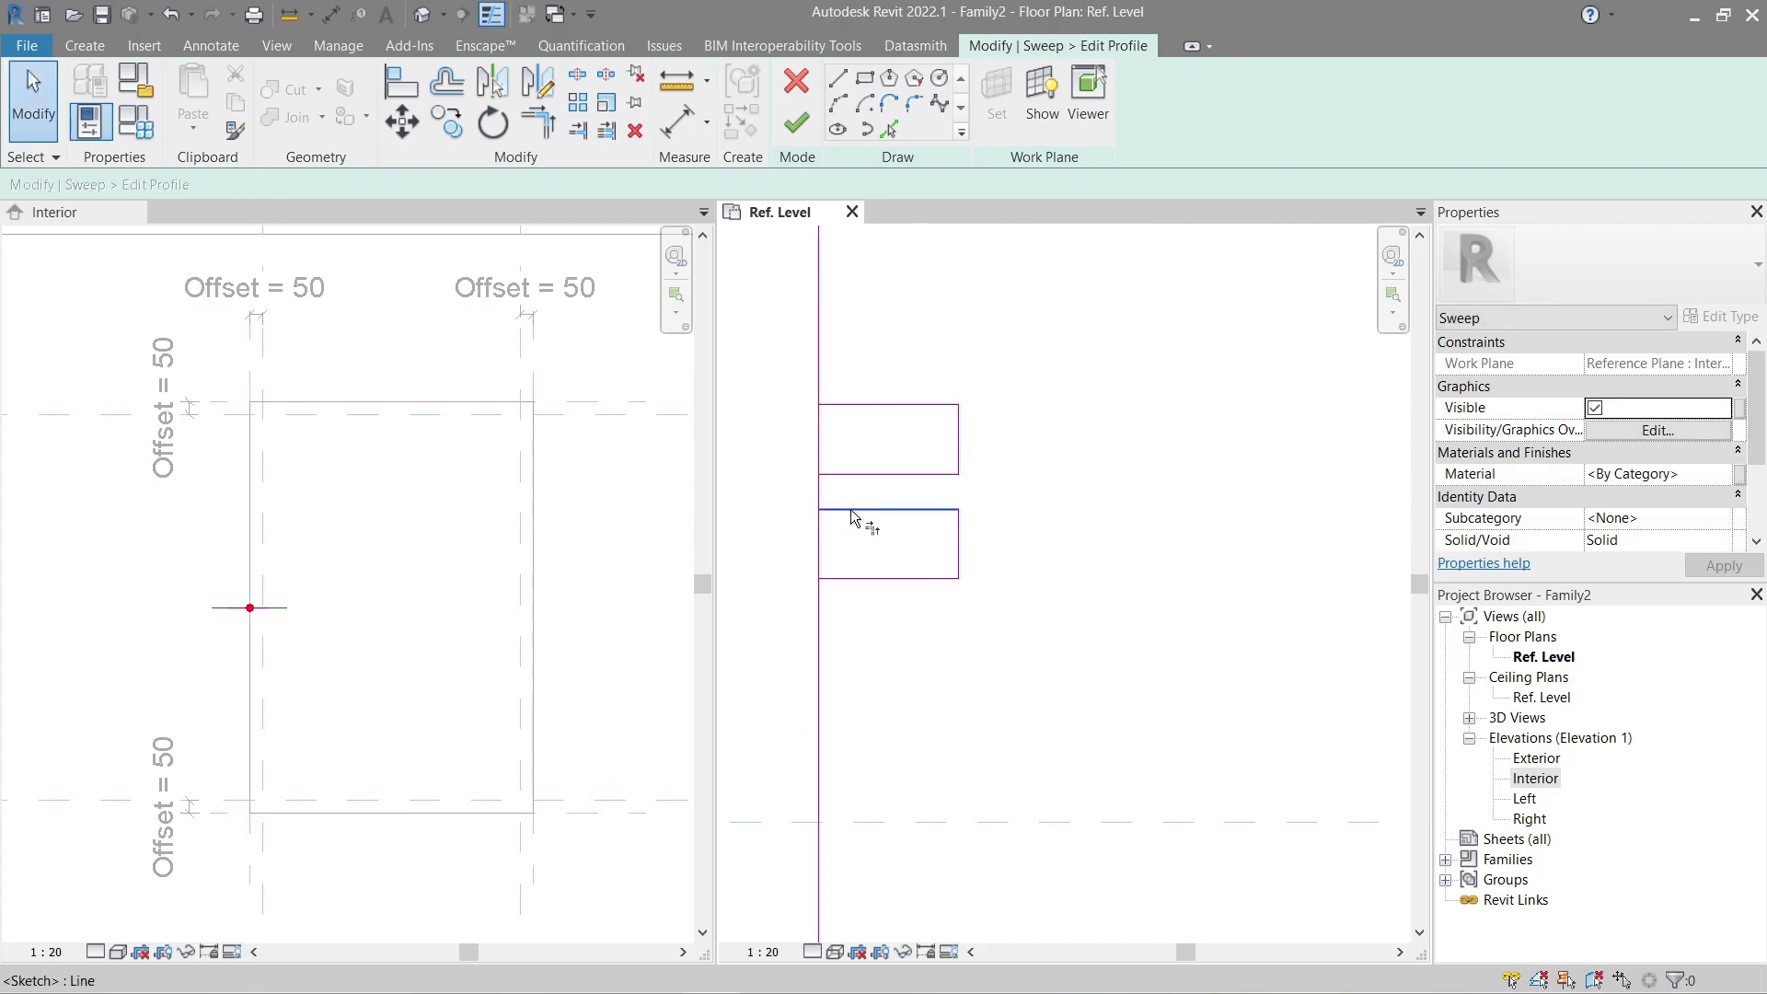
{"action": "key", "text": "t"}
{"action": "key", "text": "r"}
{"action": "key", "text": "Escape"}
{"action": "key", "text": "t"}
{"action": "key", "text": "r"}
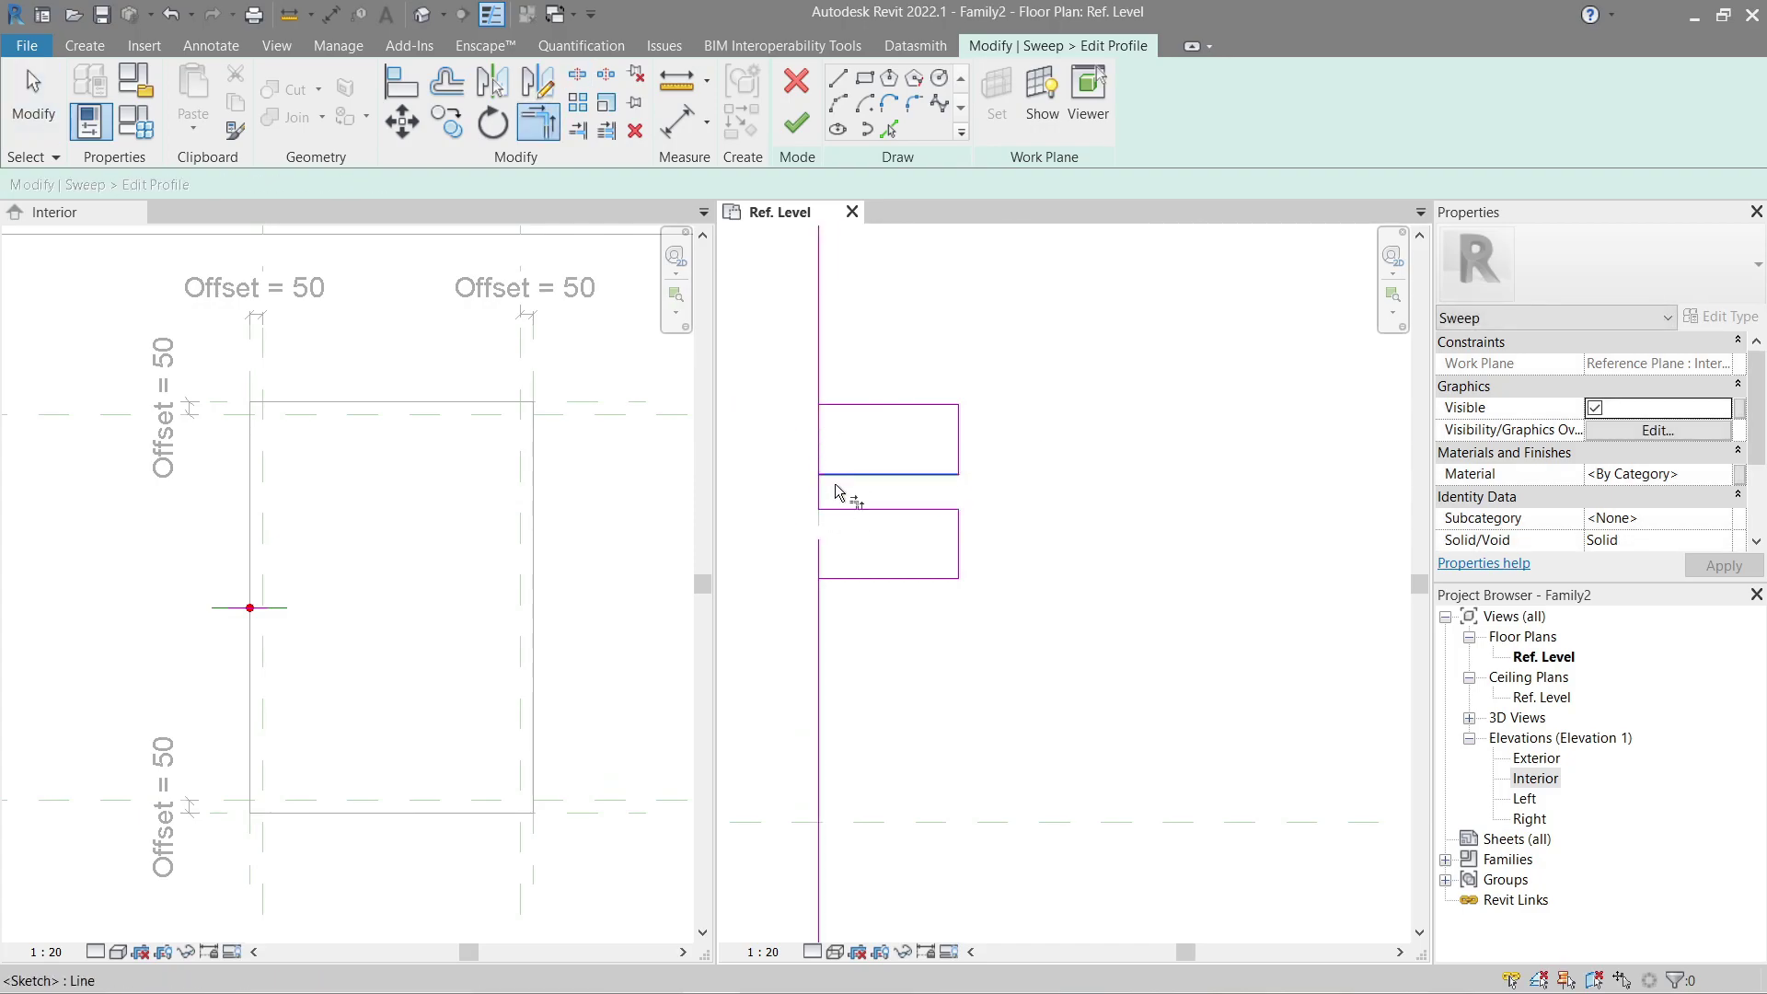
{"action": "left_click", "coordinate": [824, 495]}
{"action": "key", "text": "Escape"}
Step: Trim the remaining vertical line out of the bases of both projections to form one continuous profile outline
{"action": "left_click_drag", "start_coordinate": [788, 451], "coordinate": [854, 497]}
{"action": "key", "text": "Delete"}
{"action": "key", "text": "t"}
{"action": "key", "text": "r"}
{"action": "left_click", "coordinate": [865, 408]}
{"action": "left_click", "coordinate": [819, 368]}
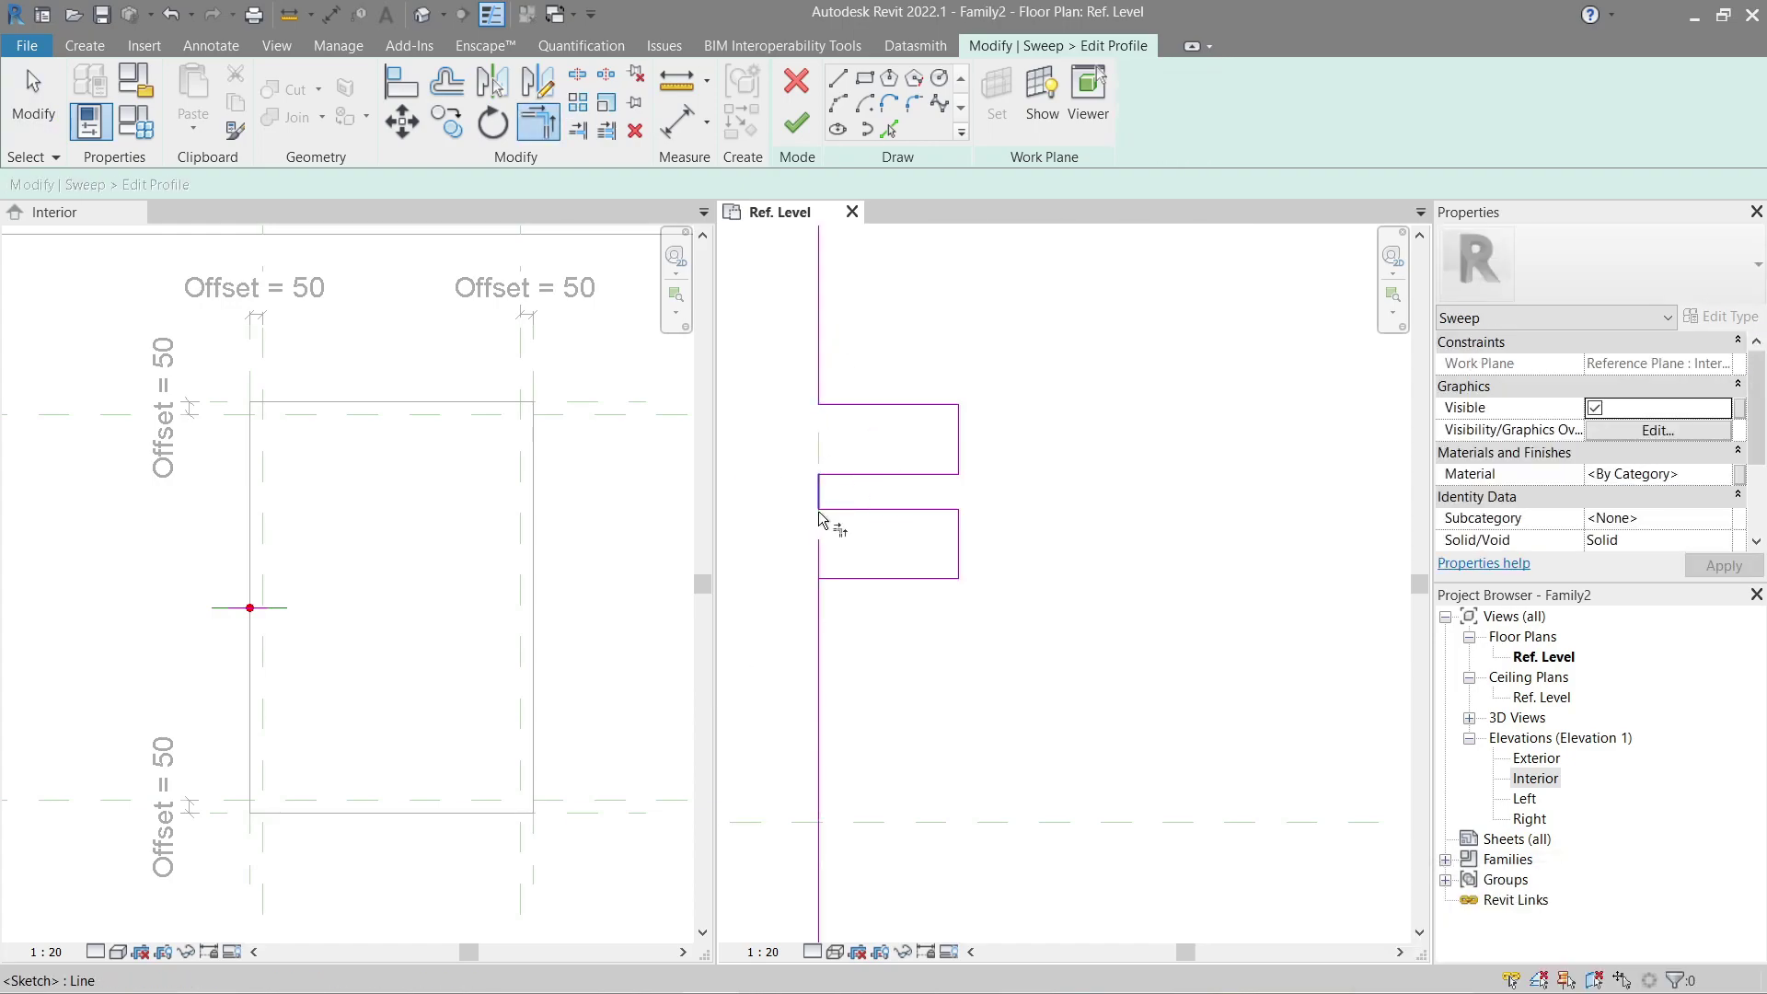
{"action": "key", "text": "Escape"}
Step: Place an aligned dimension string from the wall's centre line to the horizontal edges of both projections
{"action": "scroll", "coordinate": [823, 620], "scroll_direction": "down", "scroll_amount": 5}
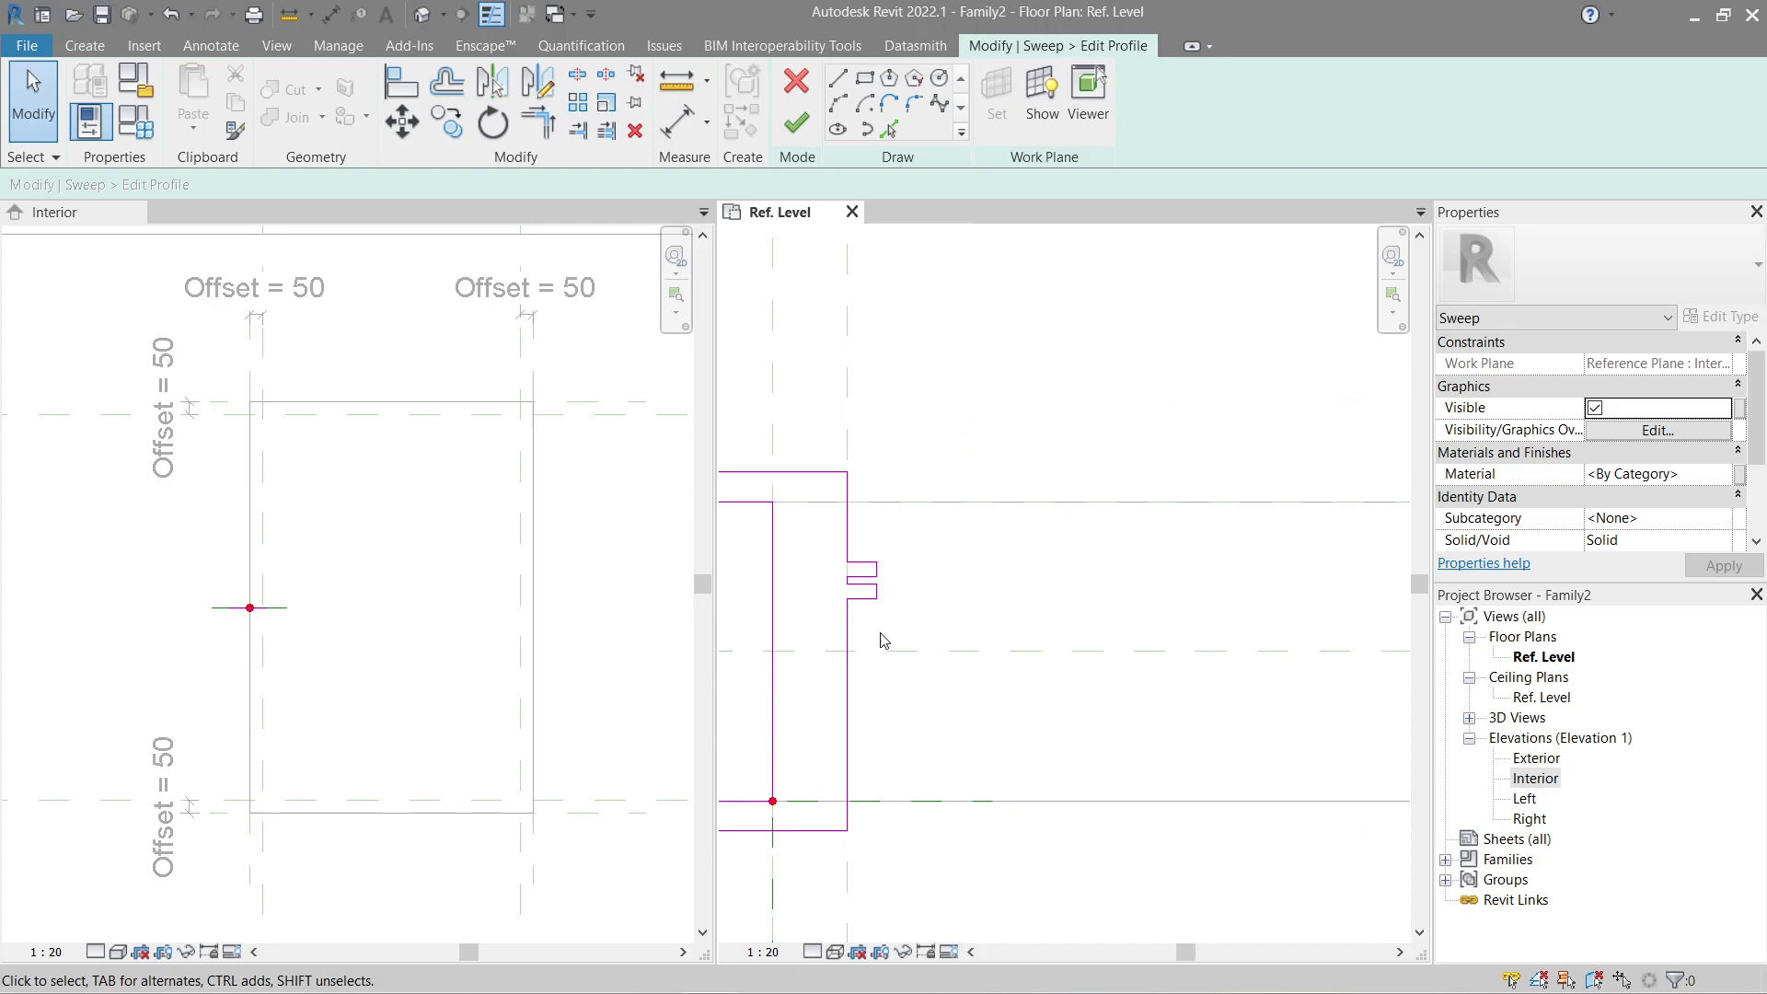
{"action": "scroll", "coordinate": [1041, 552], "scroll_direction": "up", "scroll_amount": 3}
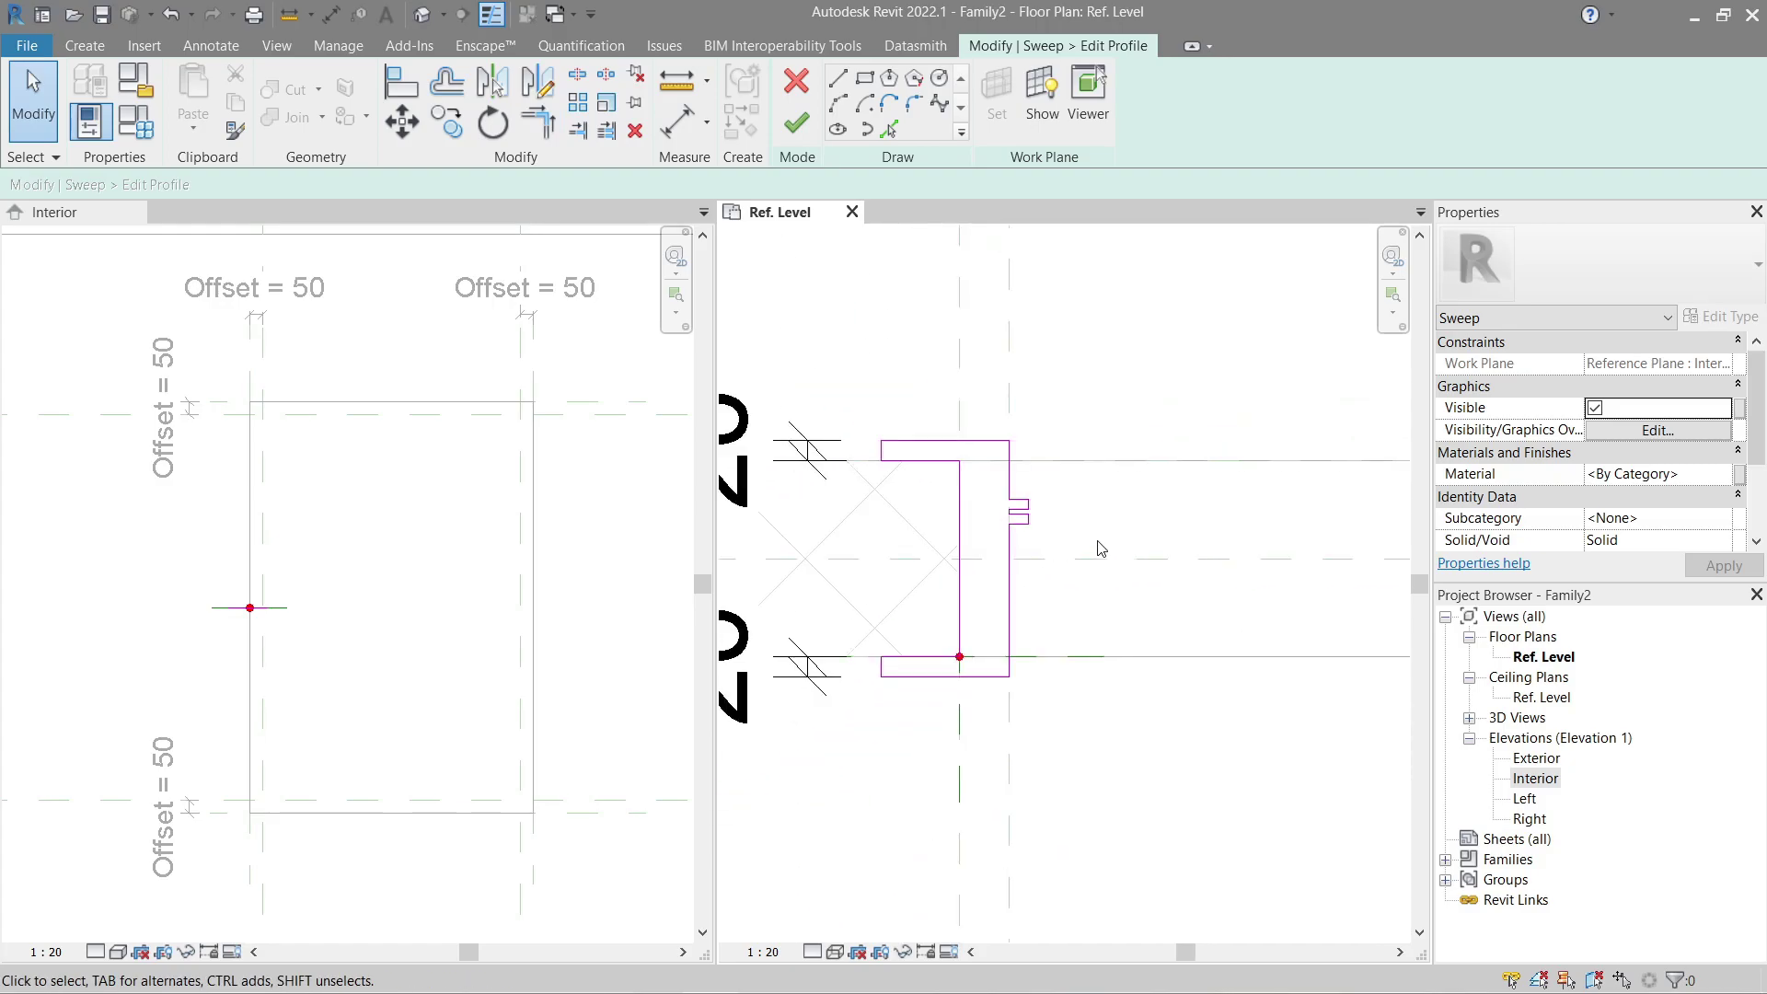
{"action": "scroll", "coordinate": [1101, 549], "scroll_direction": "up", "scroll_amount": 4}
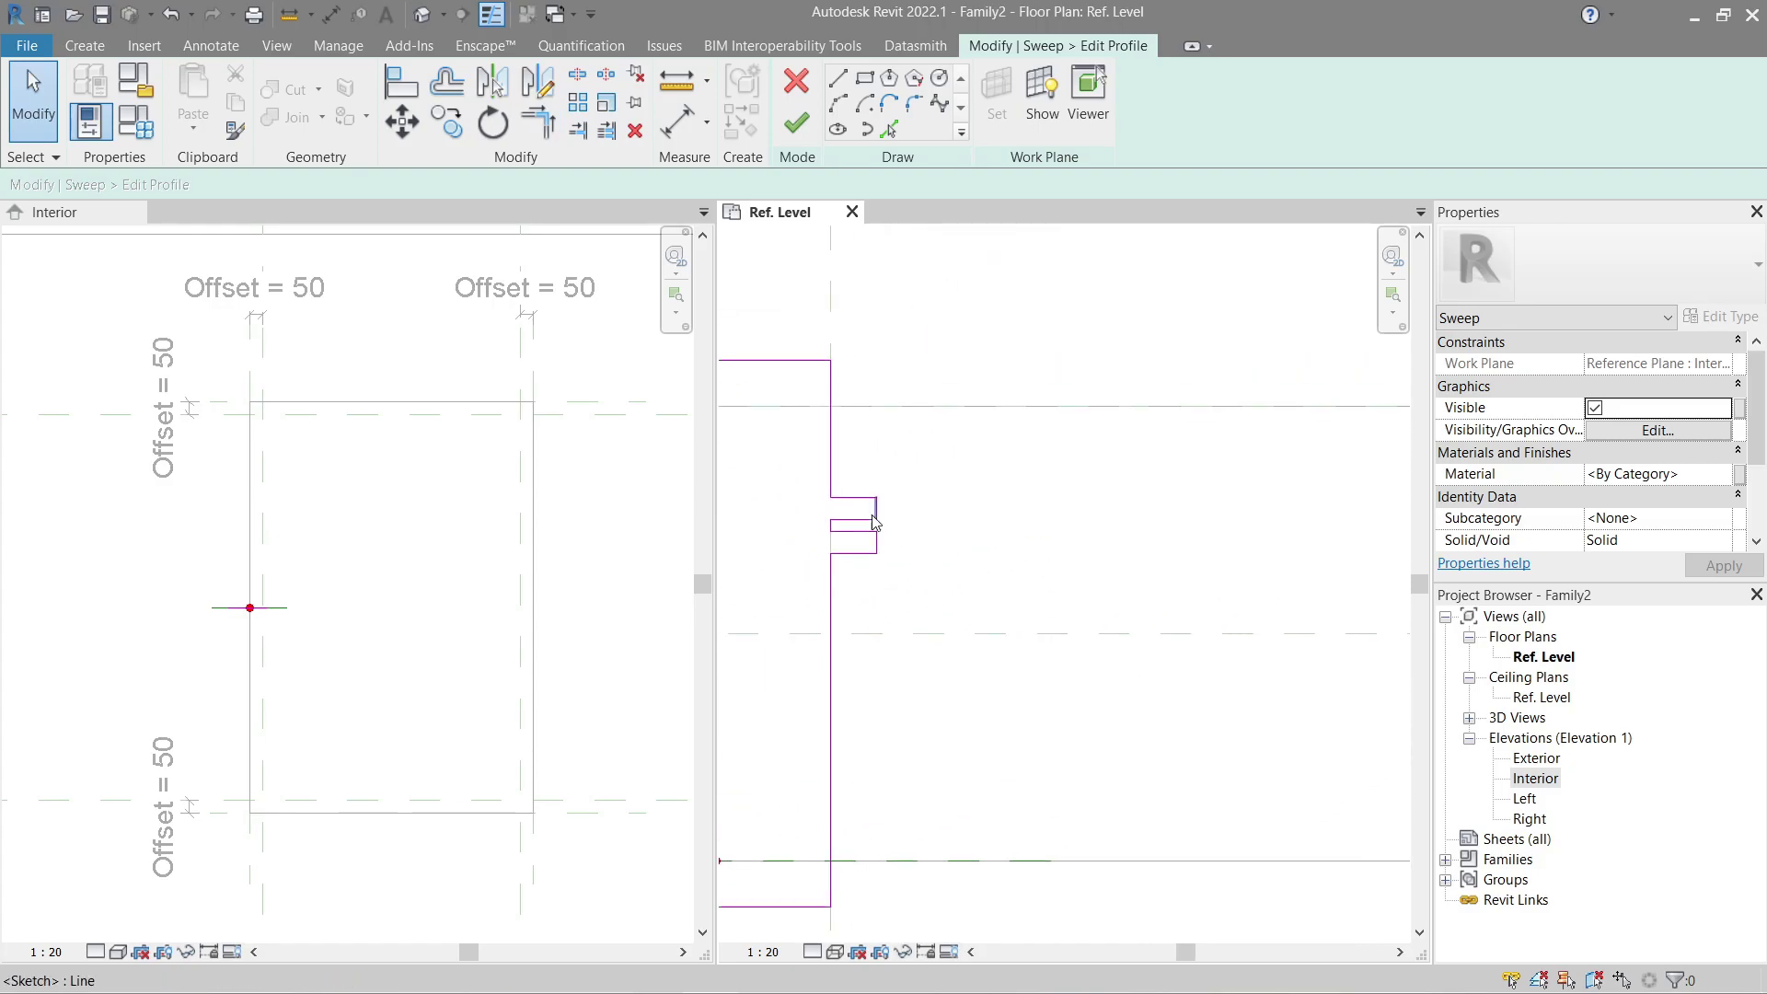
{"action": "key", "text": "d"}
{"action": "key", "text": "i"}
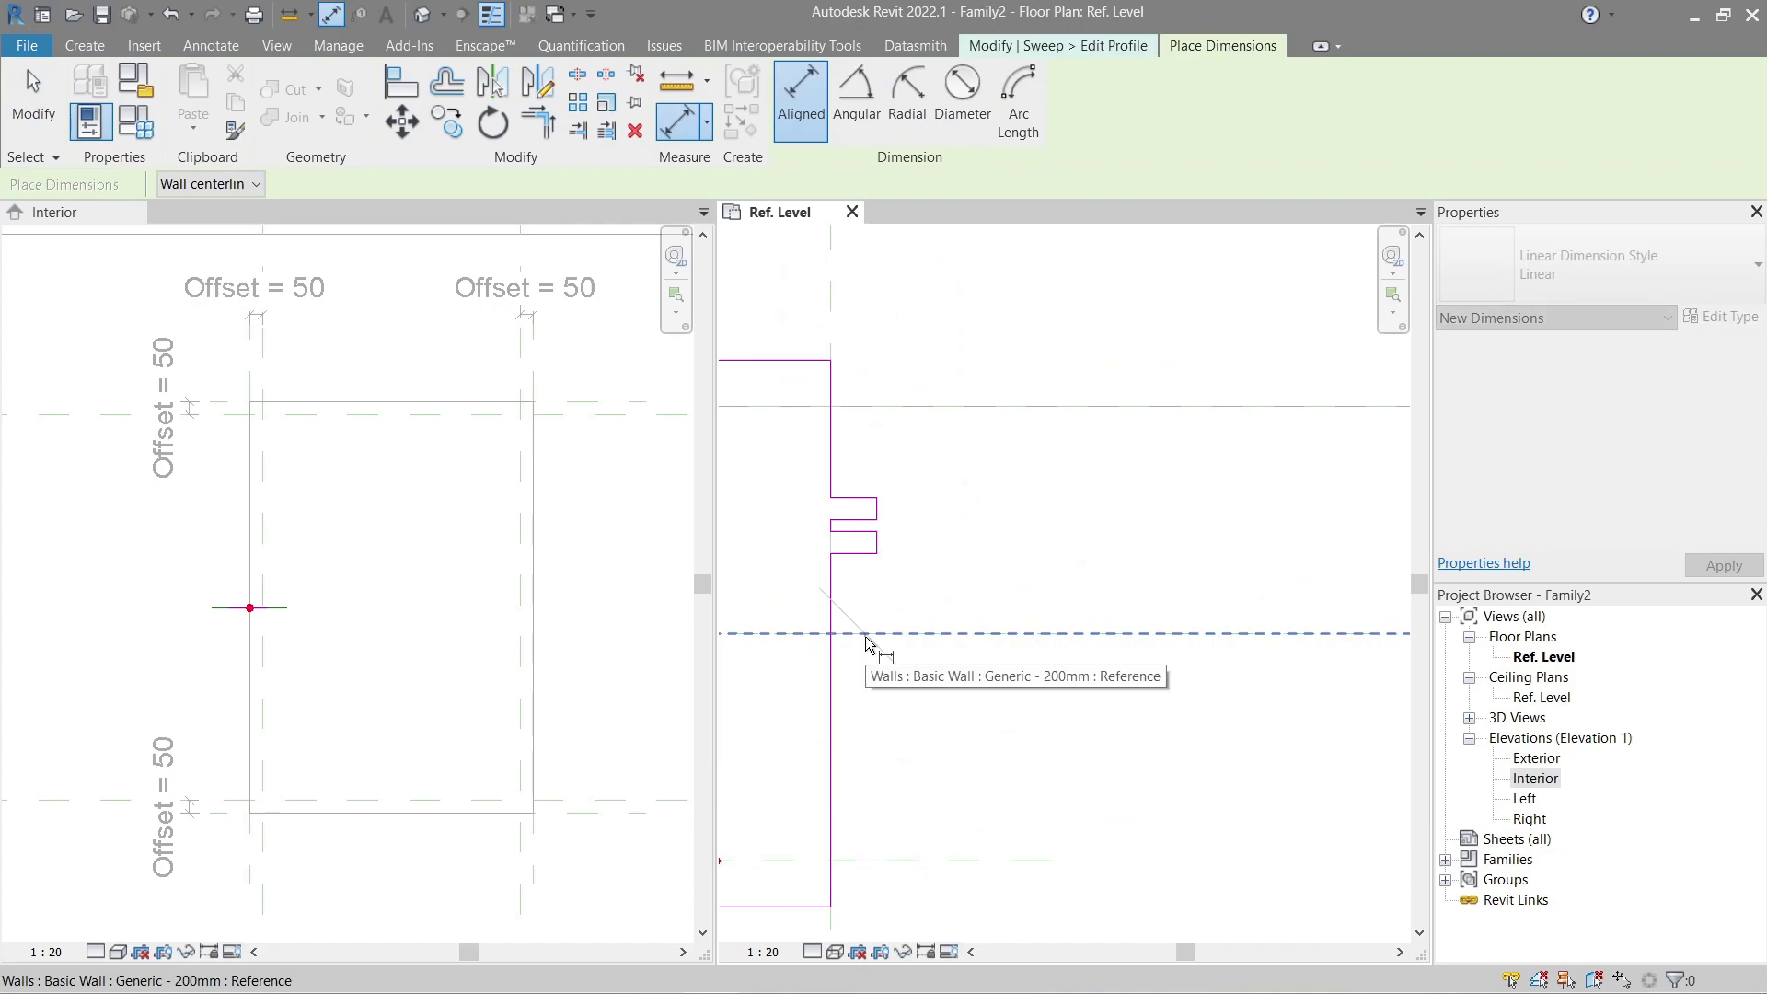
{"action": "left_click", "coordinate": [867, 643]}
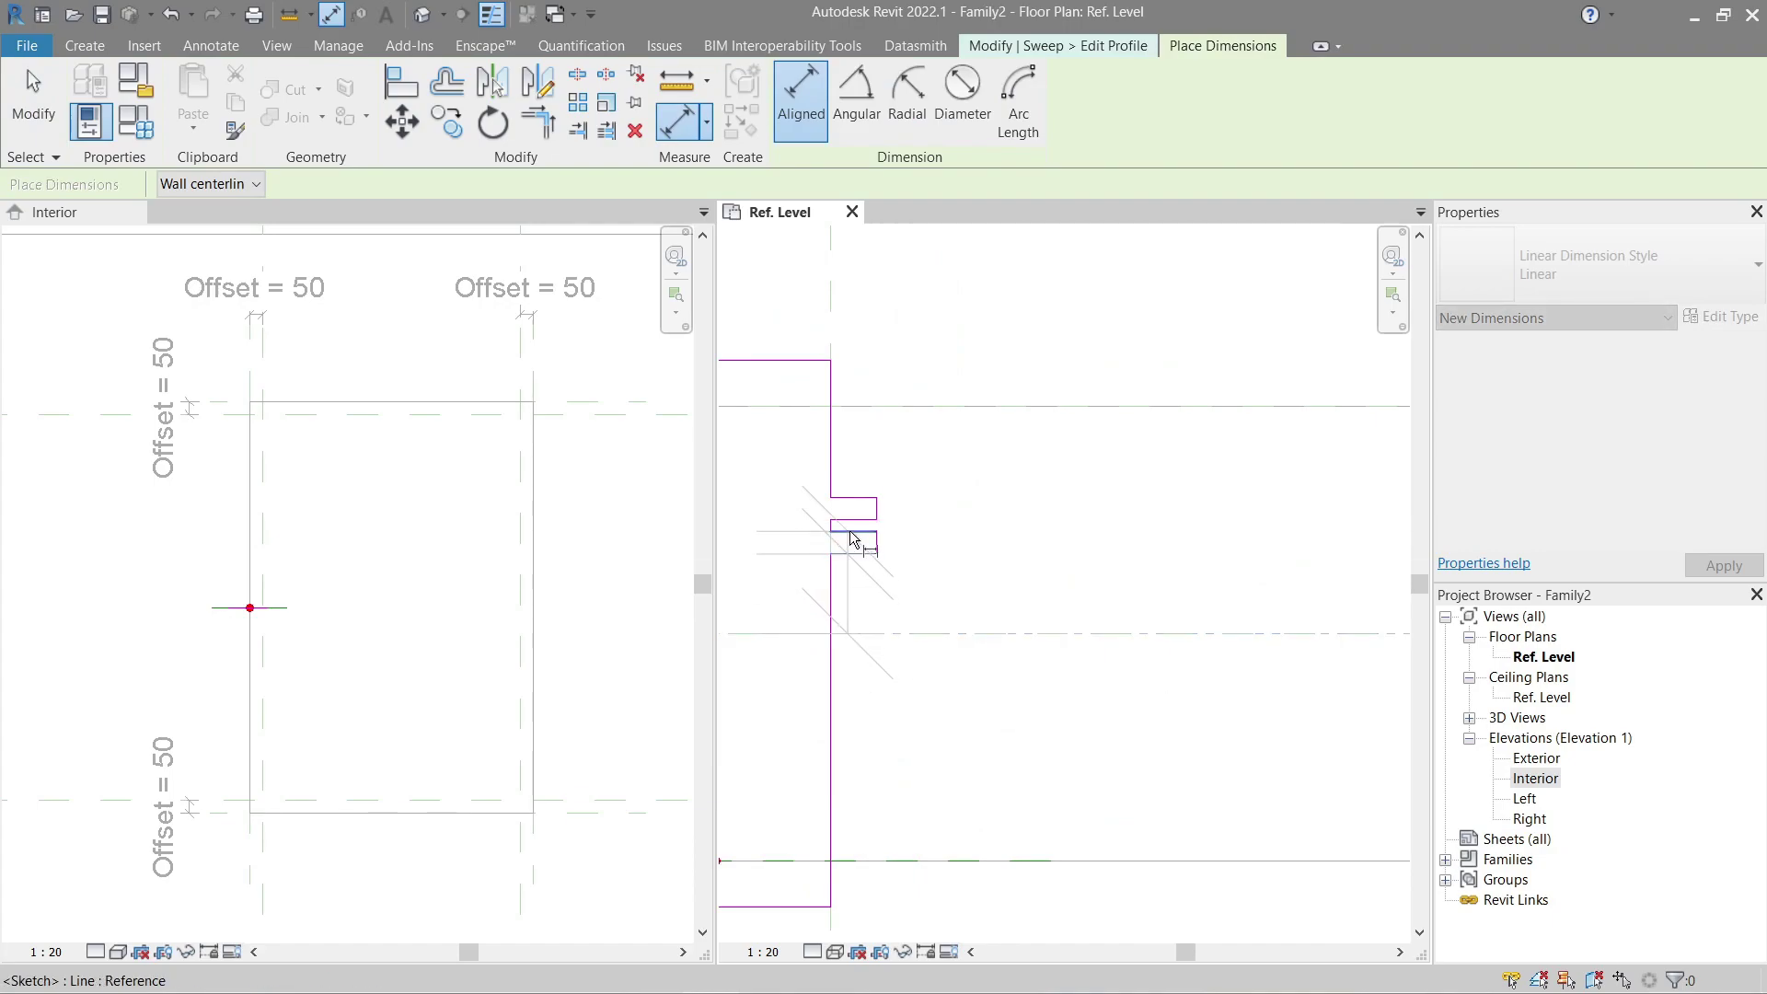
{"action": "left_click", "coordinate": [851, 532]}
{"action": "left_click", "coordinate": [851, 519]}
{"action": "left_click", "coordinate": [853, 498]}
{"action": "scroll", "coordinate": [911, 525], "scroll_direction": "down", "scroll_amount": 3}
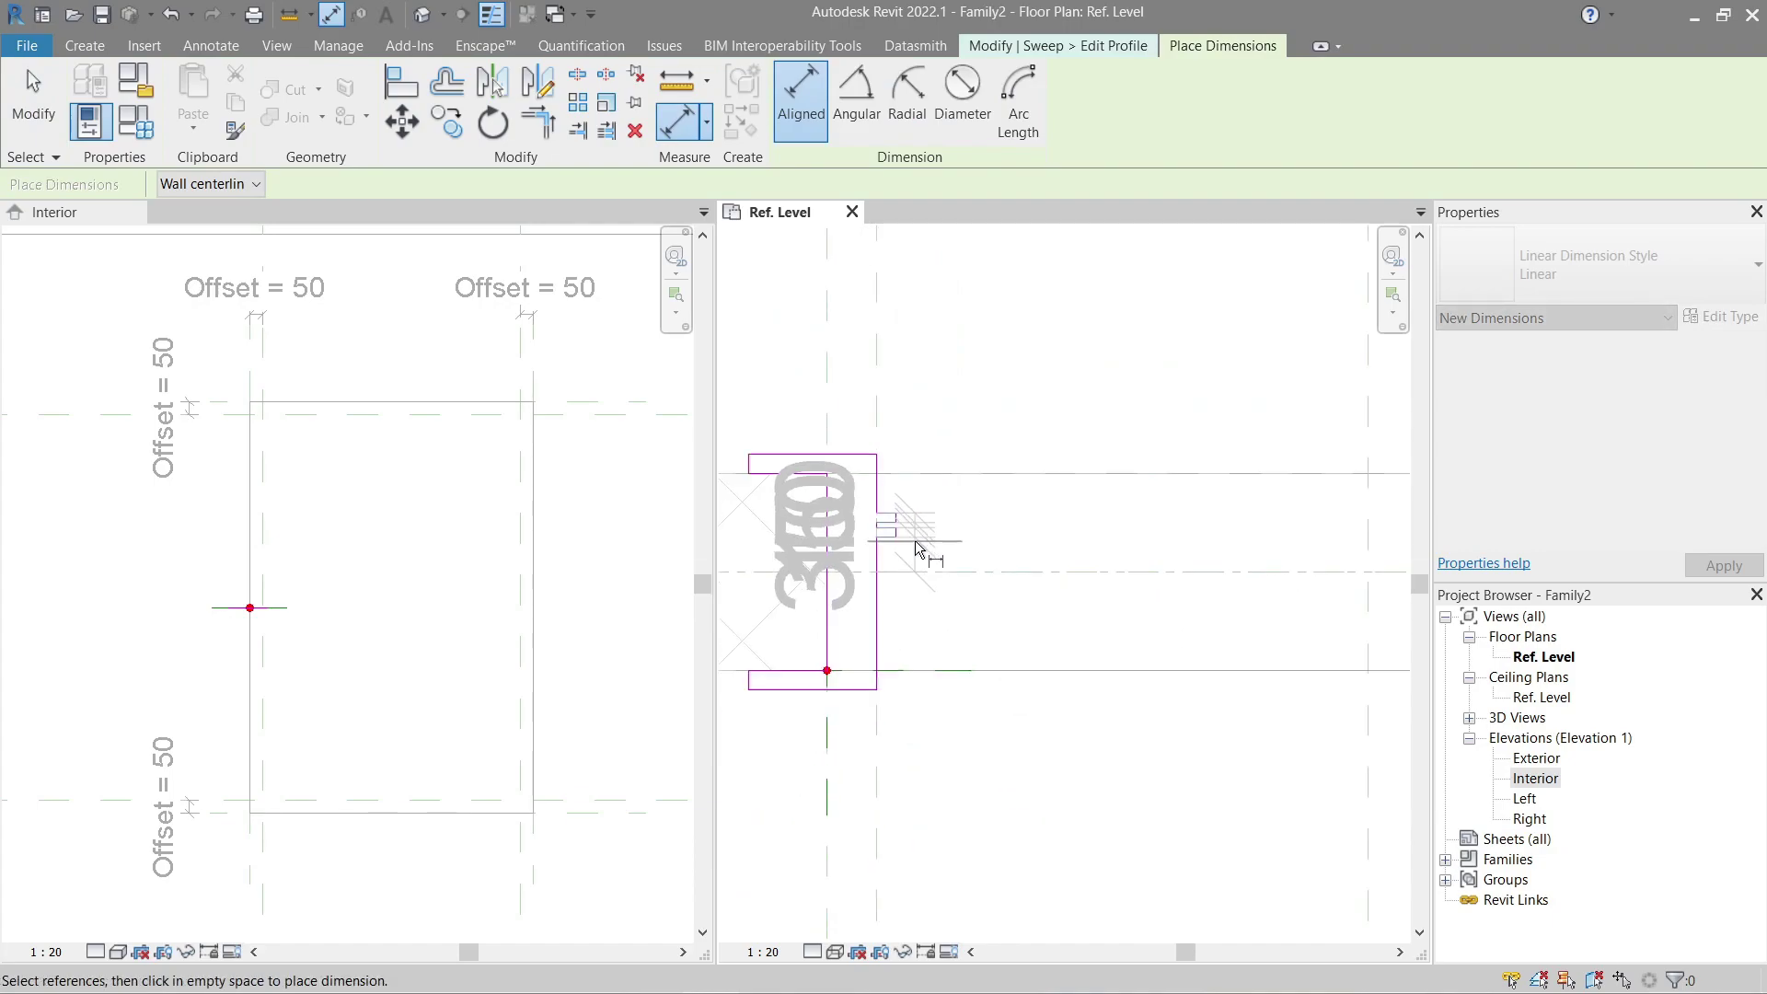
{"action": "scroll", "coordinate": [914, 539], "scroll_direction": "down", "scroll_amount": 2}
{"action": "scroll", "coordinate": [1035, 543], "scroll_direction": "up", "scroll_amount": 3}
{"action": "left_click", "coordinate": [1289, 530]}
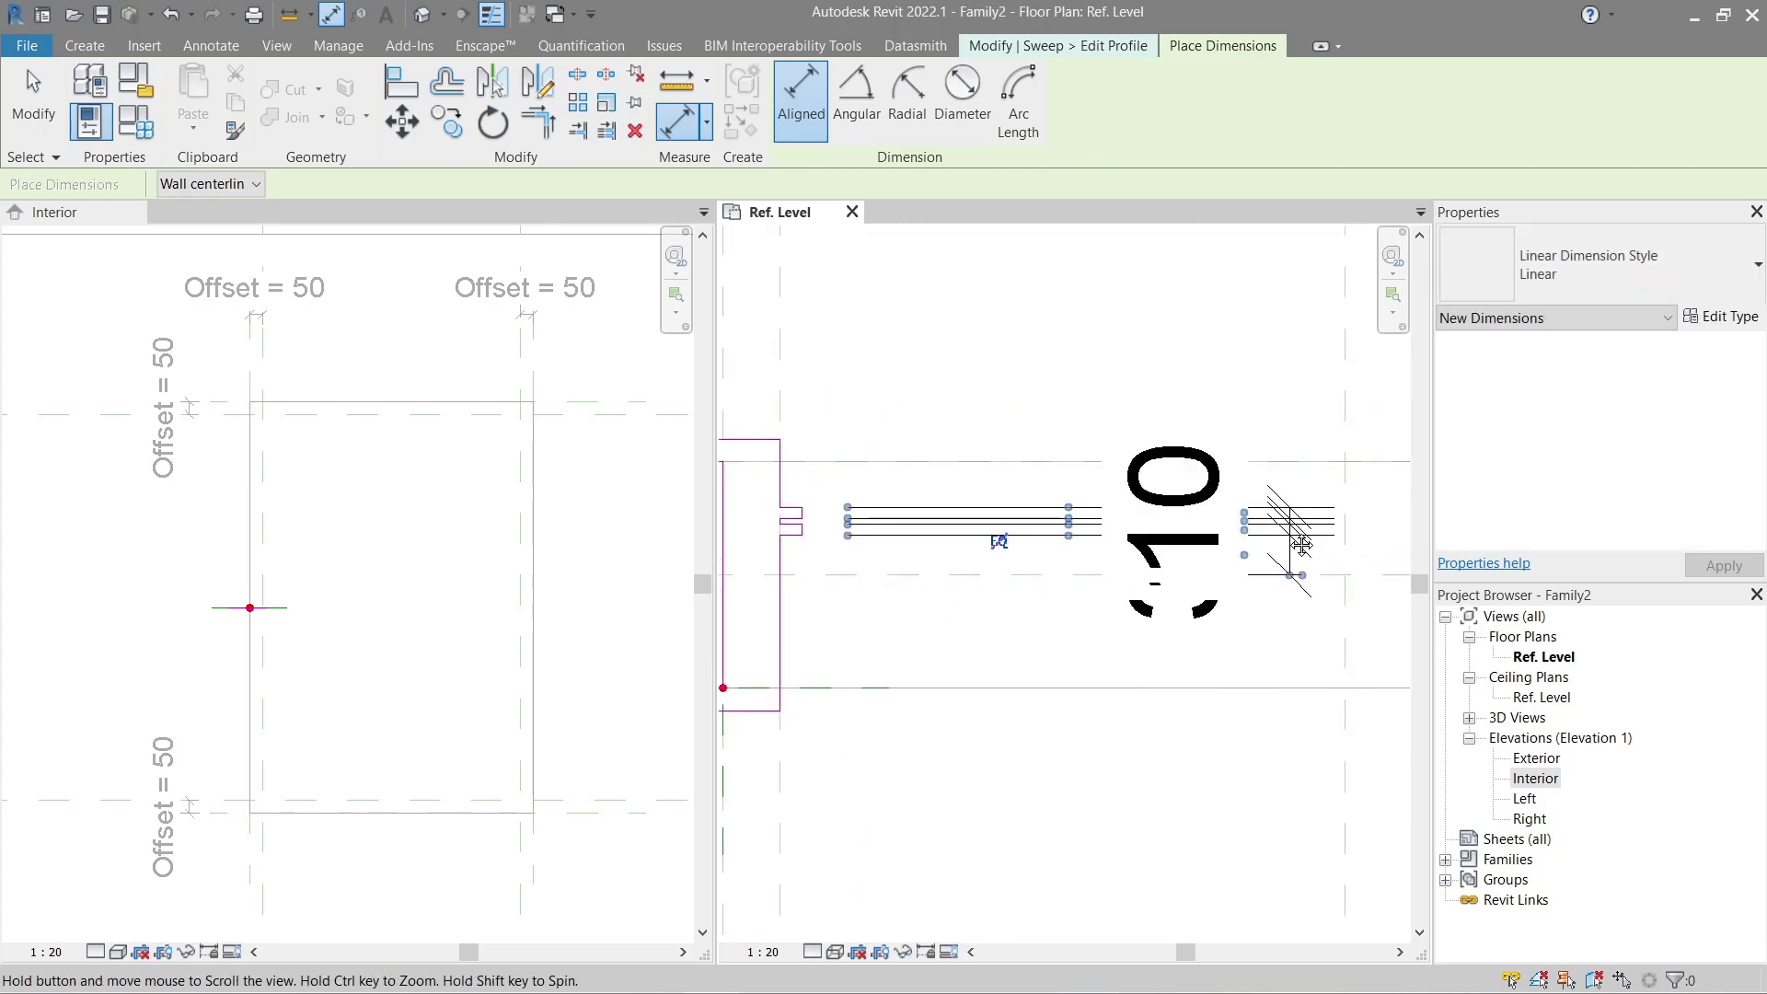
Step: Lock the segments of the new dimension string to fix the projections' positions and thicknesses
{"action": "middle_click_drag", "start_coordinate": [1302, 546], "coordinate": [1117, 592]}
{"action": "scroll", "coordinate": [1117, 593], "scroll_direction": "down", "scroll_amount": 1}
{"action": "scroll", "coordinate": [1055, 616], "scroll_direction": "up", "scroll_amount": 2}
{"action": "scroll", "coordinate": [1282, 556], "scroll_direction": "up", "scroll_amount": 4}
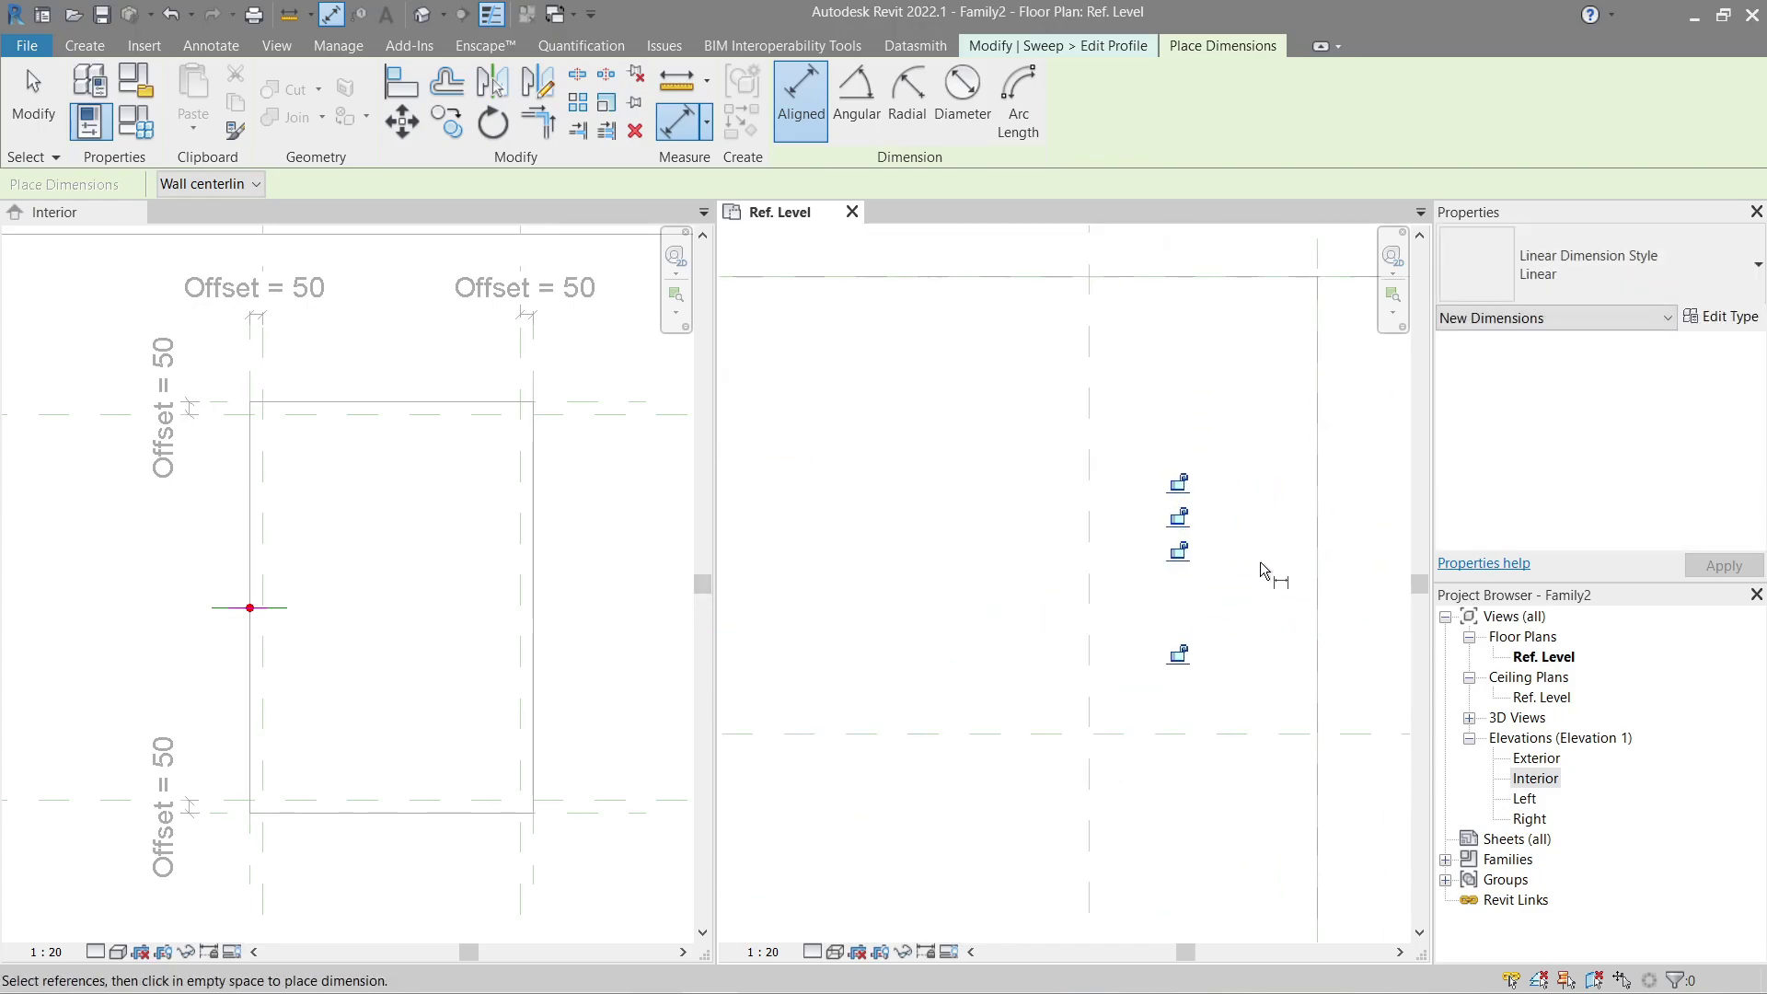
{"action": "left_click", "coordinate": [1177, 482]}
{"action": "left_click", "coordinate": [1178, 515]}
{"action": "left_click", "coordinate": [1177, 549]}
{"action": "scroll", "coordinate": [1014, 715], "scroll_direction": "down", "scroll_amount": 3}
Step: Dimension the depth of the upper projection above the profile and lock it
{"action": "middle_click_drag", "start_coordinate": [1014, 715], "coordinate": [1344, 655]}
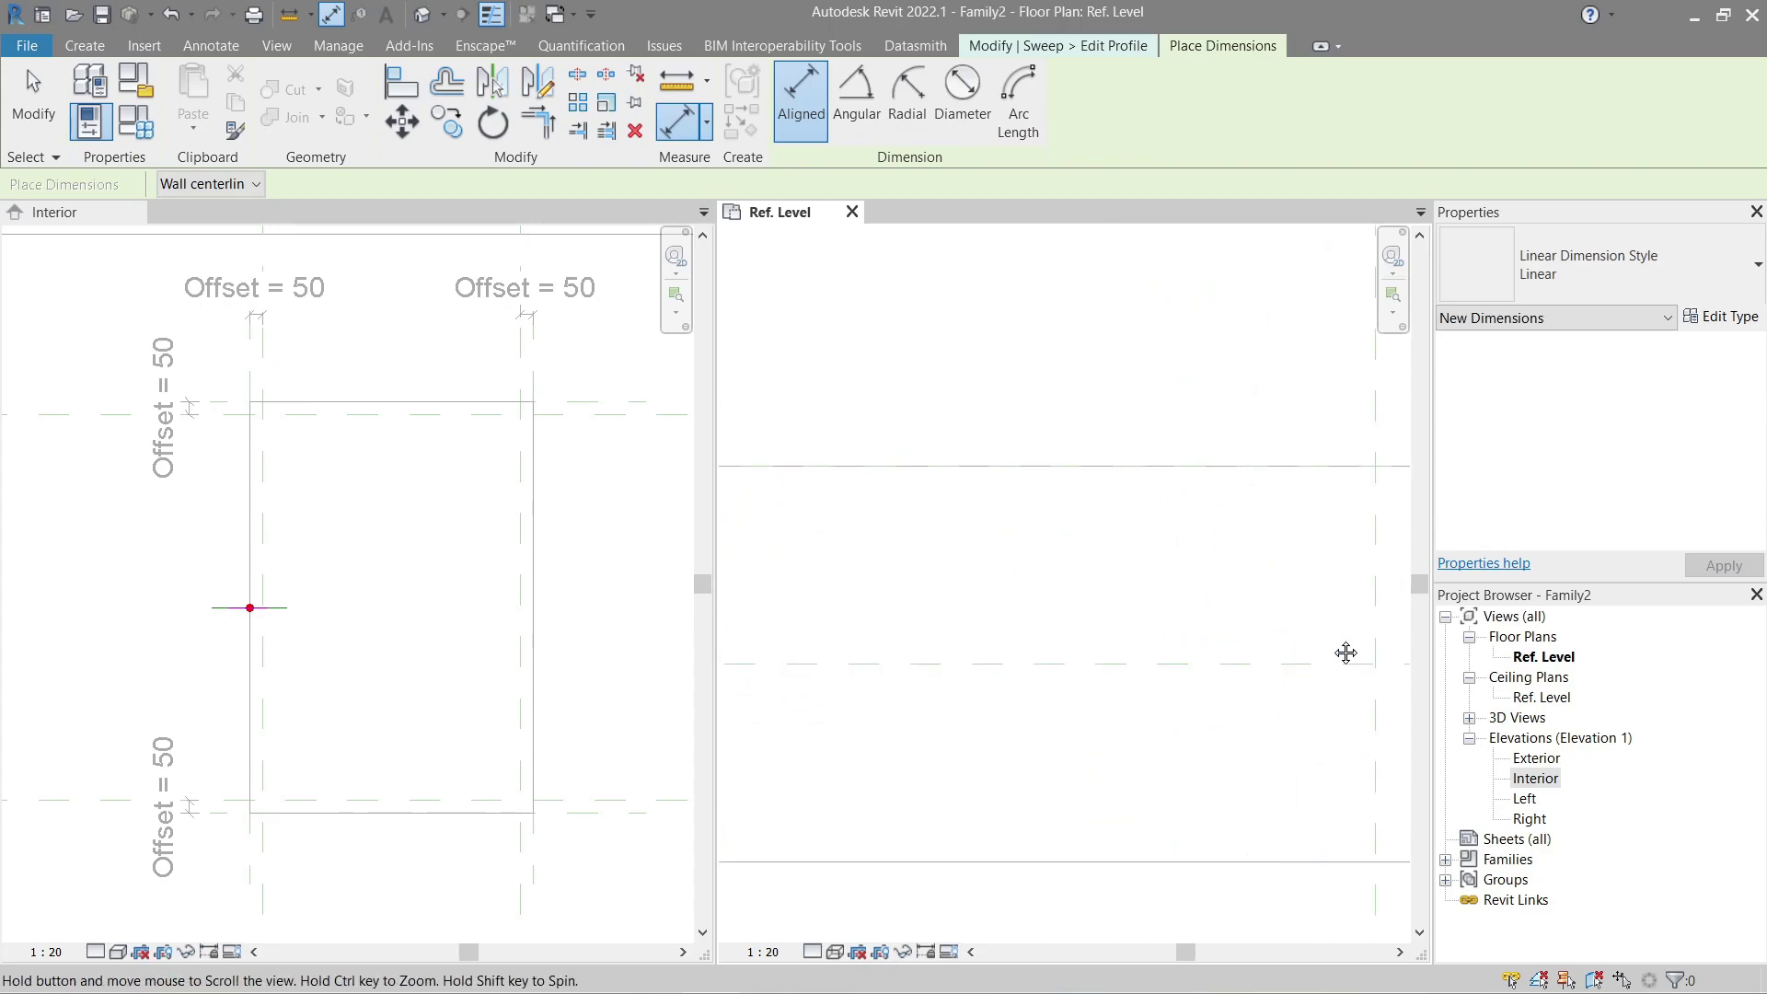
{"action": "scroll", "coordinate": [1024, 648], "scroll_direction": "down", "scroll_amount": 2}
{"action": "middle_click_drag", "start_coordinate": [1024, 648], "coordinate": [1373, 499]}
{"action": "scroll", "coordinate": [757, 562], "scroll_direction": "up", "scroll_amount": 2}
{"action": "scroll", "coordinate": [887, 469], "scroll_direction": "up", "scroll_amount": 3}
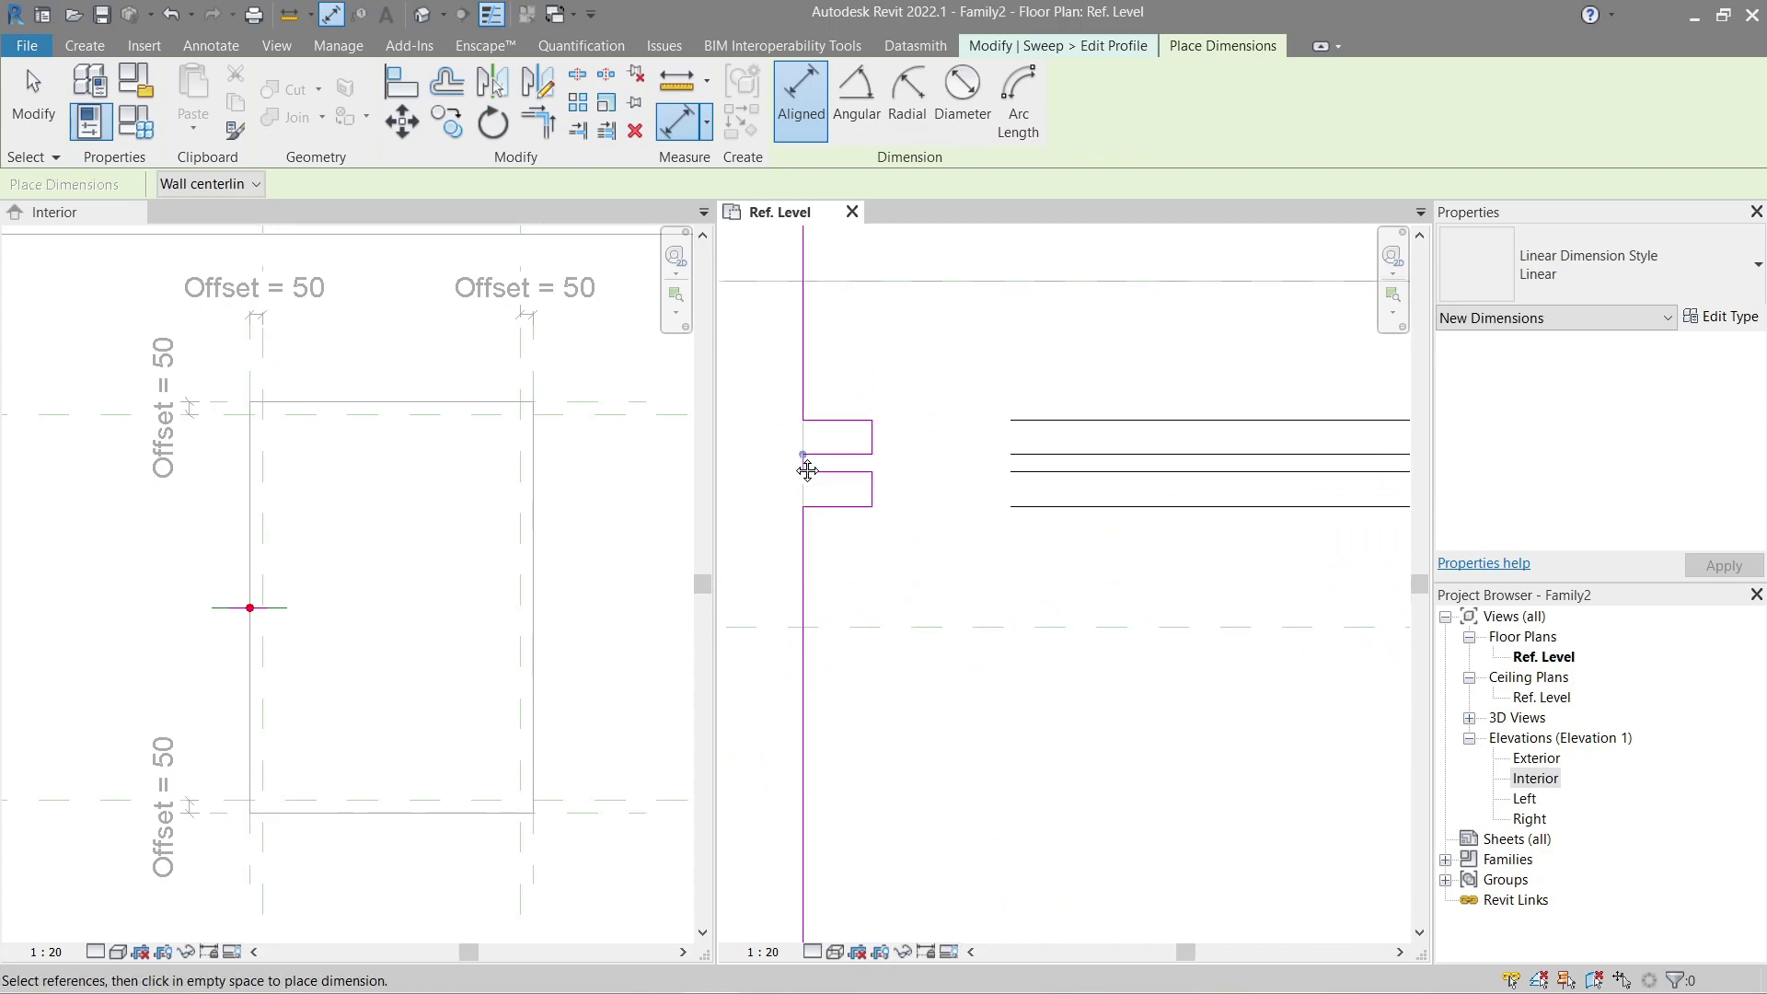
{"action": "middle_click_drag", "start_coordinate": [806, 468], "coordinate": [977, 522]}
{"action": "key", "text": "a"}
{"action": "key", "text": "l"}
{"action": "key", "text": "d"}
{"action": "key", "text": "i"}
{"action": "key", "text": "d"}
{"action": "key", "text": "i"}
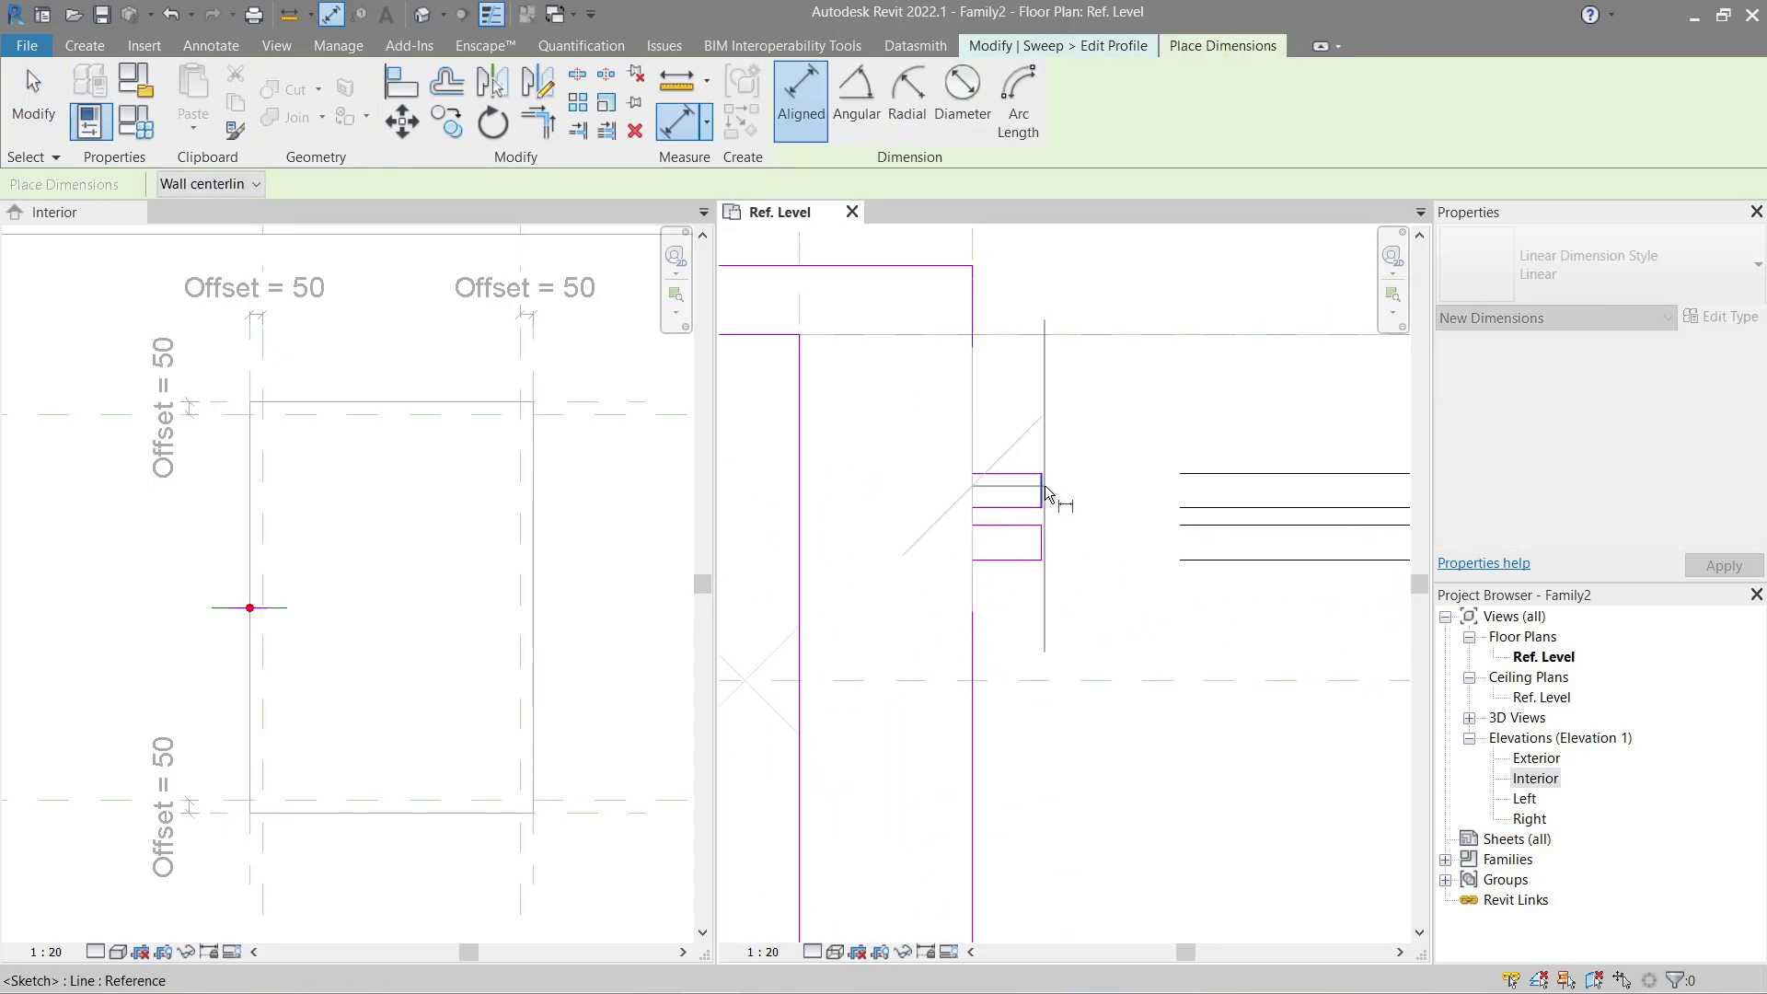
{"action": "scroll", "coordinate": [1046, 485], "scroll_direction": "down", "scroll_amount": 5}
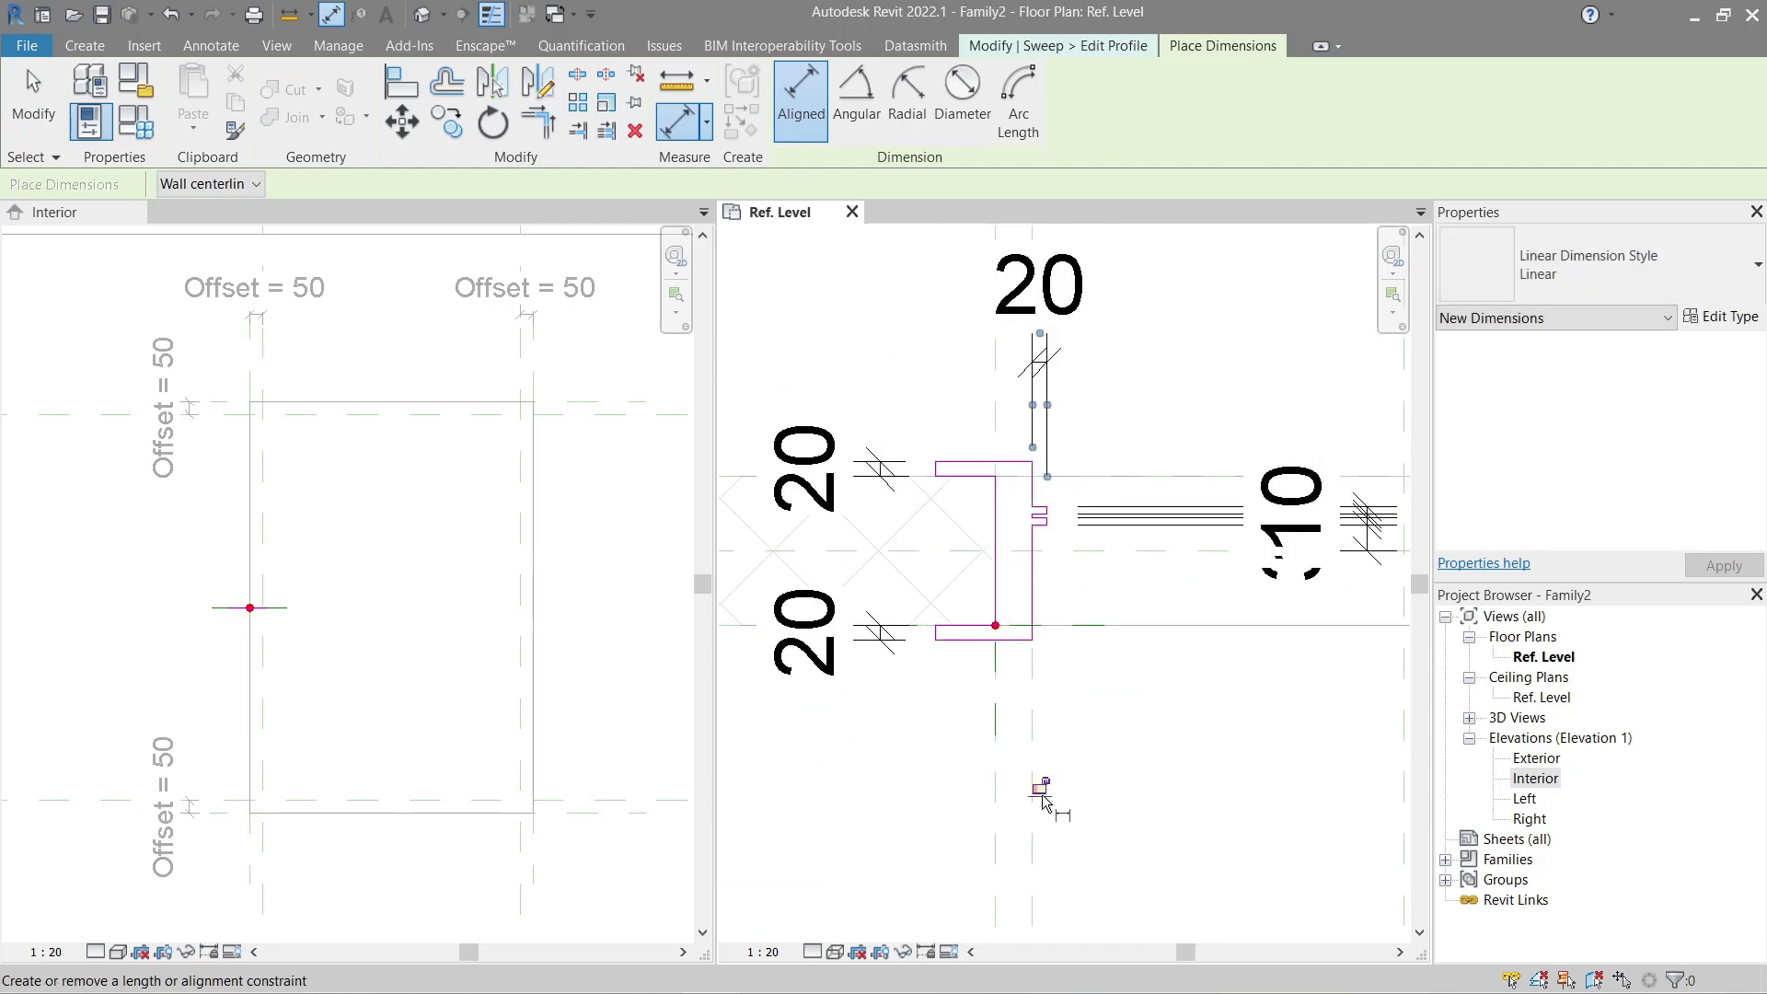
Step: Dimension the depth of the lower projection, placing the dimension below the profile
{"action": "scroll", "coordinate": [1057, 588], "scroll_direction": "up", "scroll_amount": 3}
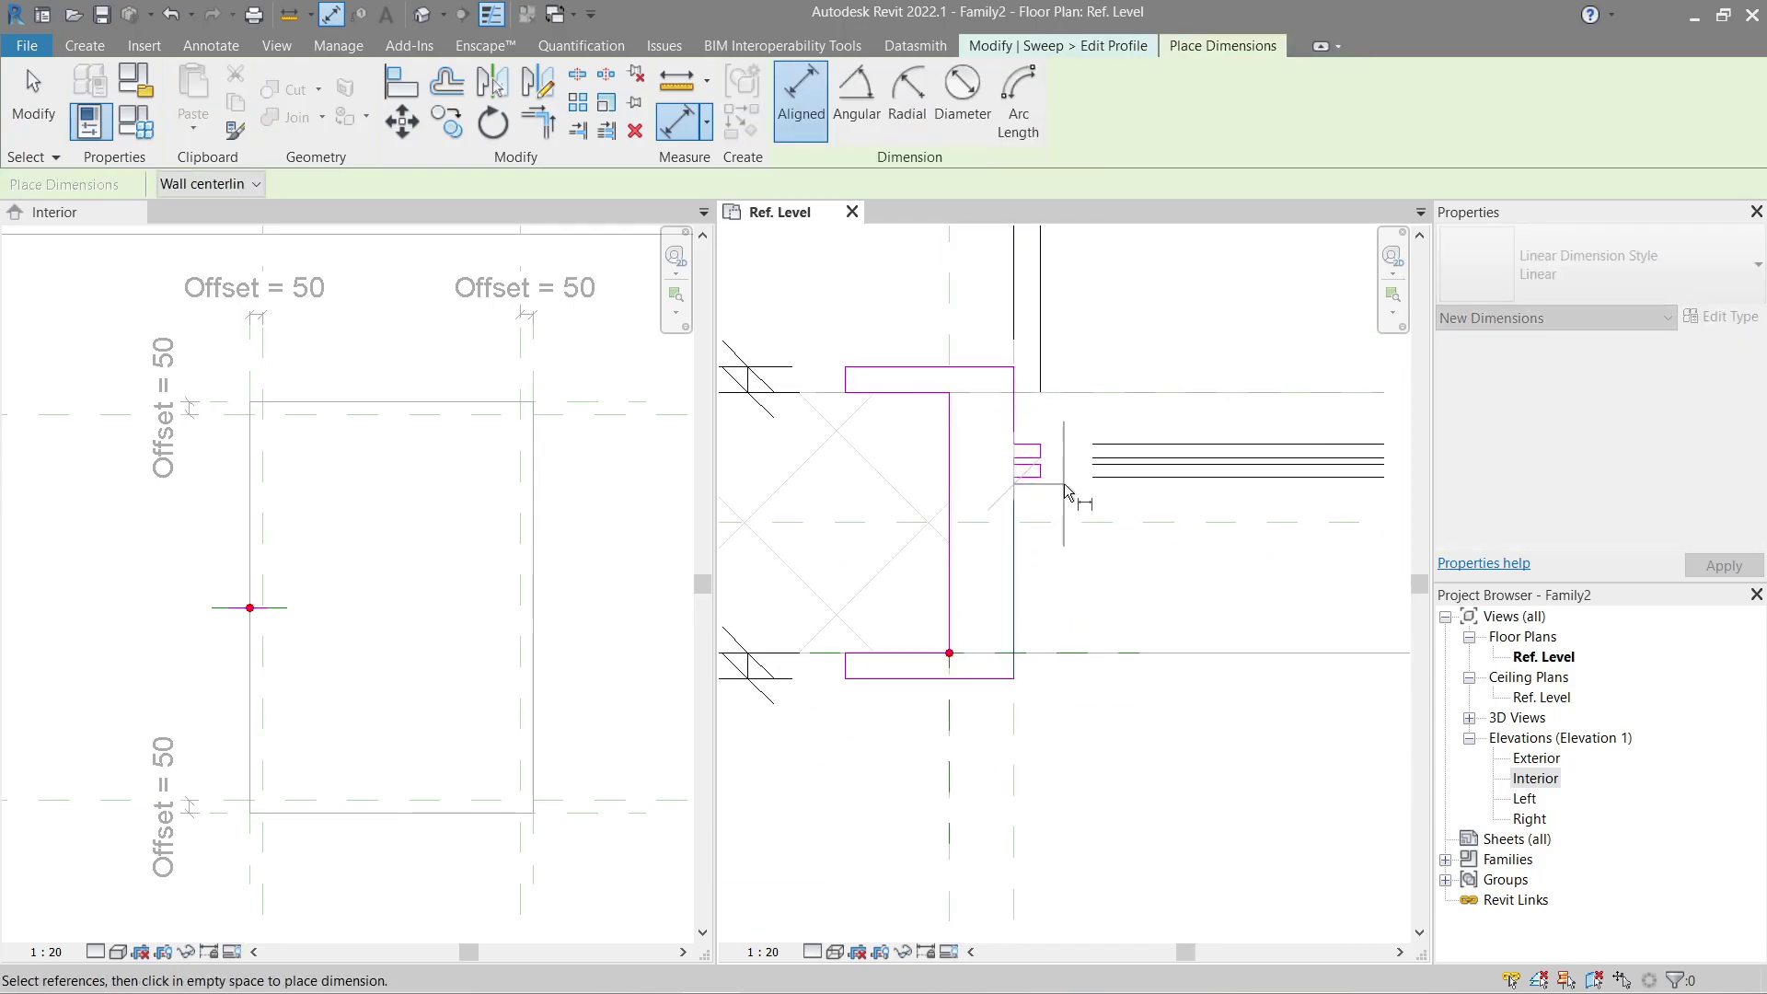
{"action": "scroll", "coordinate": [1040, 552], "scroll_direction": "down", "scroll_amount": 5}
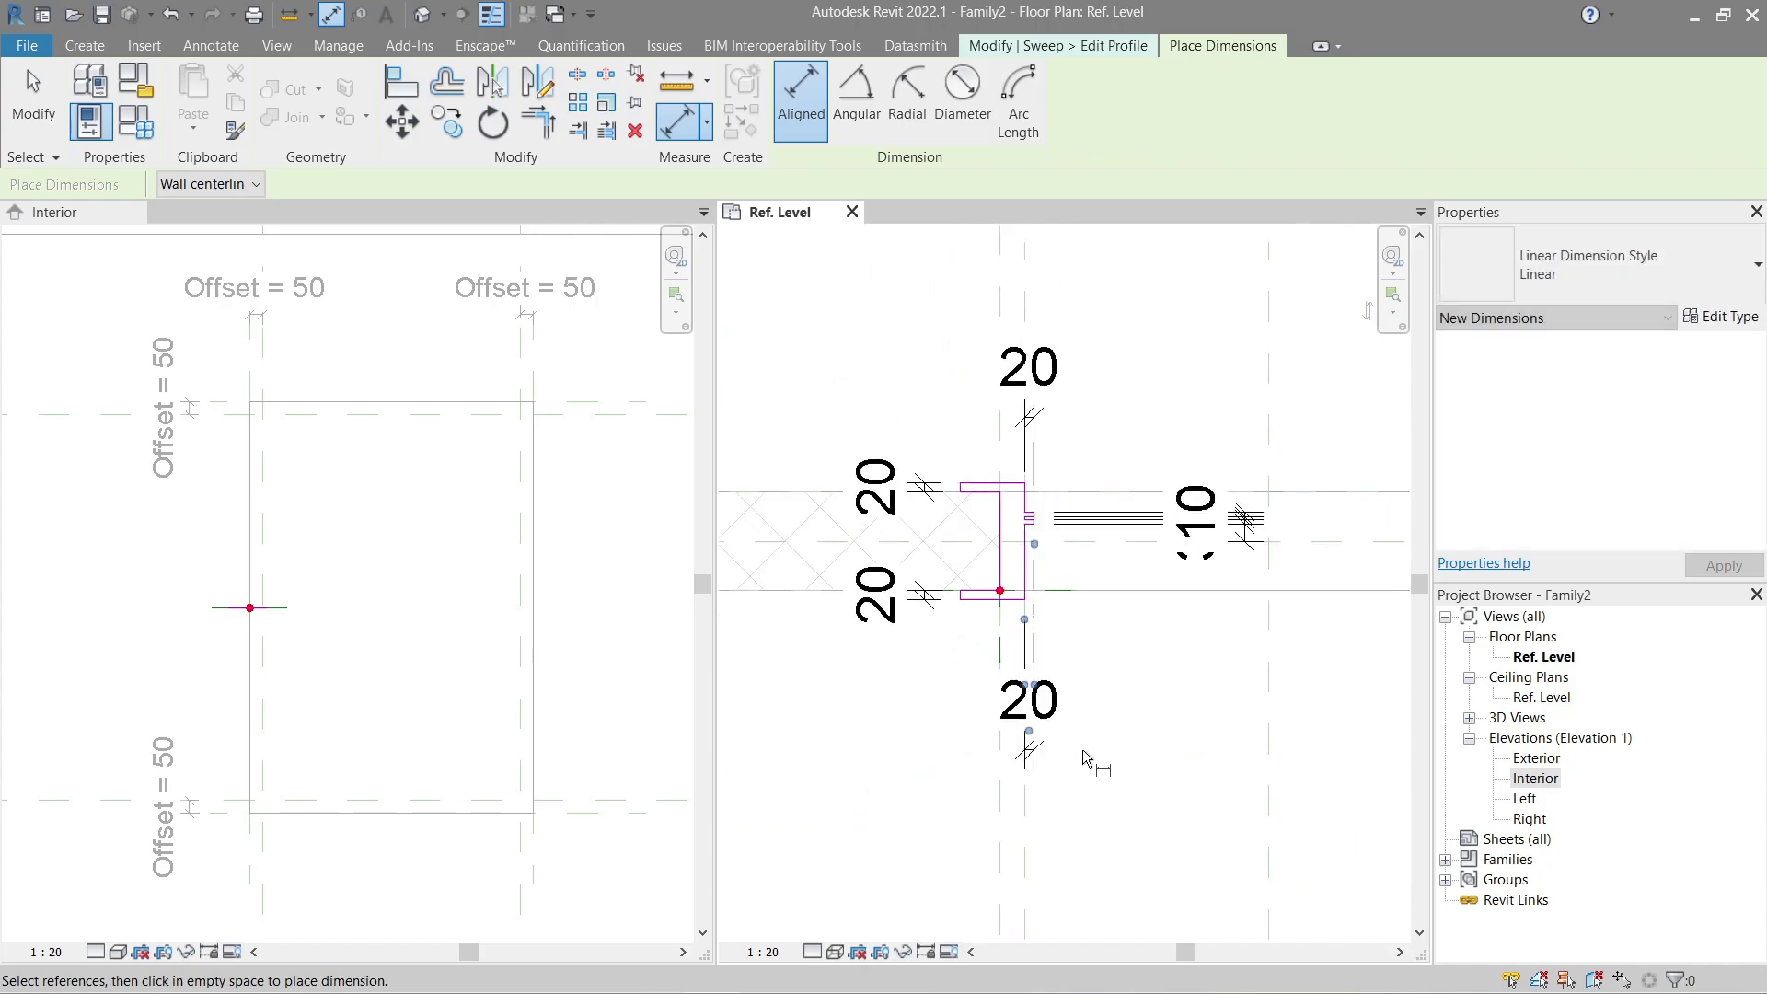
{"action": "middle_click_drag", "start_coordinate": [1086, 760], "coordinate": [1109, 427]}
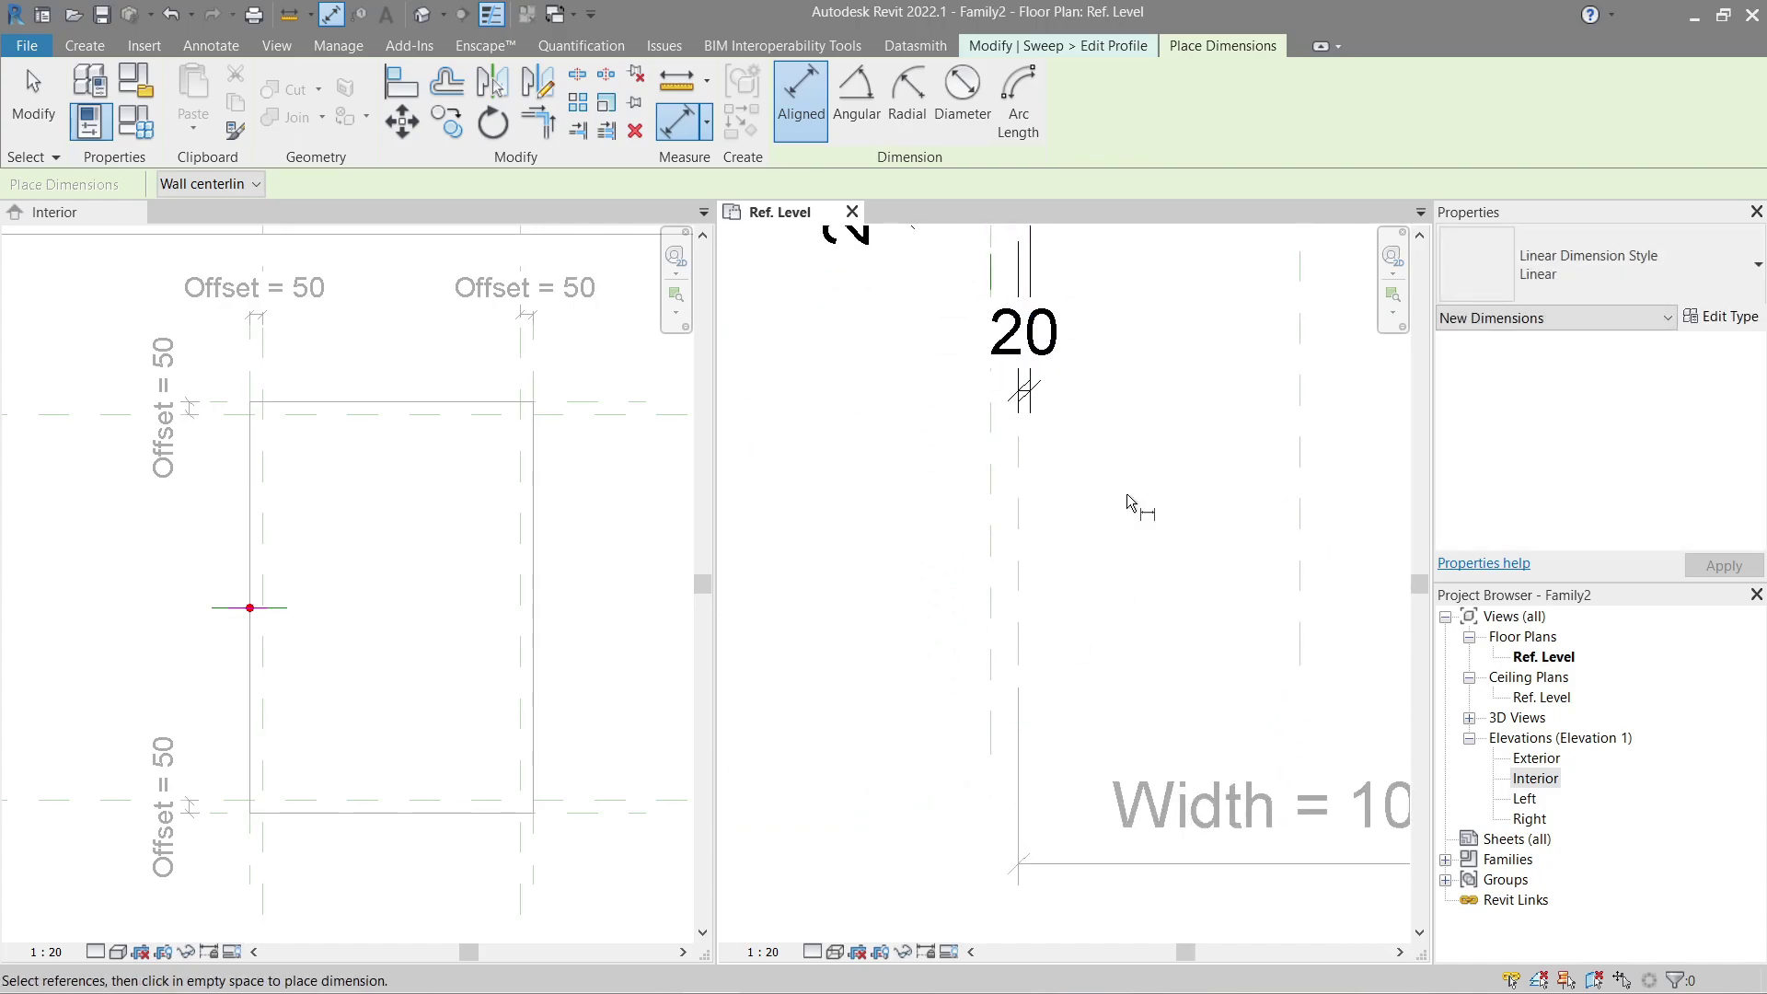
{"action": "key", "text": "Escape"}
{"action": "middle_click_drag", "start_coordinate": [1130, 501], "coordinate": [1073, 831]}
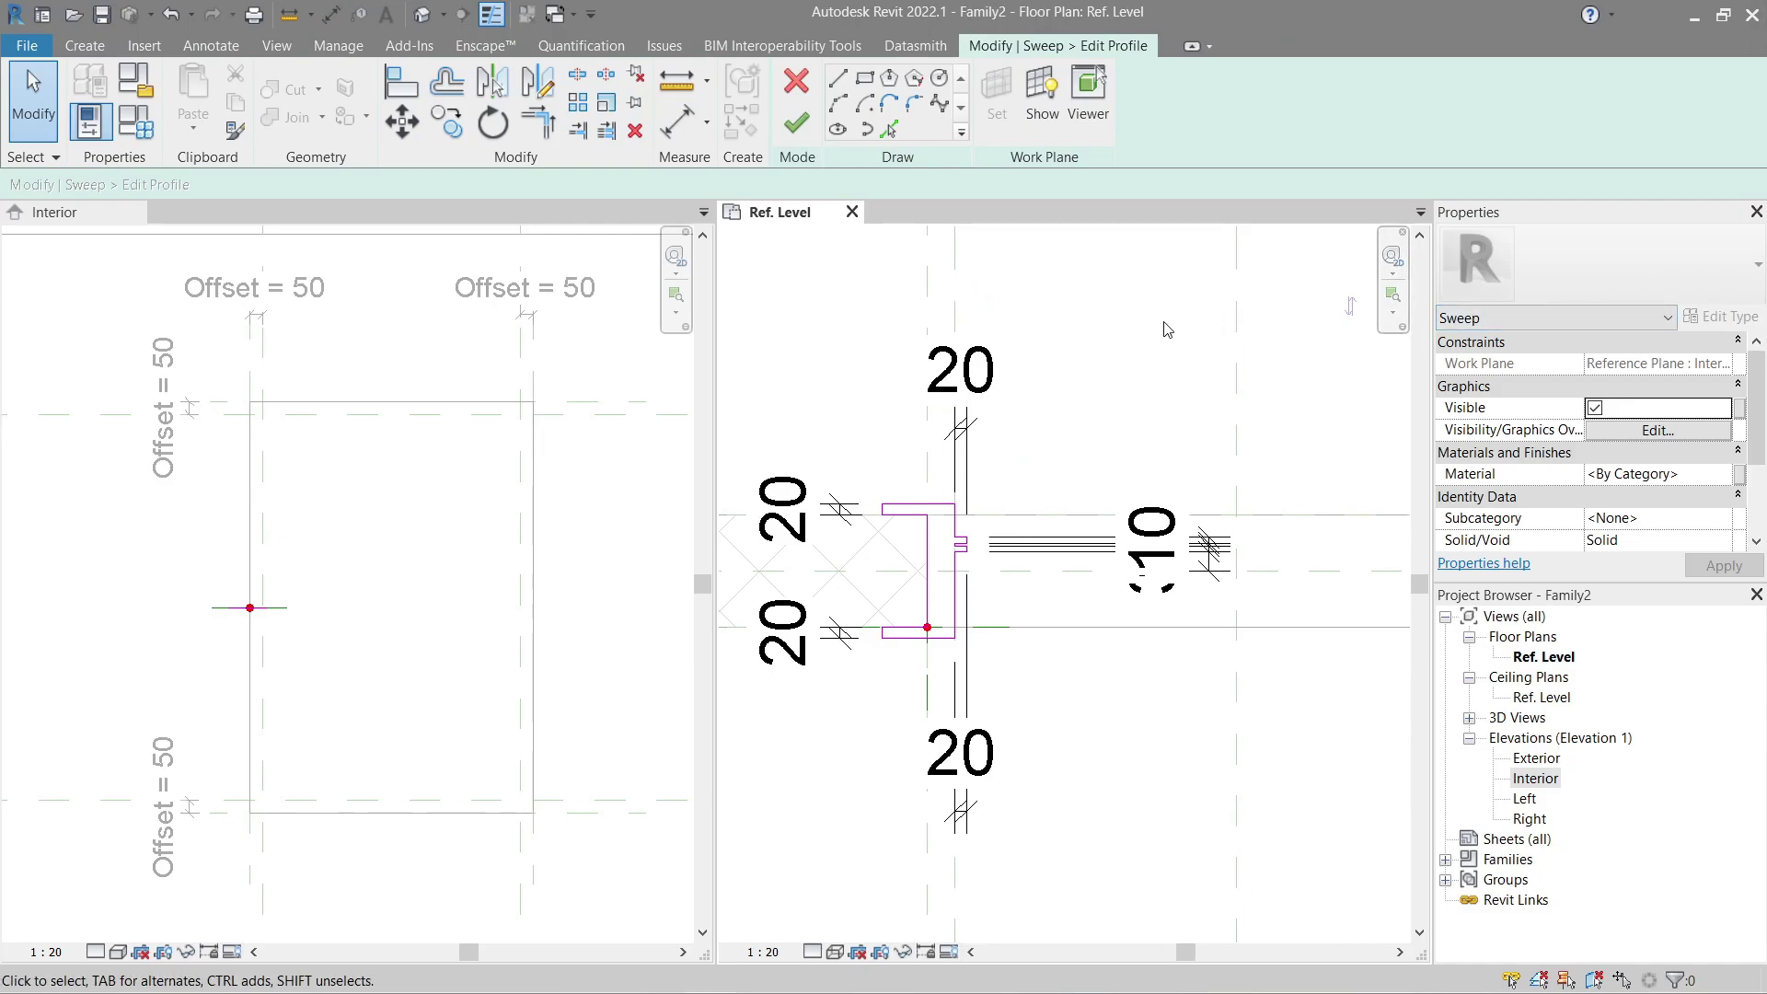
Step: Finish the profile sketch and the sweep to generate the window frame, and clear the selection
{"action": "left_click", "coordinate": [798, 127]}
{"action": "left_click", "coordinate": [797, 127]}
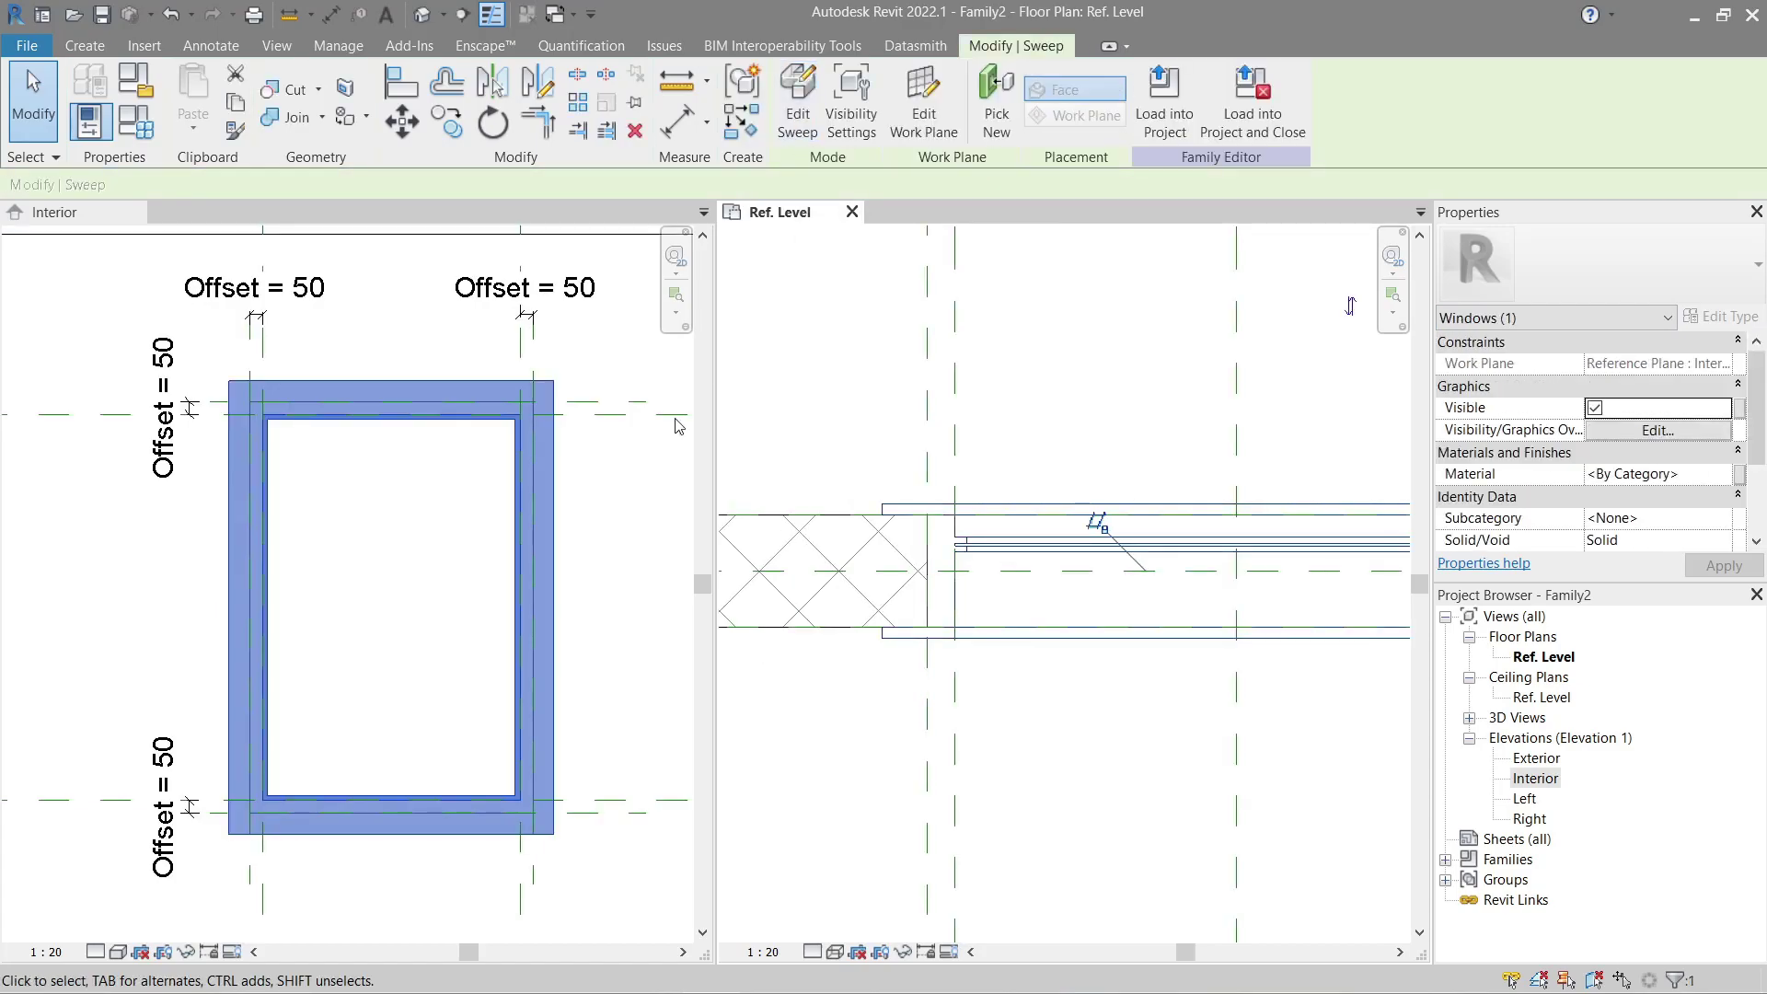
{"action": "left_click", "coordinate": [591, 560]}
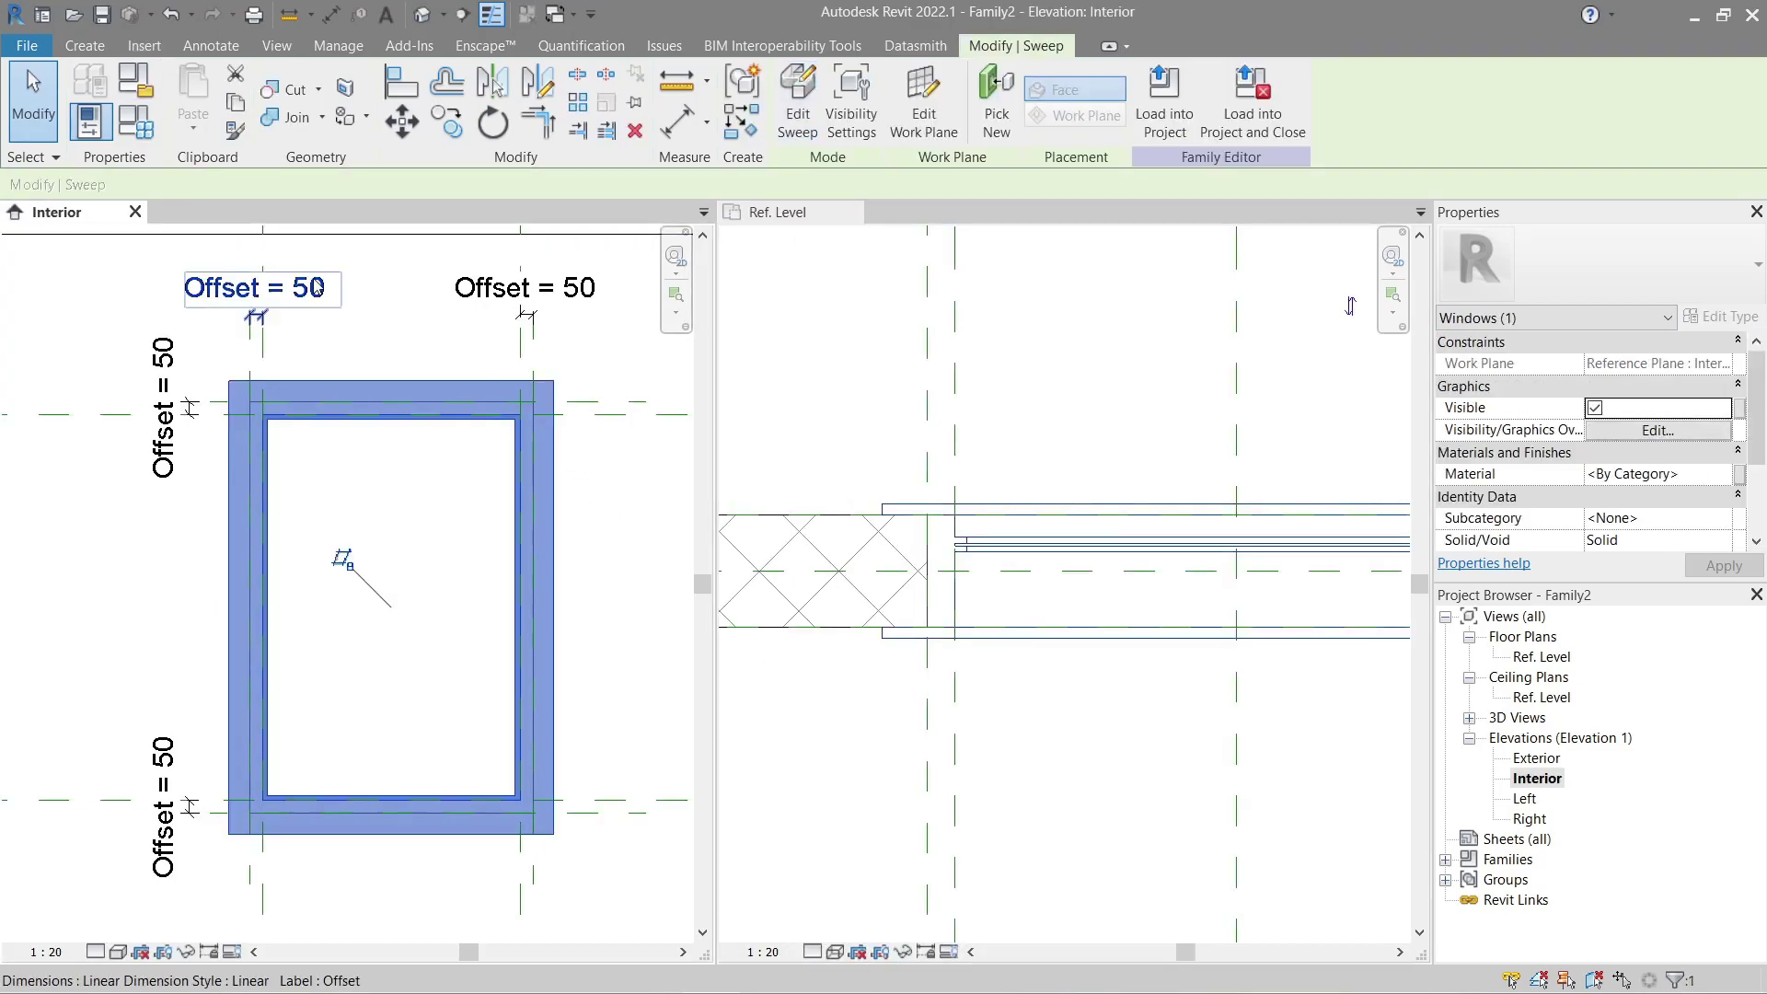
{"action": "left_click", "coordinate": [373, 327]}
Step: Open the default 3D view and display the wall and window frame with shaded surfaces
{"action": "left_click", "coordinate": [425, 20]}
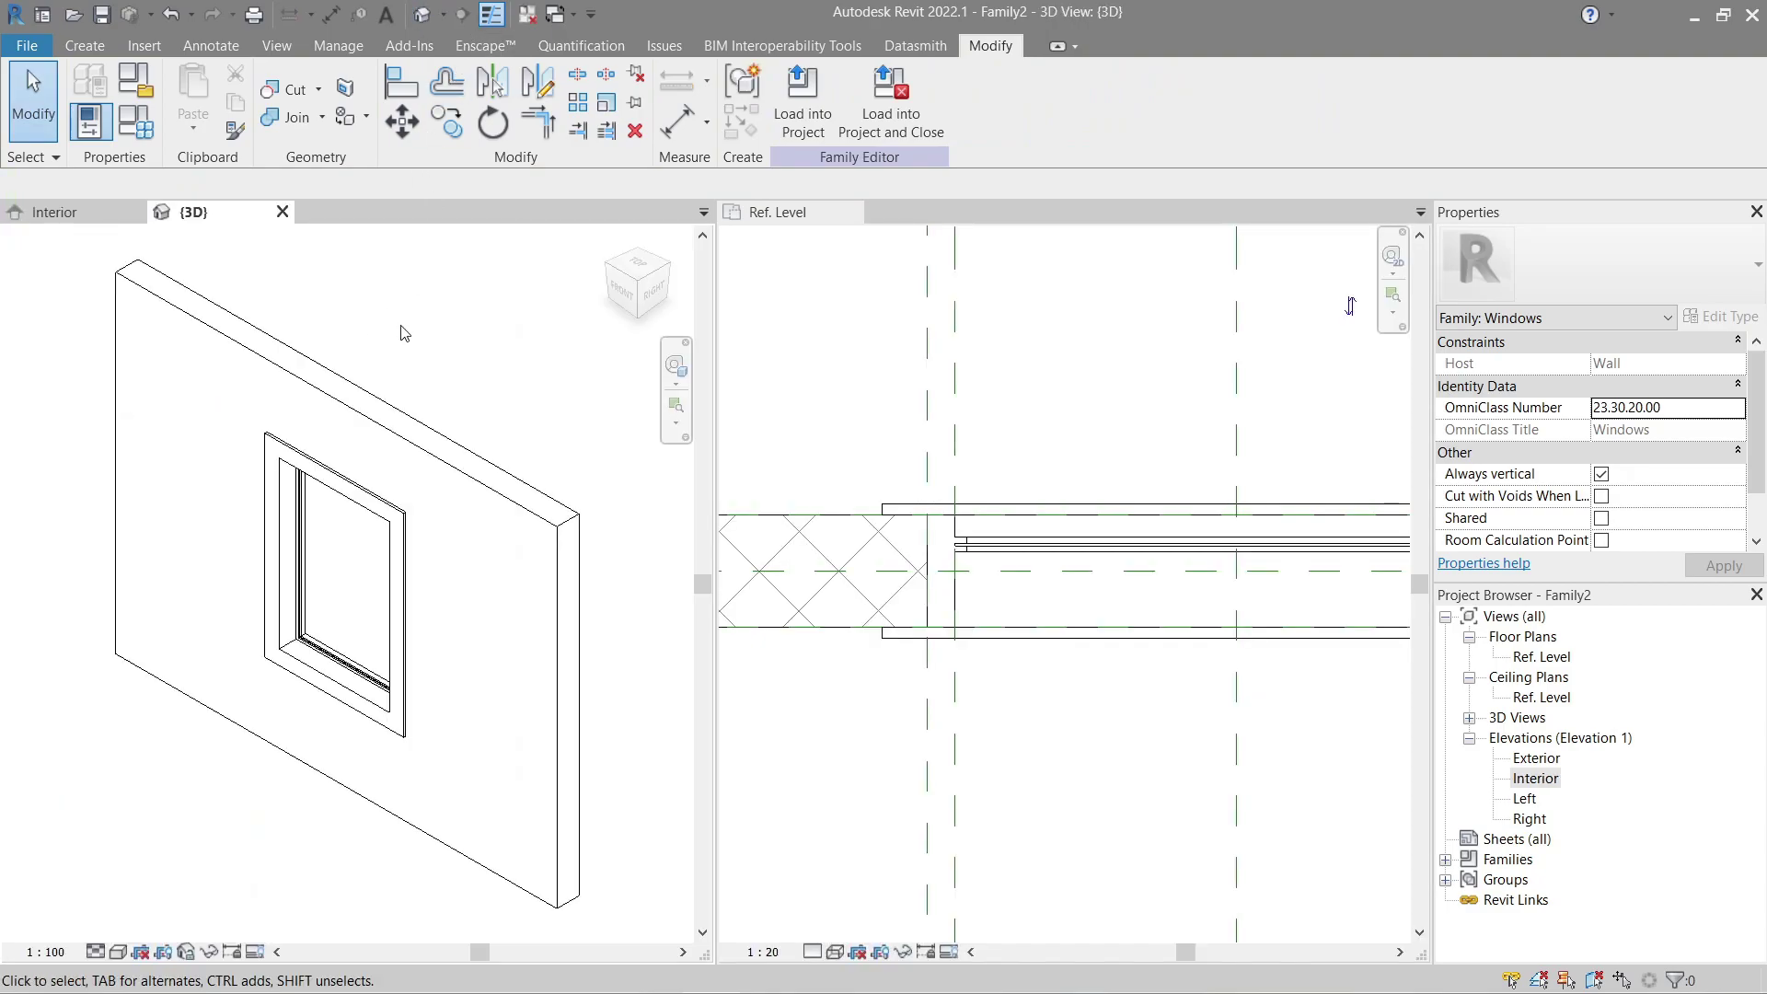
{"action": "middle_click_drag", "start_coordinate": [383, 461], "coordinate": [442, 516], "text": "shift"}
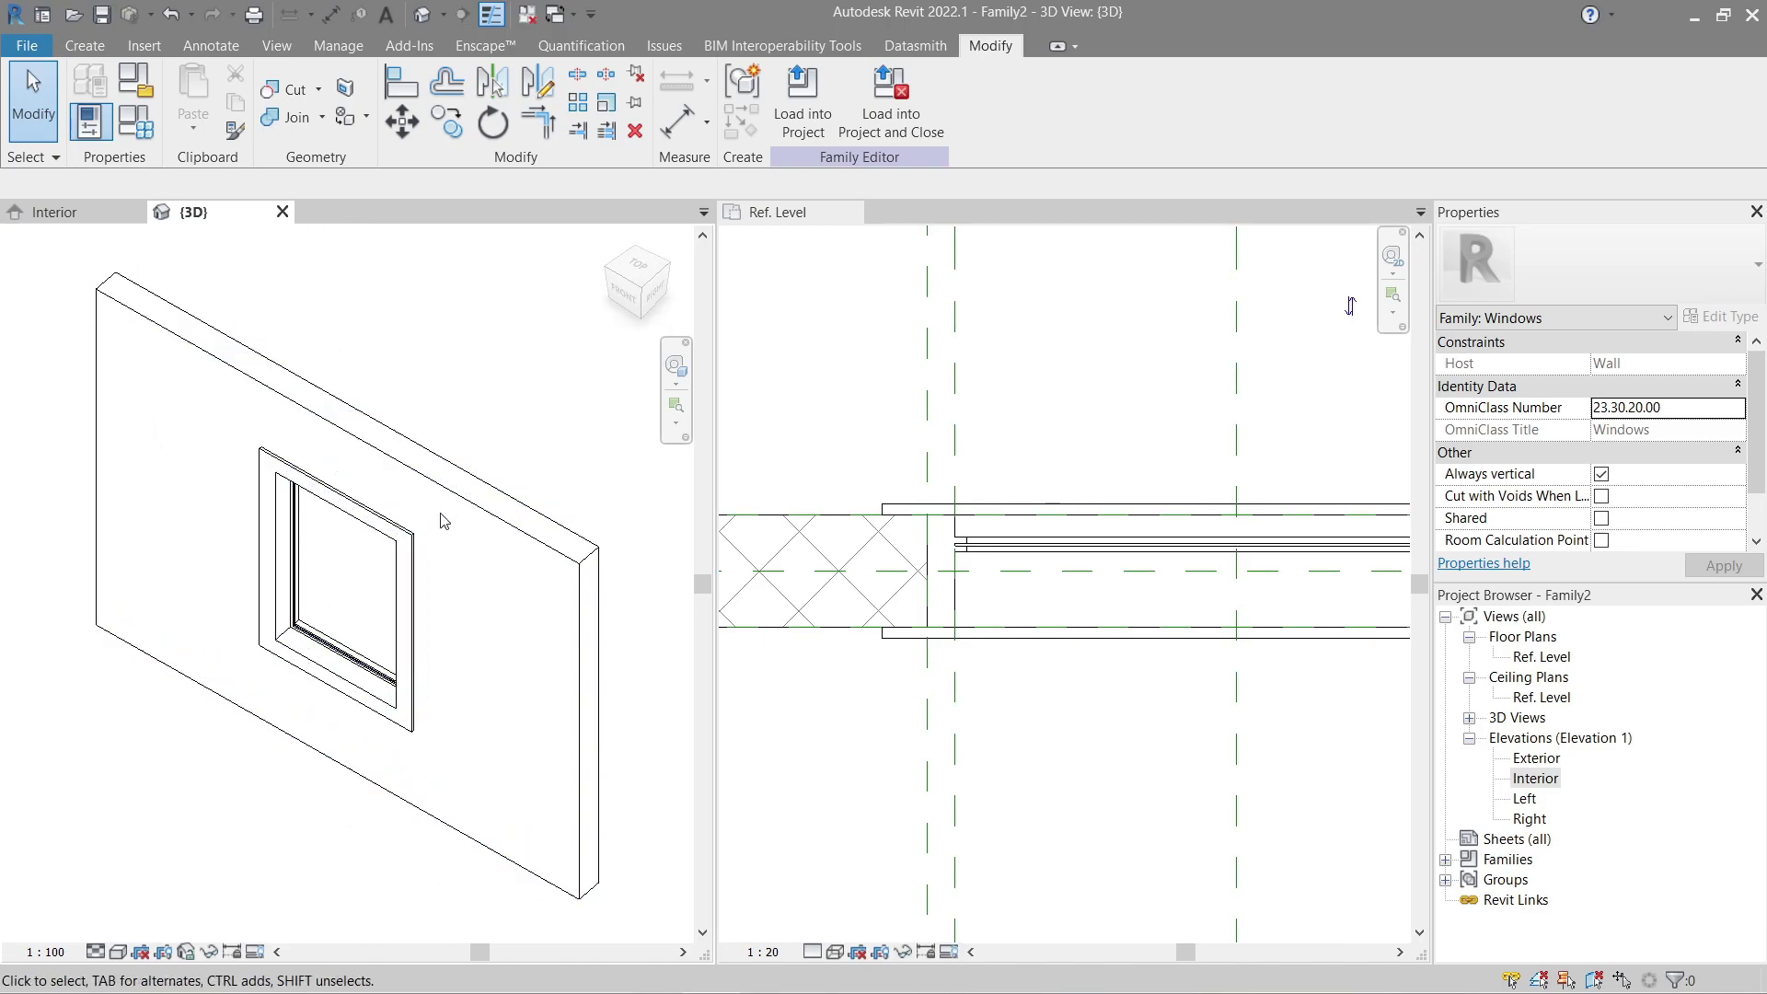
{"action": "middle_click_drag", "start_coordinate": [351, 572], "coordinate": [167, 784]}
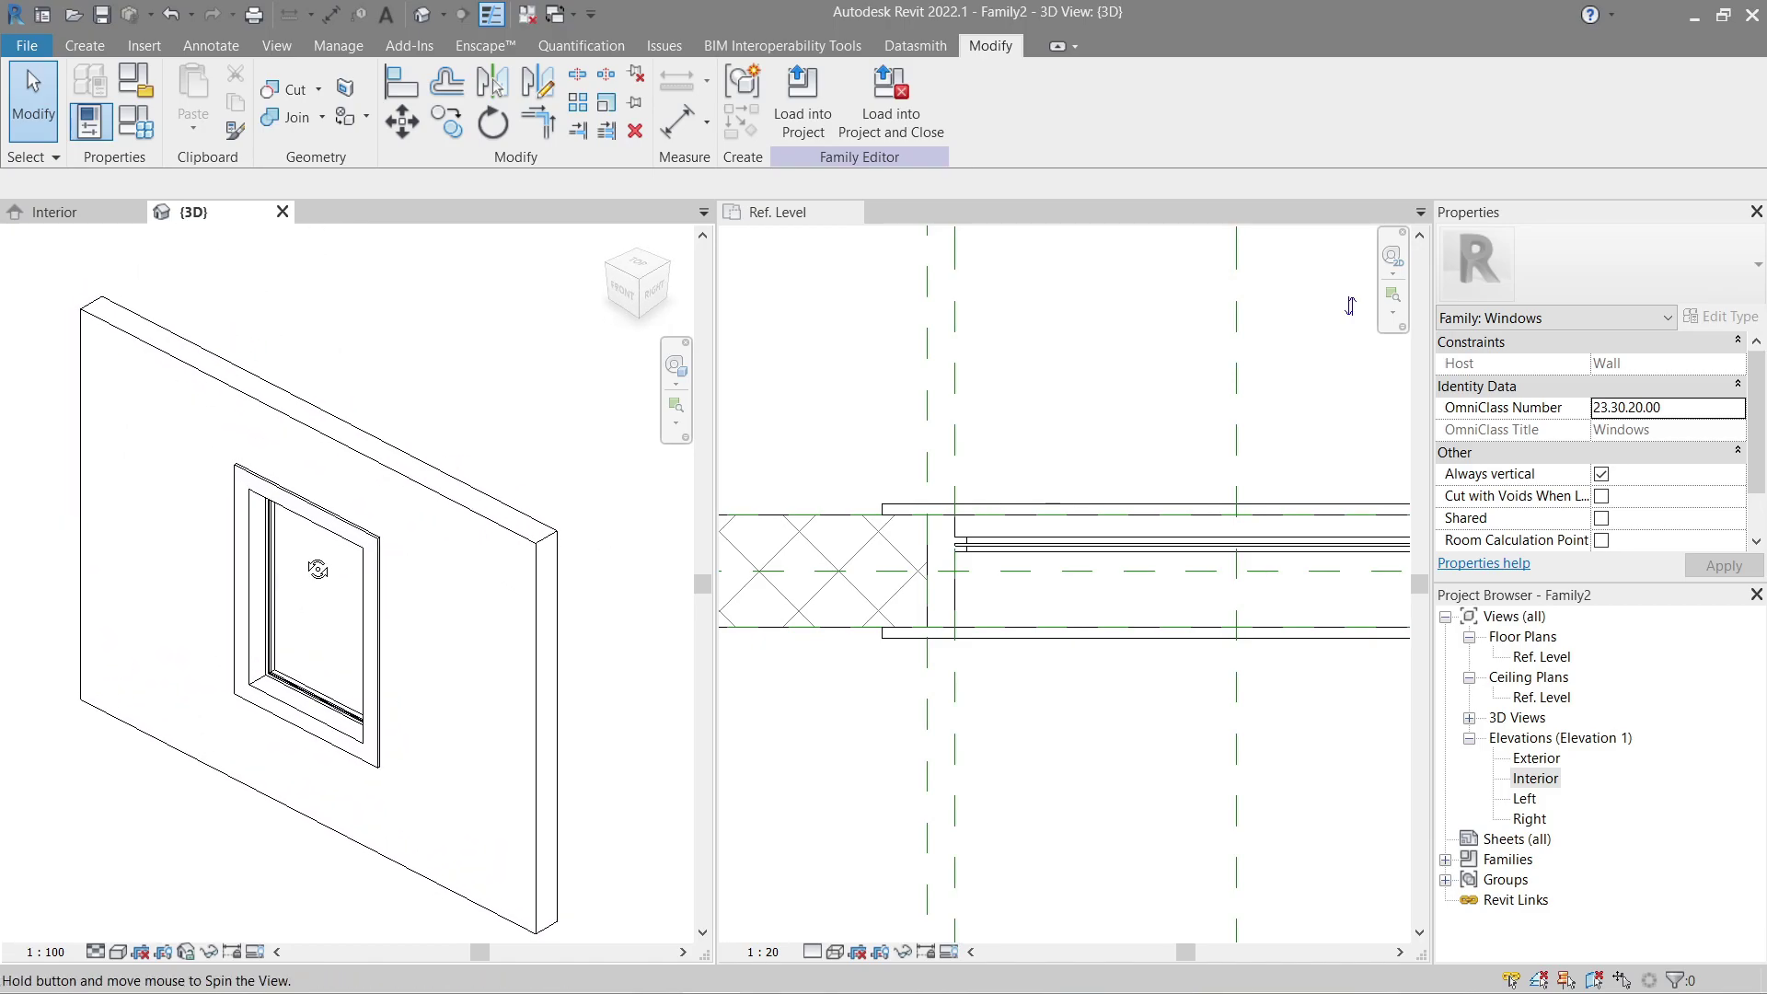
{"action": "left_click", "coordinate": [123, 954]}
{"action": "left_click", "coordinate": [138, 935]}
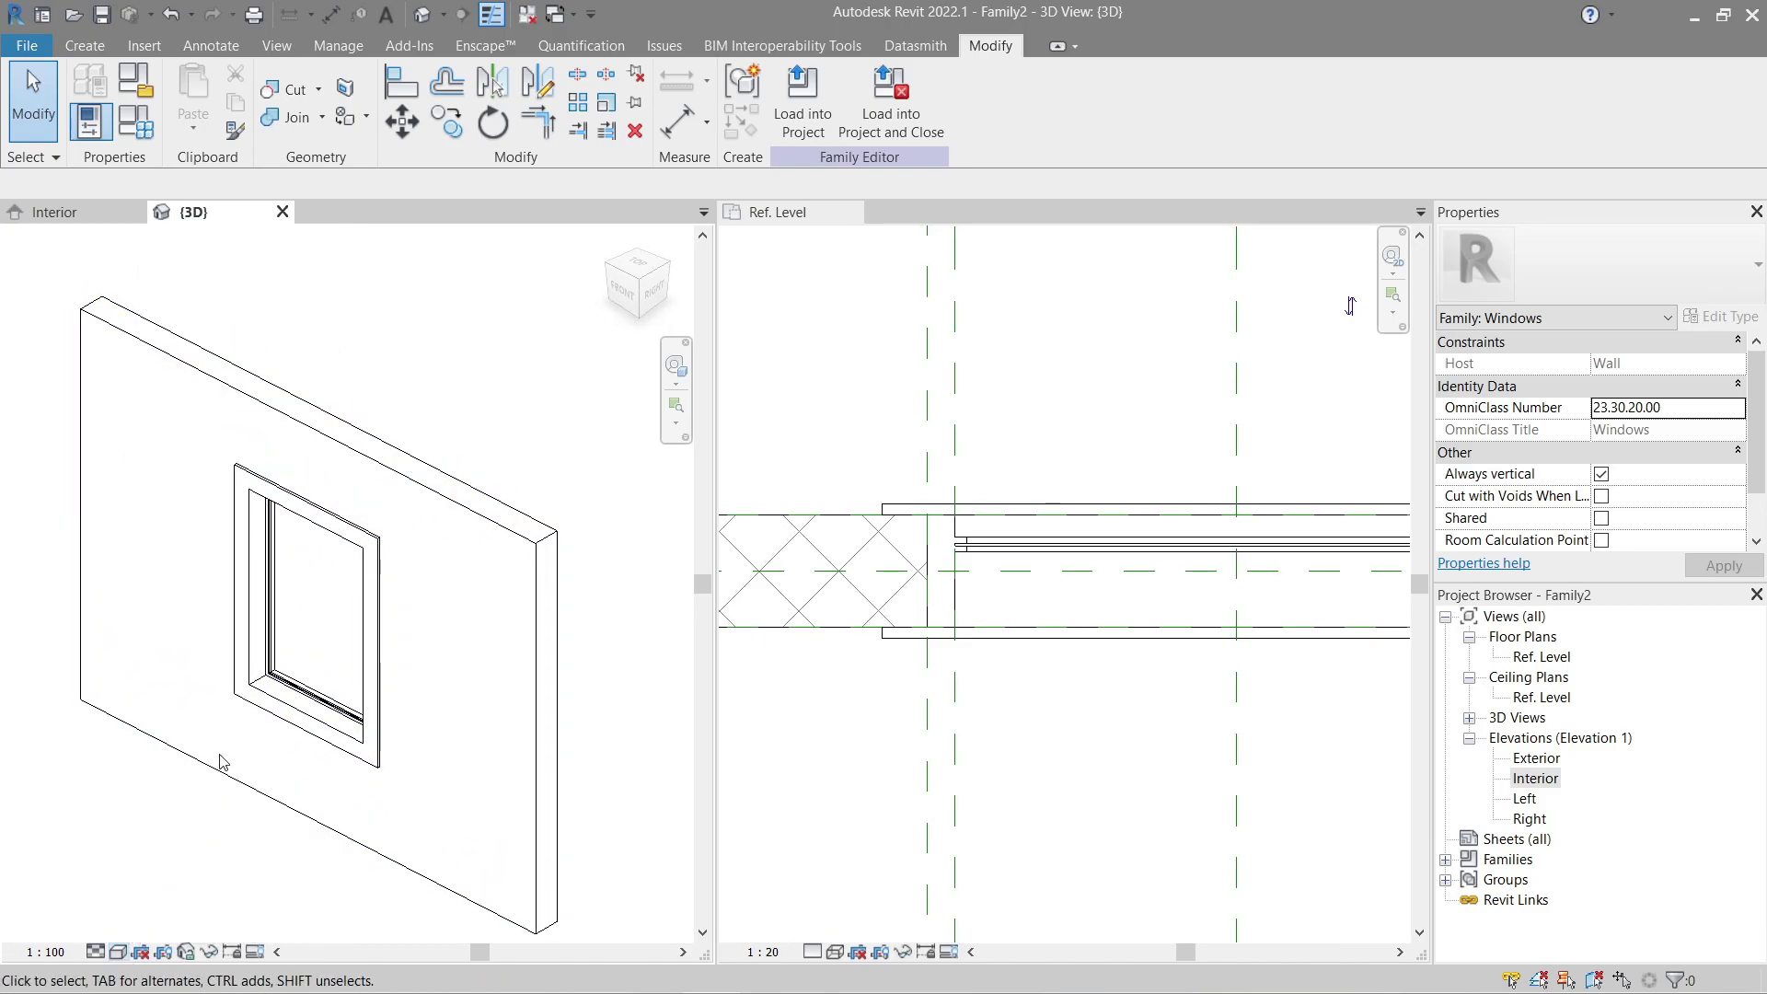
{"action": "middle_click_drag", "start_coordinate": [322, 586], "coordinate": [258, 705], "text": "shift"}
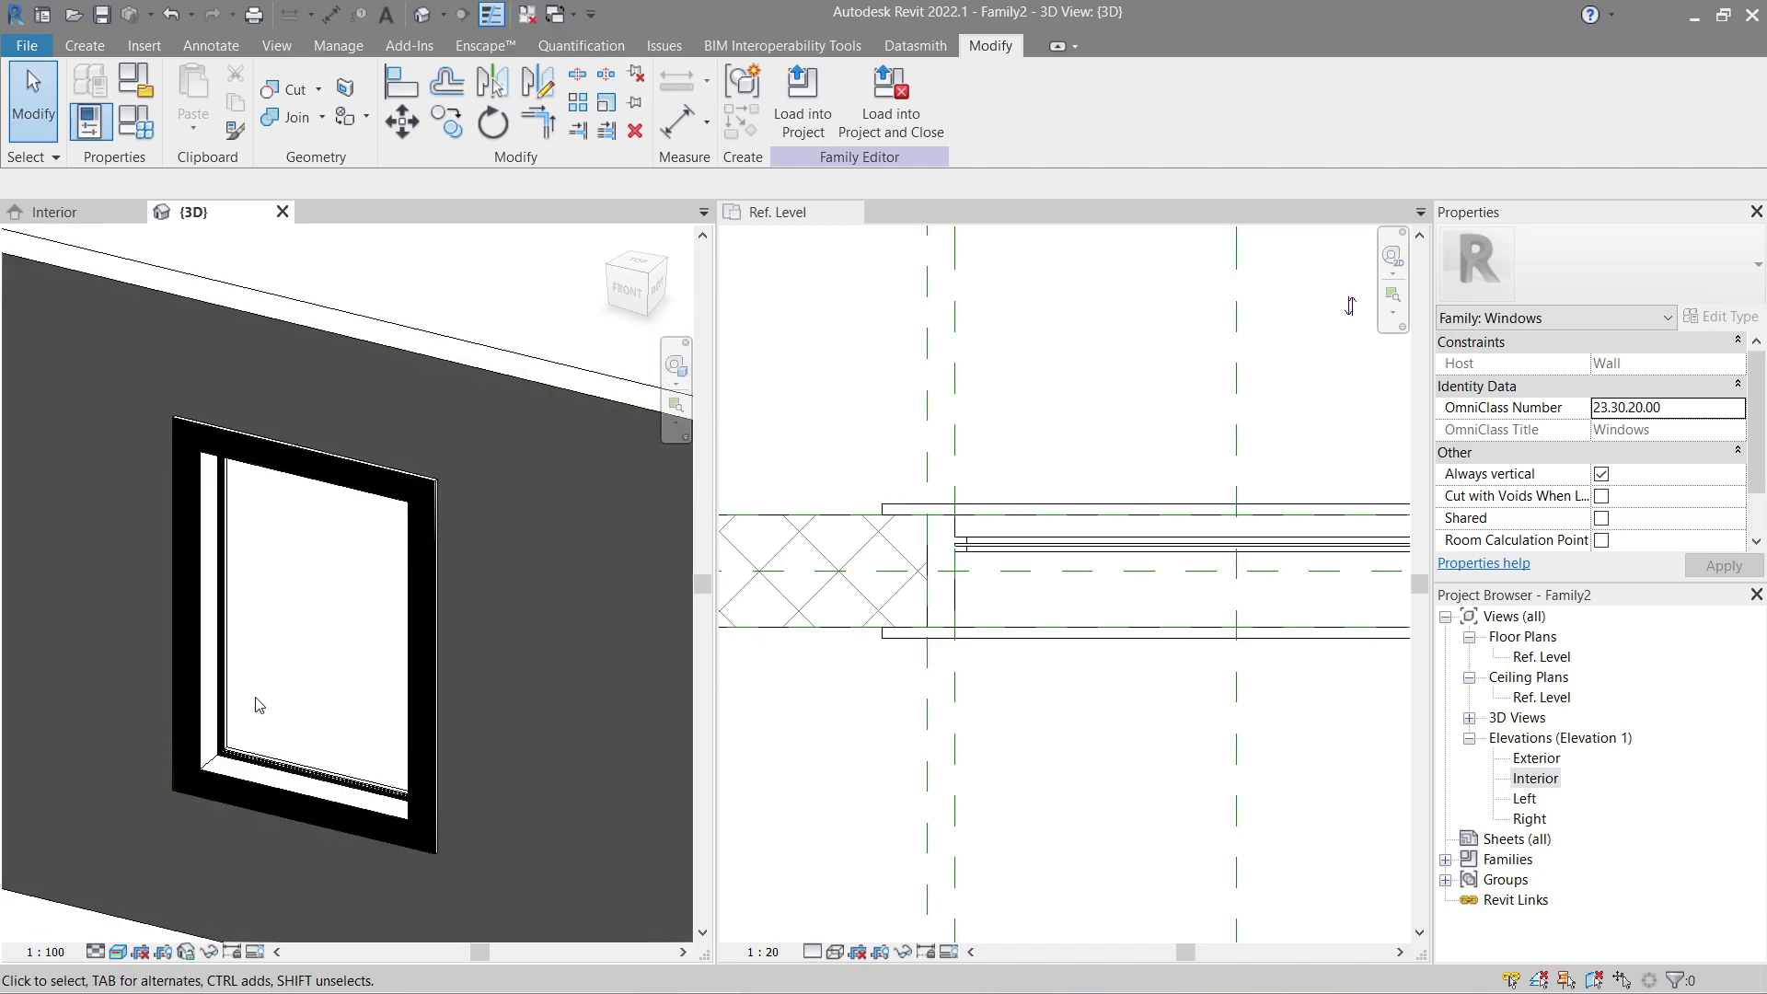
{"action": "left_click", "coordinate": [121, 954]}
{"action": "left_click", "coordinate": [143, 907]}
{"action": "middle_click_drag", "start_coordinate": [348, 644], "coordinate": [279, 725], "text": "shift"}
{"action": "scroll", "coordinate": [280, 724], "scroll_direction": "up", "scroll_amount": 3}
{"action": "scroll", "coordinate": [304, 601], "scroll_direction": "down", "scroll_amount": 5}
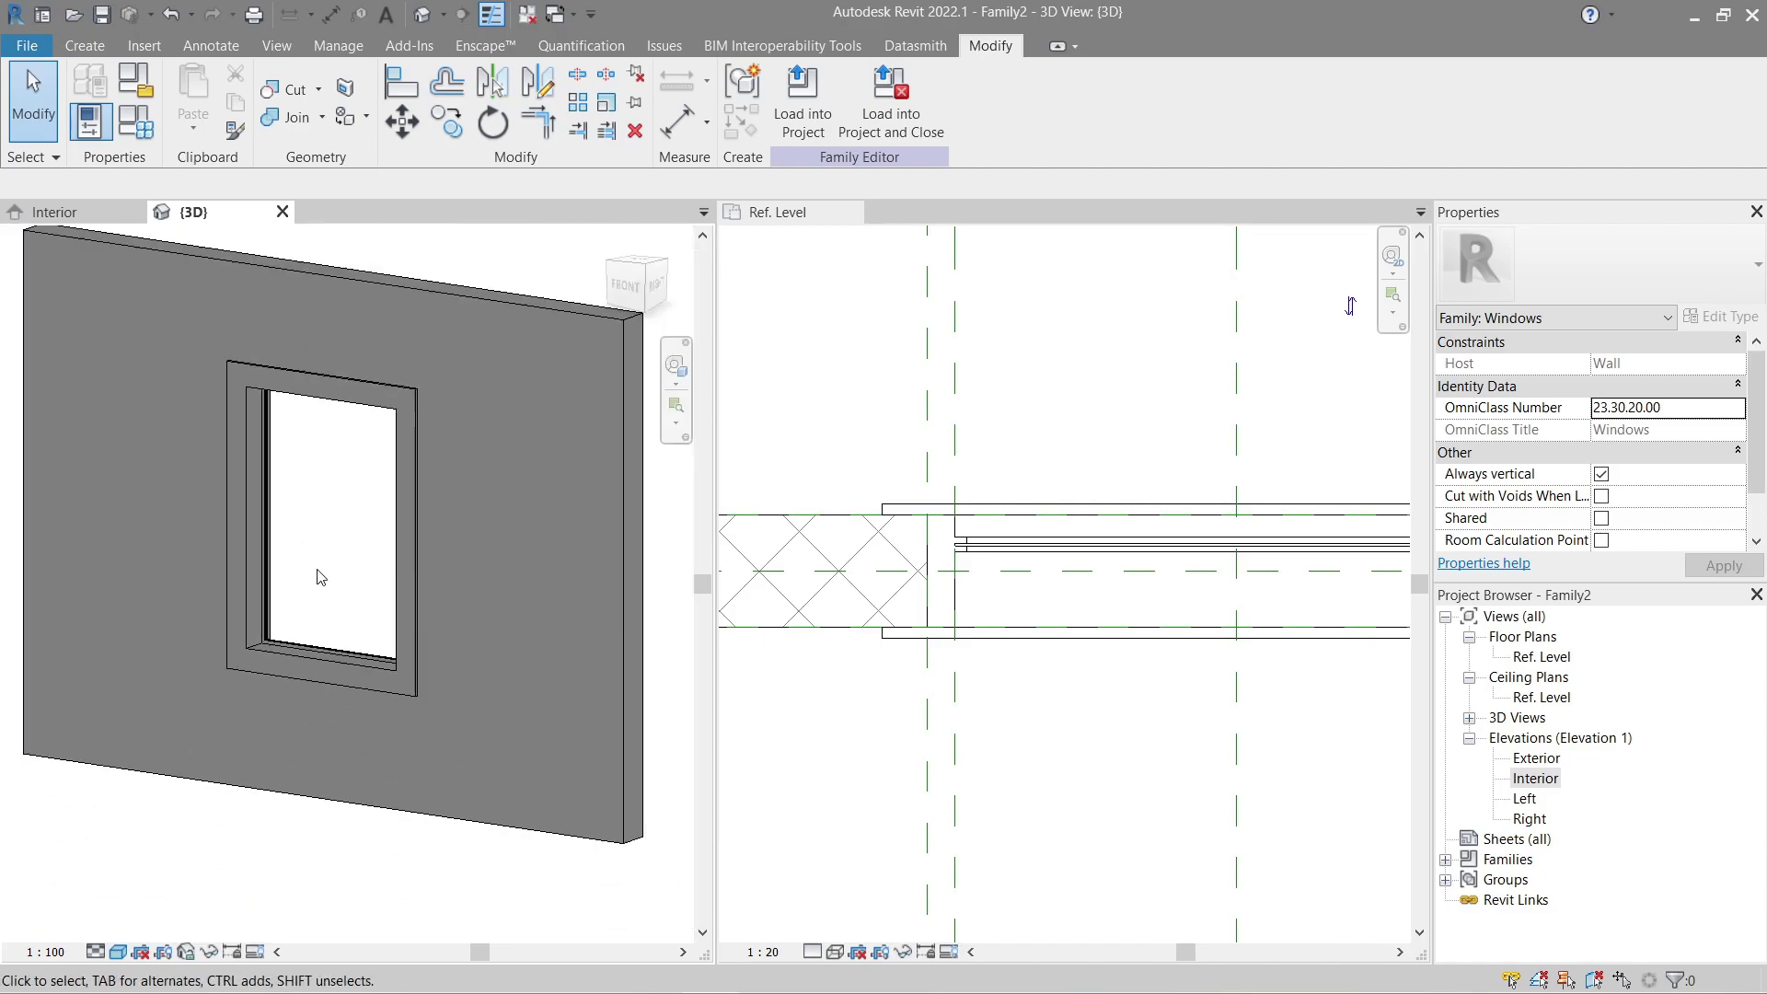
{"action": "middle_click_drag", "start_coordinate": [315, 571], "coordinate": [414, 473], "text": "shift"}
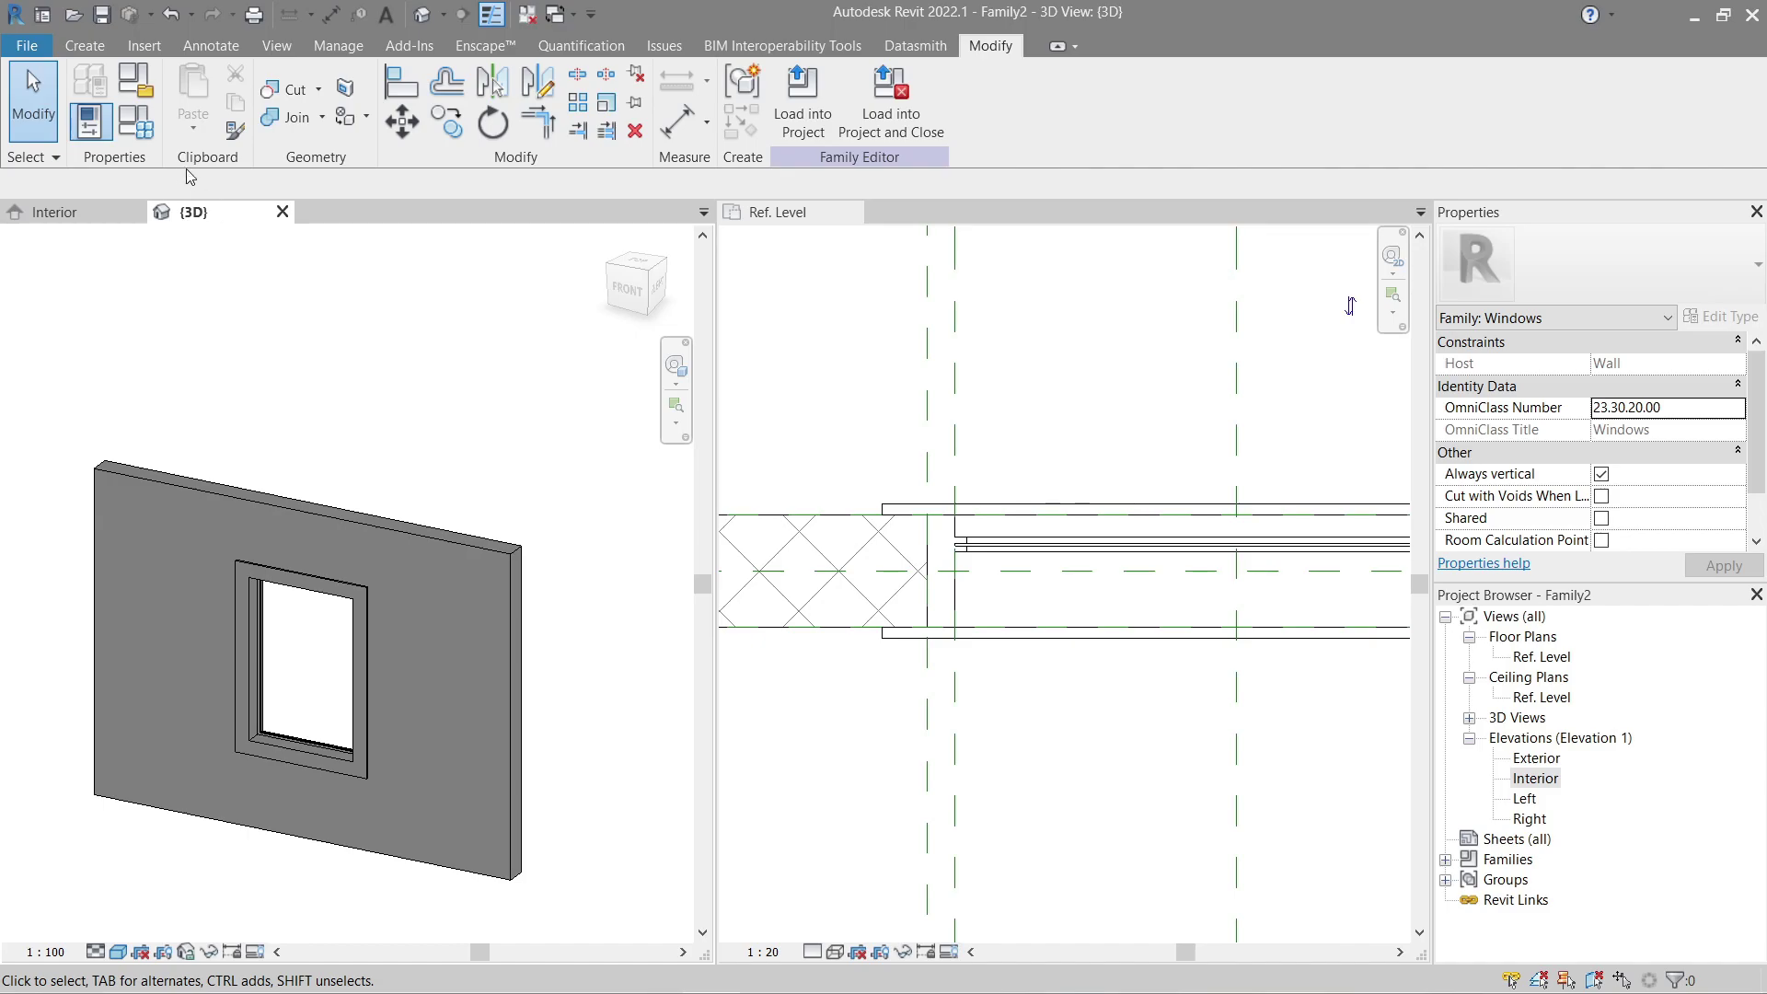
Step: Set the family's Height to 2000 and Width to 1500 in the family types
{"action": "left_click", "coordinate": [154, 134]}
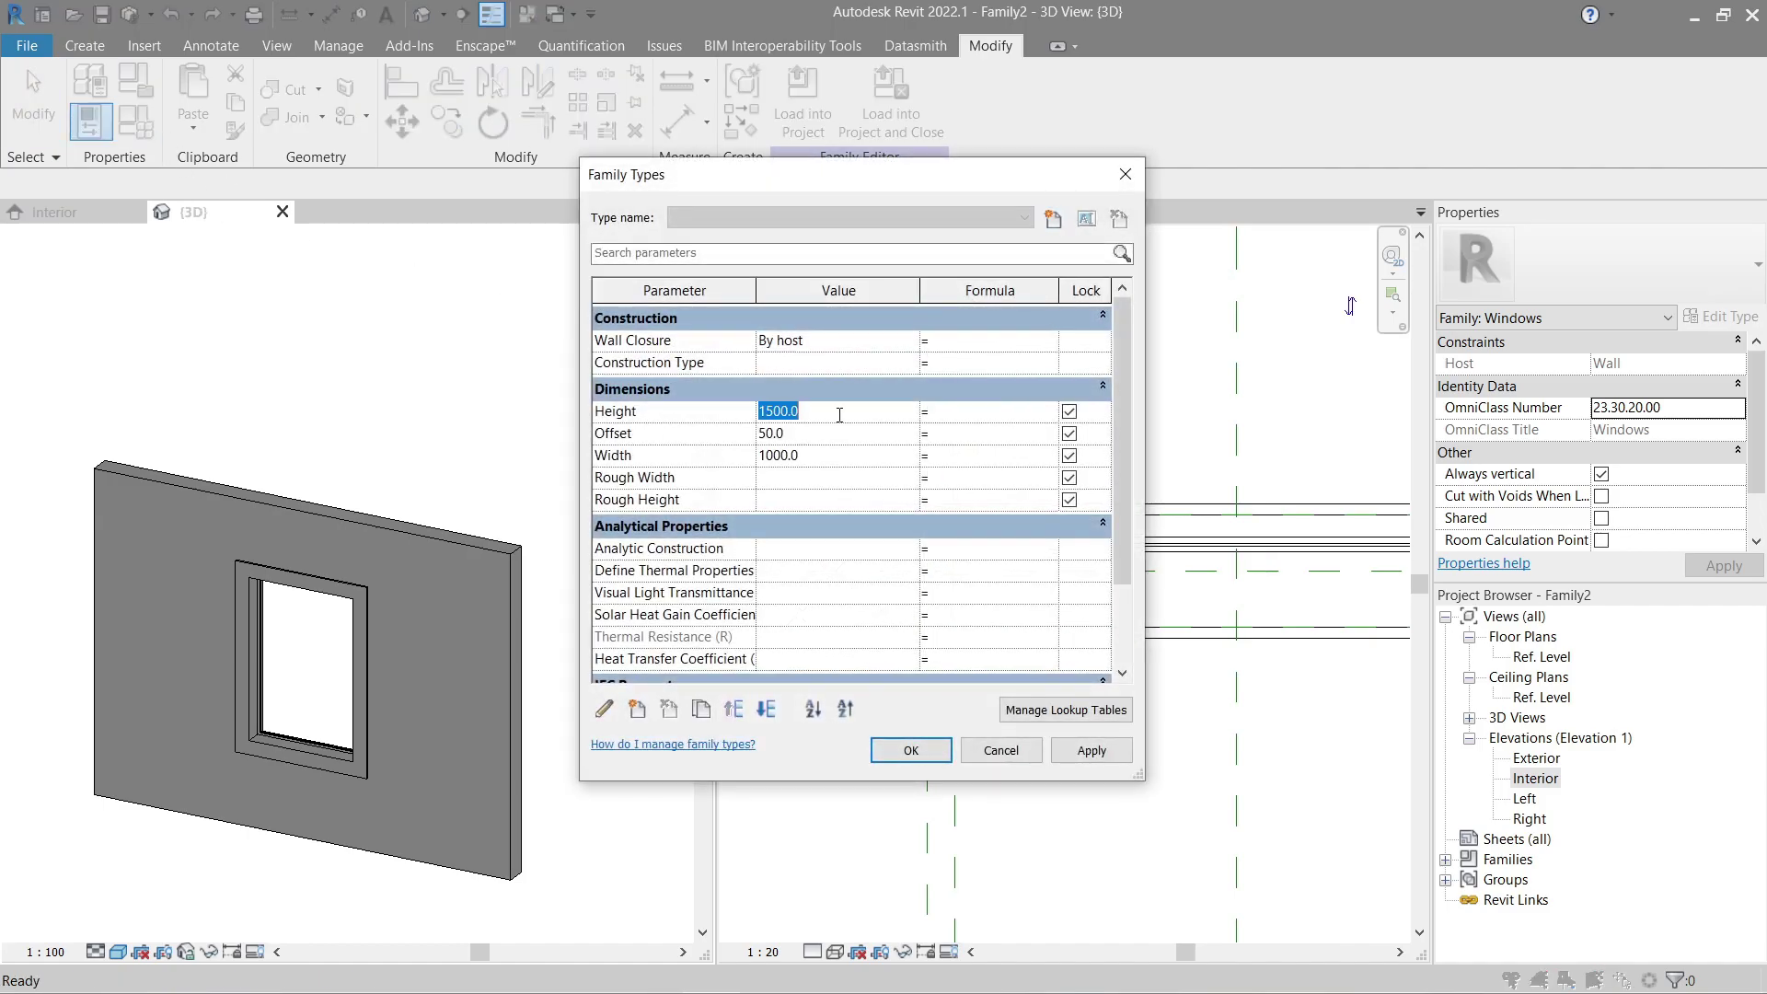
{"action": "left_click", "coordinate": [1095, 751]}
{"action": "left_click", "coordinate": [862, 458]}
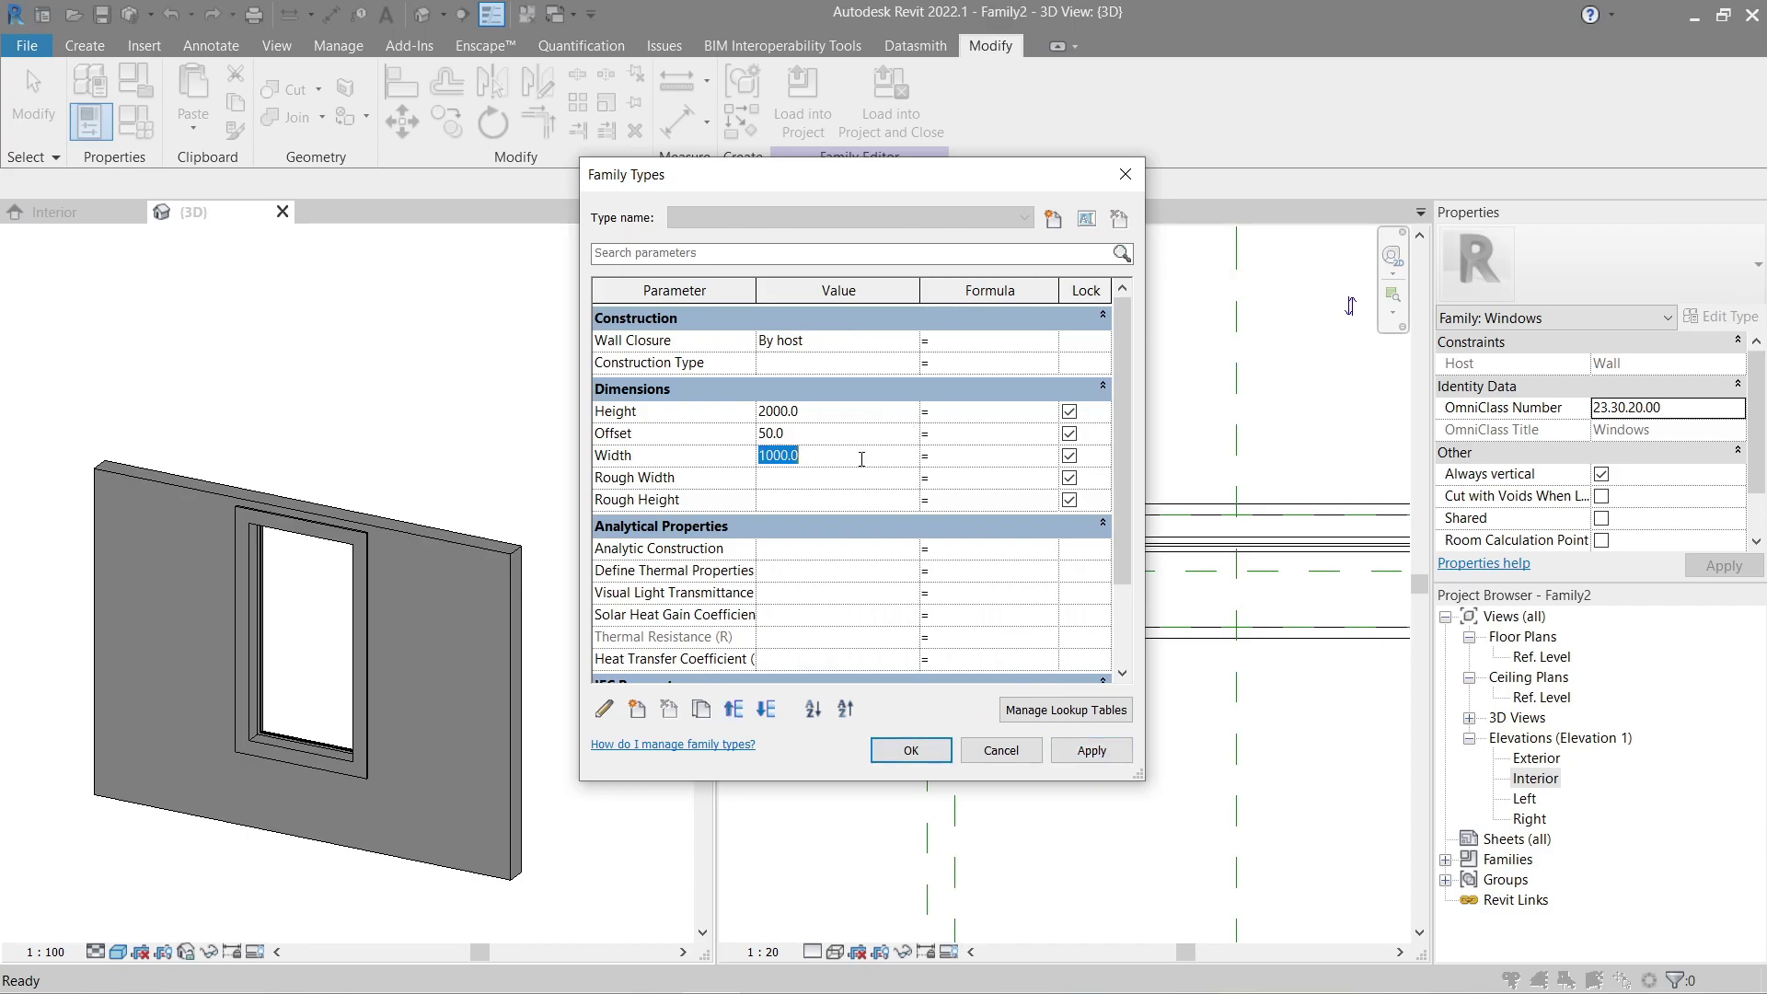
{"action": "left_click", "coordinate": [1065, 753]}
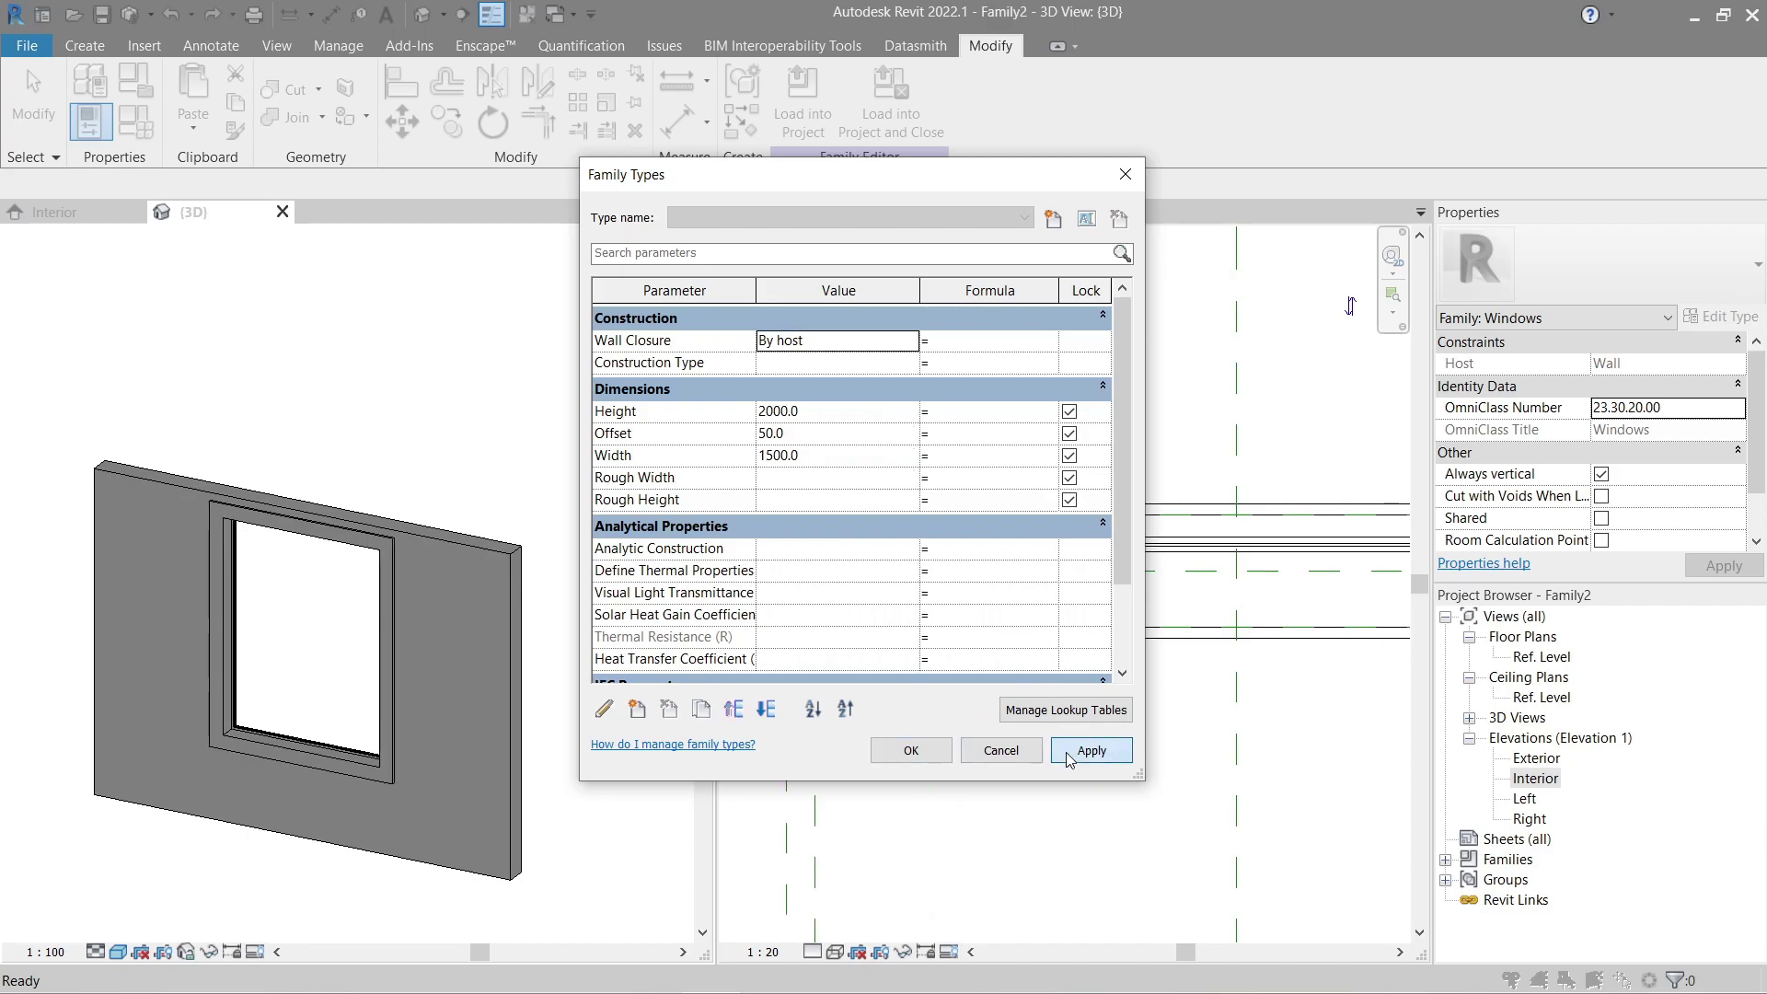
{"action": "left_click", "coordinate": [921, 758]}
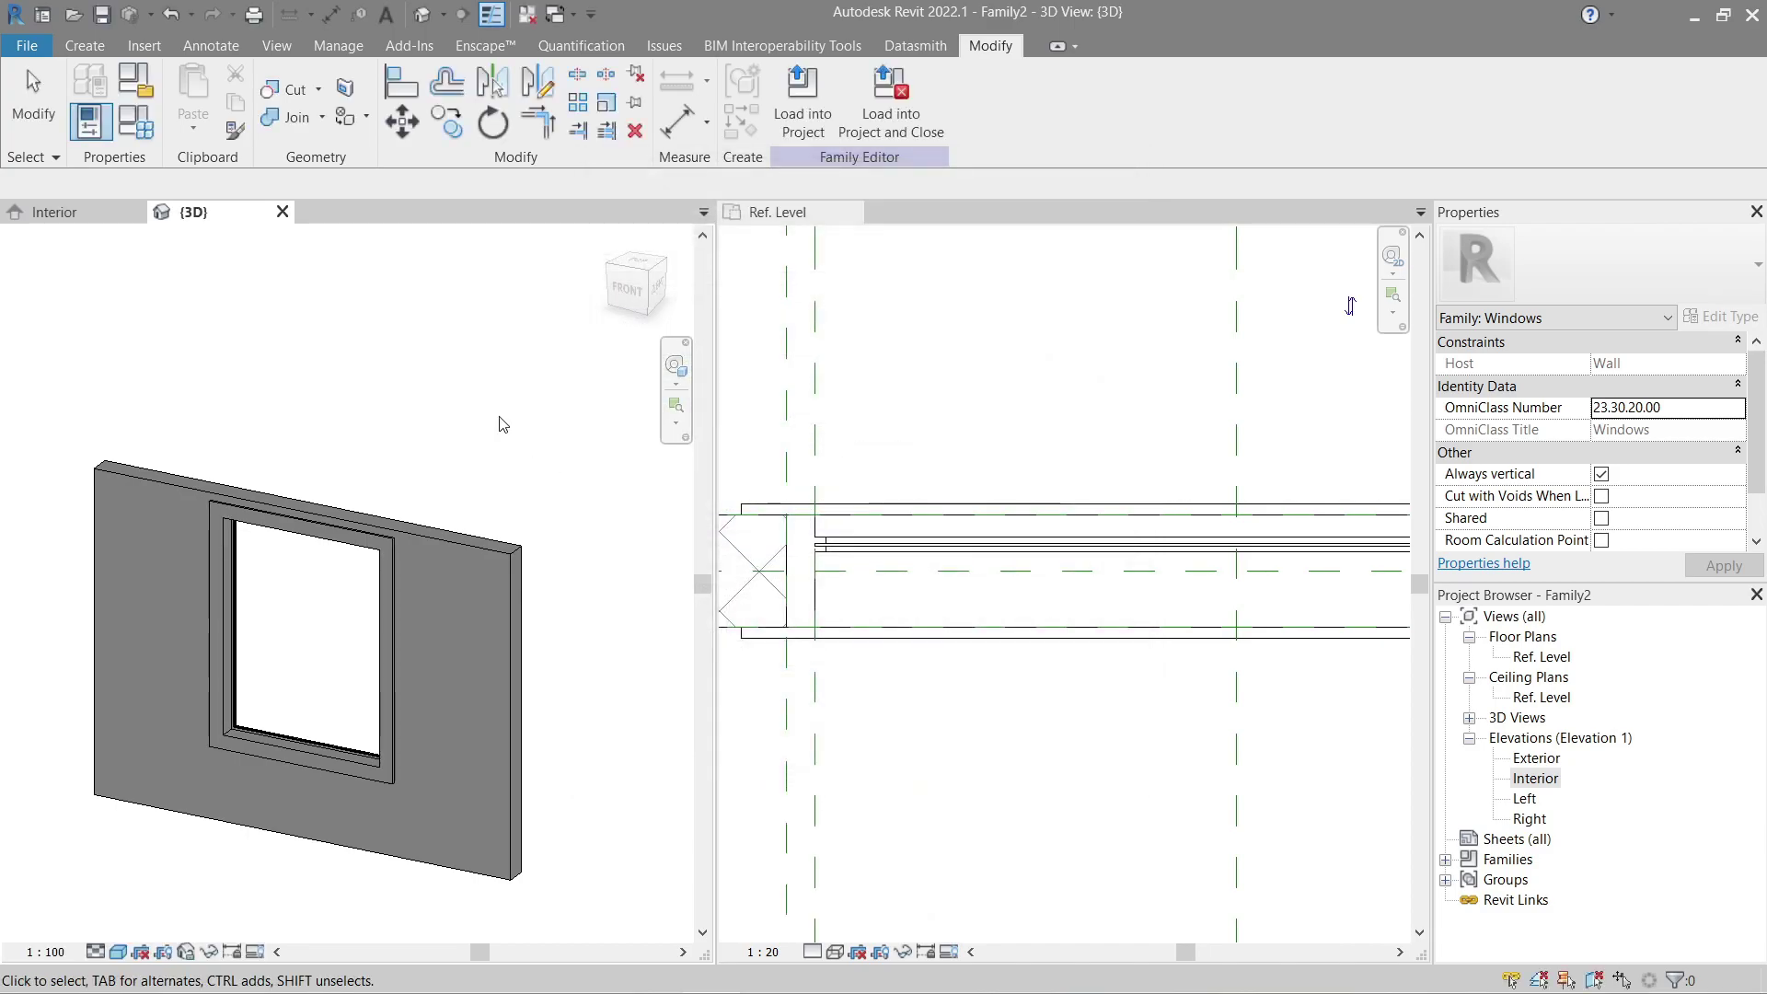
Step: Test the window frame by switching the host wall's type to Generic - 150mm and then Generic - 300mm
{"action": "left_click", "coordinate": [471, 549]}
{"action": "left_click", "coordinate": [1601, 267]}
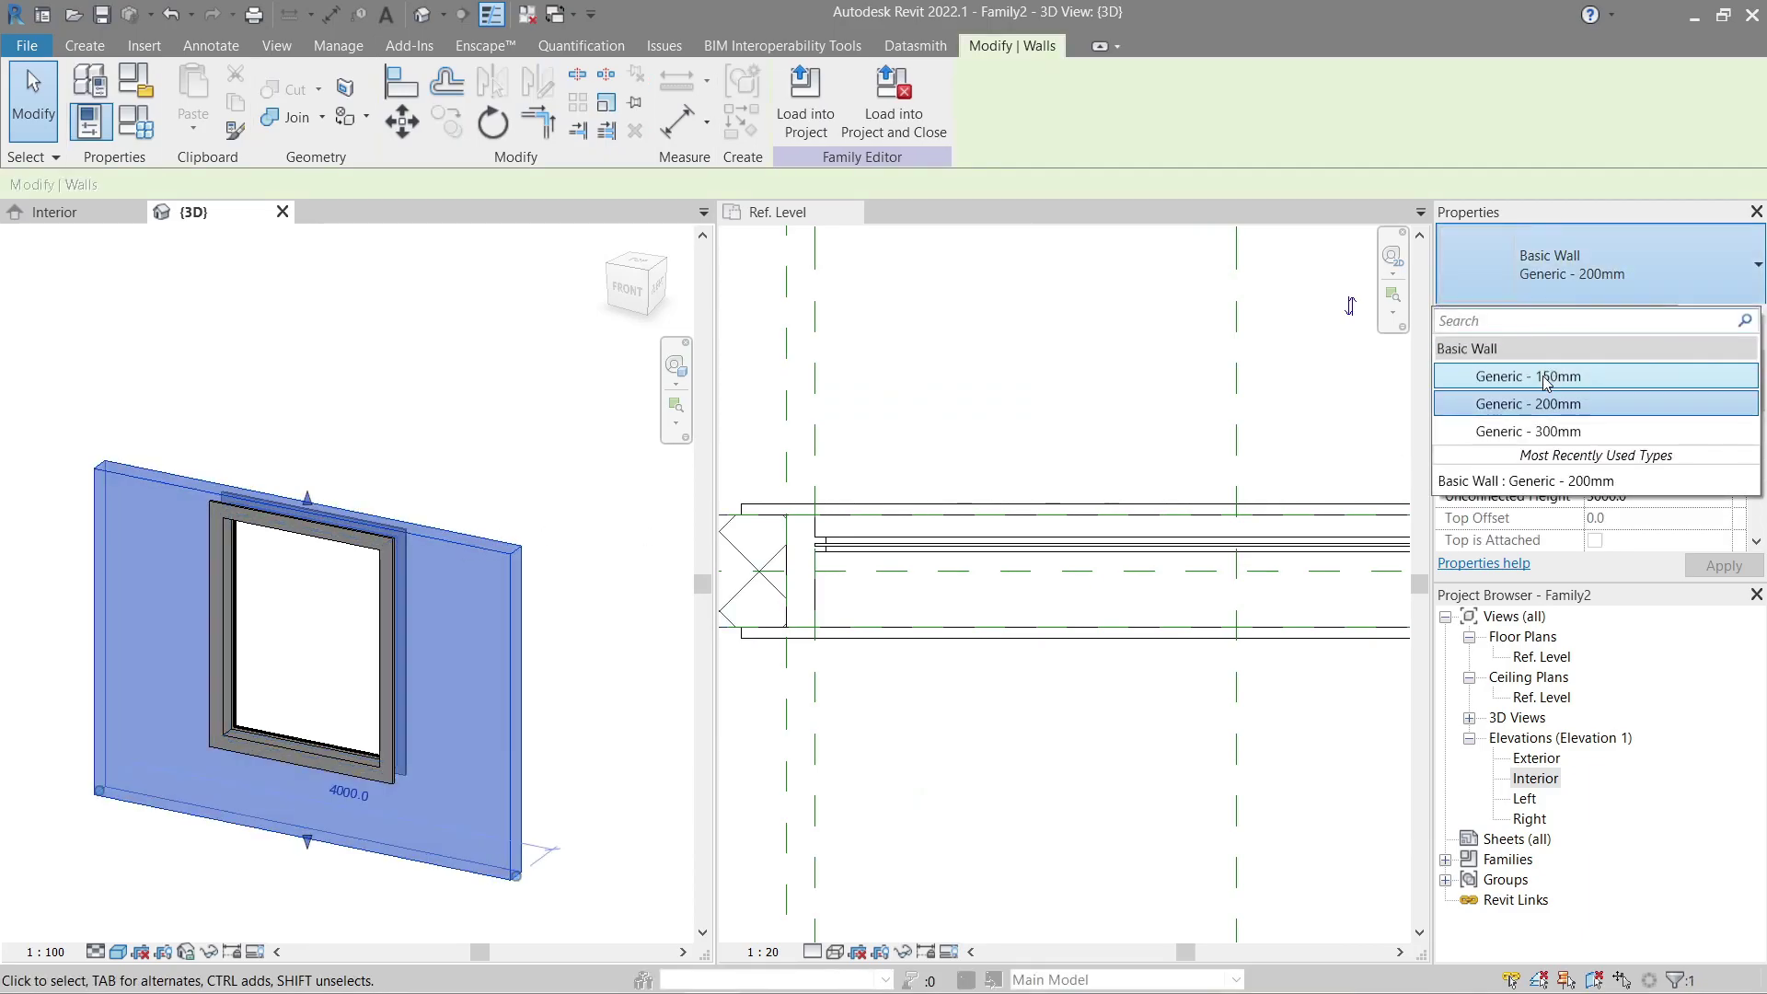
{"action": "left_click", "coordinate": [1556, 372]}
{"action": "left_click", "coordinate": [1602, 267]}
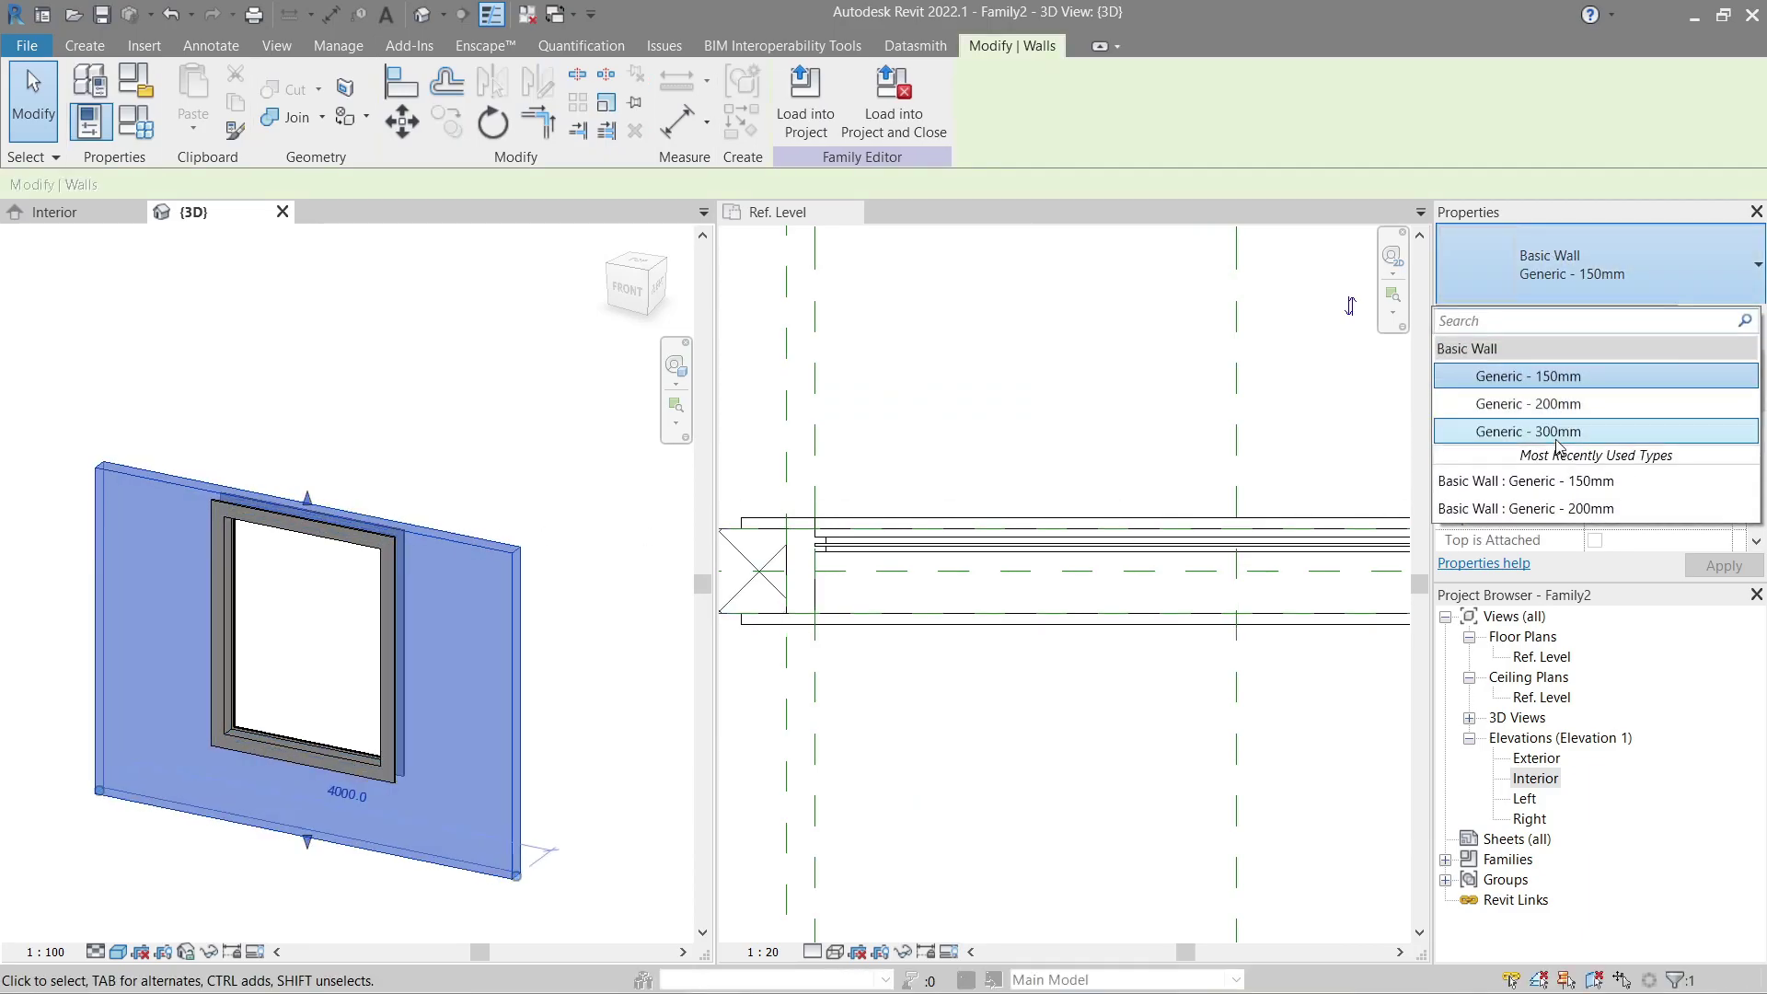
{"action": "left_click", "coordinate": [1557, 449]}
Step: Switch the wall back to Generic - 150mm and again to Generic - 300mm, inspecting the frame in plan against each thickness
{"action": "left_click", "coordinate": [1556, 271]}
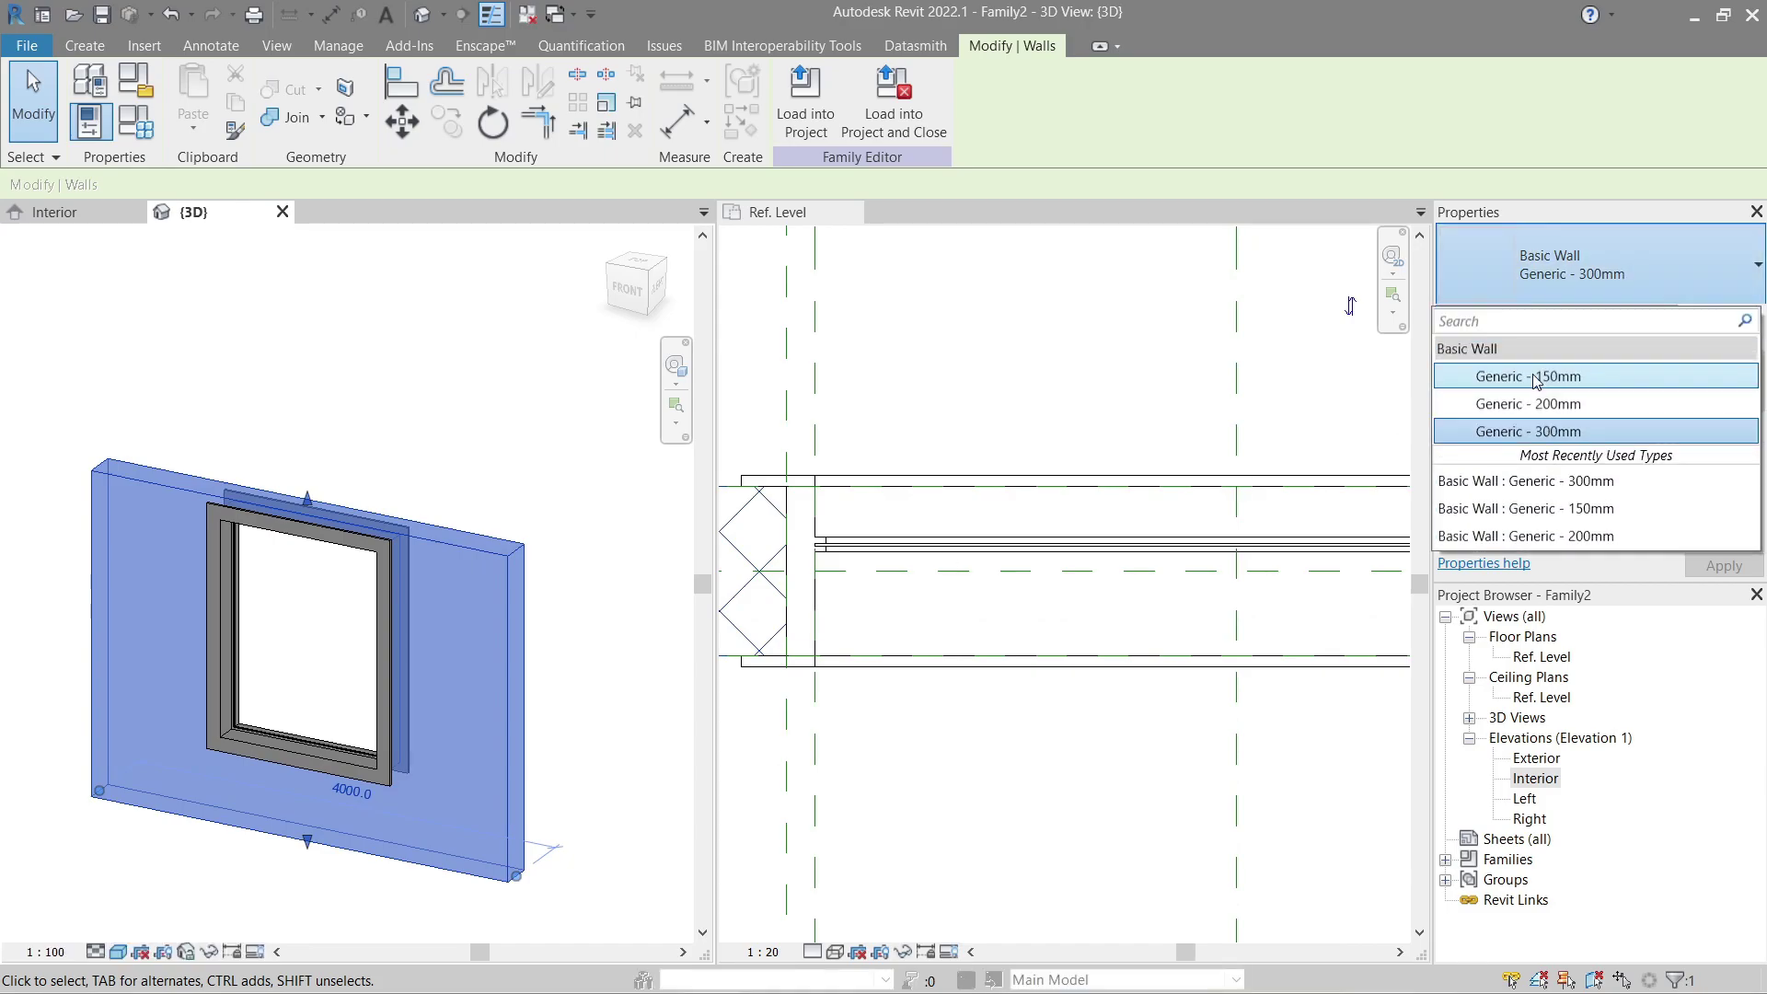
{"action": "left_click", "coordinate": [1533, 378]}
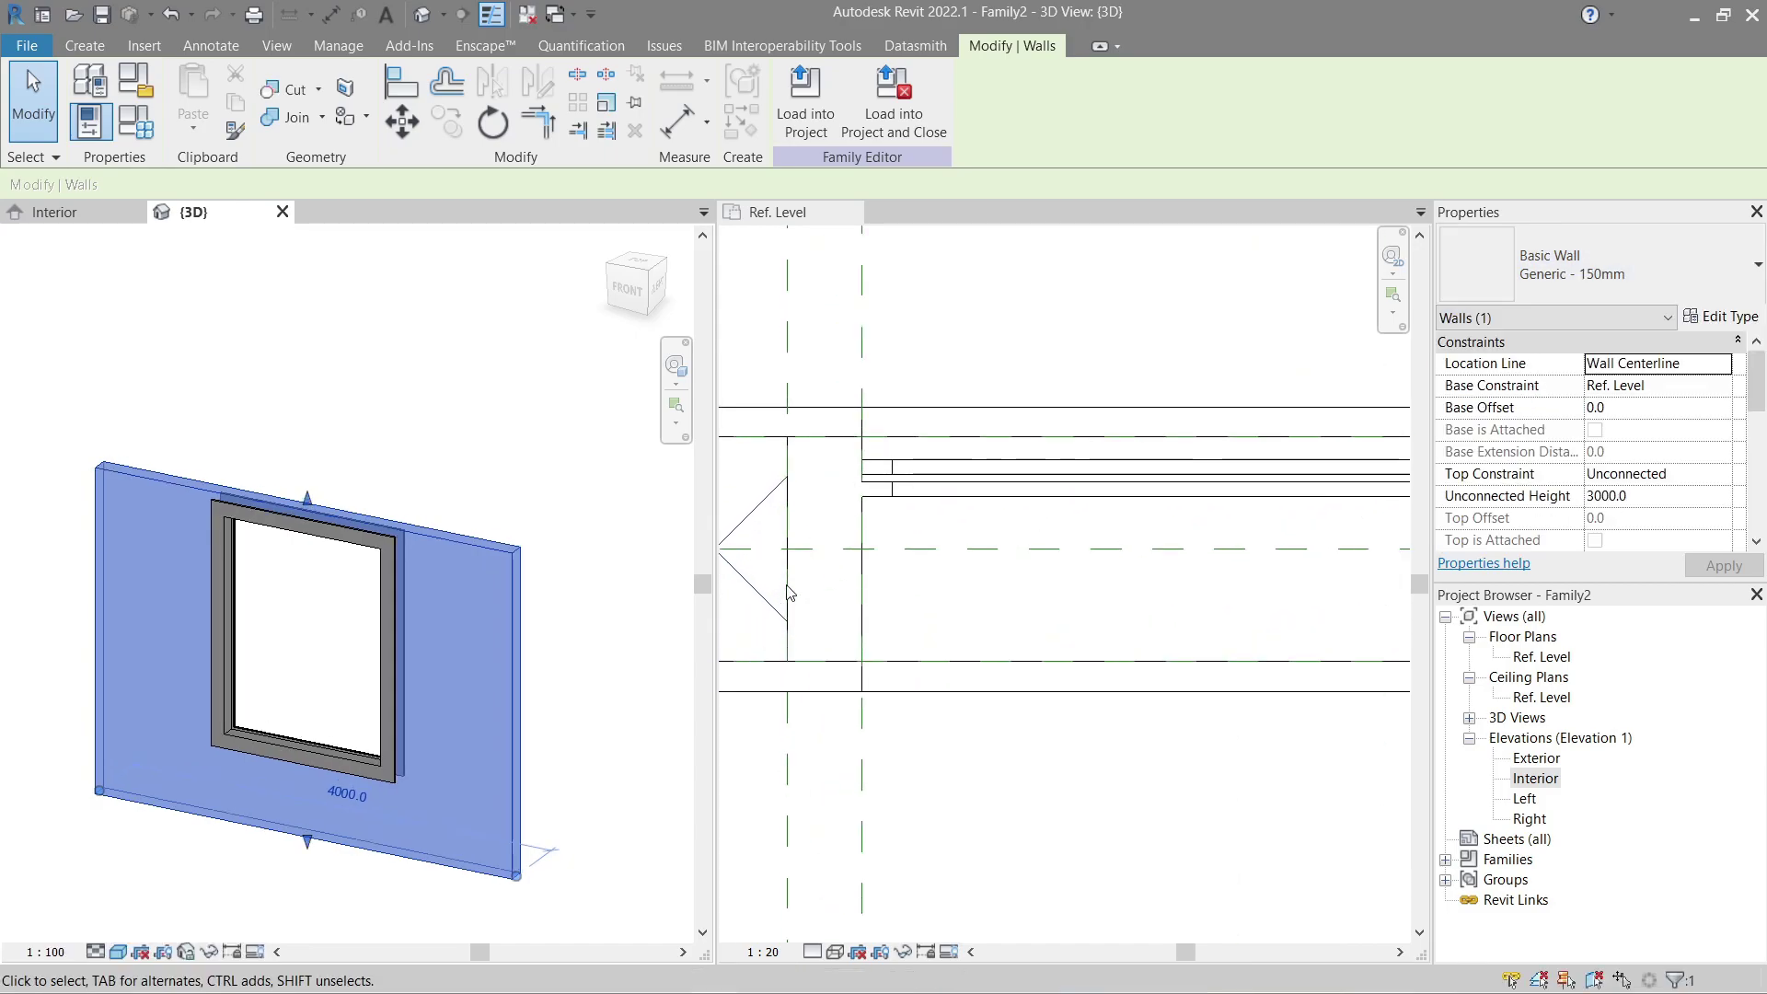
{"action": "left_click", "coordinate": [1577, 300]}
{"action": "left_click", "coordinate": [1546, 434]}
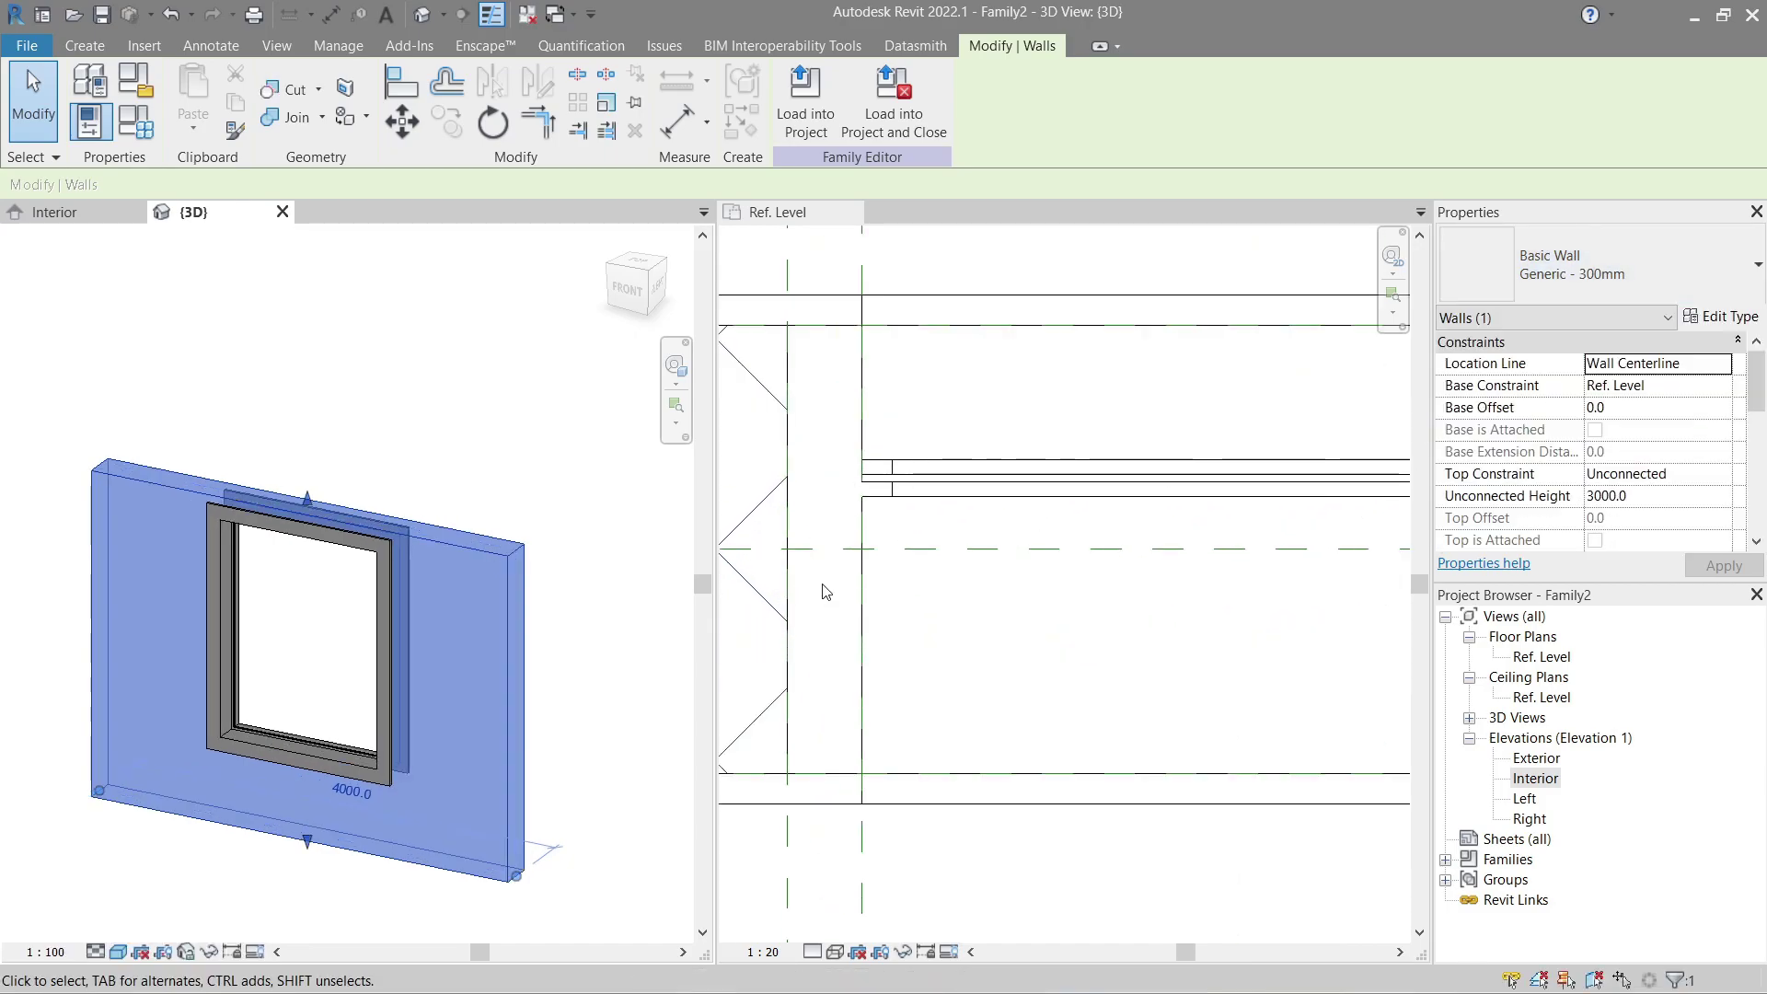
{"action": "scroll", "coordinate": [904, 474], "scroll_direction": "down", "scroll_amount": 2}
{"action": "left_click", "coordinate": [959, 435]}
{"action": "middle_click_drag", "start_coordinate": [918, 486], "coordinate": [1010, 630]}
{"action": "scroll", "coordinate": [1010, 622], "scroll_direction": "up", "scroll_amount": 3}
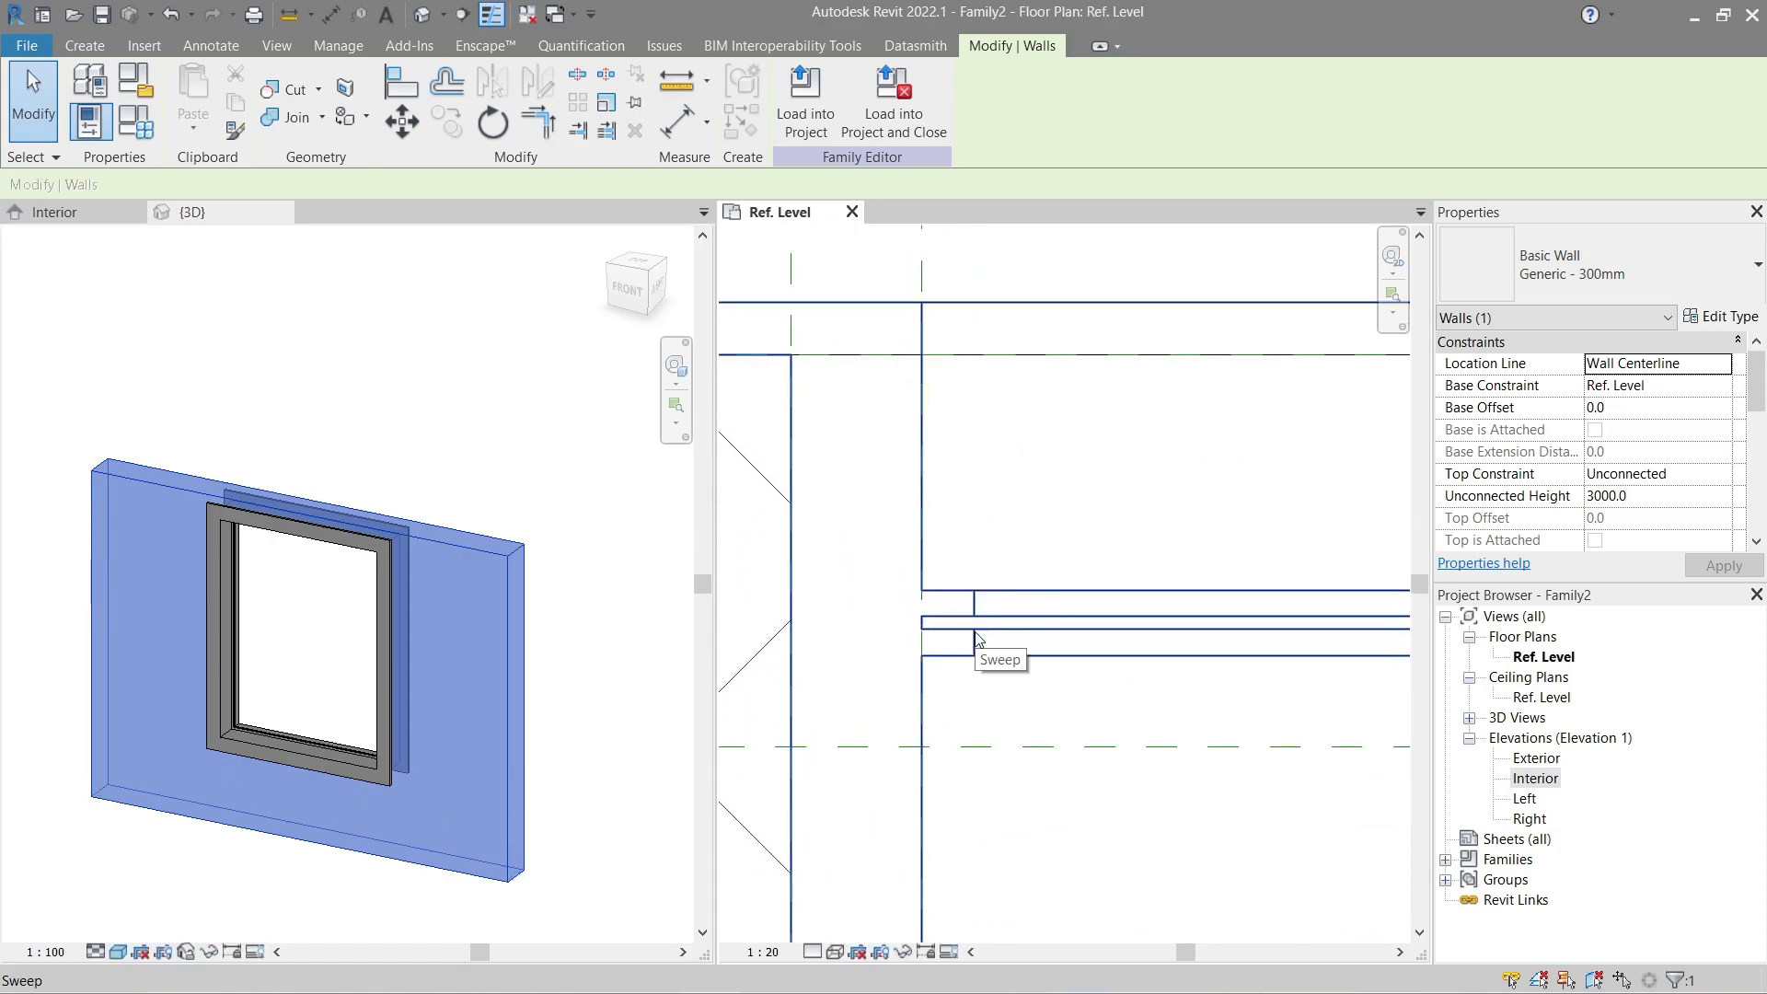
{"action": "scroll", "coordinate": [977, 638], "scroll_direction": "down", "scroll_amount": 3}
{"action": "scroll", "coordinate": [977, 642], "scroll_direction": "down", "scroll_amount": 2}
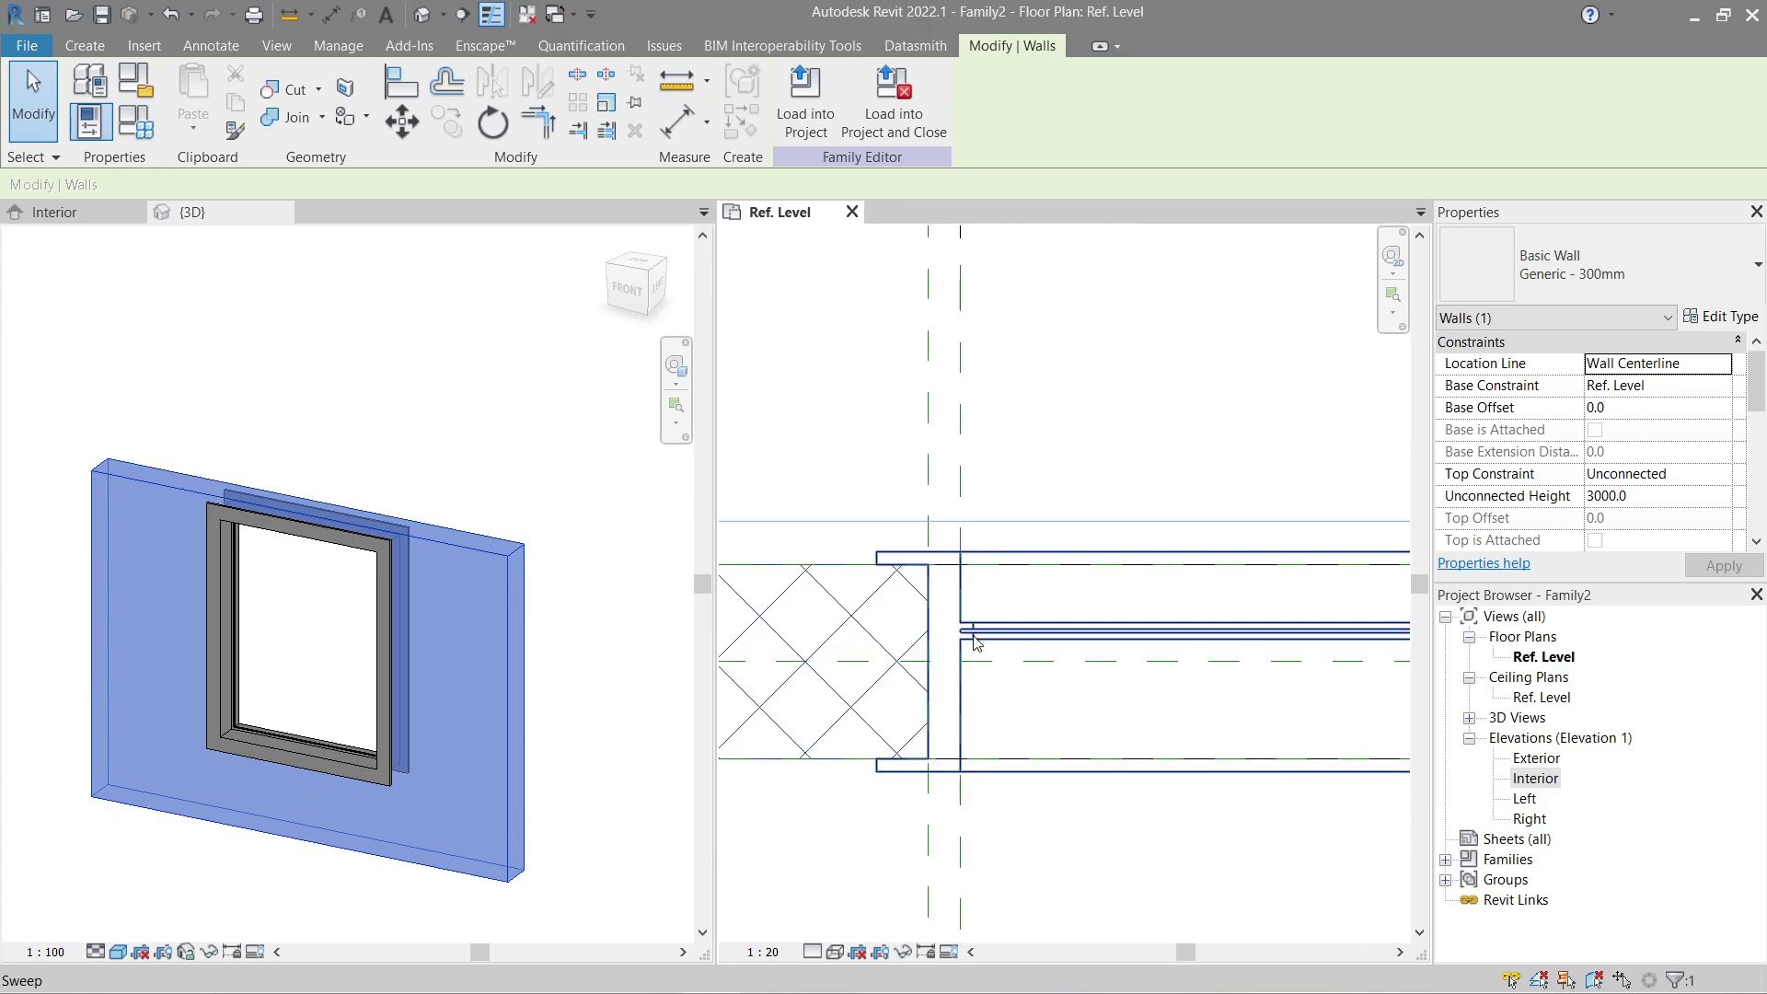
Step: Undo the wall type changes and the window's Height and Width changes
{"action": "key", "text": "ctrl+z"}
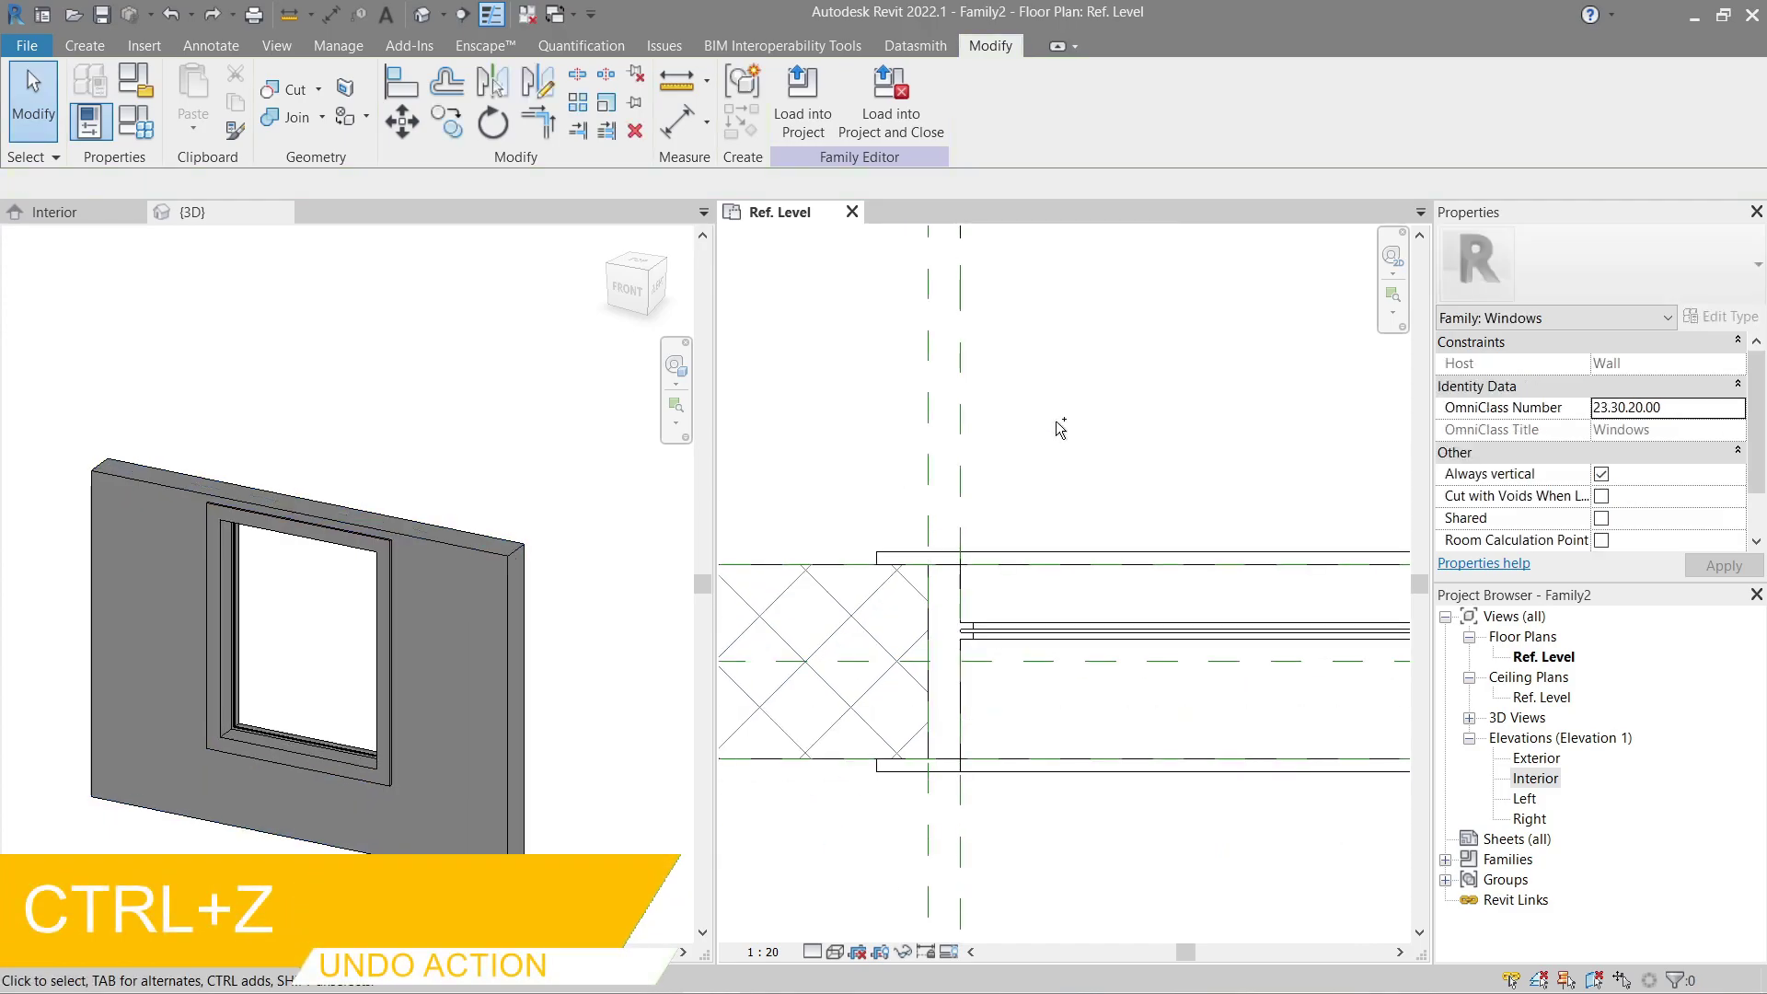
{"action": "key", "text": "ctrl+z"}
{"action": "key", "text": "ctrl+z"}
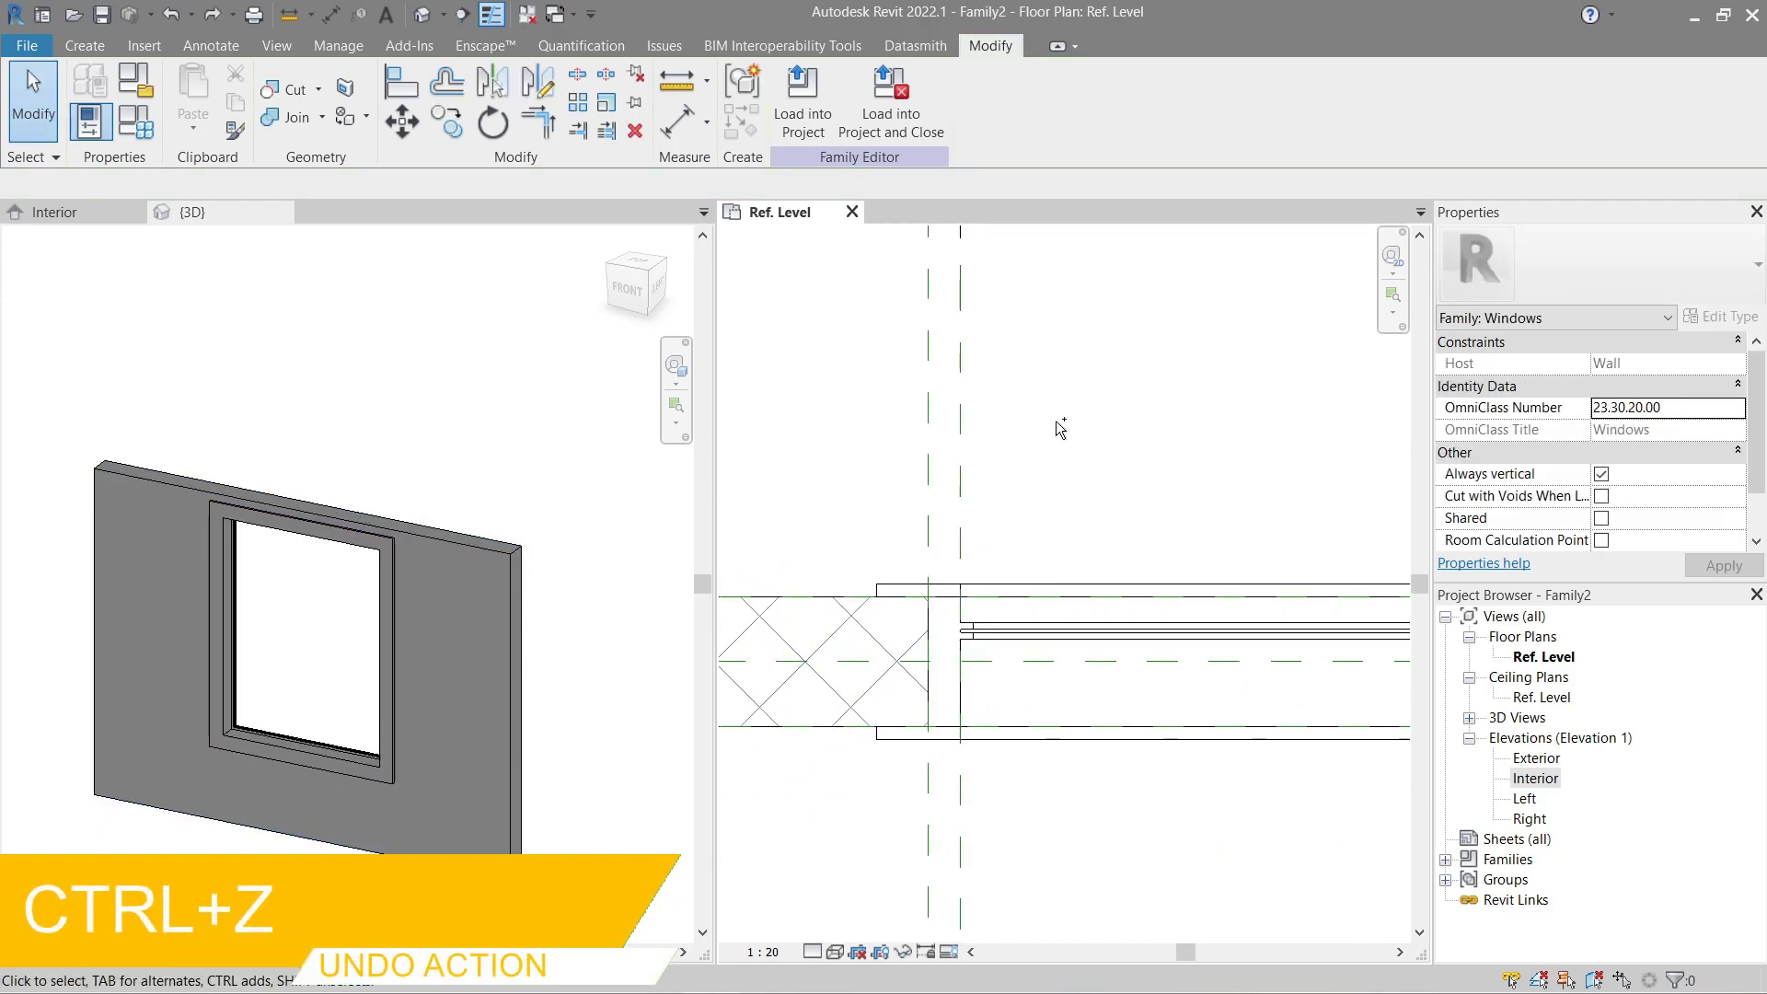
{"action": "key", "text": "ctrl+z"}
{"action": "scroll", "coordinate": [1057, 422], "scroll_direction": "down", "scroll_amount": 2}
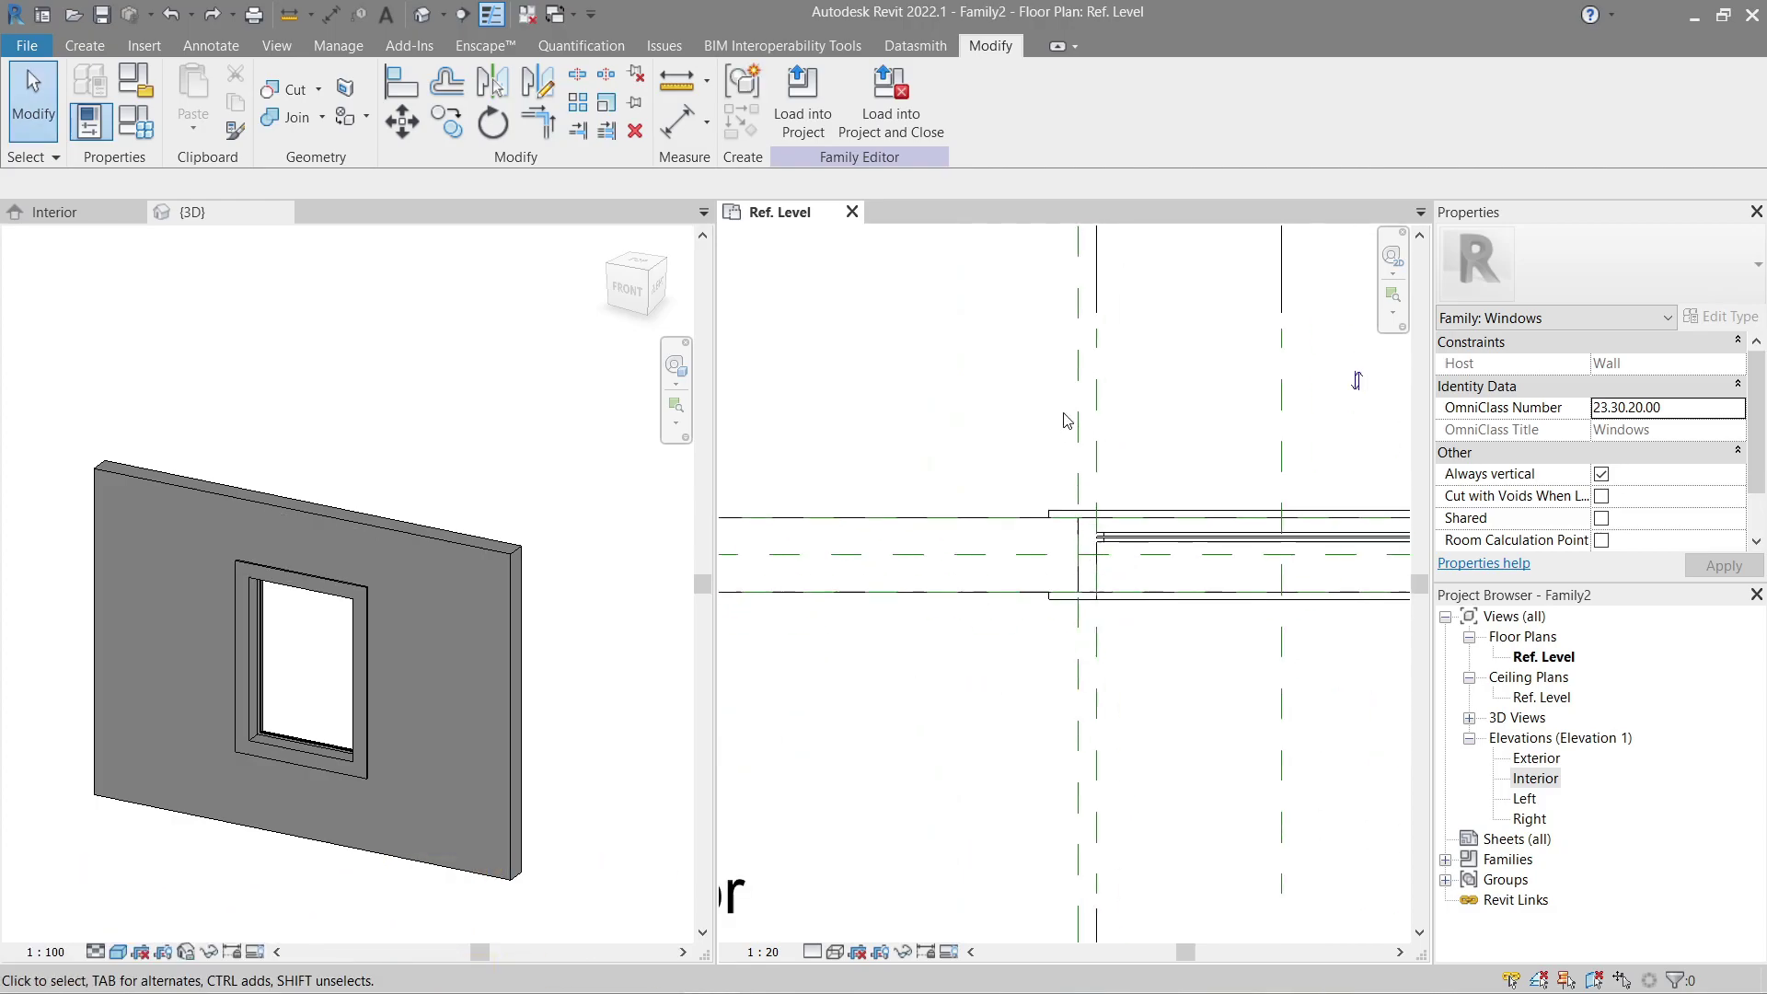
{"action": "middle_click_drag", "start_coordinate": [1148, 448], "coordinate": [974, 544]}
{"action": "scroll", "coordinate": [975, 544], "scroll_direction": "down", "scroll_amount": 3}
{"action": "scroll", "coordinate": [378, 736], "scroll_direction": "up", "scroll_amount": 4}
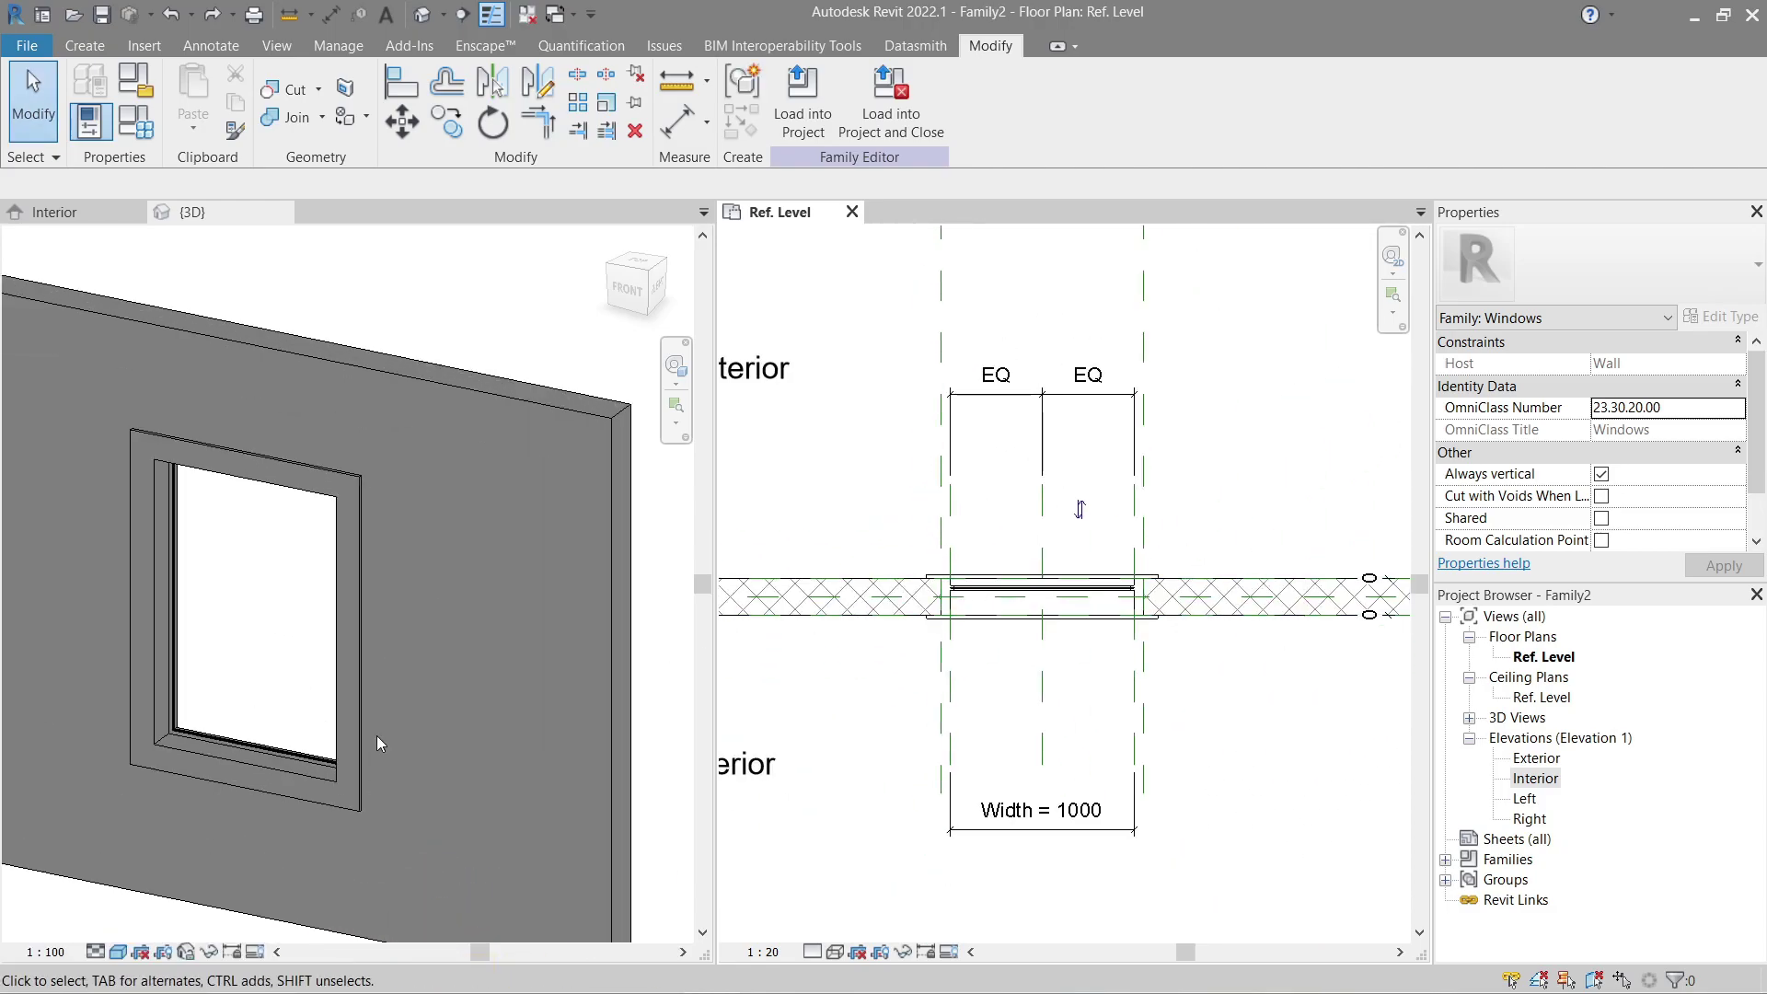
{"action": "scroll", "coordinate": [429, 537], "scroll_direction": "down", "scroll_amount": 3}
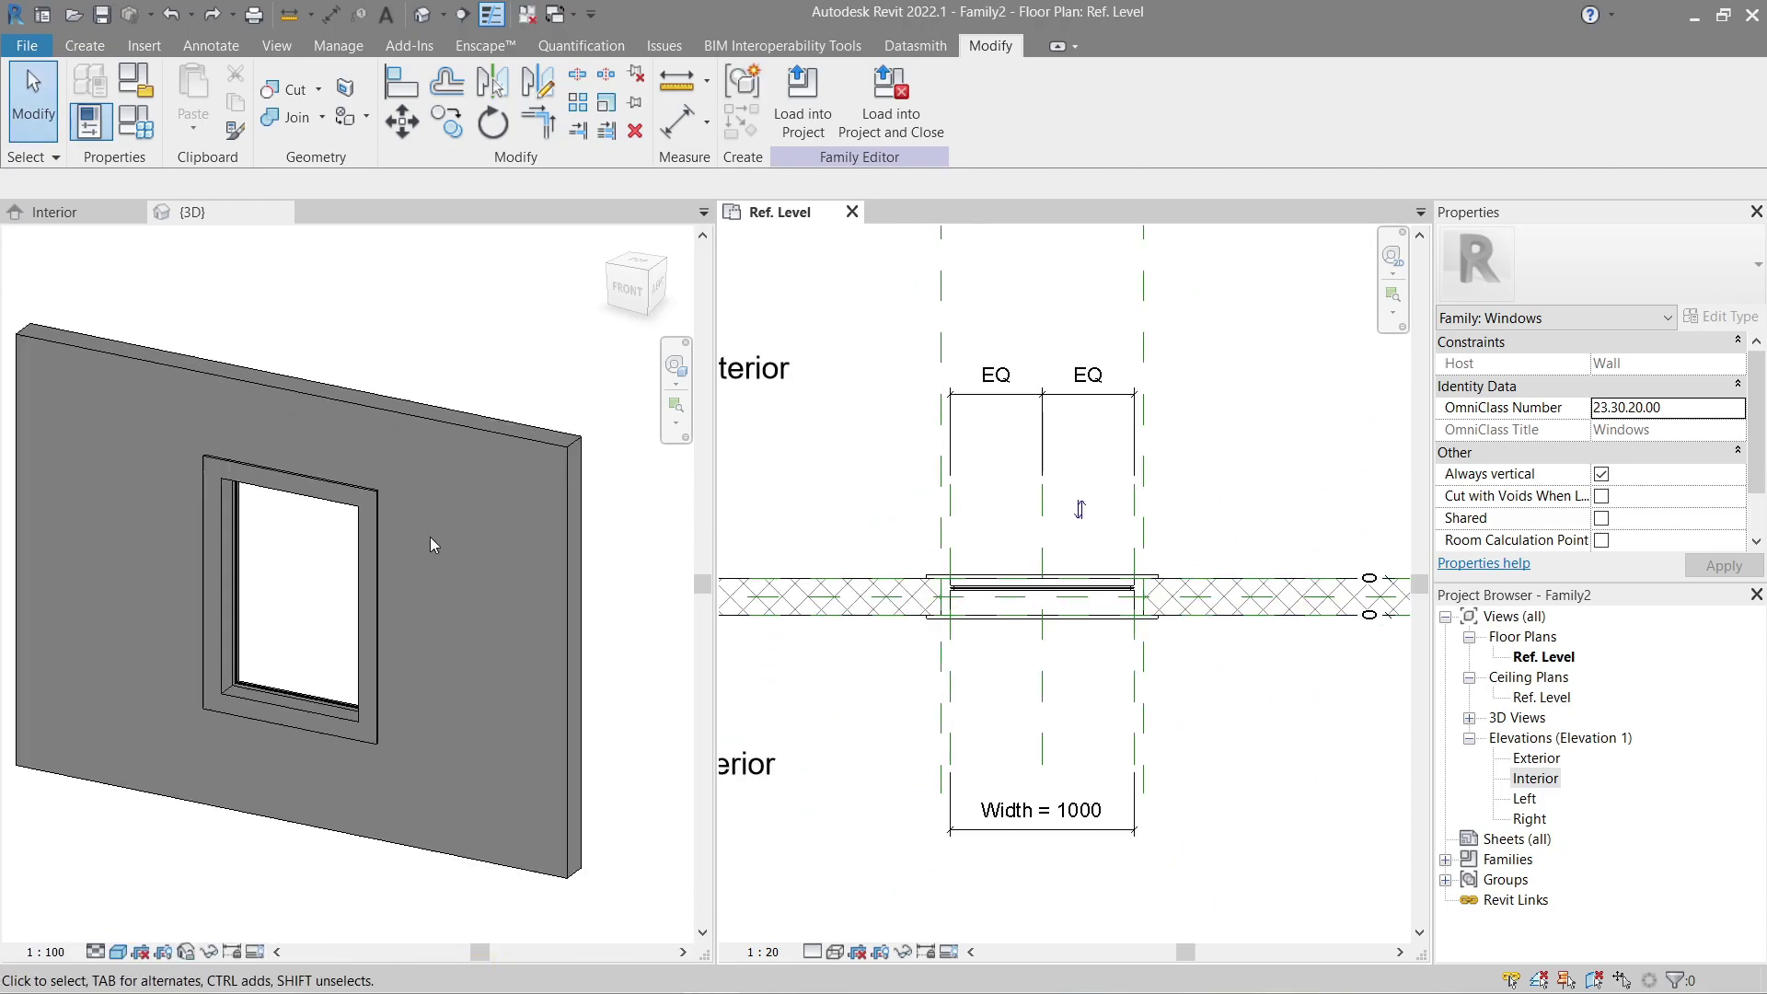
{"action": "left_click", "coordinate": [948, 618]}
{"action": "scroll", "coordinate": [944, 627], "scroll_direction": "up", "scroll_amount": 1}
{"action": "left_click", "coordinate": [945, 633]}
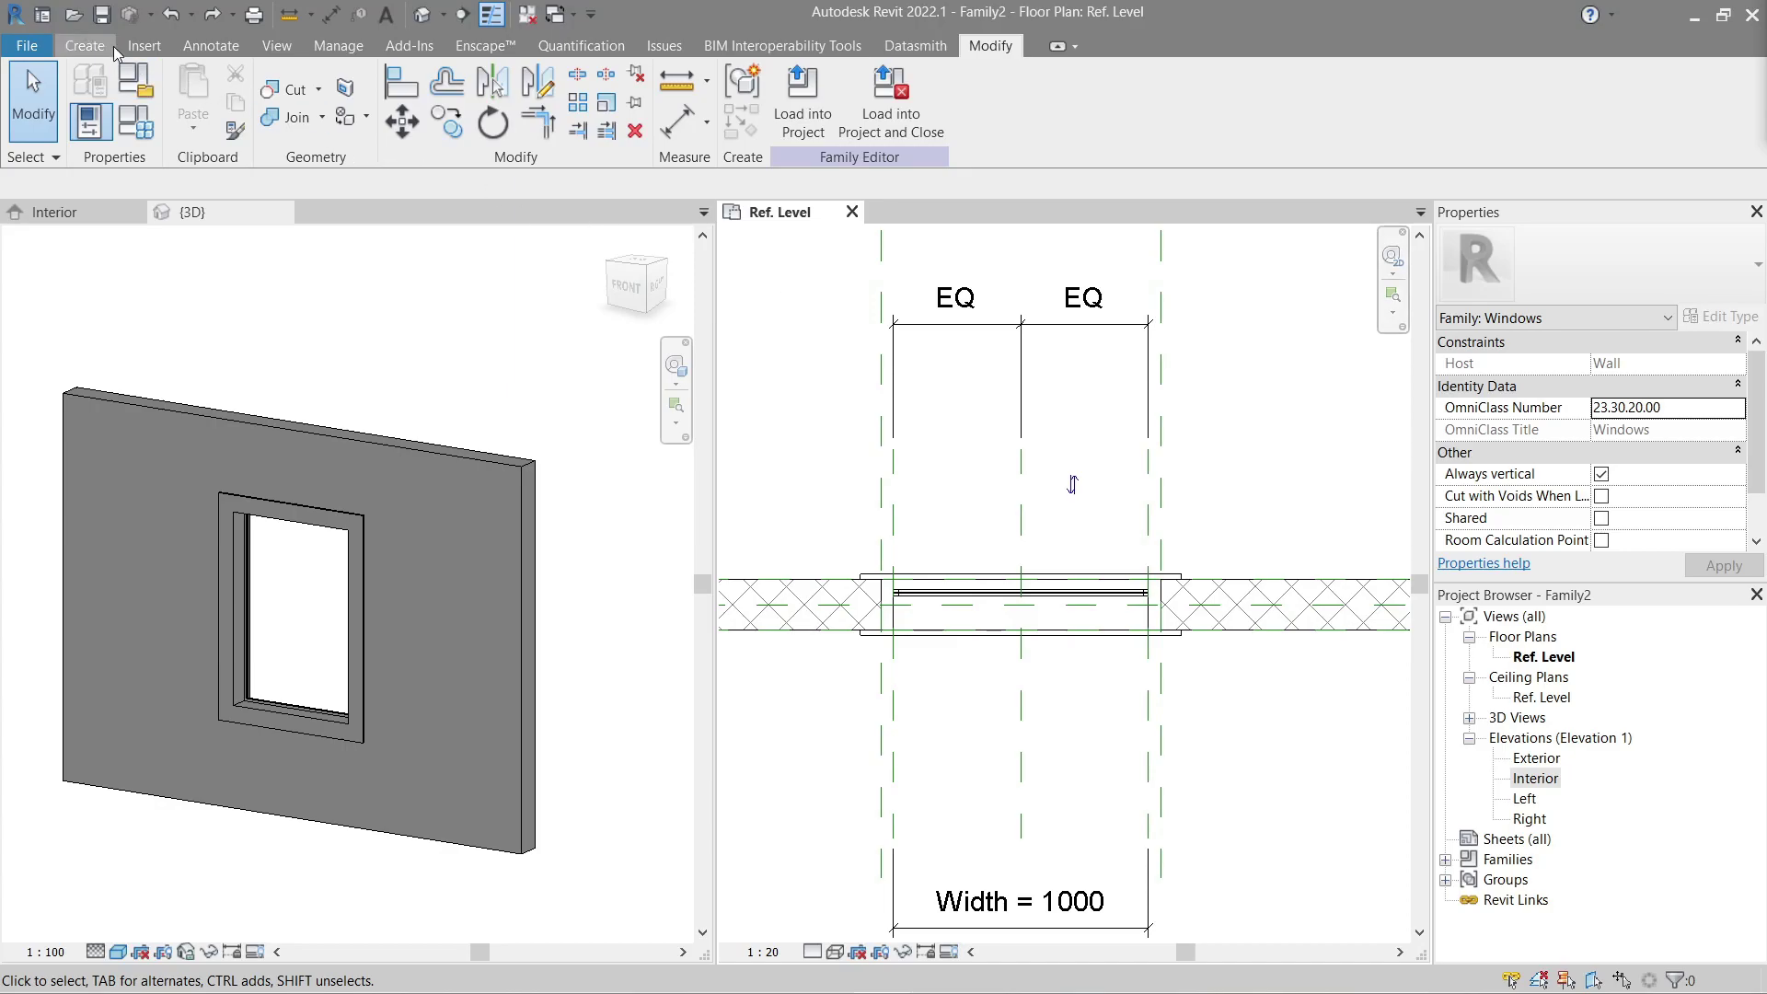
Step: Draw a horizontal reference plane in the Ref. Level plan from the frame profile's glass groove outward into the adjoining wall
{"action": "left_click", "coordinate": [113, 48]}
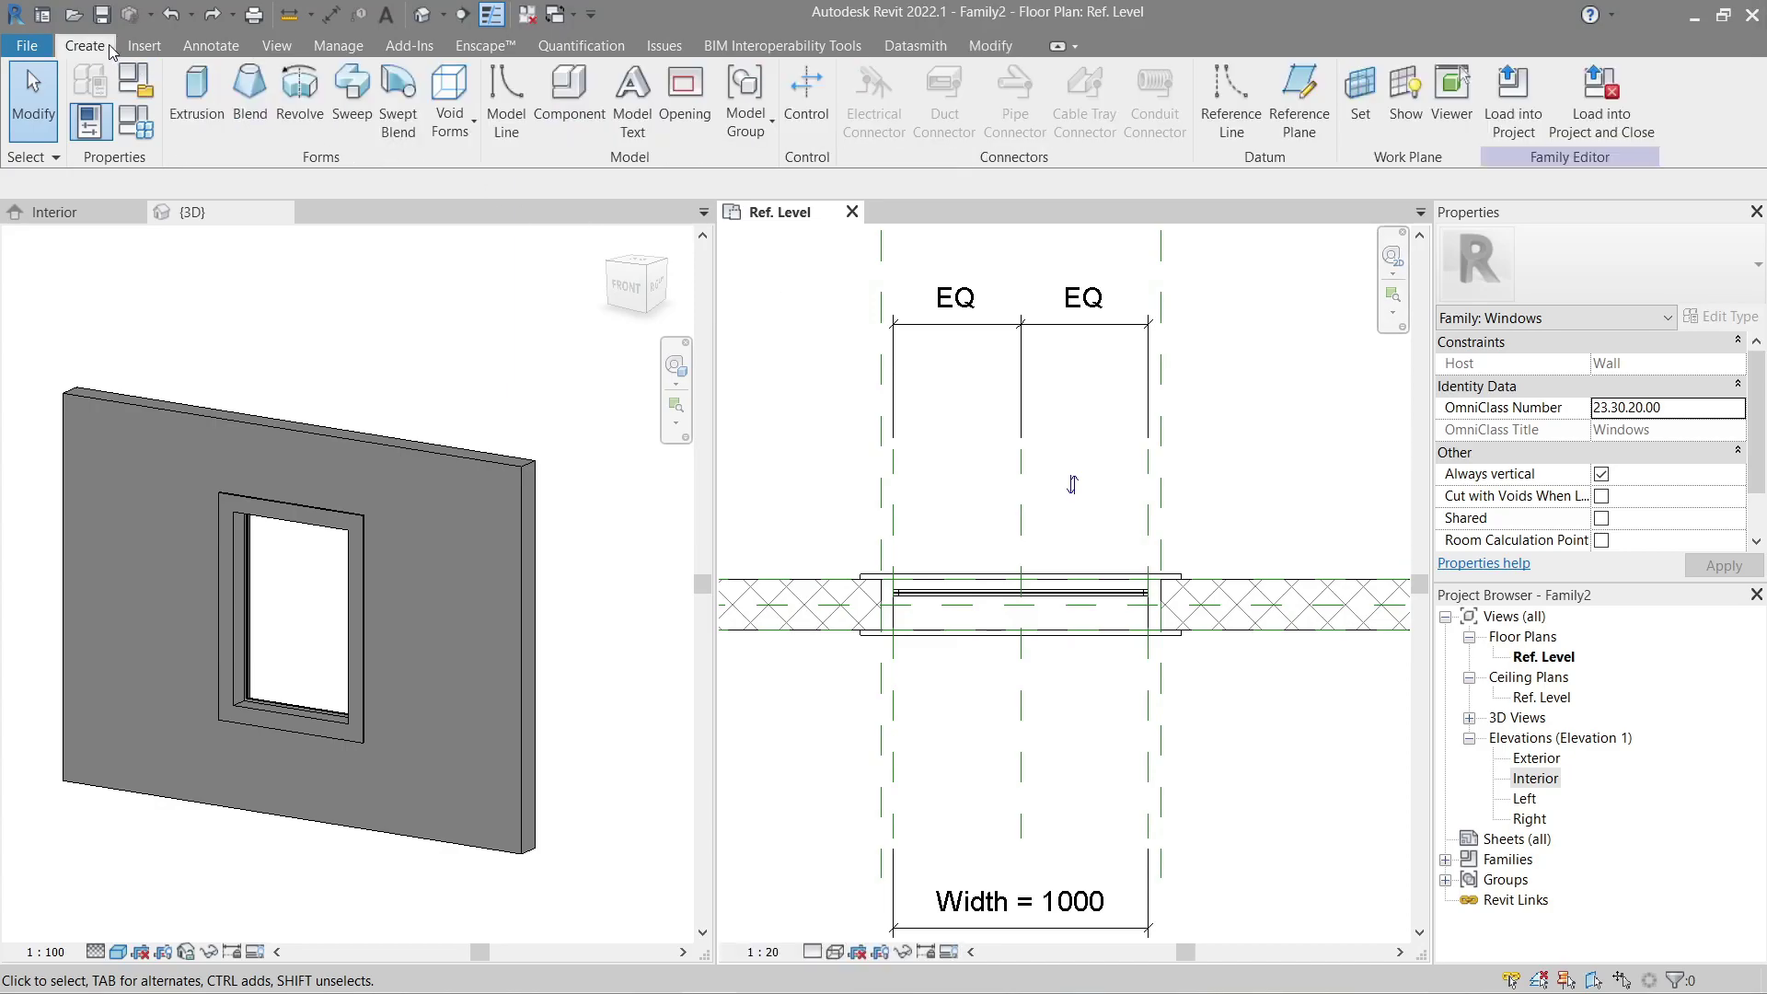
{"action": "left_click", "coordinate": [1288, 97]}
{"action": "scroll", "coordinate": [897, 617], "scroll_direction": "up", "scroll_amount": 5}
{"action": "scroll", "coordinate": [895, 628], "scroll_direction": "up", "scroll_amount": 3}
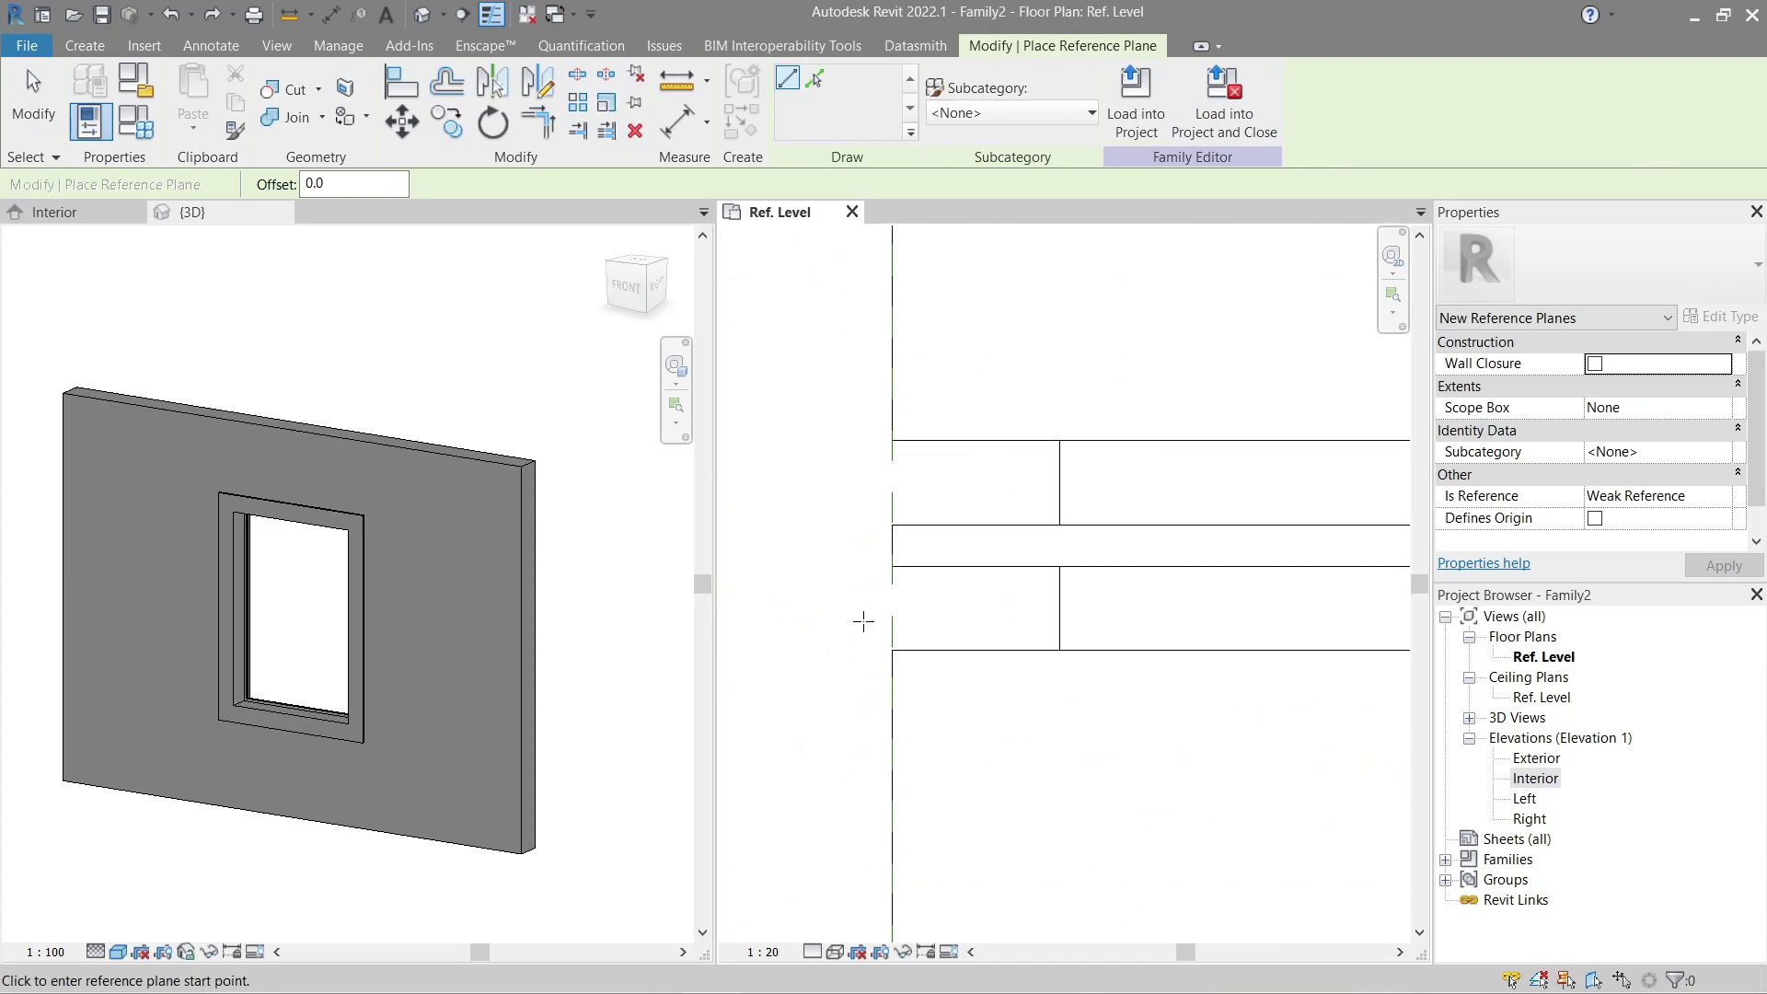
{"action": "left_click", "coordinate": [900, 535]}
{"action": "scroll", "coordinate": [920, 552], "scroll_direction": "down", "scroll_amount": 8}
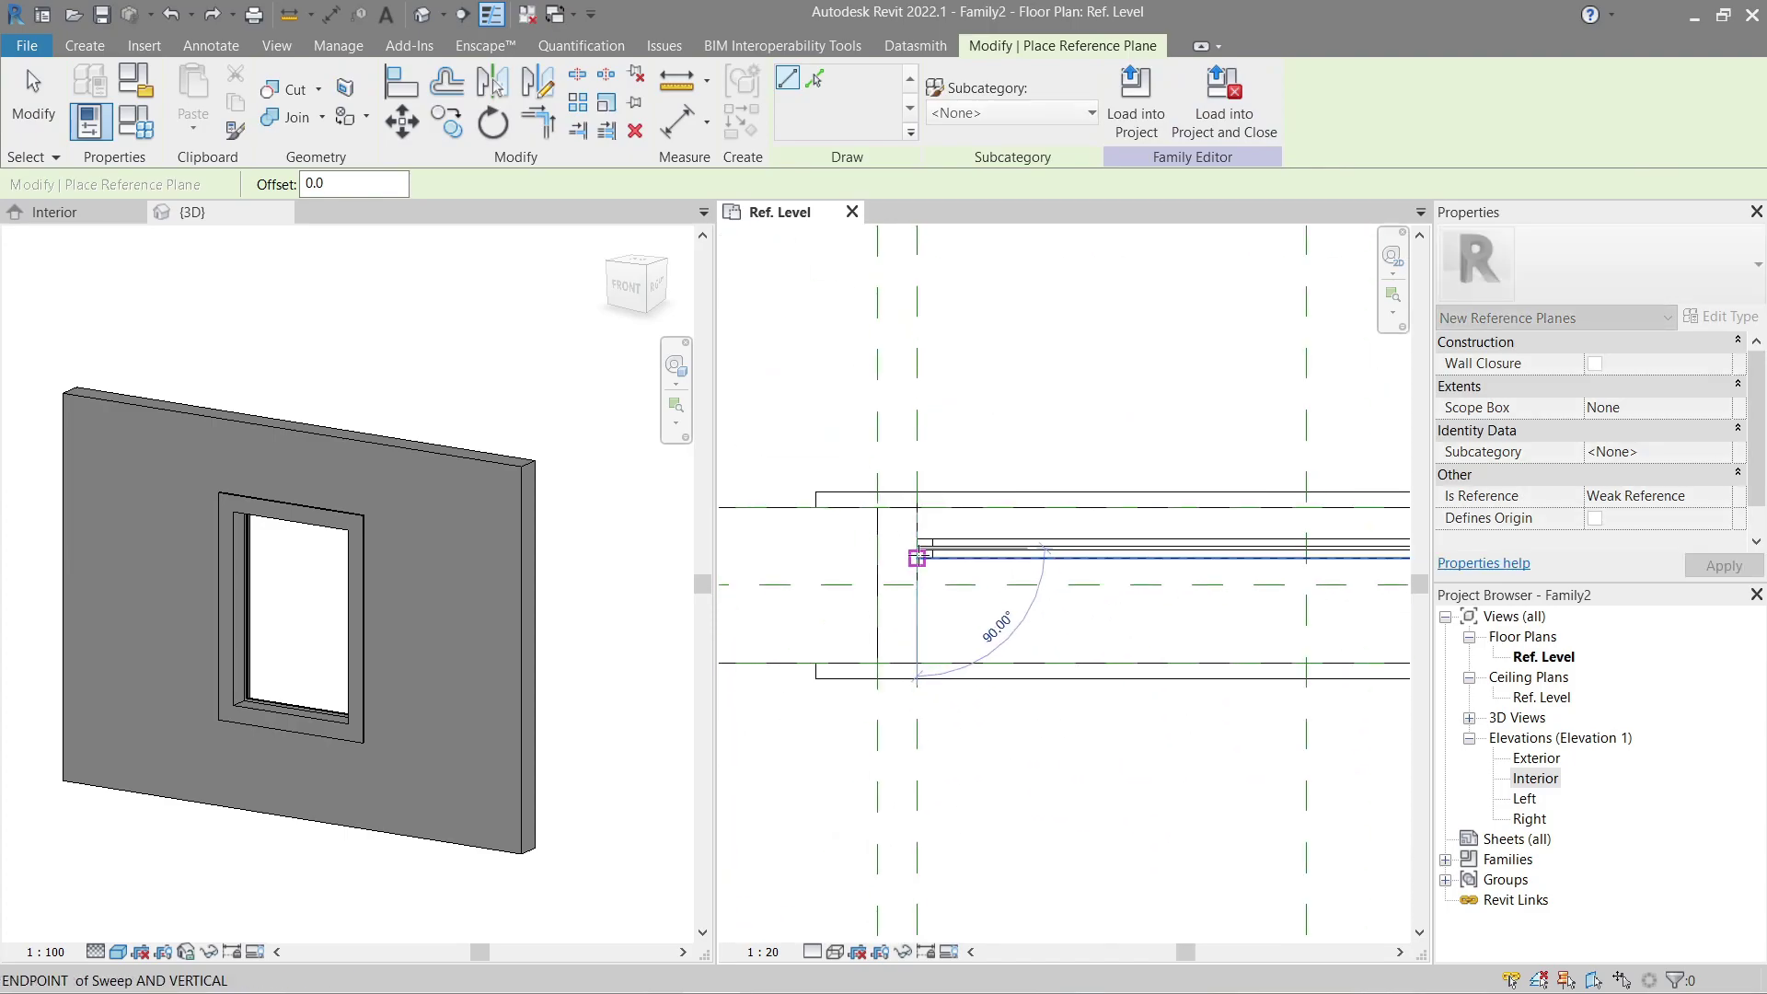
{"action": "middle_click_drag", "start_coordinate": [953, 583], "coordinate": [1128, 560]}
{"action": "left_click", "coordinate": [793, 528]}
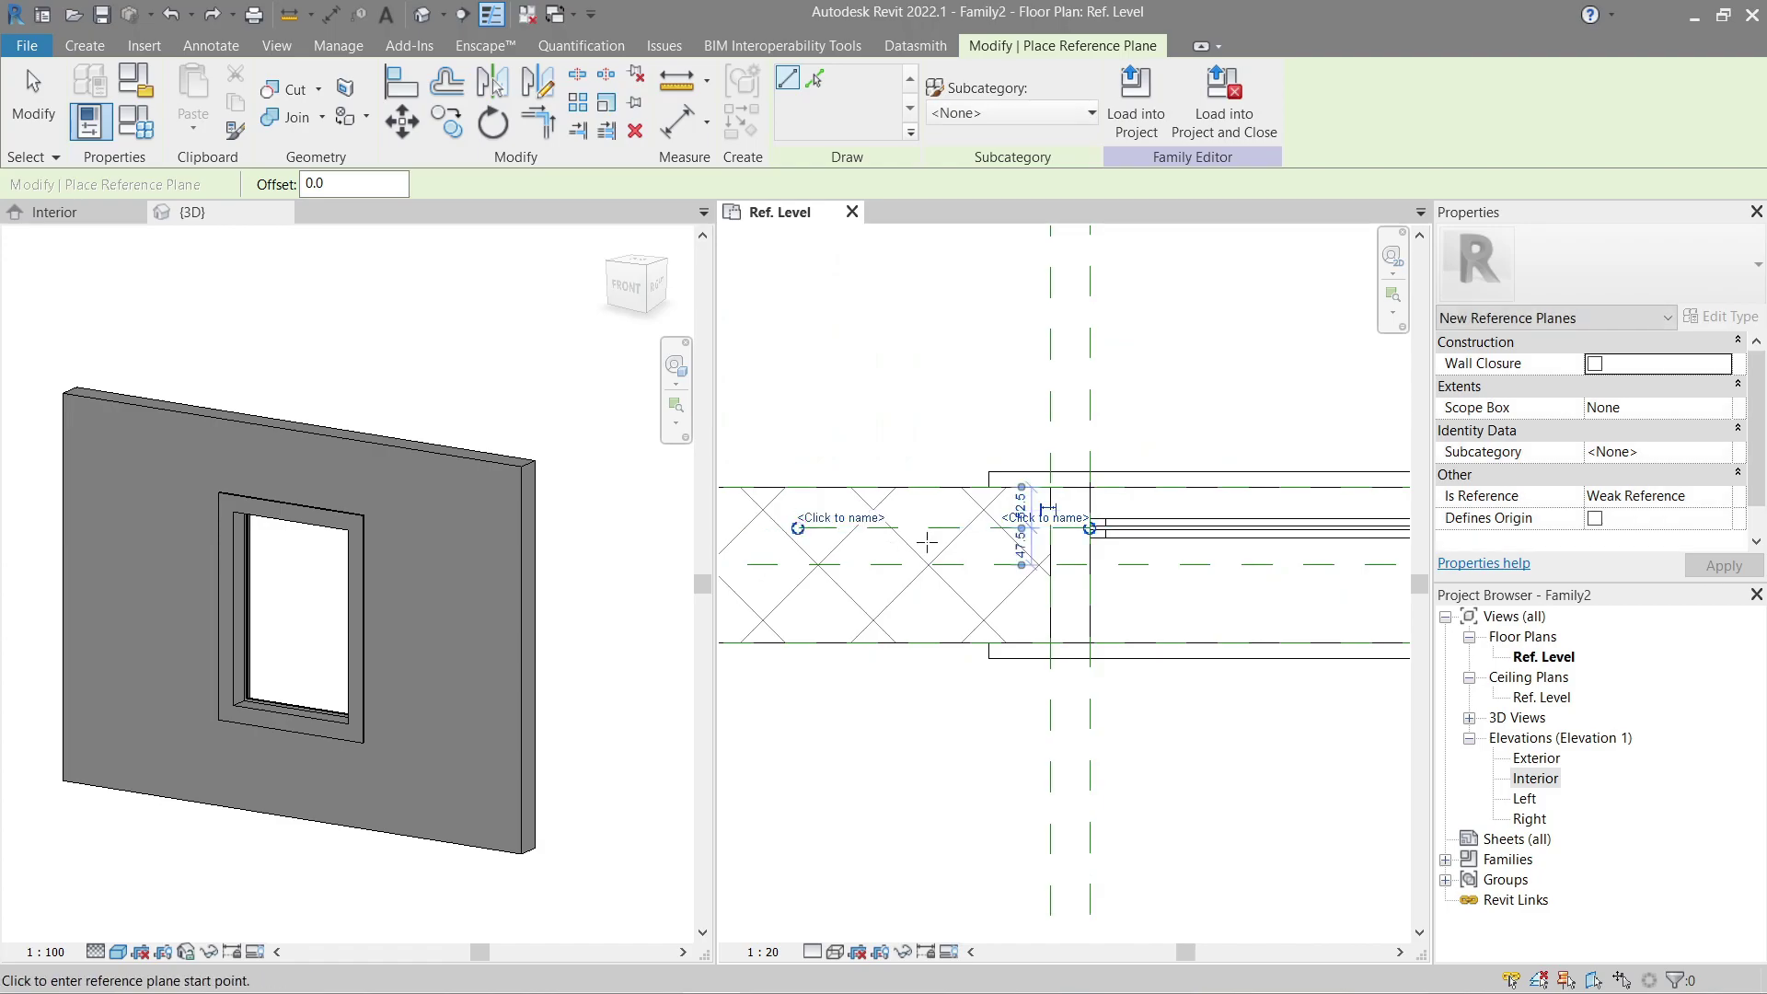
{"action": "key", "text": "Escape"}
Step: Name the new reference plane Glass Panel Host
{"action": "left_click", "coordinate": [938, 534]}
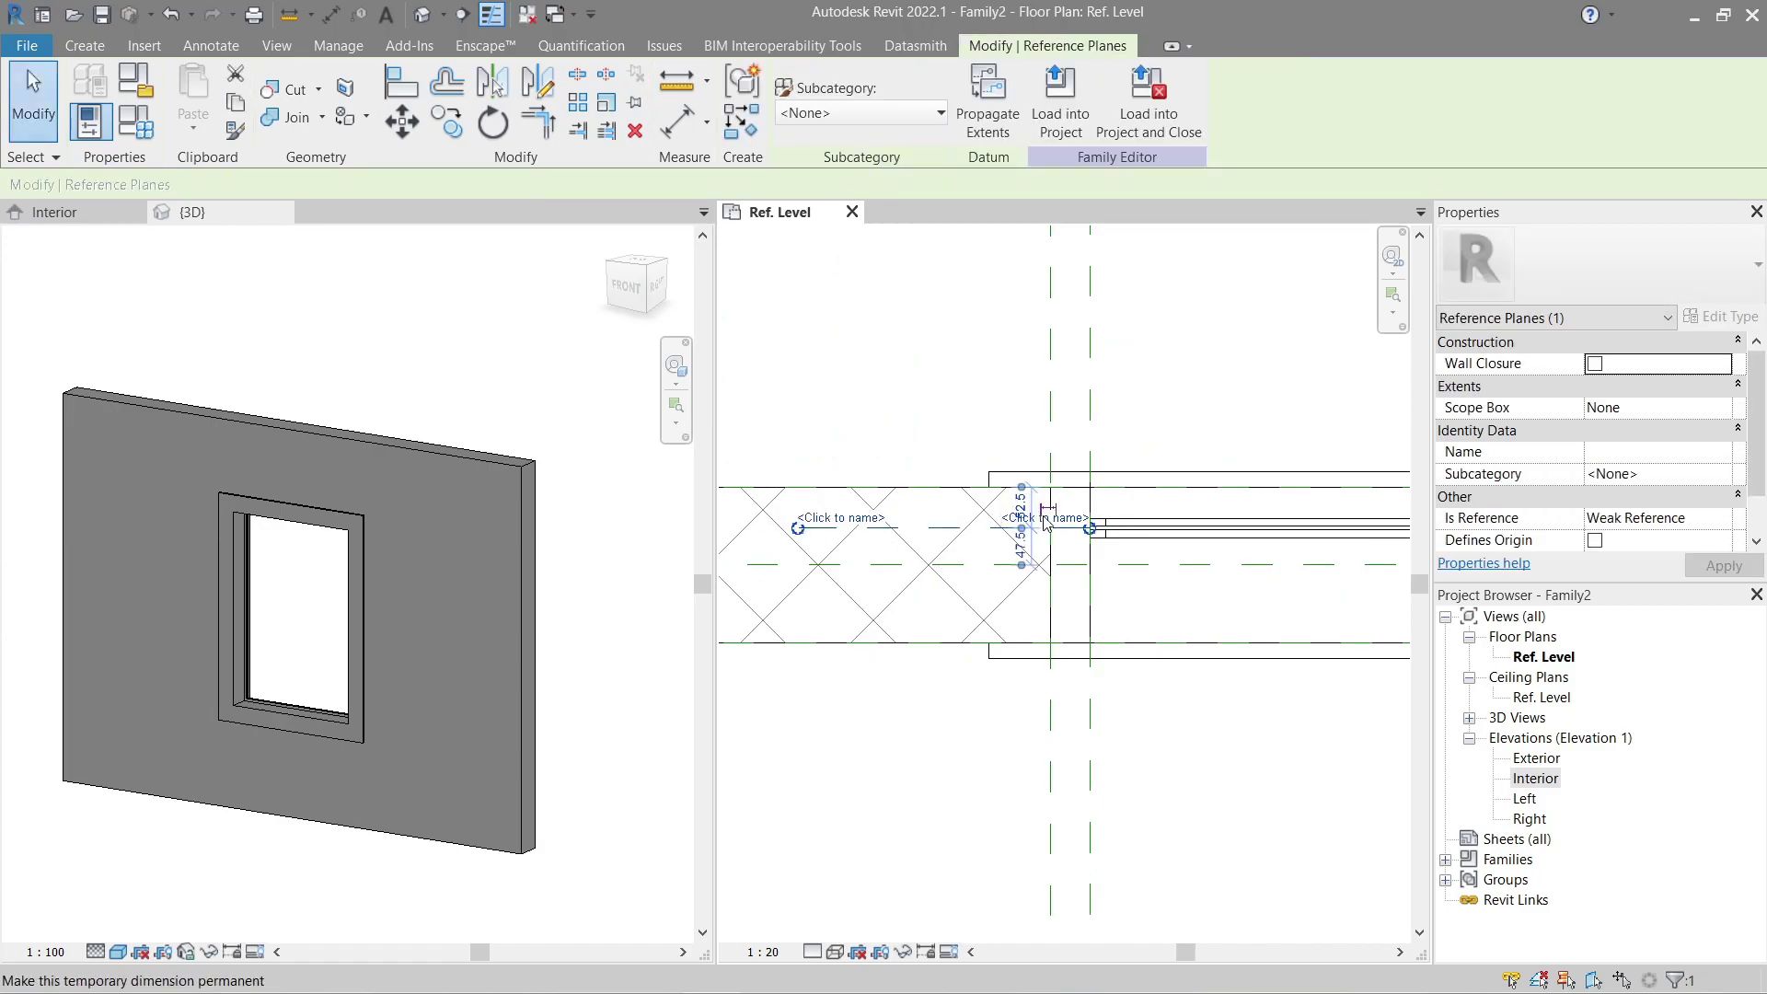
{"action": "left_click", "coordinate": [862, 517]}
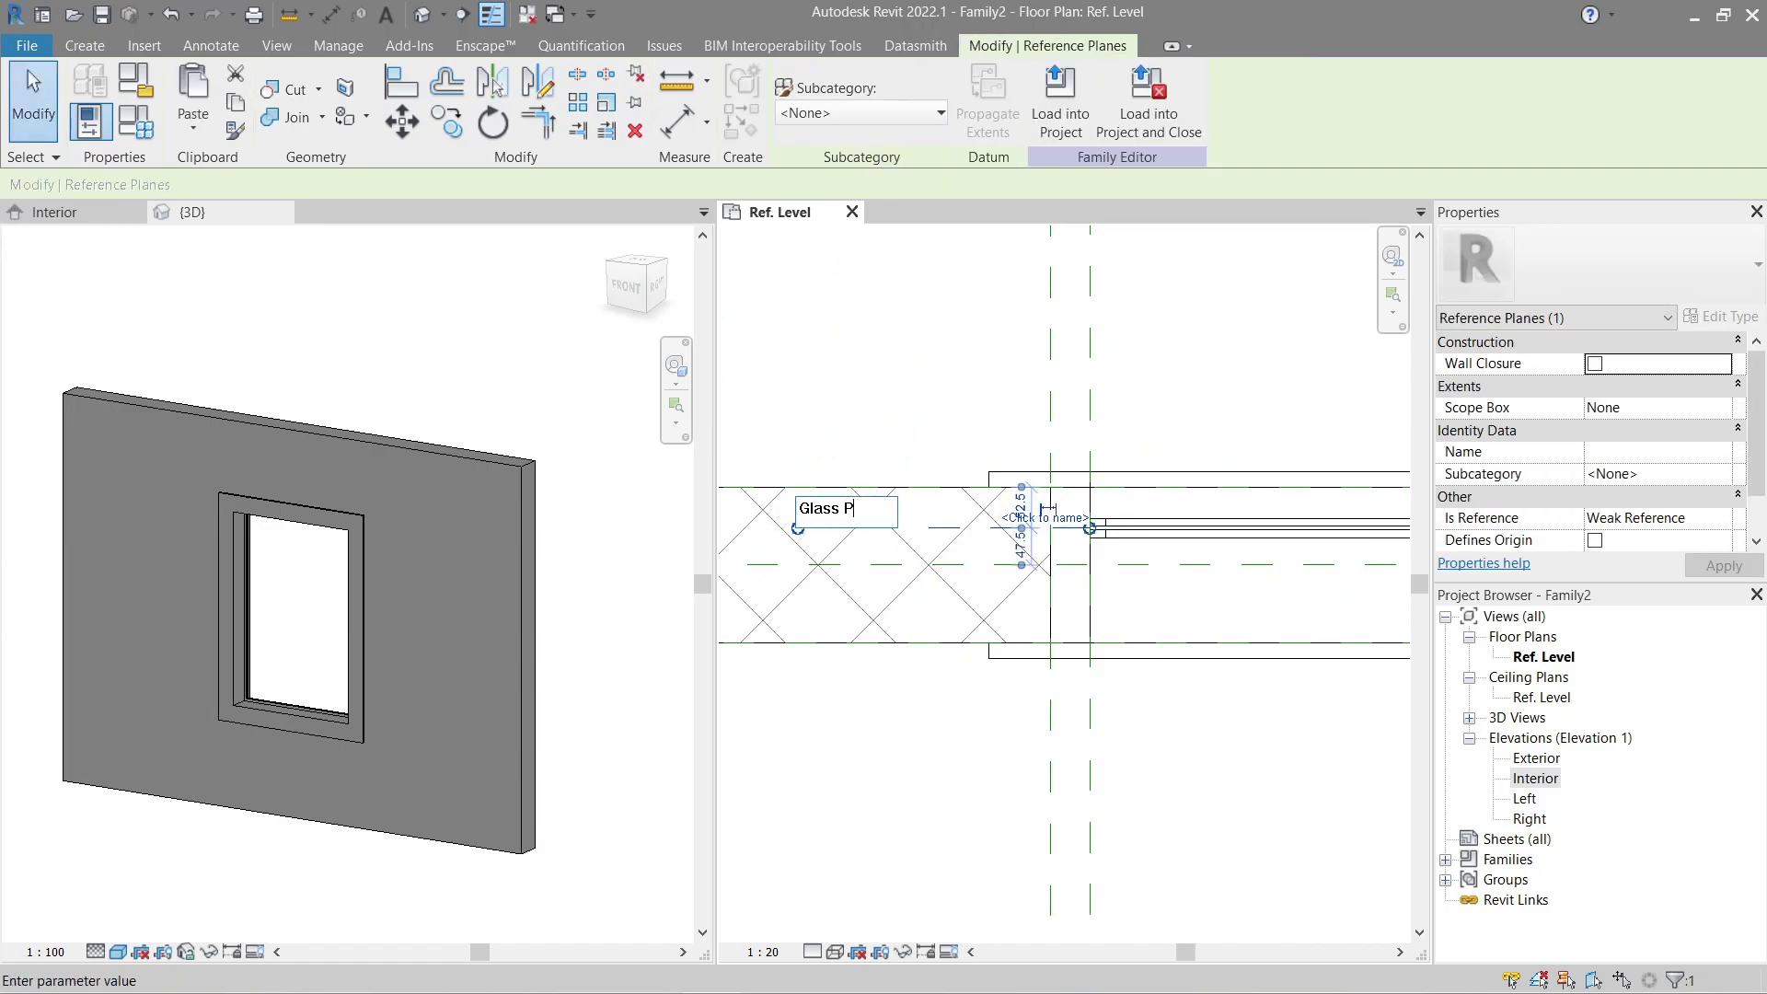
{"action": "type", "text": "Glass Panel Host"}
{"action": "key", "text": "Return"}
{"action": "left_click", "coordinate": [891, 387]}
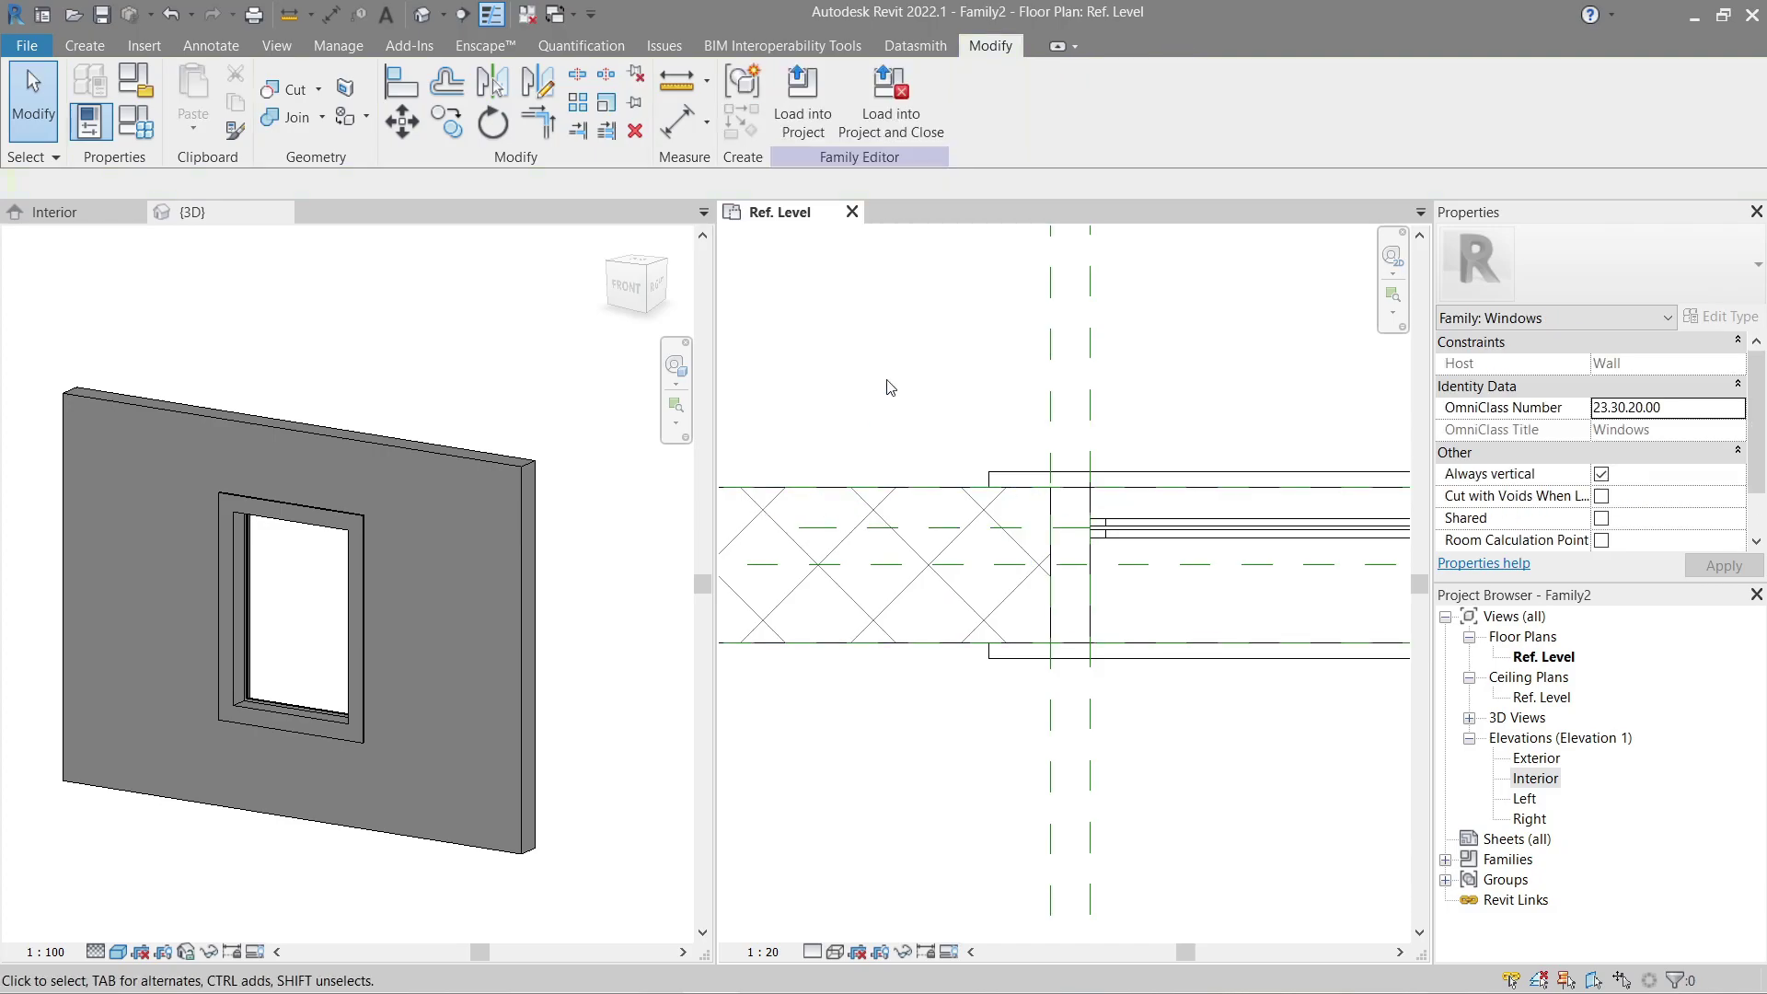
Step: Extend the Glass Panel Host reference plane across the full window opening into the wall on the opposite side
{"action": "left_click", "coordinate": [947, 528]}
{"action": "scroll", "coordinate": [1095, 539], "scroll_direction": "down", "scroll_amount": 2}
{"action": "left_click_drag", "start_coordinate": [1093, 536], "coordinate": [1113, 551]}
{"action": "middle_click_drag", "start_coordinate": [1129, 551], "coordinate": [1112, 551]}
{"action": "middle_click_drag", "start_coordinate": [1350, 369], "coordinate": [999, 430]}
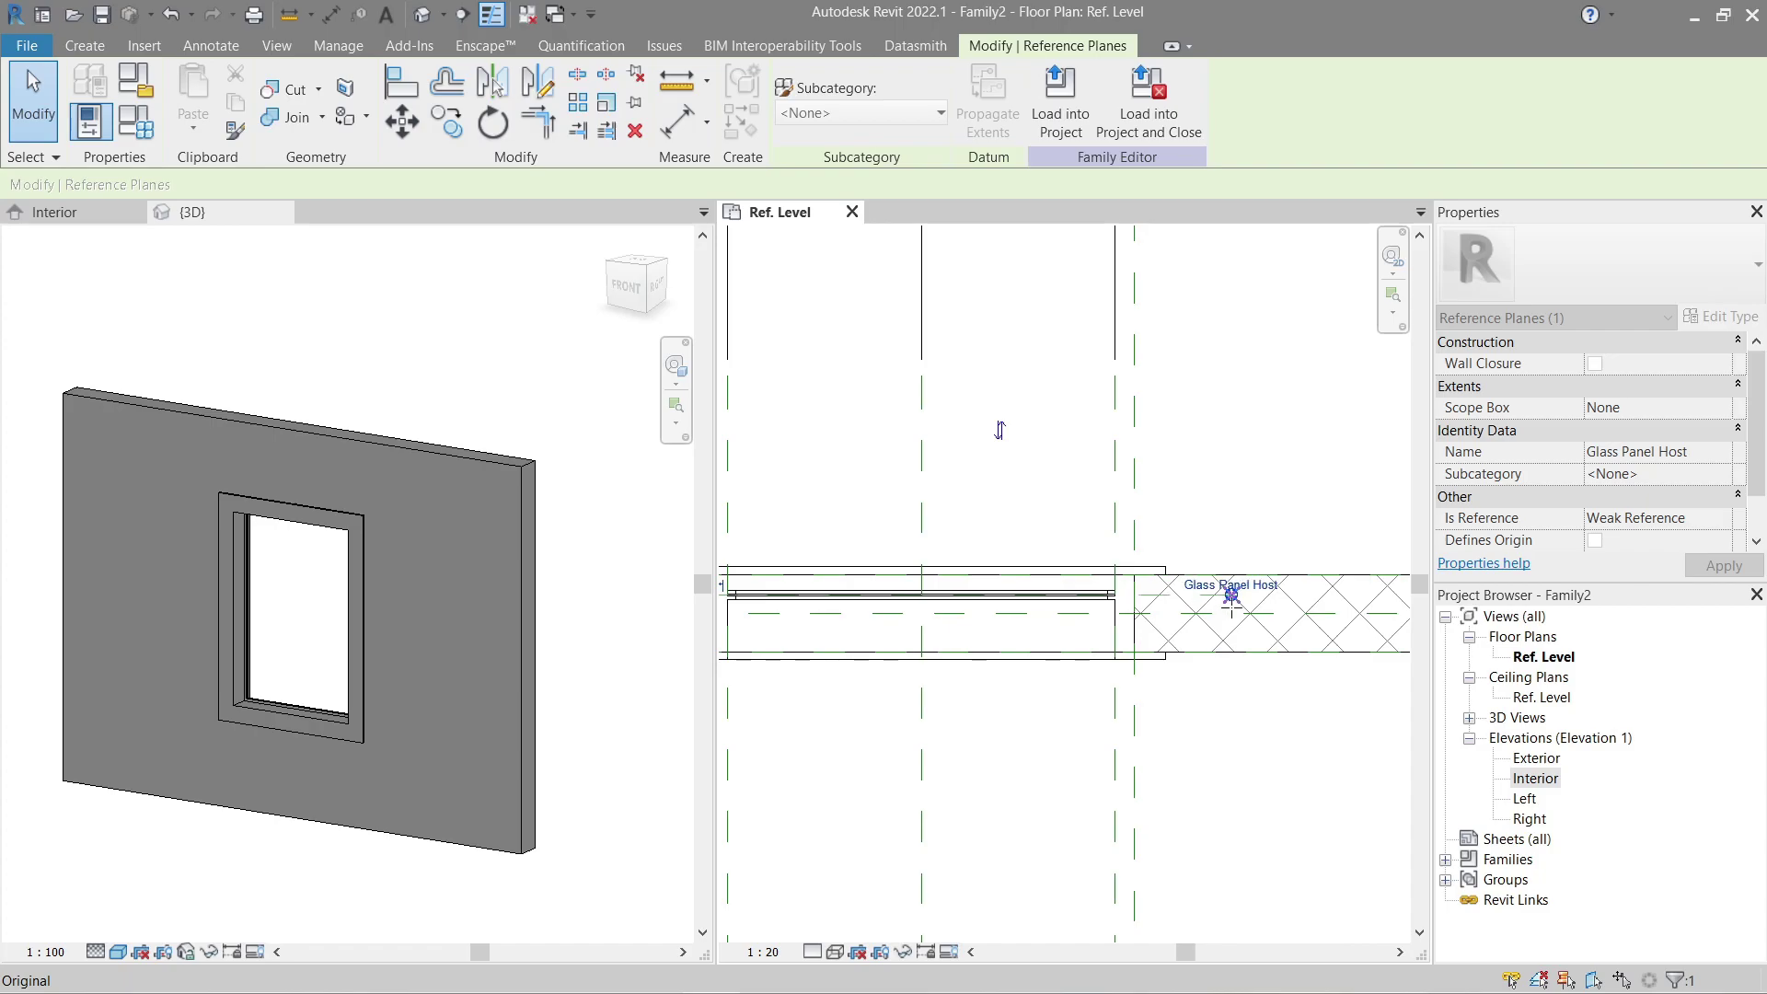
{"action": "middle_click_drag", "start_coordinate": [912, 500], "coordinate": [1017, 530]}
{"action": "left_click", "coordinate": [1048, 467]}
{"action": "key", "text": "Escape"}
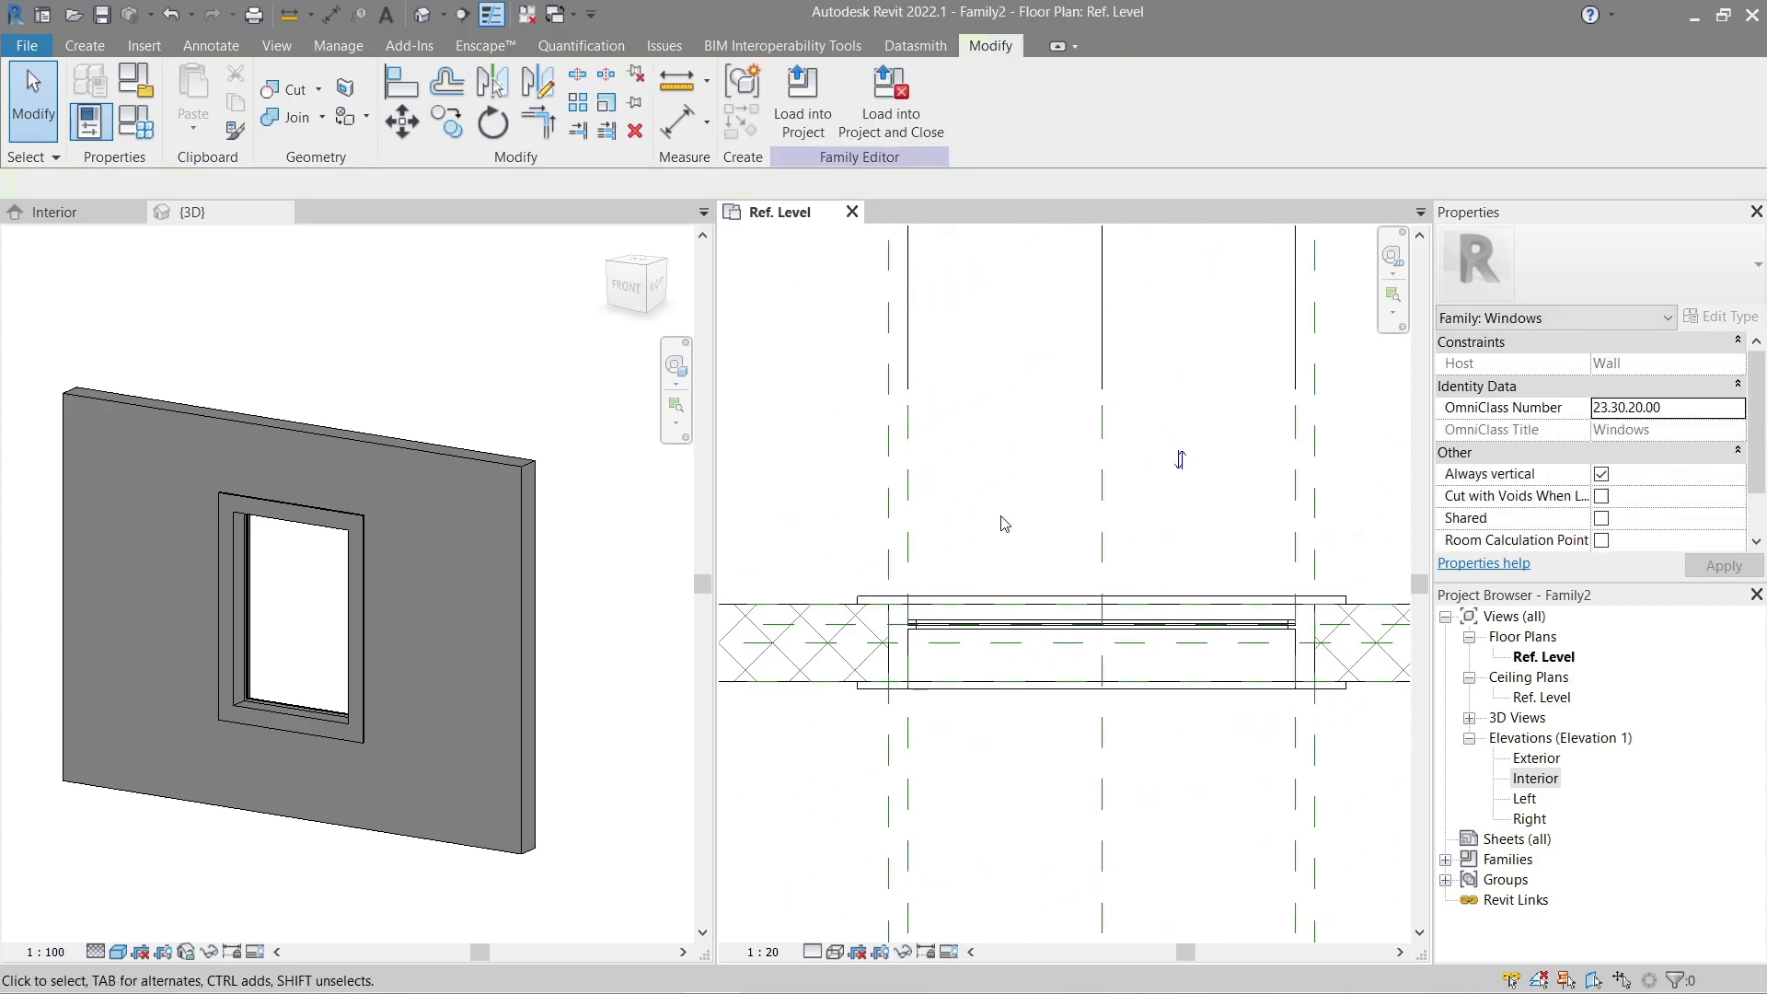
{"action": "scroll", "coordinate": [1004, 524], "scroll_direction": "down", "scroll_amount": 2}
{"action": "middle_click_drag", "start_coordinate": [872, 513], "coordinate": [973, 532]}
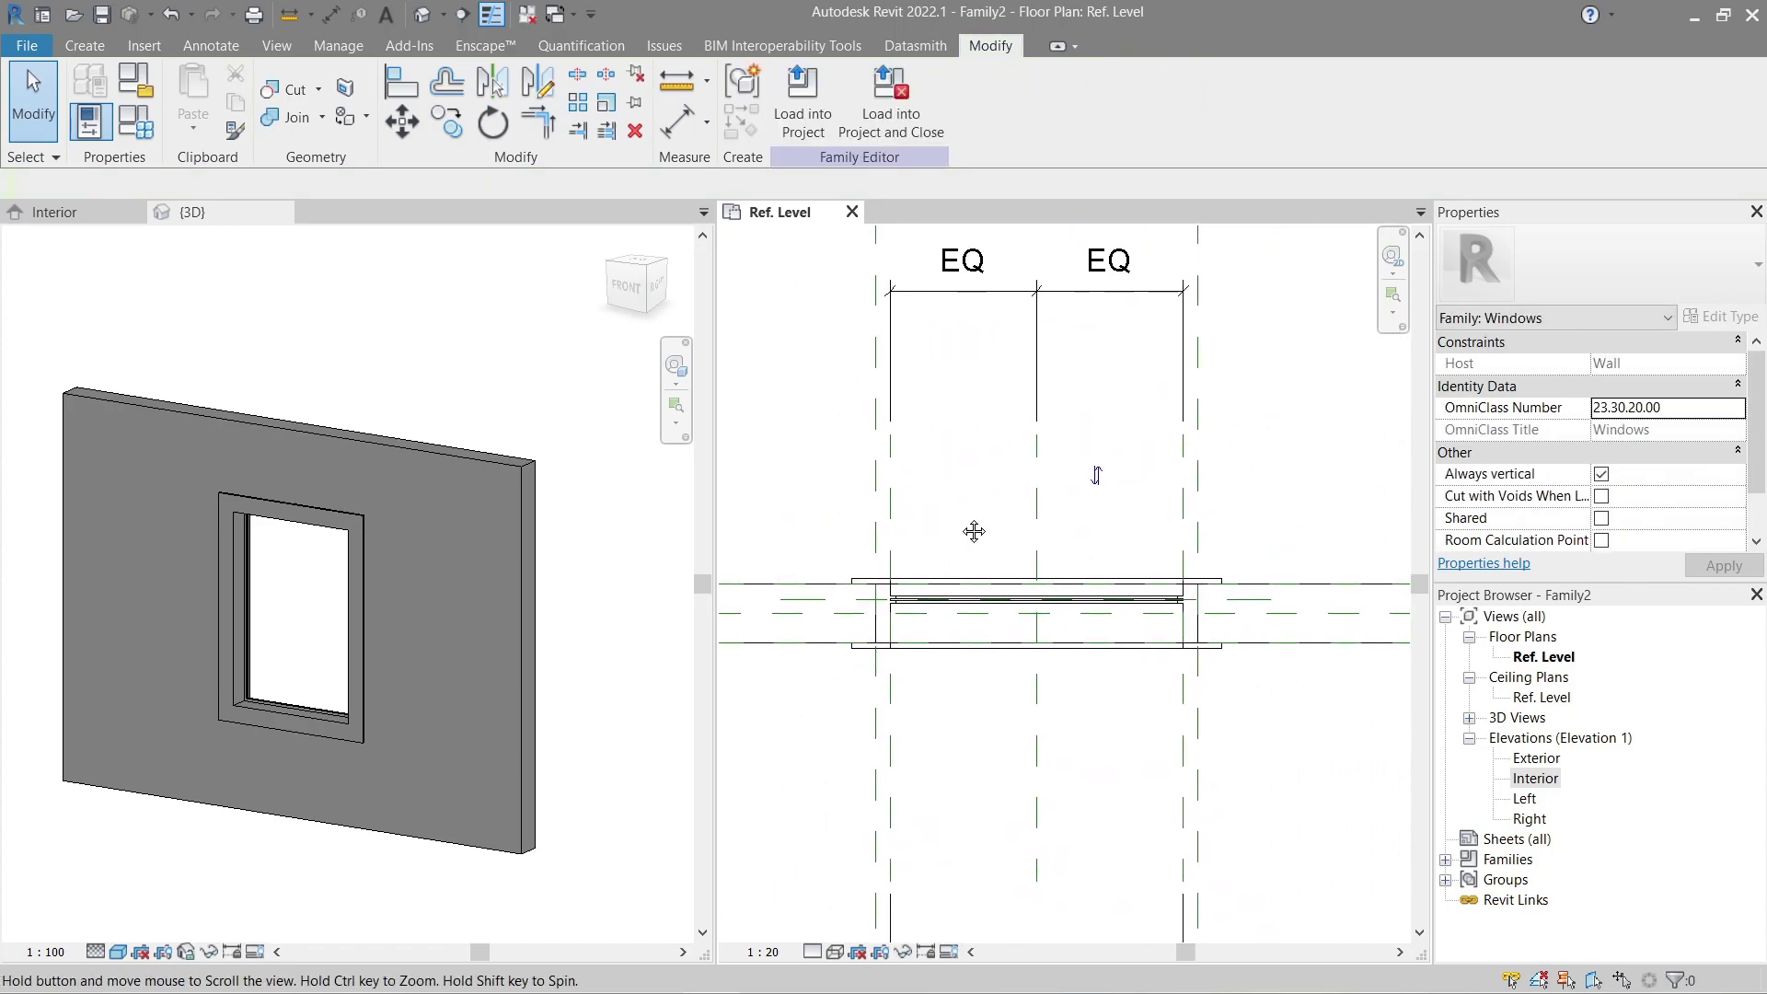
Step: Start a rectangular extrusion in the Interior elevation with the Glass Panel Host reference plane as its work plane
{"action": "left_click", "coordinate": [100, 212]}
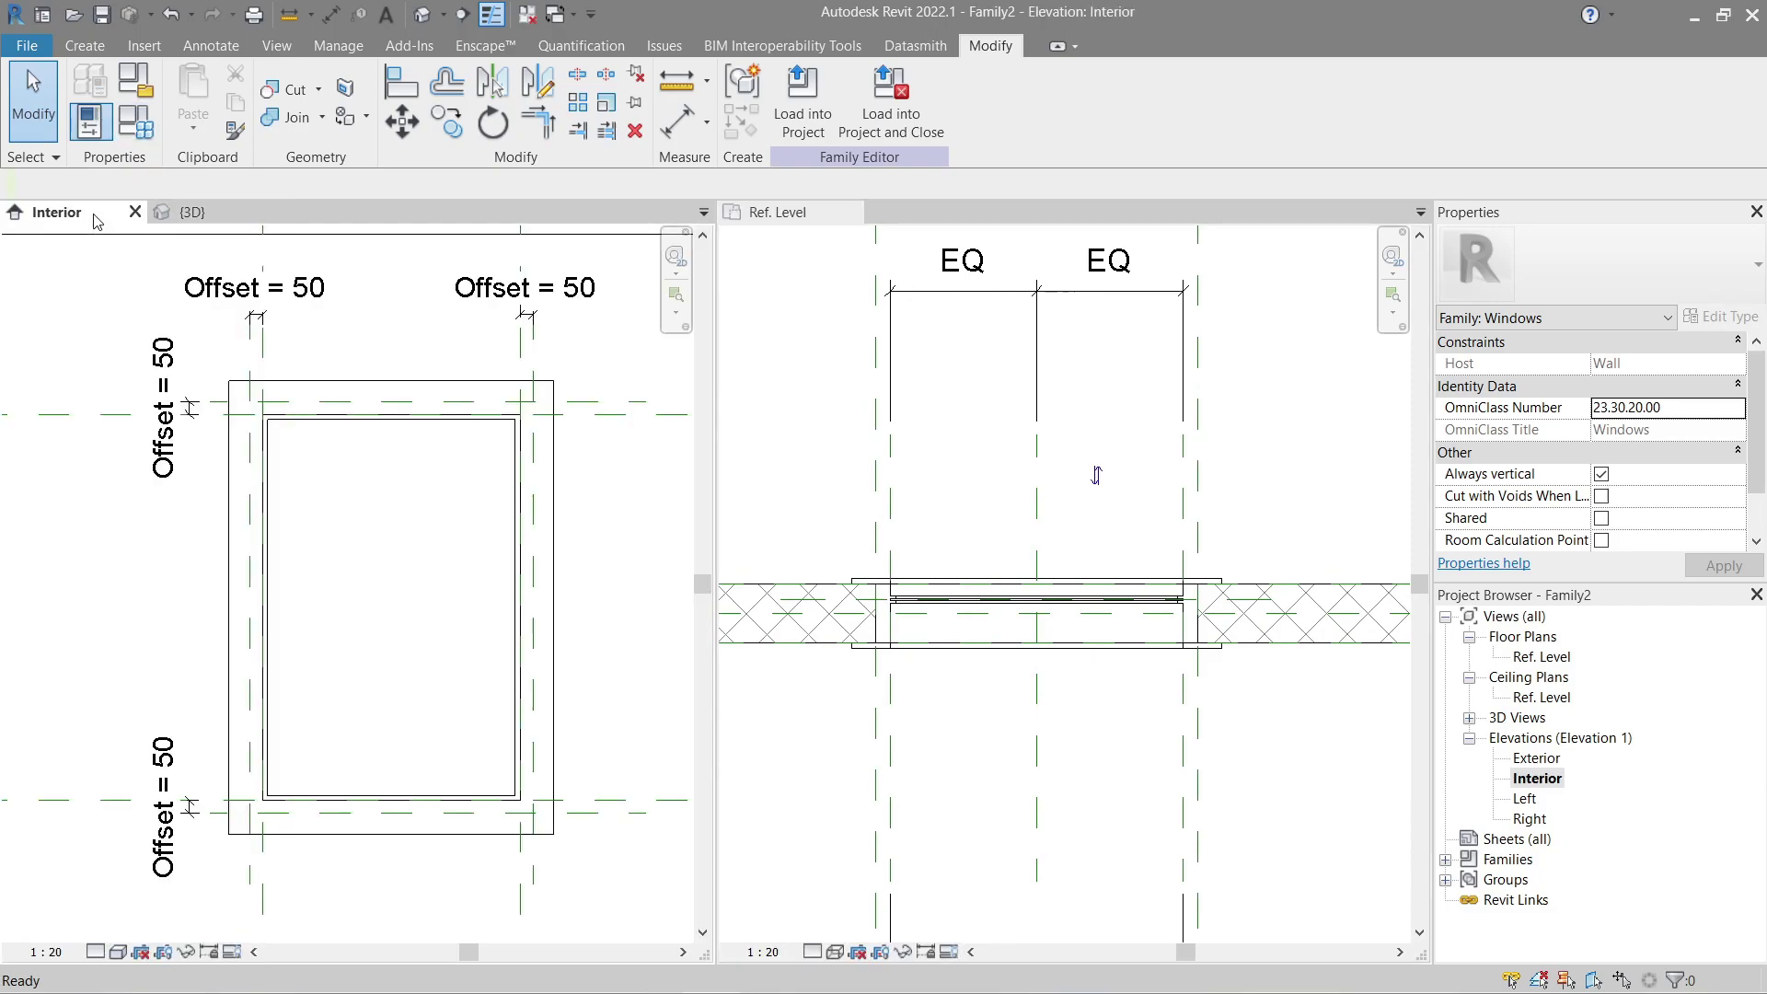
{"action": "left_click", "coordinate": [82, 48]}
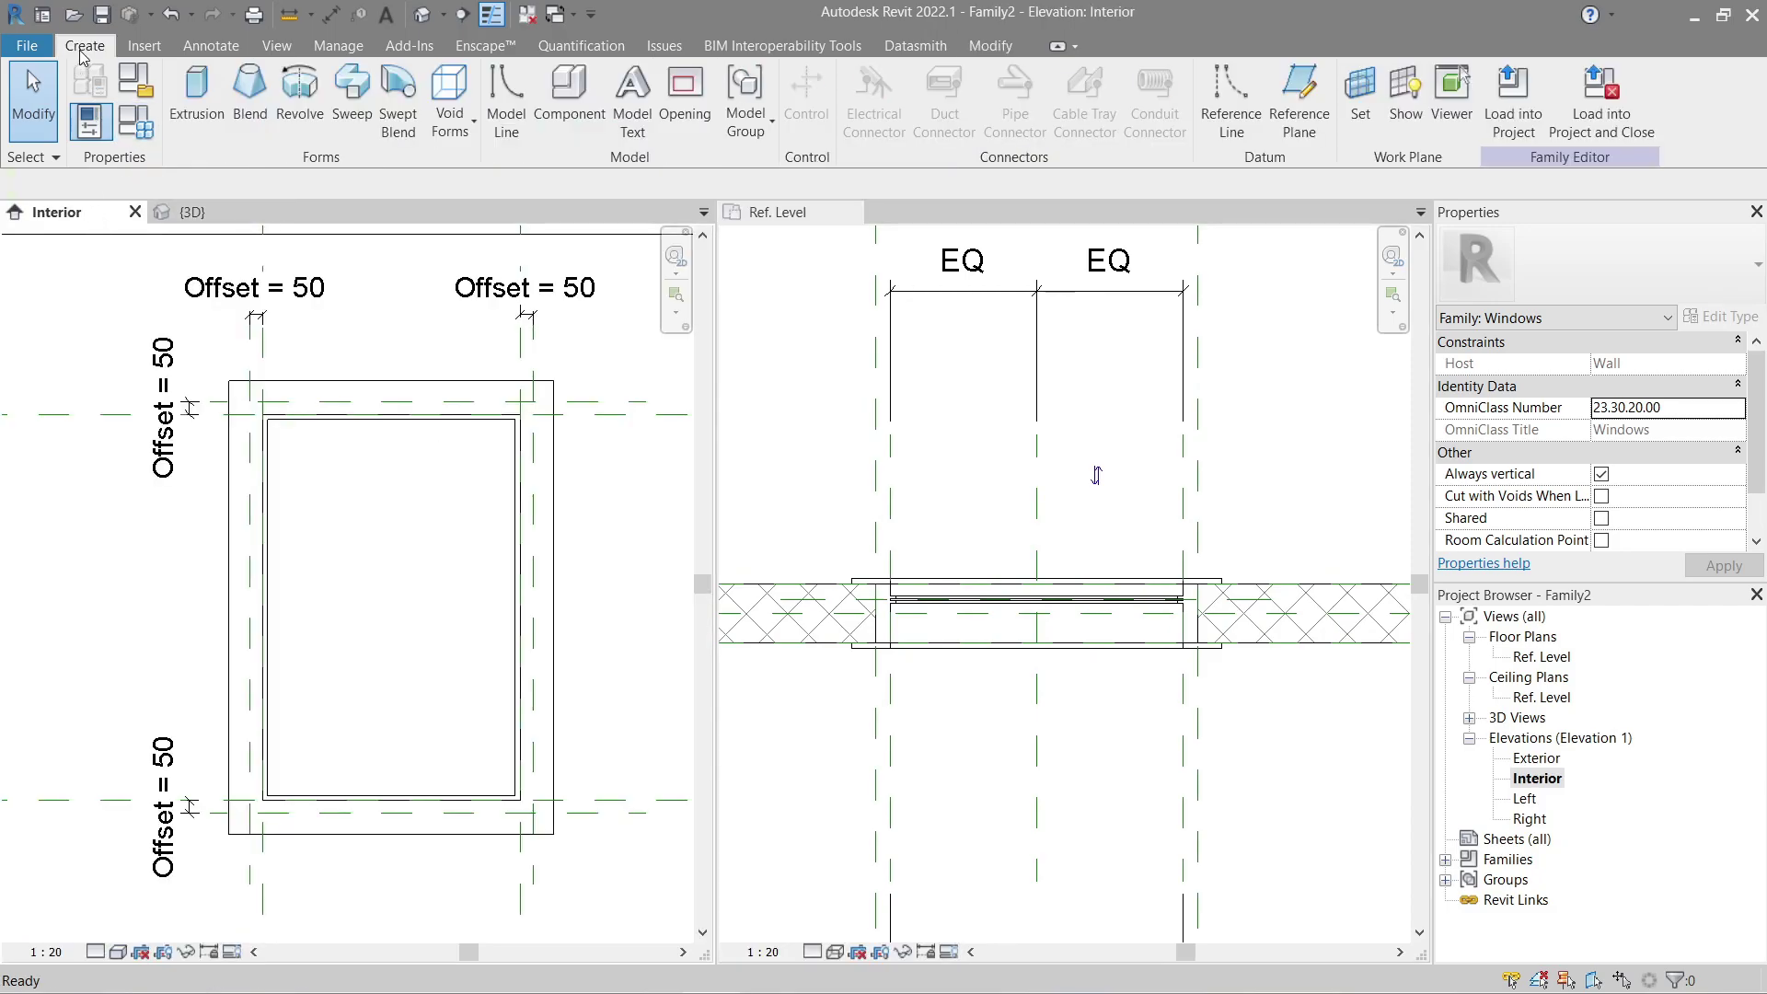
{"action": "left_click", "coordinate": [197, 92]}
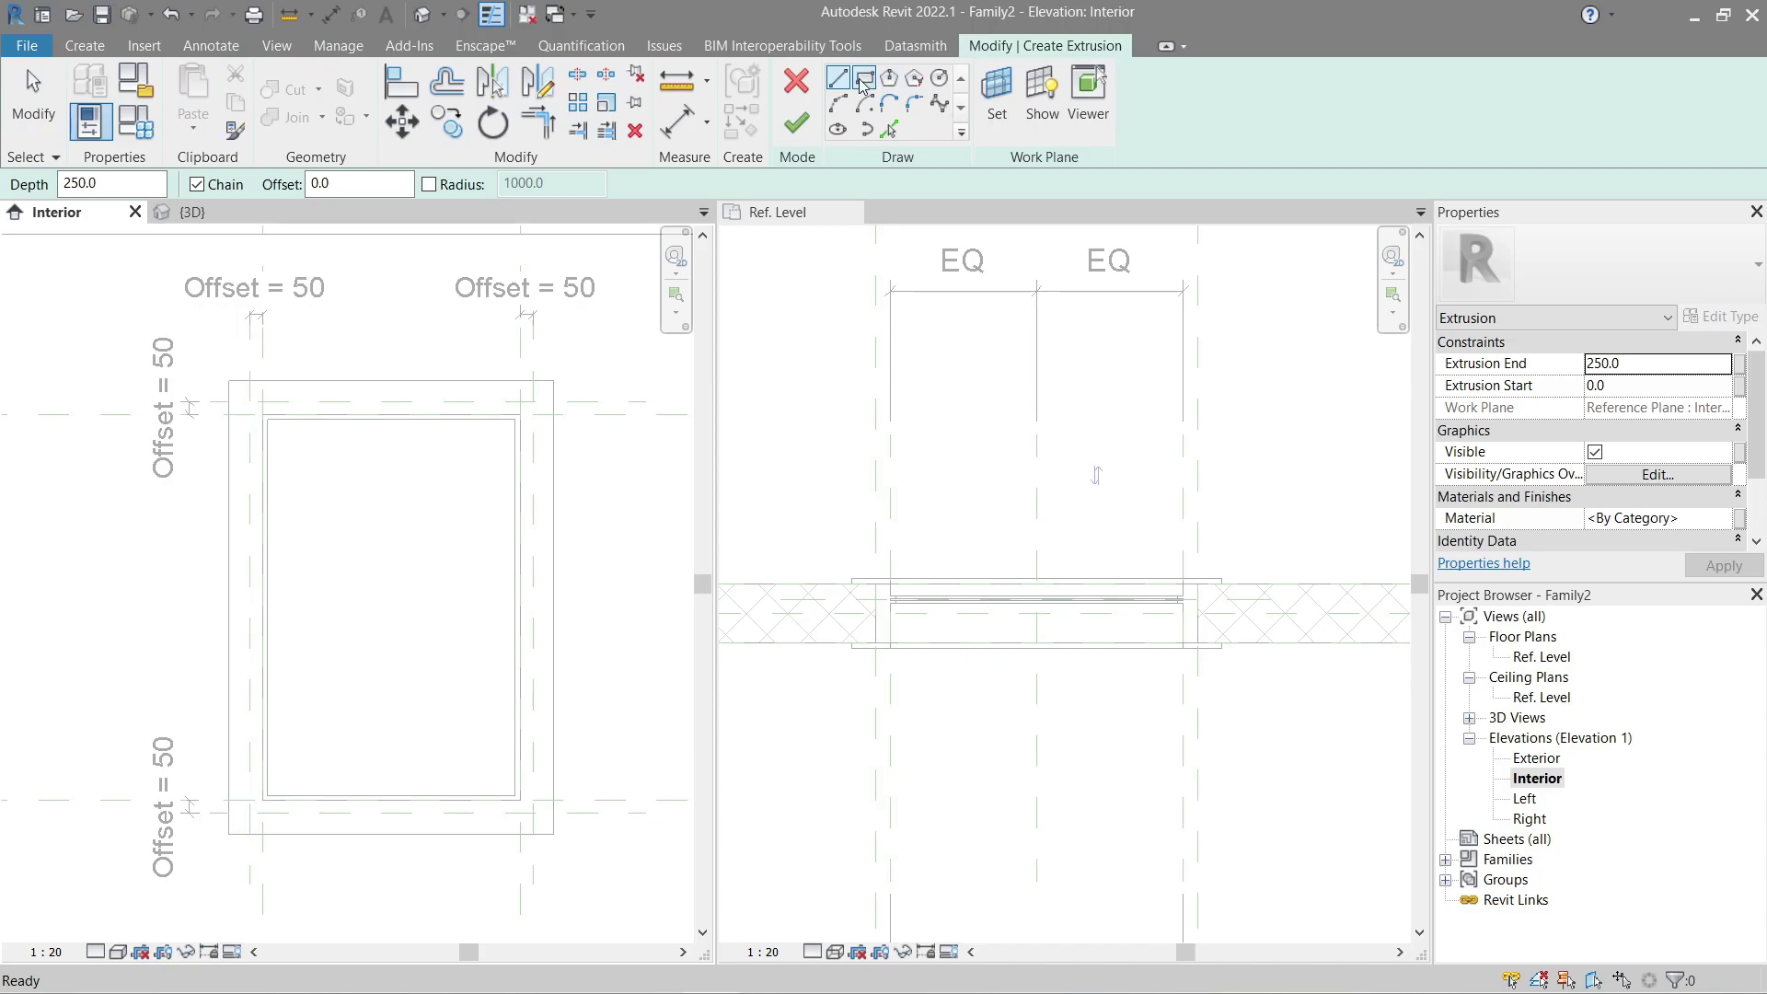
{"action": "left_click", "coordinate": [863, 79]}
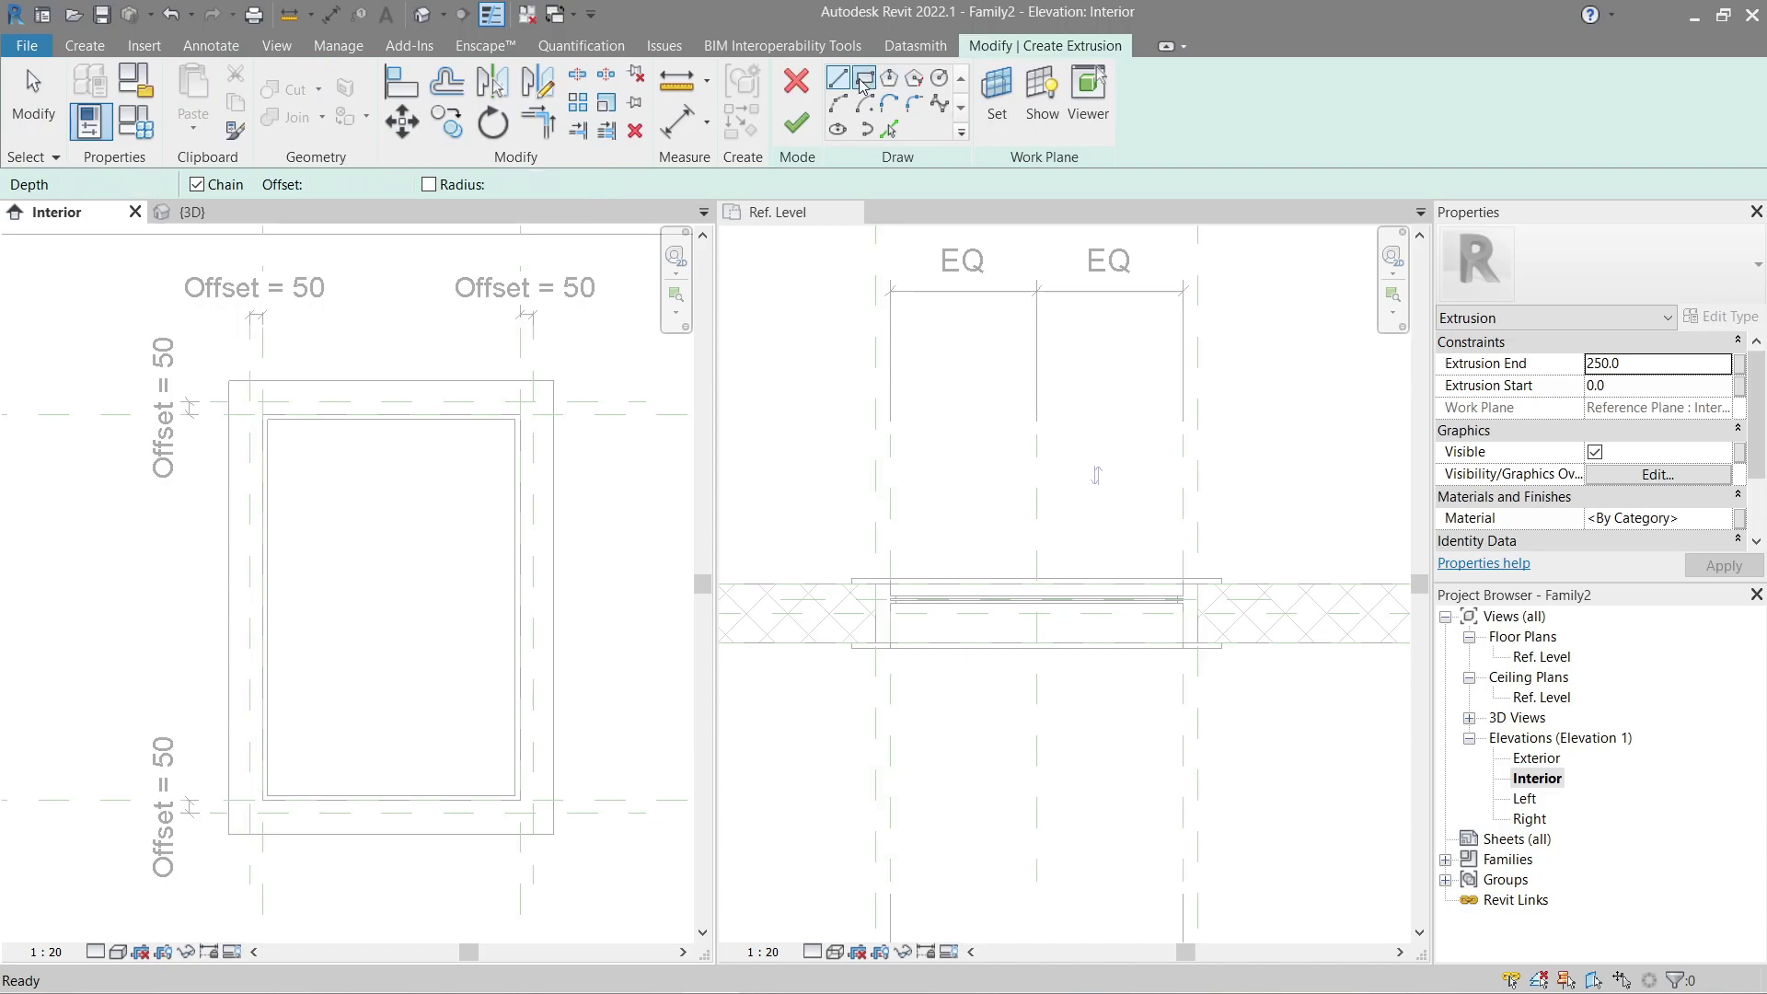
{"action": "left_click", "coordinate": [1001, 101]}
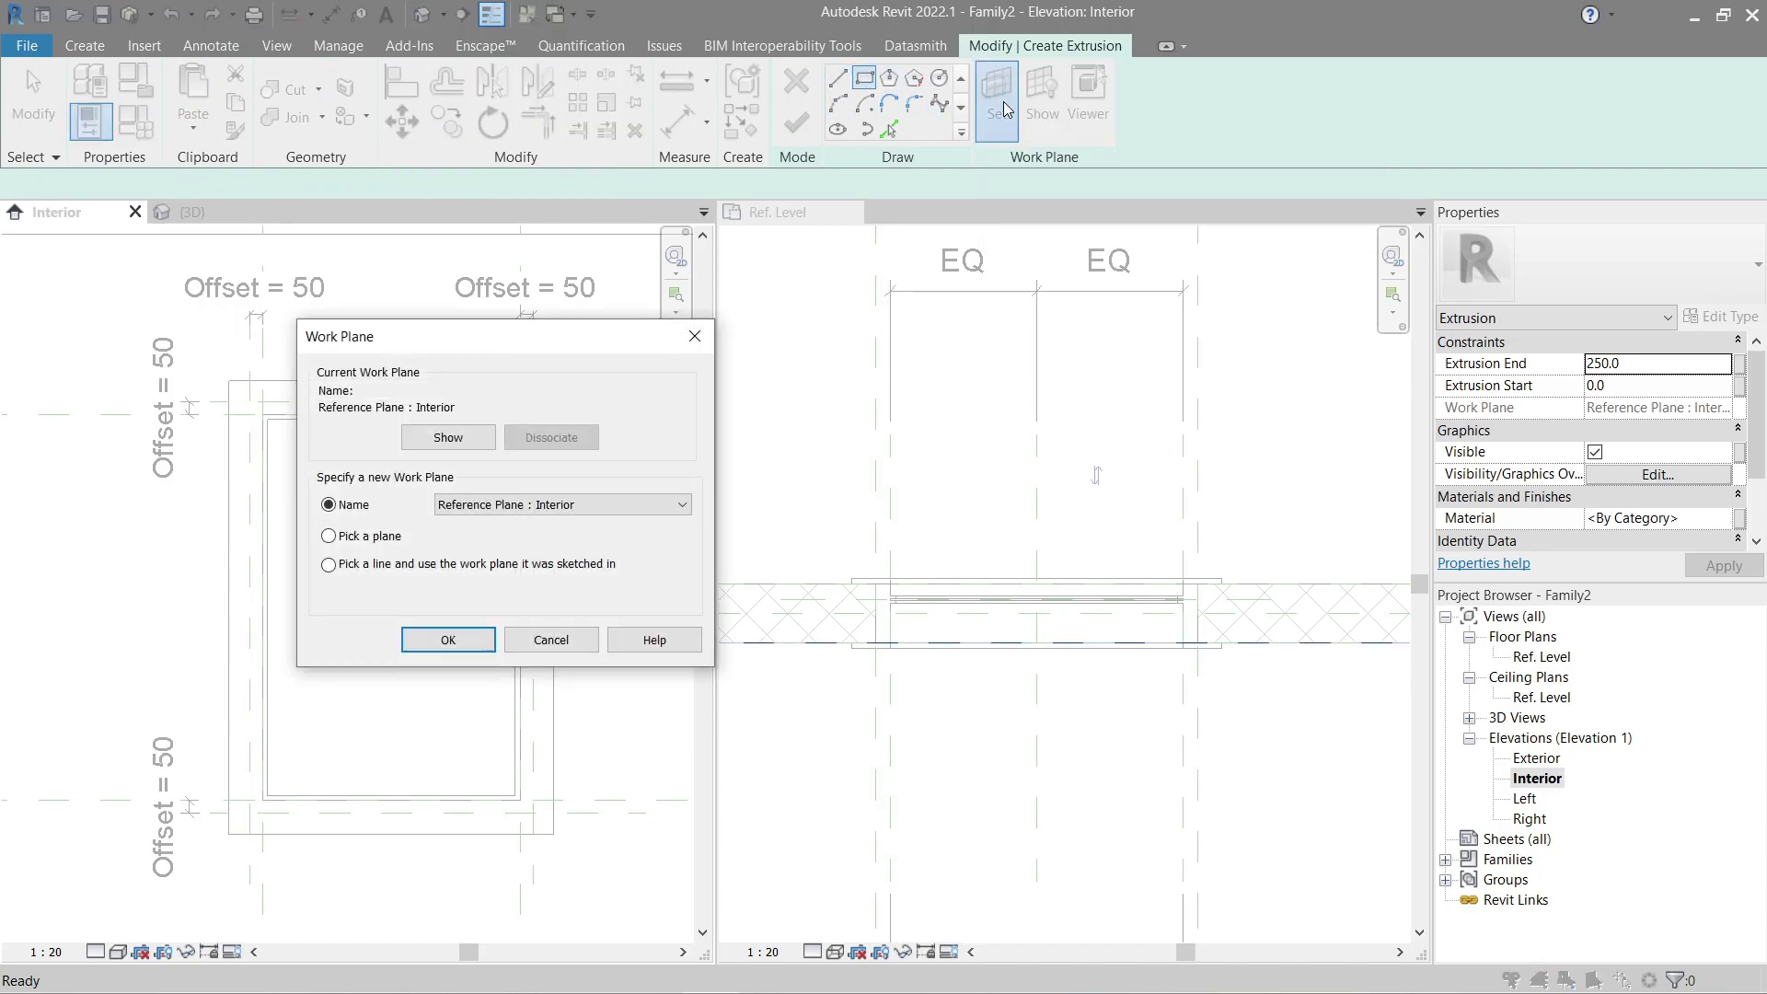
{"action": "left_click", "coordinate": [561, 507]}
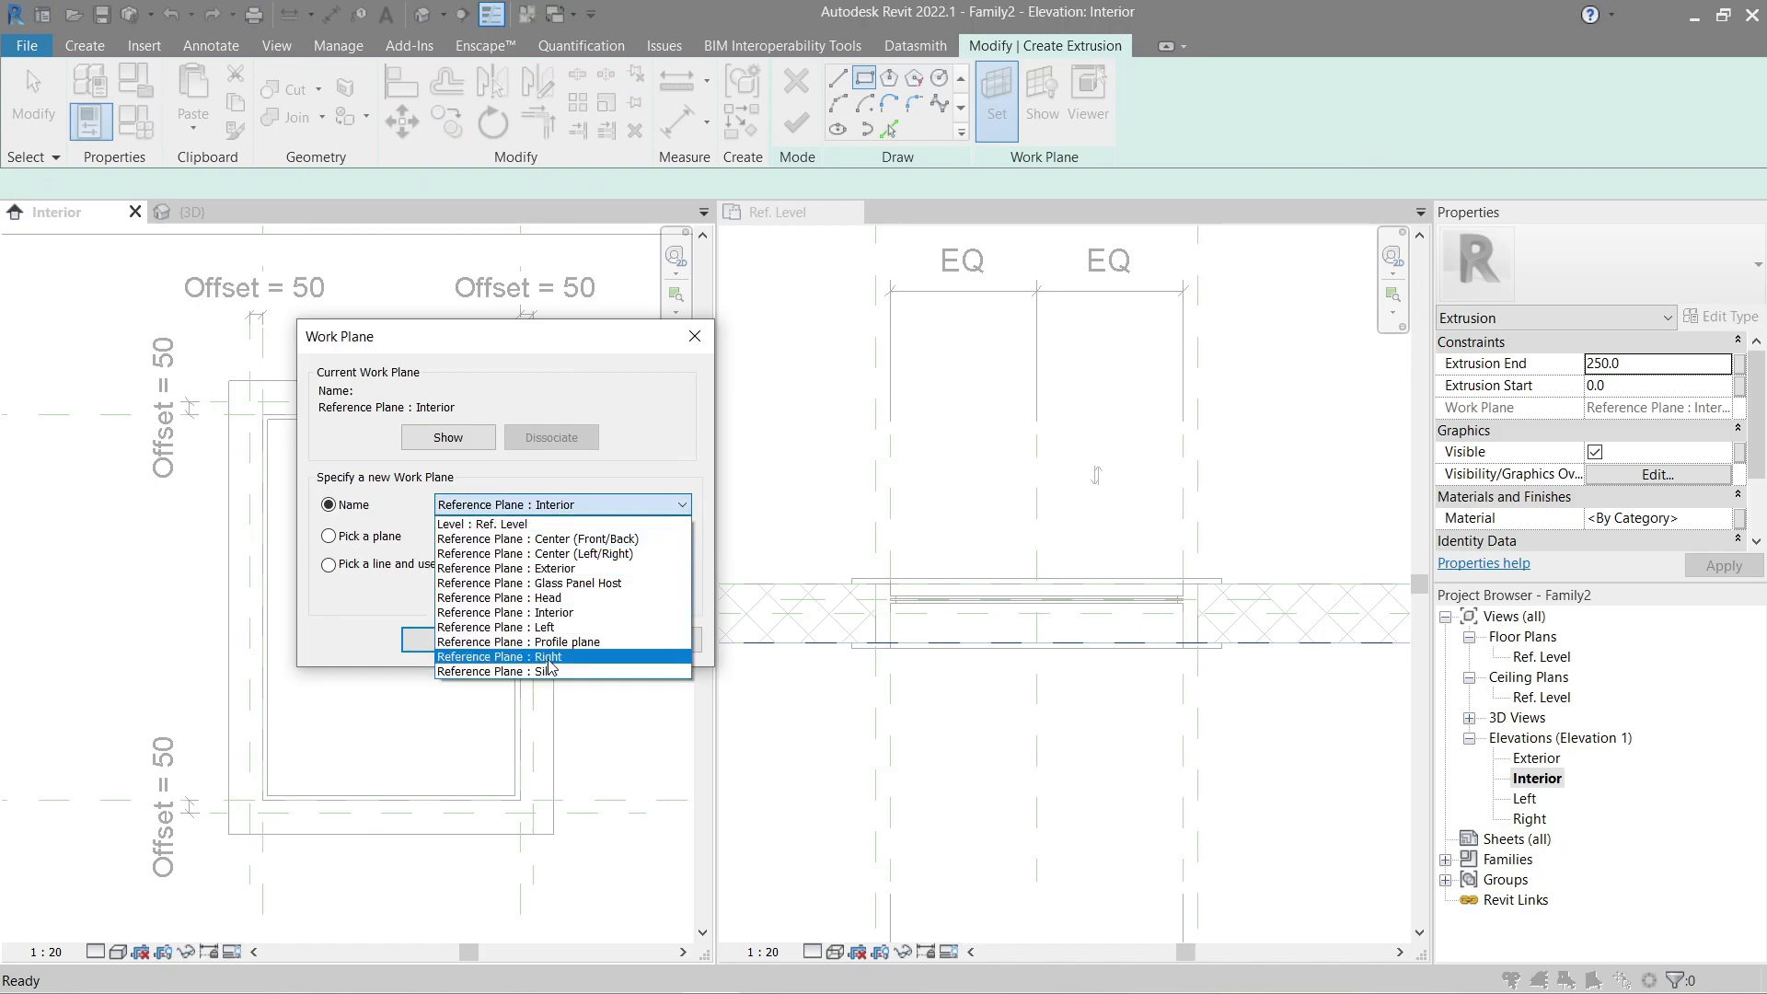
{"action": "left_click", "coordinate": [570, 585]}
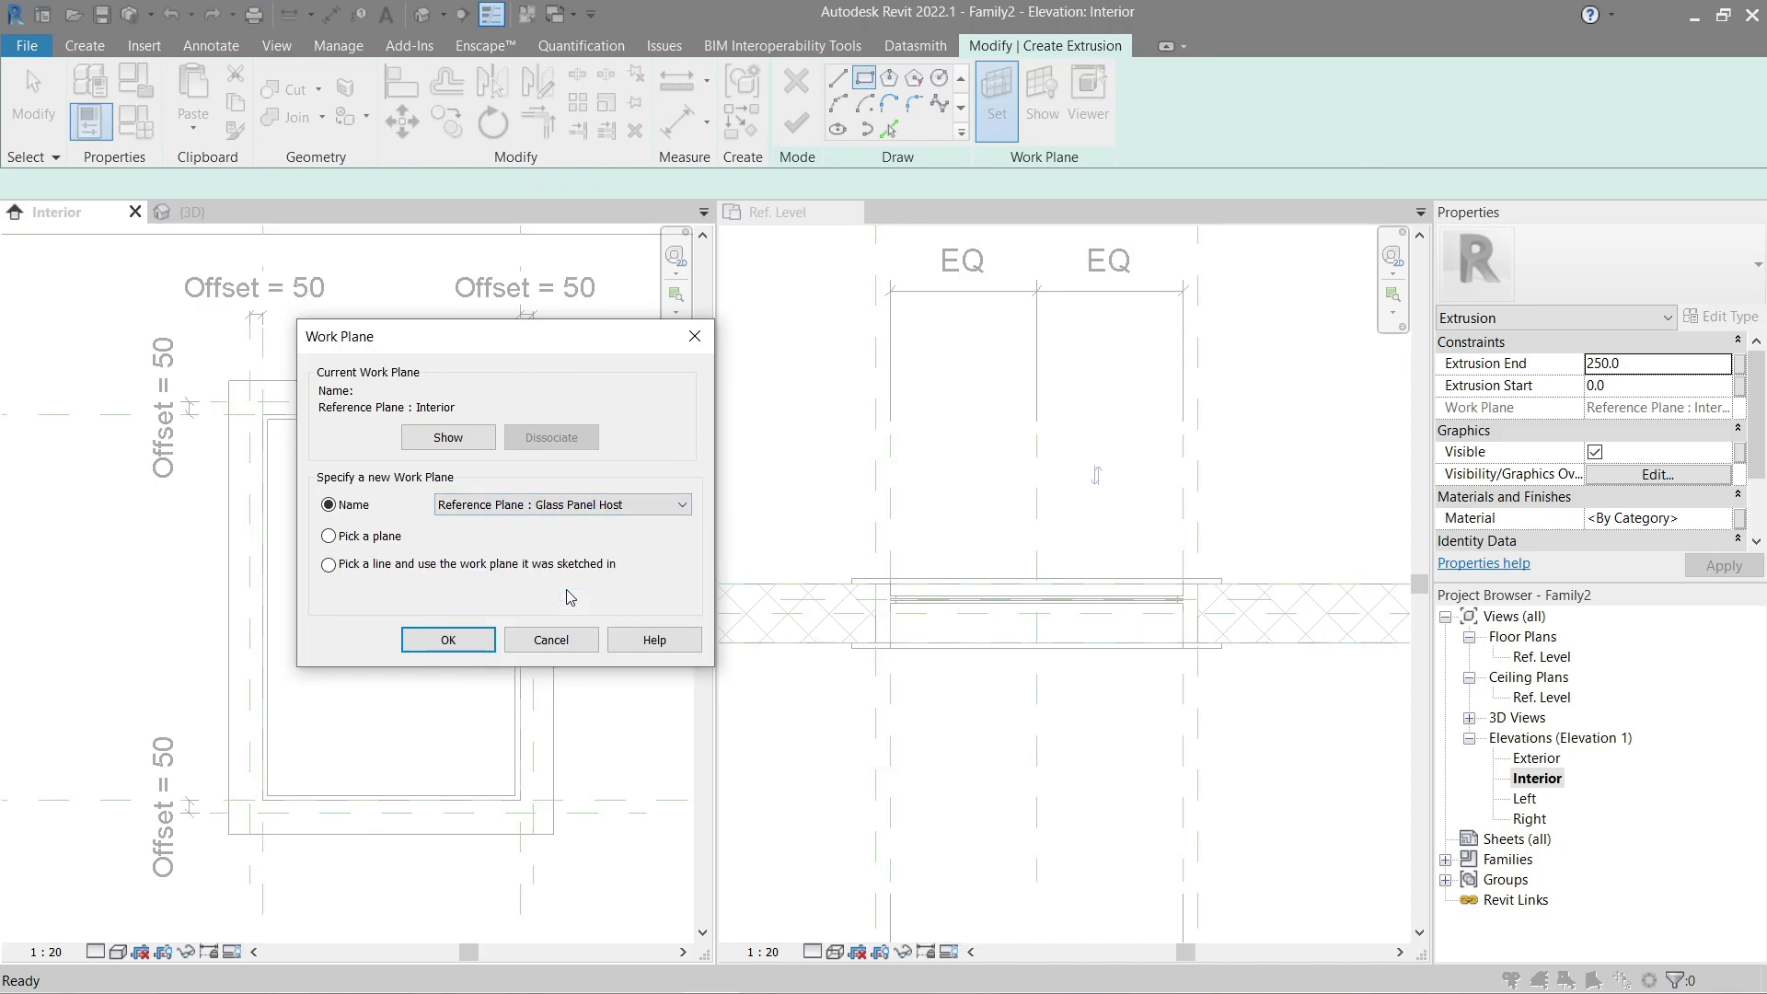
{"action": "left_click", "coordinate": [459, 650]}
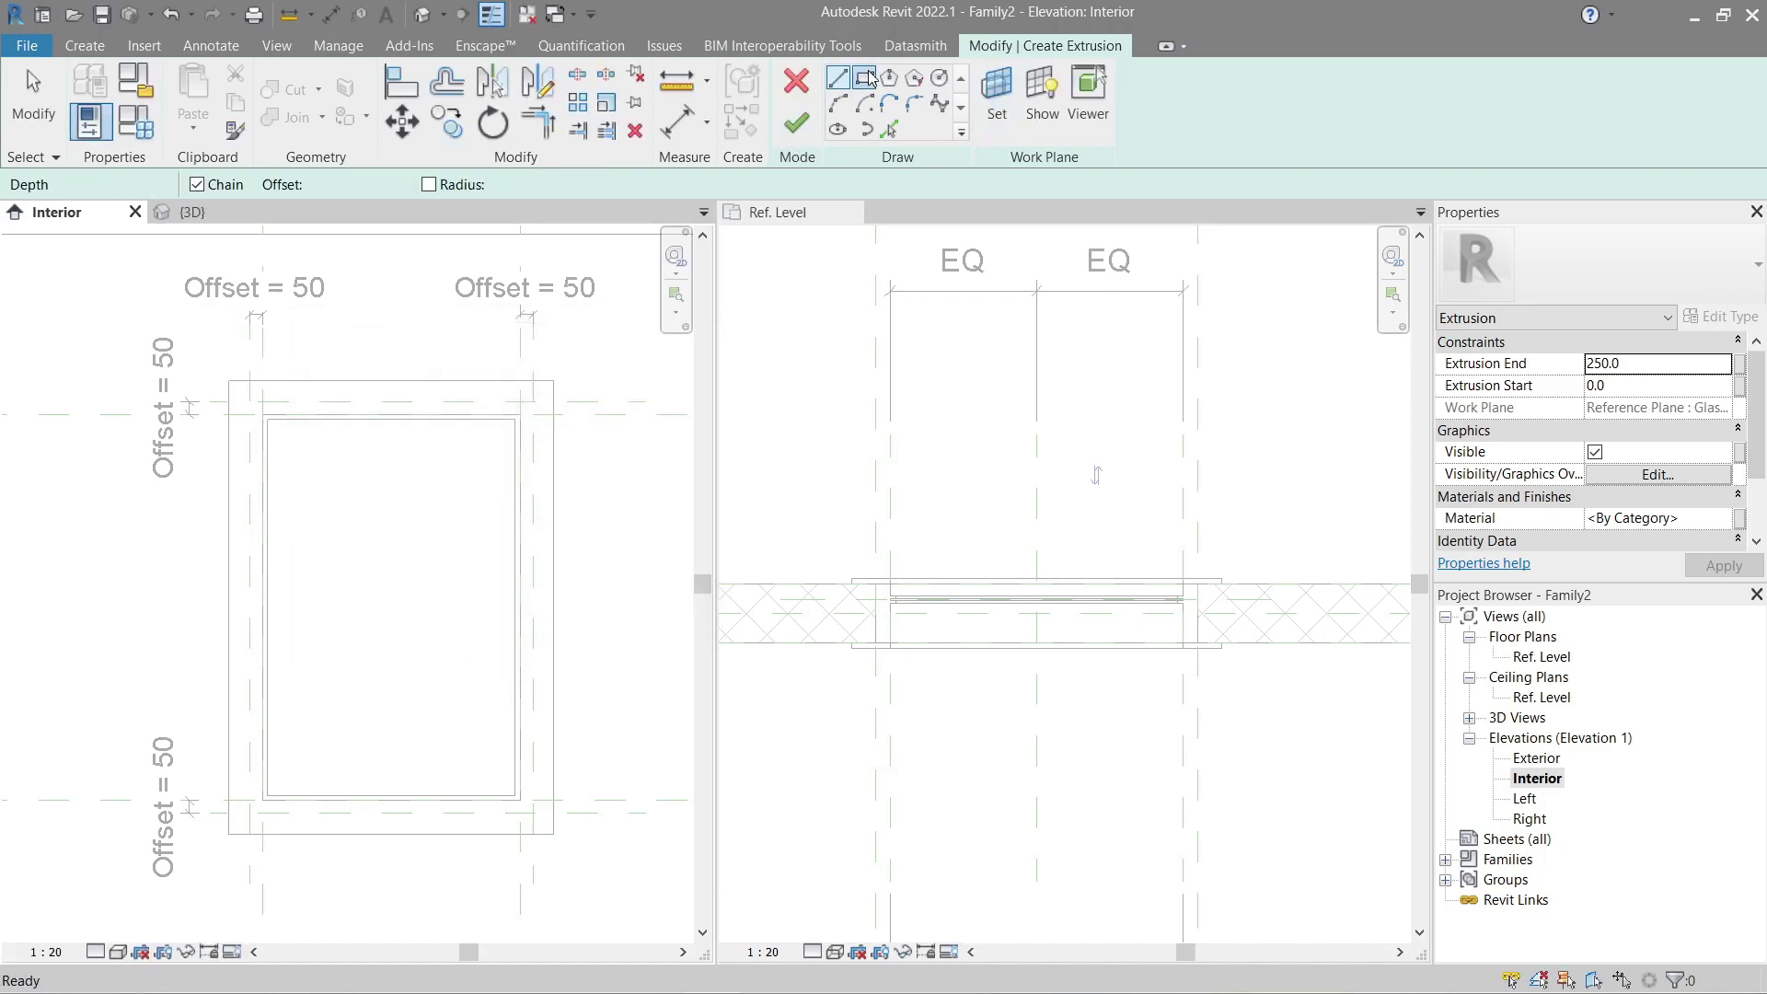
Step: Sketch the glass rectangle between opposite intersections of the window's width and height reference planes, about 1500 mm high
{"action": "scroll", "coordinate": [262, 469], "scroll_direction": "up", "scroll_amount": 2}
{"action": "scroll", "coordinate": [260, 268], "scroll_direction": "up", "scroll_amount": 2}
{"action": "left_click", "coordinate": [261, 265]}
{"action": "scroll", "coordinate": [386, 596], "scroll_direction": "down", "scroll_amount": 3}
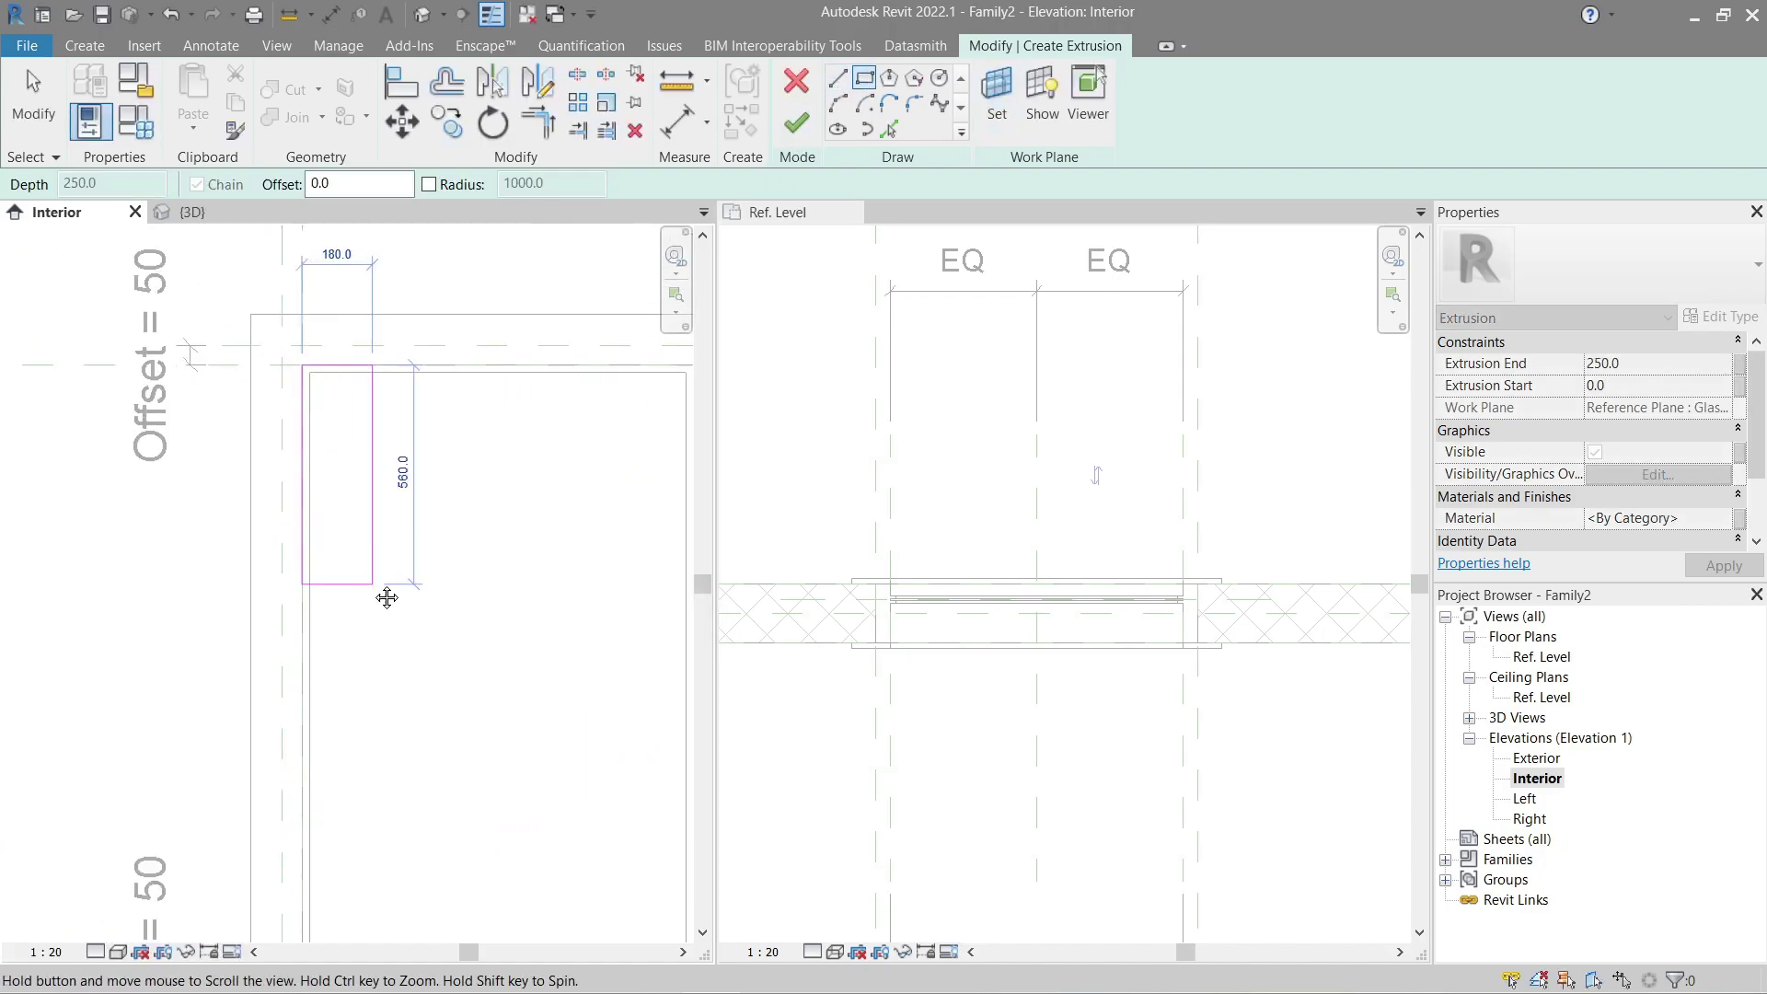
{"action": "scroll", "coordinate": [405, 600], "scroll_direction": "up", "scroll_amount": 3}
{"action": "scroll", "coordinate": [440, 633], "scroll_direction": "up", "scroll_amount": 2}
{"action": "left_click", "coordinate": [544, 748]}
{"action": "scroll", "coordinate": [422, 644], "scroll_direction": "down", "scroll_amount": 4}
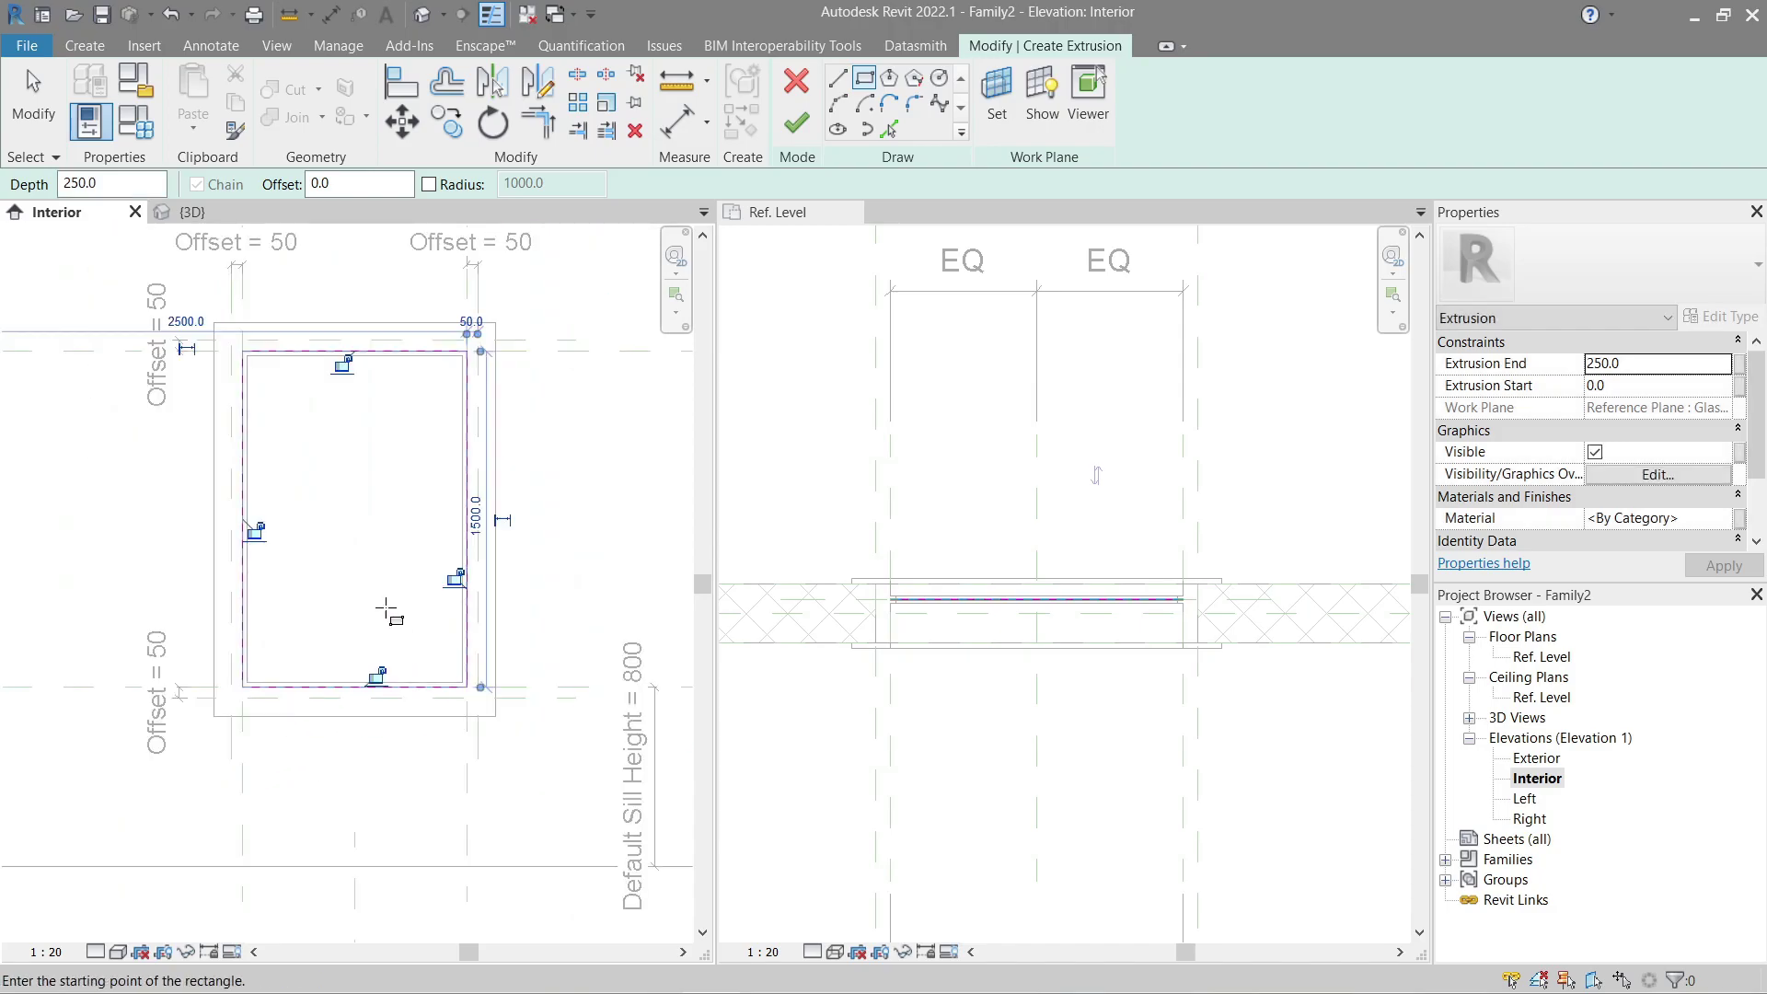
Step: Lock all four sides of the glass rectangle to their reference planes
{"action": "middle_click_drag", "start_coordinate": [326, 551], "coordinate": [343, 615]}
{"action": "scroll", "coordinate": [336, 613], "scroll_direction": "up", "scroll_amount": 2}
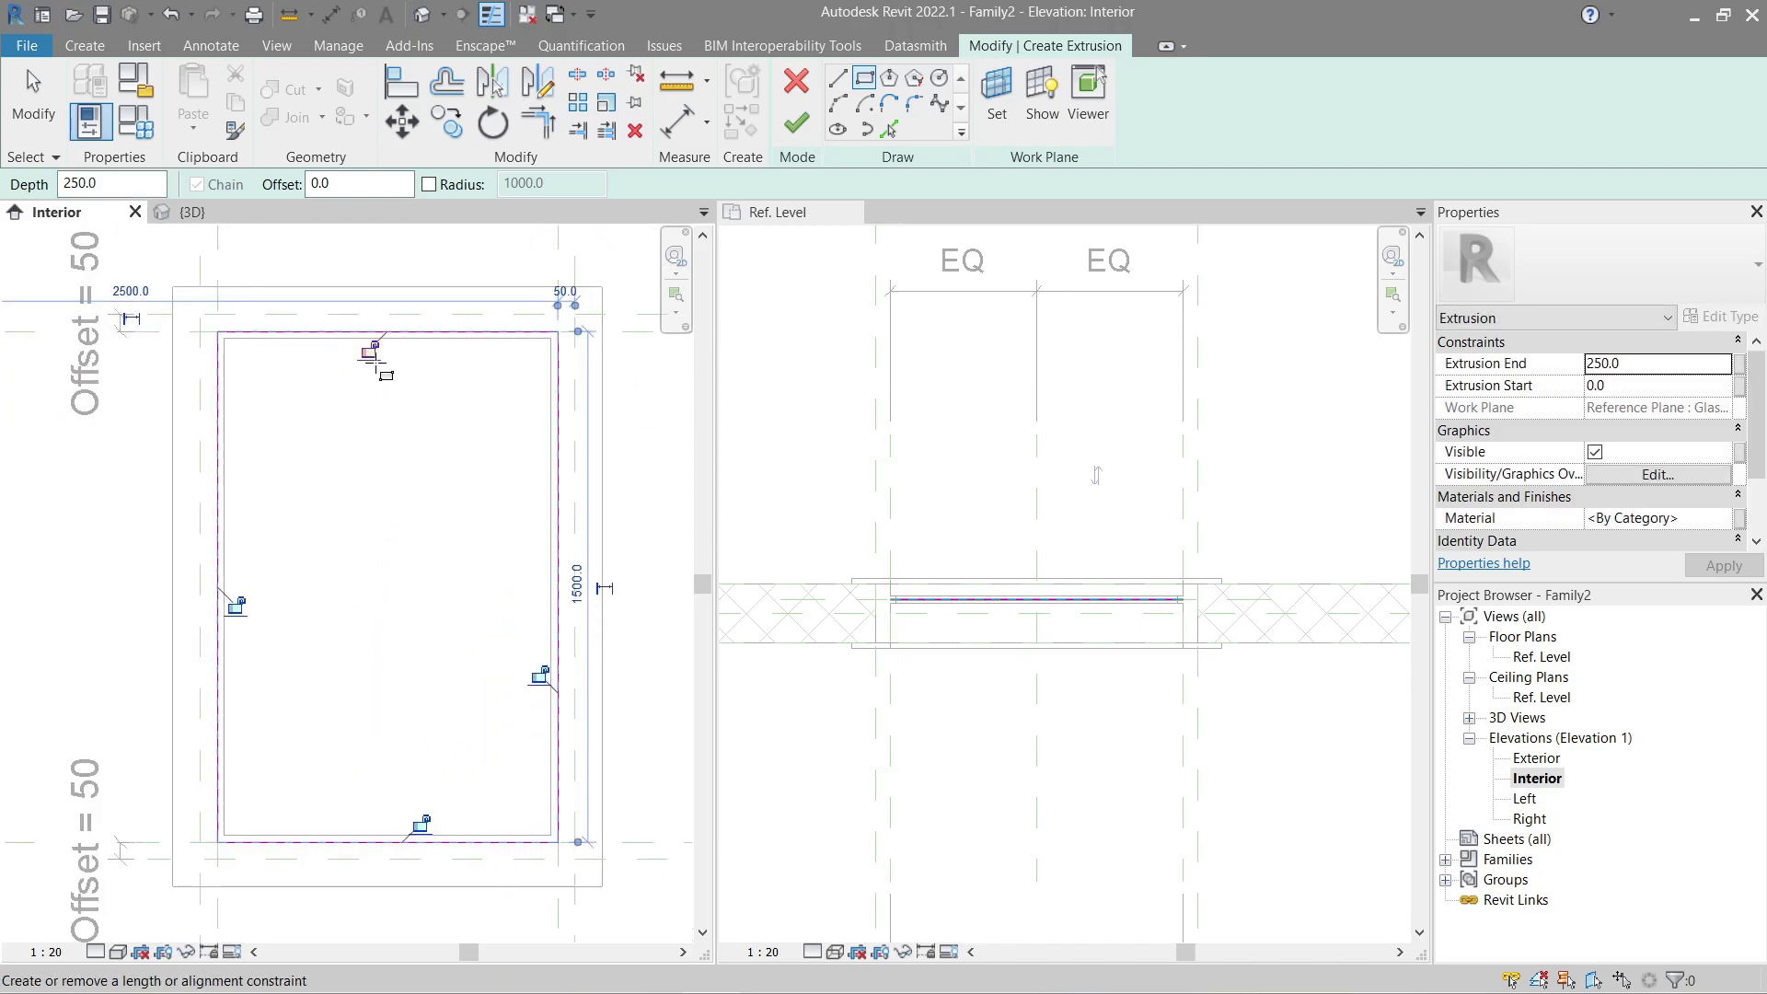
{"action": "left_click", "coordinate": [372, 355]}
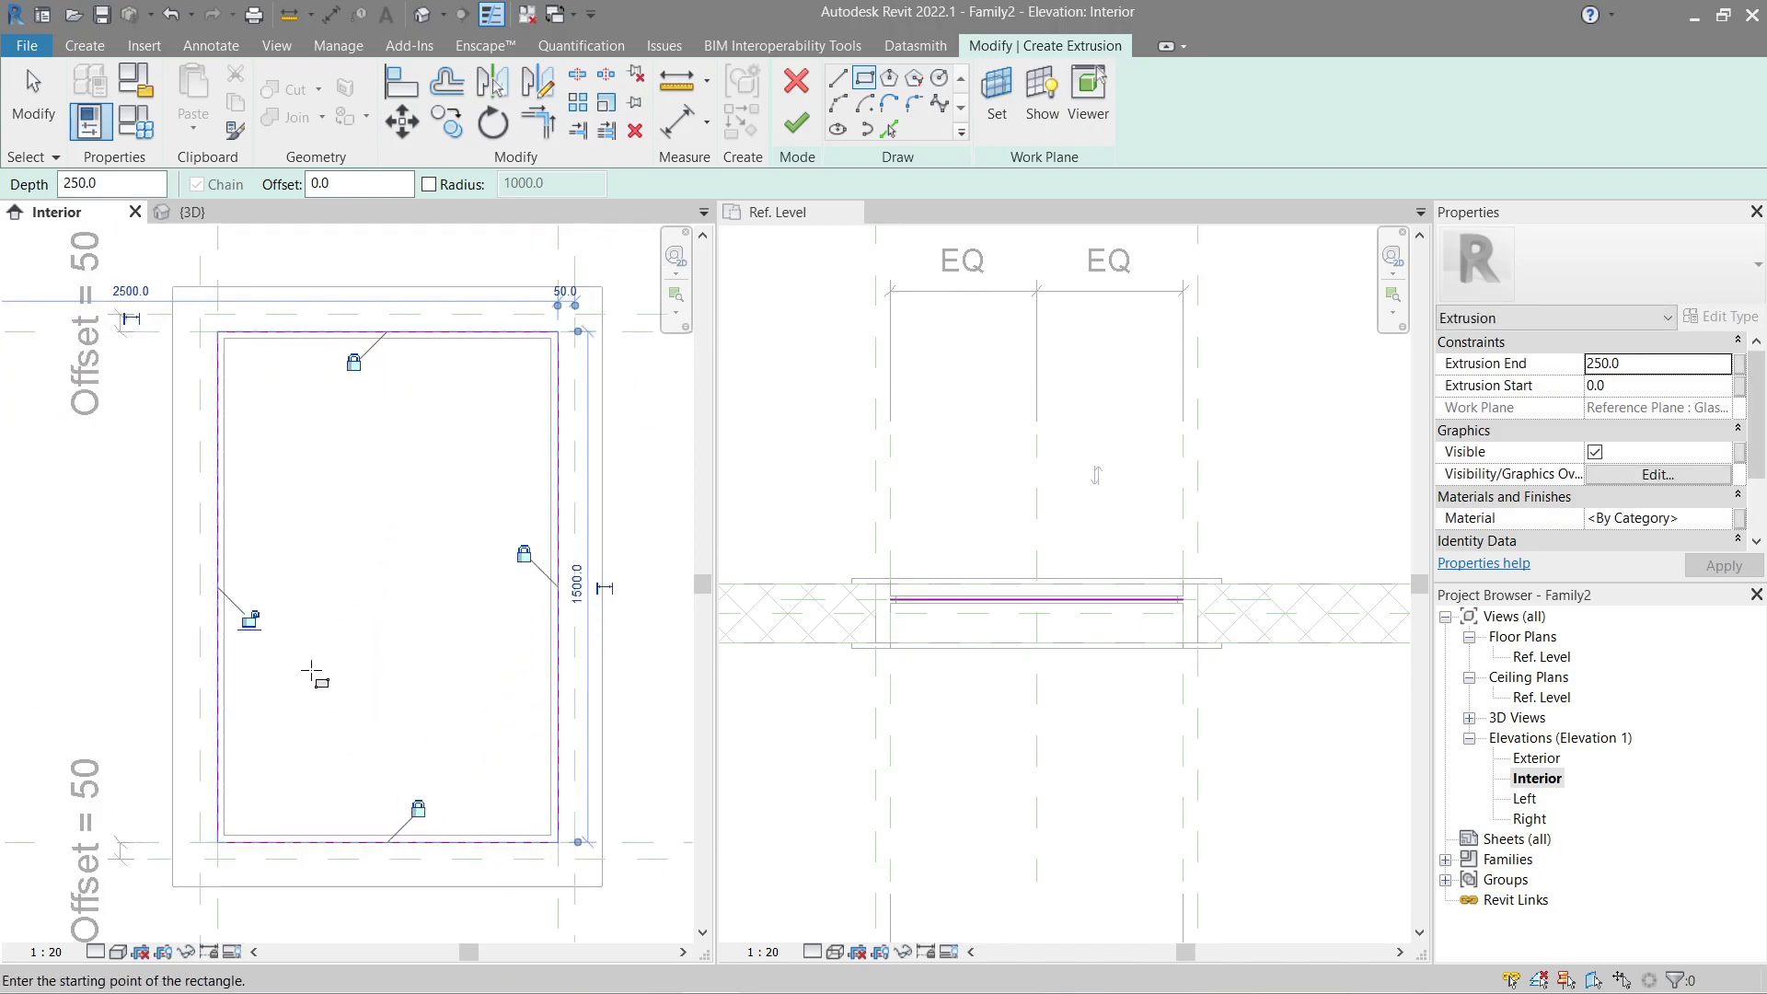
Step: Finish the glass panel extrusion sketch and switch to the Ref. Level plan
{"action": "left_click", "coordinate": [797, 125]}
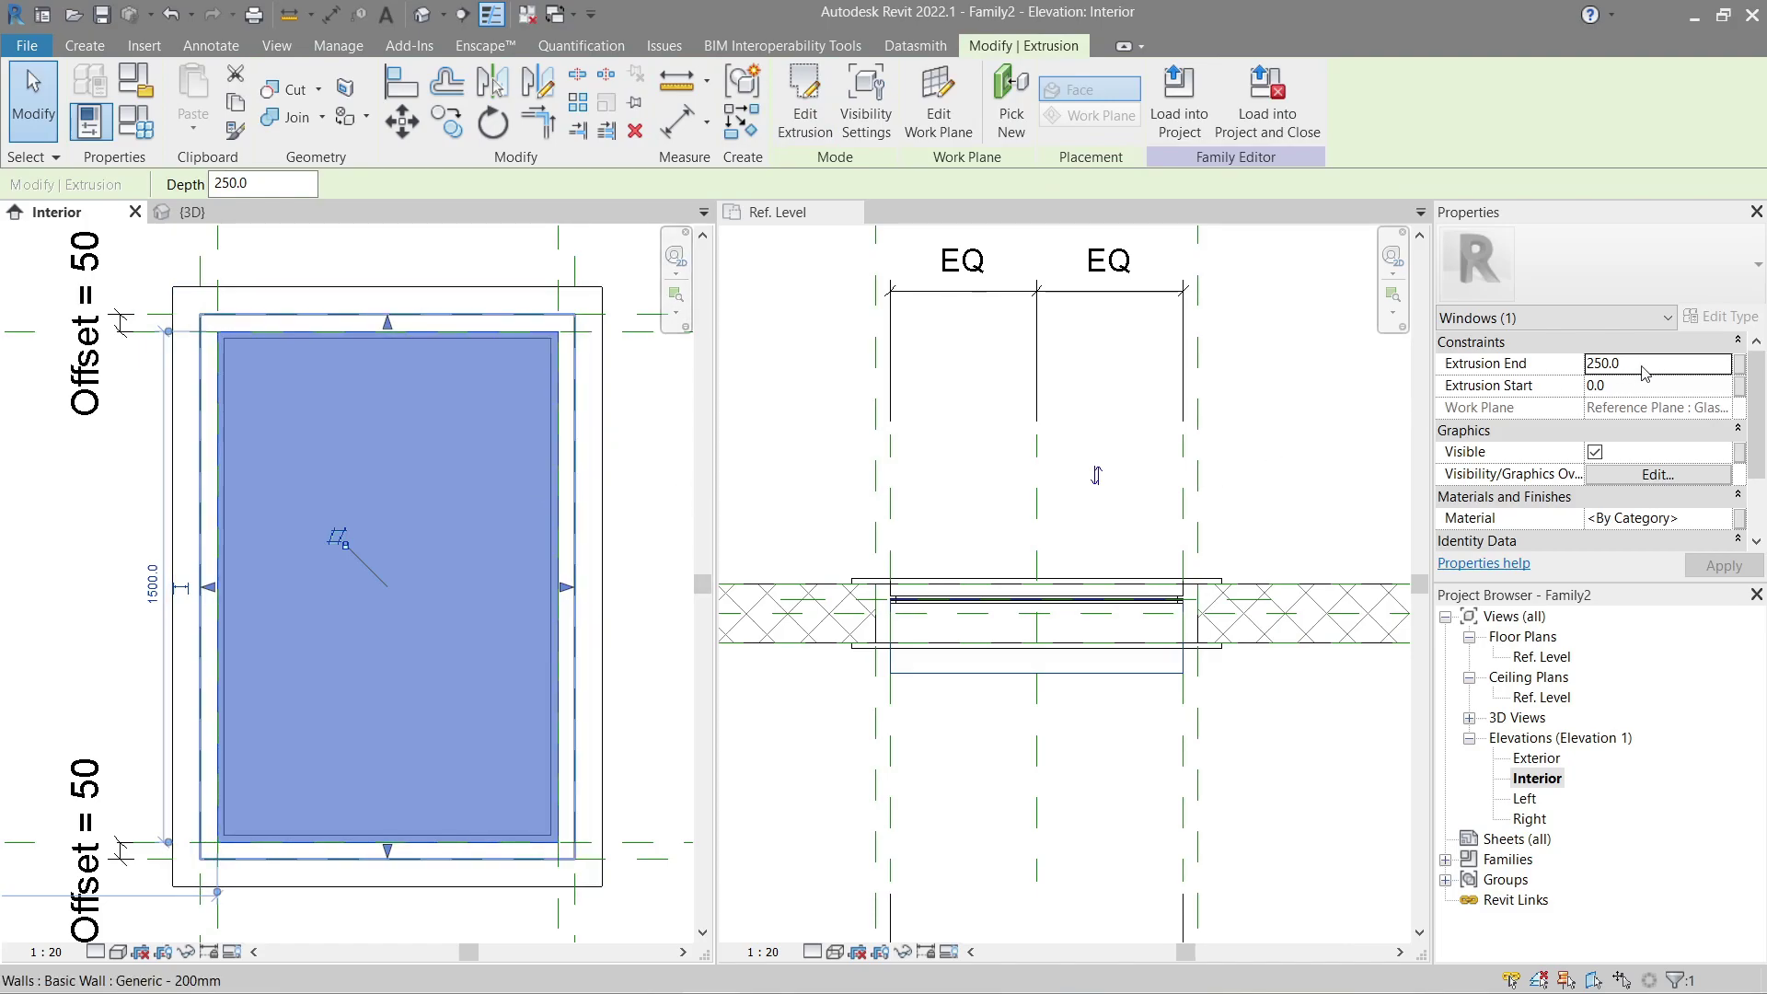
{"action": "left_click", "coordinate": [1148, 795]}
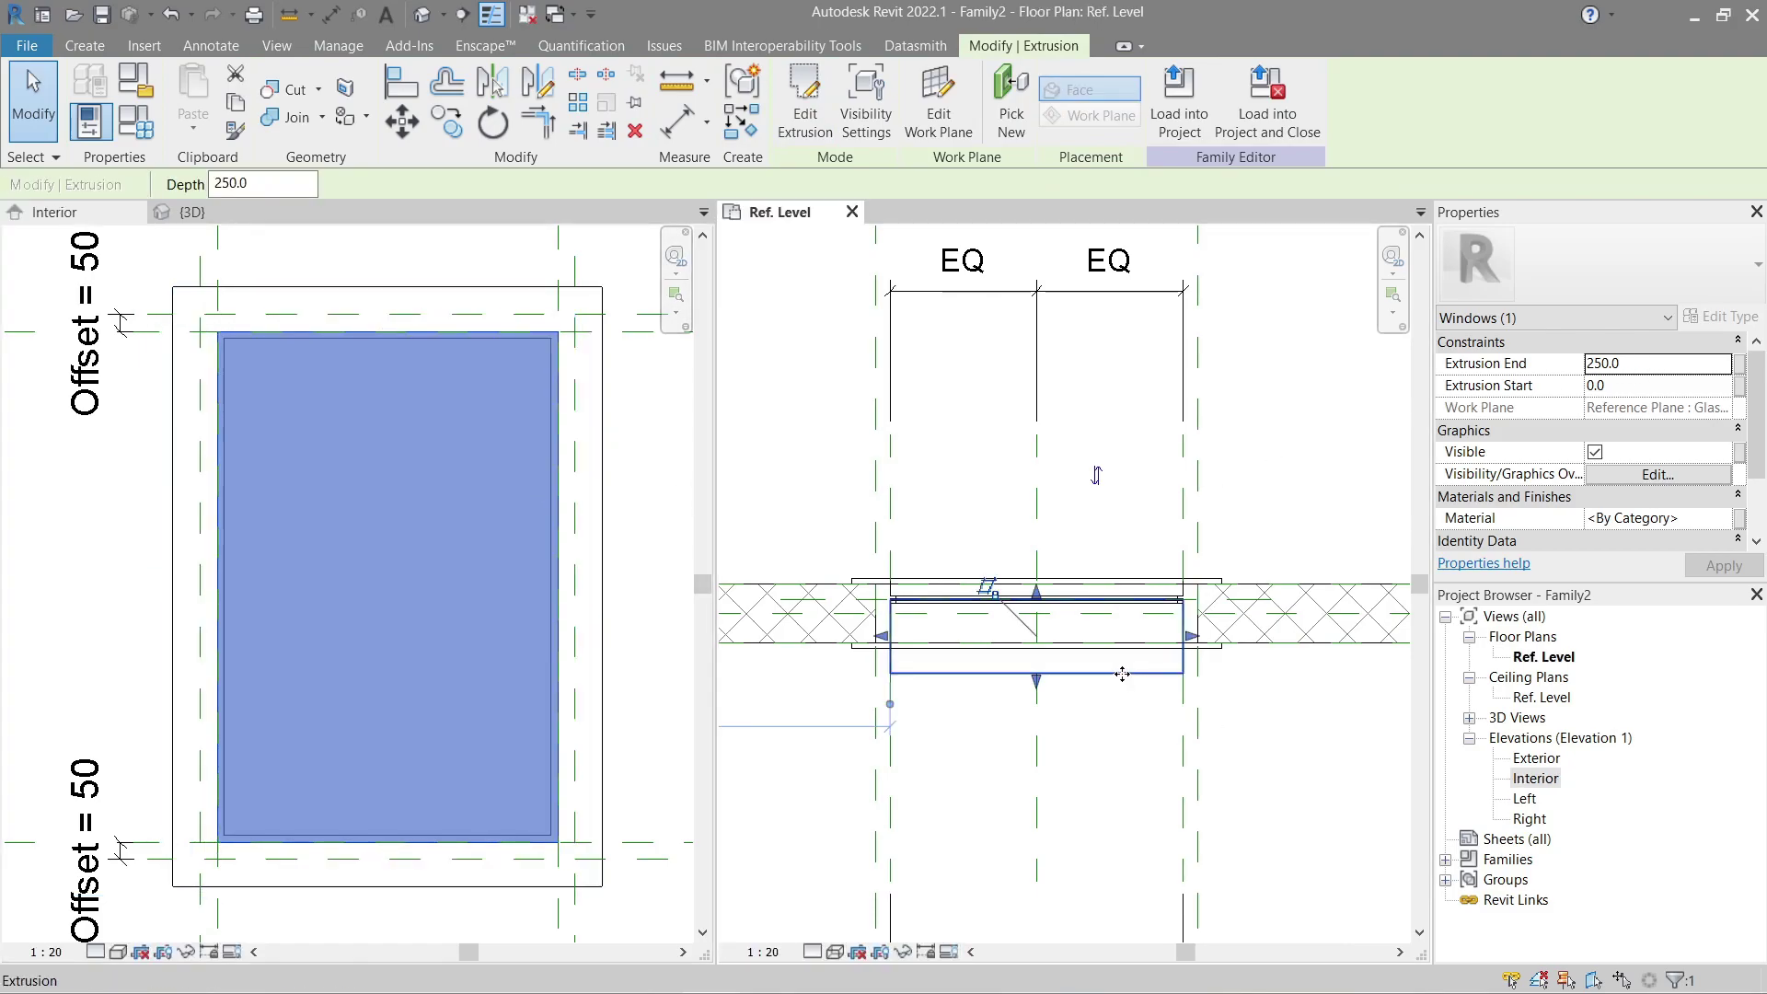
Step: Measure the width of the frame's glass groove in plan with an aligned dimension, and delete that dimension
{"action": "scroll", "coordinate": [1030, 717], "scroll_direction": "up", "scroll_amount": 3}
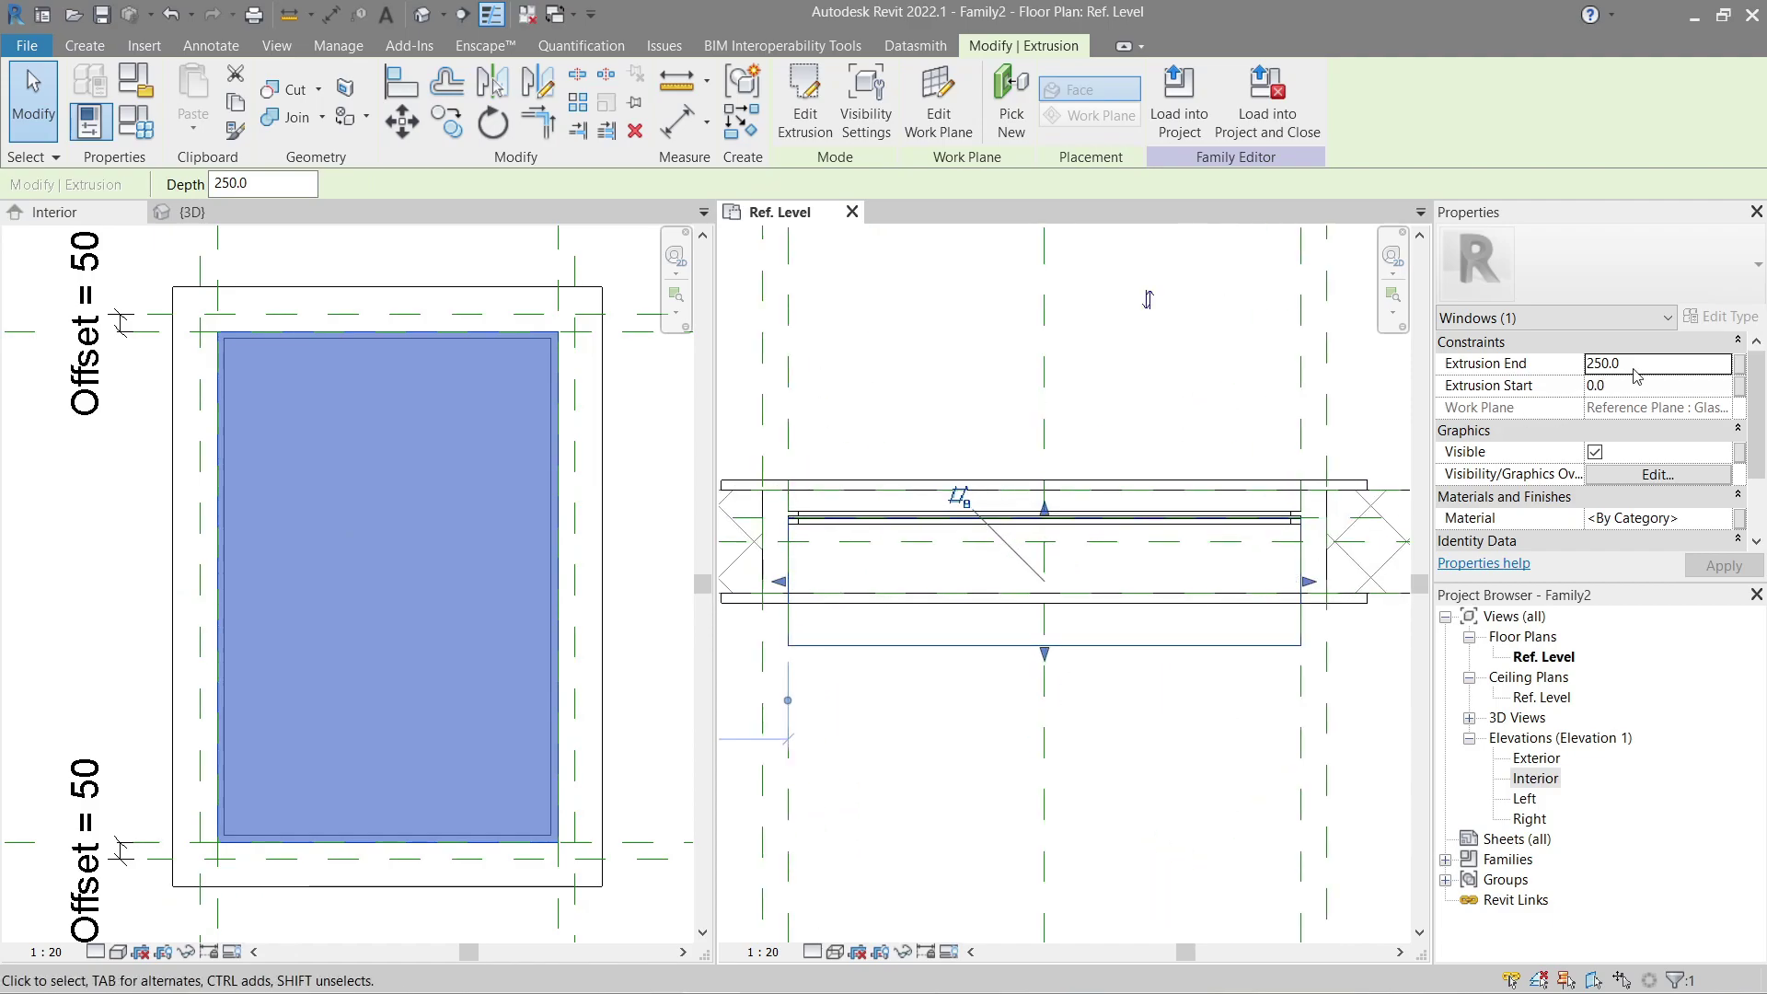
{"action": "scroll", "coordinate": [1034, 482], "scroll_direction": "up", "scroll_amount": 5}
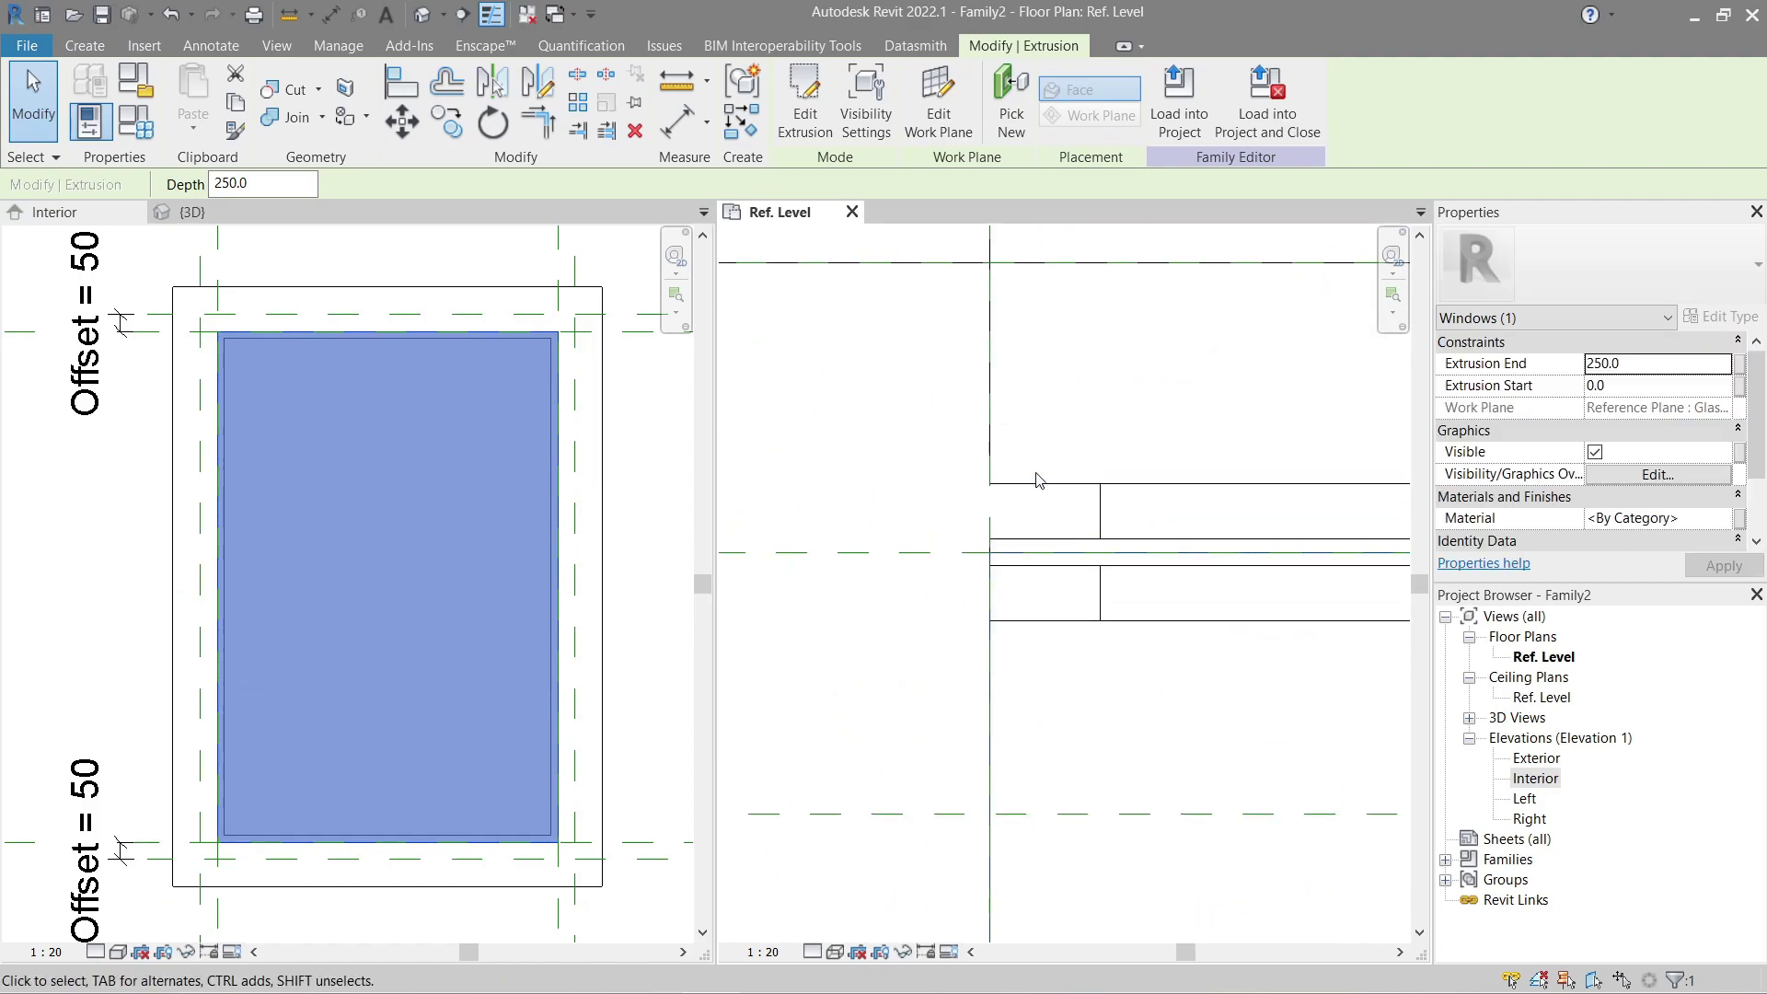
{"action": "key", "text": "d"}
{"action": "key", "text": "i"}
{"action": "scroll", "coordinate": [1058, 576], "scroll_direction": "up", "scroll_amount": 5}
{"action": "scroll", "coordinate": [938, 600], "scroll_direction": "down", "scroll_amount": 2}
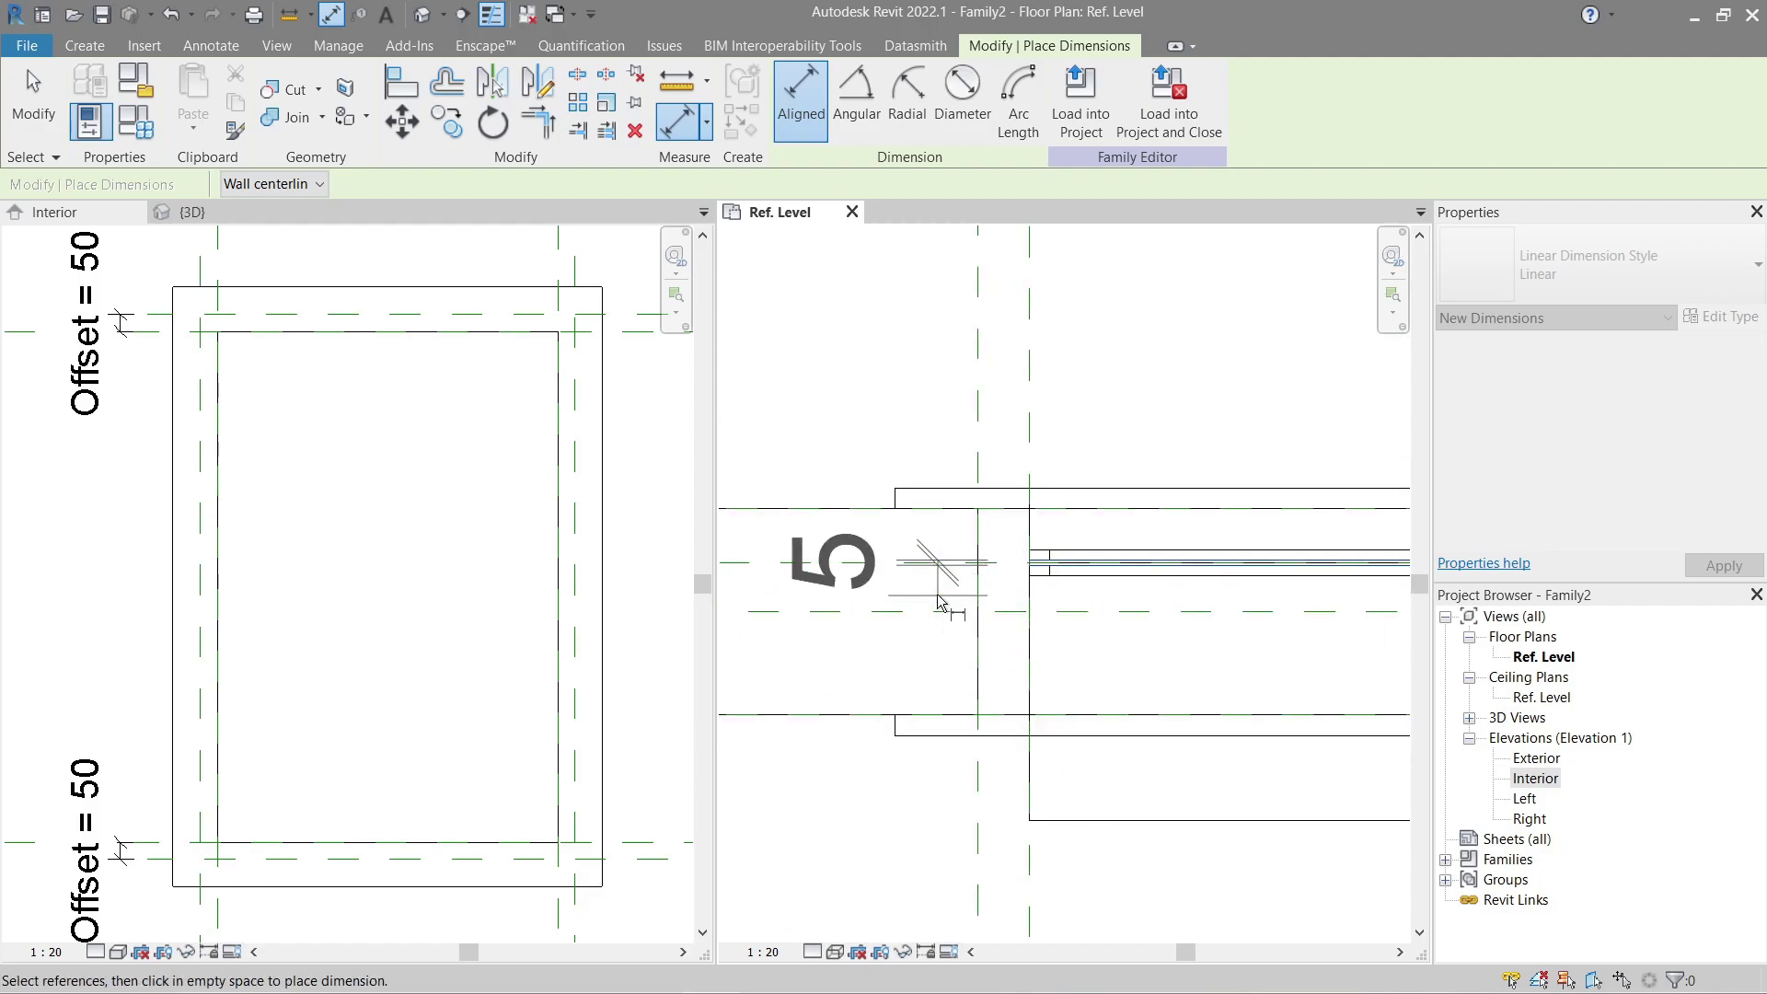
{"action": "key", "text": "Escape"}
{"action": "left_click", "coordinate": [877, 566]}
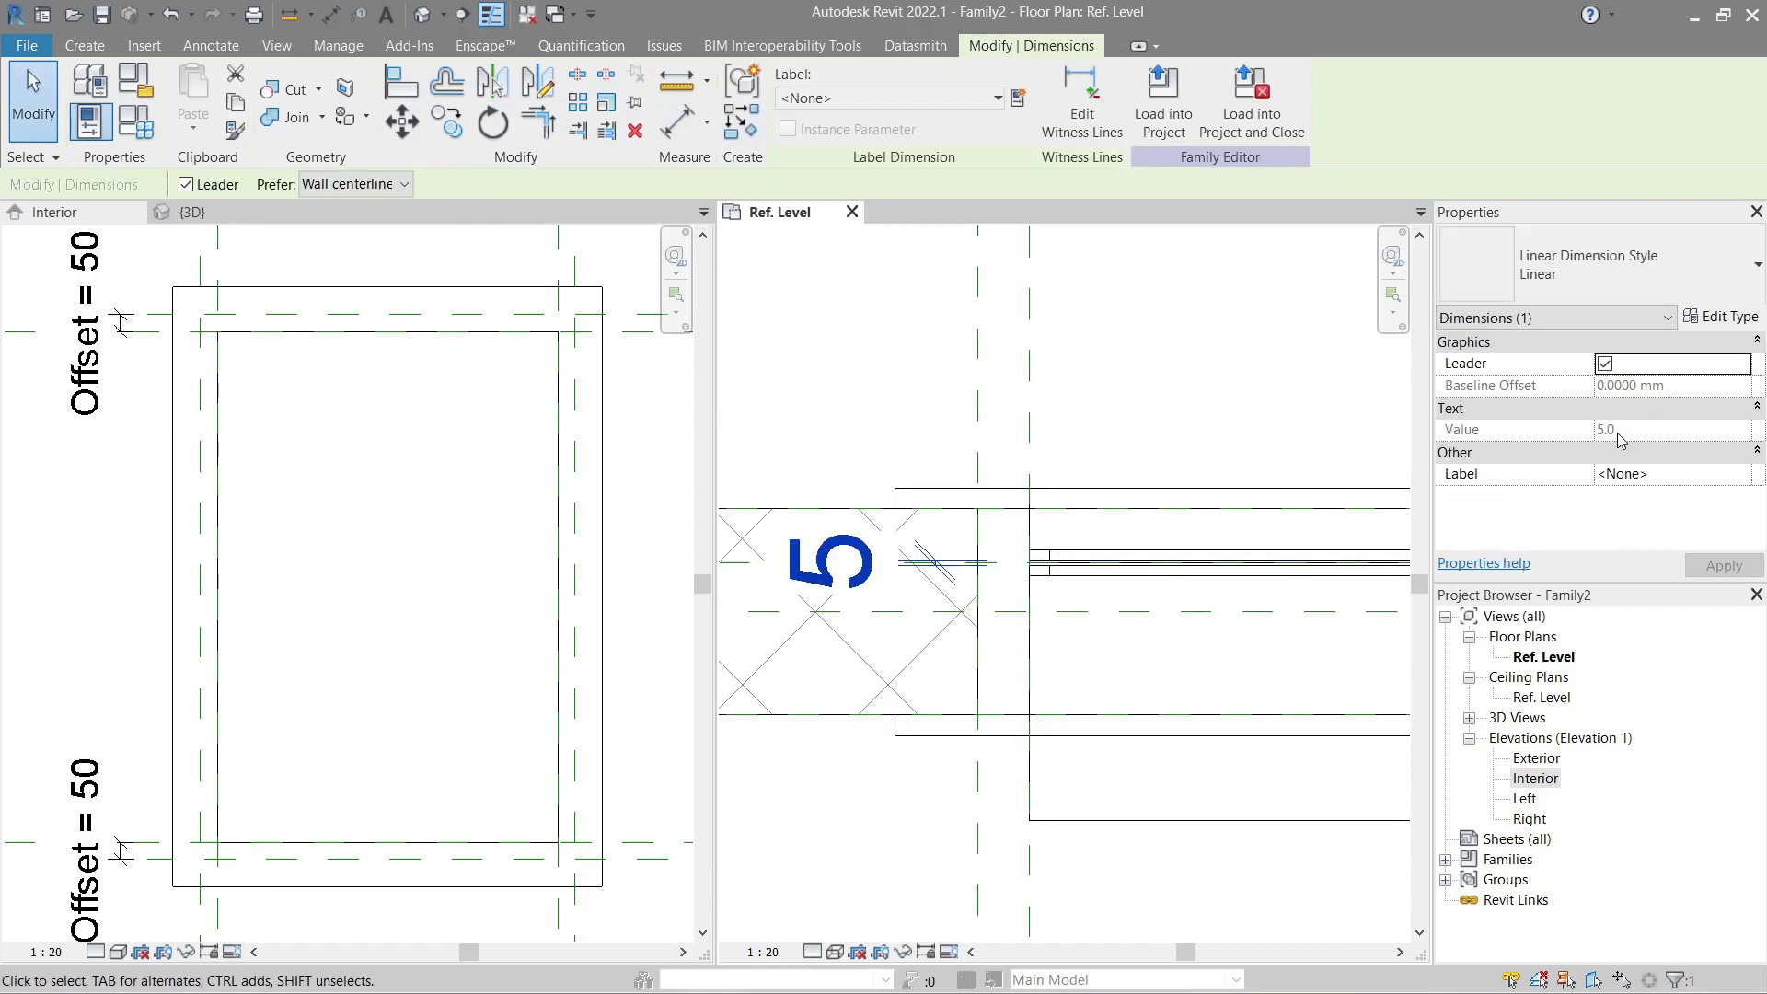
{"action": "key", "text": "Escape"}
{"action": "left_click", "coordinate": [851, 548]}
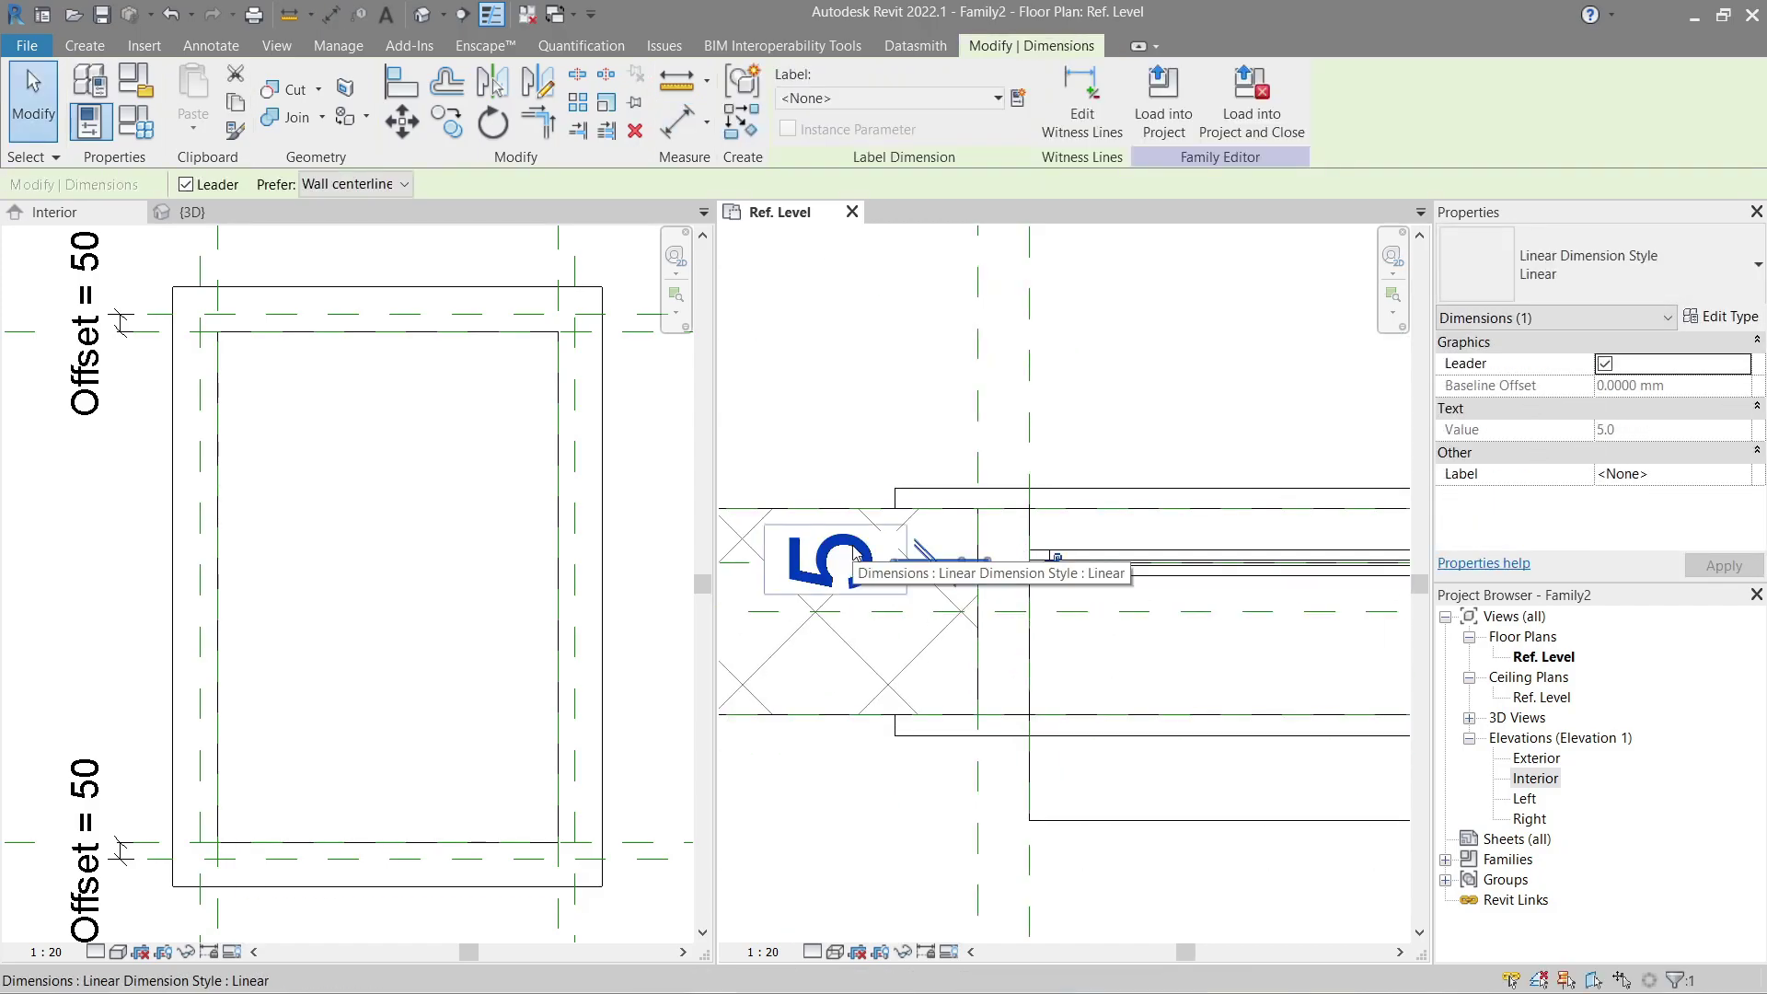
{"action": "key", "text": "Delete"}
Step: Set the glass panel extrusion's end to 2.5 mm
{"action": "scroll", "coordinate": [864, 526], "scroll_direction": "down", "scroll_amount": 2}
{"action": "middle_click_drag", "start_coordinate": [894, 520], "coordinate": [694, 549]}
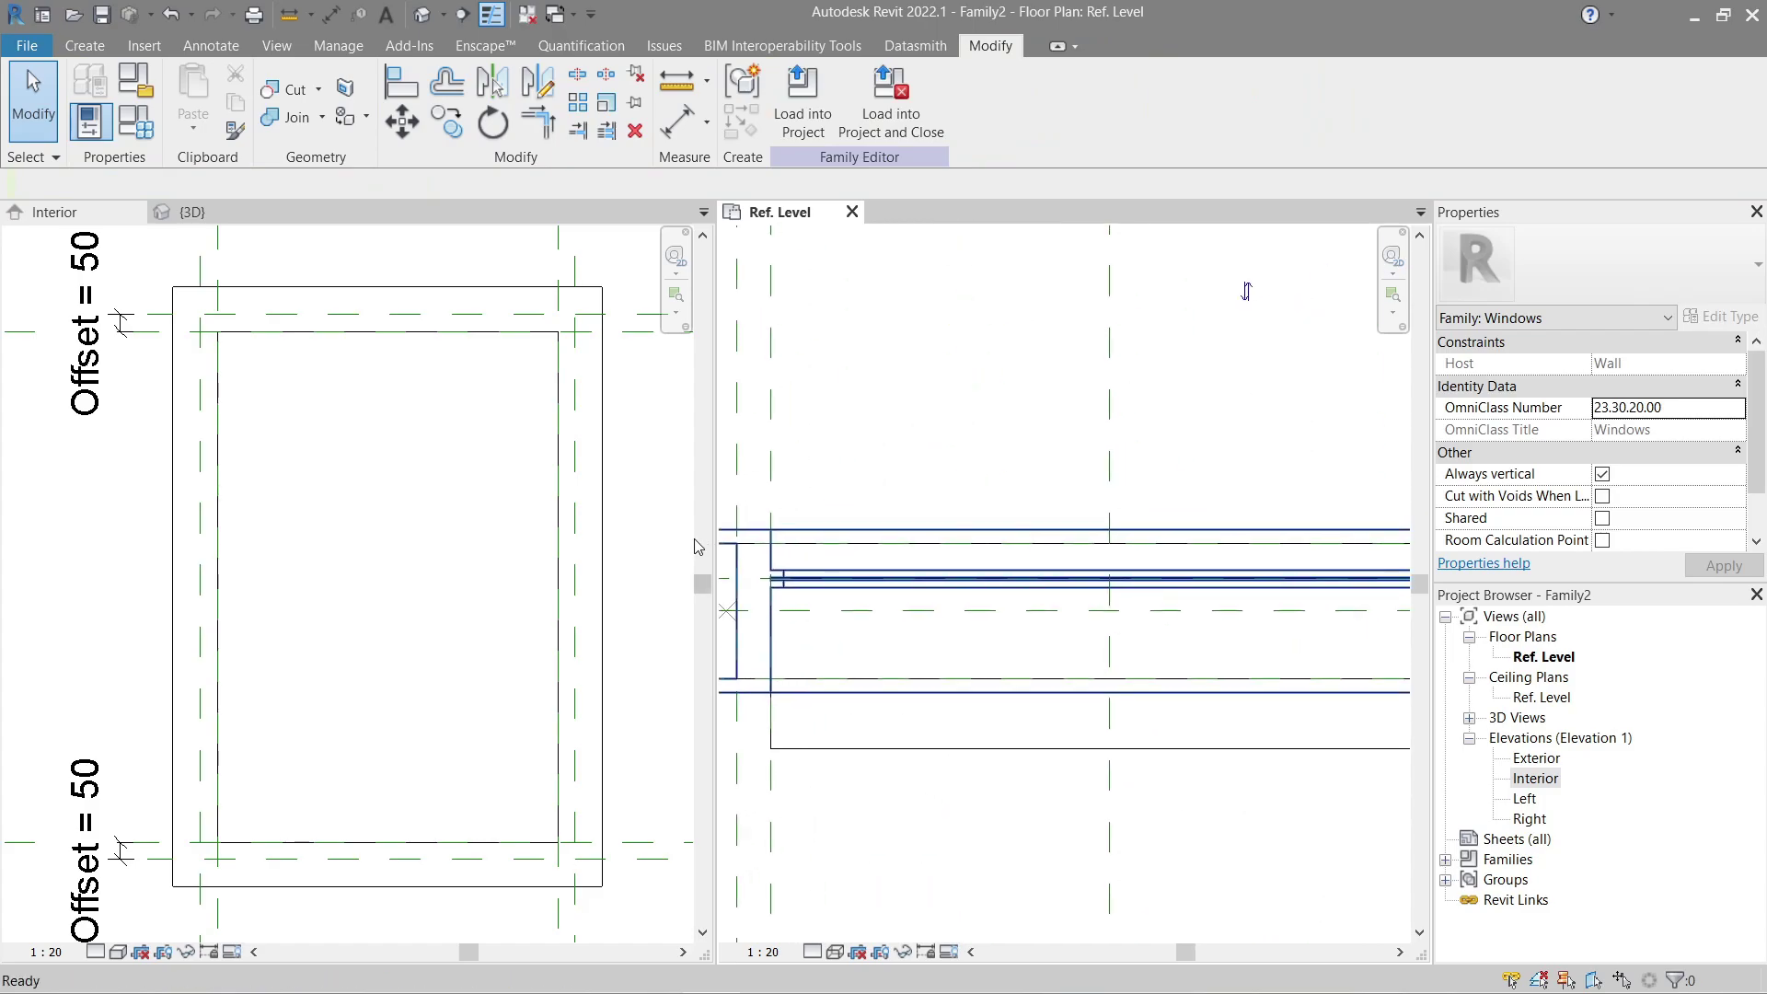
{"action": "left_click", "coordinate": [888, 752]}
{"action": "left_click", "coordinate": [1632, 370]}
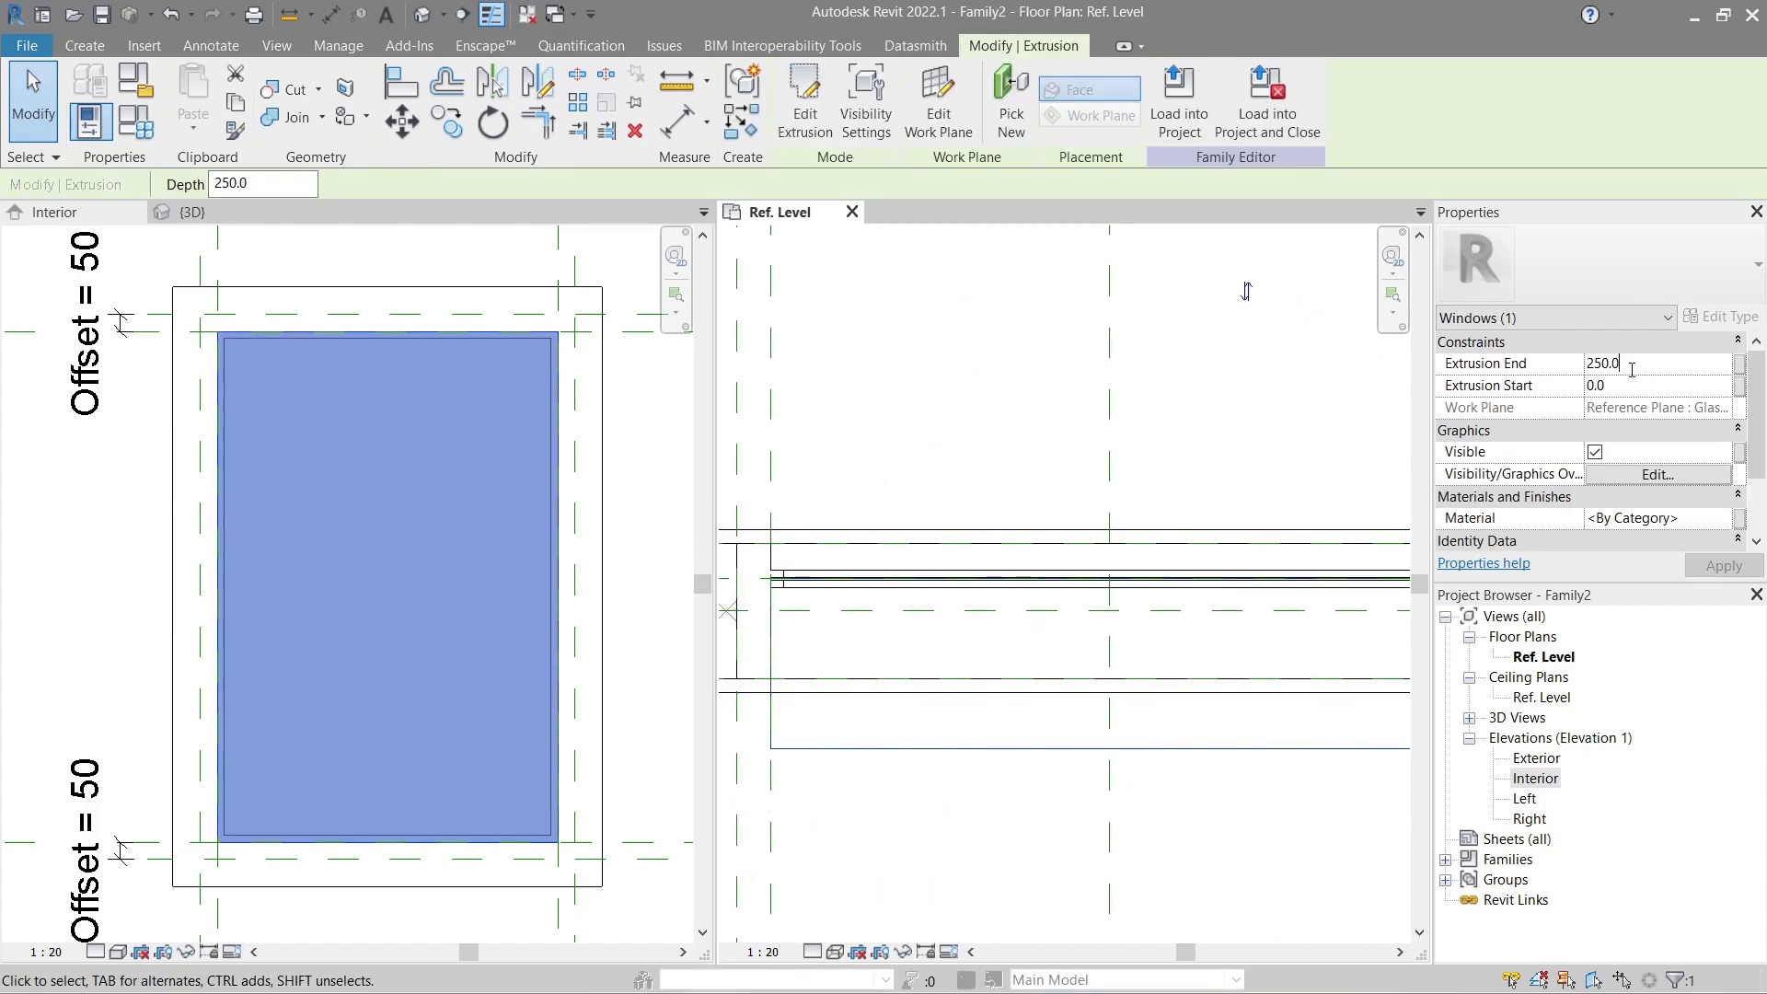
{"action": "type", "text": "2.5"}
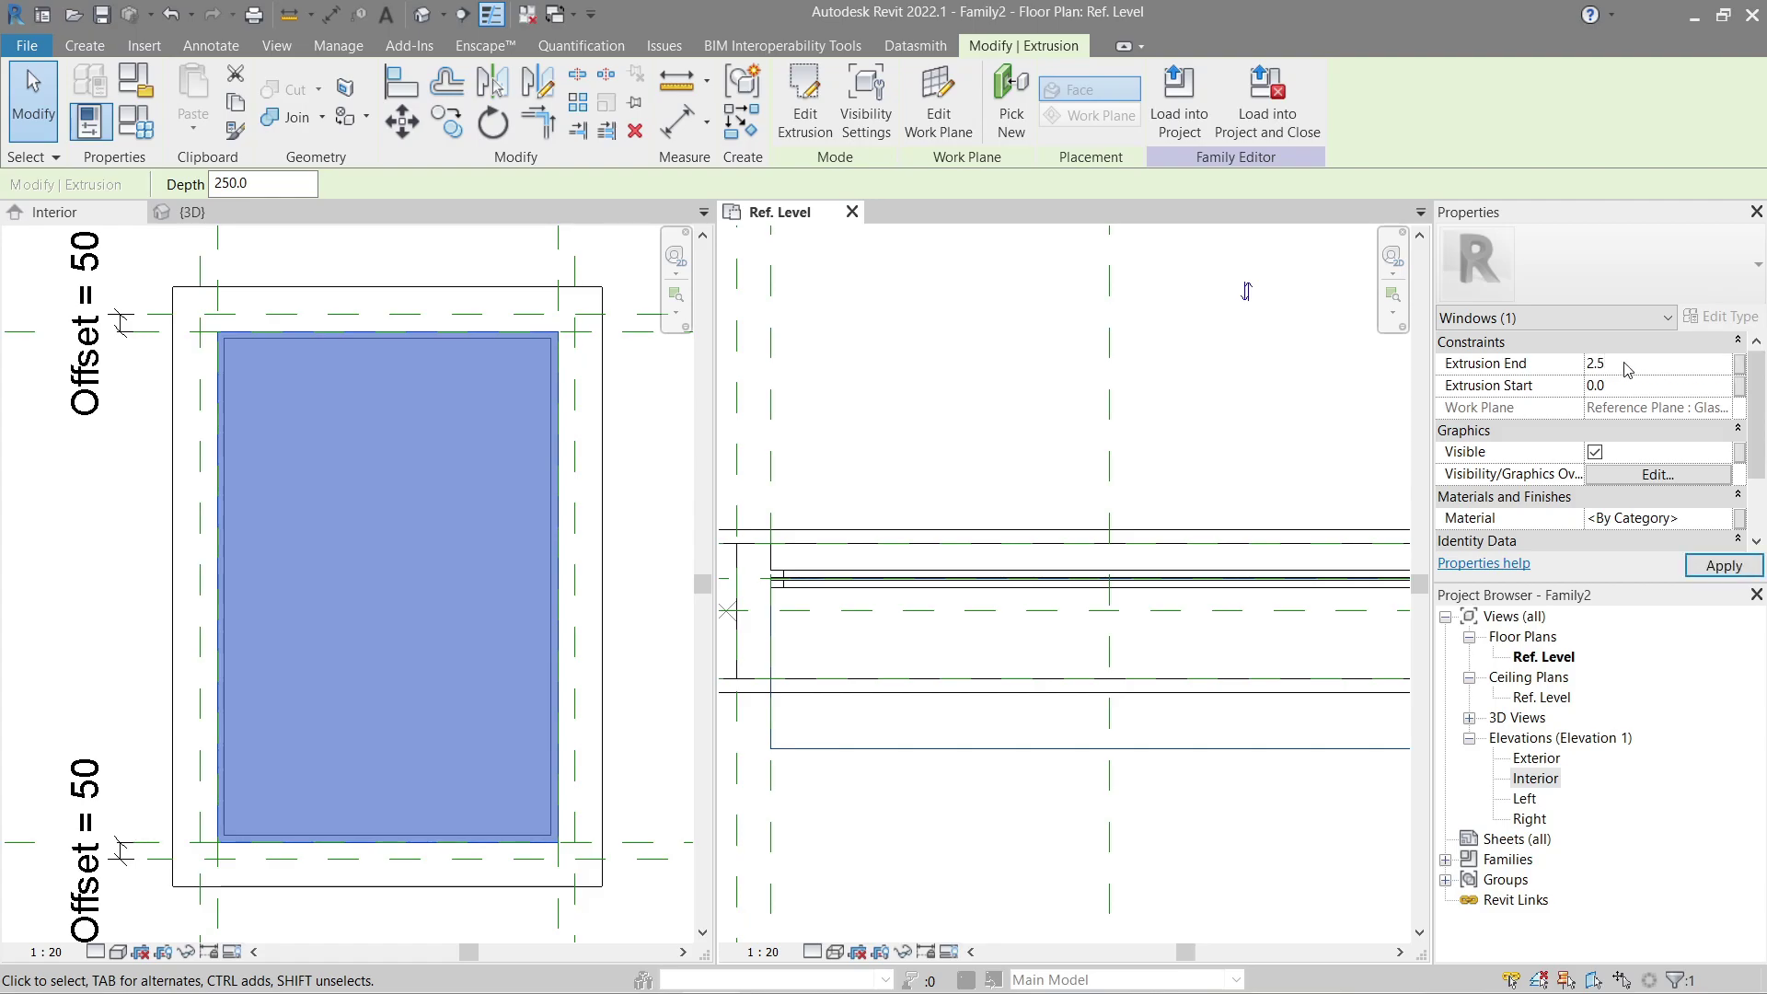
Step: Set the glass panel extrusion's start to -2.5 mm so the glass is centred on its host reference plane
{"action": "scroll", "coordinate": [819, 611], "scroll_direction": "up", "scroll_amount": 4}
{"action": "middle_click_drag", "start_coordinate": [832, 536], "coordinate": [1058, 695]}
{"action": "scroll", "coordinate": [939, 657], "scroll_direction": "up", "scroll_amount": 3}
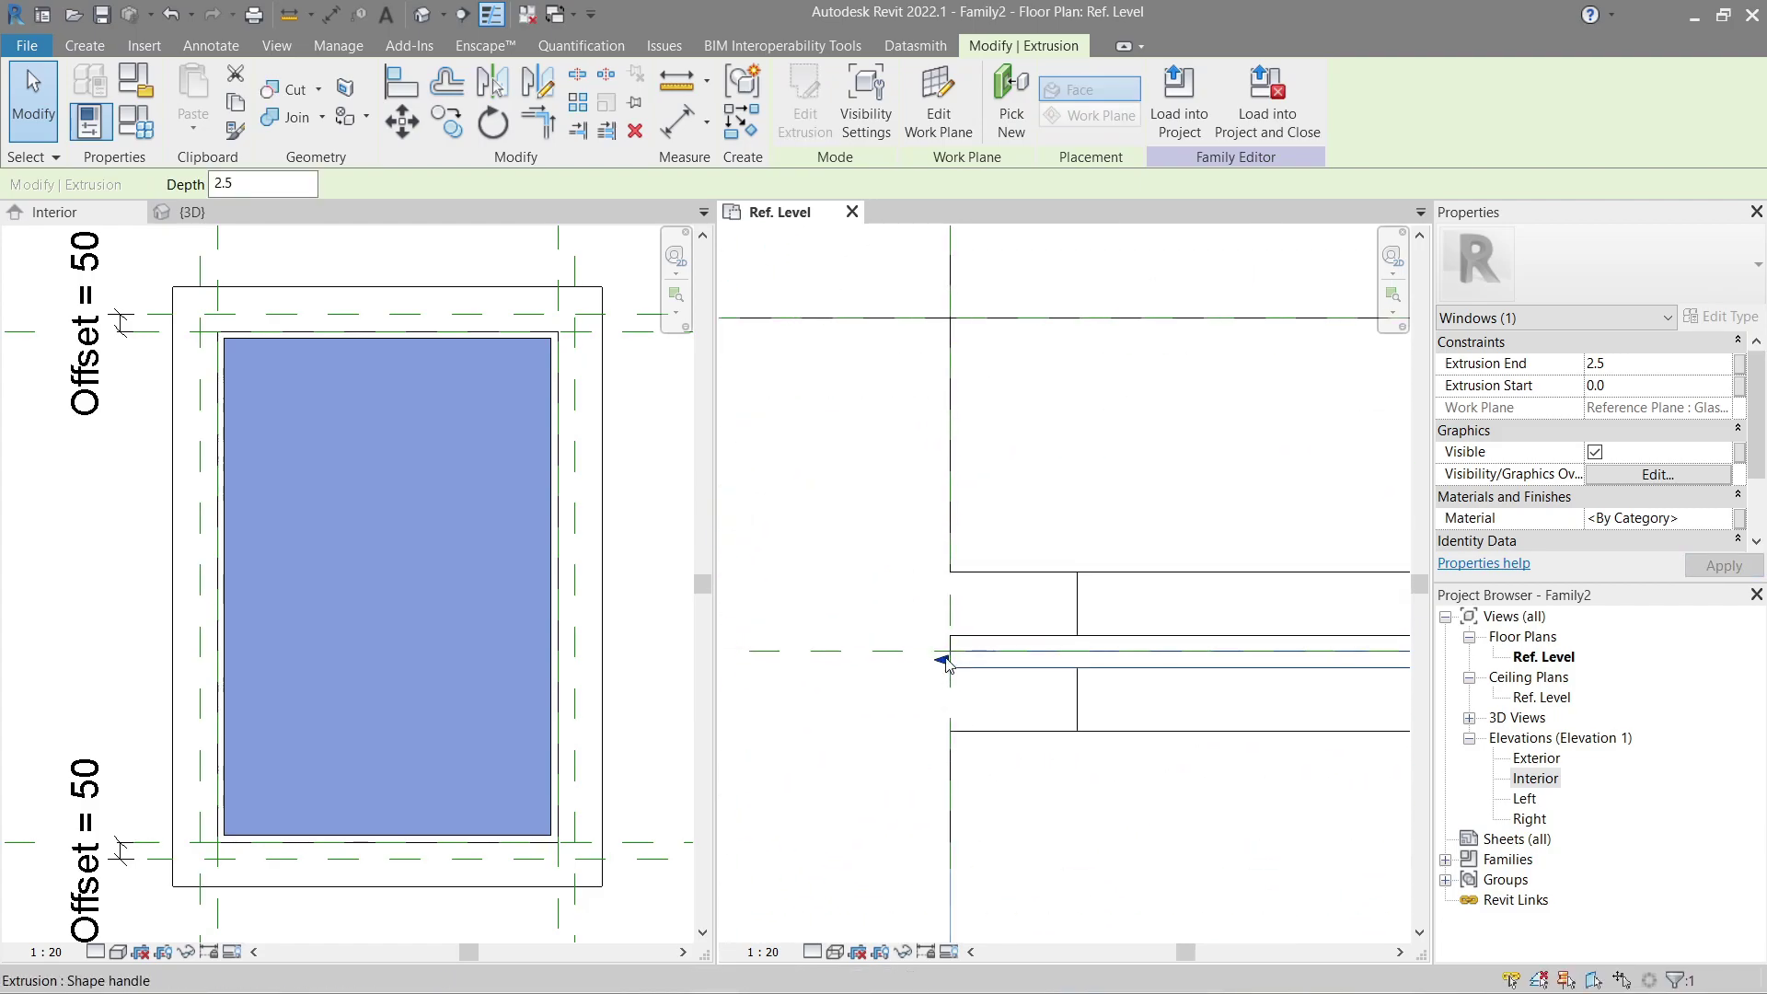
{"action": "left_click", "coordinate": [1654, 387]}
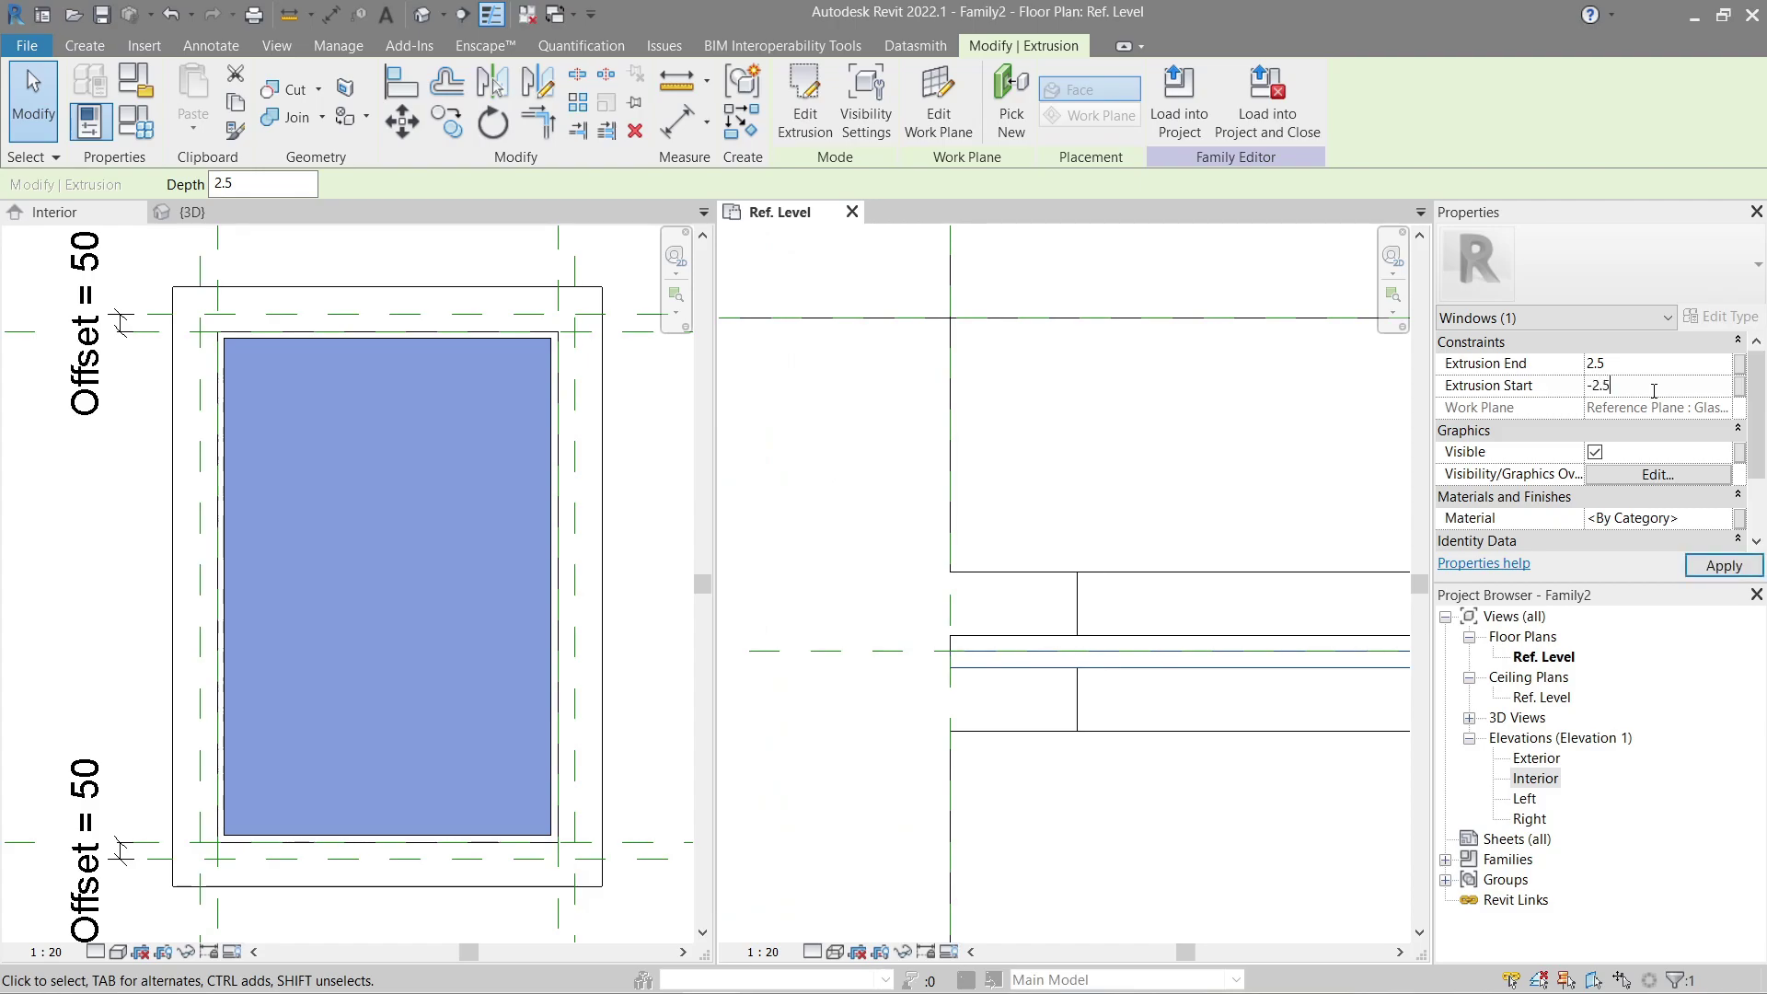
{"action": "left_click", "coordinate": [1712, 563]}
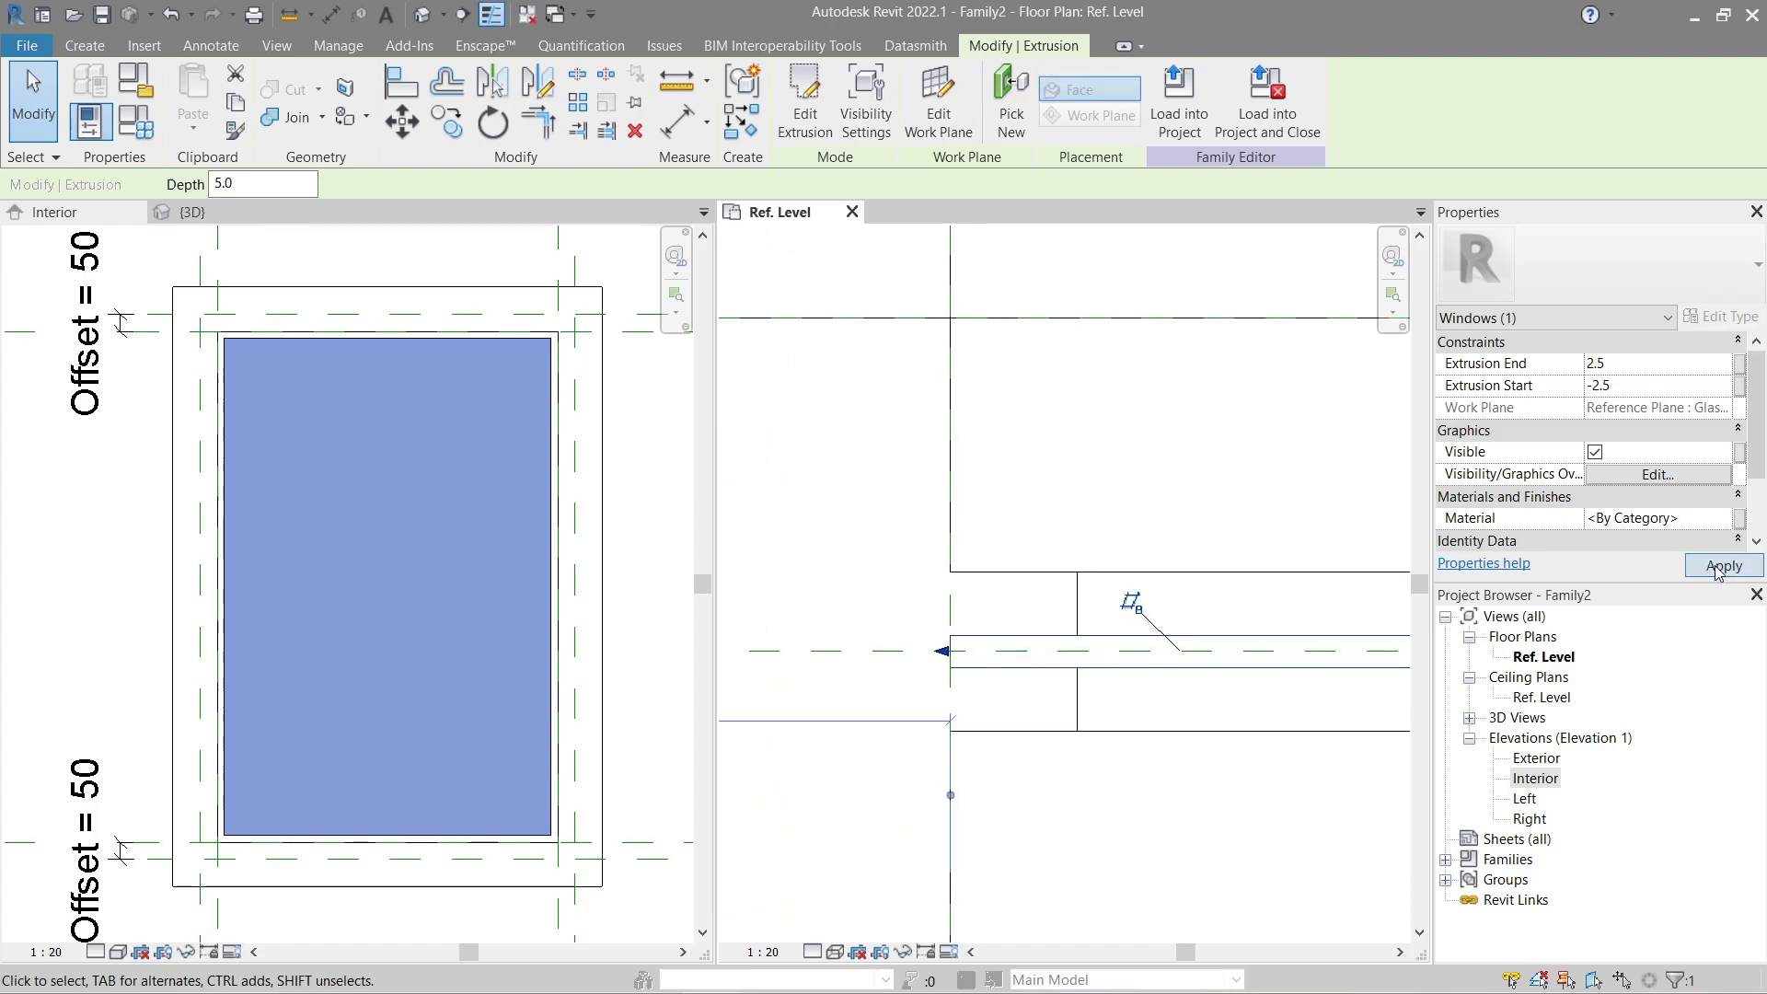
{"action": "left_click", "coordinate": [1101, 414]}
Step: Examine the glass panel and frame within the wall opening from several sides in the 3D view
{"action": "scroll", "coordinate": [1103, 414], "scroll_direction": "down", "scroll_amount": 5}
{"action": "middle_click_drag", "start_coordinate": [1127, 414], "coordinate": [1055, 464]}
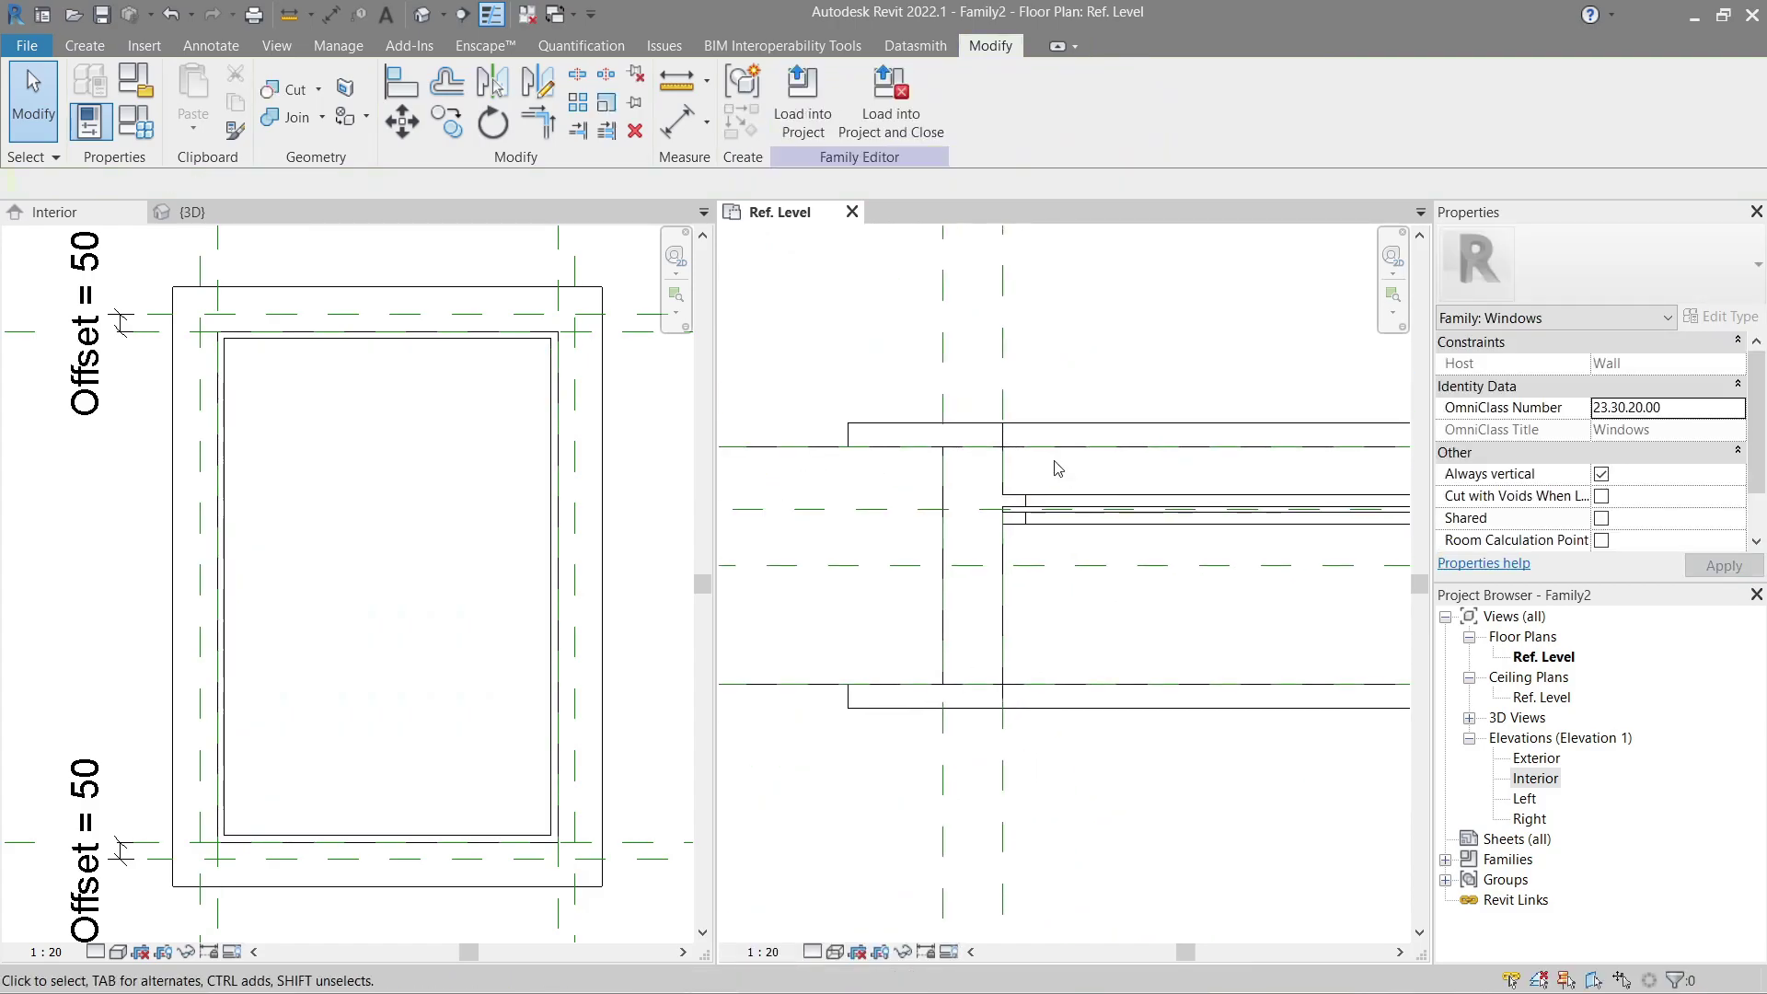
{"action": "left_click", "coordinate": [192, 212]}
{"action": "scroll", "coordinate": [347, 418], "scroll_direction": "down", "scroll_amount": 2}
{"action": "middle_click_drag", "start_coordinate": [347, 417], "coordinate": [343, 355], "text": "shift"}
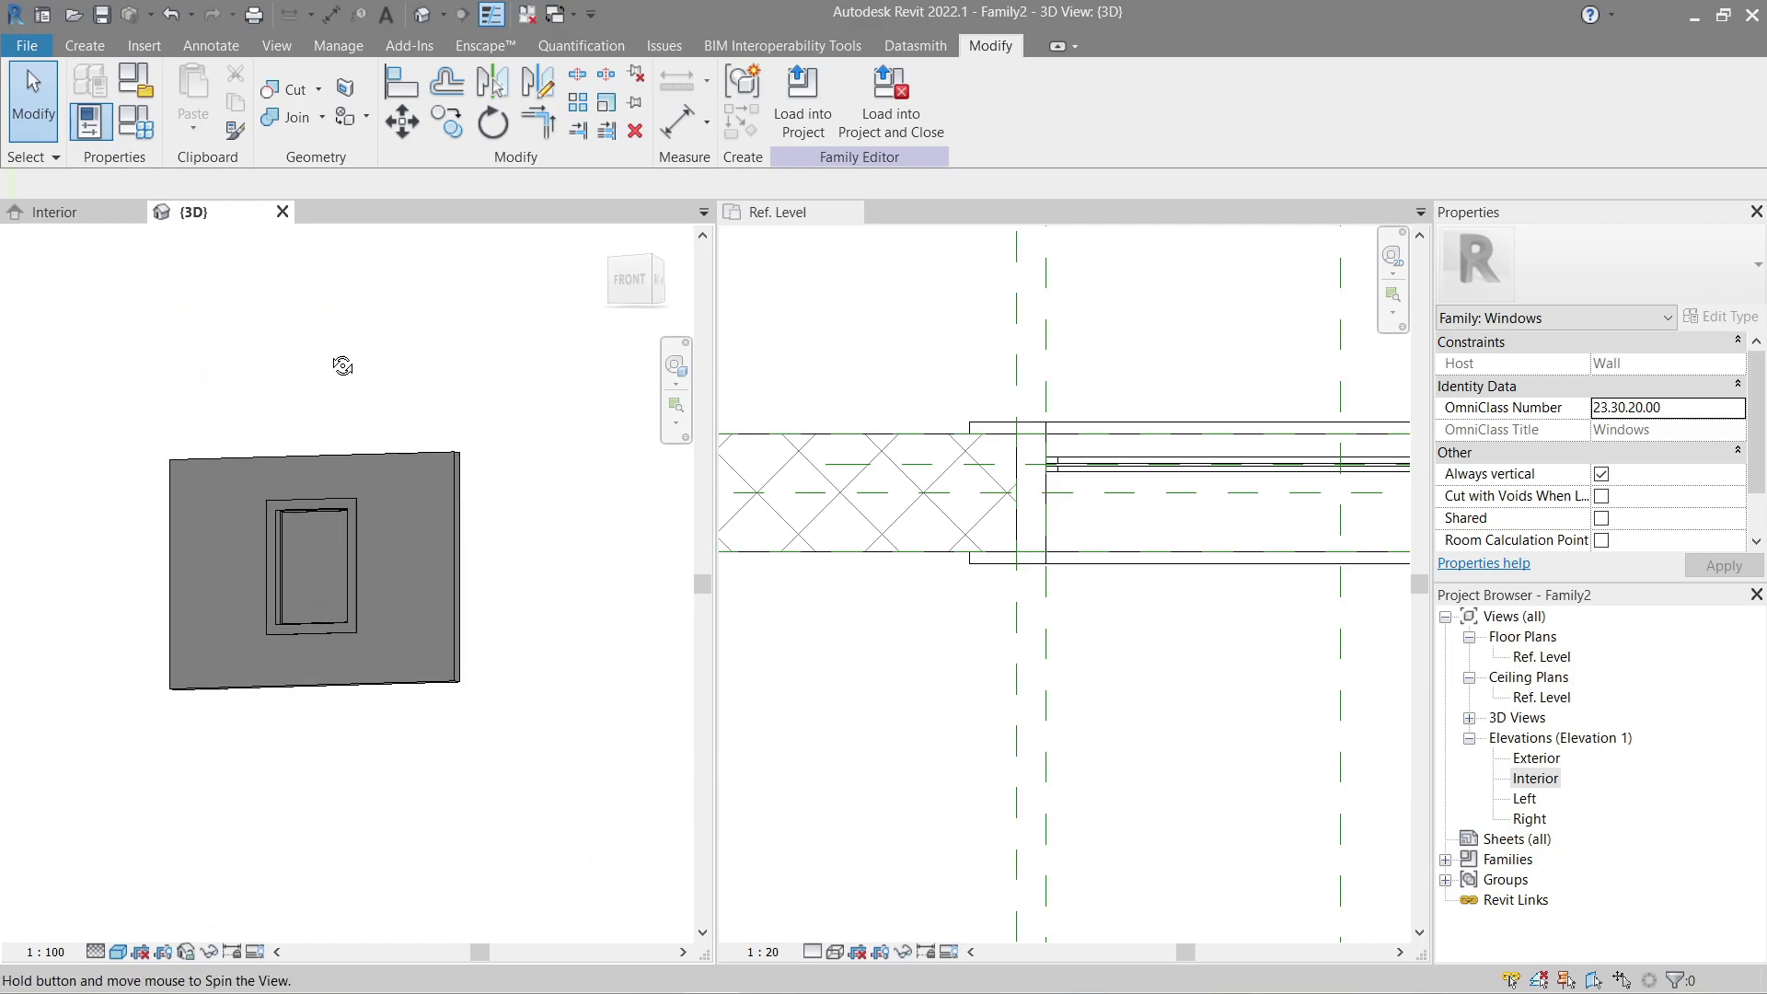
{"action": "scroll", "coordinate": [296, 505], "scroll_direction": "up", "scroll_amount": 3}
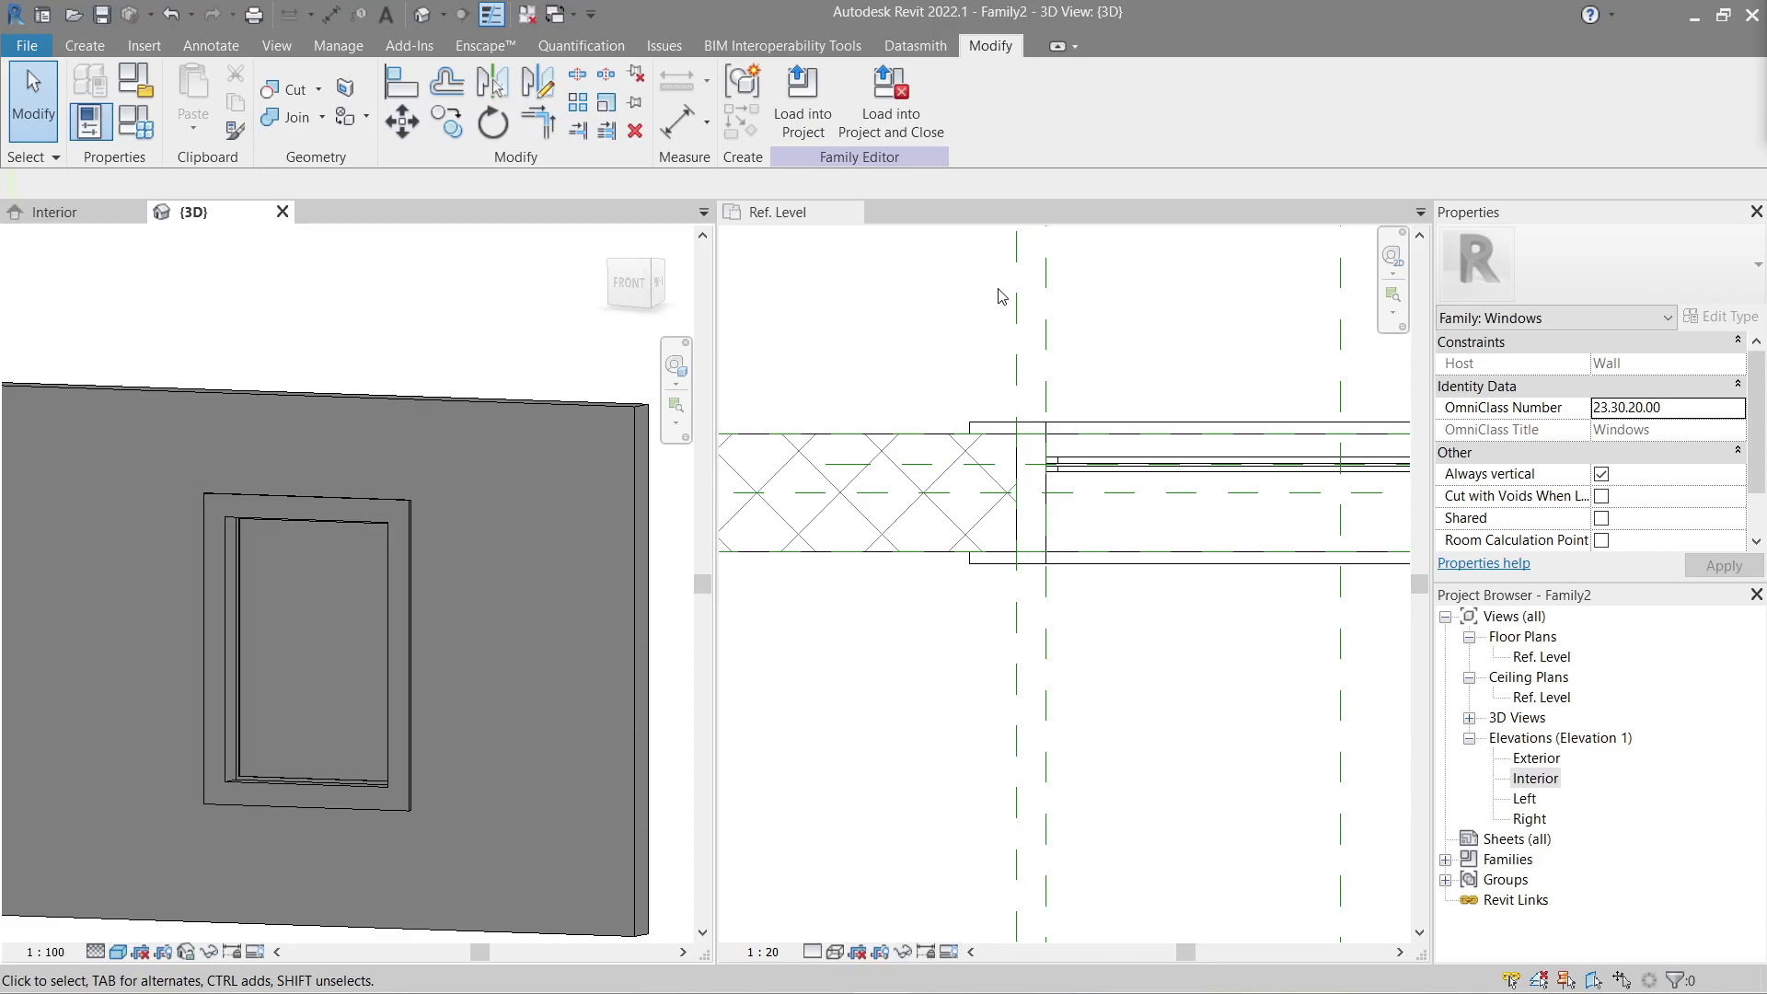
{"action": "left_click", "coordinate": [318, 566]}
{"action": "mouse_move", "coordinate": [328, 569]}
{"action": "middle_mouse_down", "text": "shift"}
{"action": "mouse_move", "coordinate": [493, 367]}
{"action": "mouse_move", "coordinate": [328, 549]}
{"action": "middle_mouse_up", "text": "shift"}
{"action": "key", "text": "Escape"}
{"action": "left_click", "coordinate": [316, 592]}
{"action": "middle_click_drag", "start_coordinate": [466, 395], "coordinate": [138, 414], "text": "shift"}
{"action": "left_click", "coordinate": [234, 344]}
{"action": "mouse_move", "coordinate": [239, 344]}
{"action": "middle_mouse_down", "text": "shift"}
{"action": "mouse_move", "coordinate": [206, 302]}
{"action": "mouse_move", "coordinate": [260, 348]}
{"action": "middle_mouse_up", "text": "shift"}
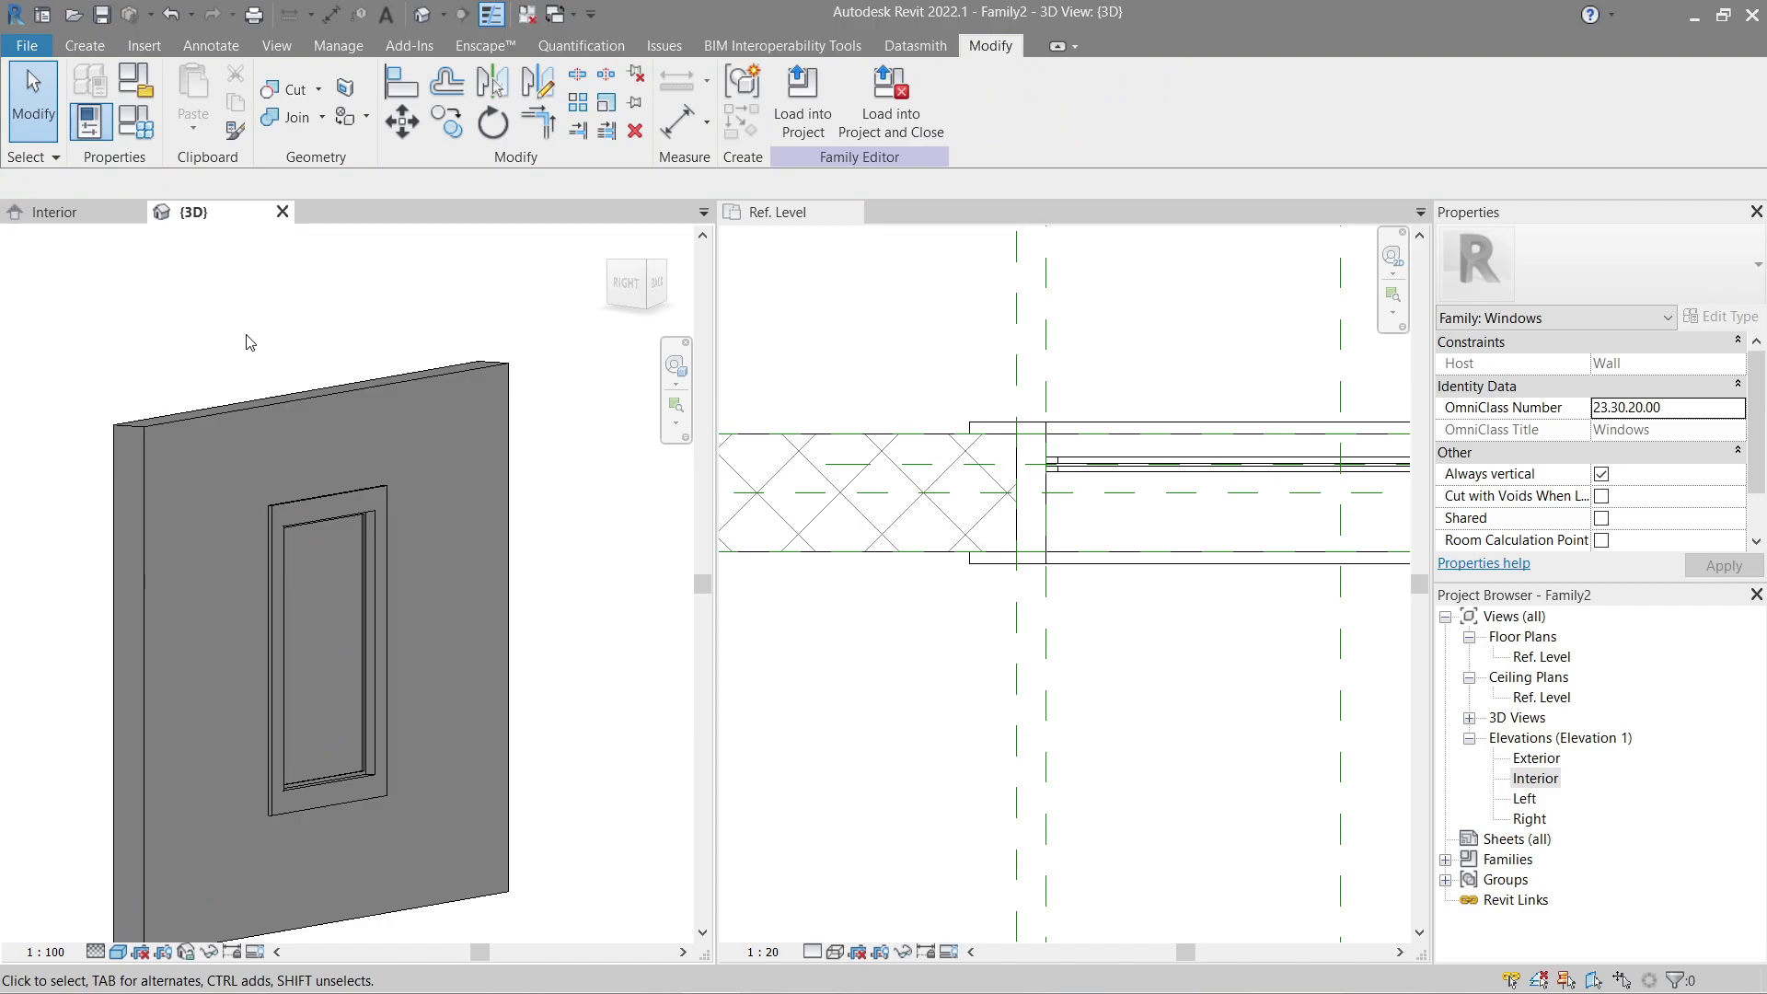
Step: Assign the project material Glass to the glass panel extrusion
{"action": "left_click", "coordinate": [324, 560]}
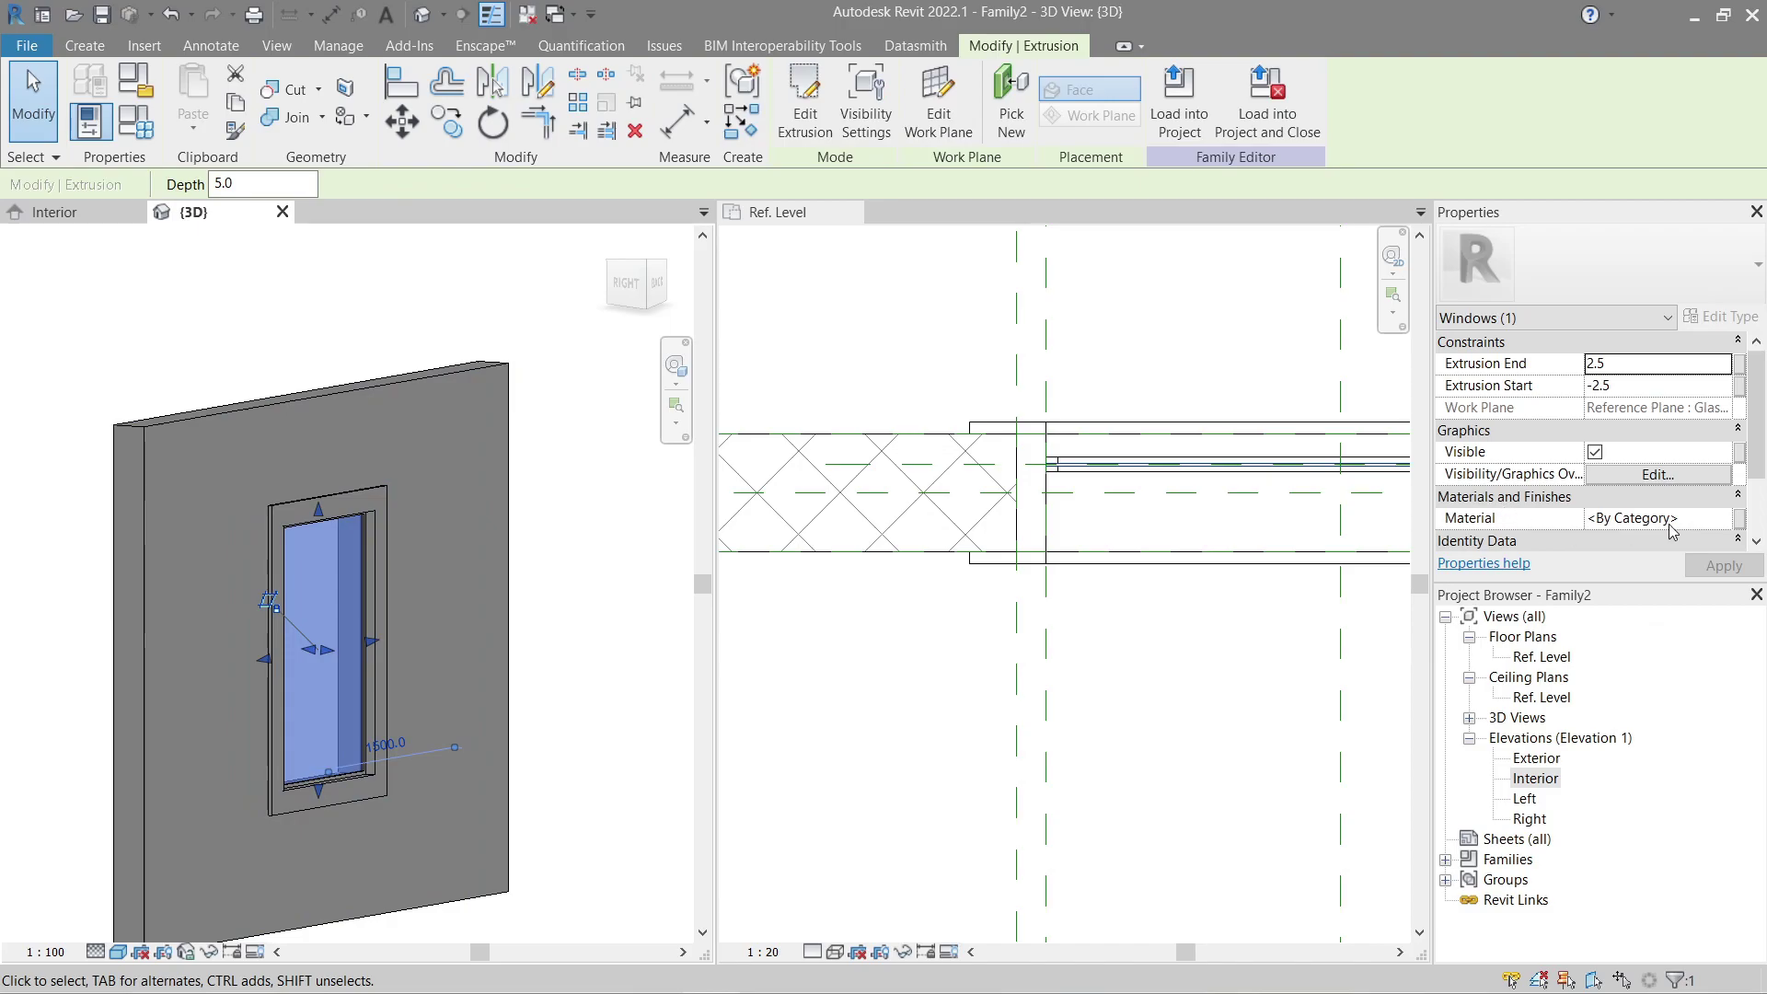
{"action": "left_click", "coordinate": [1727, 521]}
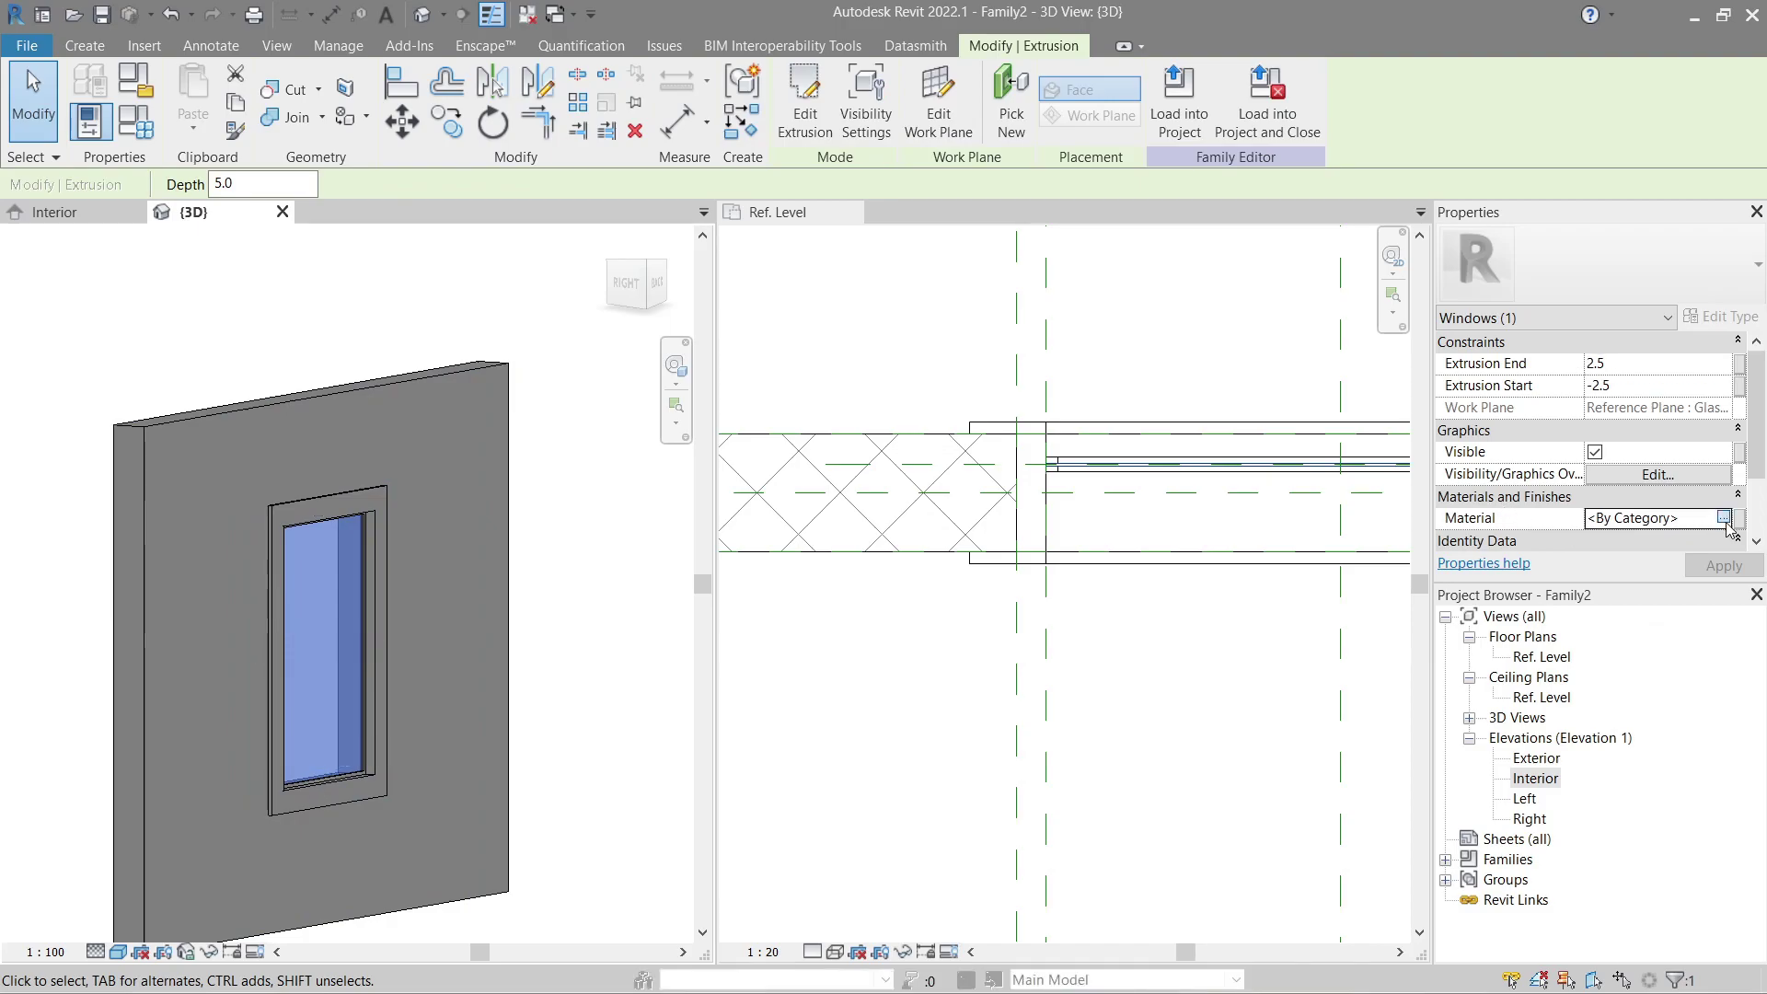
{"action": "left_click", "coordinate": [1724, 518]}
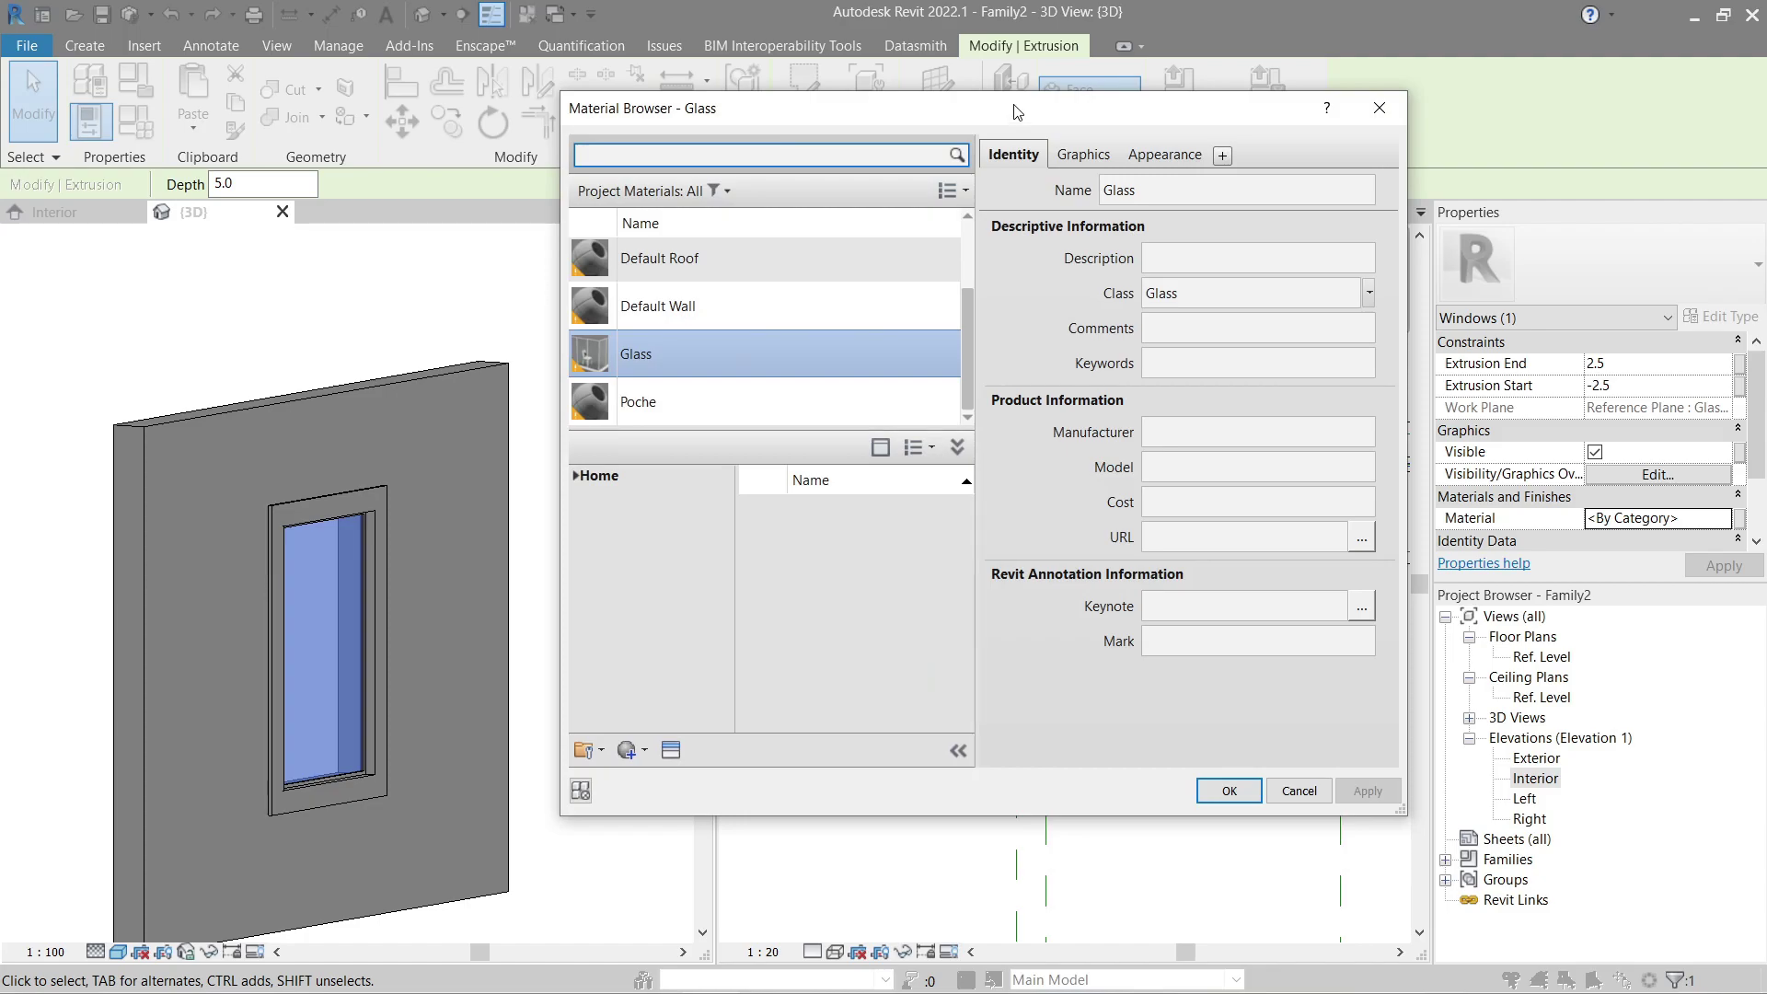
{"action": "left_click_drag", "start_coordinate": [1015, 110], "coordinate": [979, 129]}
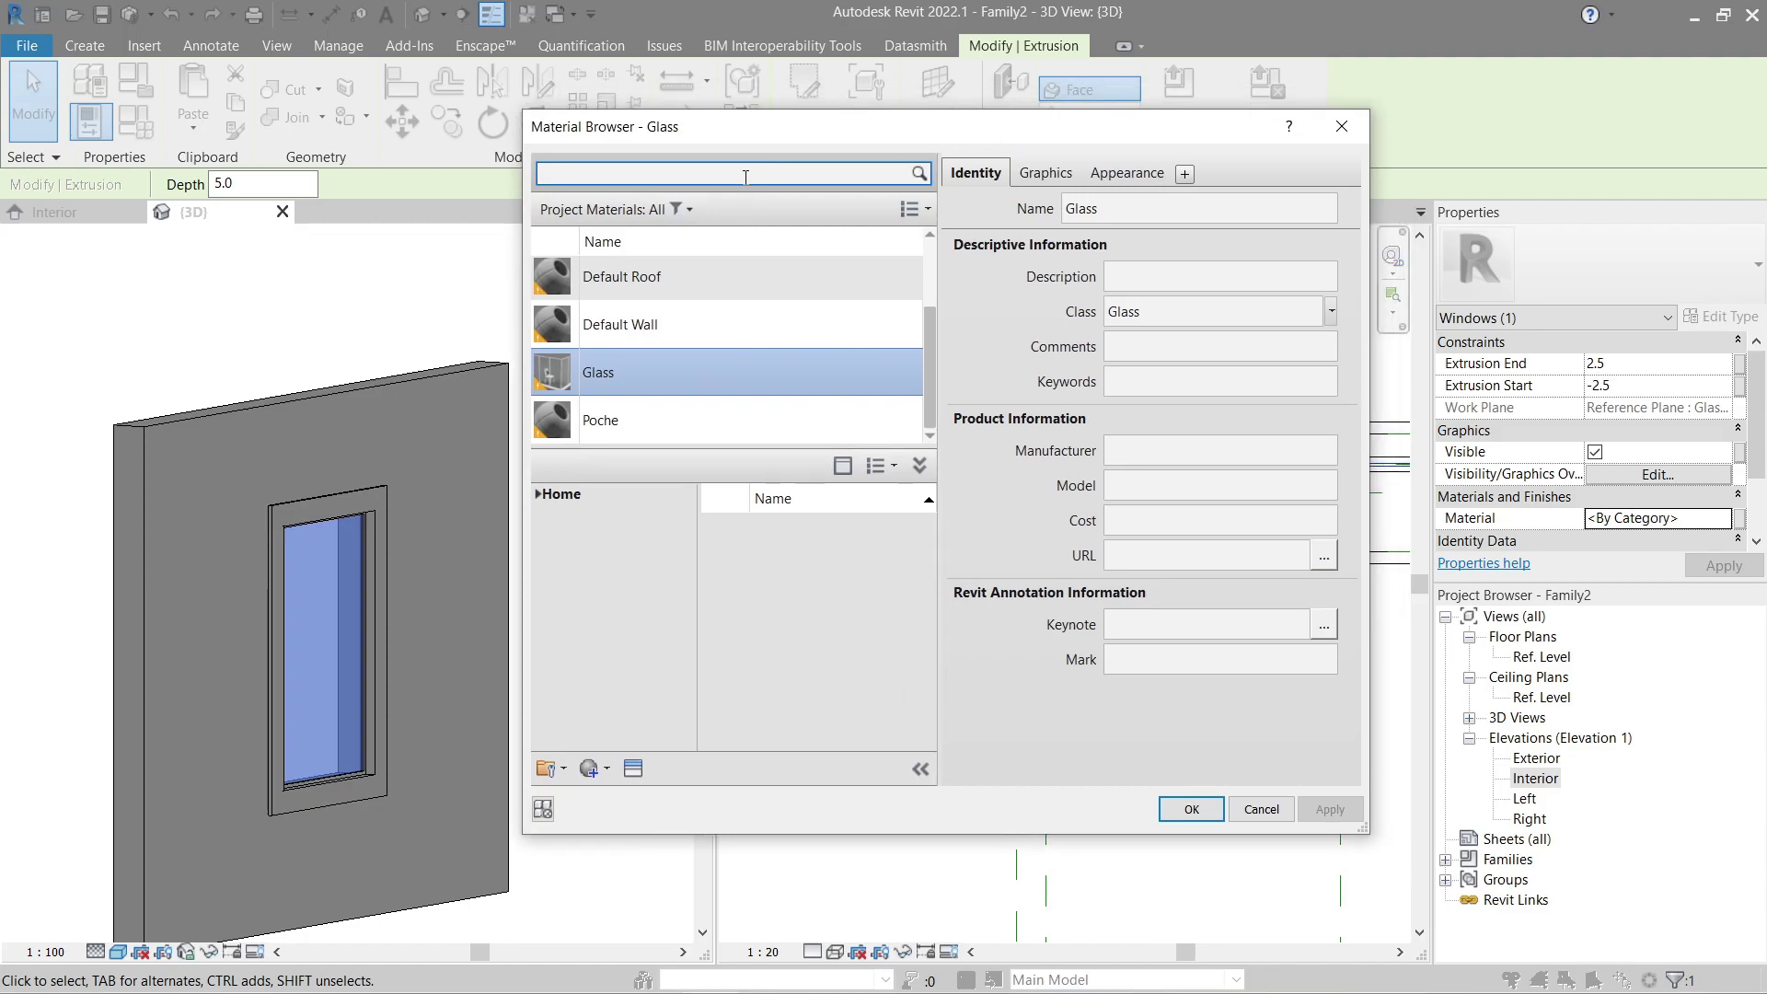
{"action": "key", "text": "Return"}
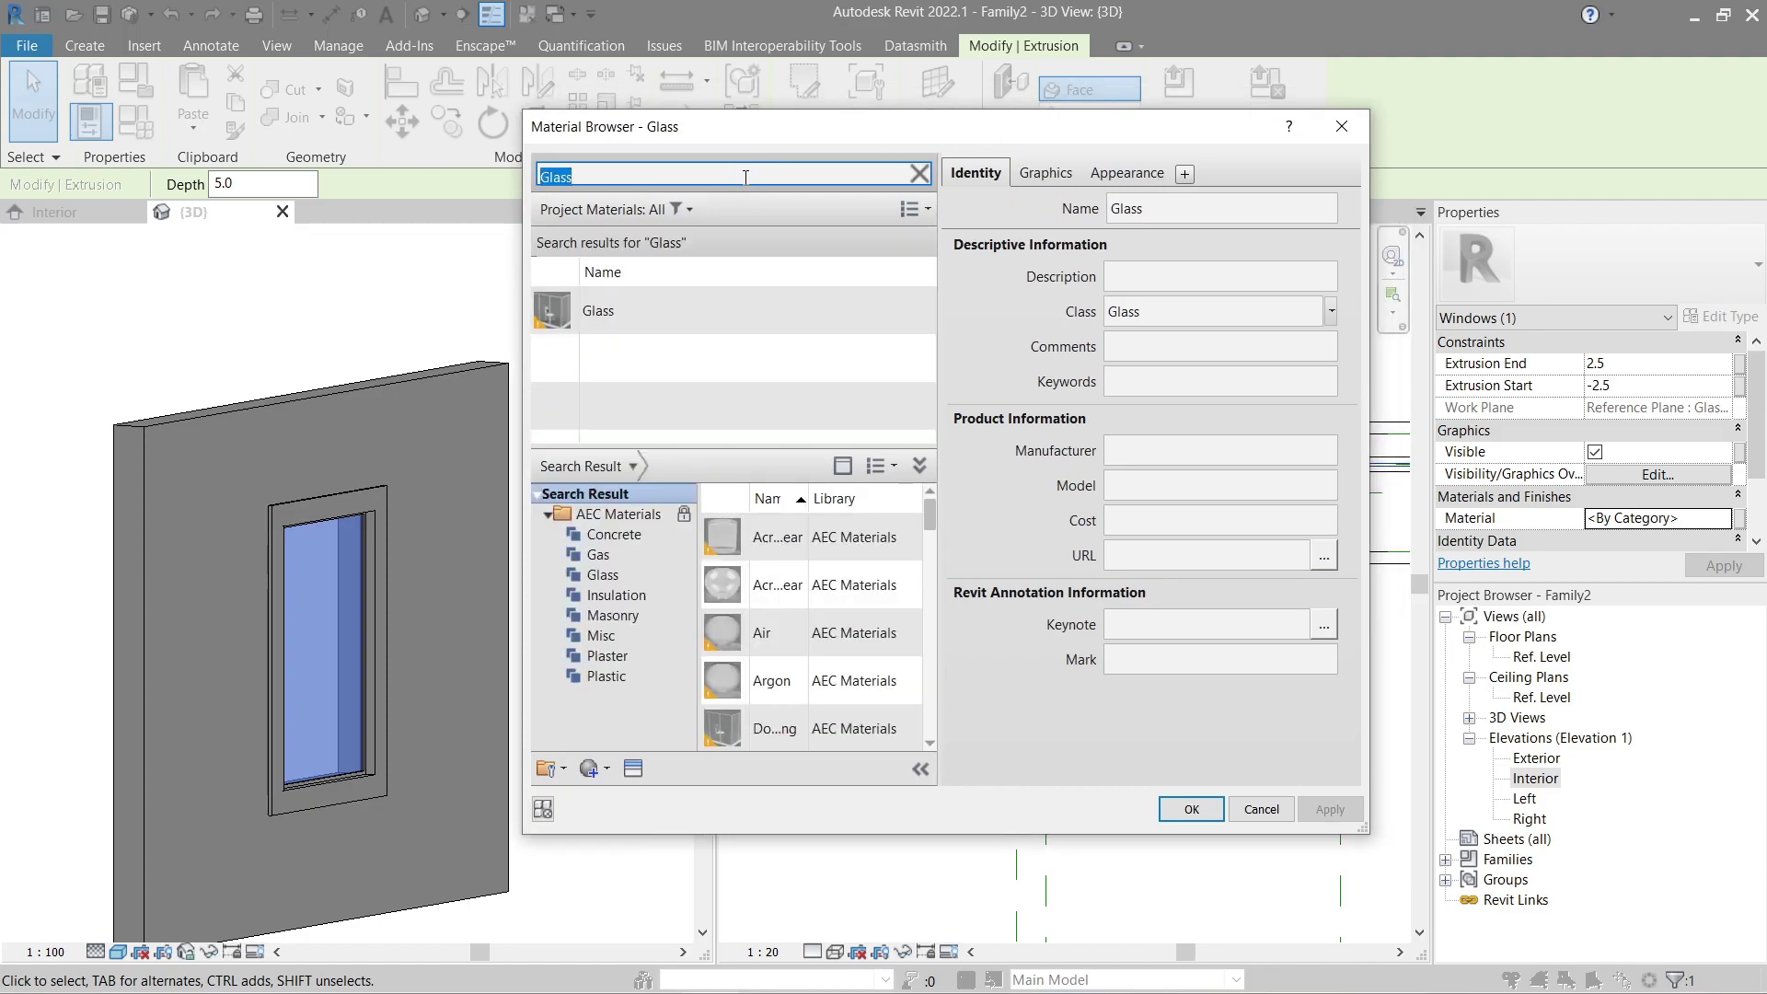
{"action": "left_click", "coordinate": [693, 304]}
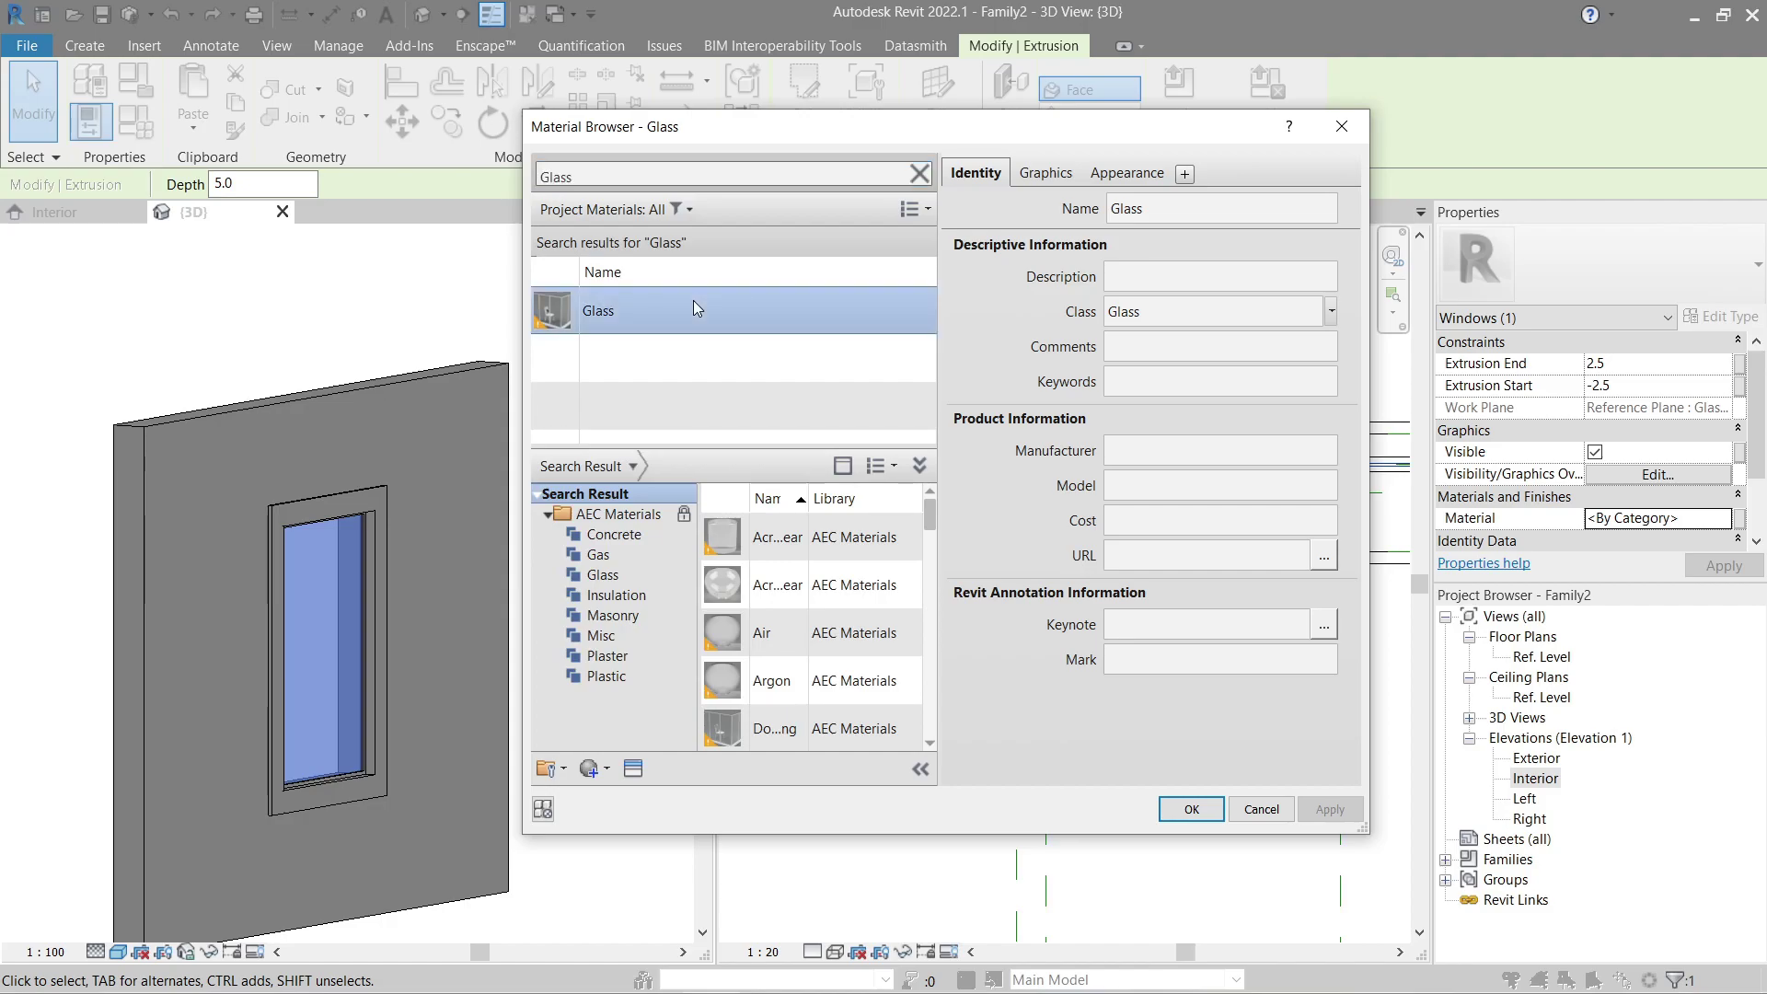
{"action": "left_click", "coordinate": [1192, 809]}
{"action": "left_click", "coordinate": [572, 559]}
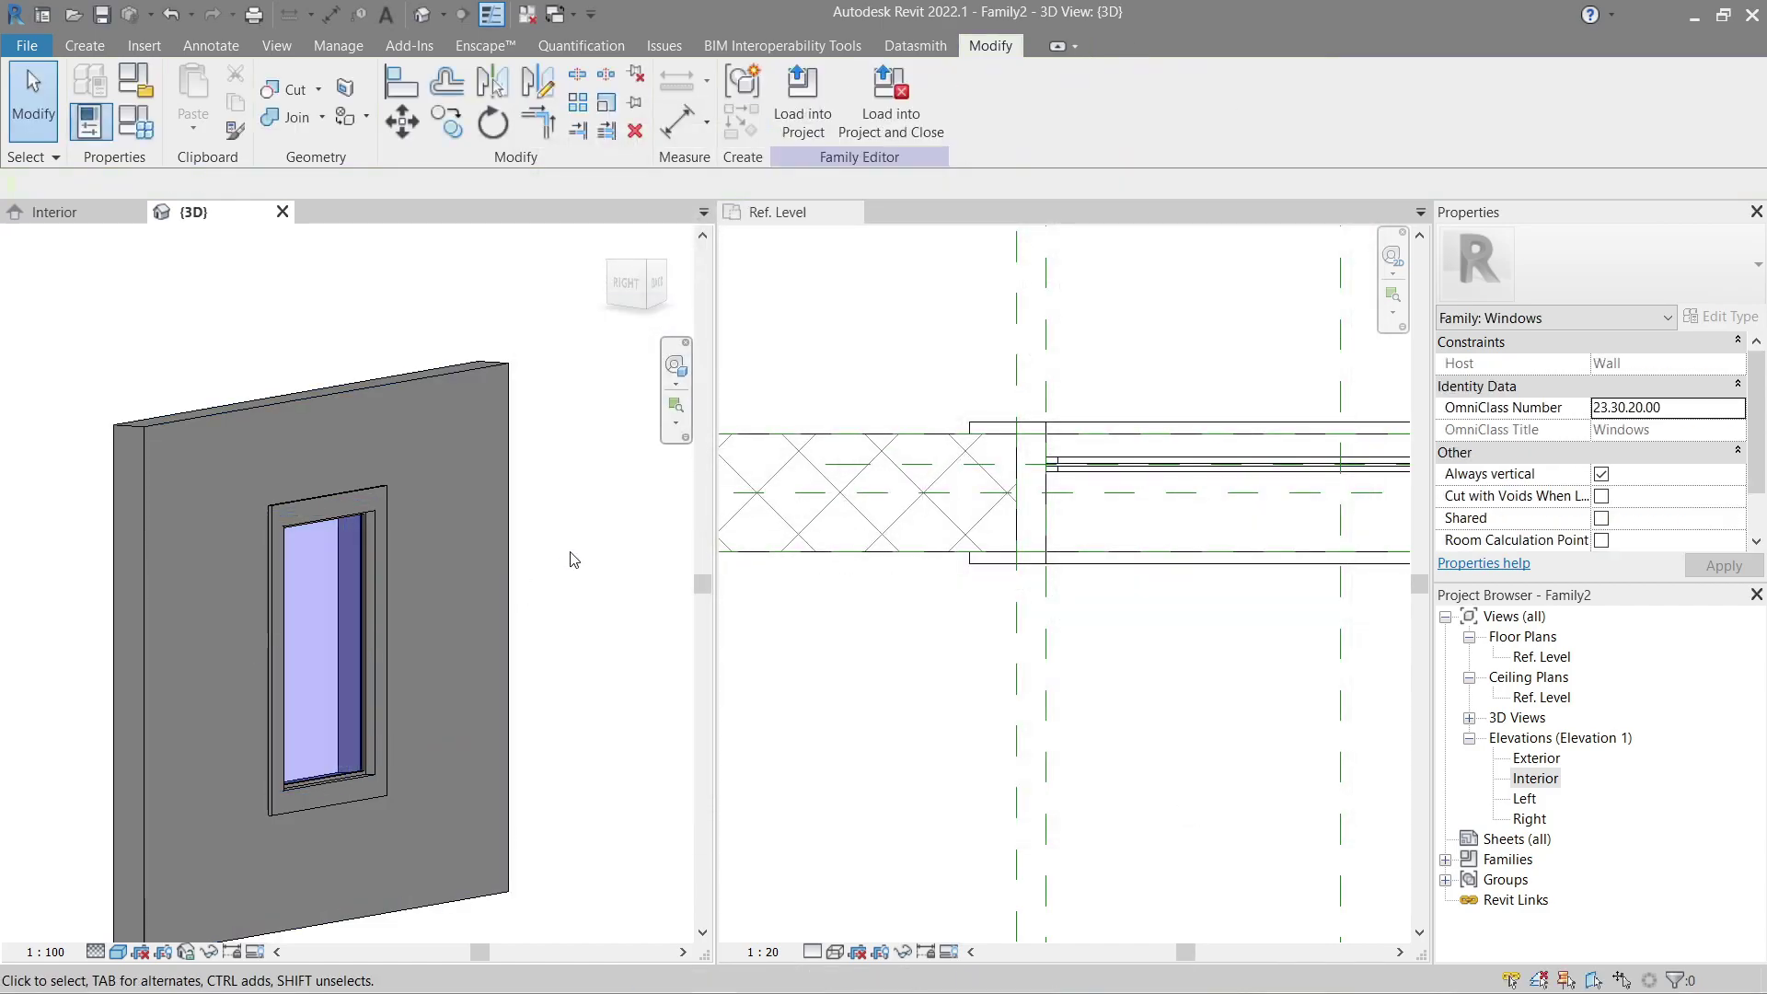
Step: Set the 3D view's visual style to Realistic and inspect the glazed window from different angles
{"action": "mouse_move", "coordinate": [573, 559]}
{"action": "middle_mouse_down", "text": "shift"}
{"action": "mouse_move", "coordinate": [553, 571]}
{"action": "mouse_move", "coordinate": [433, 406]}
{"action": "mouse_move", "coordinate": [567, 604]}
{"action": "mouse_move", "coordinate": [572, 552]}
{"action": "middle_mouse_up", "text": "shift"}
{"action": "left_click", "coordinate": [119, 952]}
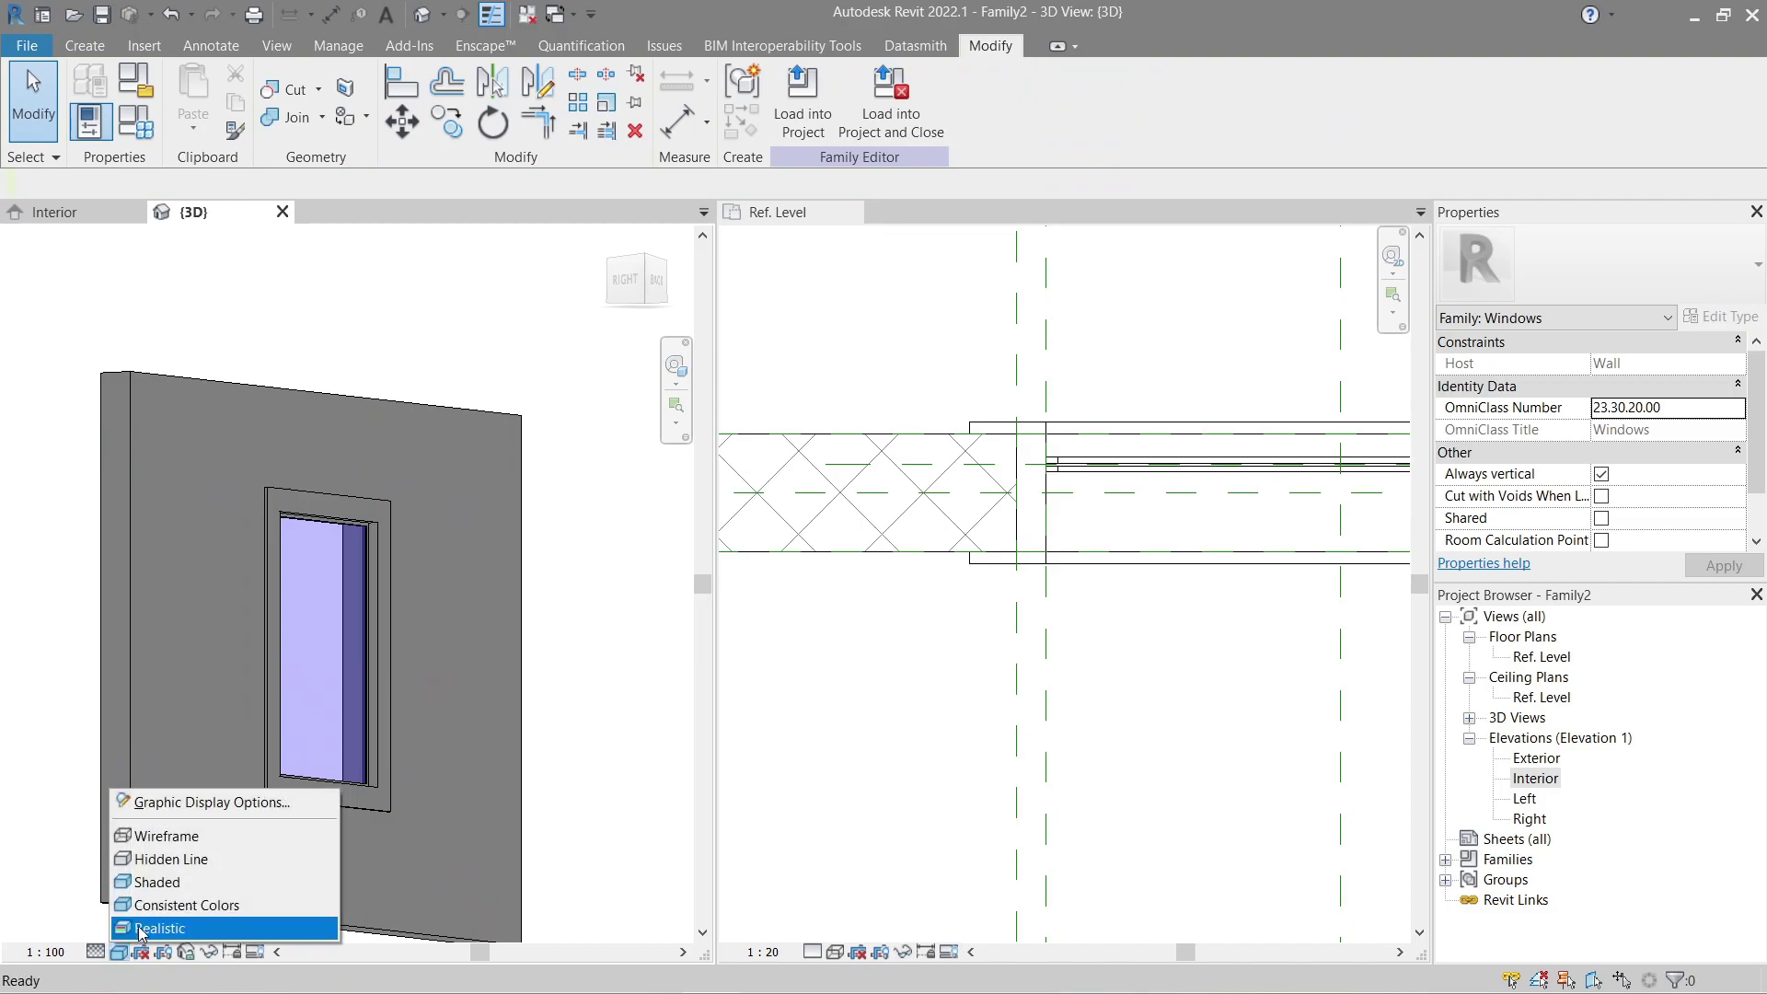
{"action": "left_click", "coordinate": [140, 928]}
{"action": "middle_click_drag", "start_coordinate": [494, 713], "coordinate": [536, 789], "text": "shift"}
{"action": "scroll", "coordinate": [576, 769], "scroll_direction": "up", "scroll_amount": 2}
{"action": "scroll", "coordinate": [127, 817], "scroll_direction": "down", "scroll_amount": 3}
{"action": "scroll", "coordinate": [417, 763], "scroll_direction": "up", "scroll_amount": 1}
{"action": "middle_click_drag", "start_coordinate": [418, 763], "coordinate": [598, 738]}
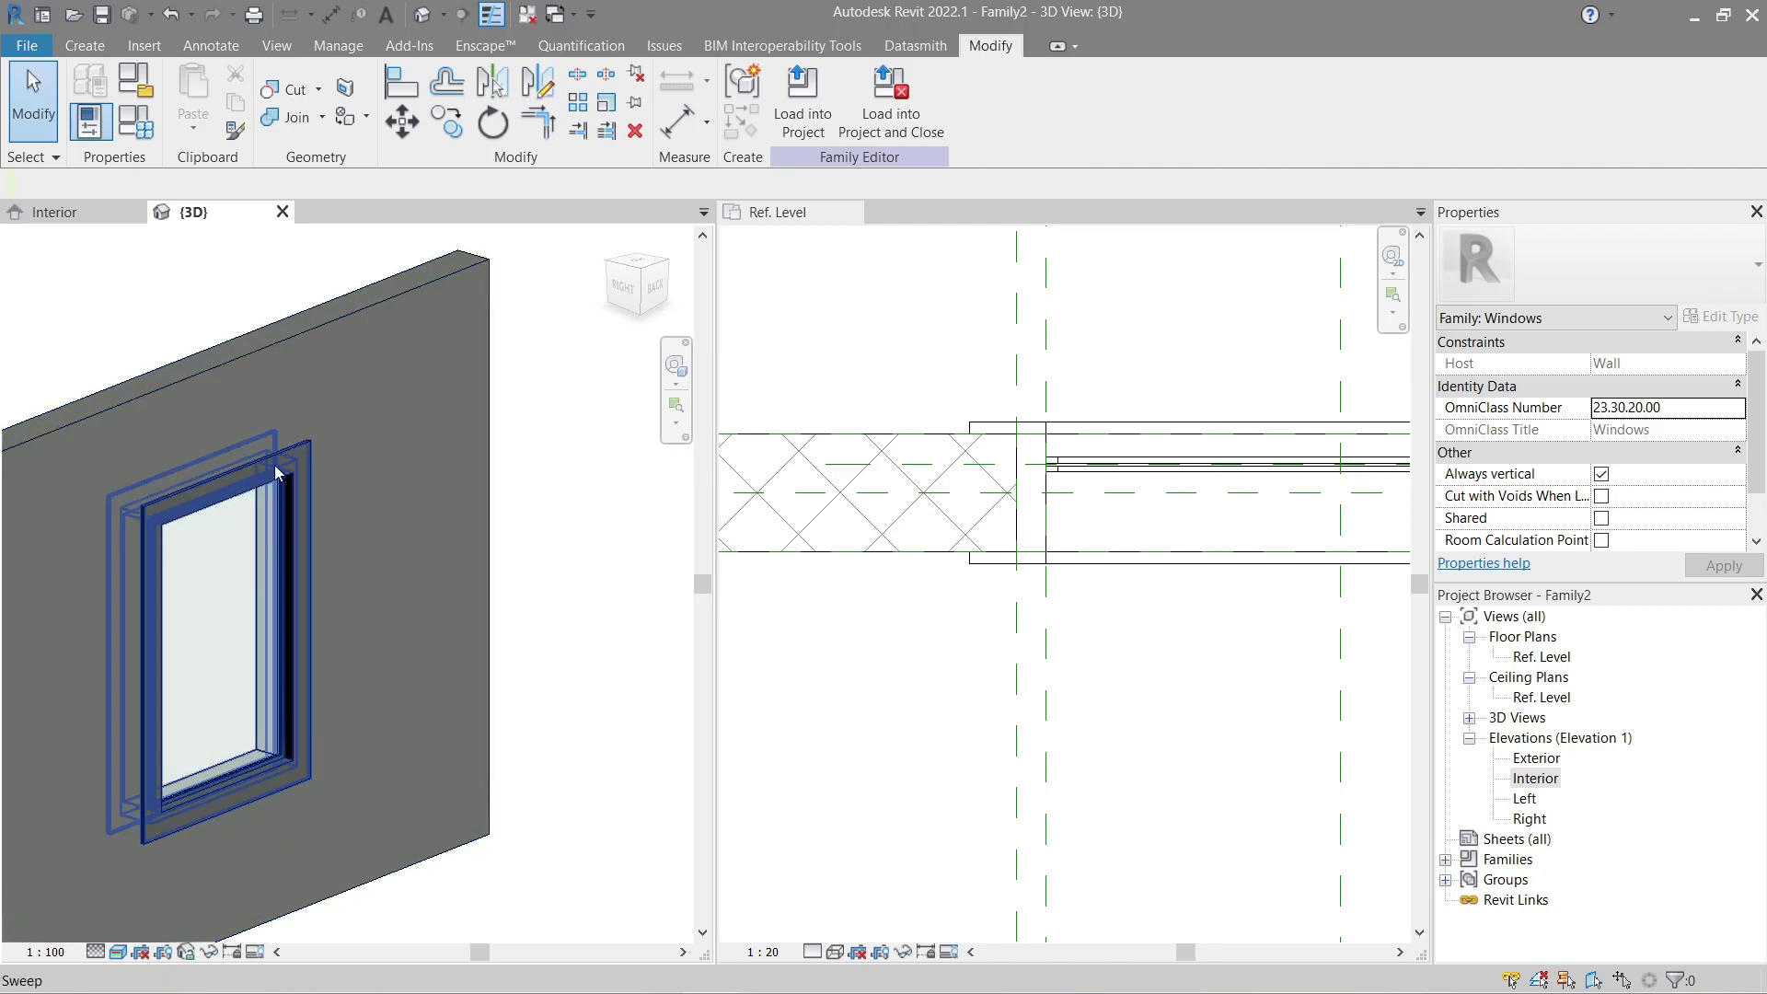
Step: Associate the frame sweep's material with a new type family parameter named Material, grouped under Materials and Finishes
{"action": "left_click", "coordinate": [305, 515]}
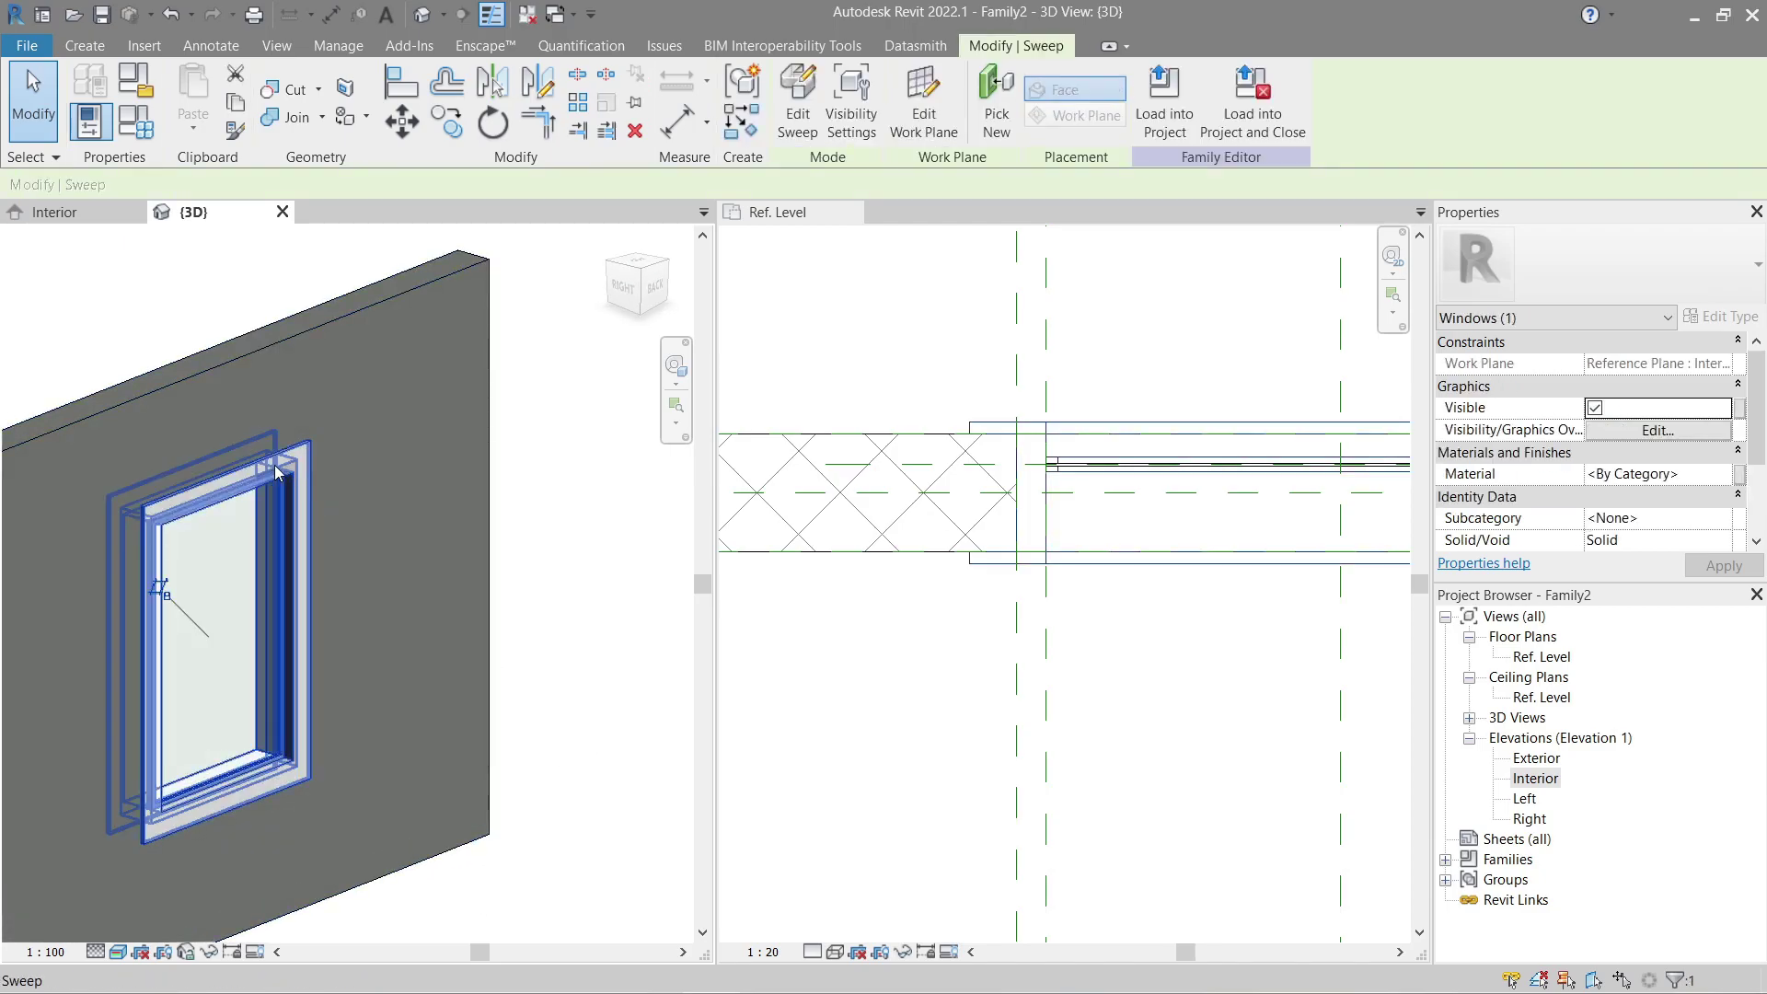
{"action": "left_click", "coordinate": [1742, 476]}
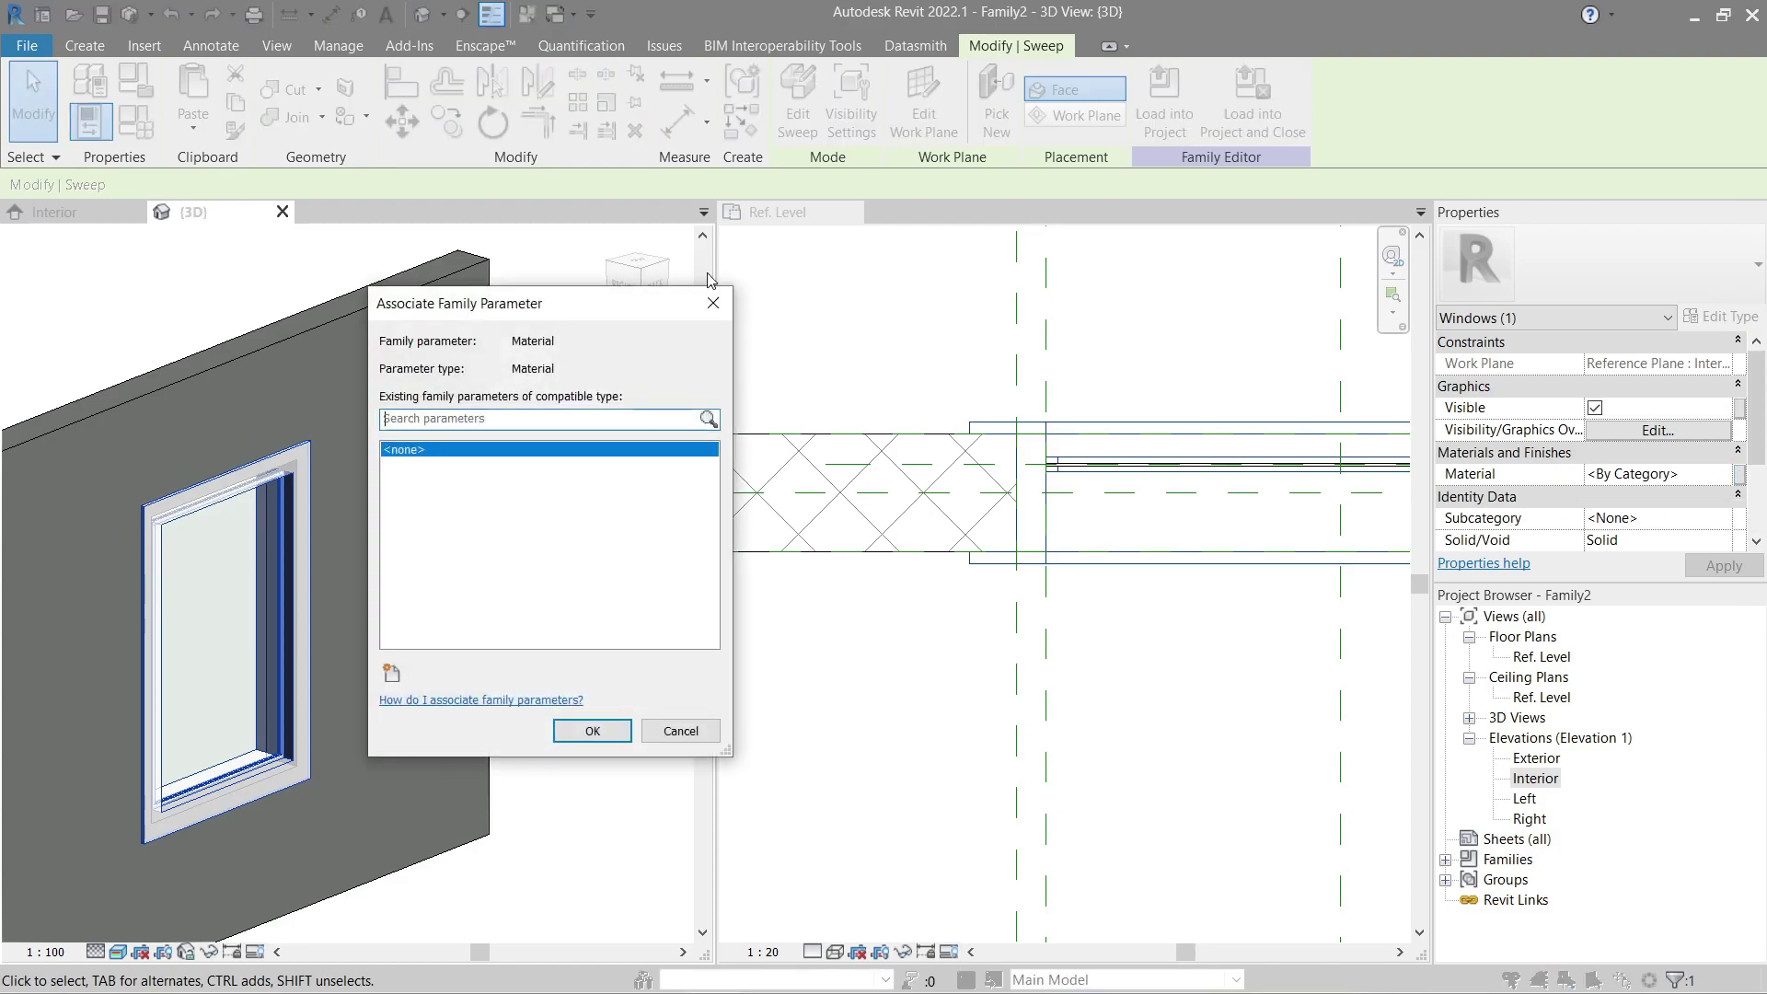
{"action": "left_click_drag", "start_coordinate": [692, 296], "coordinate": [707, 296]}
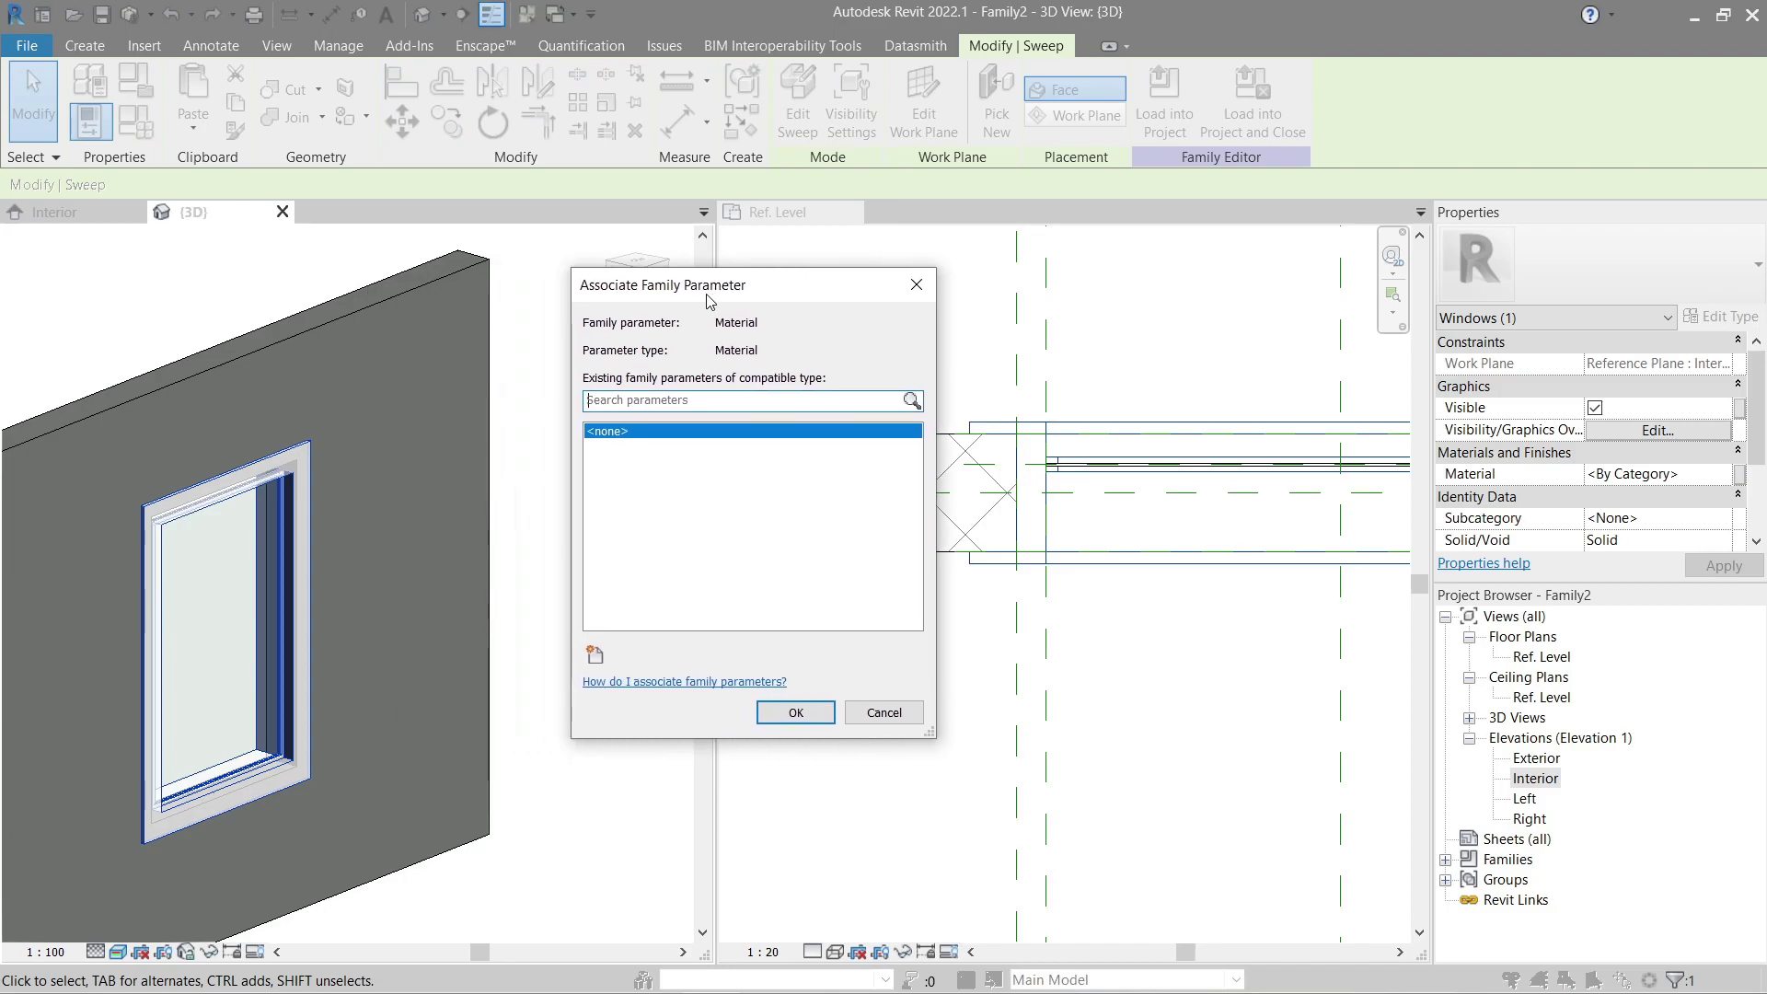
{"action": "left_click", "coordinate": [595, 654]}
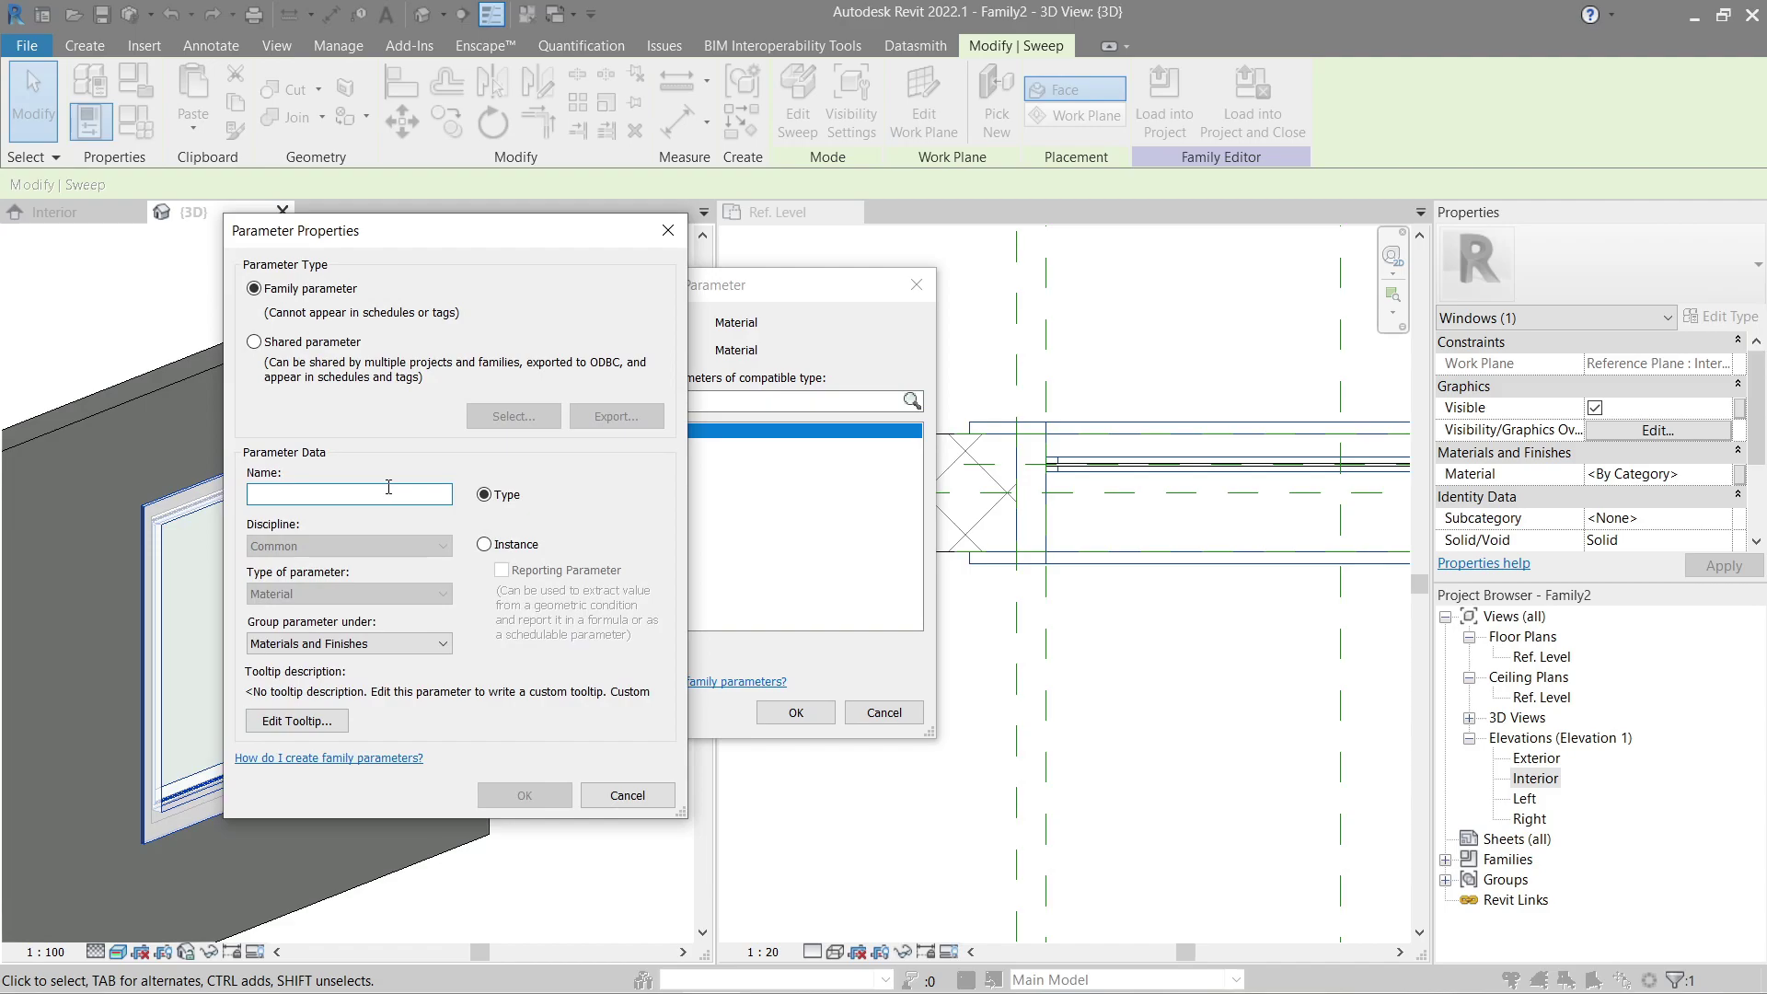
{"action": "type", "text": "Material"}
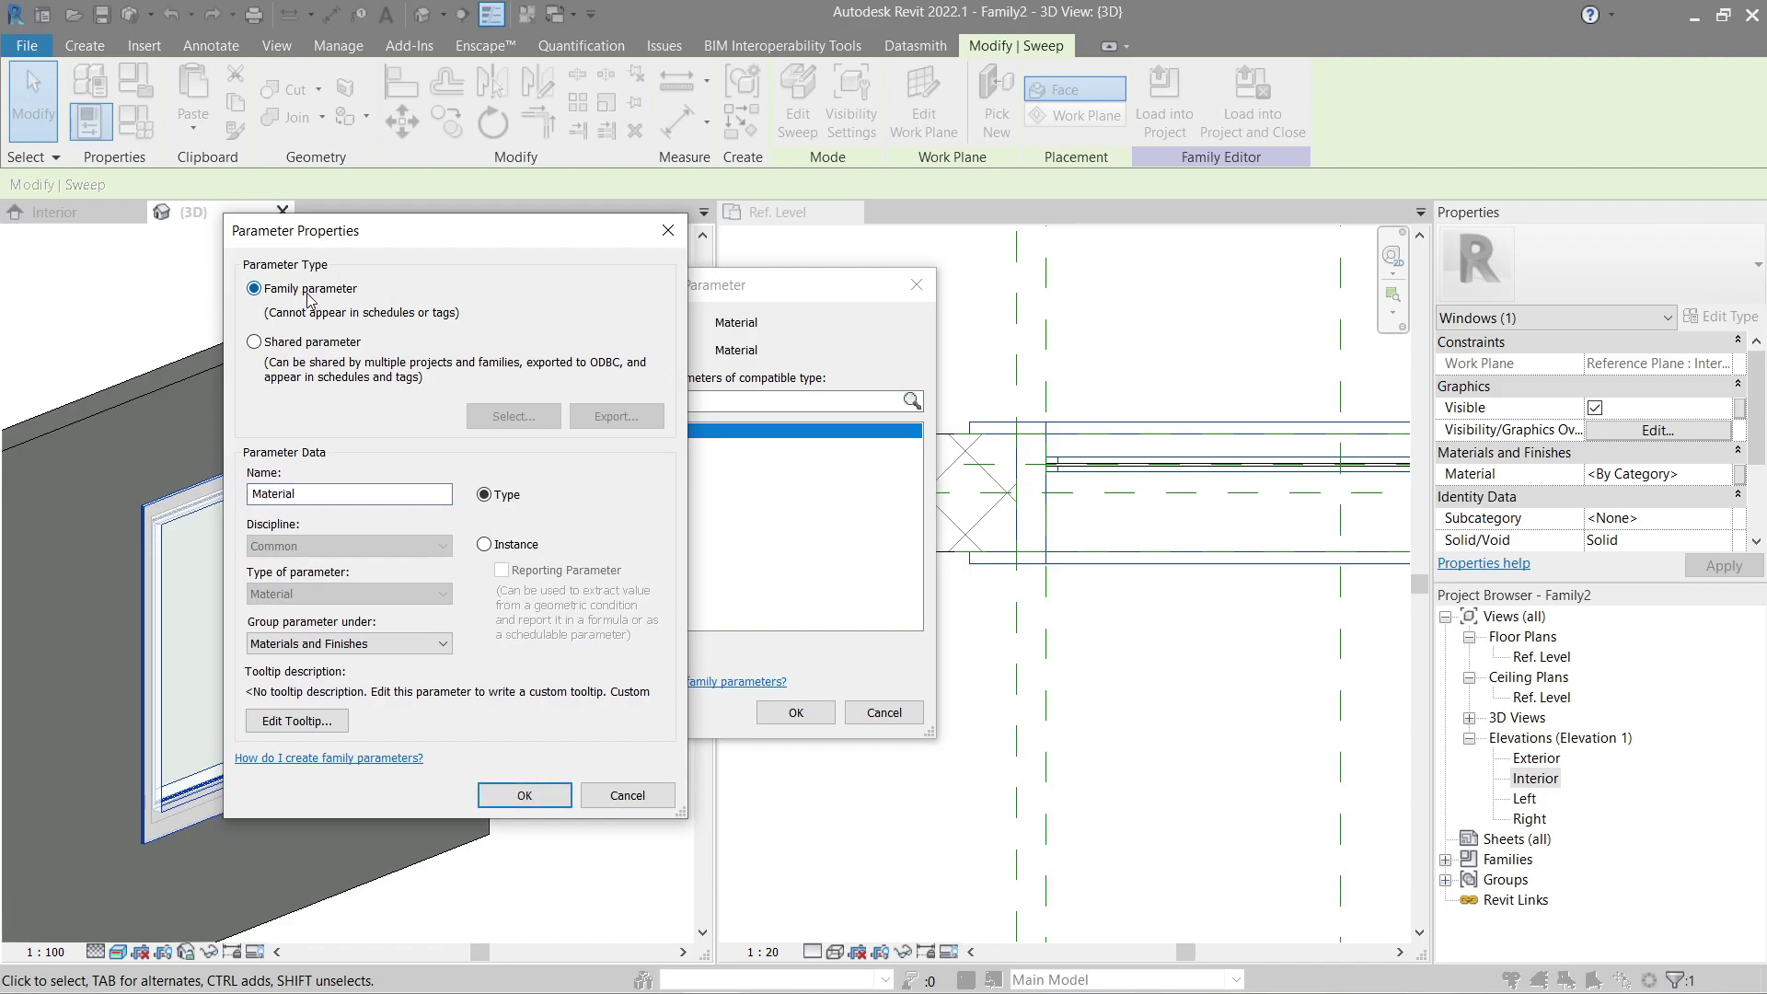
{"action": "left_click", "coordinate": [522, 497]}
{"action": "left_click", "coordinate": [410, 644]}
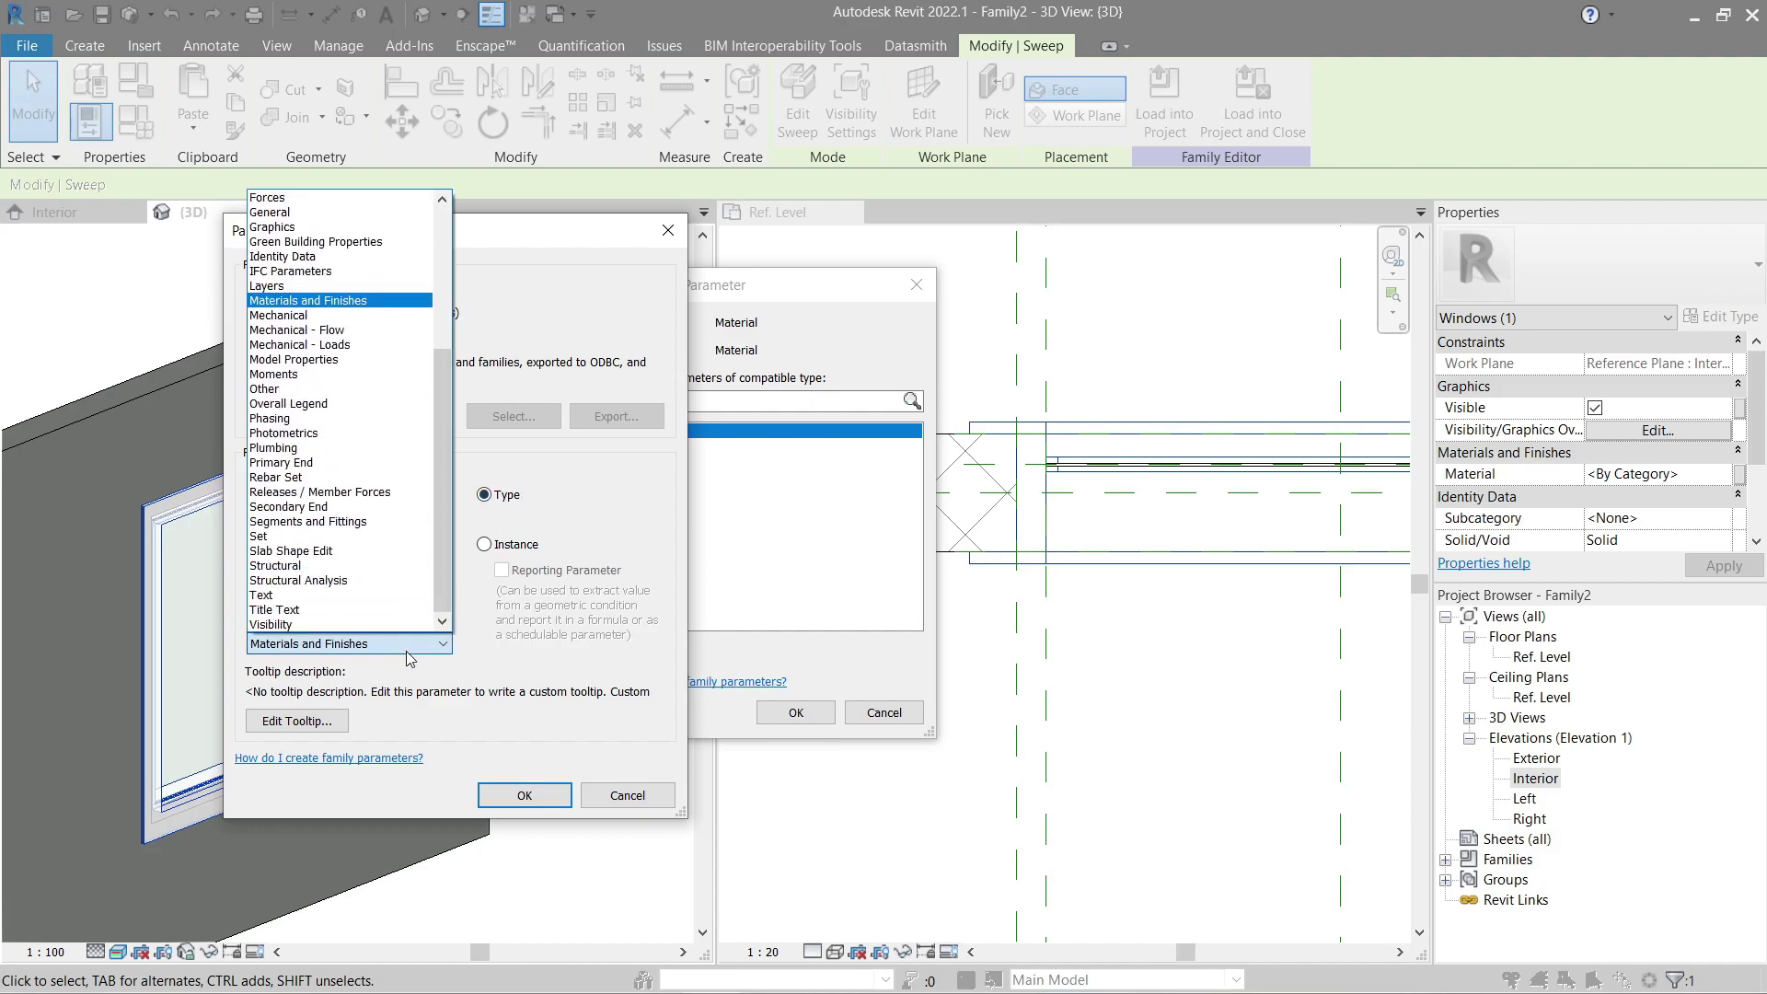
{"action": "left_click", "coordinate": [324, 301]}
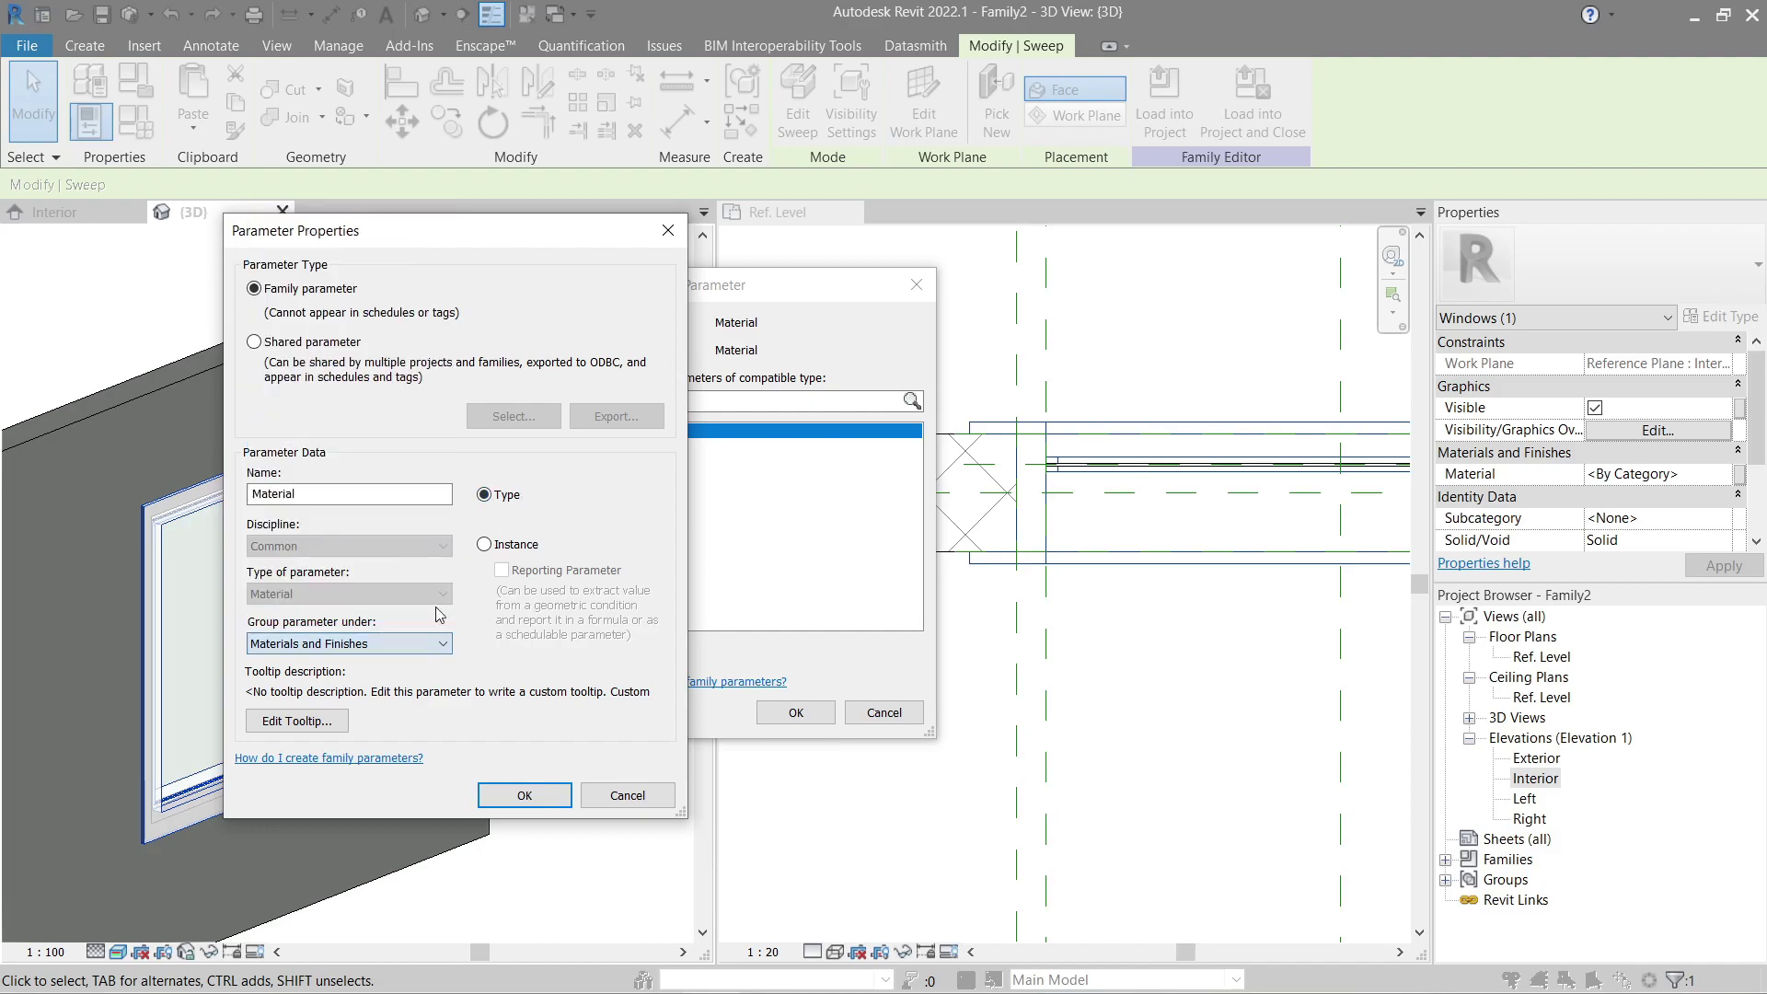
{"action": "left_click", "coordinate": [523, 795]}
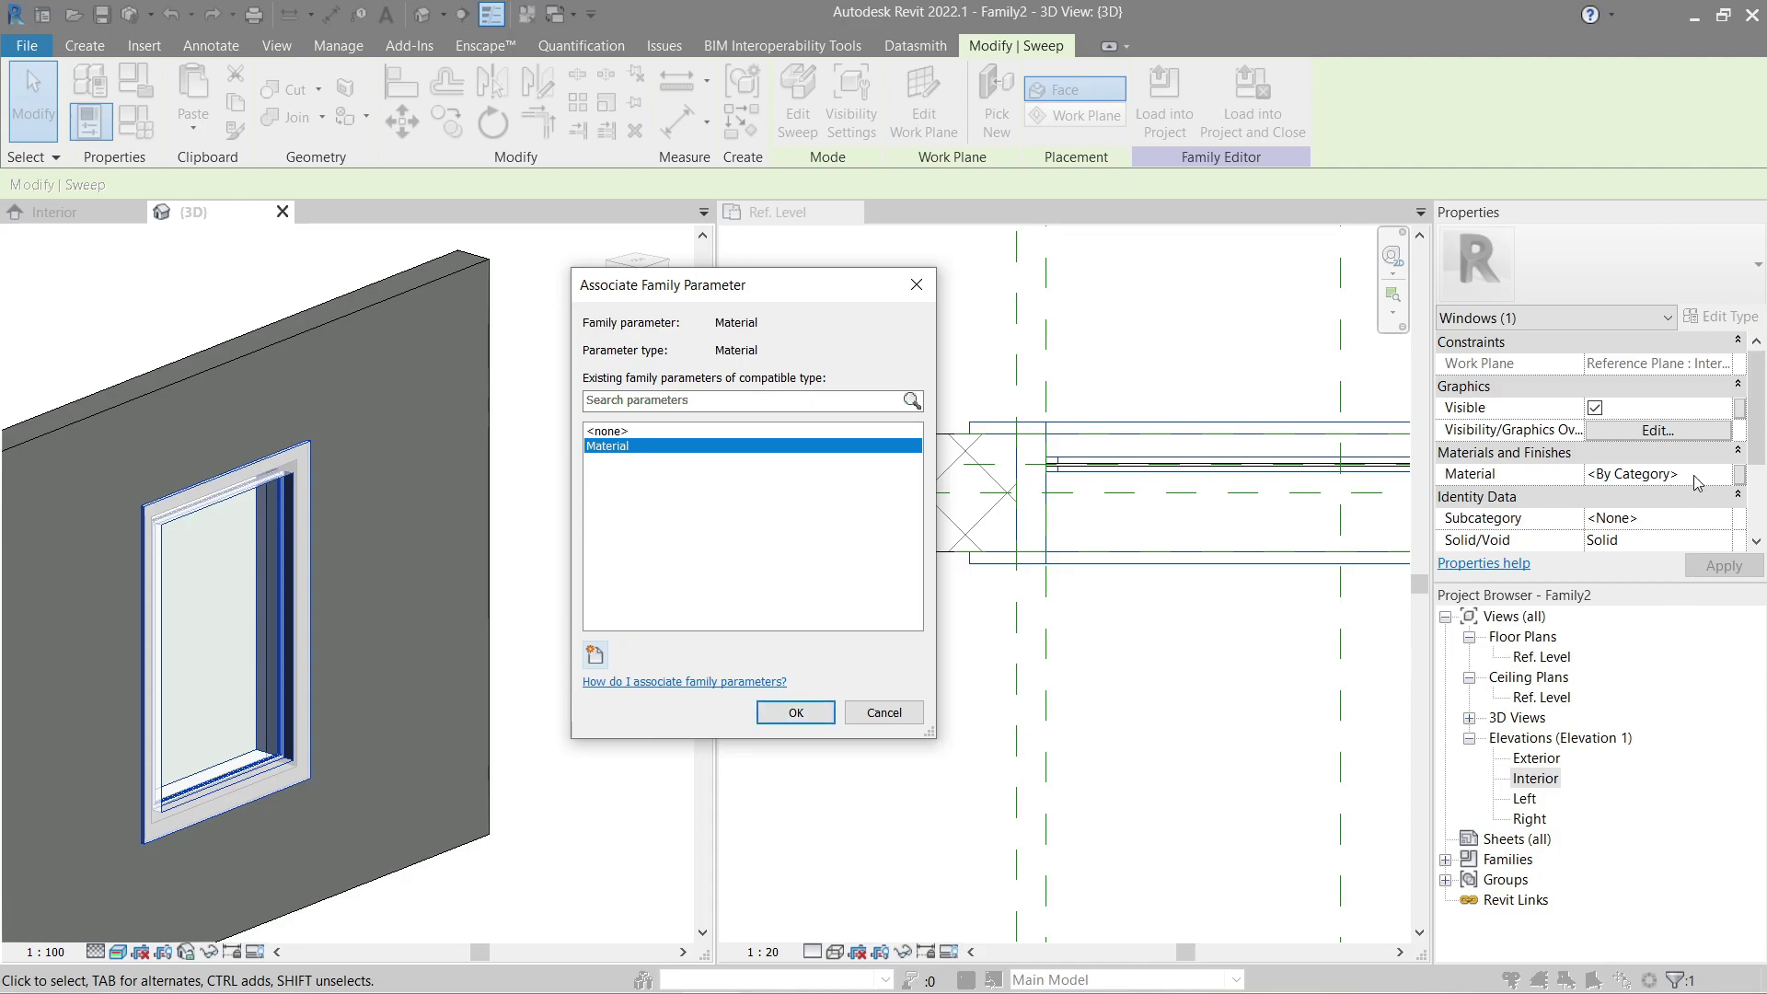
{"action": "left_click", "coordinate": [799, 713]}
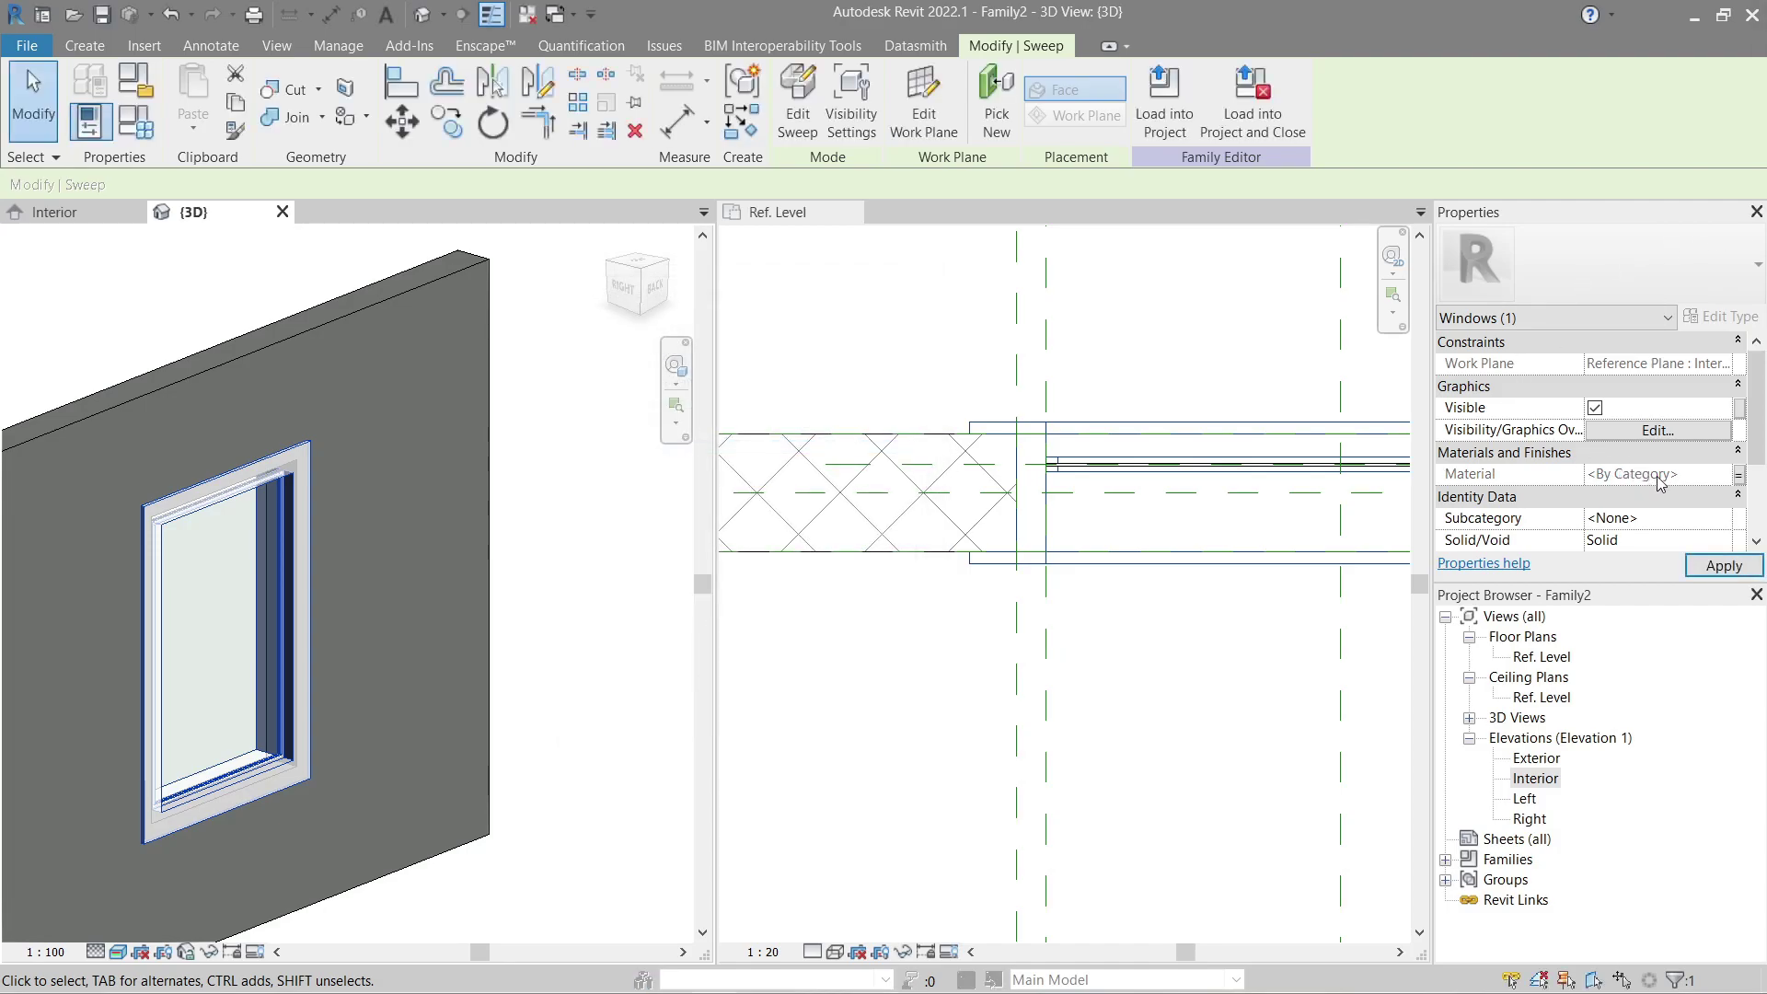
Step: Open the family types' Material parameter value for editing and search the material library for Wood
{"action": "left_click", "coordinate": [580, 465]}
{"action": "scroll", "coordinate": [580, 465], "scroll_direction": "down", "scroll_amount": 1}
{"action": "scroll", "coordinate": [554, 550], "scroll_direction": "up", "scroll_amount": 1}
{"action": "middle_click_drag", "start_coordinate": [554, 550], "coordinate": [296, 572], "text": "shift"}
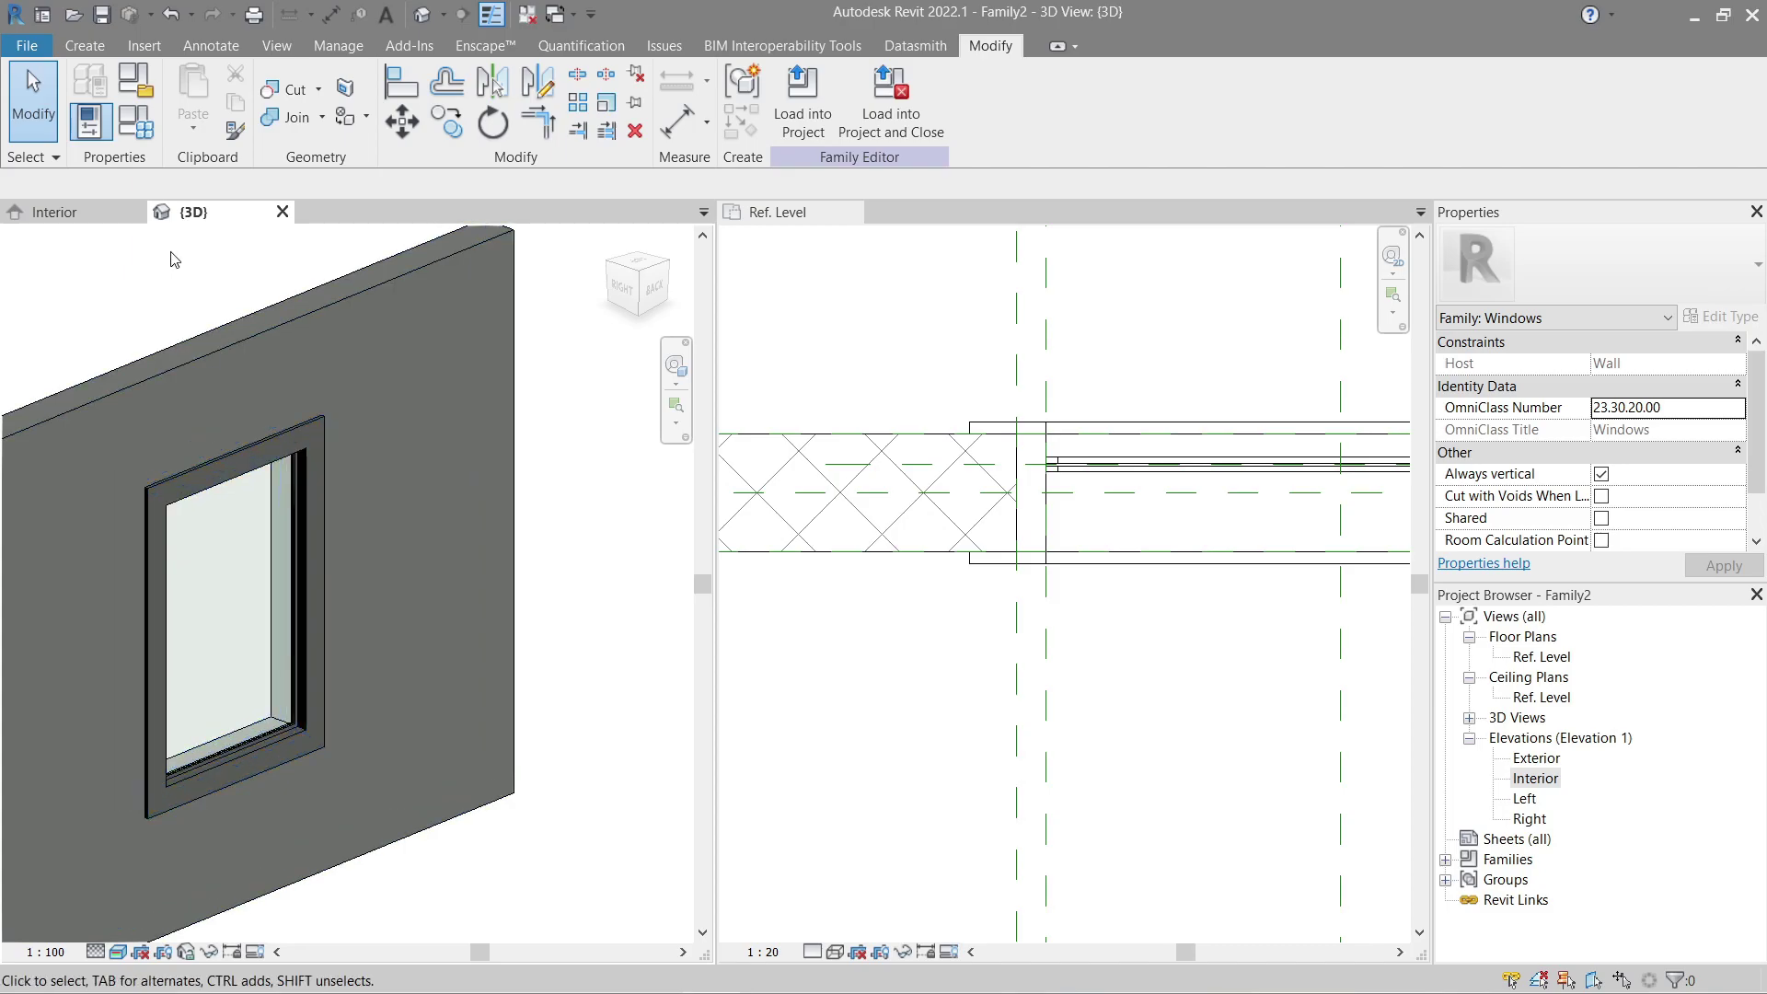
{"action": "left_click", "coordinate": [135, 121]}
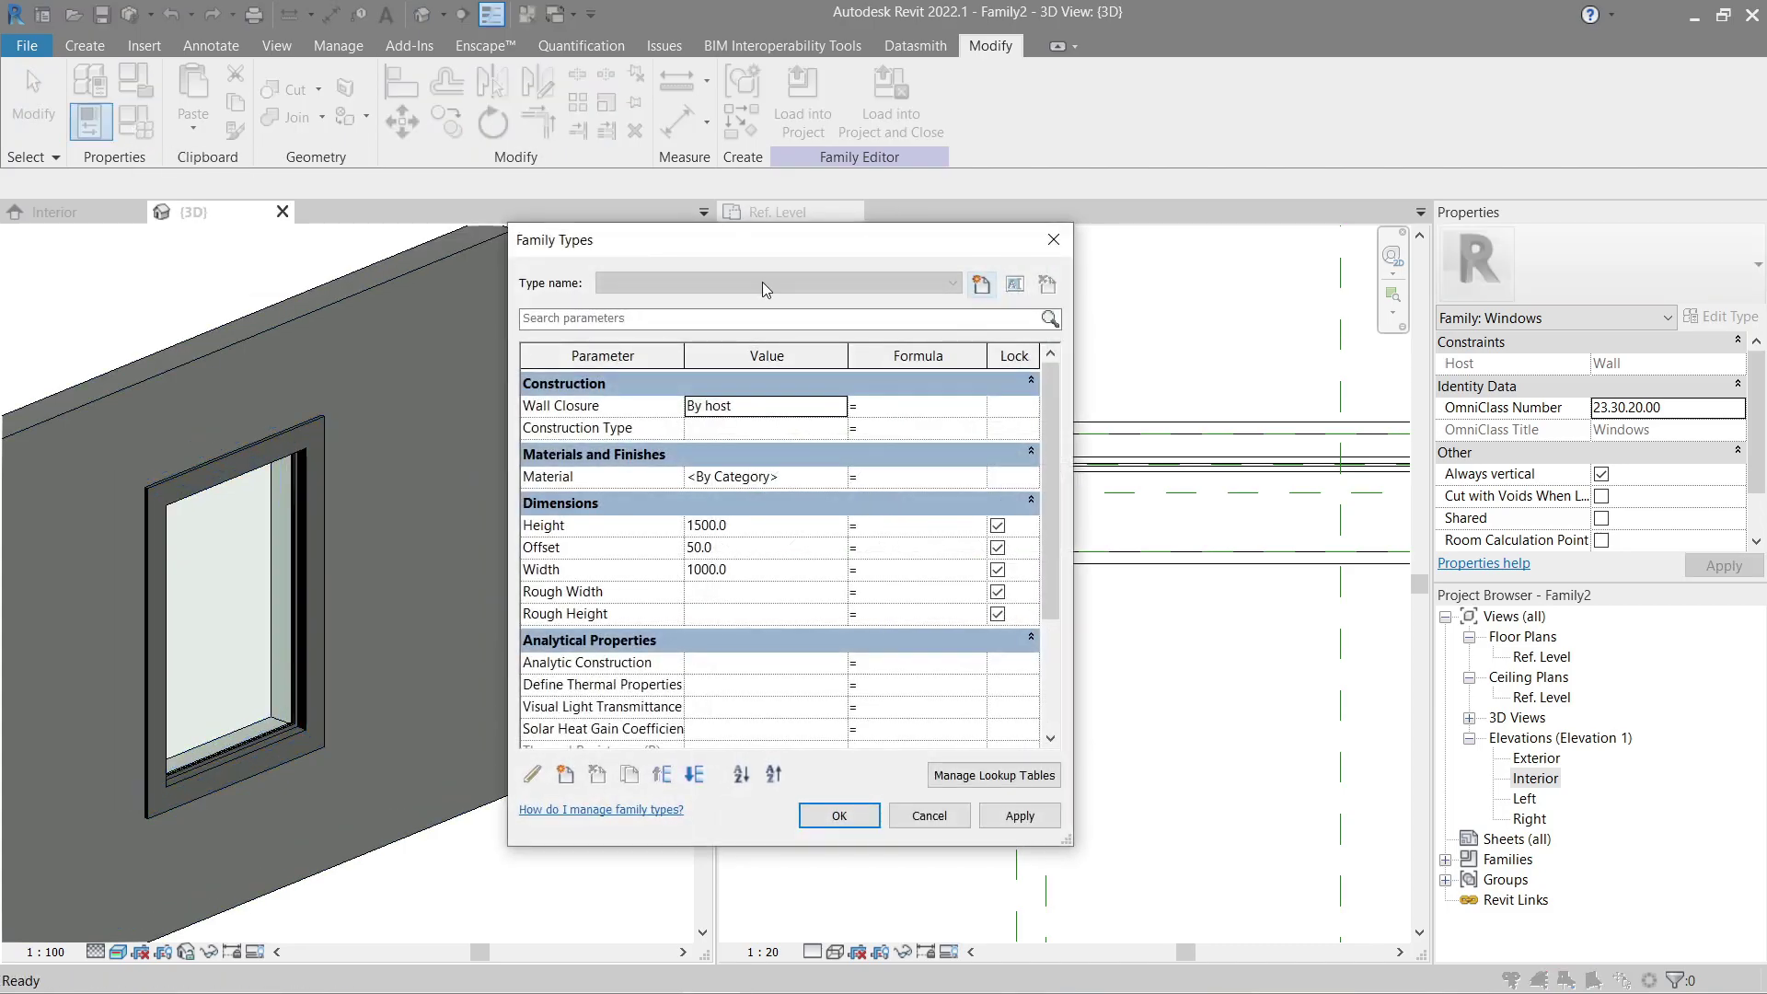
{"action": "left_click_drag", "start_coordinate": [783, 252], "coordinate": [928, 245]}
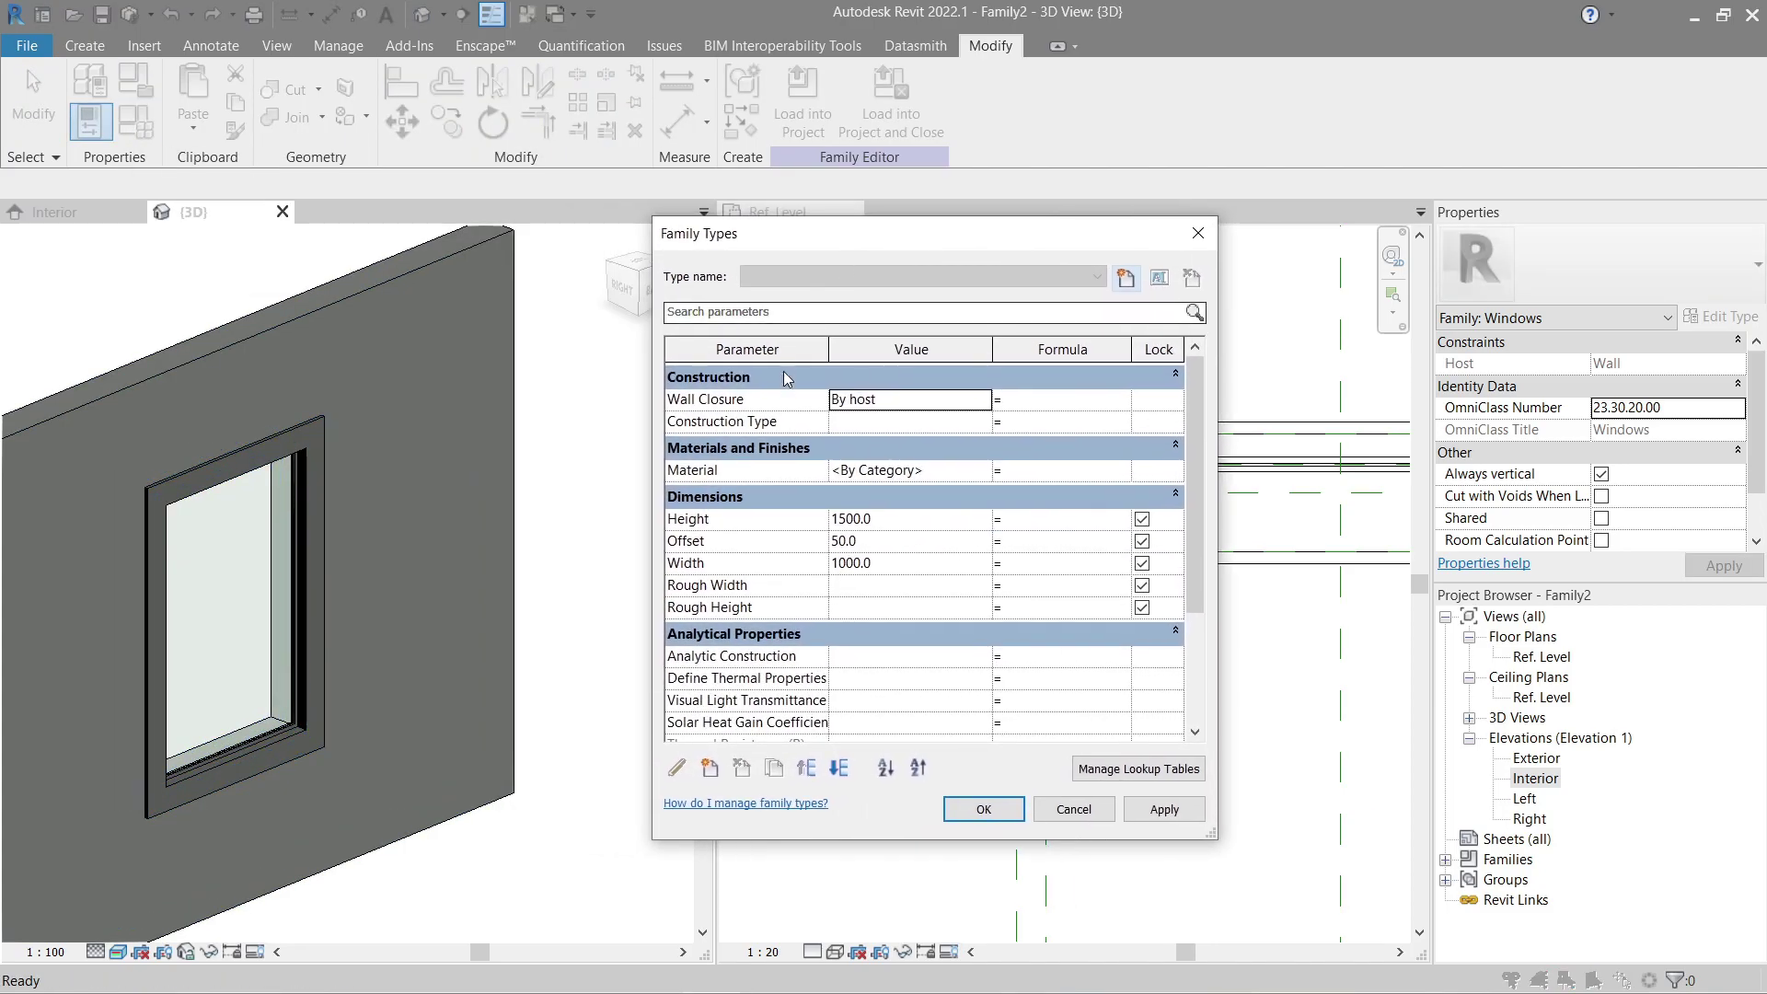
{"action": "left_click", "coordinate": [979, 475]}
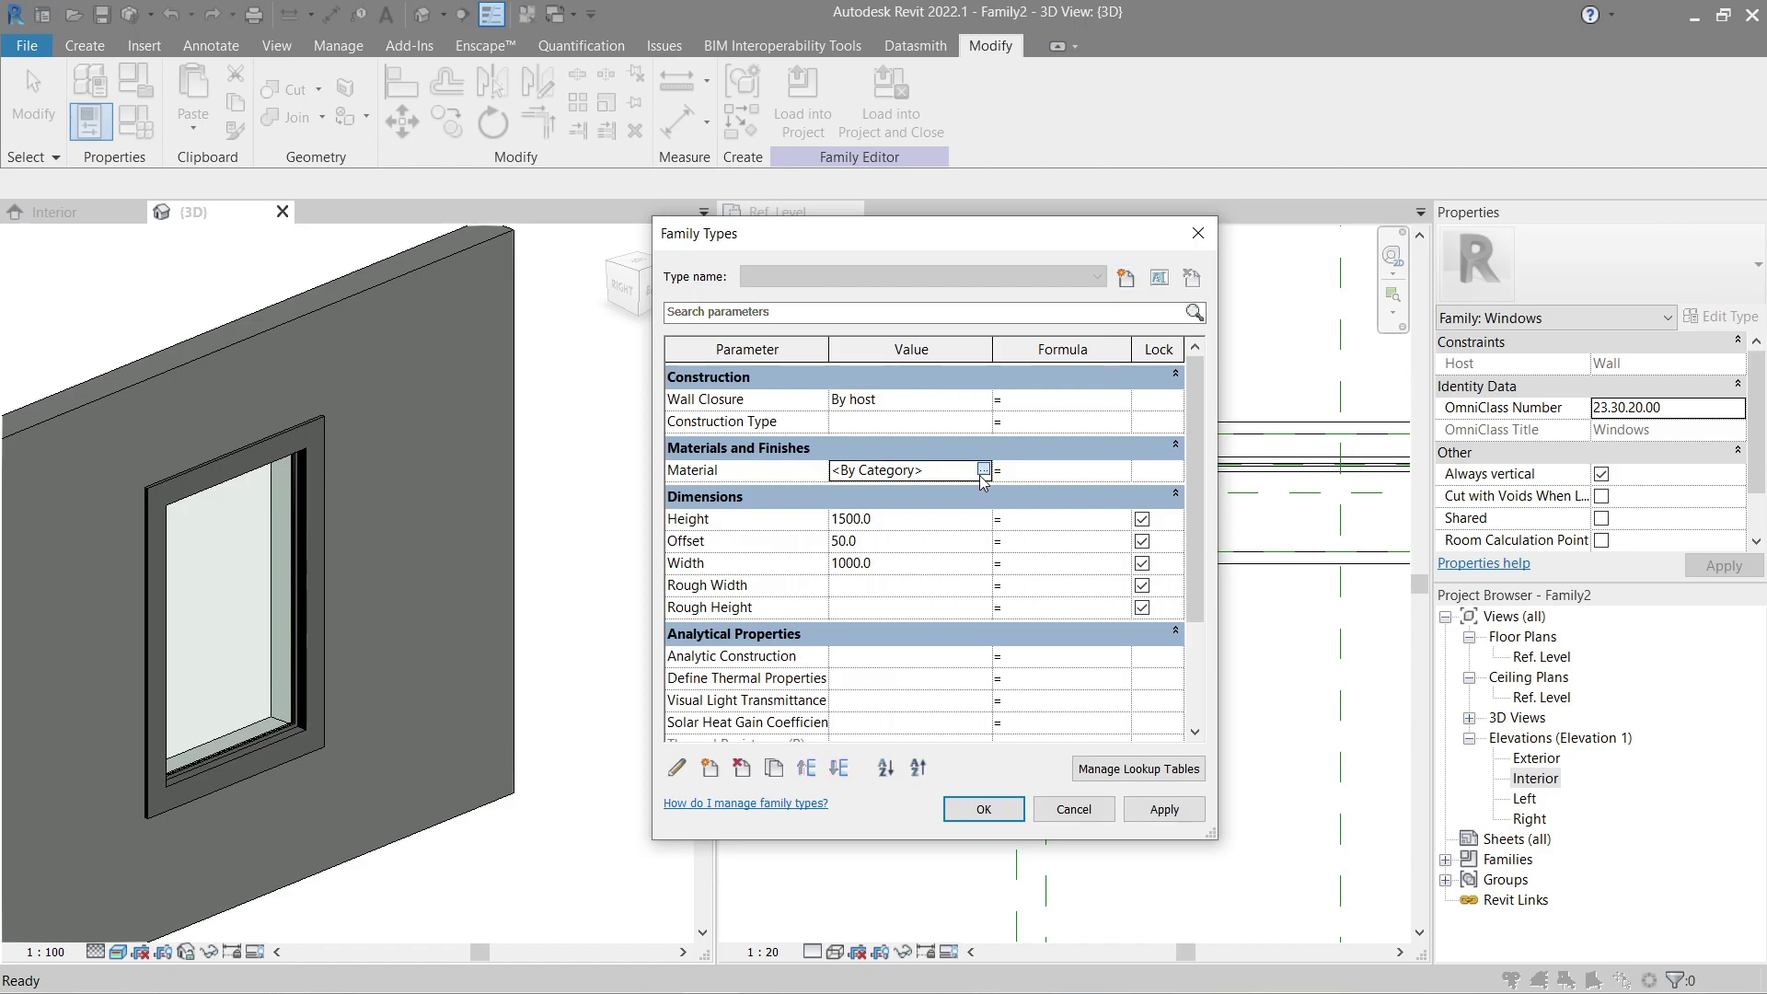
{"action": "left_click", "coordinate": [979, 475]}
{"action": "left_click_drag", "start_coordinate": [744, 130], "coordinate": [784, 192]}
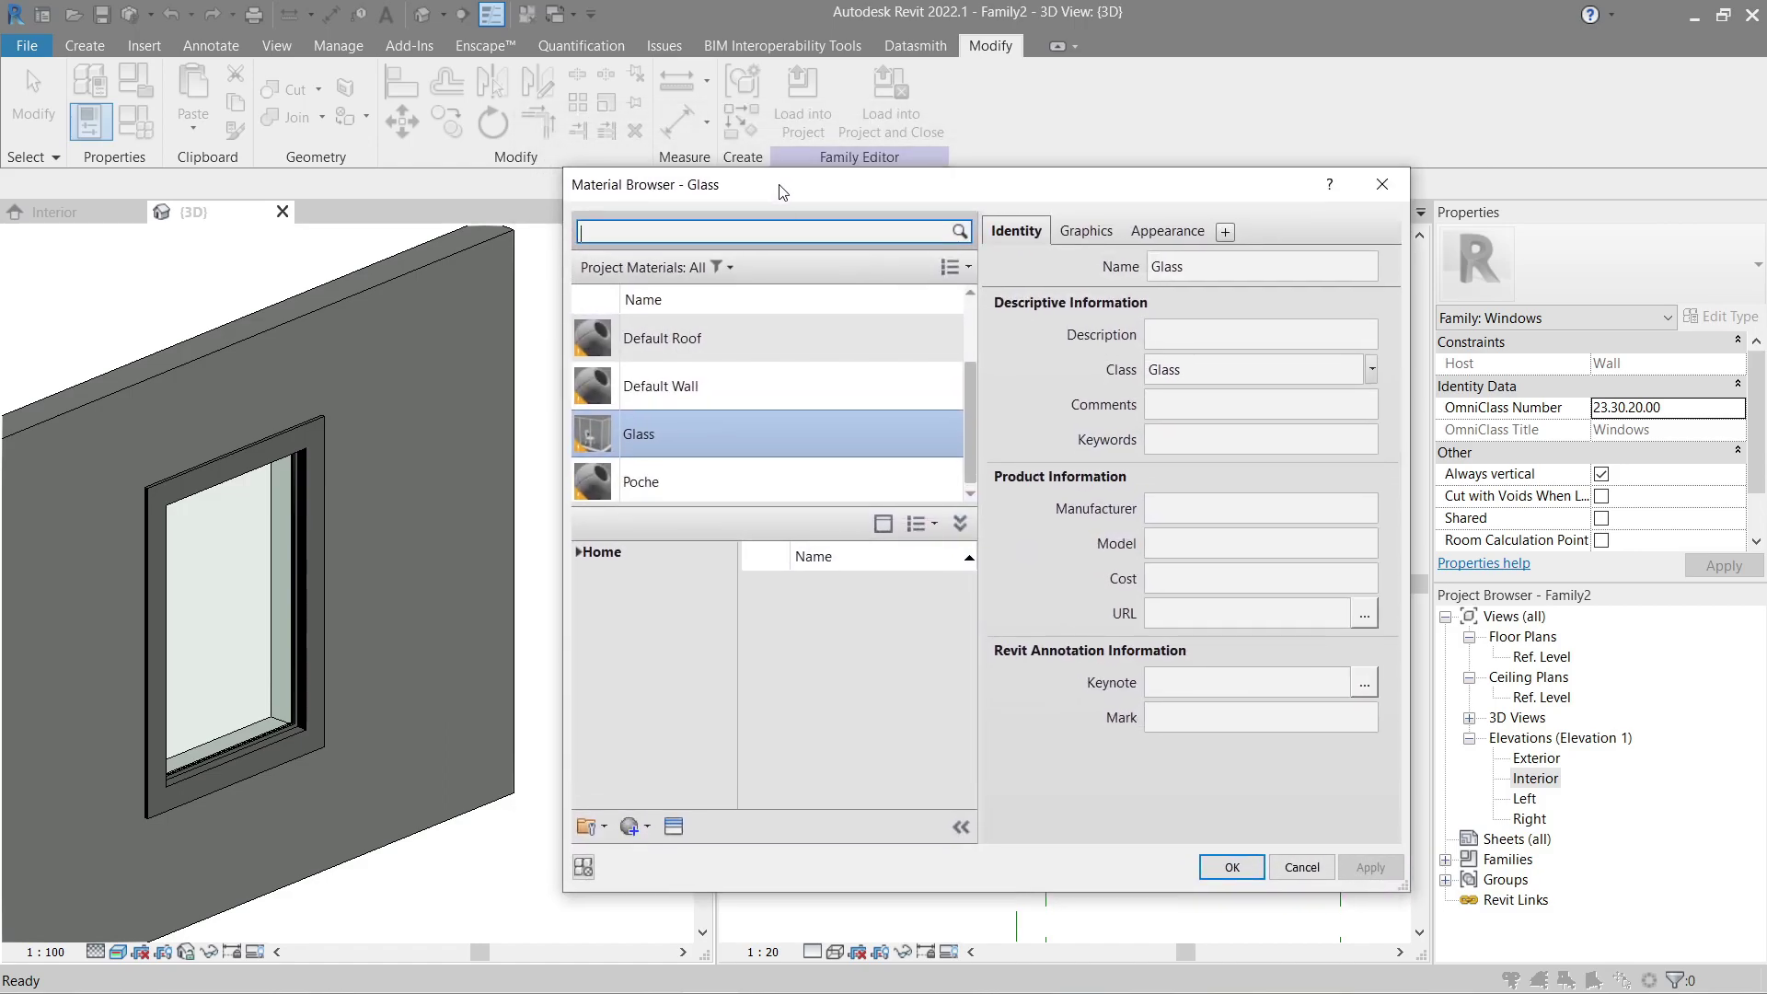
{"action": "left_click", "coordinate": [783, 235]}
{"action": "type", "text": "Wood"}
{"action": "key", "text": "Return"}
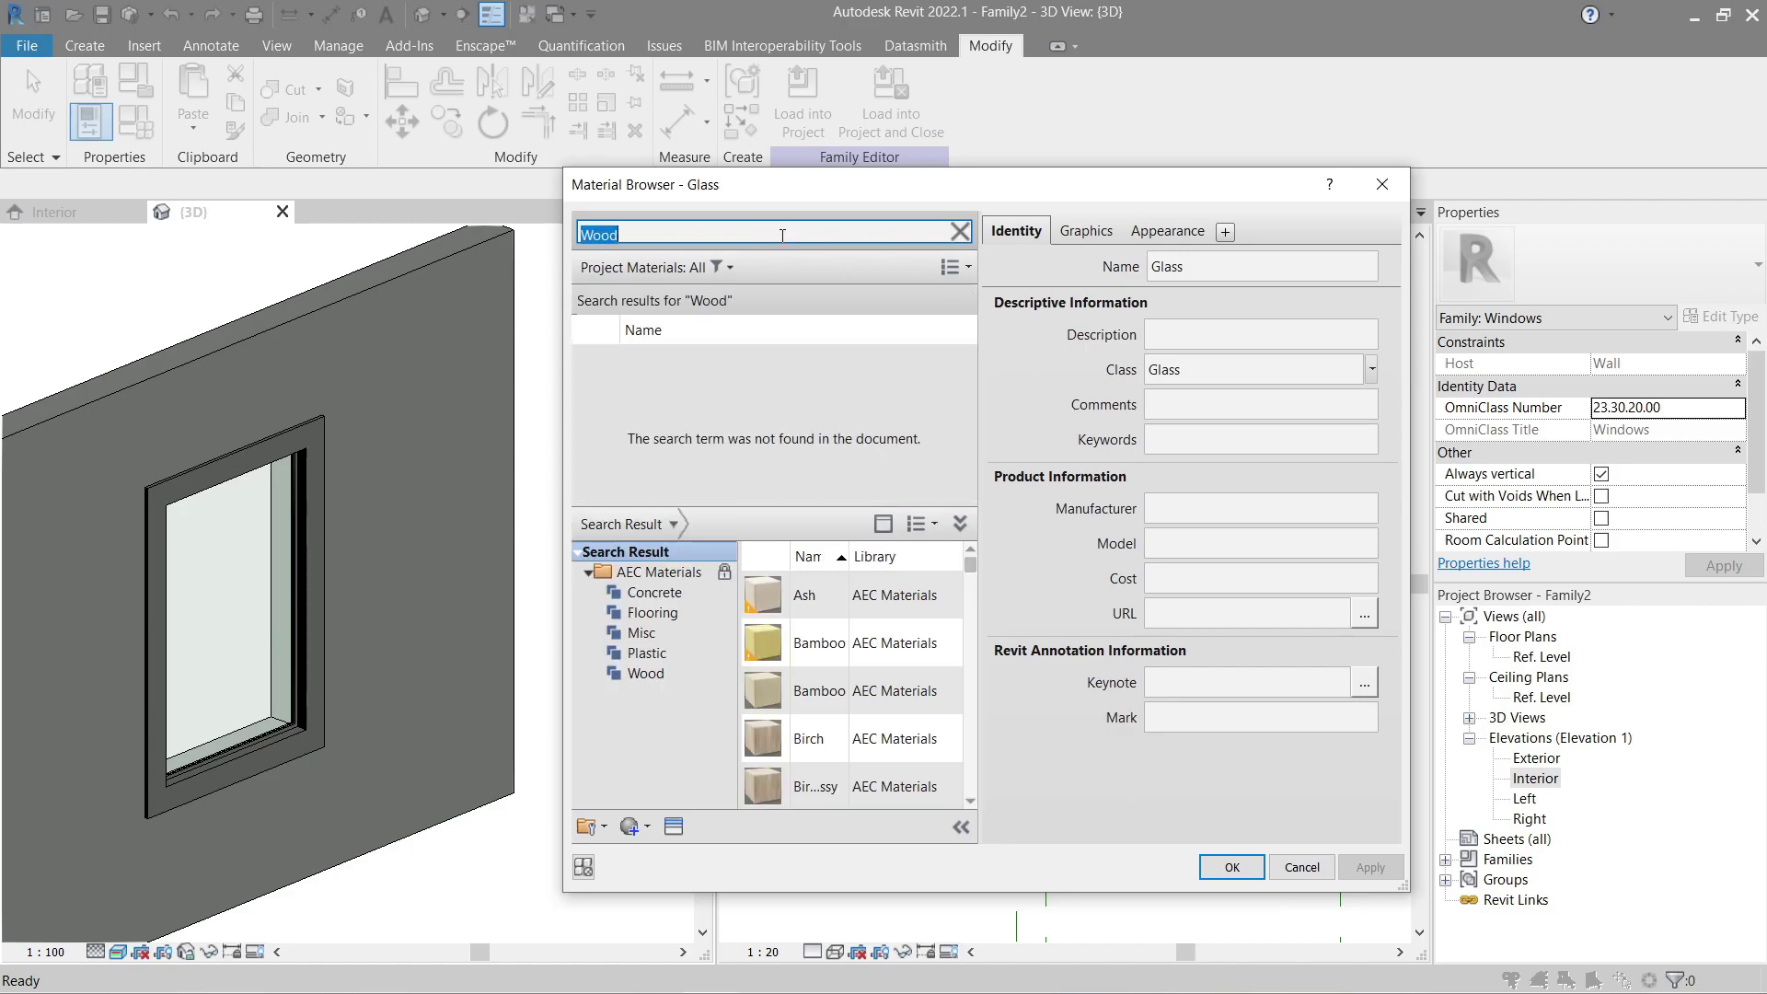
Step: Compare the appearance of several library woods and try to assign Jarrah to the Material parameter
{"action": "left_click", "coordinate": [822, 652]}
{"action": "scroll", "coordinate": [822, 667], "scroll_direction": "down", "scroll_amount": 5}
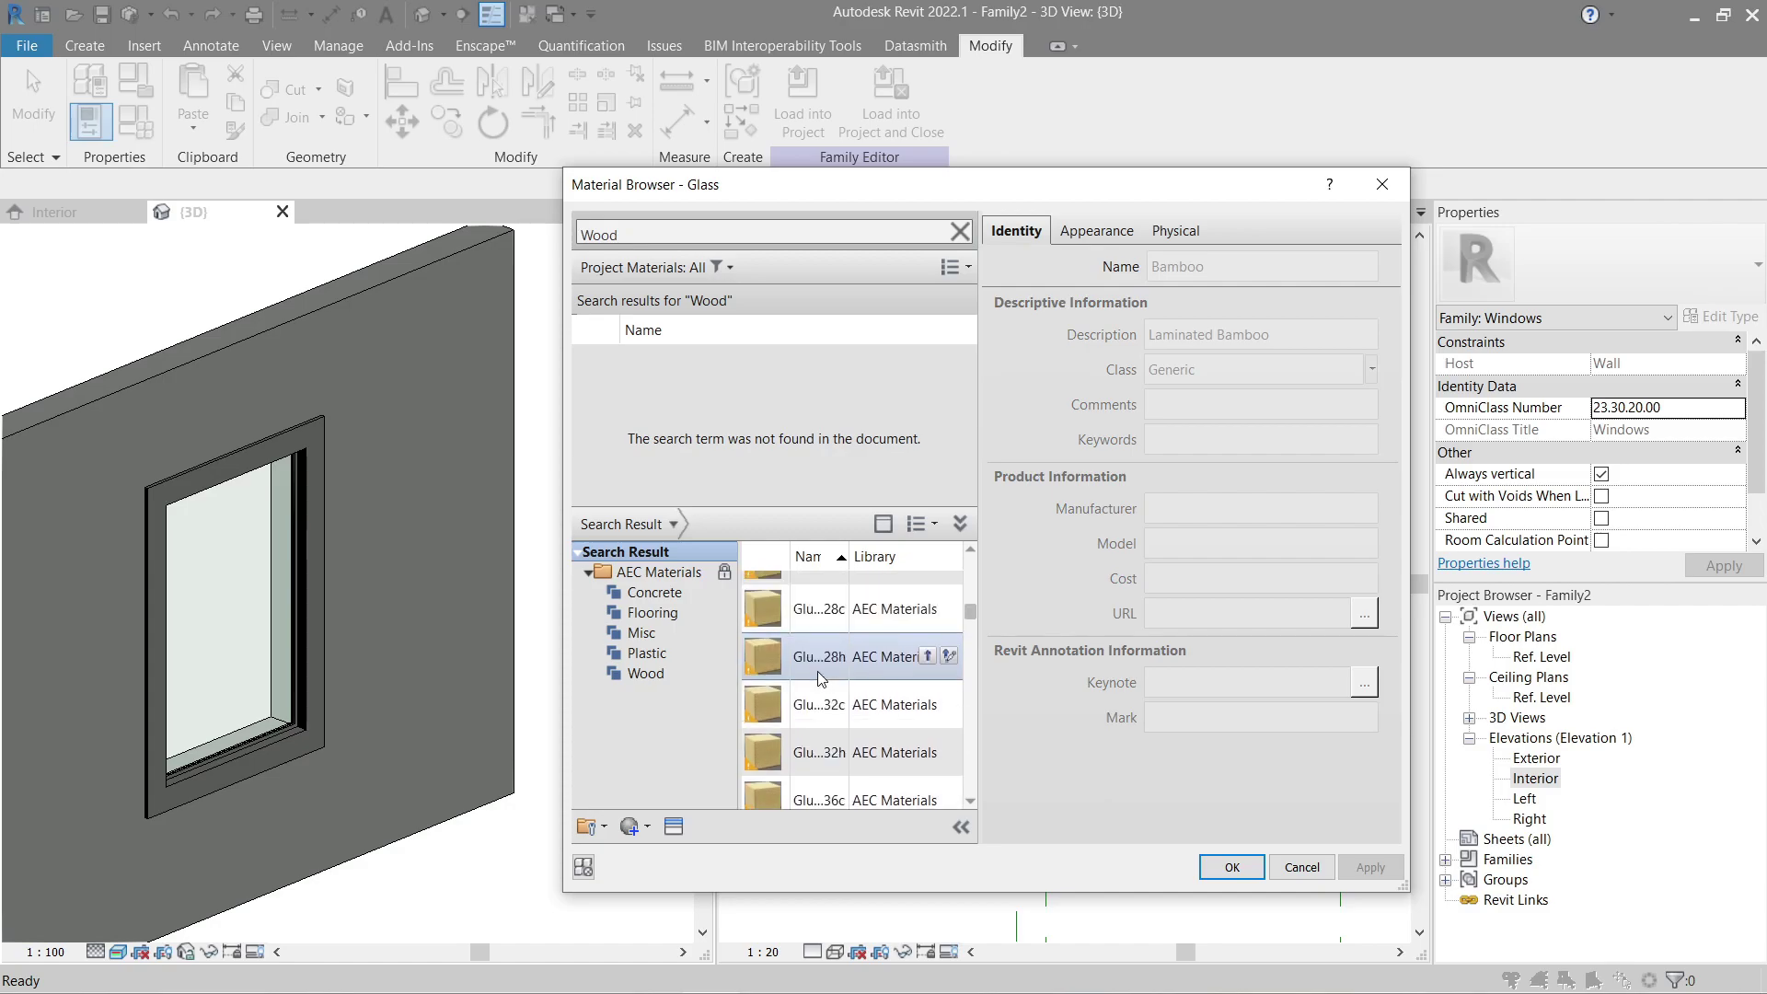
{"action": "scroll", "coordinate": [822, 678], "scroll_direction": "down", "scroll_amount": 3}
{"action": "left_click", "coordinate": [822, 635]}
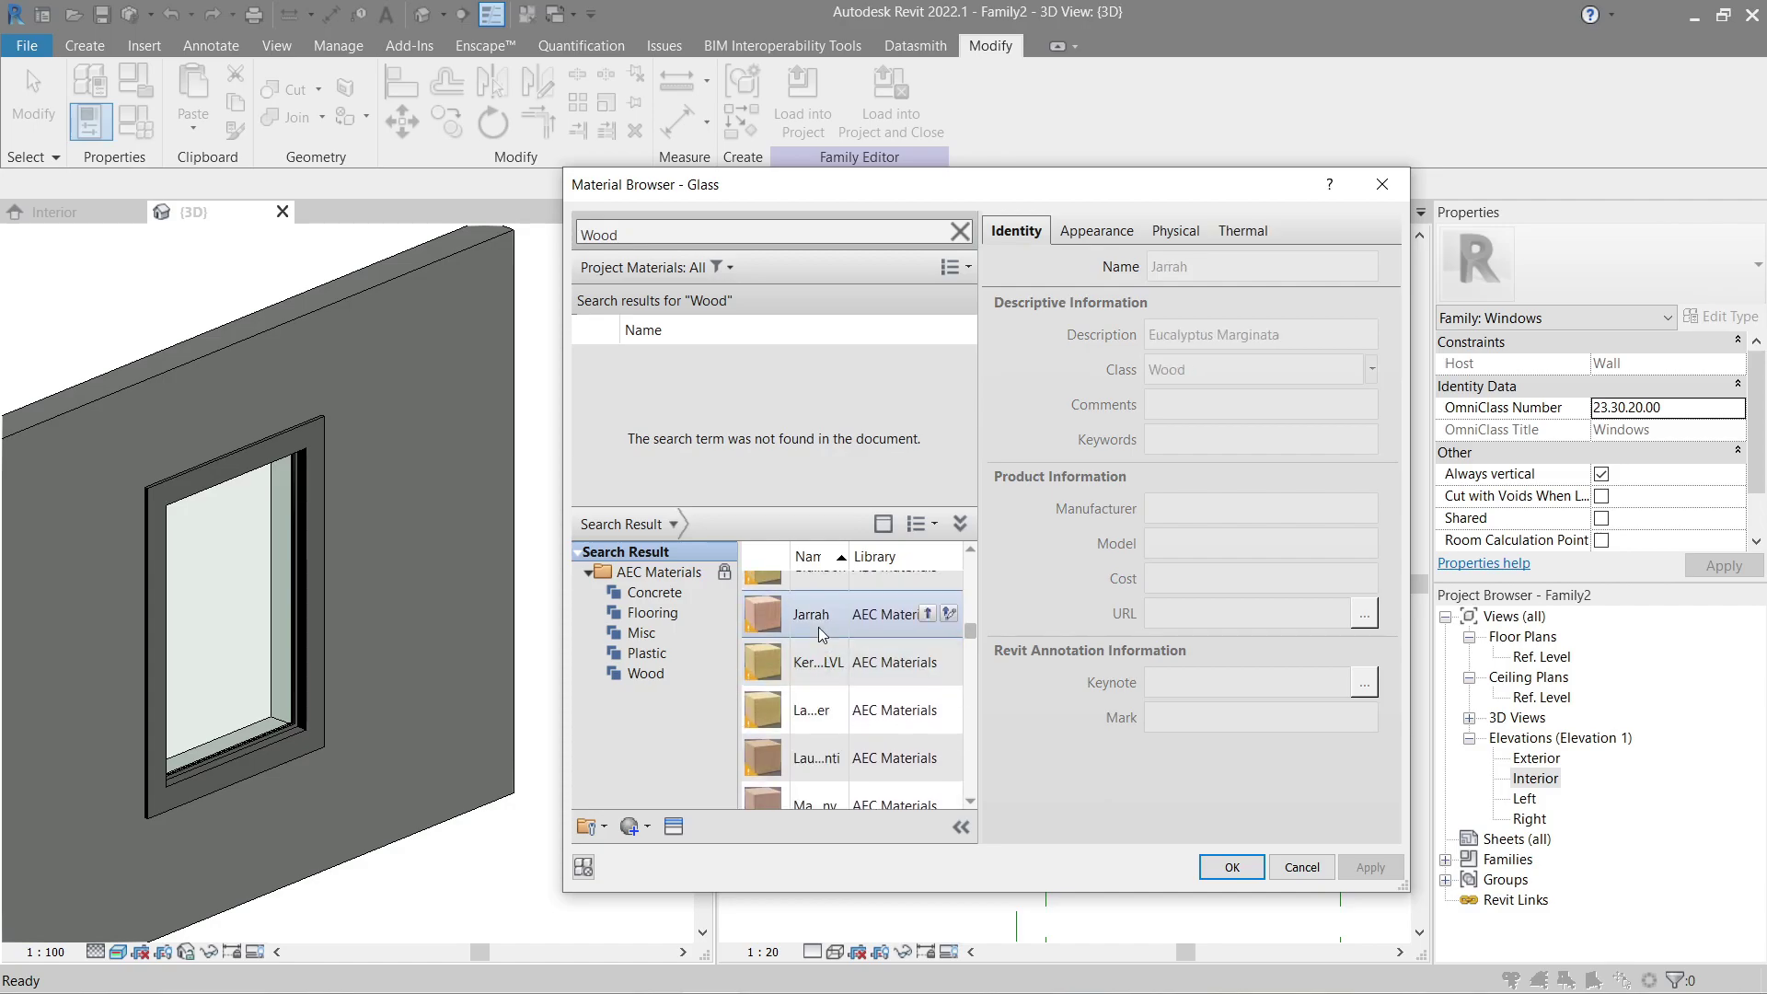
{"action": "scroll", "coordinate": [822, 634], "scroll_direction": "up", "scroll_amount": 1}
{"action": "left_click", "coordinate": [1097, 230]}
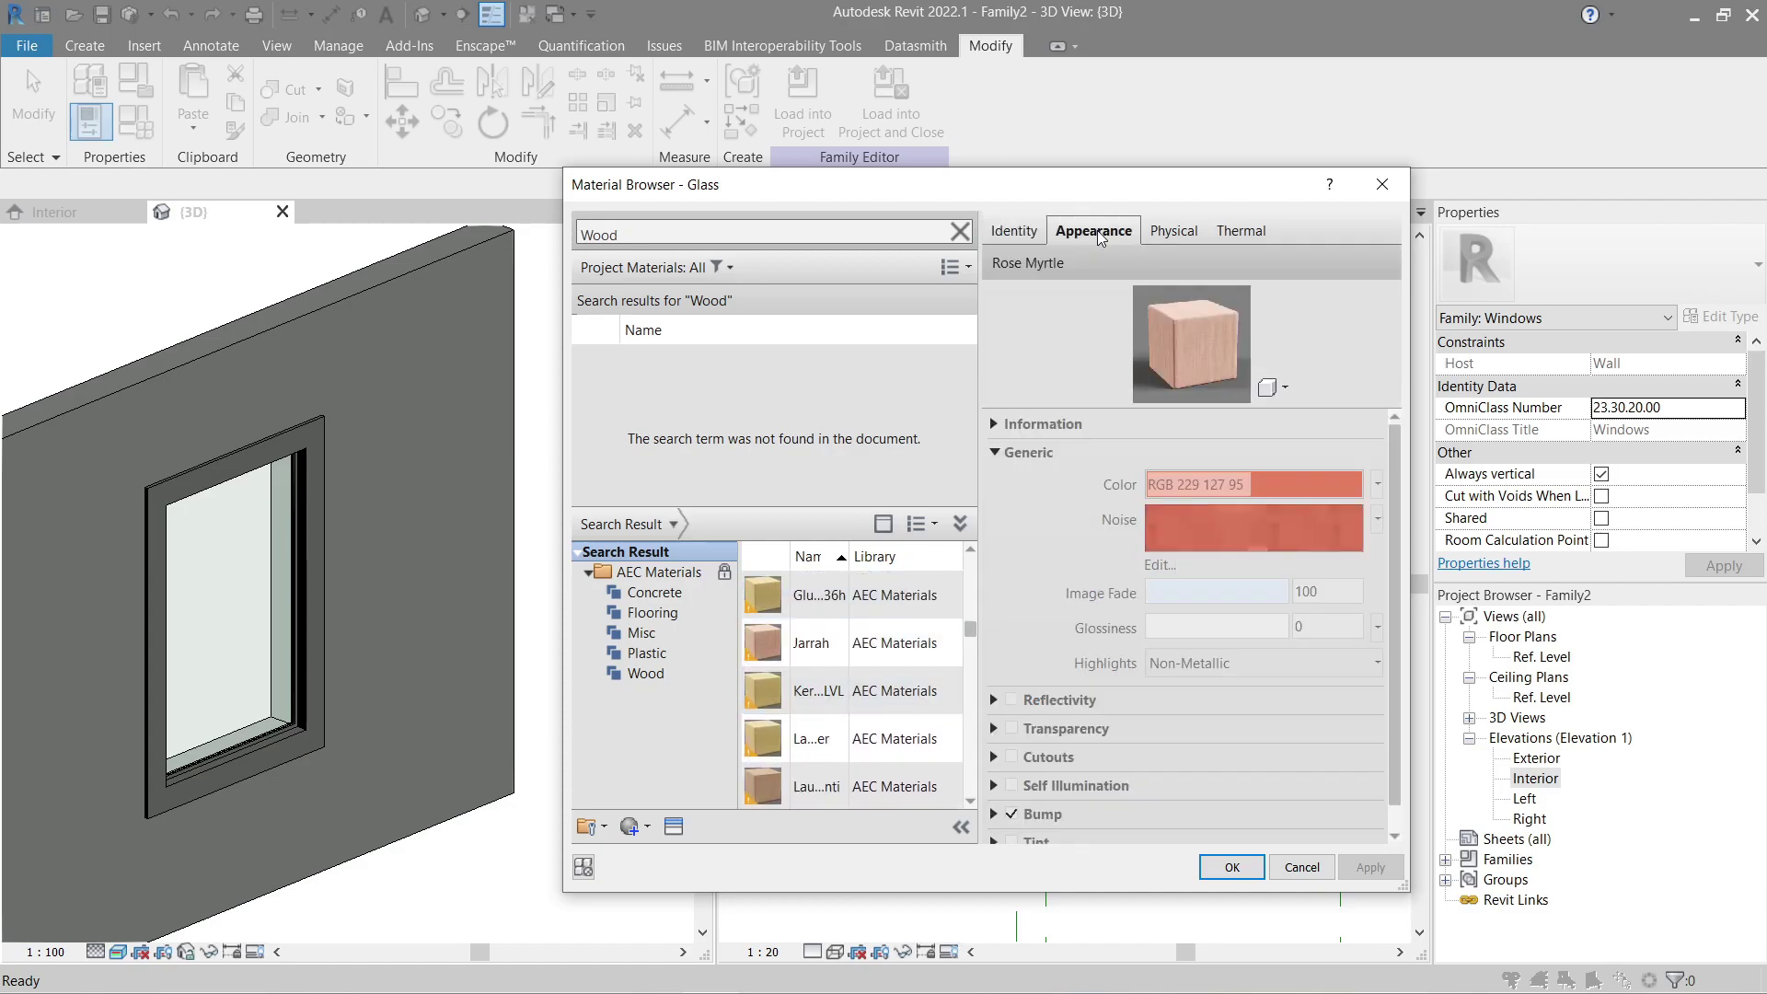
{"action": "left_click", "coordinate": [799, 778]}
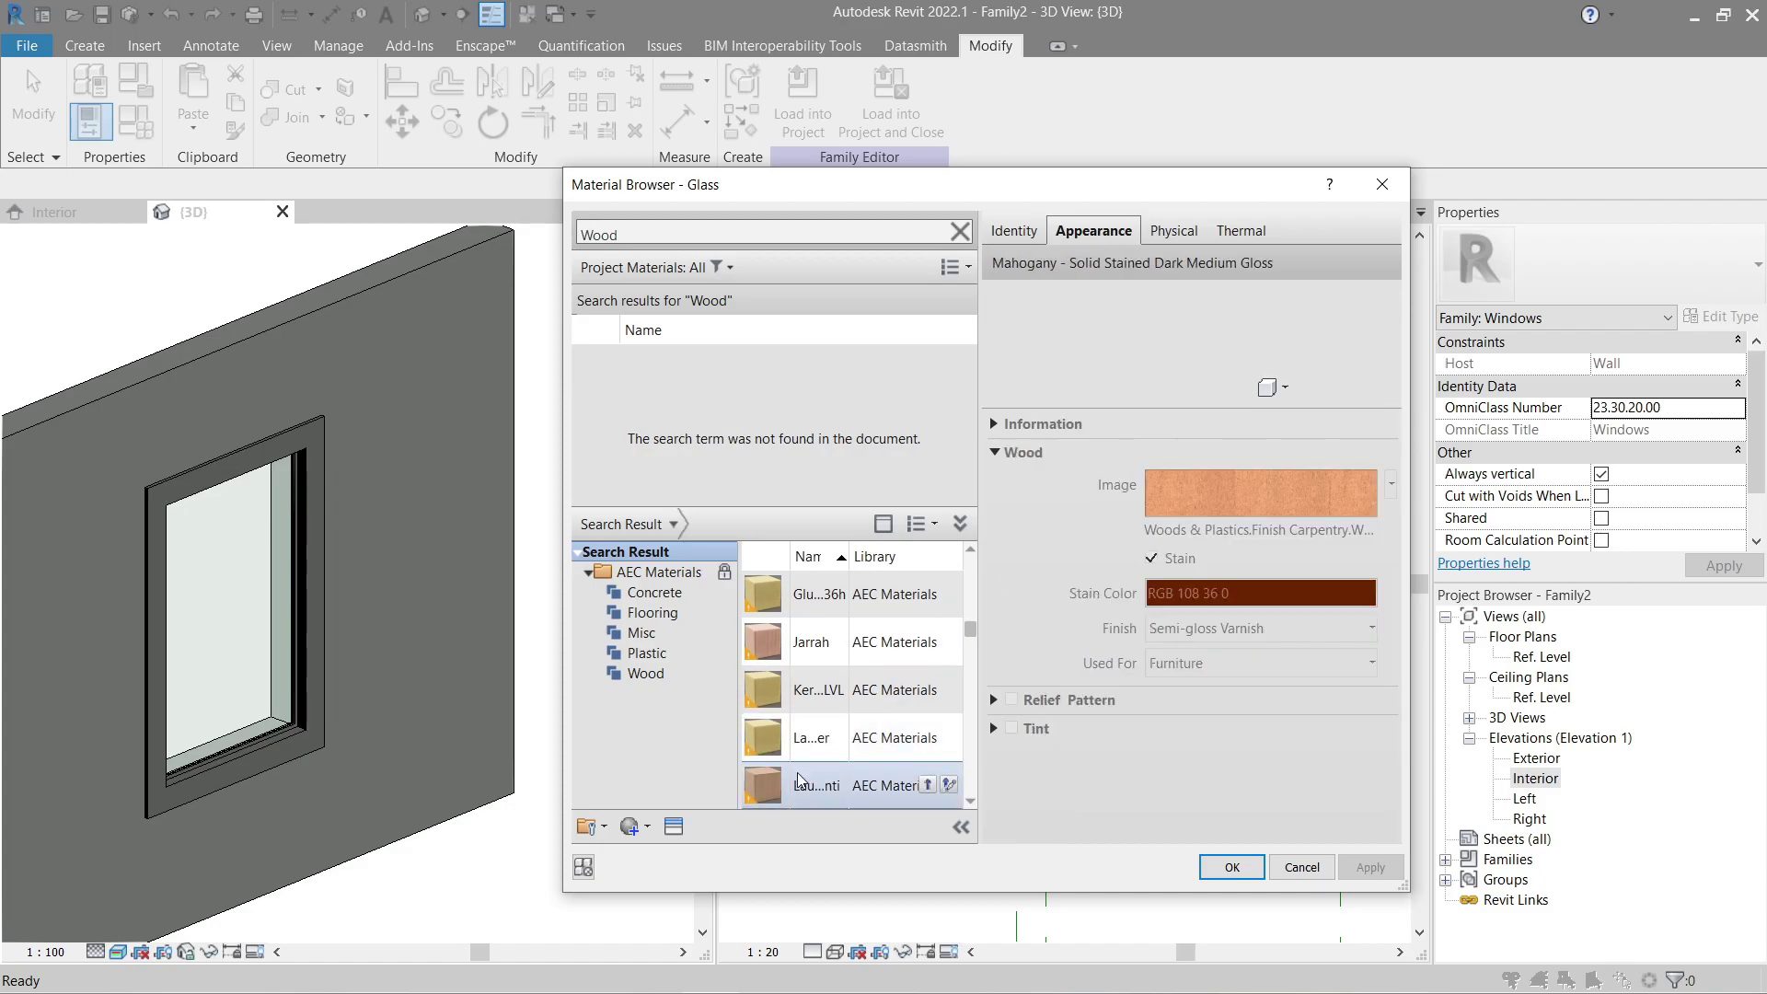
{"action": "left_click", "coordinate": [813, 637]}
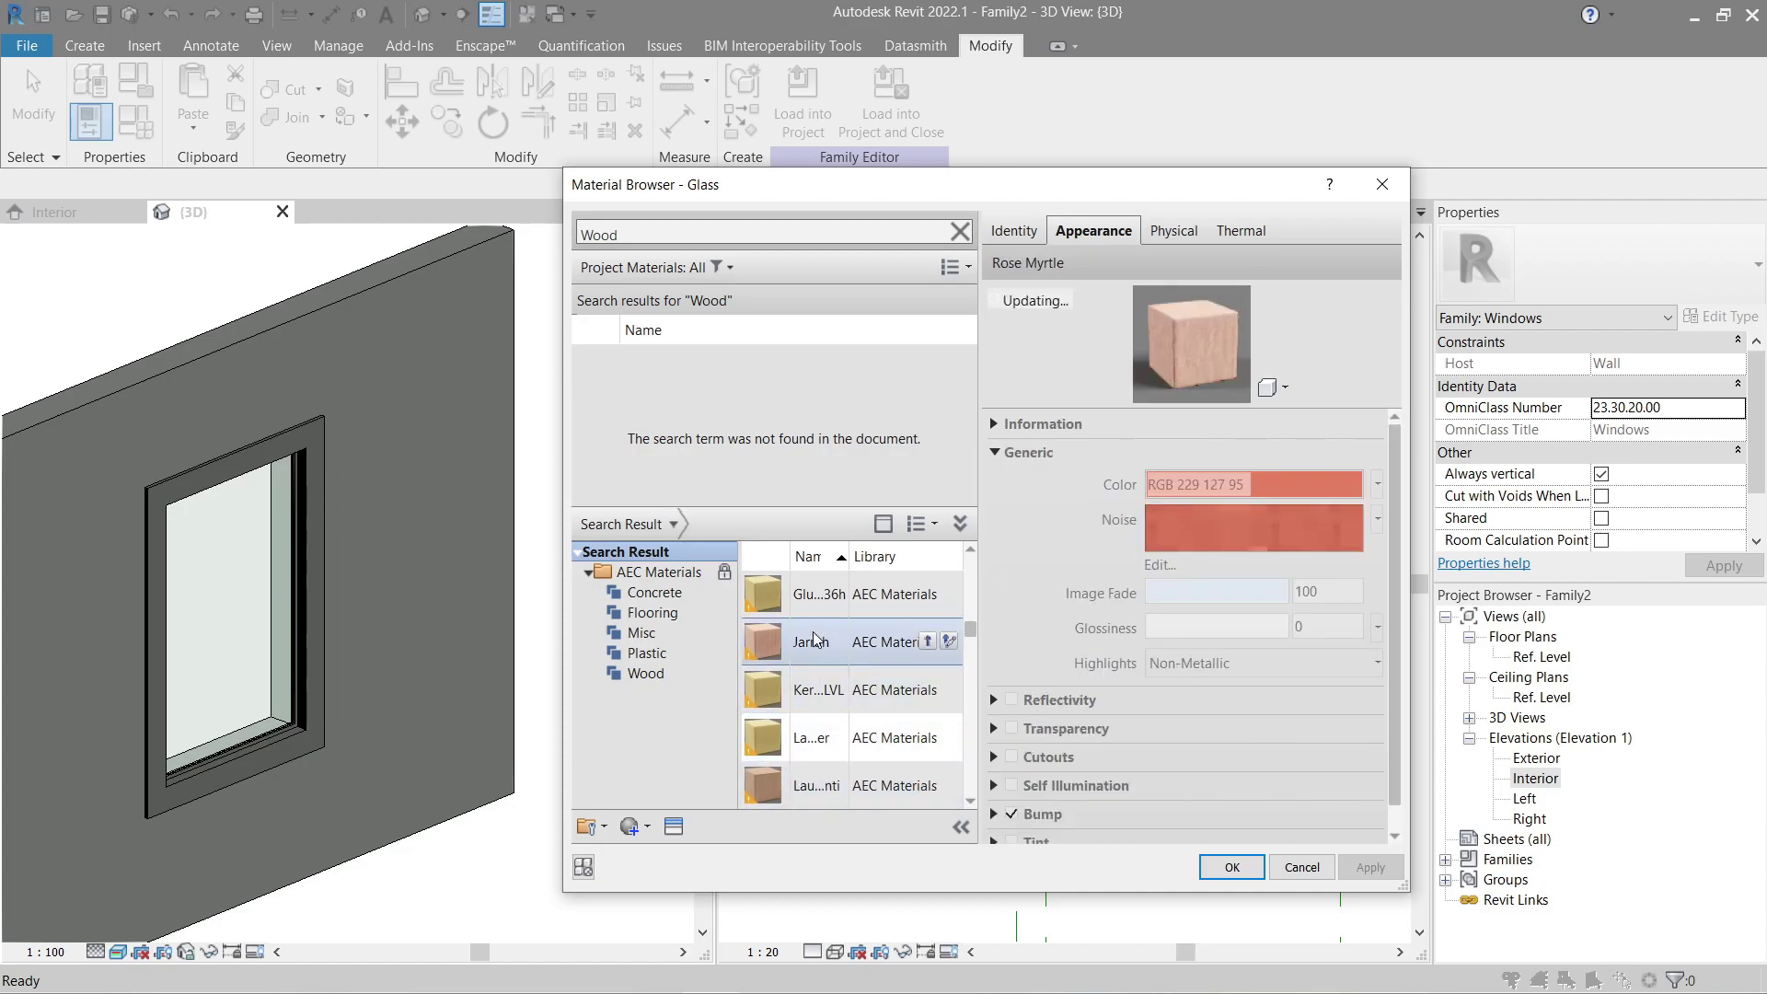
{"action": "left_click", "coordinate": [1232, 867]}
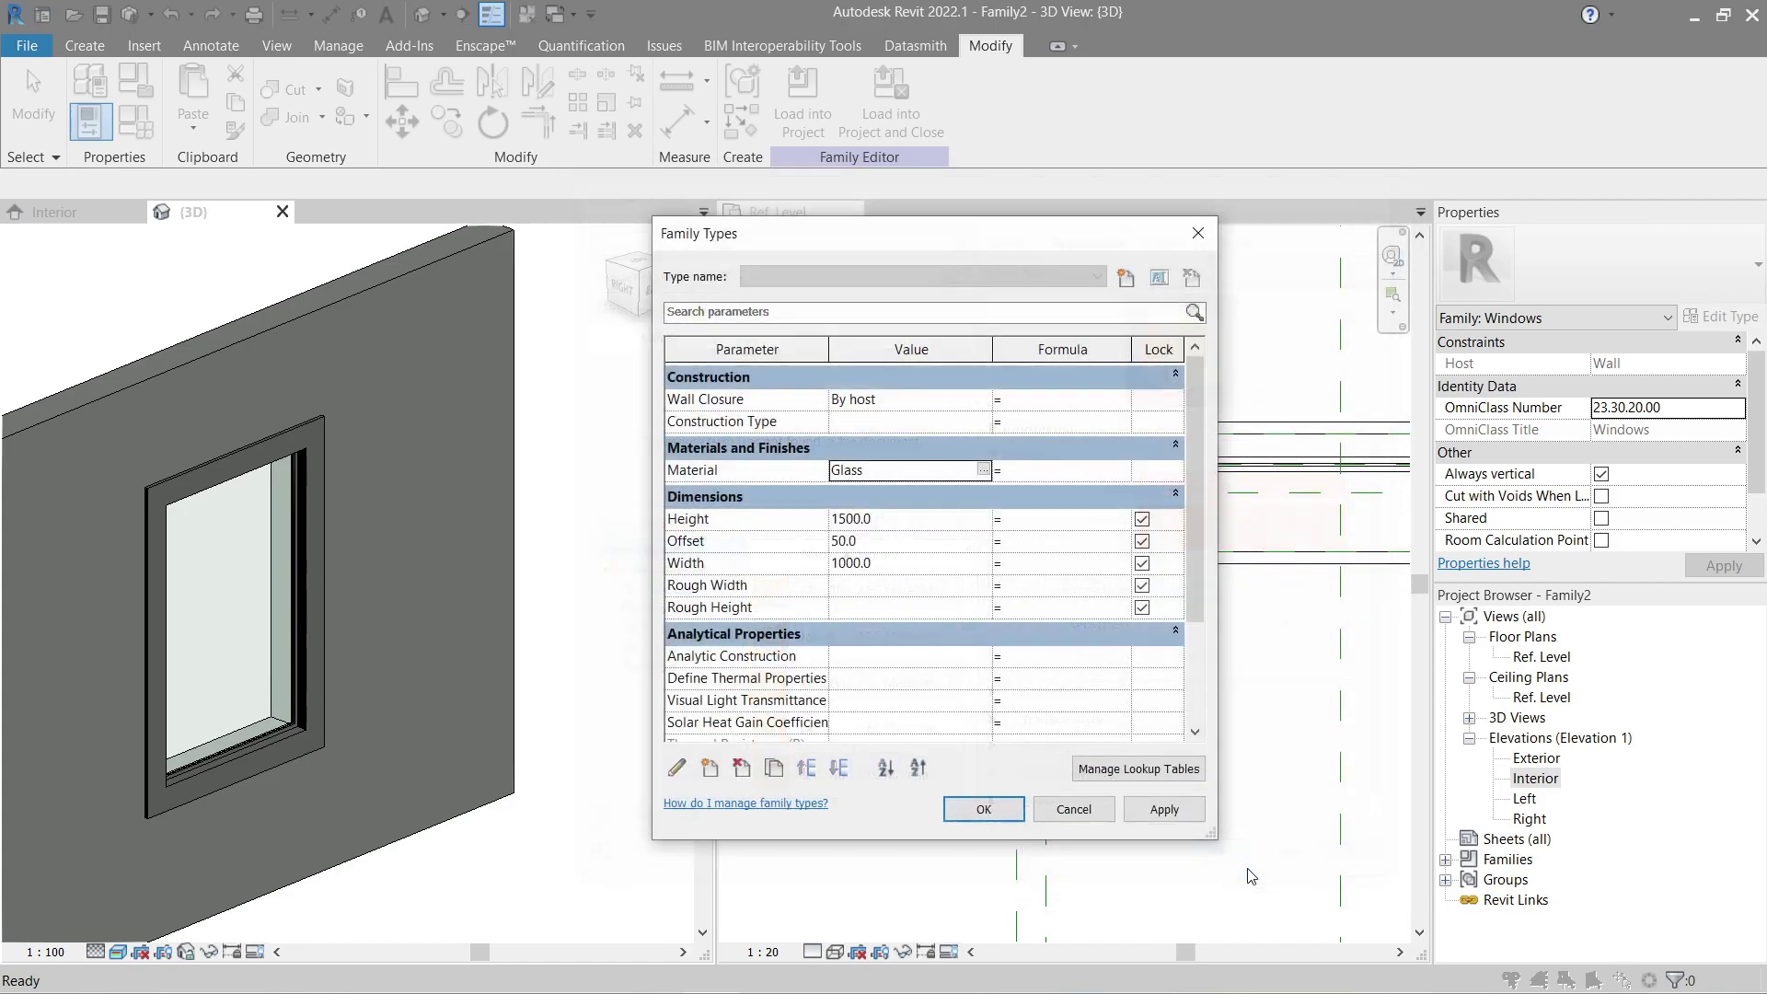
{"action": "left_click", "coordinate": [1165, 809]}
{"action": "left_click", "coordinate": [984, 809]}
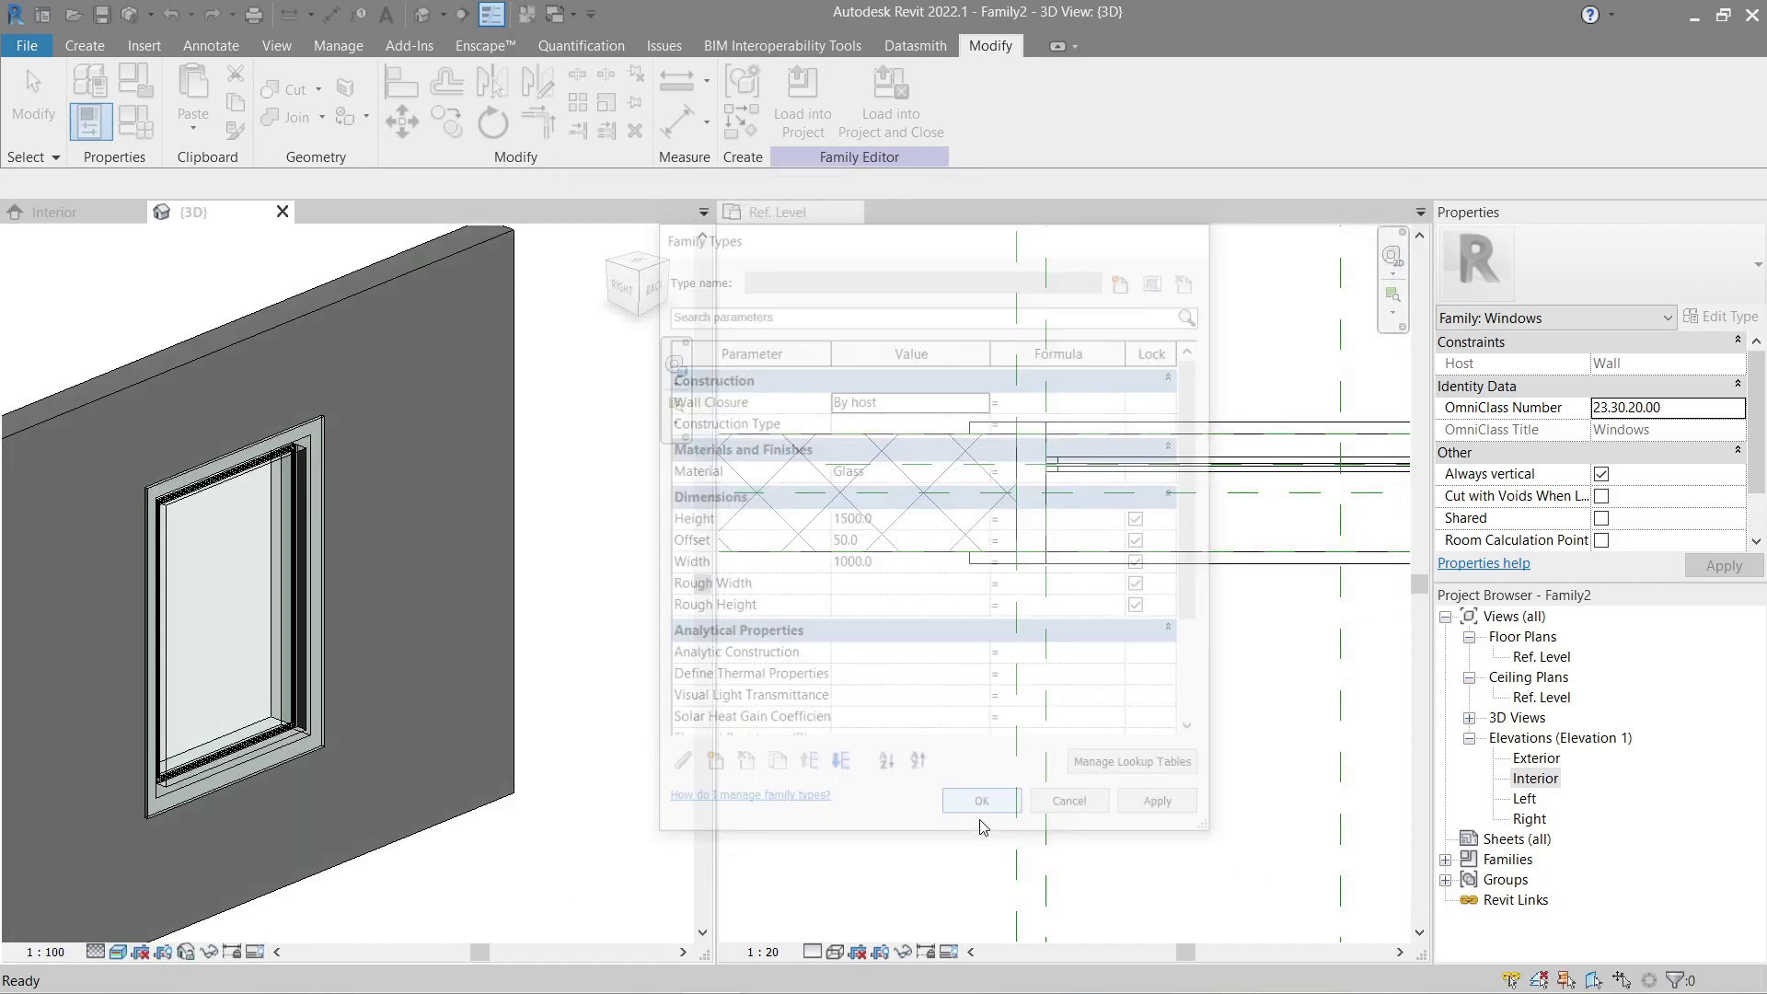
Step: Add Jarrah from the AEC Materials library to the project and set the family's Material parameter to it
{"action": "mouse_move", "coordinate": [550, 642]}
{"action": "middle_mouse_down", "text": "shift"}
{"action": "mouse_move", "coordinate": [553, 568]}
{"action": "mouse_move", "coordinate": [517, 458]}
{"action": "mouse_move", "coordinate": [456, 416]}
{"action": "mouse_move", "coordinate": [257, 631]}
{"action": "mouse_move", "coordinate": [36, 662]}
{"action": "mouse_move", "coordinate": [20, 490]}
{"action": "mouse_move", "coordinate": [497, 588]}
{"action": "mouse_move", "coordinate": [580, 663]}
{"action": "mouse_move", "coordinate": [550, 613]}
{"action": "middle_mouse_up", "text": "shift"}
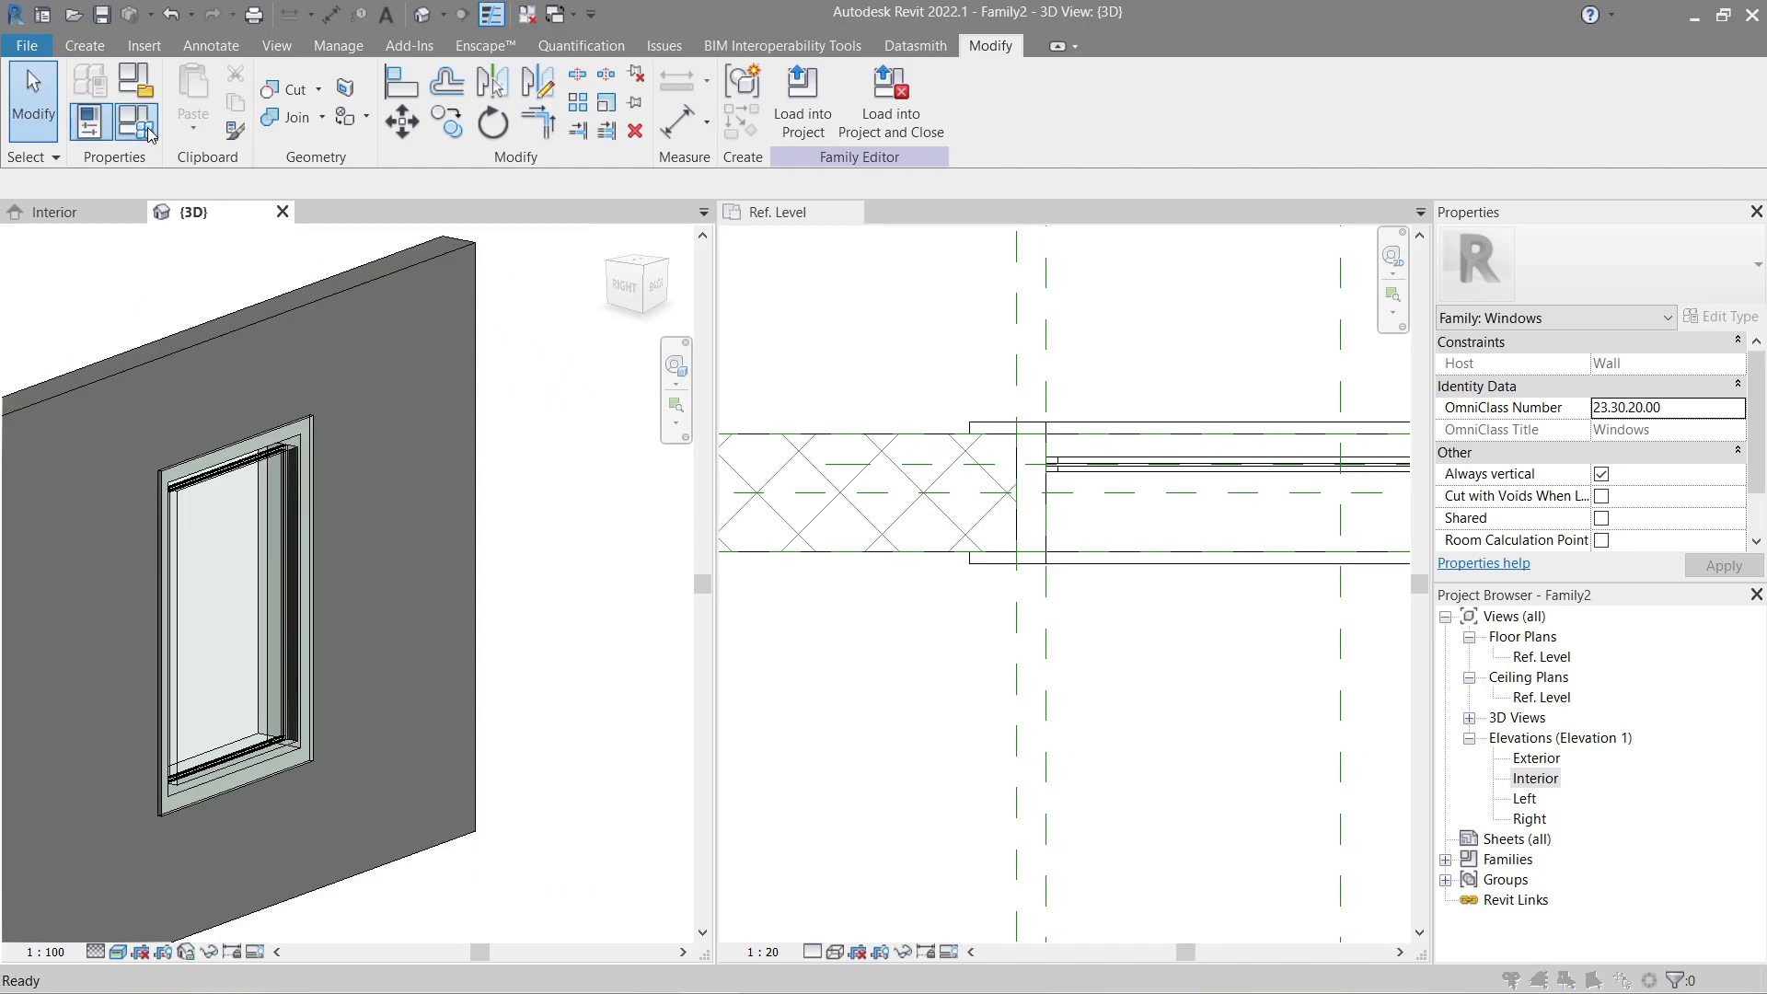
{"action": "left_click", "coordinate": [136, 122]}
{"action": "left_click", "coordinate": [920, 471]}
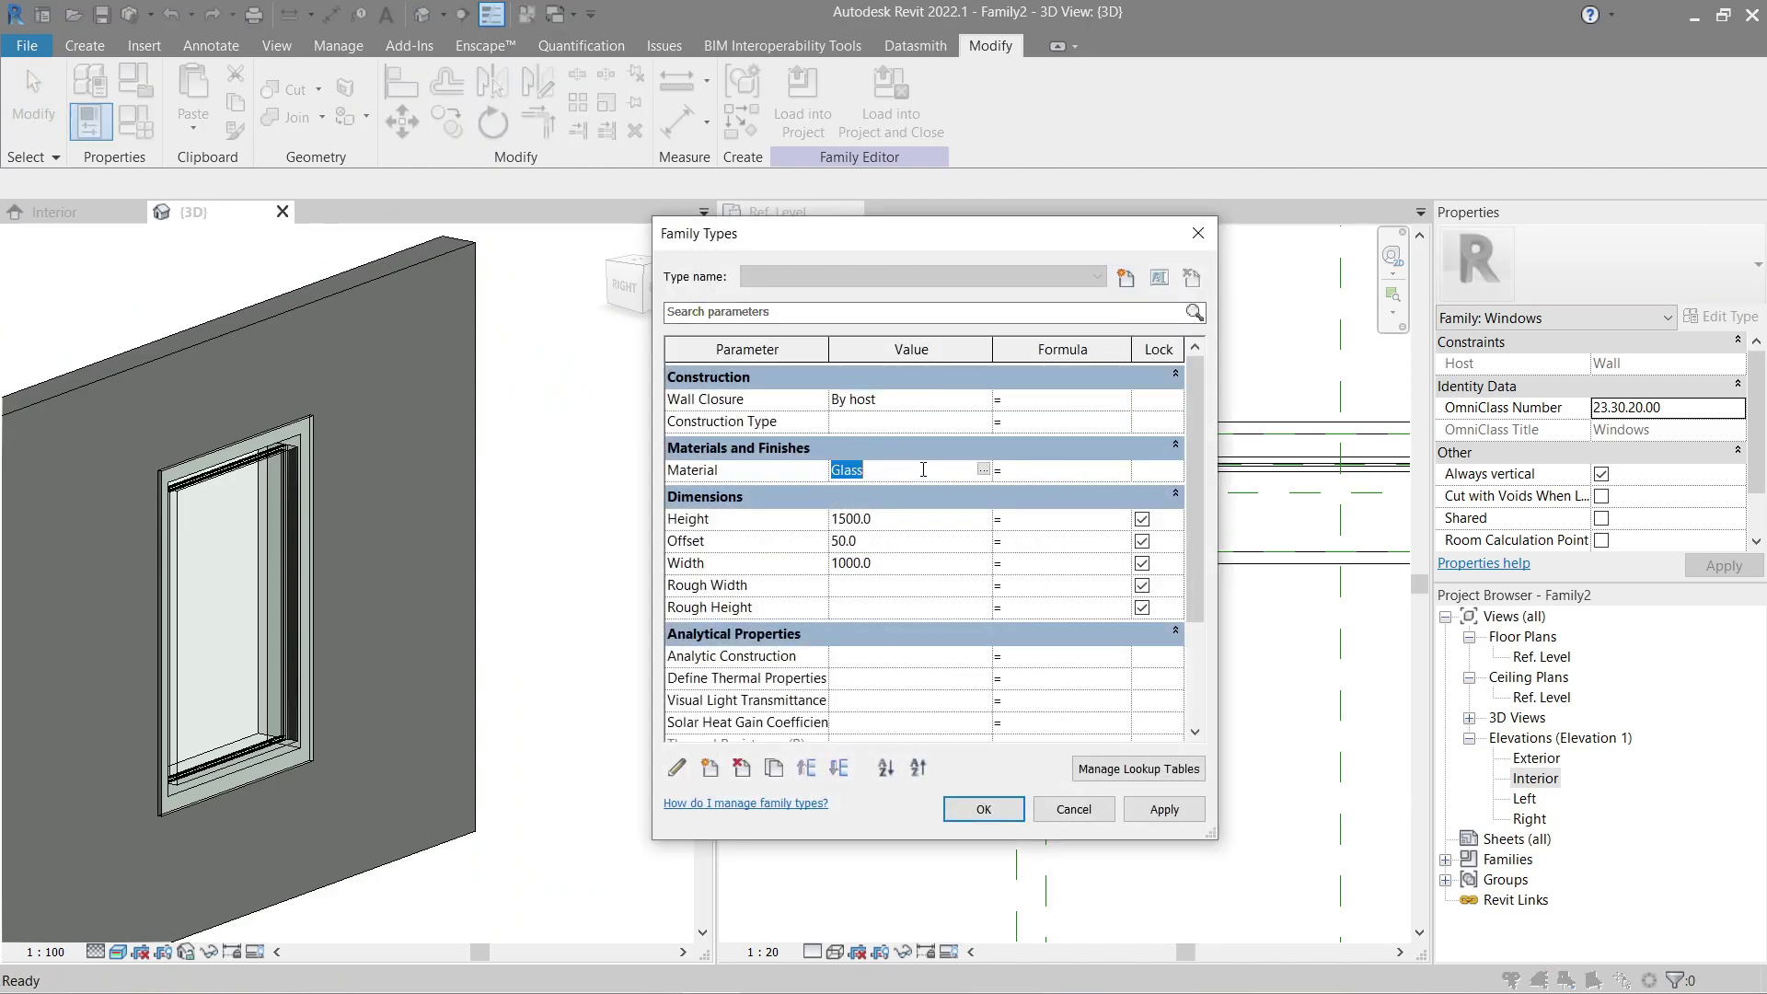
{"action": "left_click", "coordinate": [983, 469]}
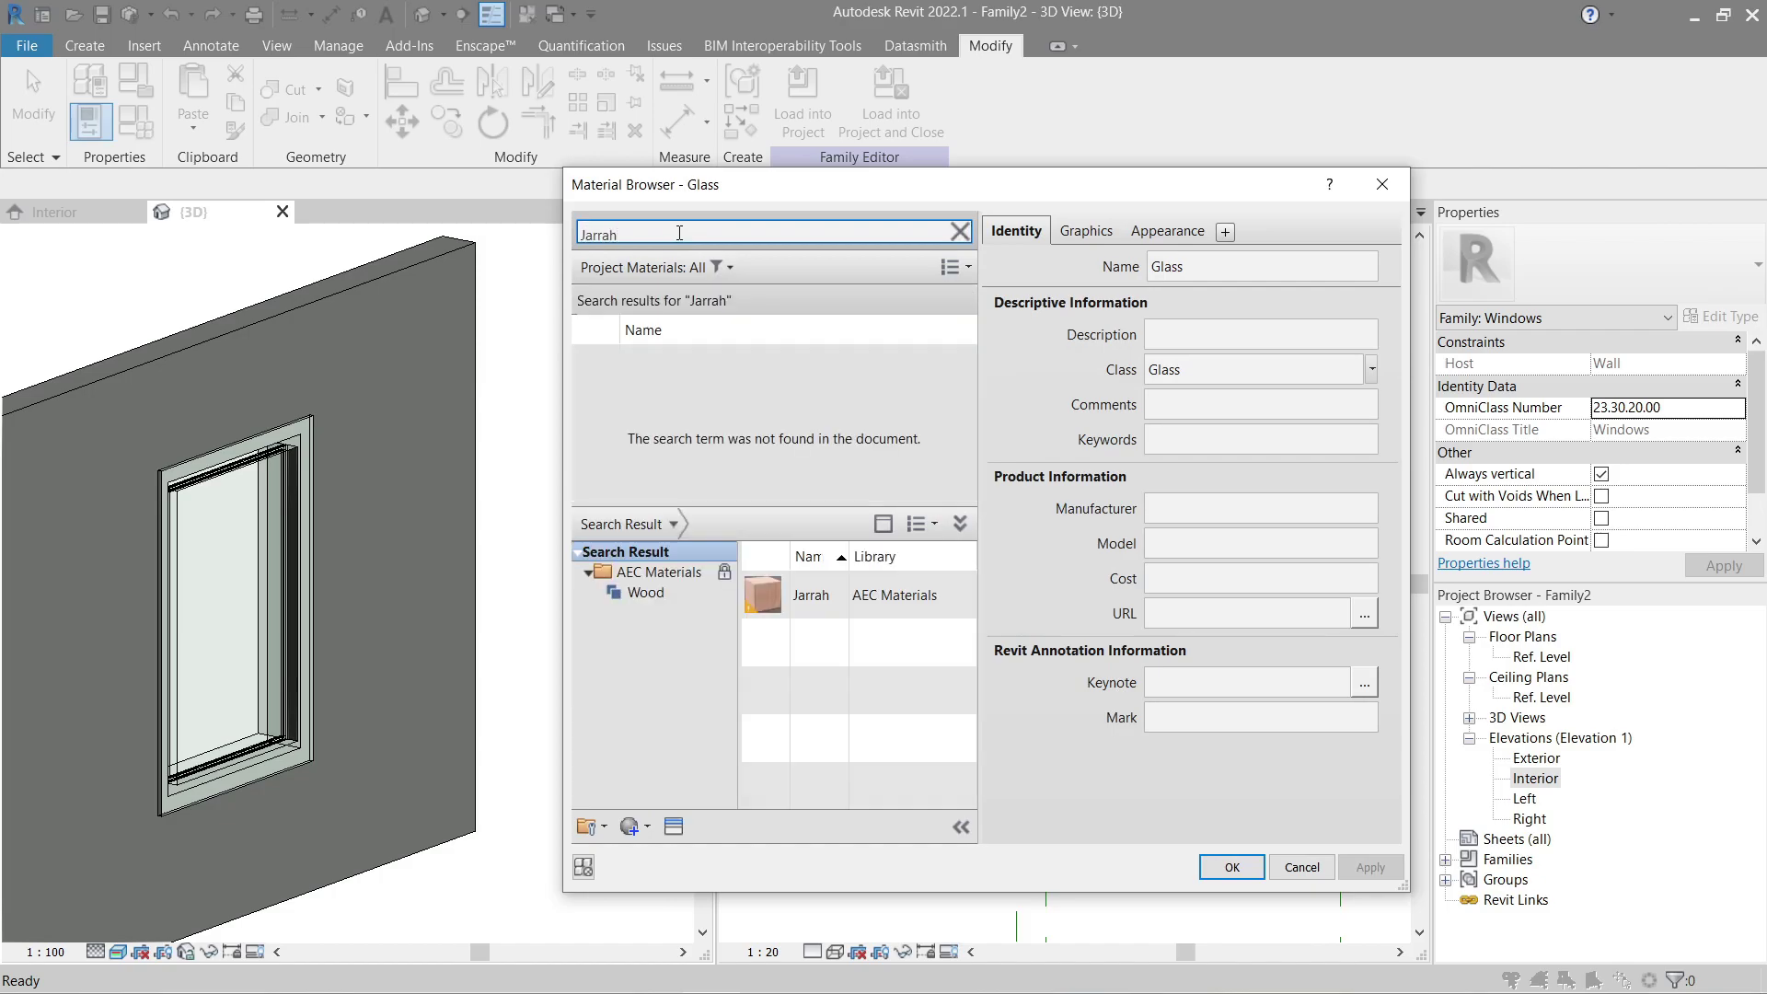
{"action": "left_click", "coordinate": [798, 605]}
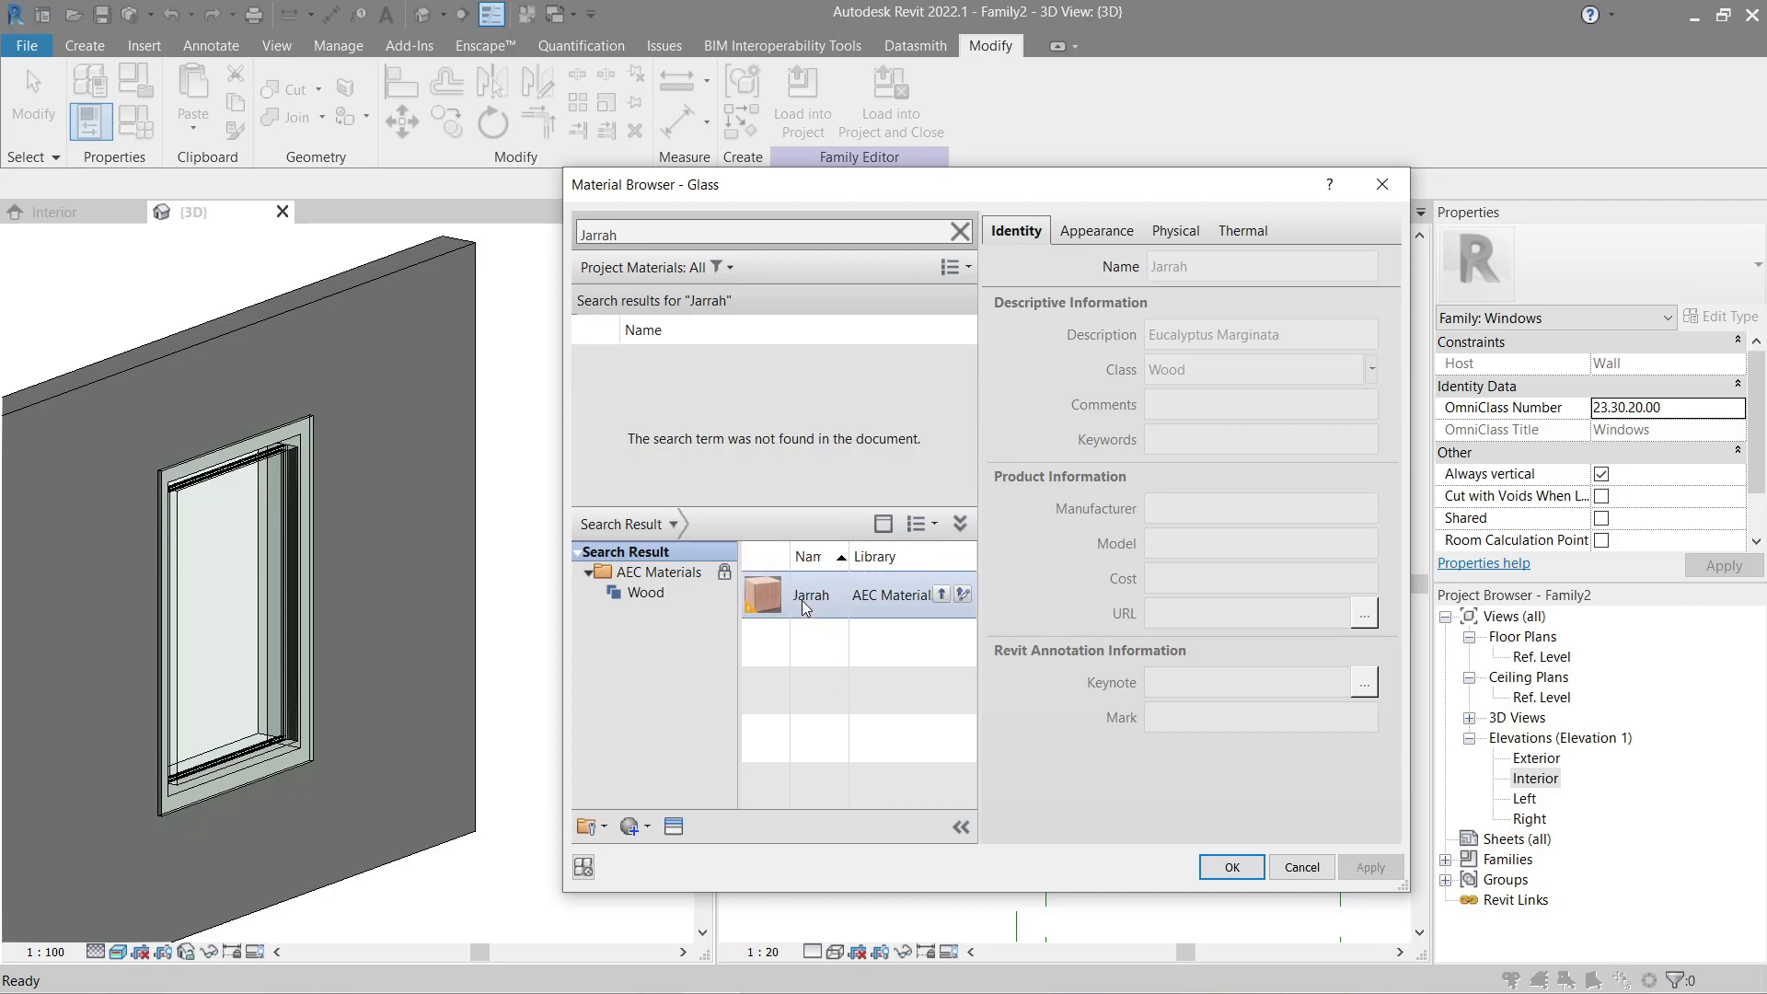
{"action": "double_click", "coordinate": [802, 600]}
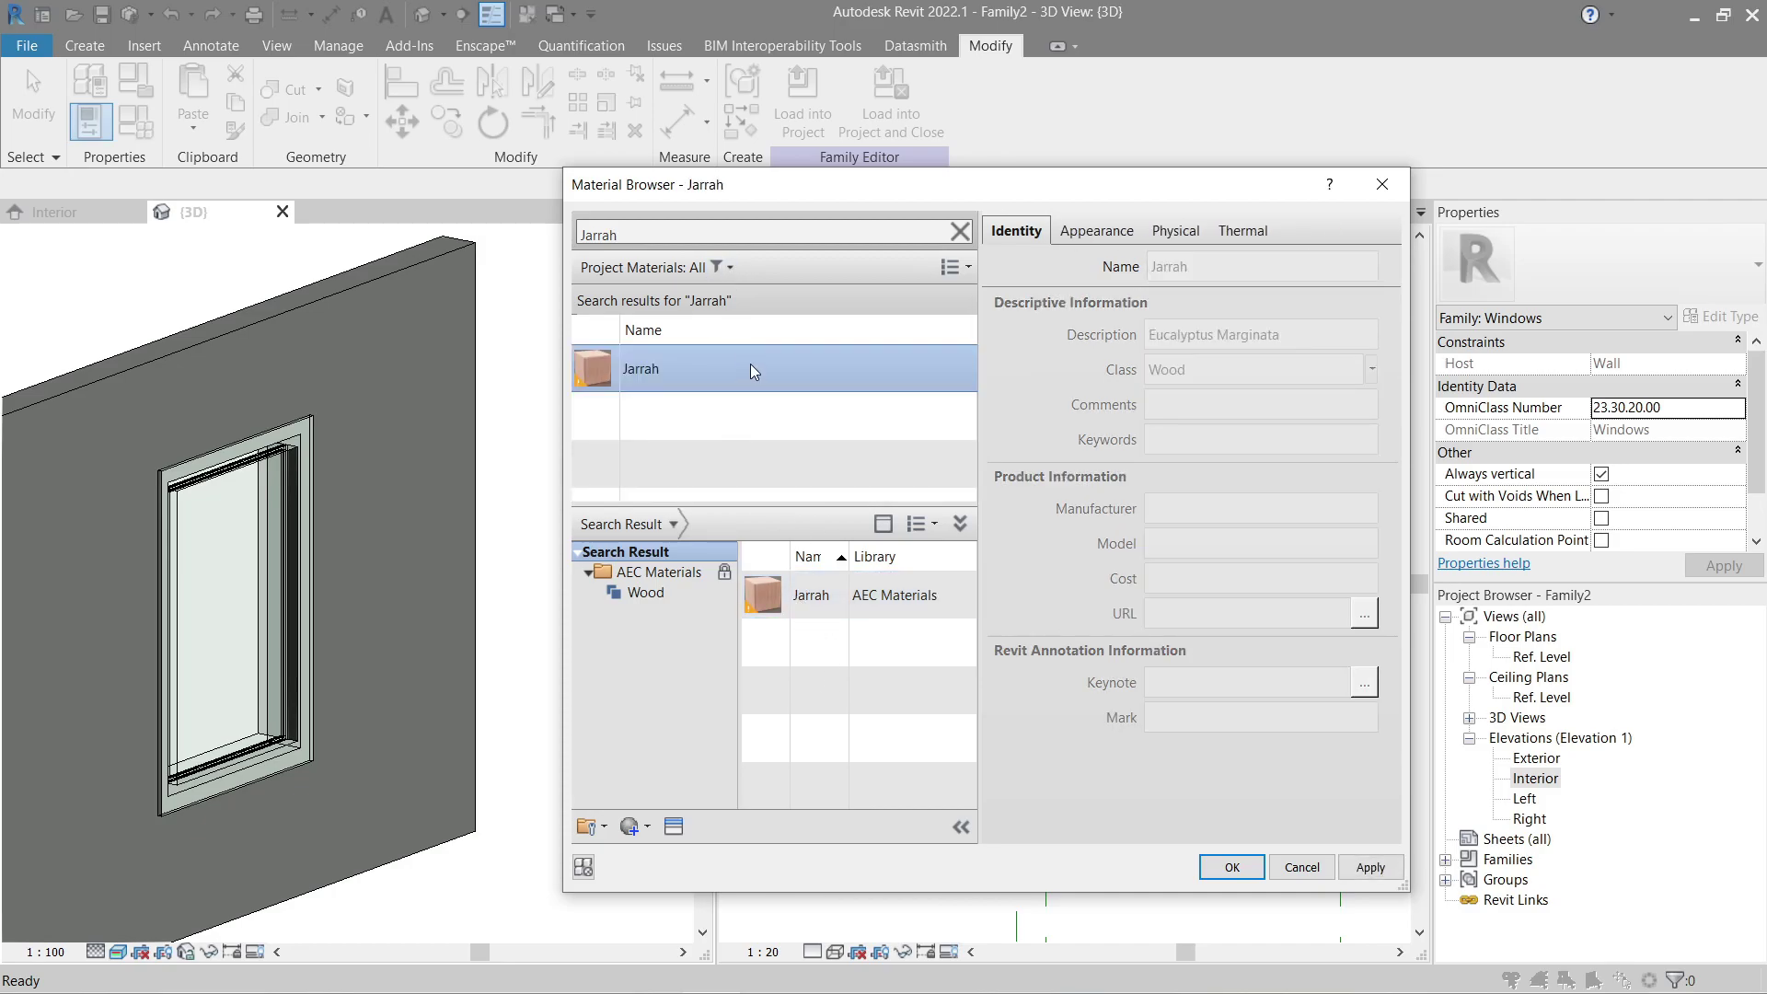
{"action": "left_click", "coordinate": [1367, 867]}
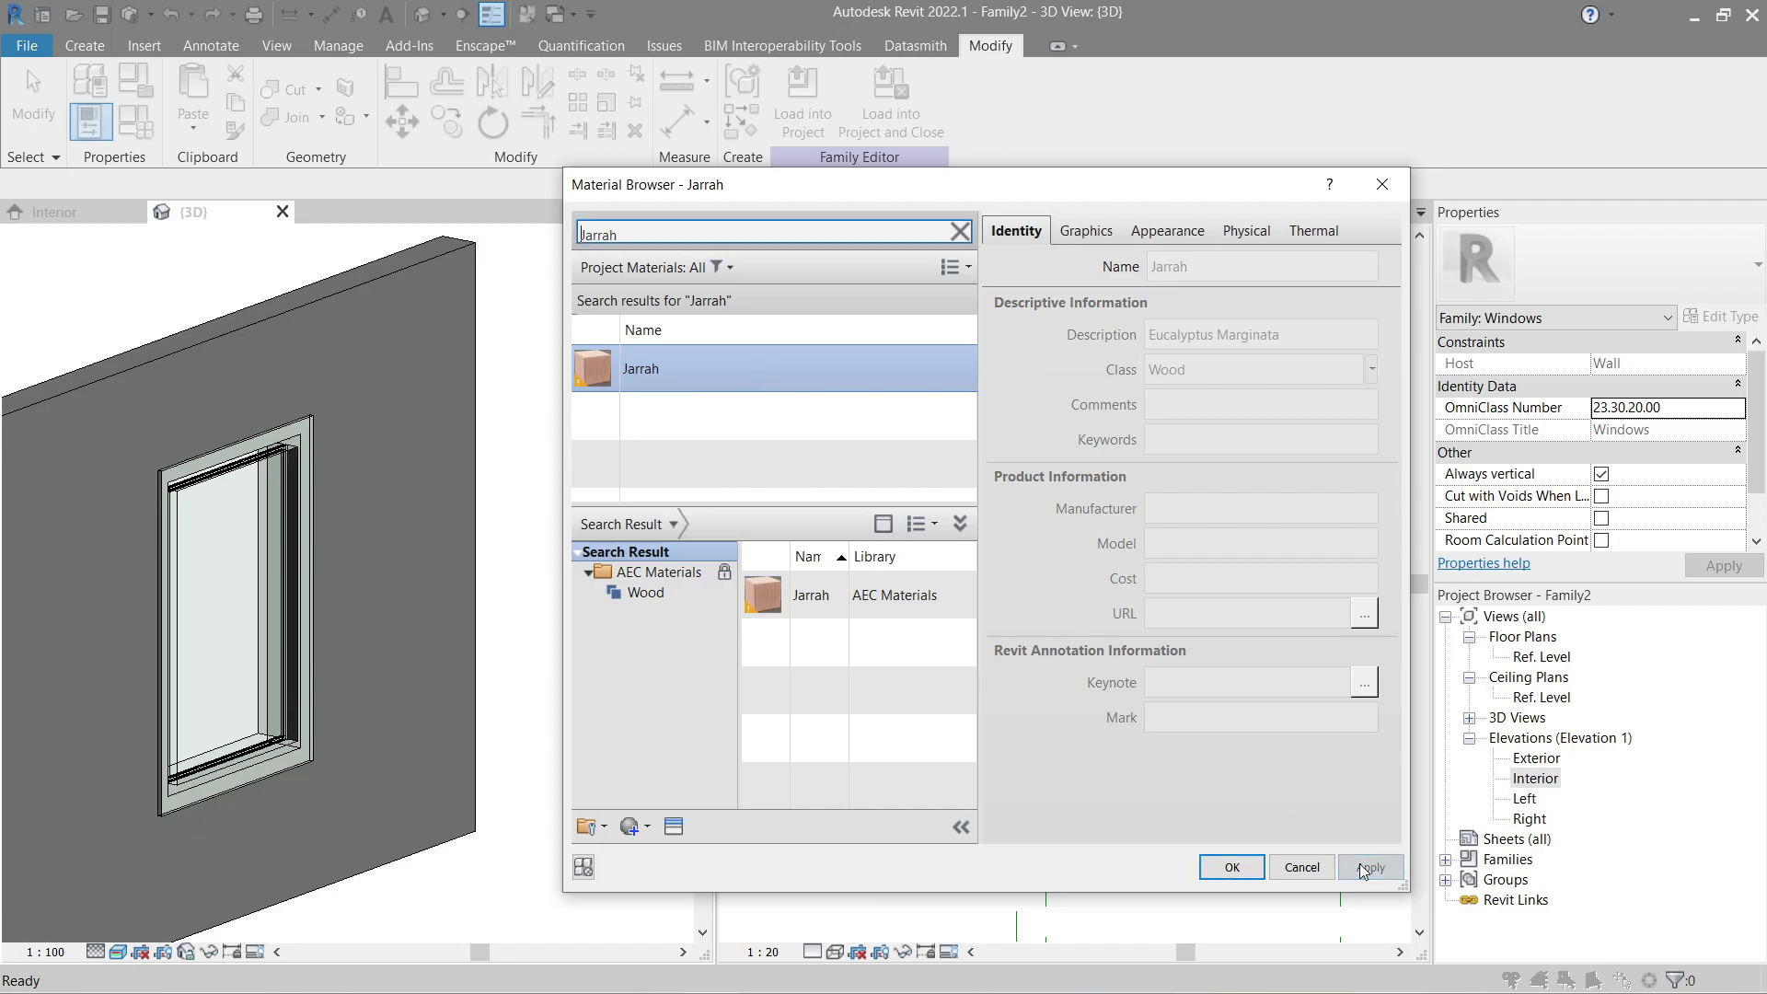
{"action": "left_click", "coordinate": [1232, 867]}
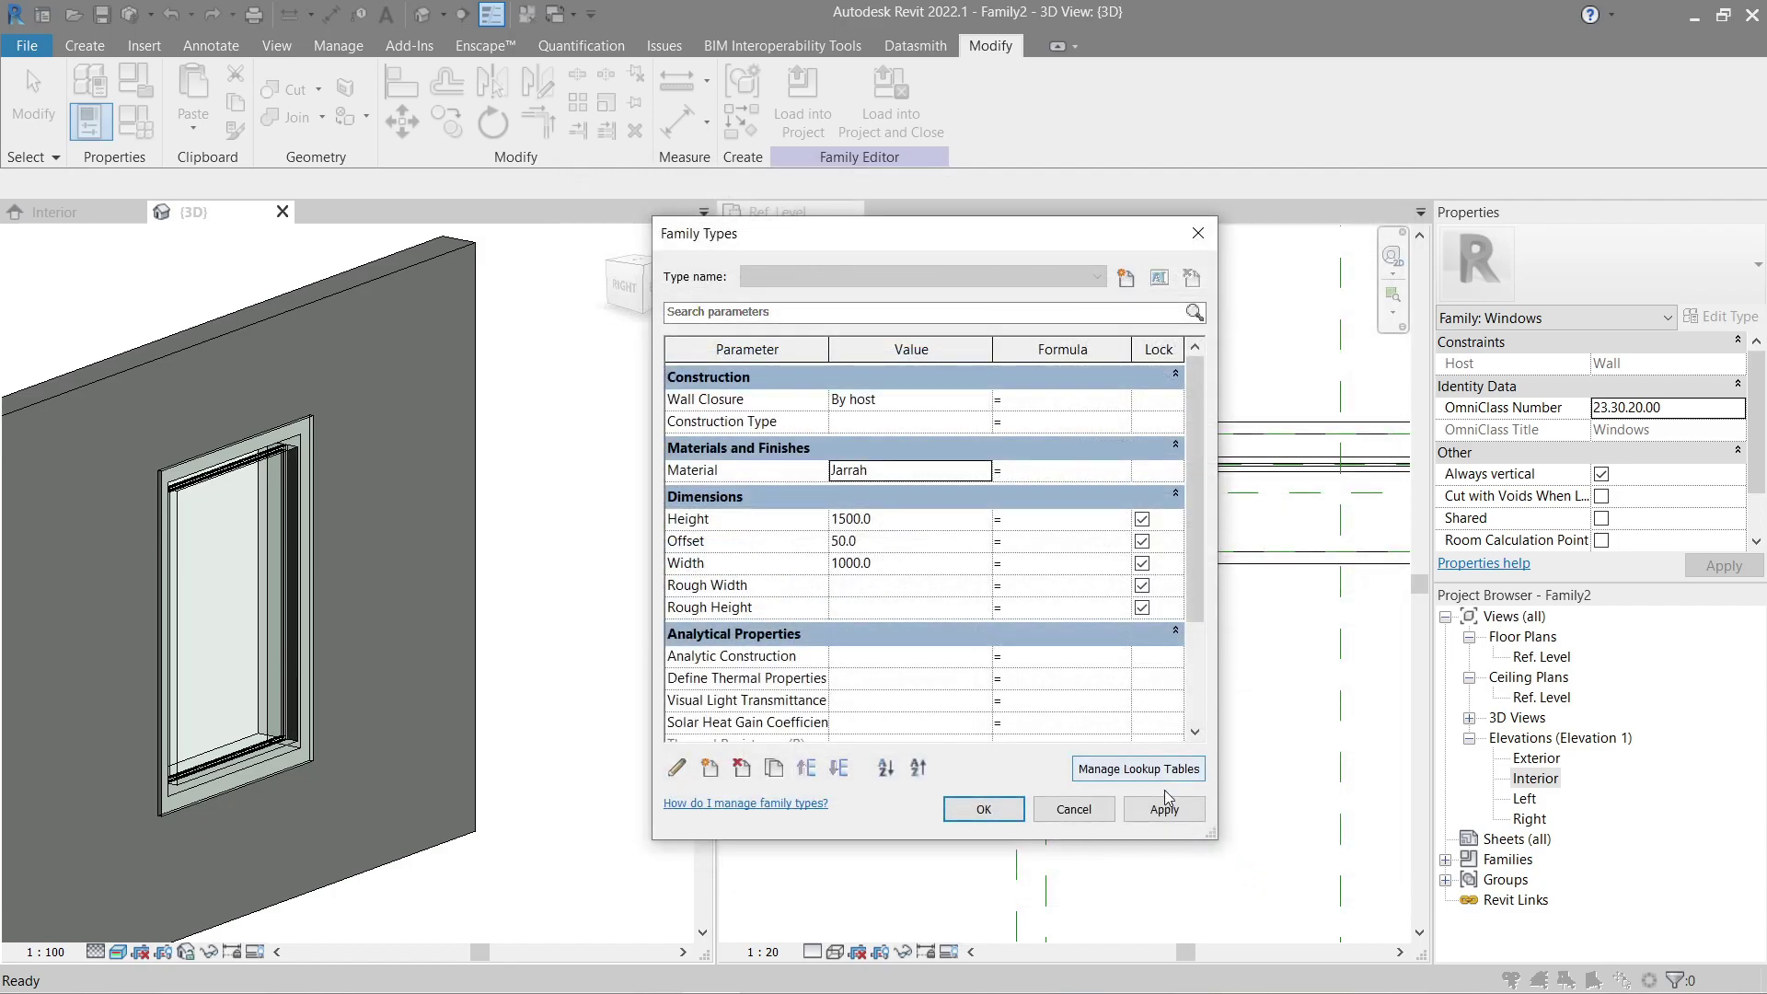
{"action": "left_click", "coordinate": [989, 809]}
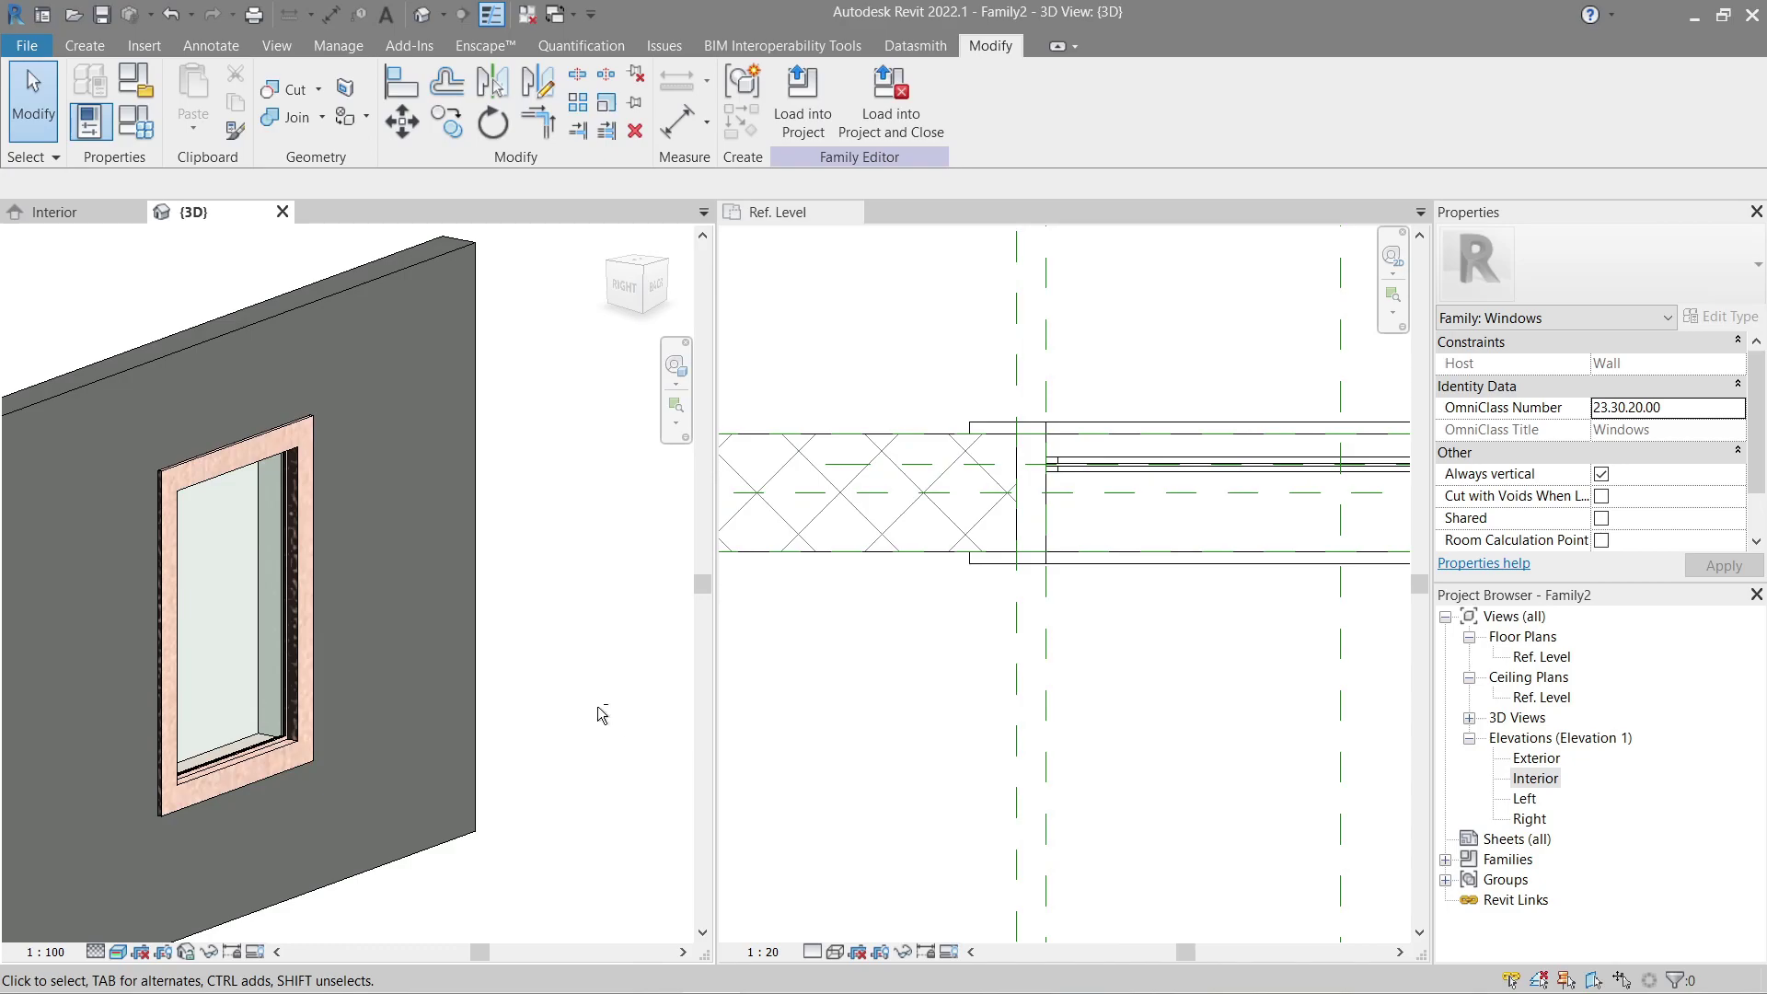
{"action": "middle_click_drag", "start_coordinate": [599, 705], "coordinate": [623, 590], "text": "shift"}
Step: Search the material library for oak and set the family's Material parameter to Oak Flooring, Espresso
{"action": "left_click", "coordinate": [298, 492]}
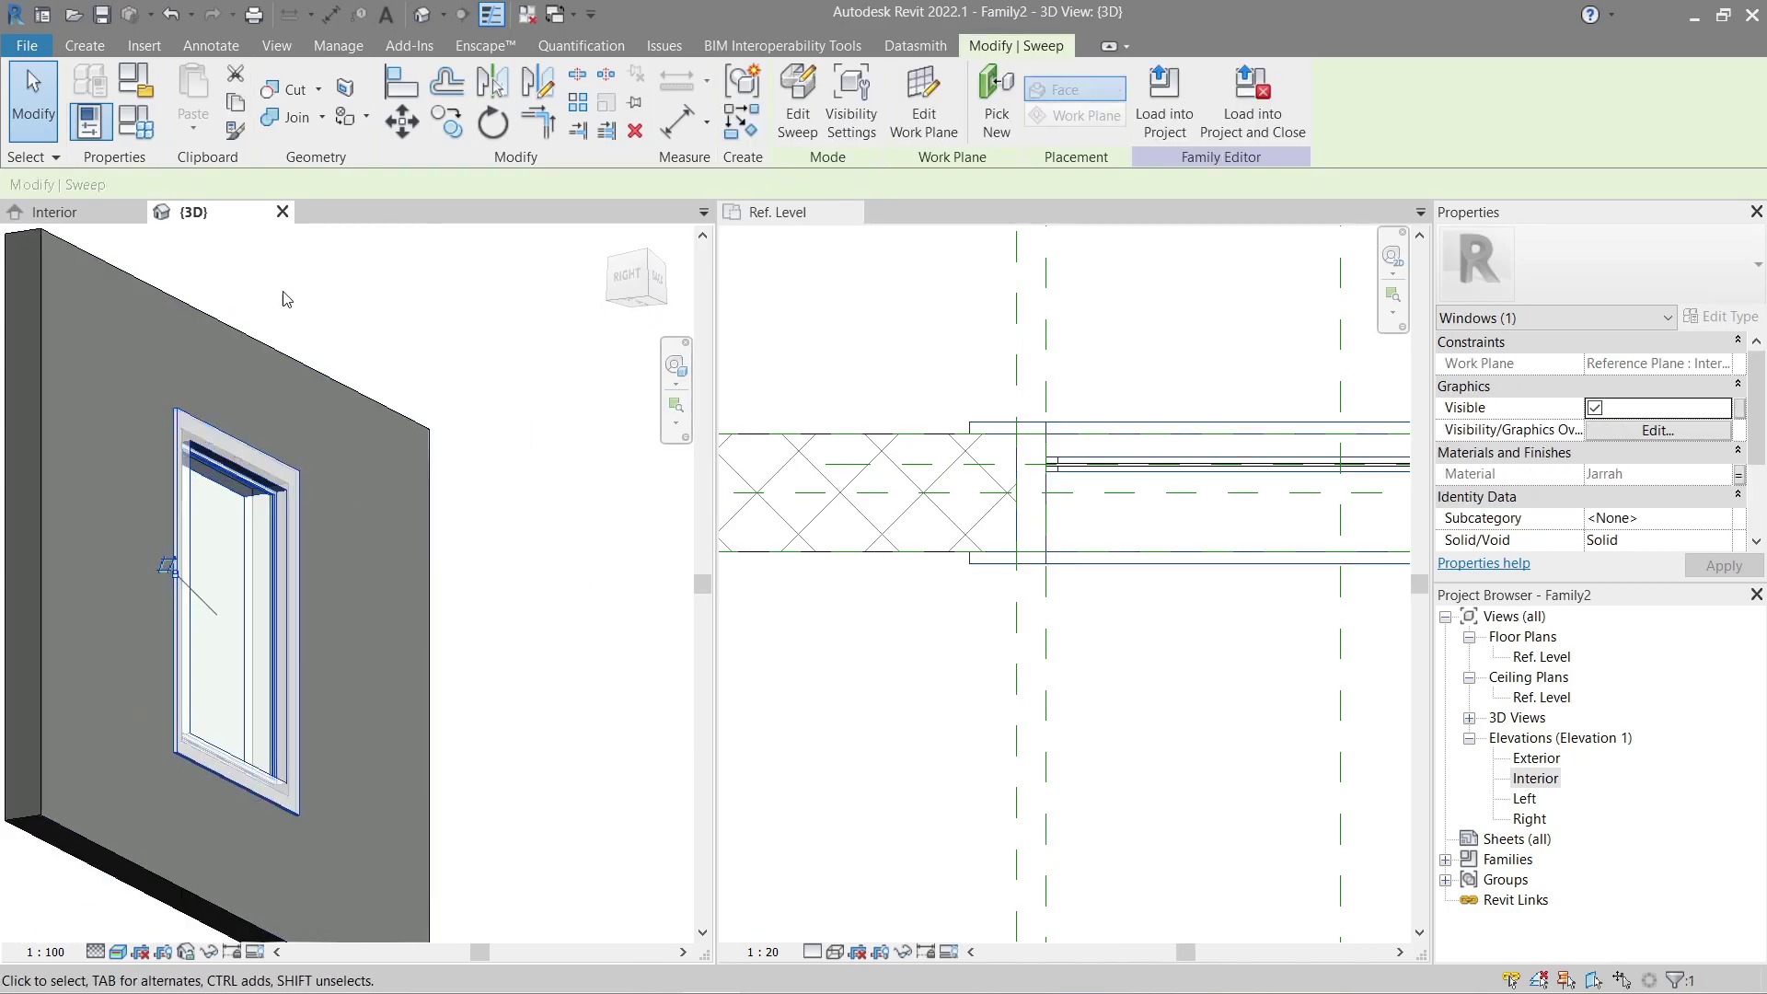
{"action": "left_click", "coordinate": [136, 120]}
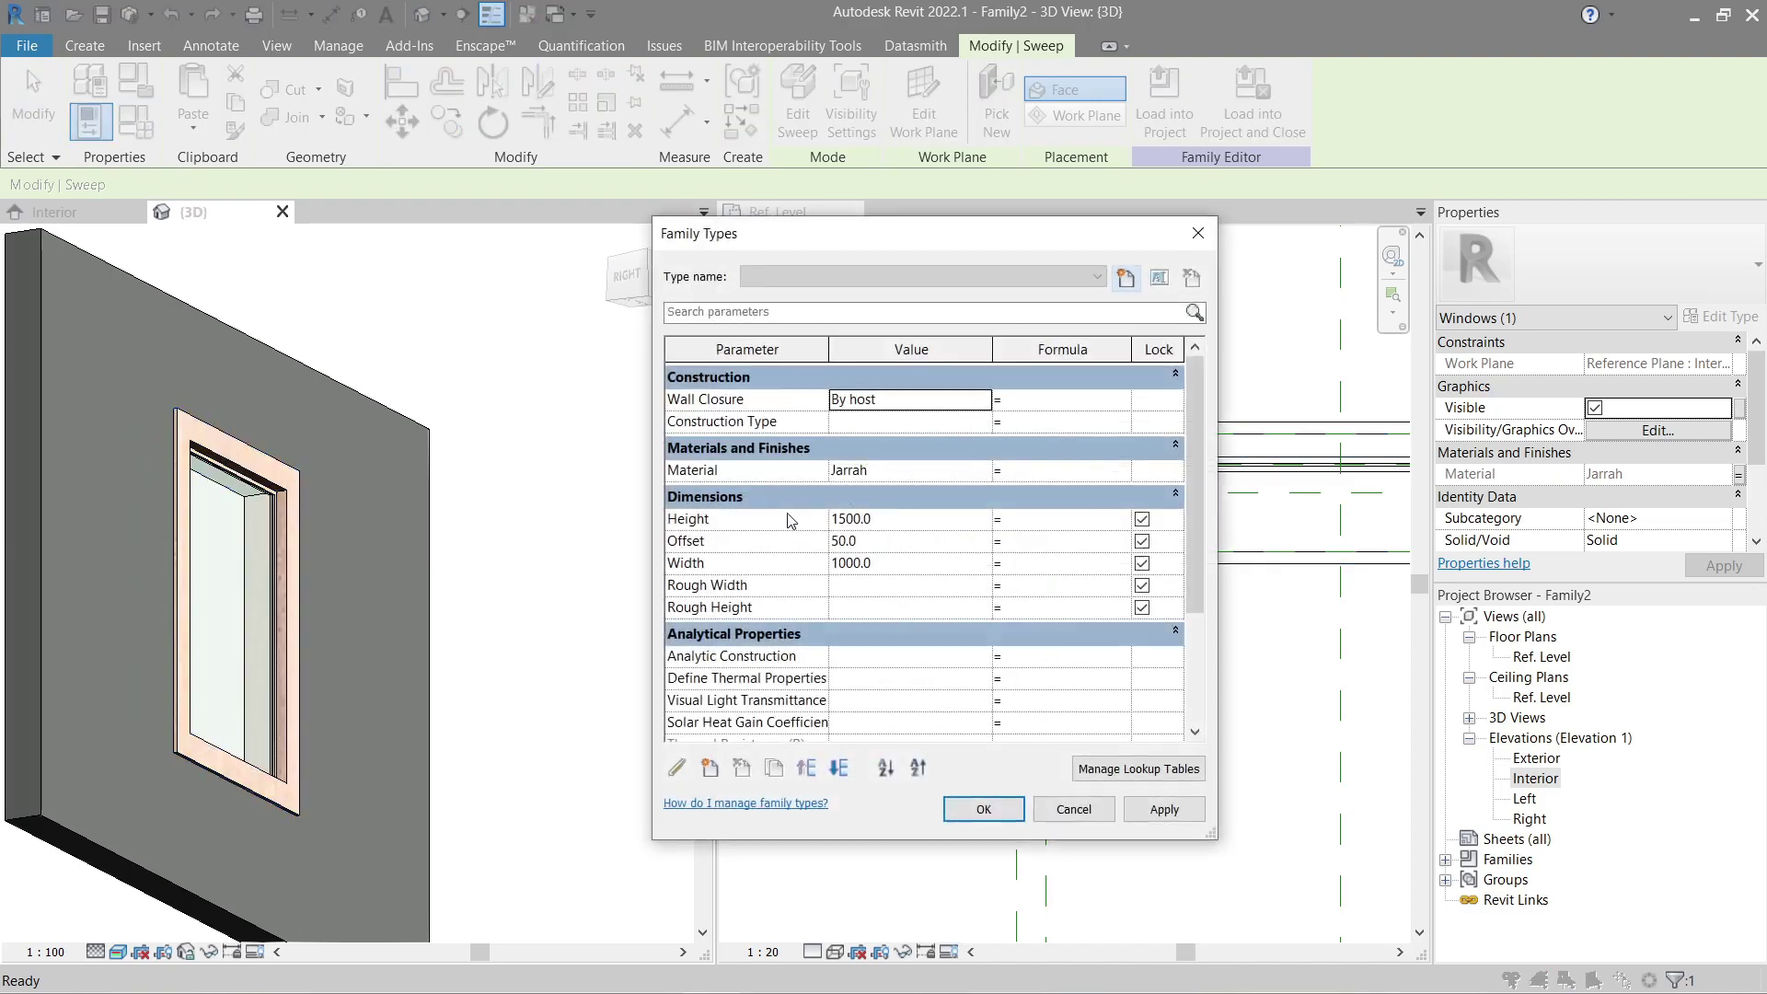
{"action": "left_click", "coordinate": [921, 471]}
{"action": "left_click", "coordinate": [984, 470]}
{"action": "left_click", "coordinate": [666, 229]}
{"action": "type", "text": "oa"}
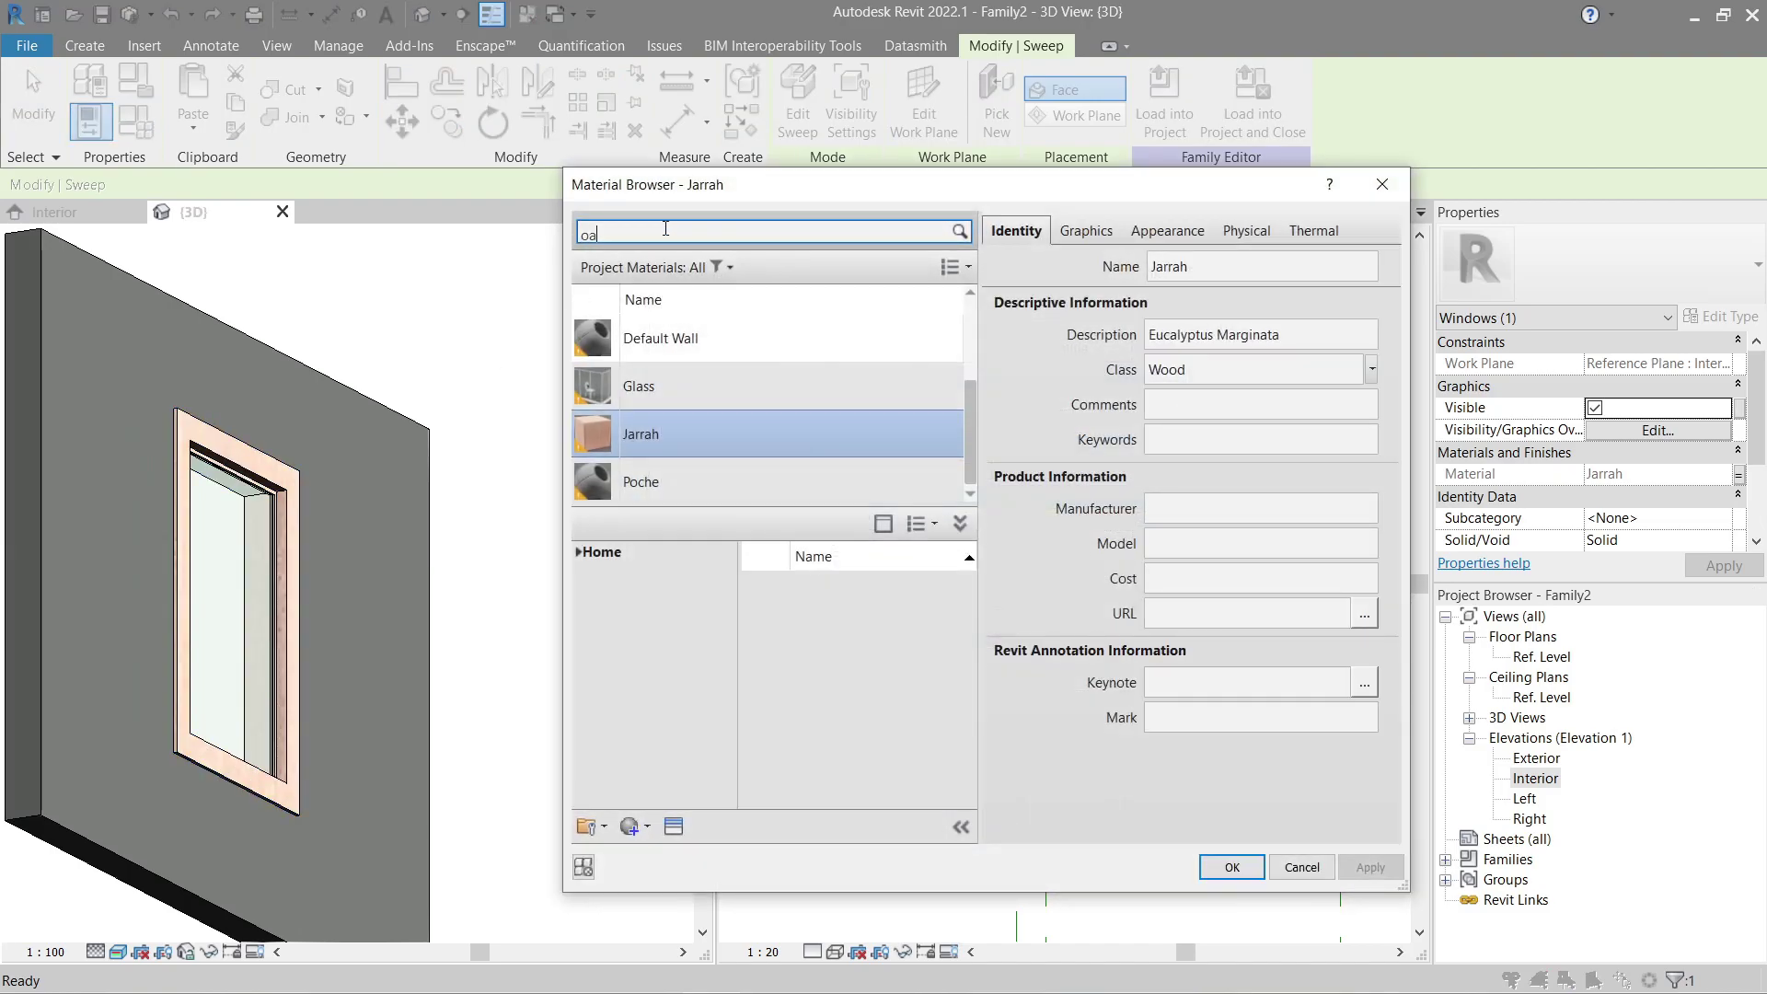
{"action": "type", "text": "k"}
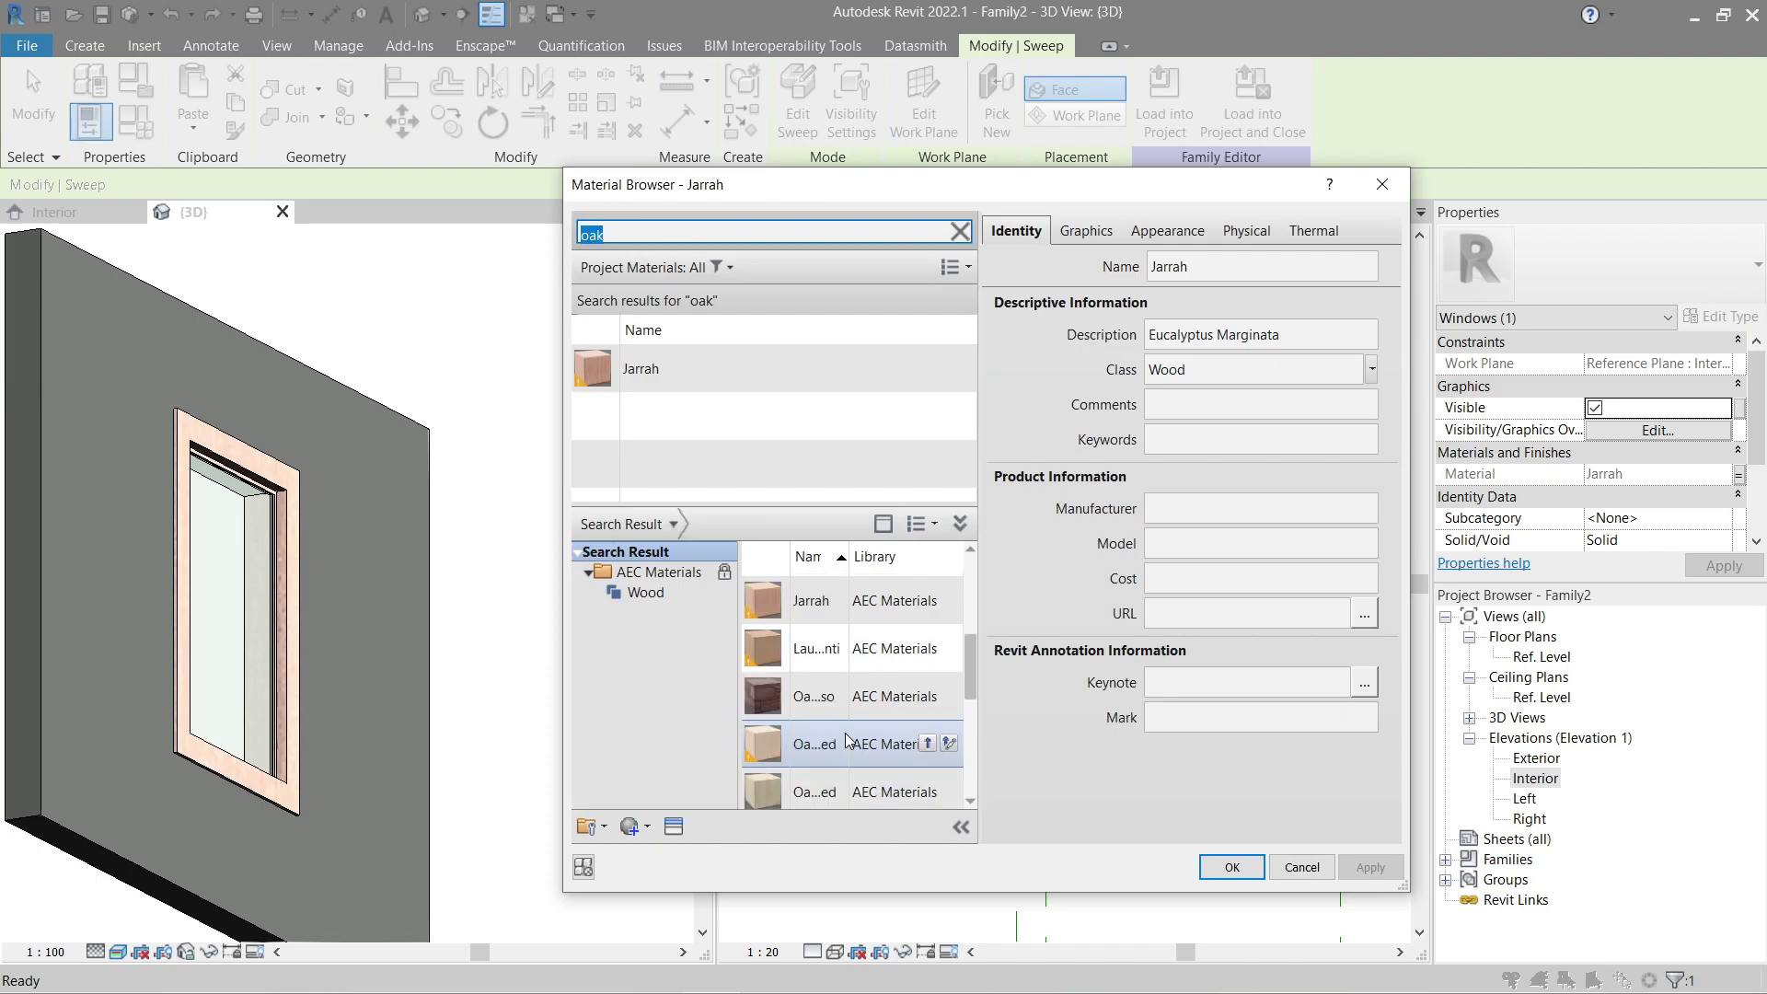
{"action": "left_click", "coordinate": [803, 696]}
{"action": "double_click", "coordinate": [796, 703]}
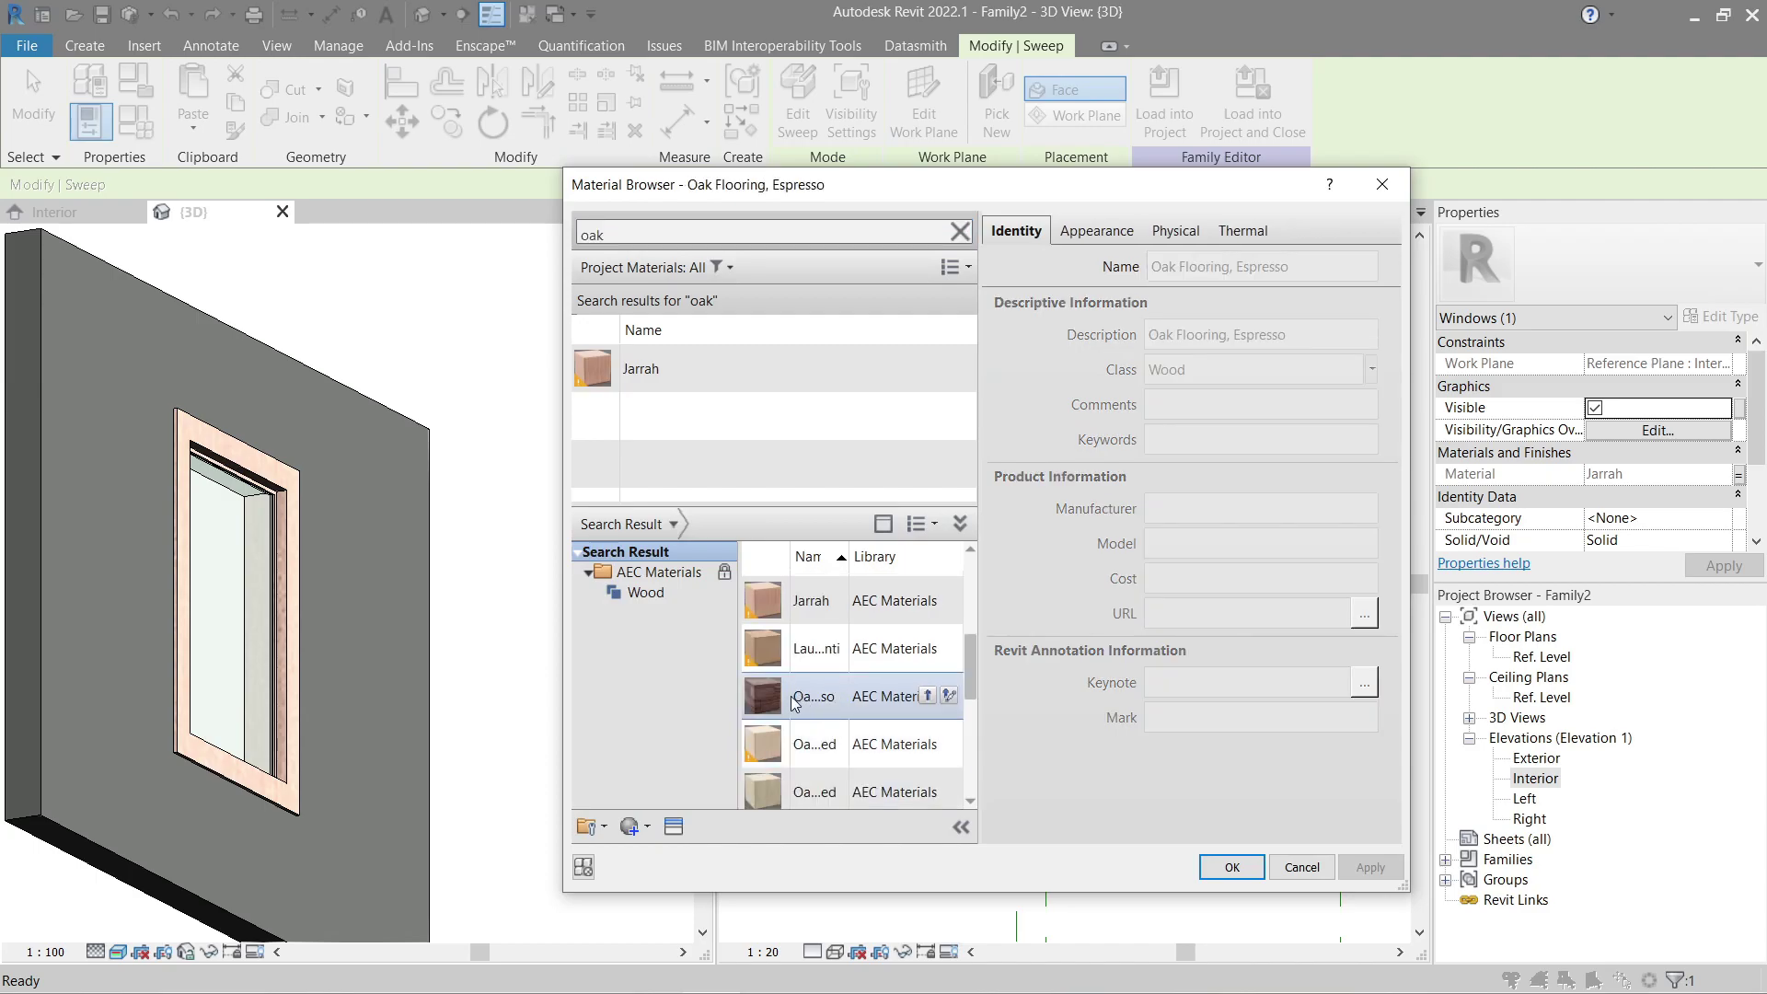
{"action": "left_click", "coordinate": [1231, 867]}
{"action": "left_click", "coordinate": [1191, 807]}
{"action": "left_click", "coordinate": [955, 816]}
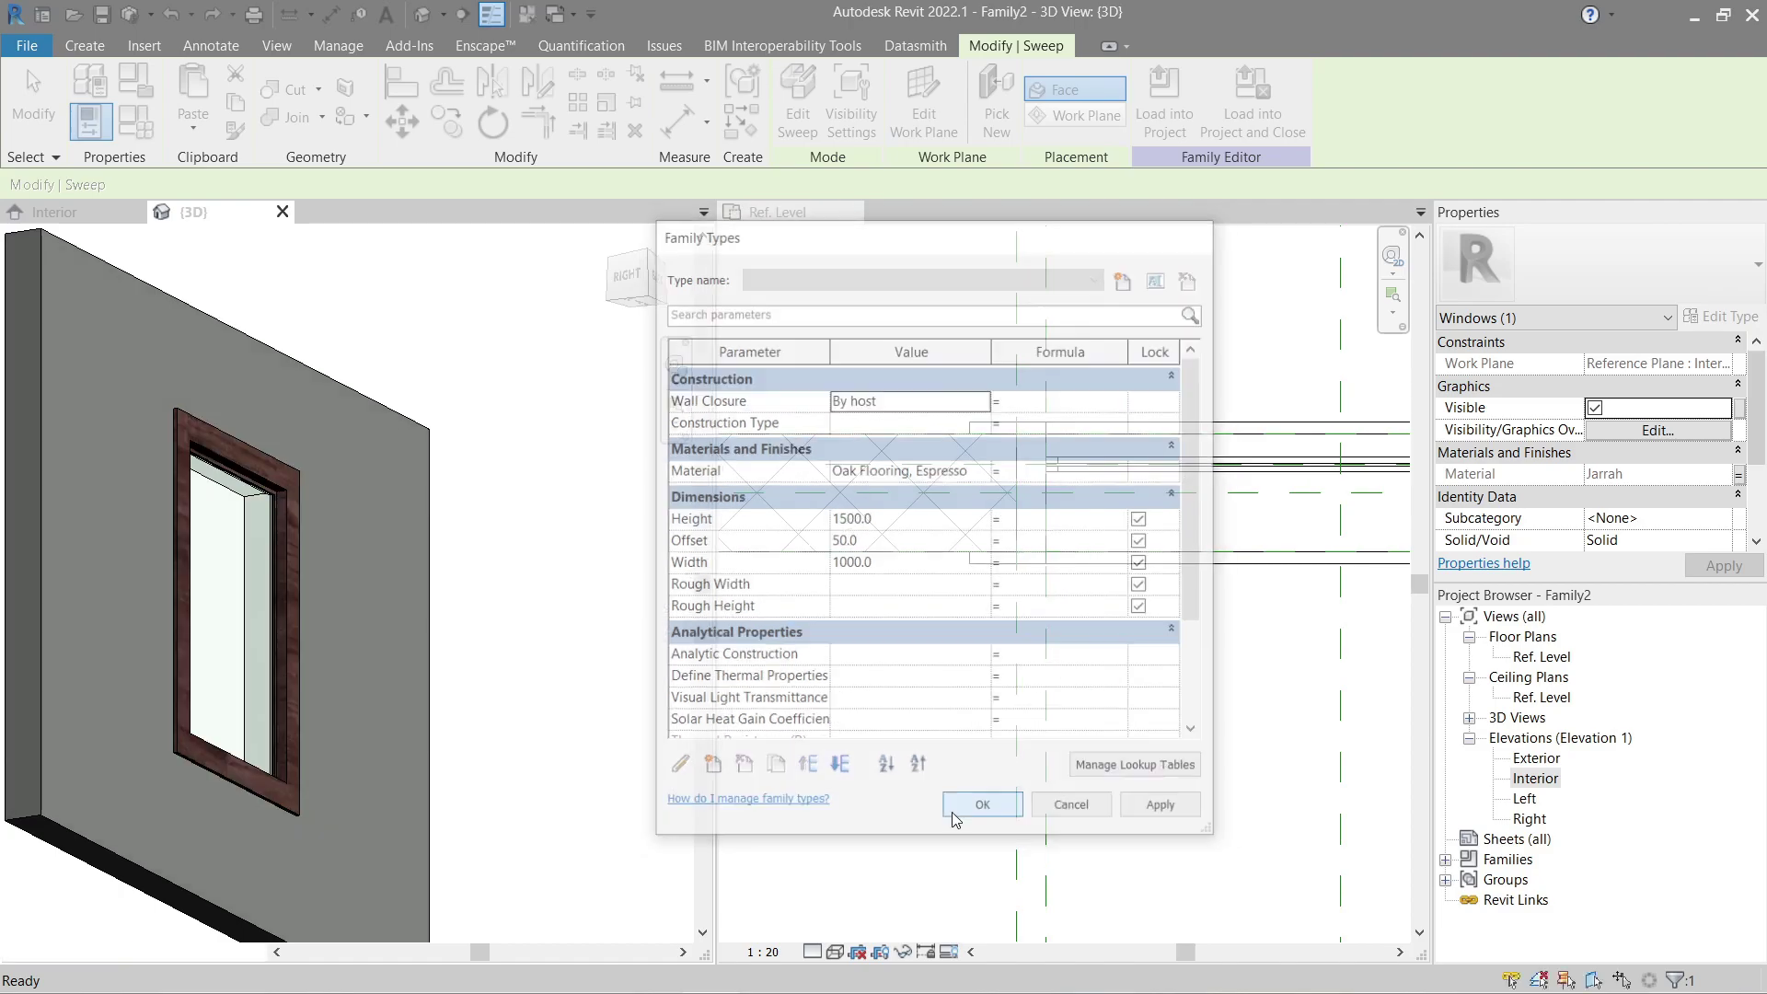
Step: Create a new family type named 1500x1000mm
{"action": "middle_click_drag", "start_coordinate": [490, 677], "coordinate": [516, 645], "text": "shift"}
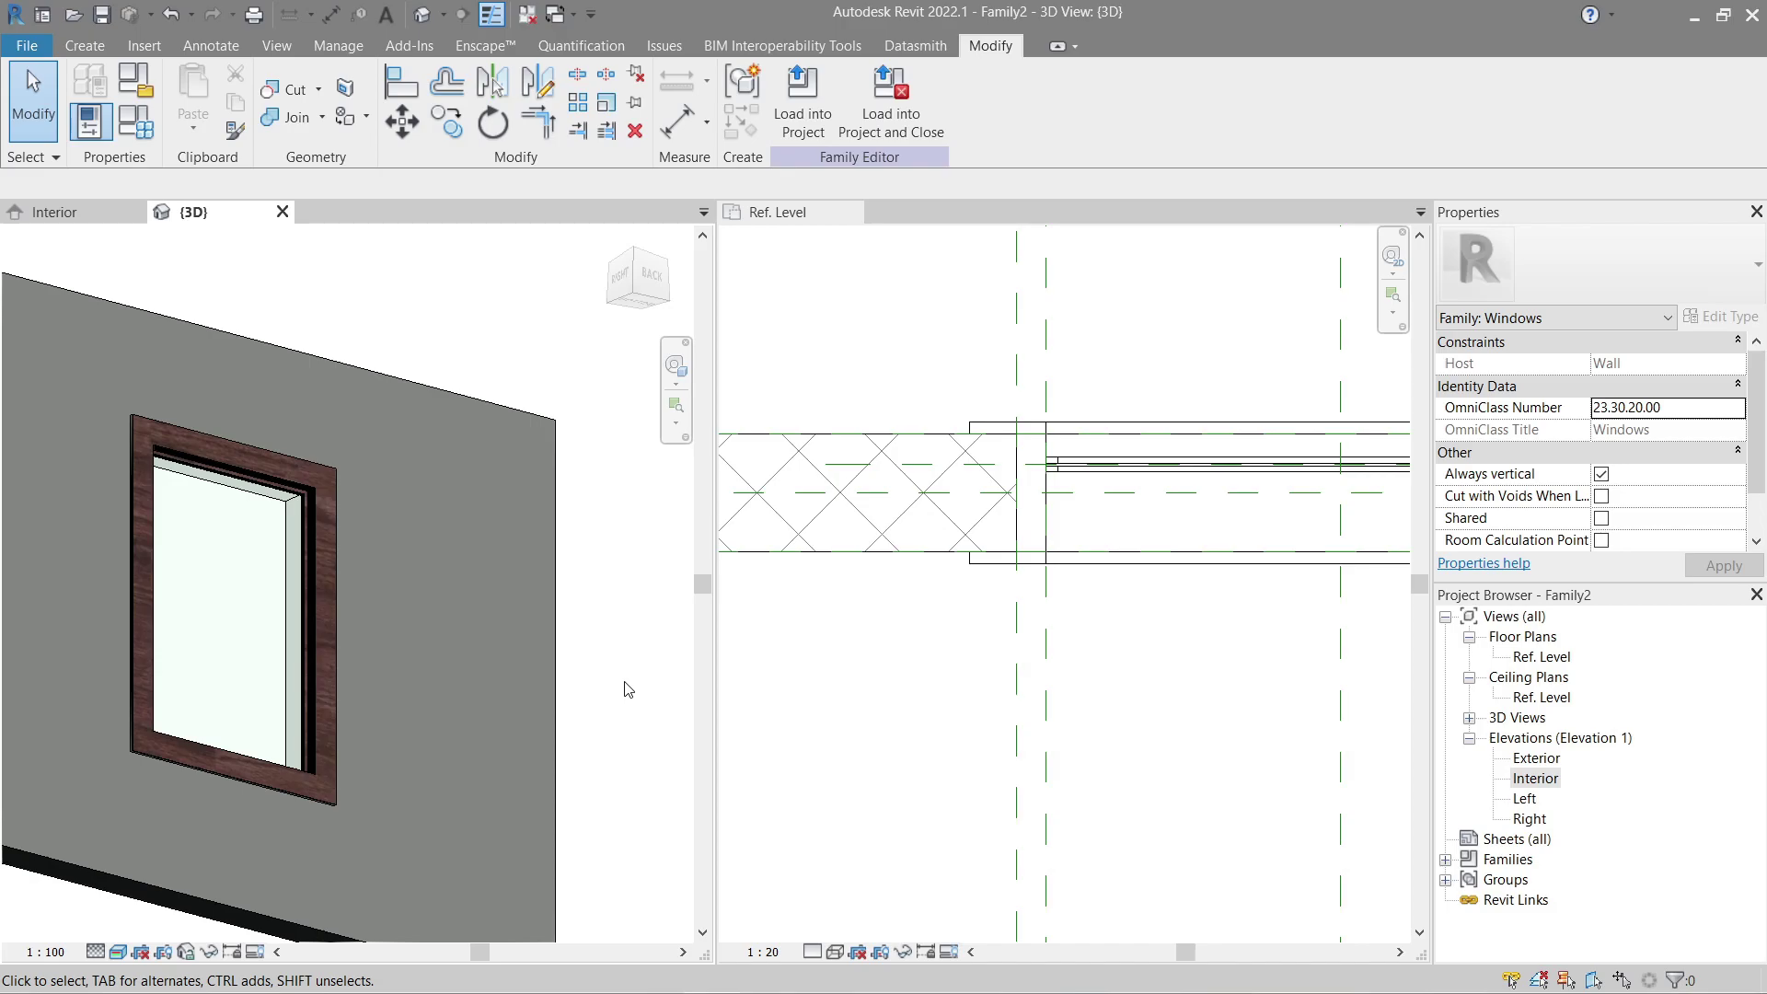
{"action": "left_click", "coordinate": [150, 135]}
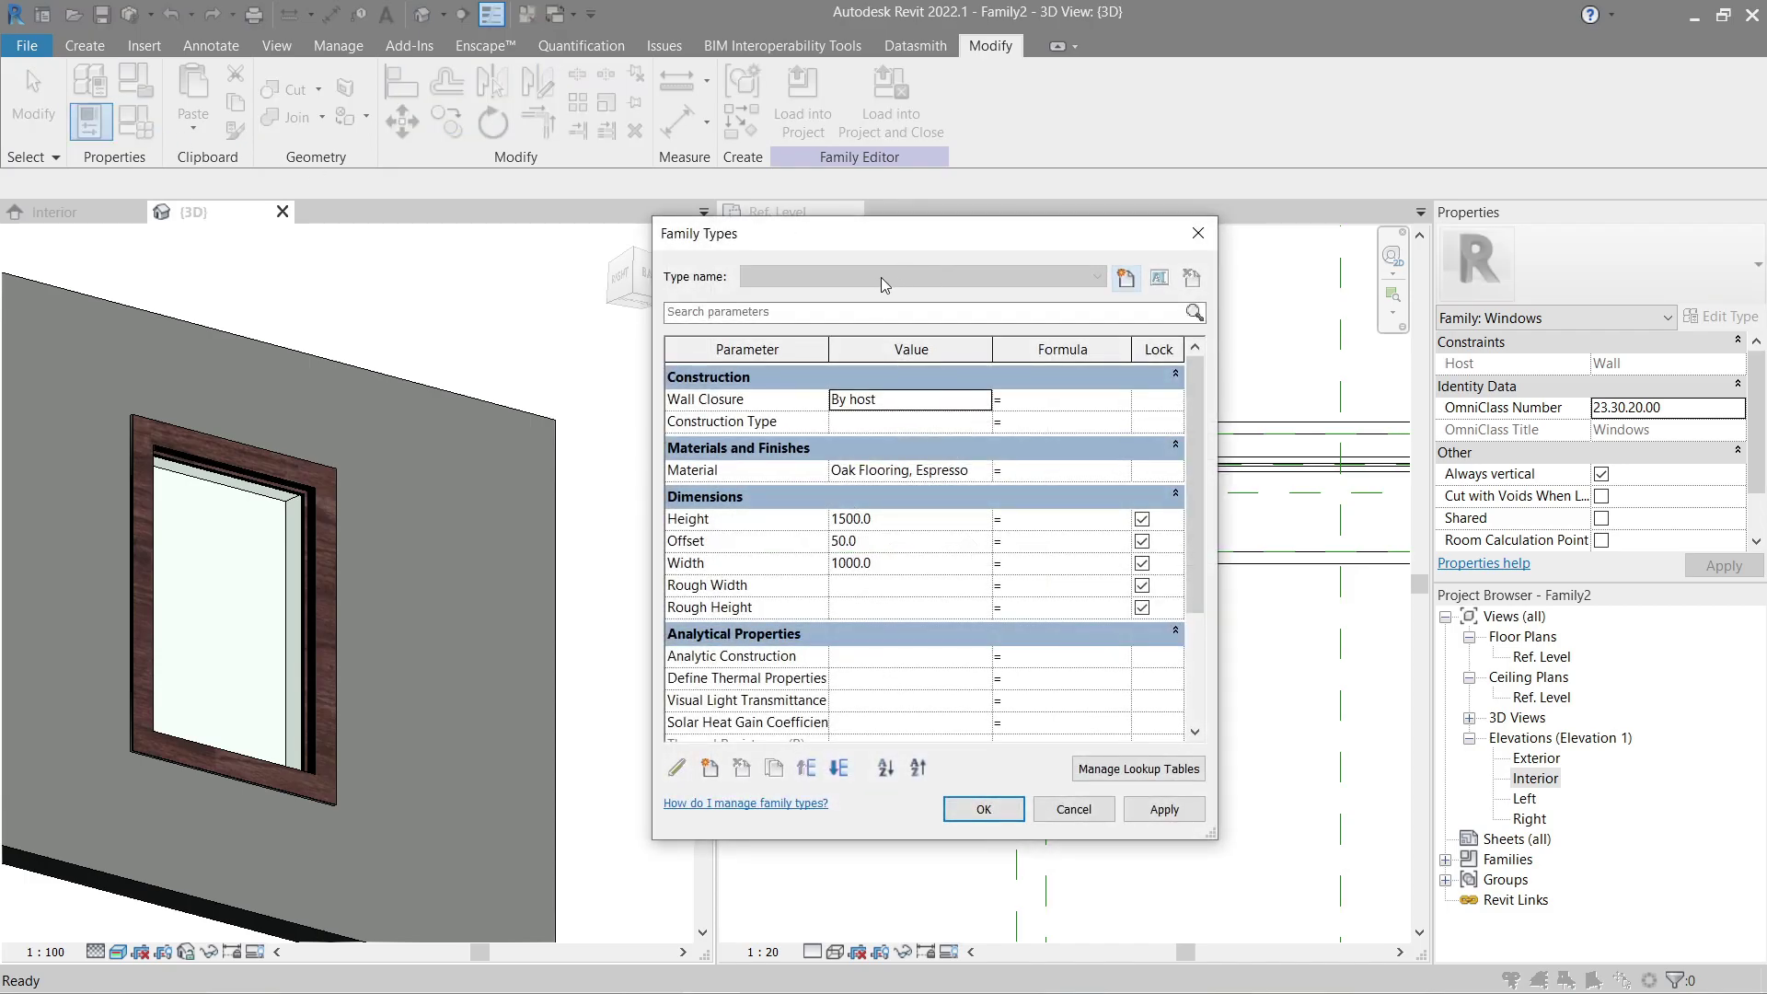
{"action": "left_click", "coordinate": [1128, 283]}
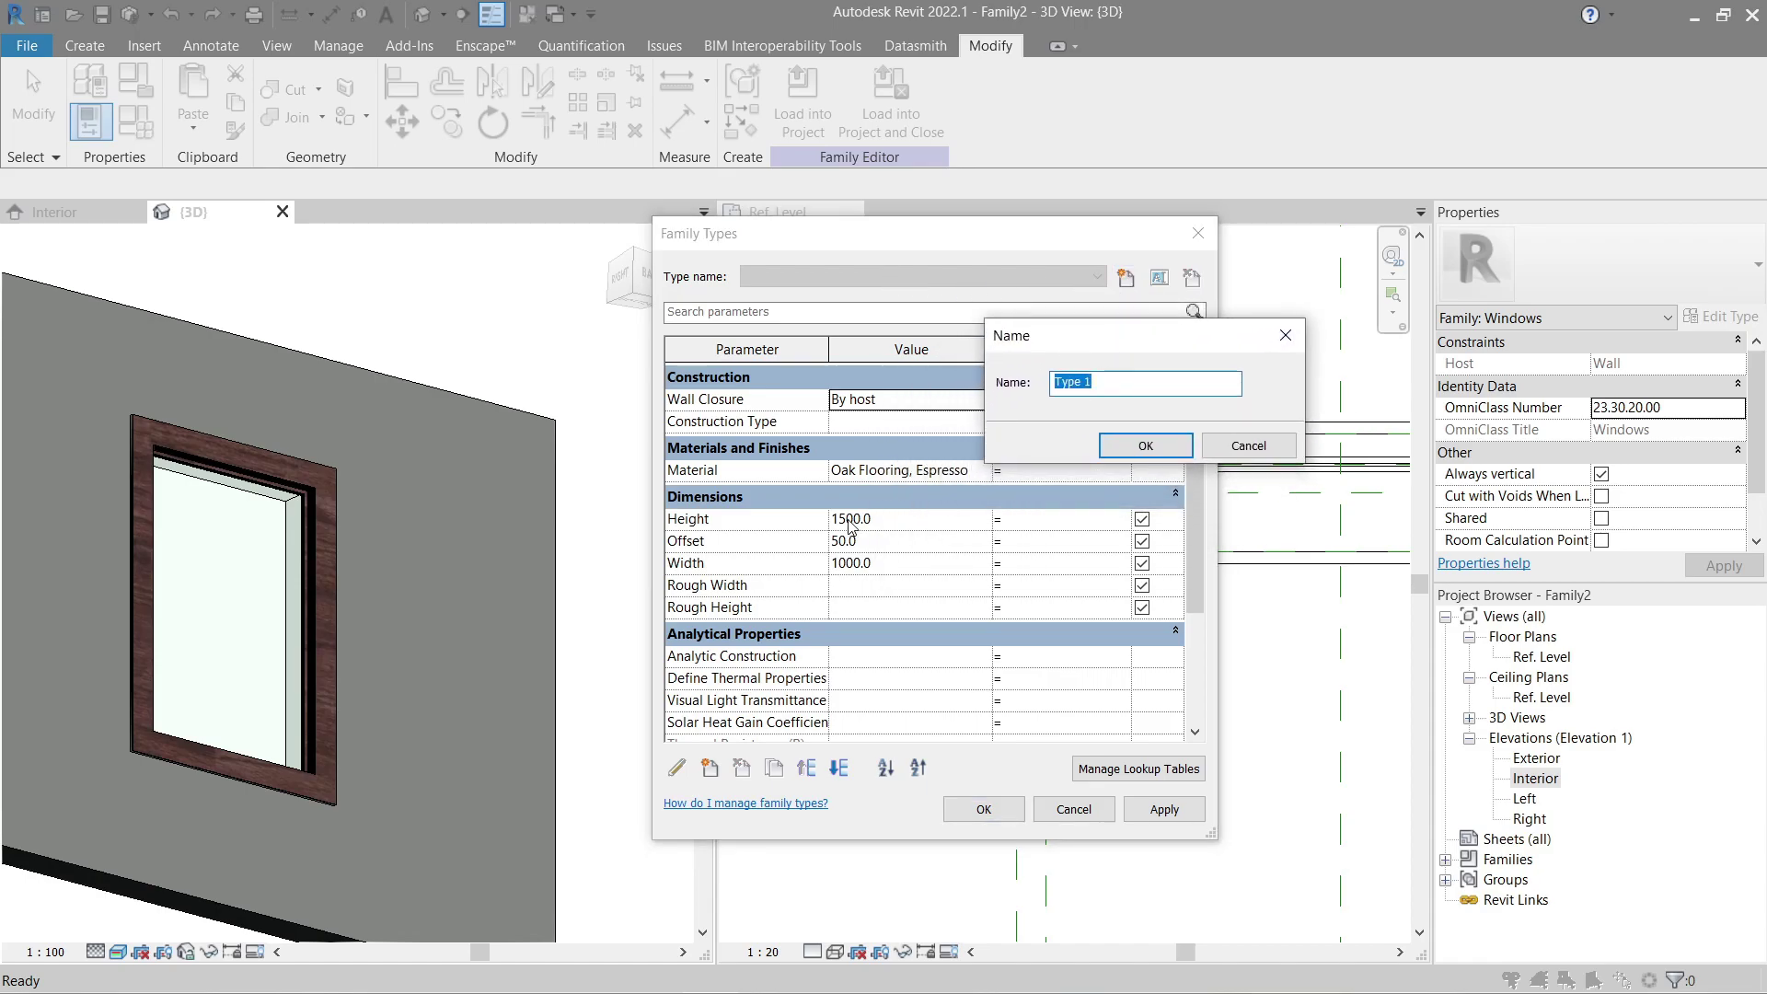
{"action": "double_click", "coordinate": [1117, 386]}
{"action": "key", "text": "ctrl+a"}
{"action": "type", "text": "1"}
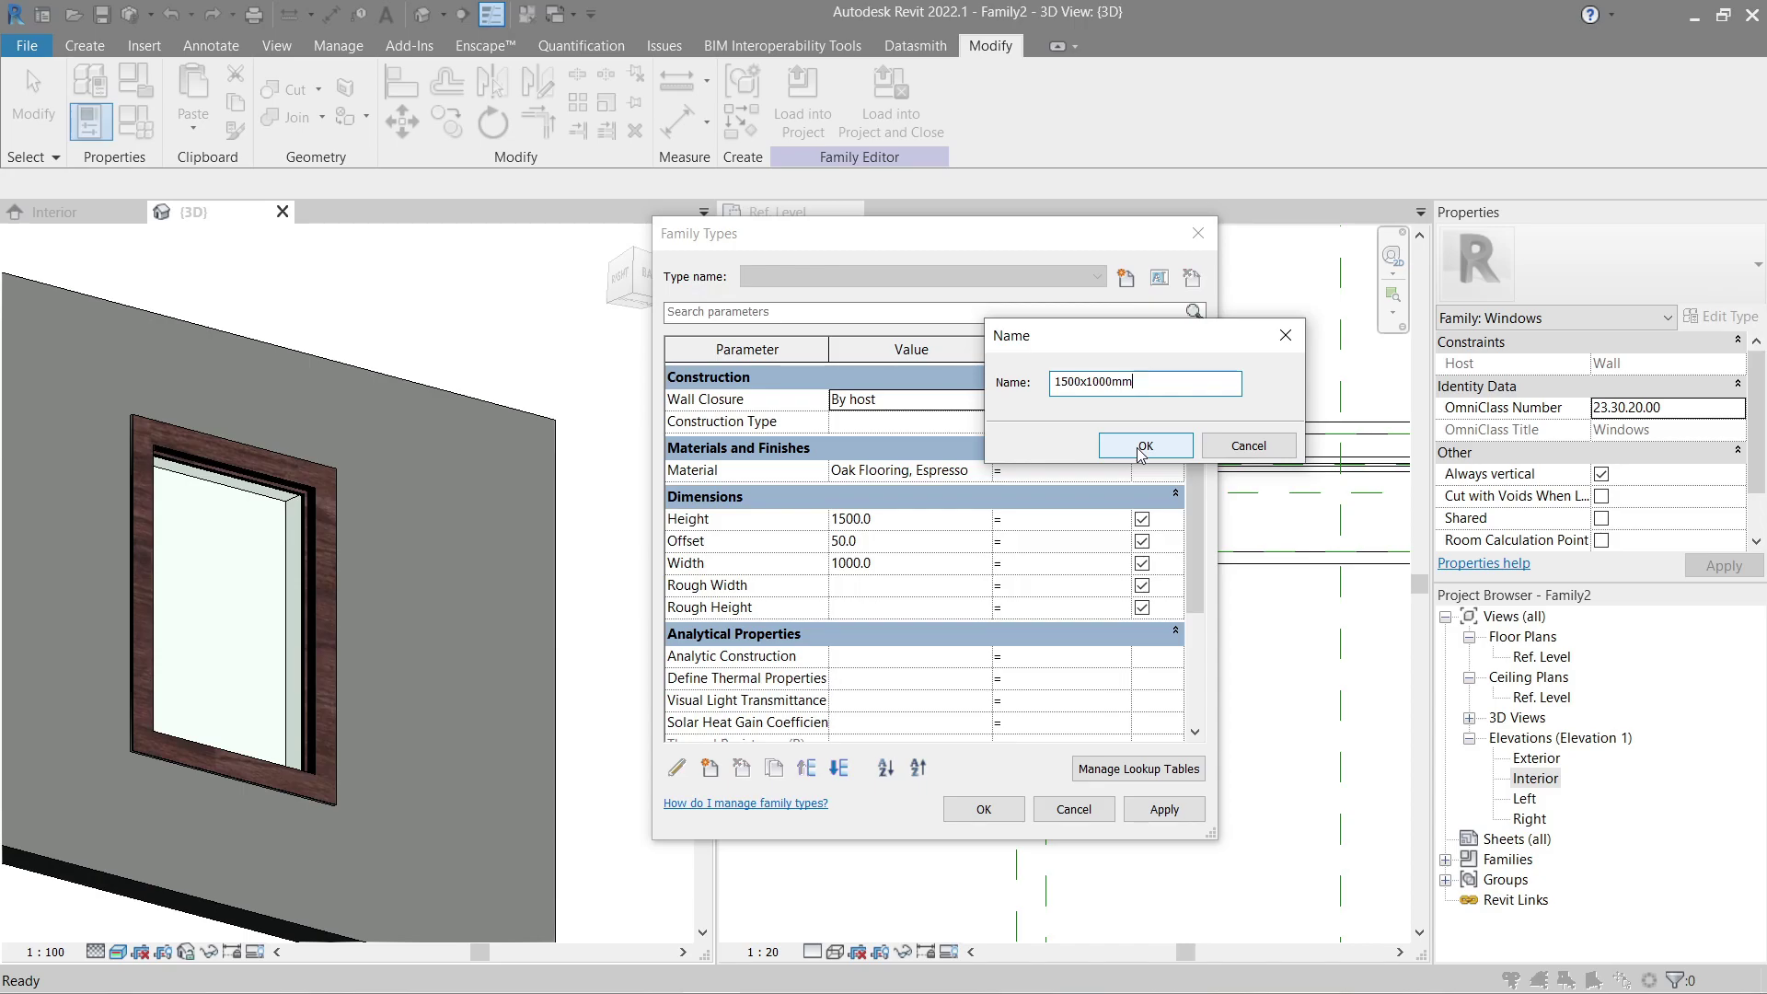
{"action": "double_click", "coordinate": [1125, 385]}
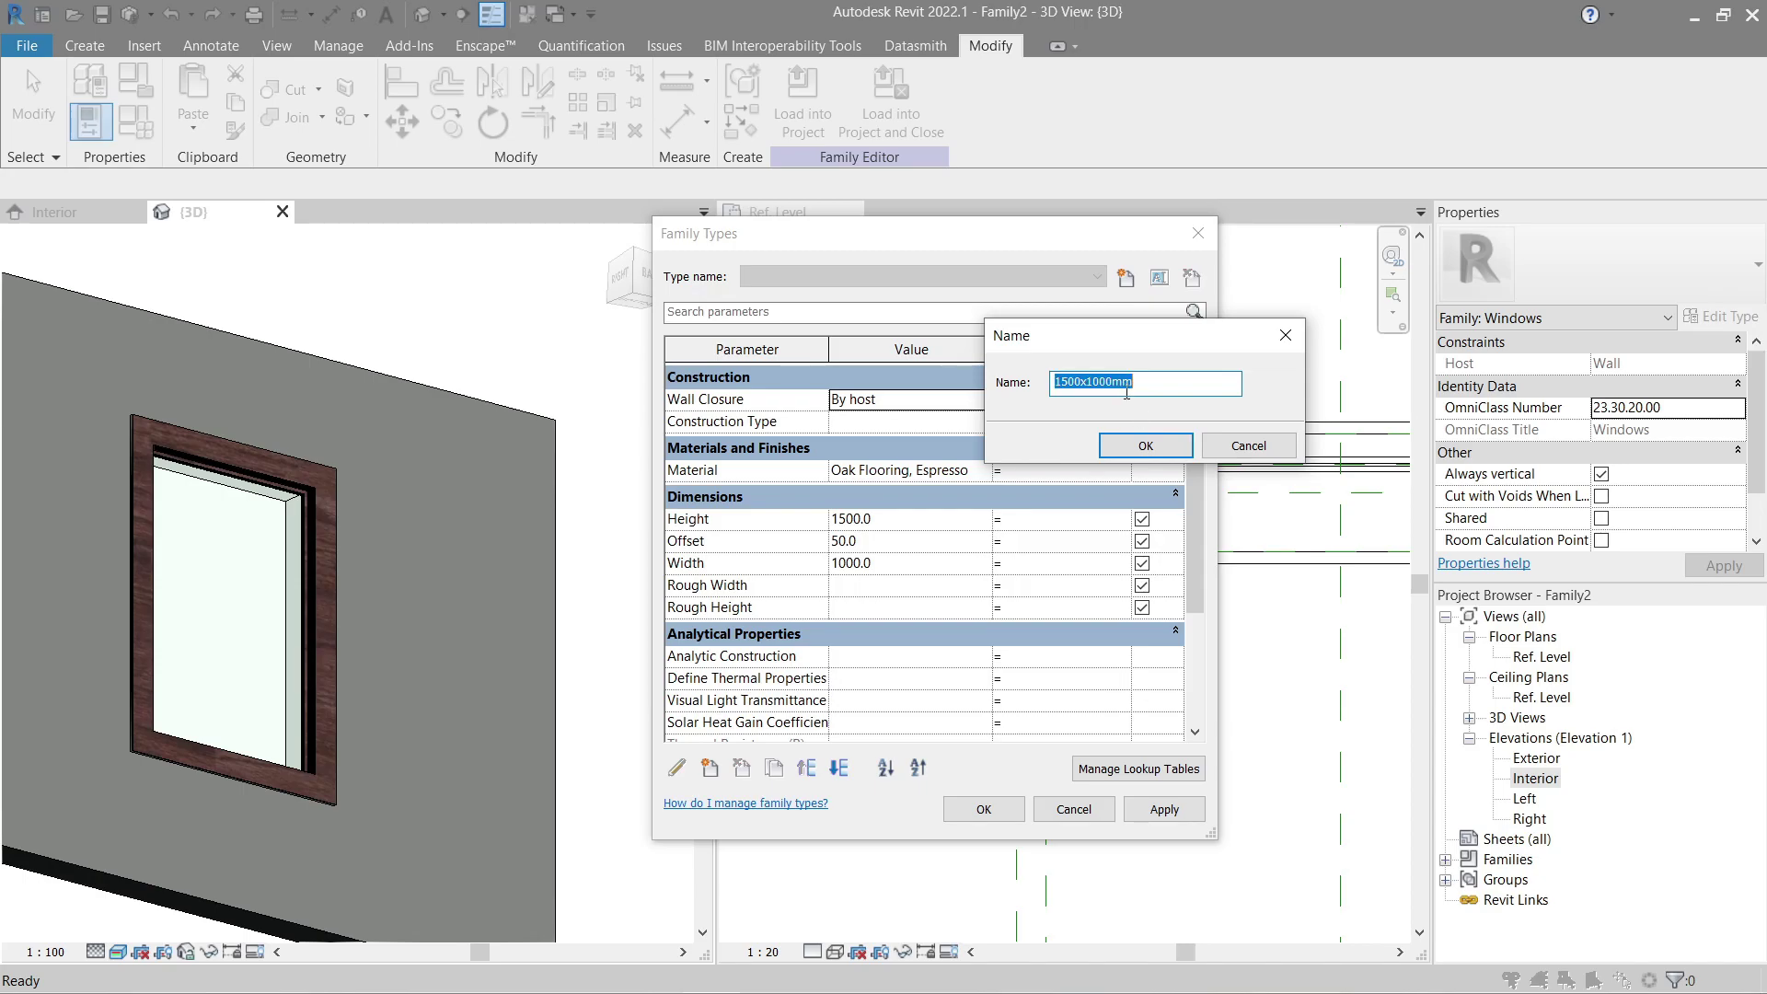
{"action": "left_click", "coordinate": [1146, 445]}
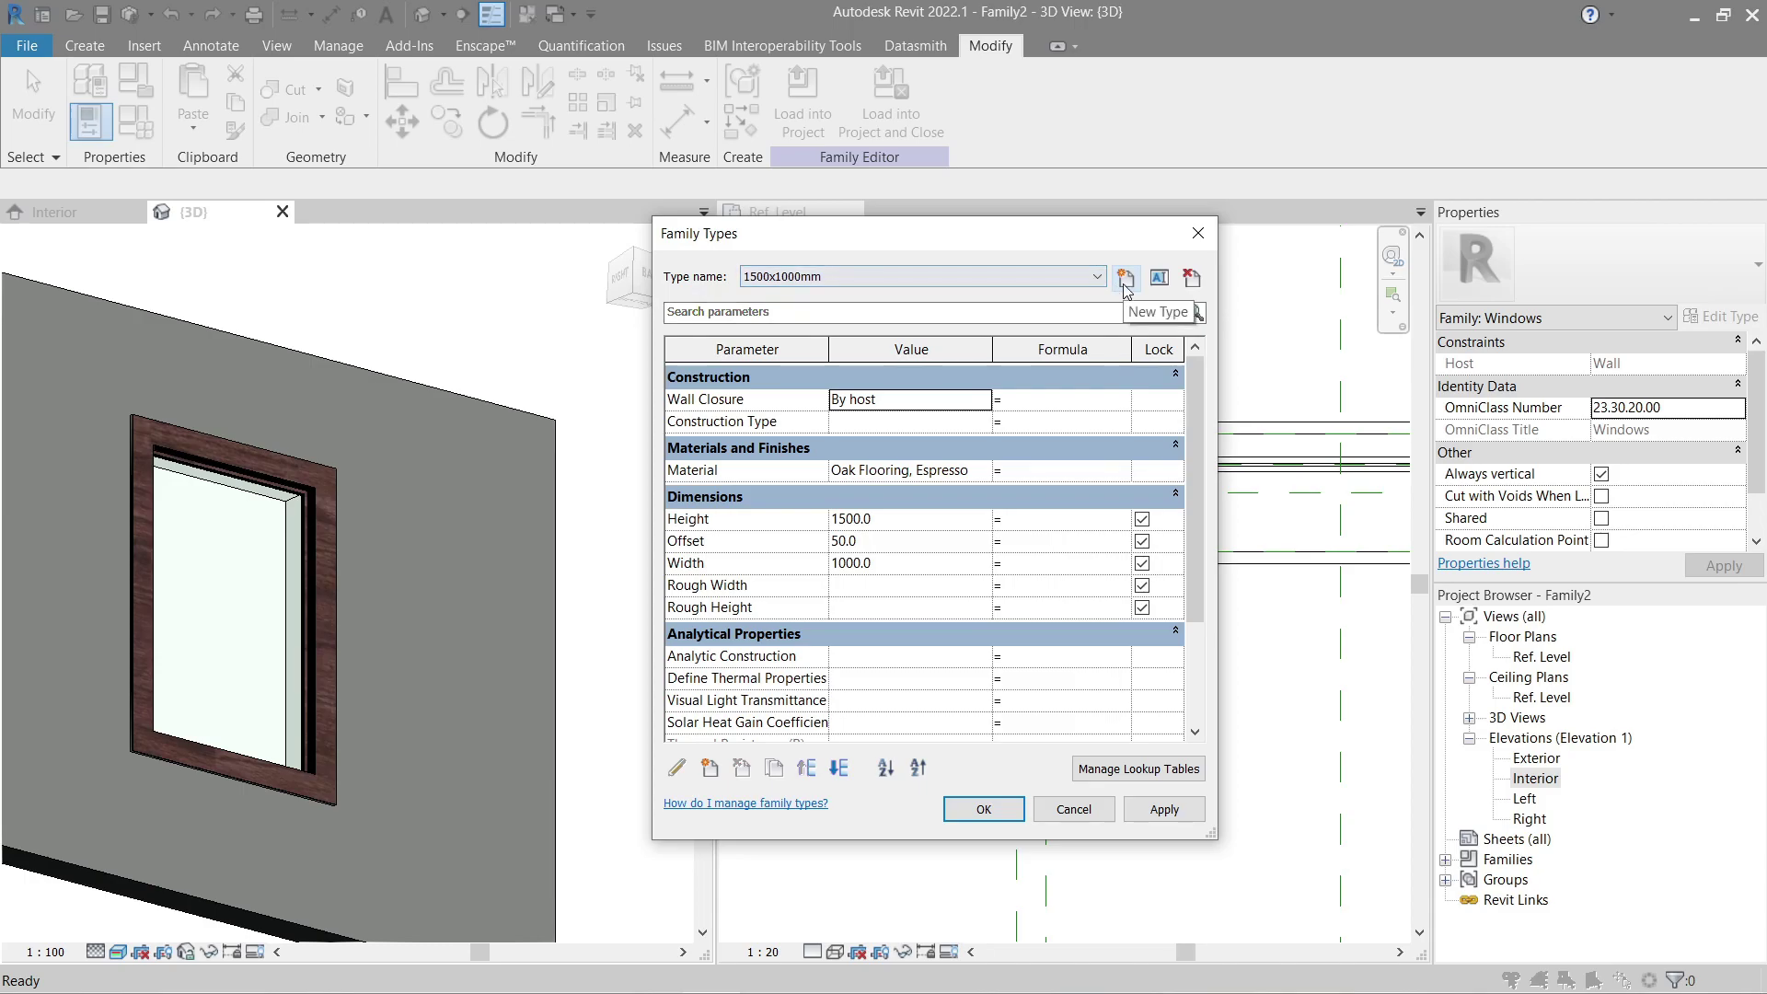
Step: Create a second family type named 1000x1000mm and set its Height to 1000
{"action": "left_click", "coordinate": [1135, 286]}
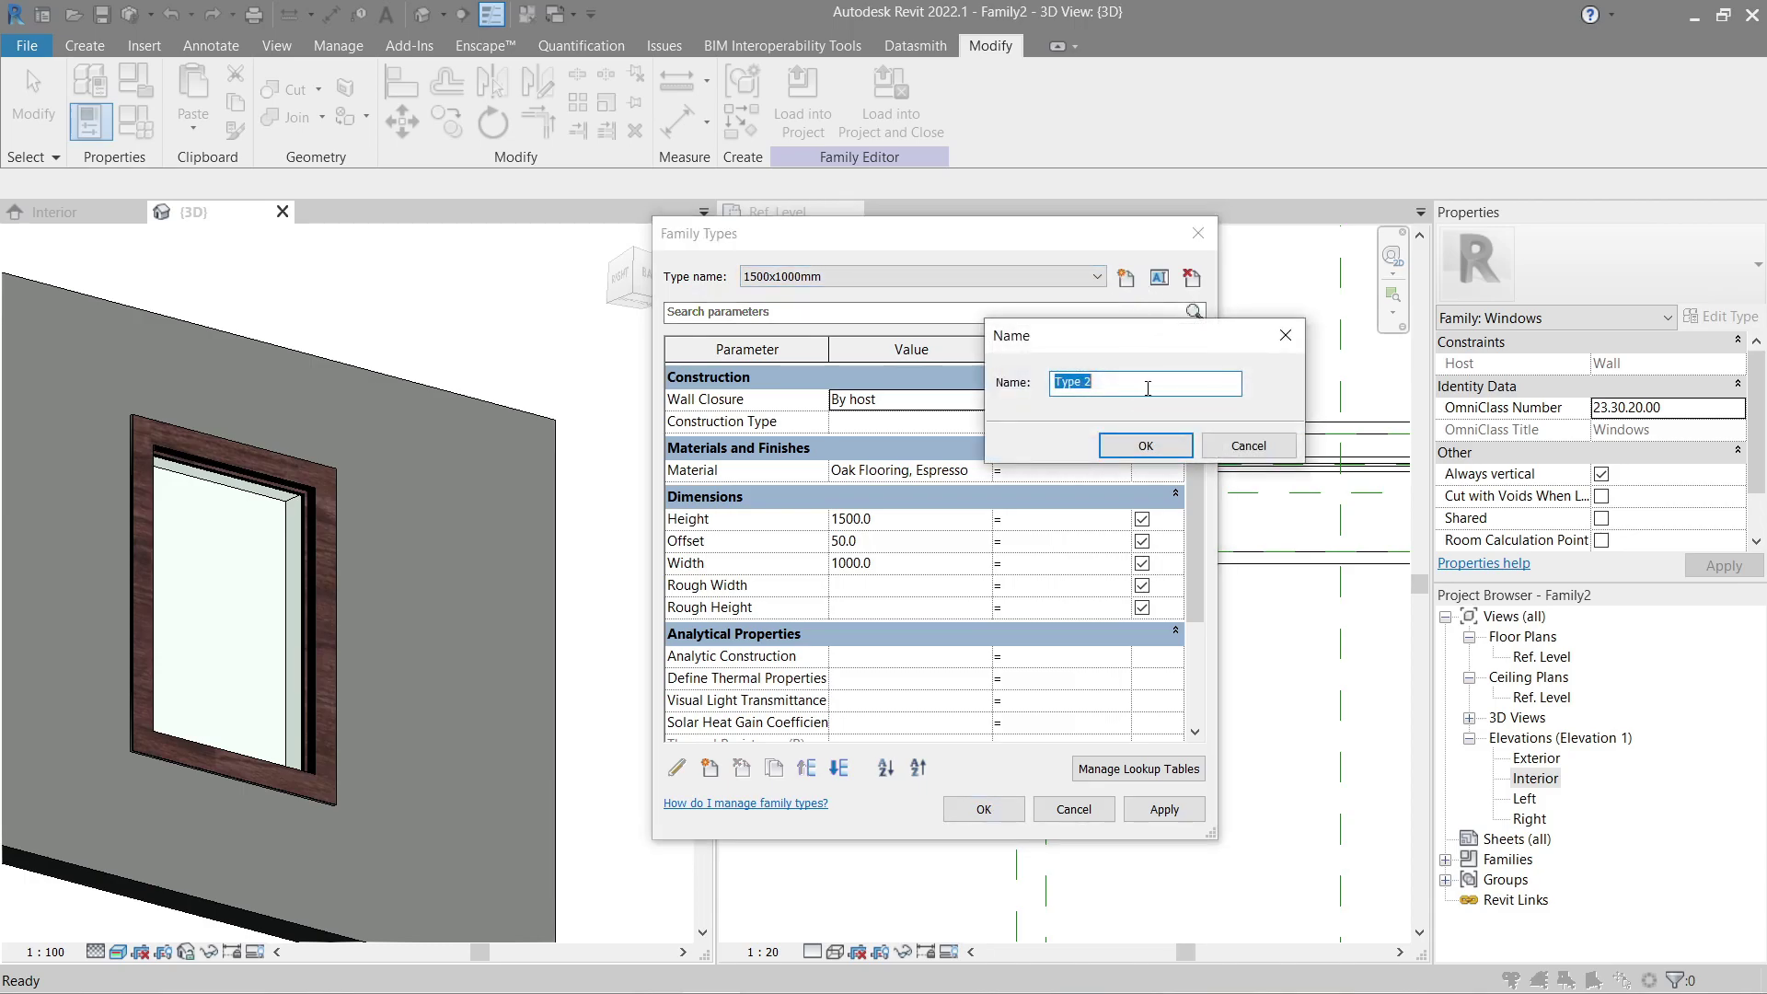
{"action": "type", "text": "1000x1000mm"}
{"action": "left_click", "coordinate": [1146, 444]}
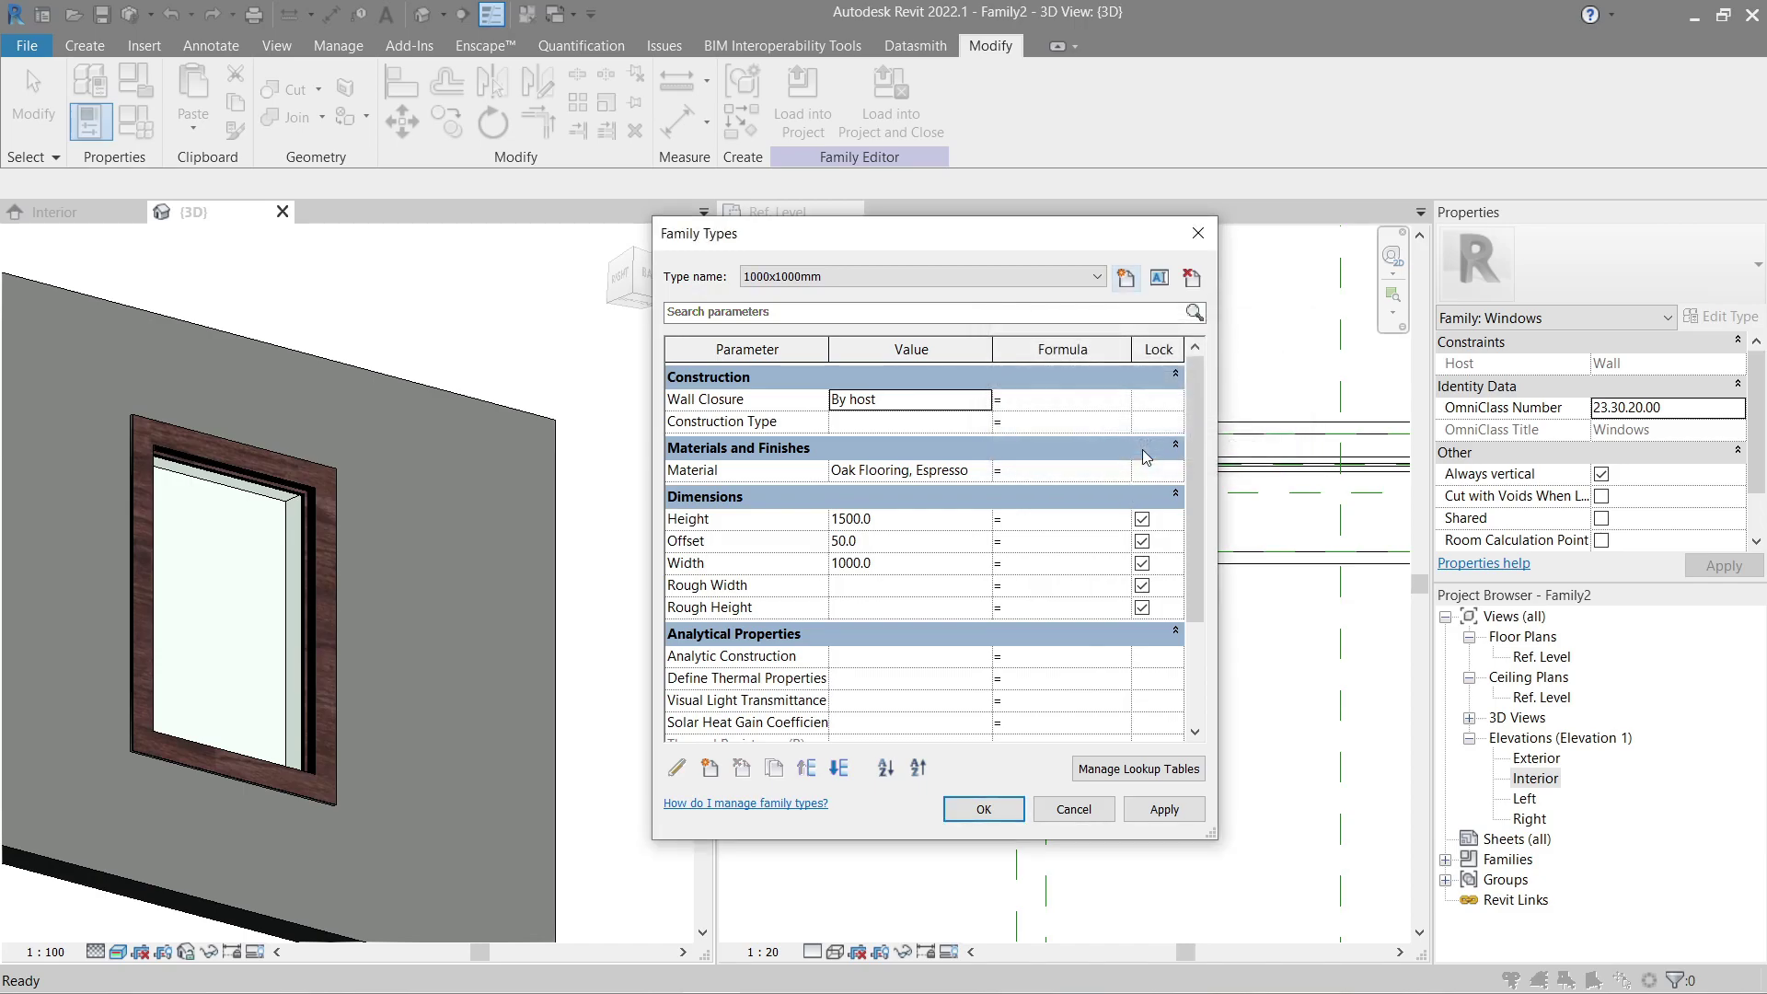
{"action": "left_click", "coordinate": [918, 519]}
{"action": "type", "text": "1"}
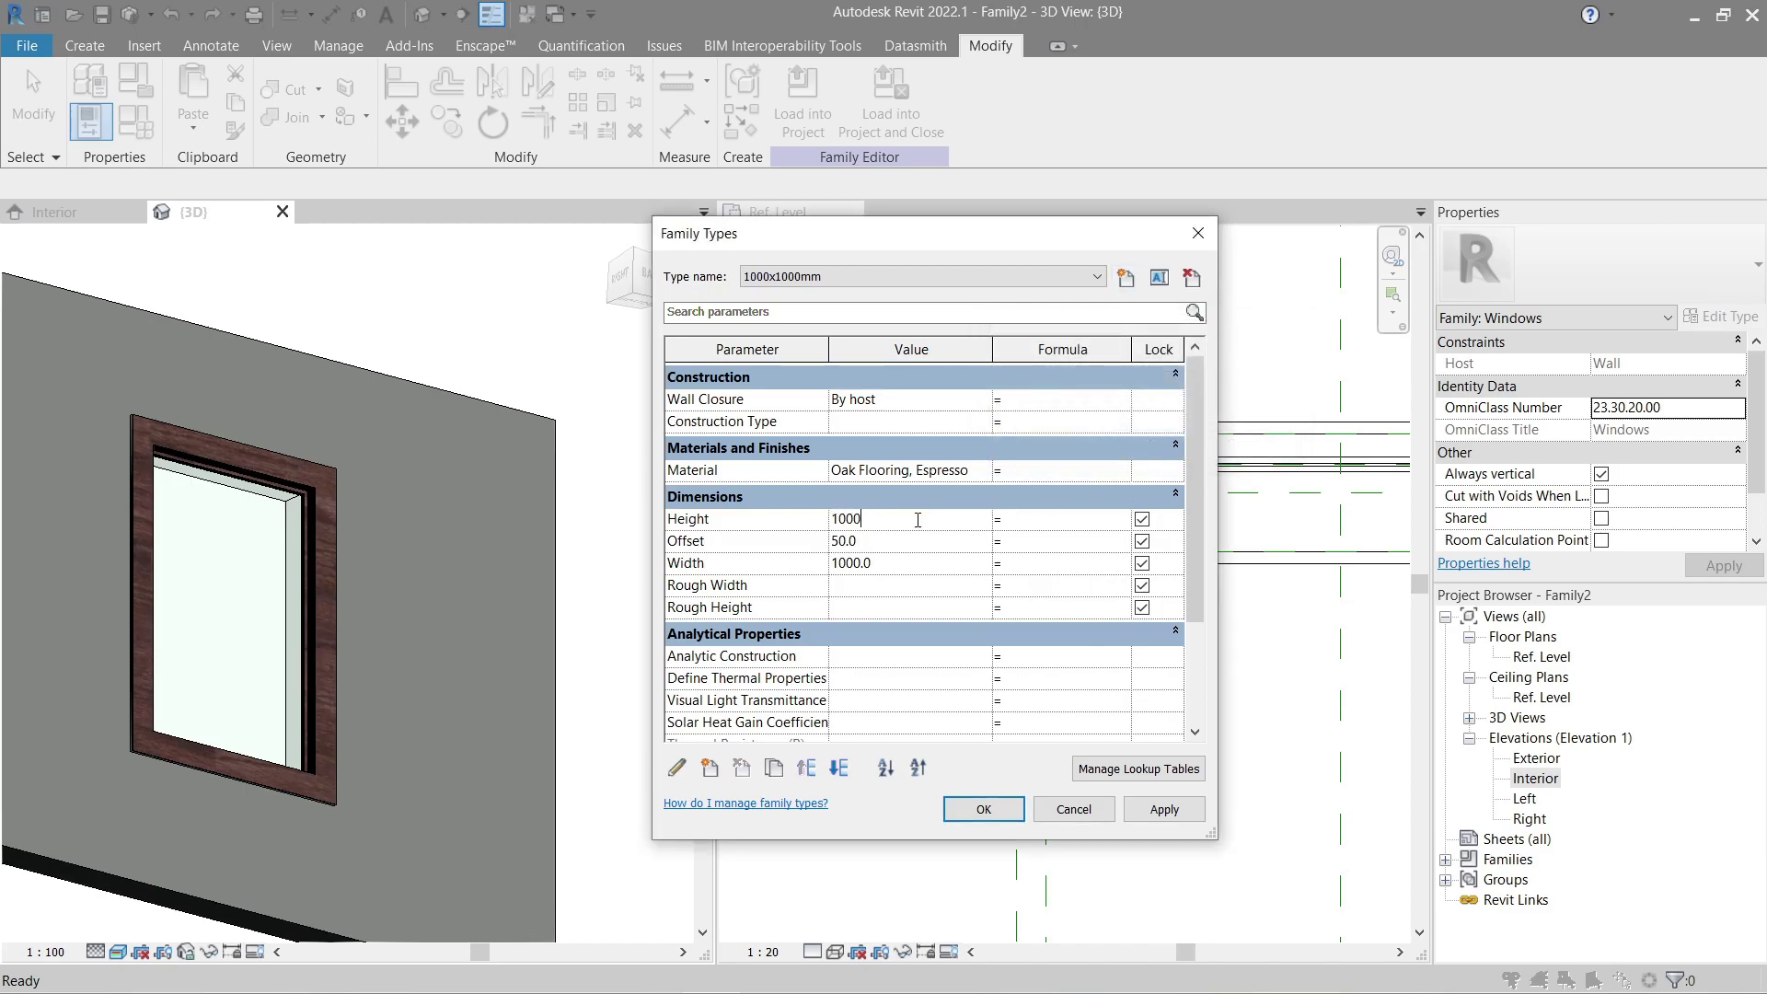
Step: Create a third family type named 600x1000 and set its Height to 600
{"action": "left_click", "coordinate": [1125, 278]}
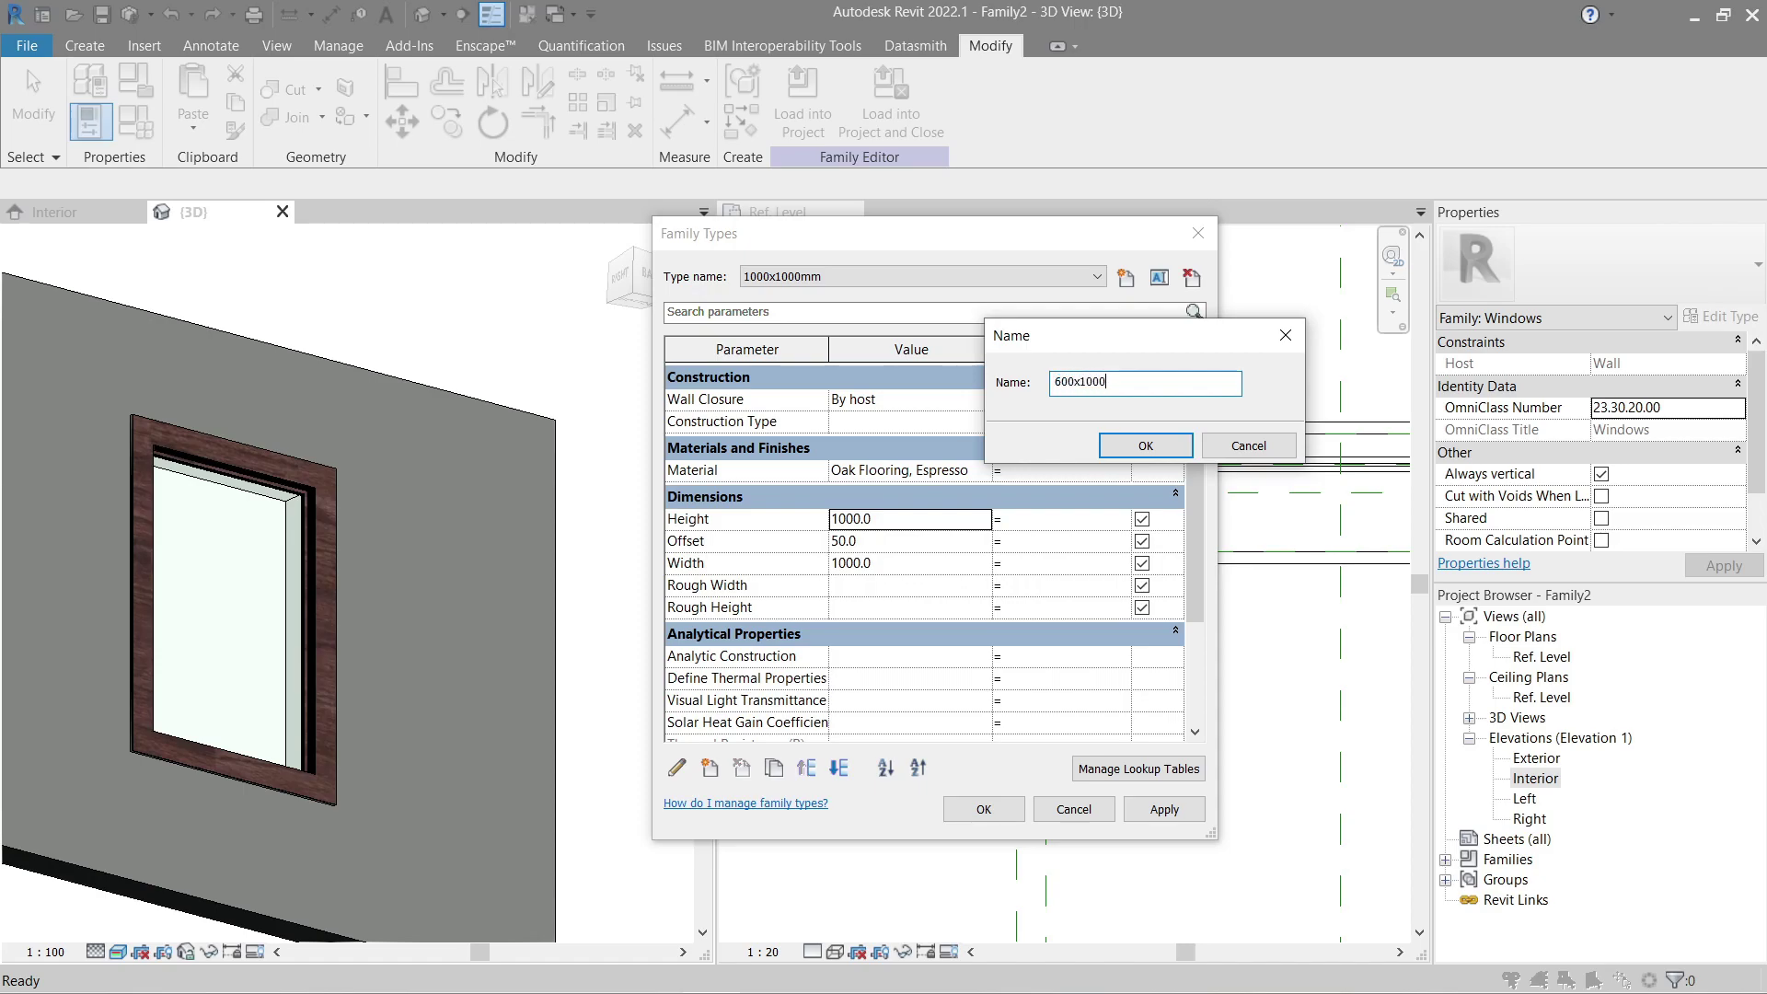
{"action": "left_click", "coordinate": [1146, 446]}
{"action": "left_click", "coordinate": [931, 520]}
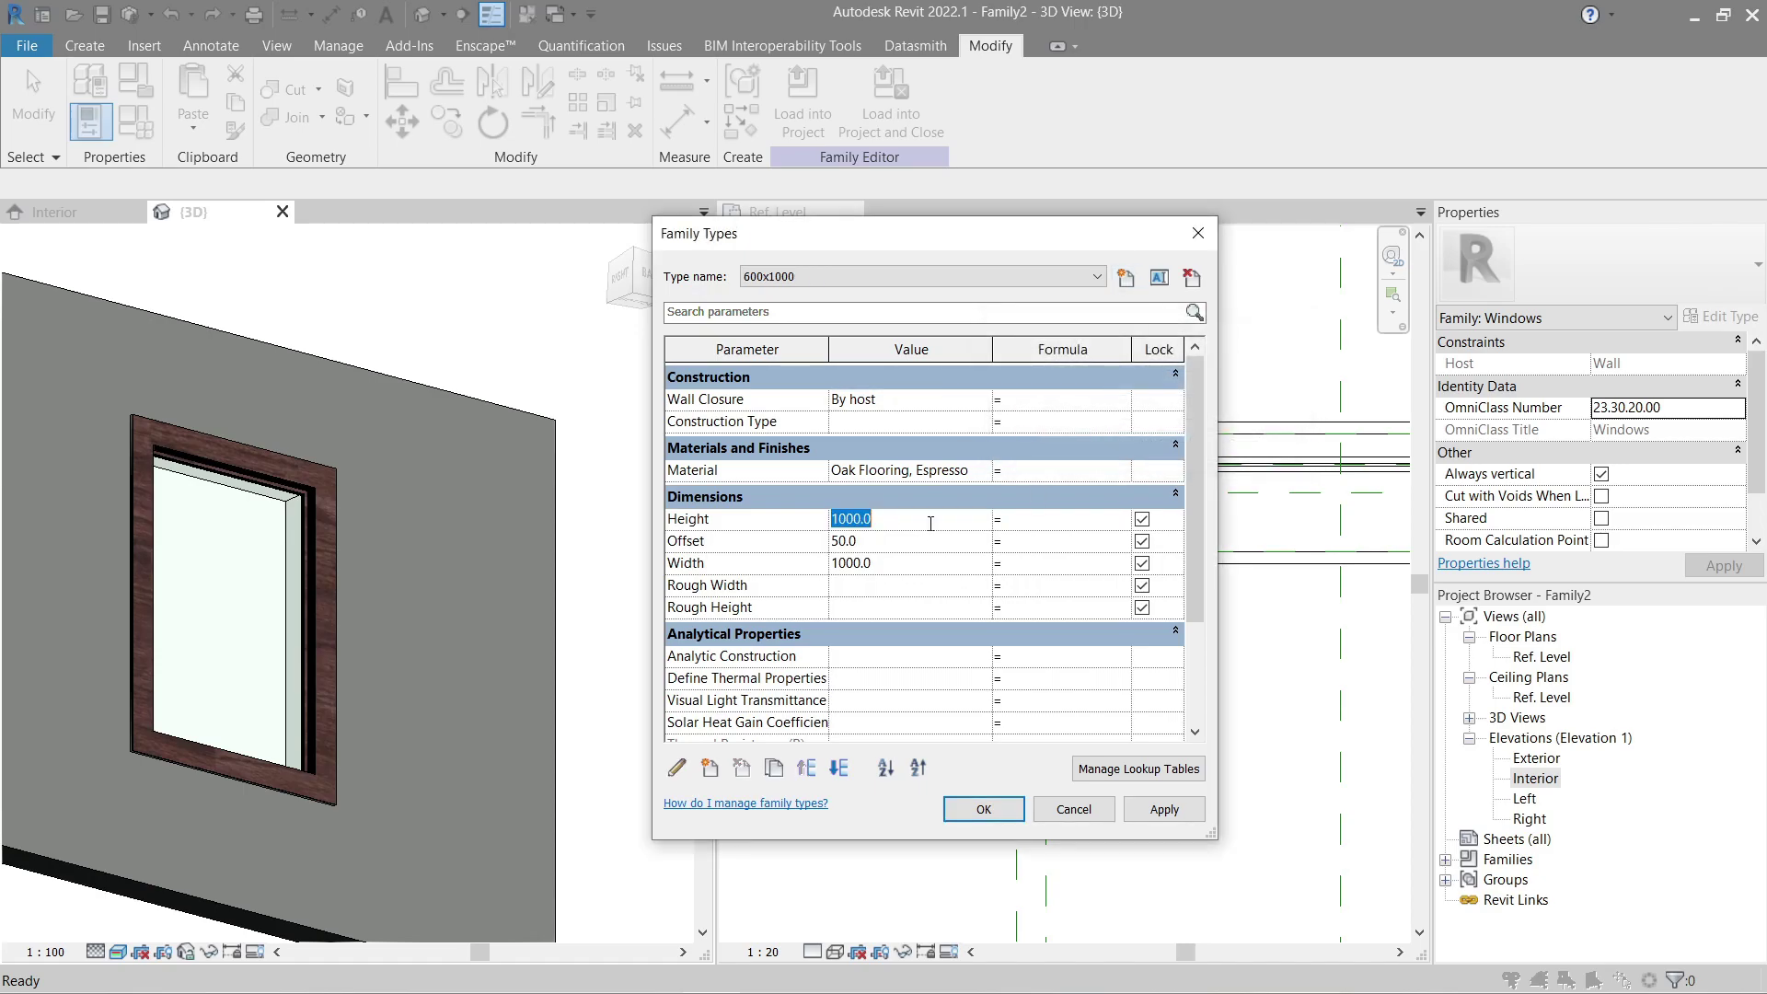
Step: Review the dimensions of the 1000x1000mm and 1500x1000mm types, and apply the 600x1000 type to the window
{"action": "left_click", "coordinate": [1000, 276]}
{"action": "left_click", "coordinate": [1001, 307]}
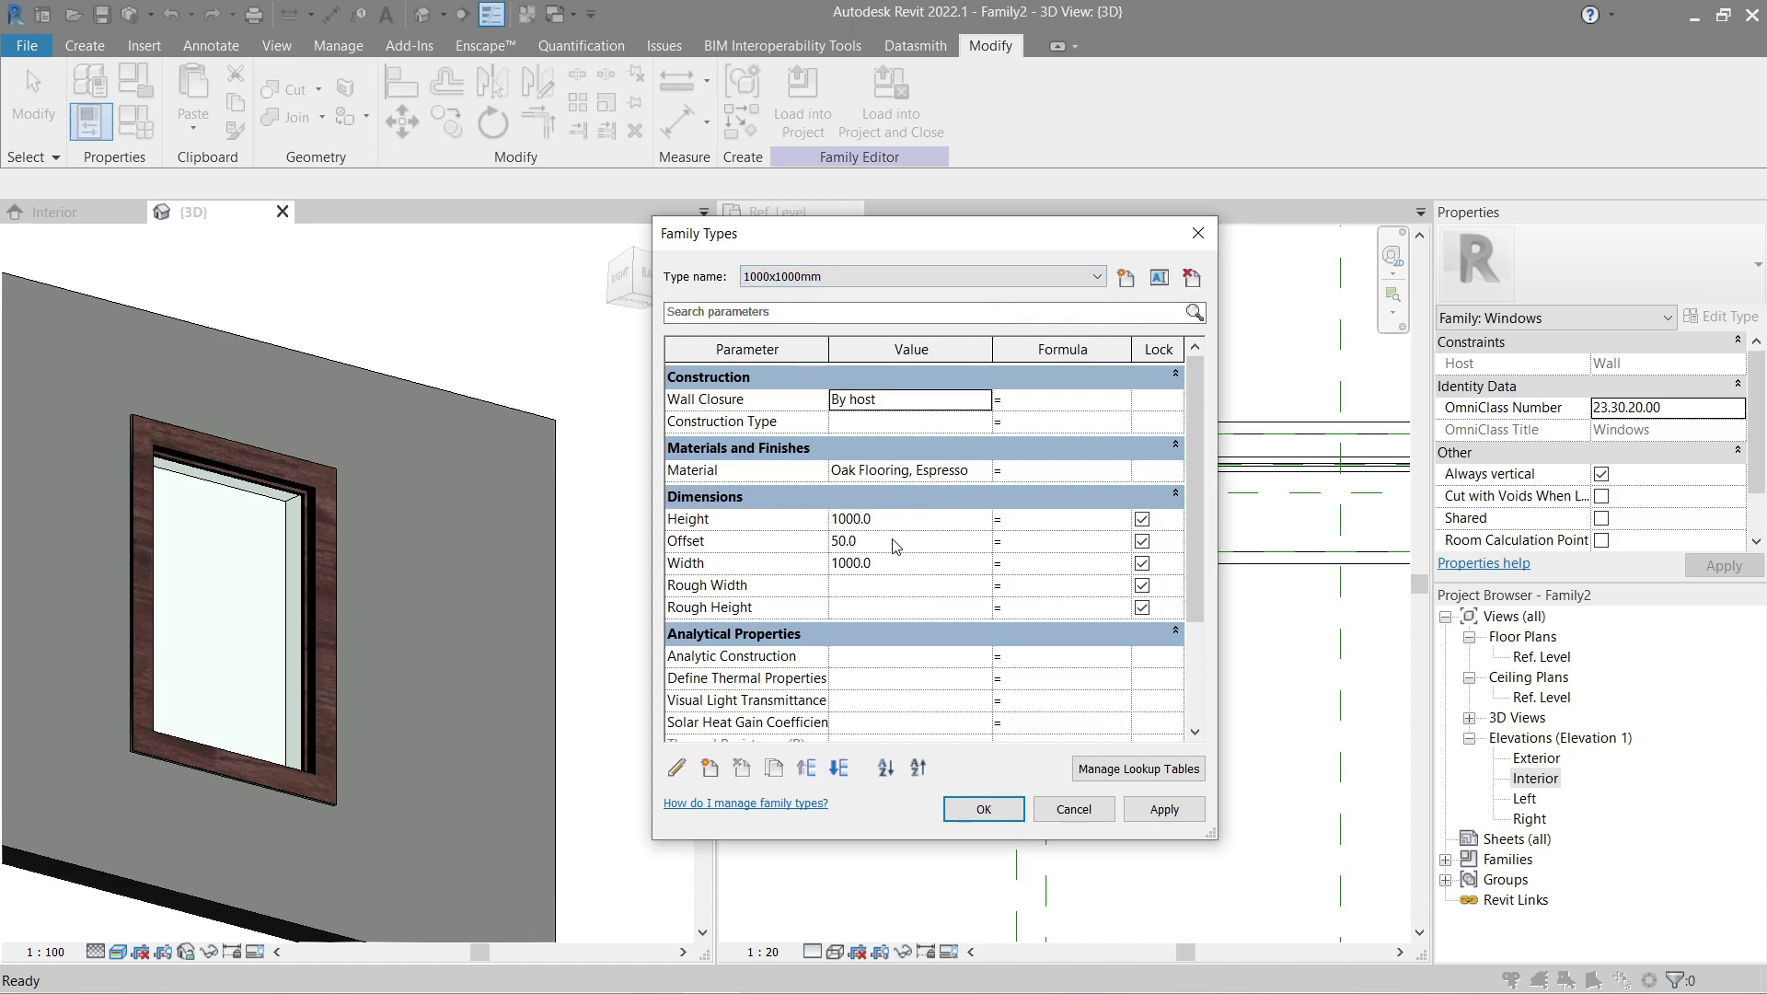
{"action": "left_click", "coordinate": [929, 277]}
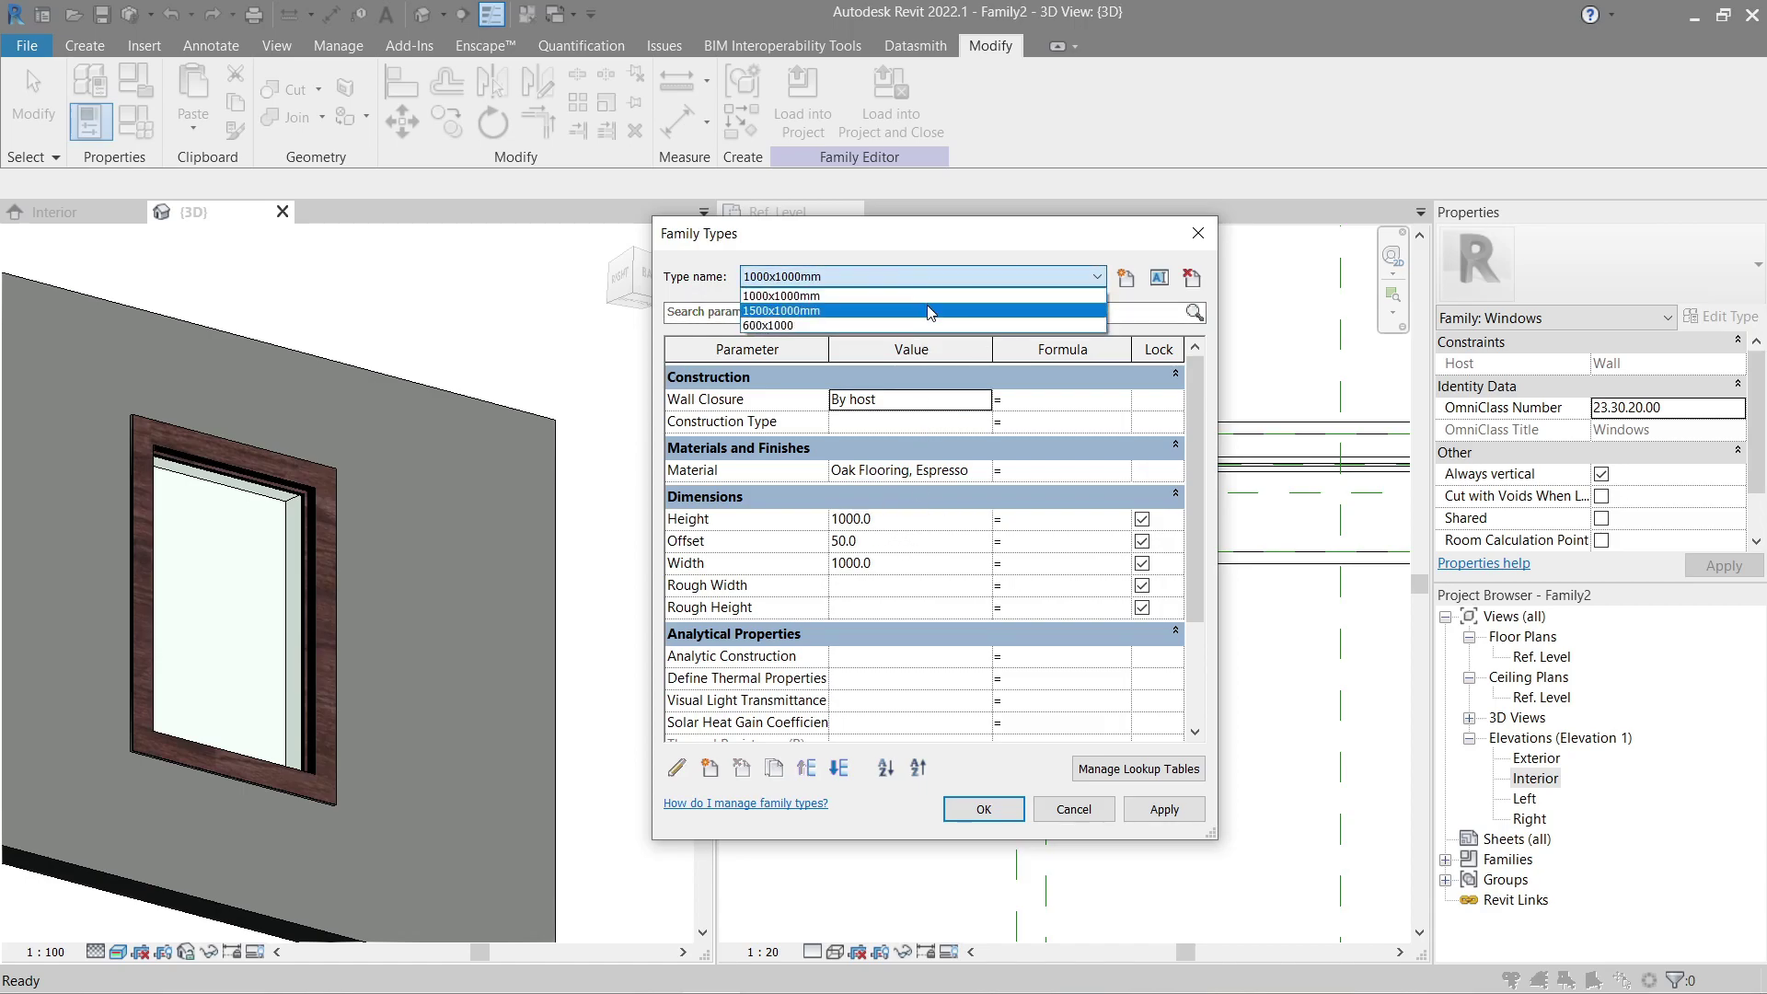
{"action": "left_click", "coordinate": [925, 311]}
{"action": "left_click", "coordinate": [935, 276]}
{"action": "left_click", "coordinate": [898, 326]}
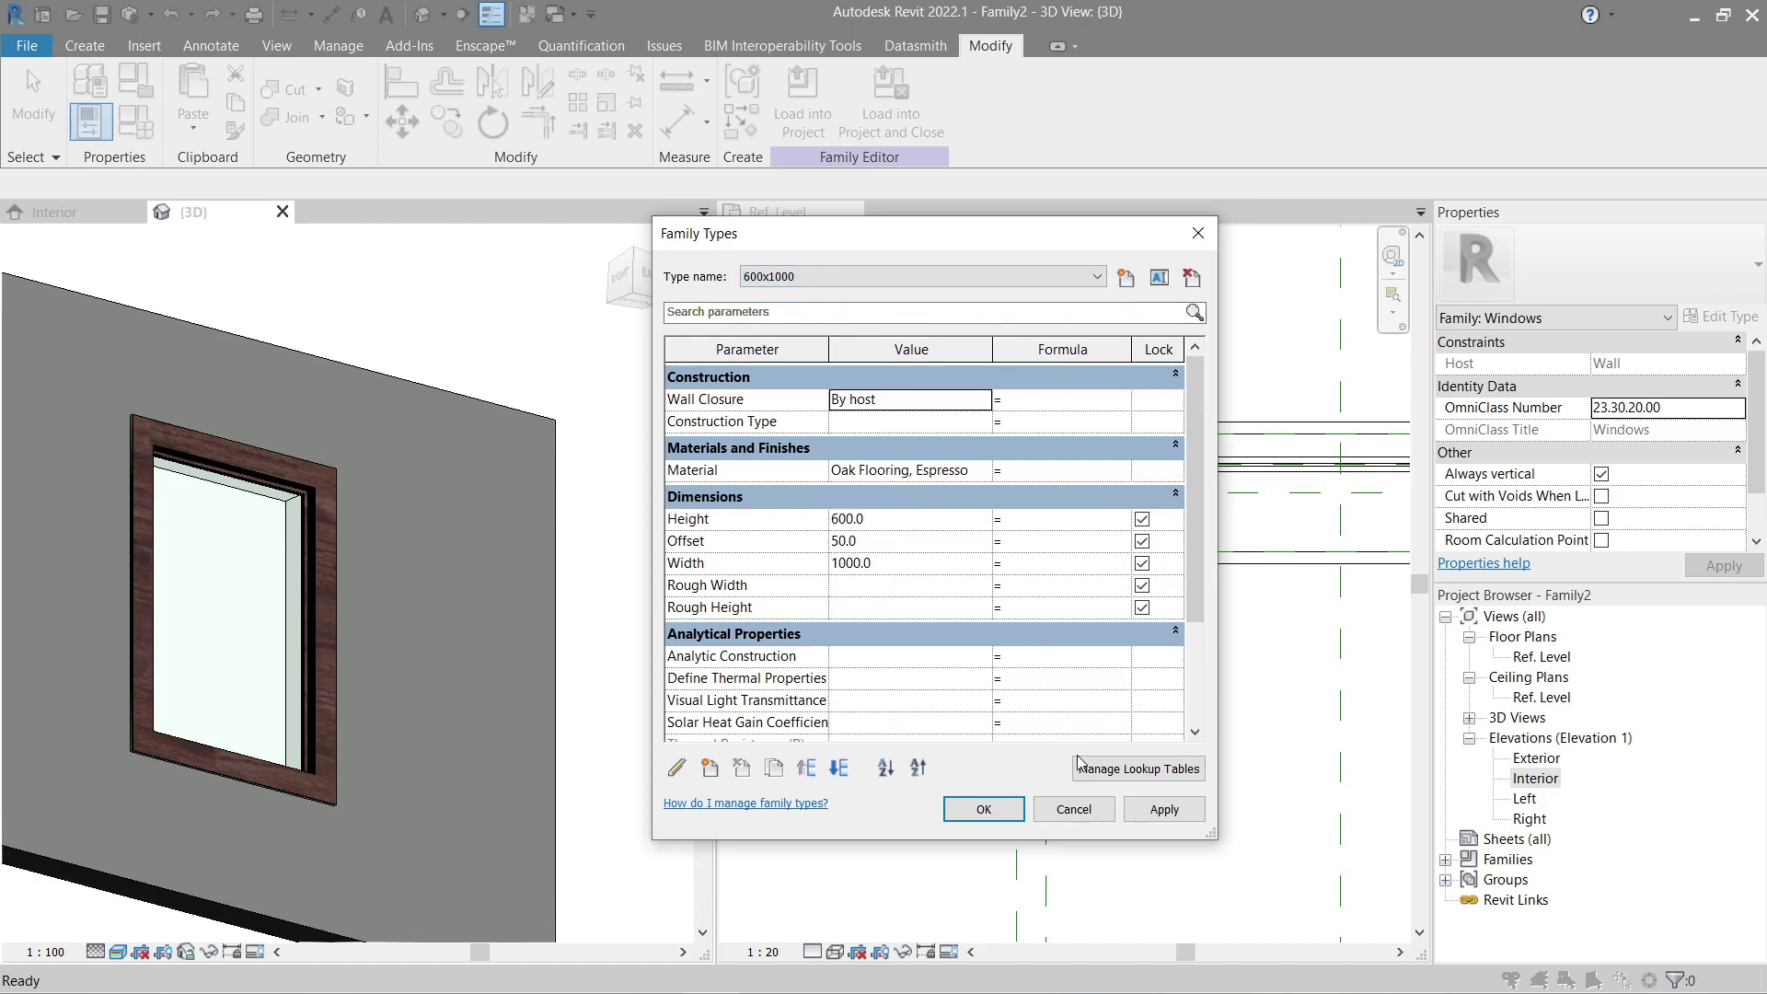
{"action": "left_click", "coordinate": [1157, 812]}
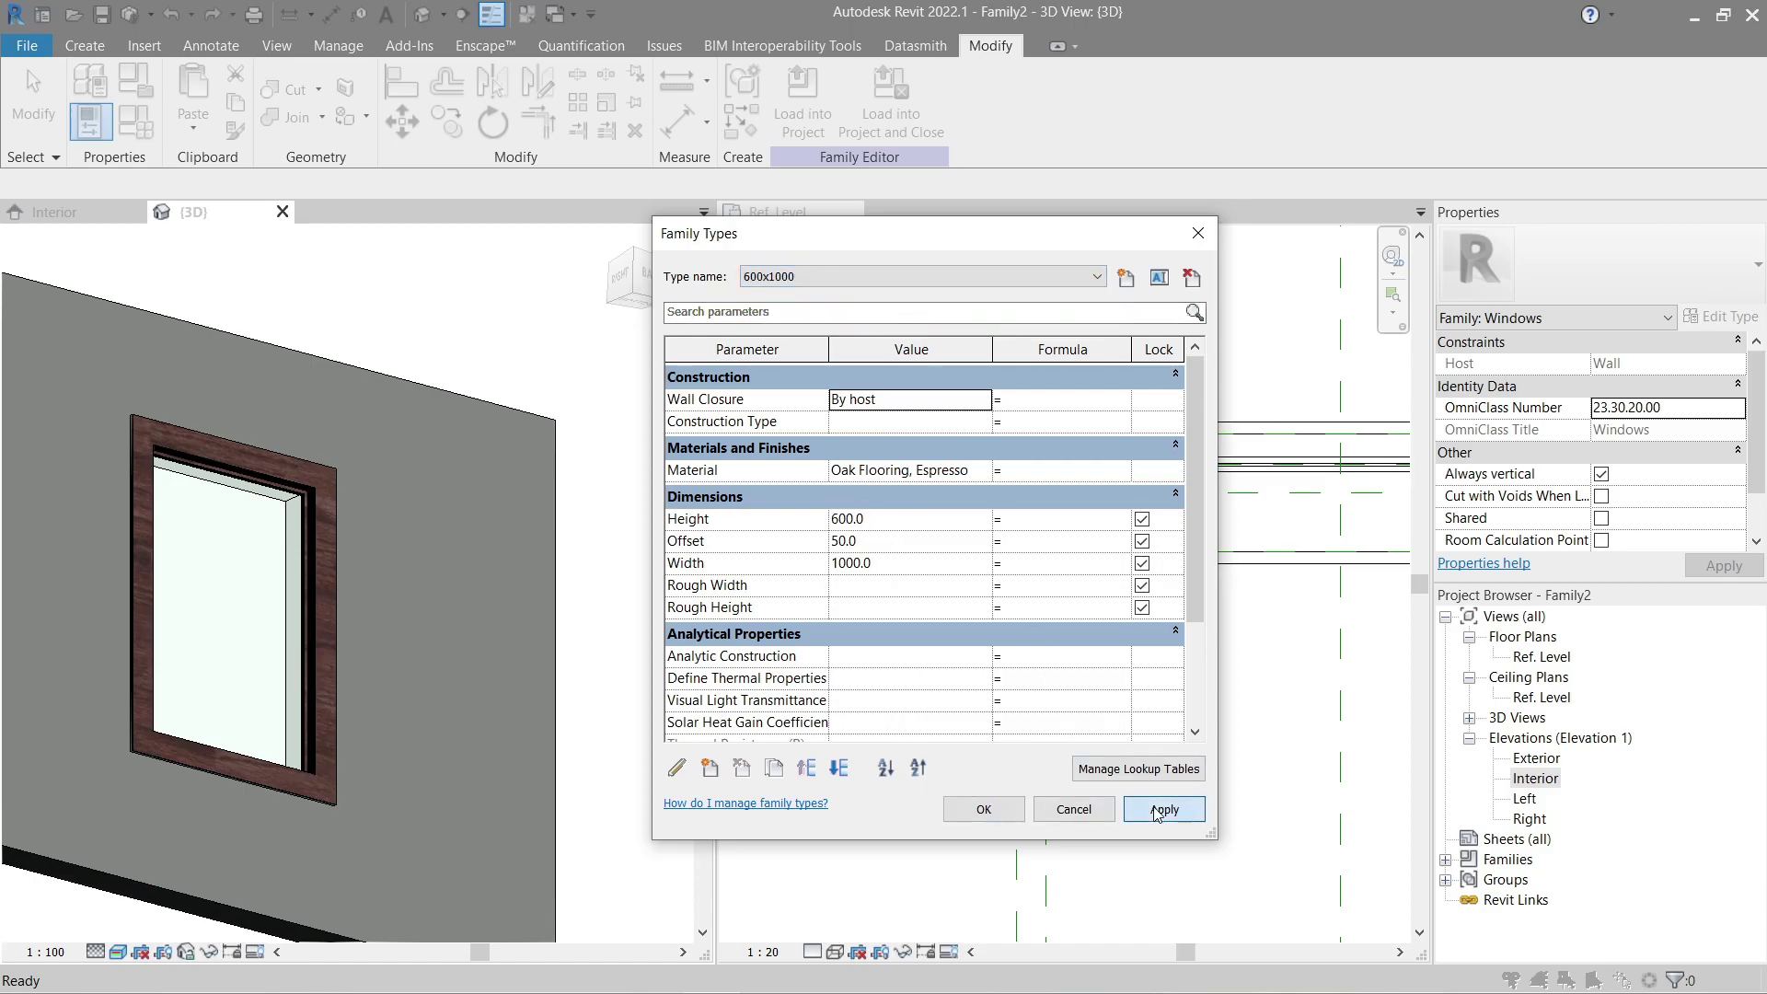
{"action": "left_click", "coordinate": [981, 810]}
Step: Inspect the window opening, glass and frame sweep in the 3D view with the 600x1000 type applied
{"action": "middle_click_drag", "start_coordinate": [619, 714], "coordinate": [683, 681], "text": "shift"}
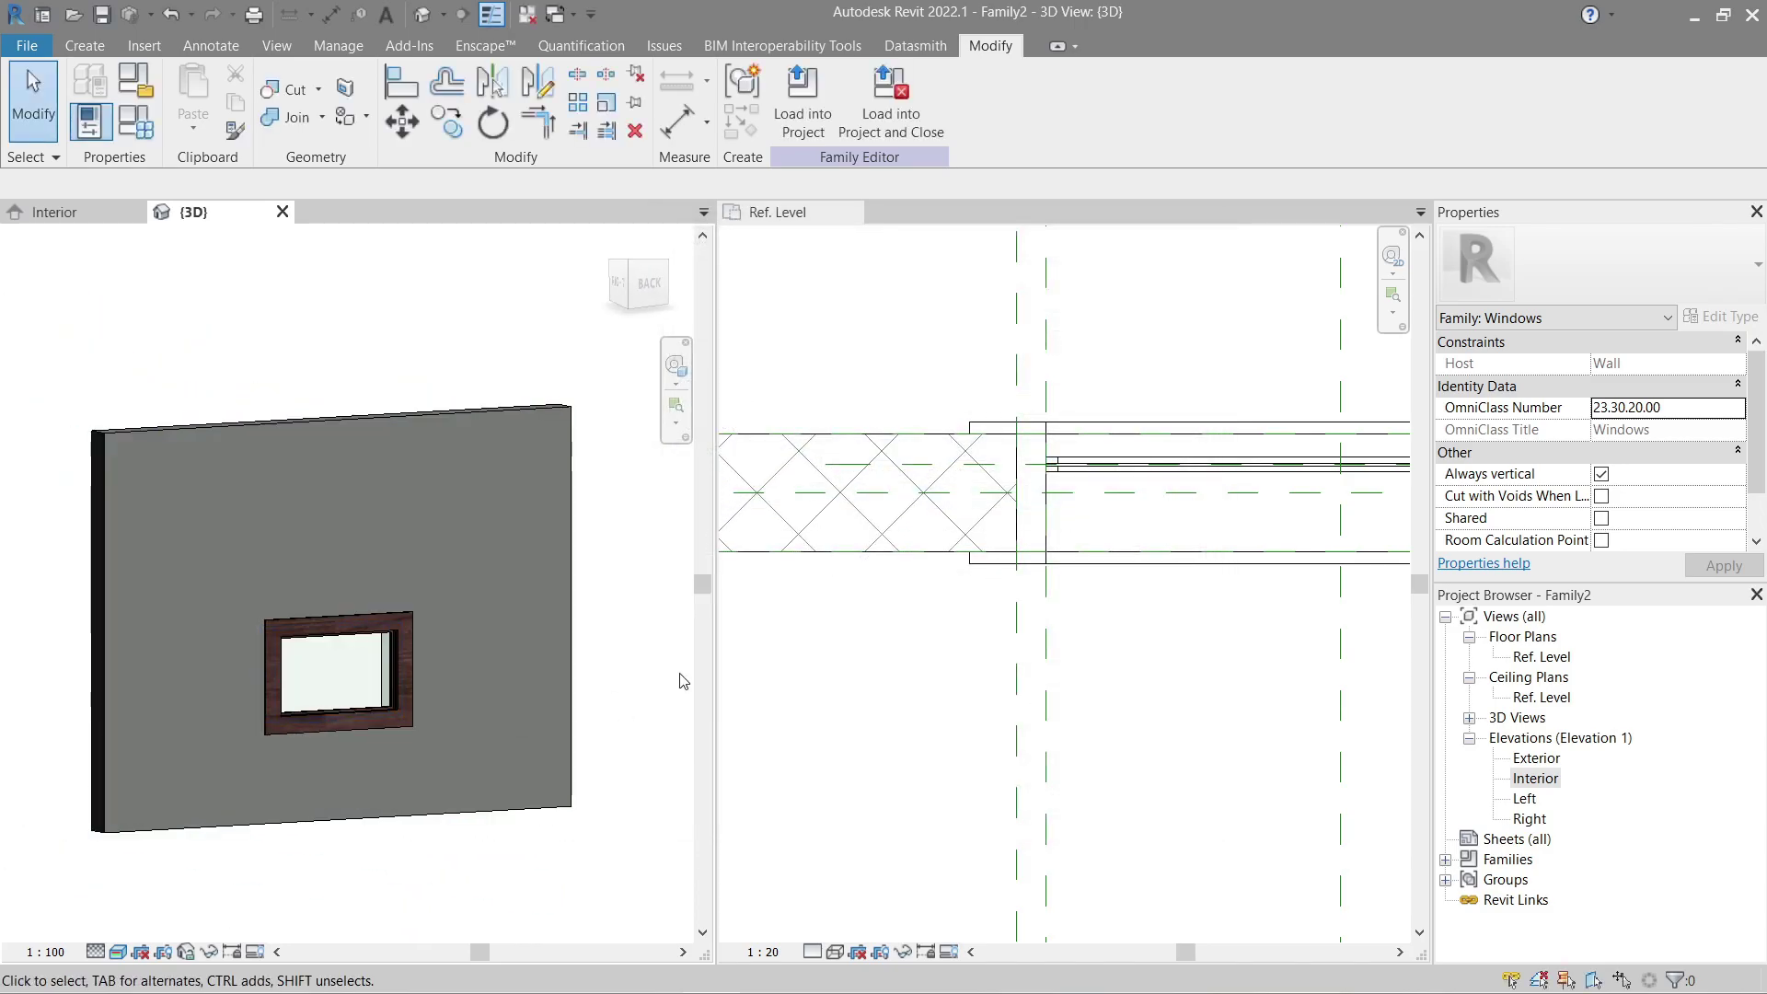
{"action": "scroll", "coordinate": [683, 681], "scroll_direction": "up", "scroll_amount": 3}
{"action": "scroll", "coordinate": [671, 693], "scroll_direction": "down", "scroll_amount": 1}
{"action": "left_click", "coordinate": [385, 604]}
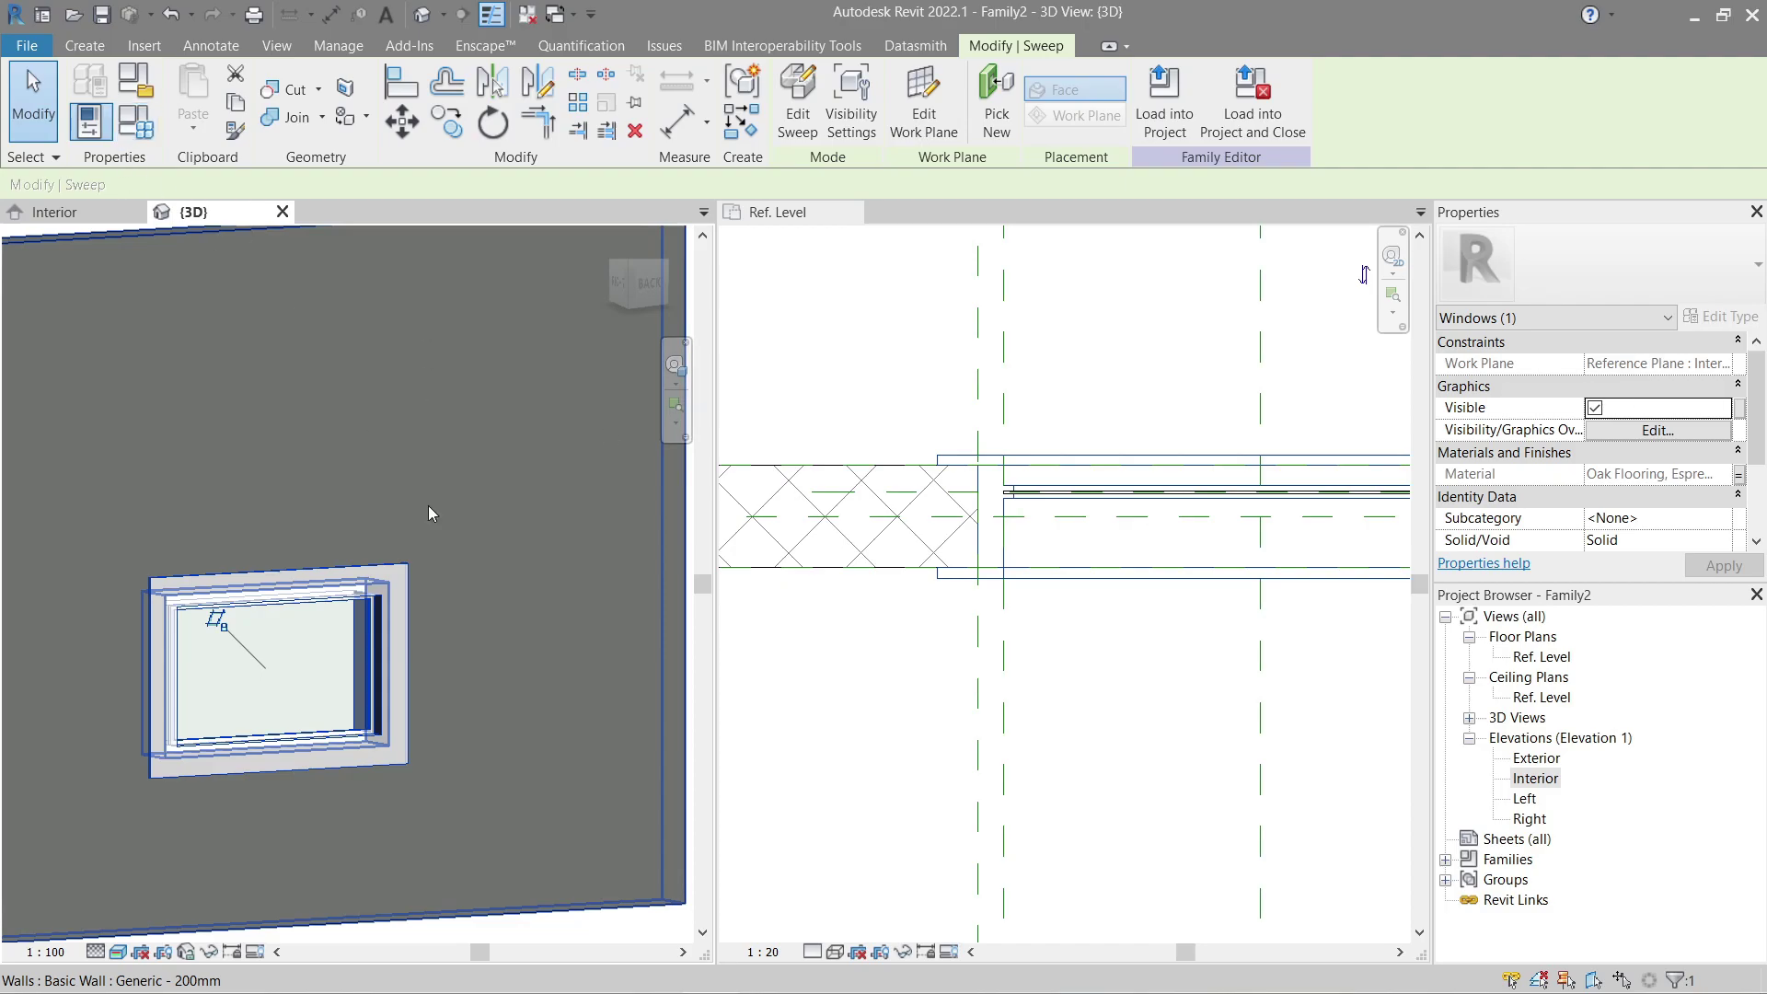
{"action": "left_click", "coordinate": [574, 917]}
{"action": "scroll", "coordinate": [449, 564], "scroll_direction": "down", "scroll_amount": 2}
{"action": "left_click", "coordinate": [609, 541]}
{"action": "middle_click_drag", "start_coordinate": [609, 540], "coordinate": [595, 548]}
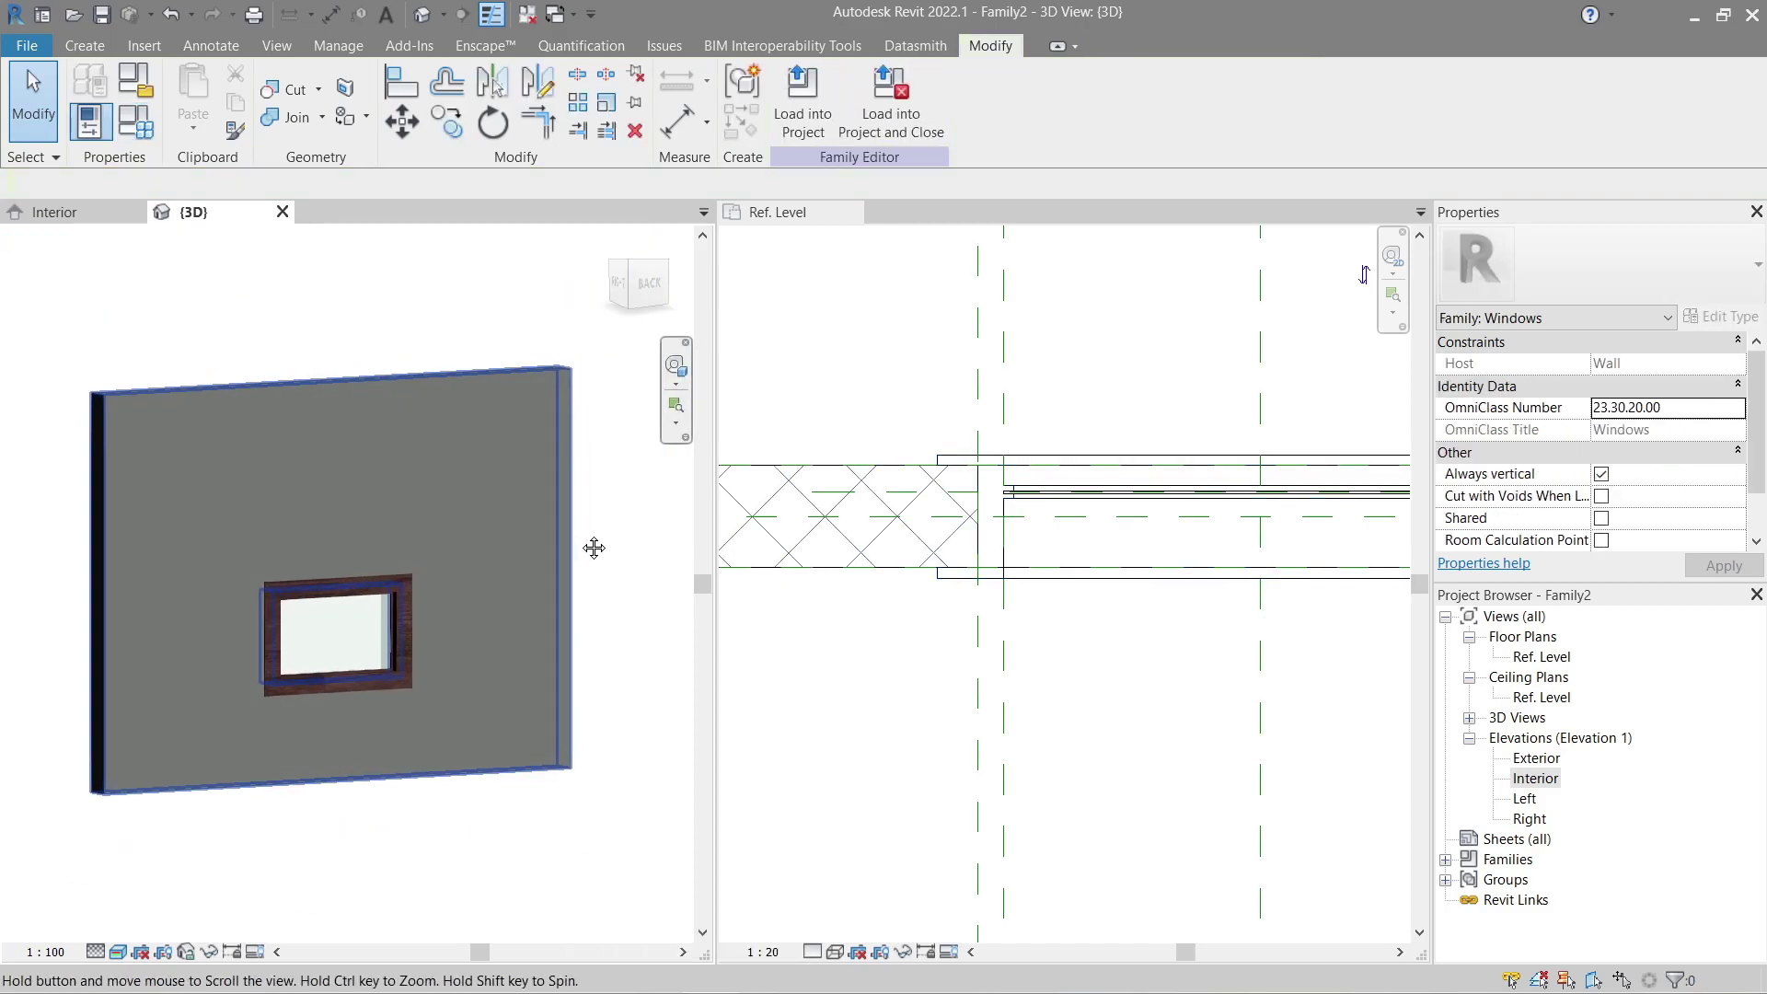
Step: Test the 1500x1000mm type on the window and make 1000x1000mm the family's current type
{"action": "left_click", "coordinate": [137, 121]}
{"action": "left_click", "coordinate": [877, 276]}
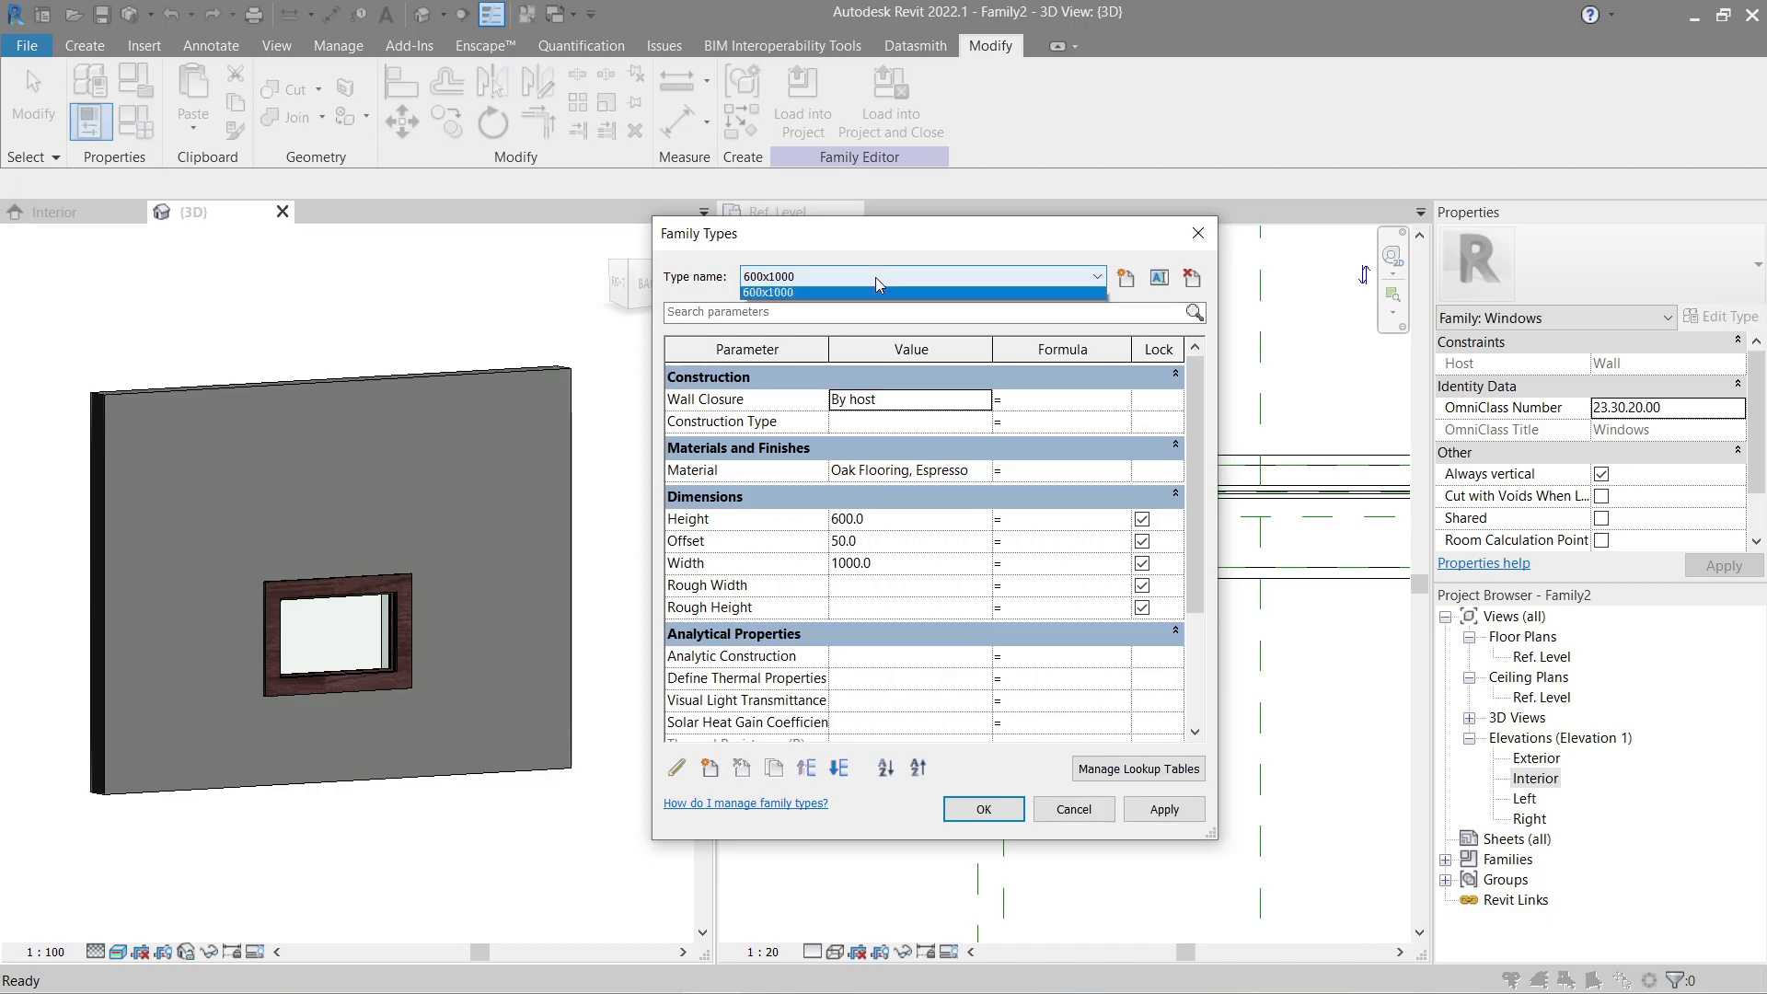
{"action": "left_click", "coordinate": [862, 312]}
{"action": "left_click", "coordinate": [1135, 810]}
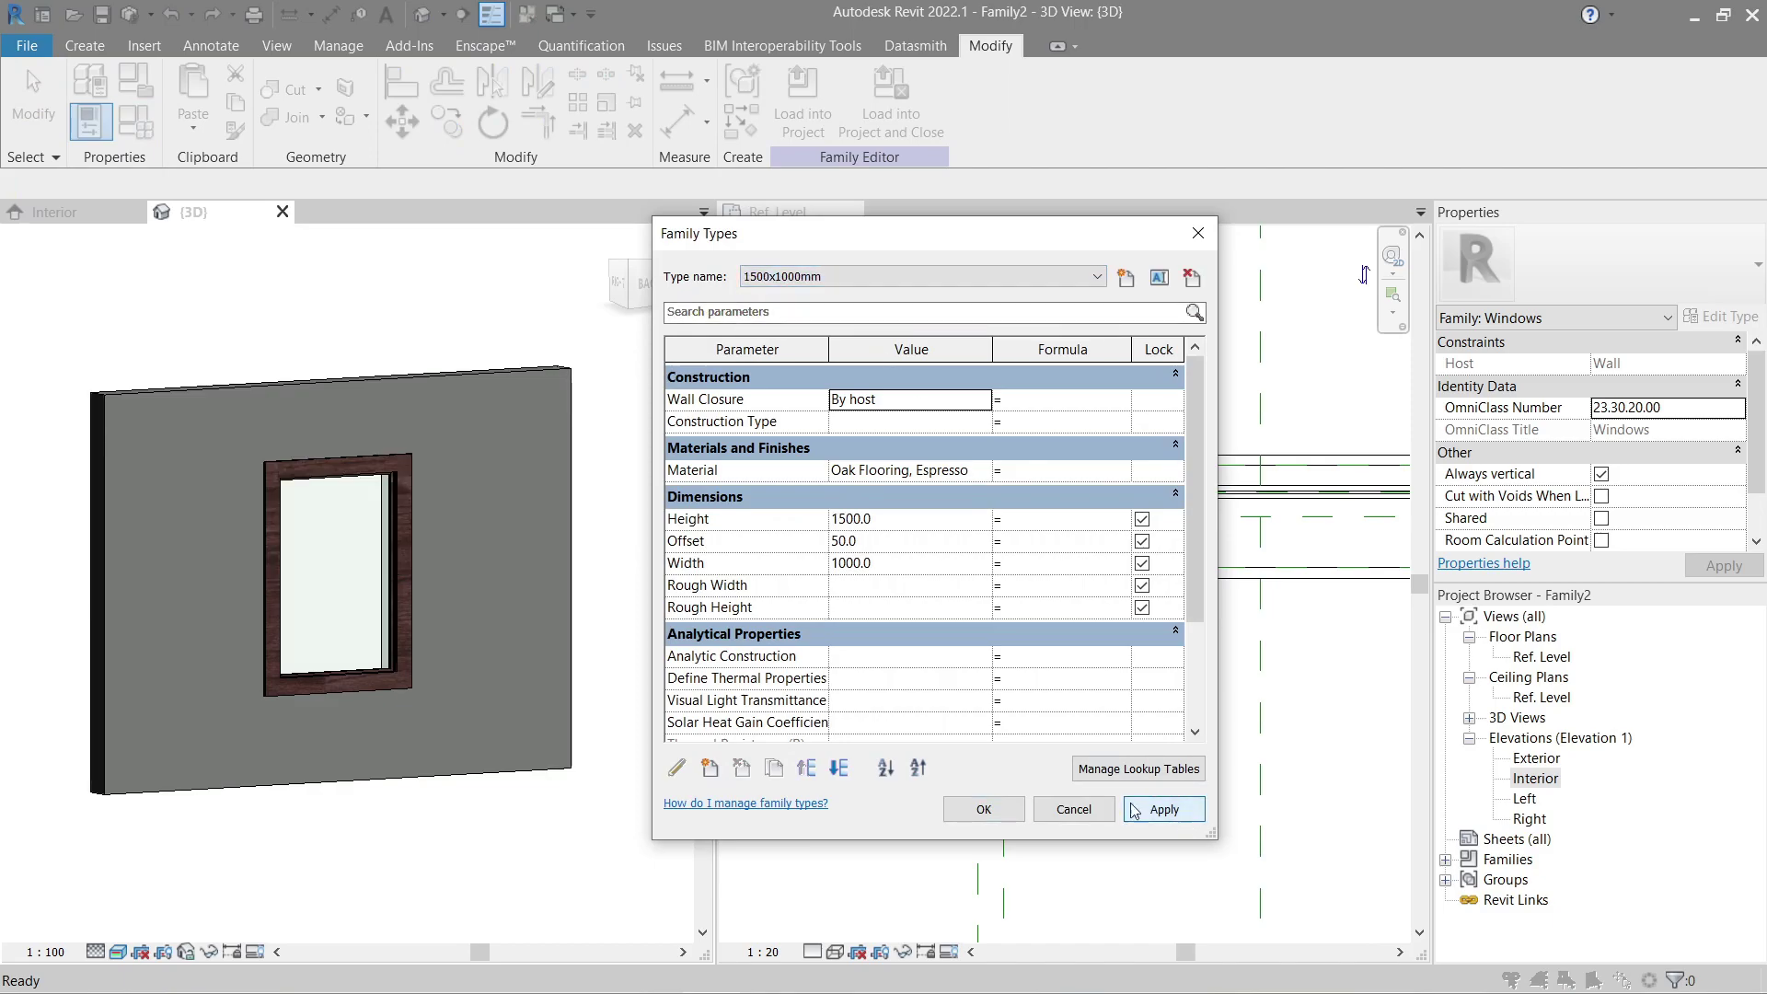
{"action": "left_click", "coordinate": [840, 276]}
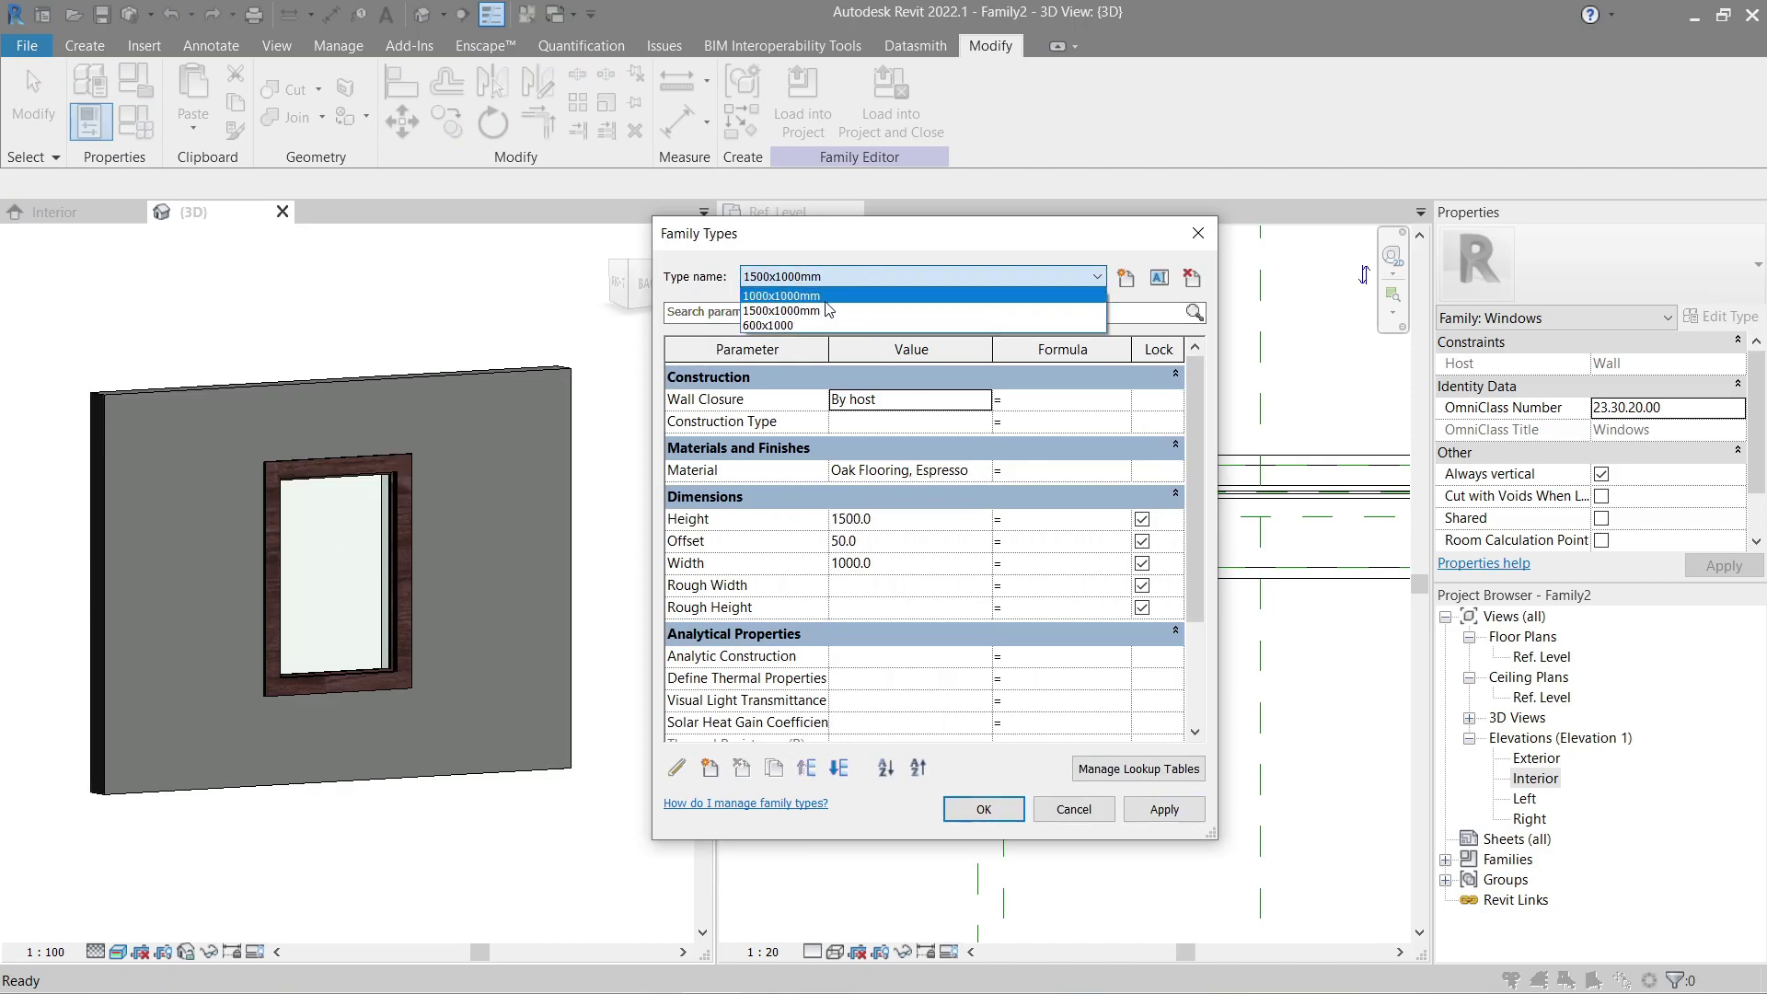
{"action": "left_click", "coordinate": [835, 304]}
{"action": "left_click", "coordinate": [1169, 812]}
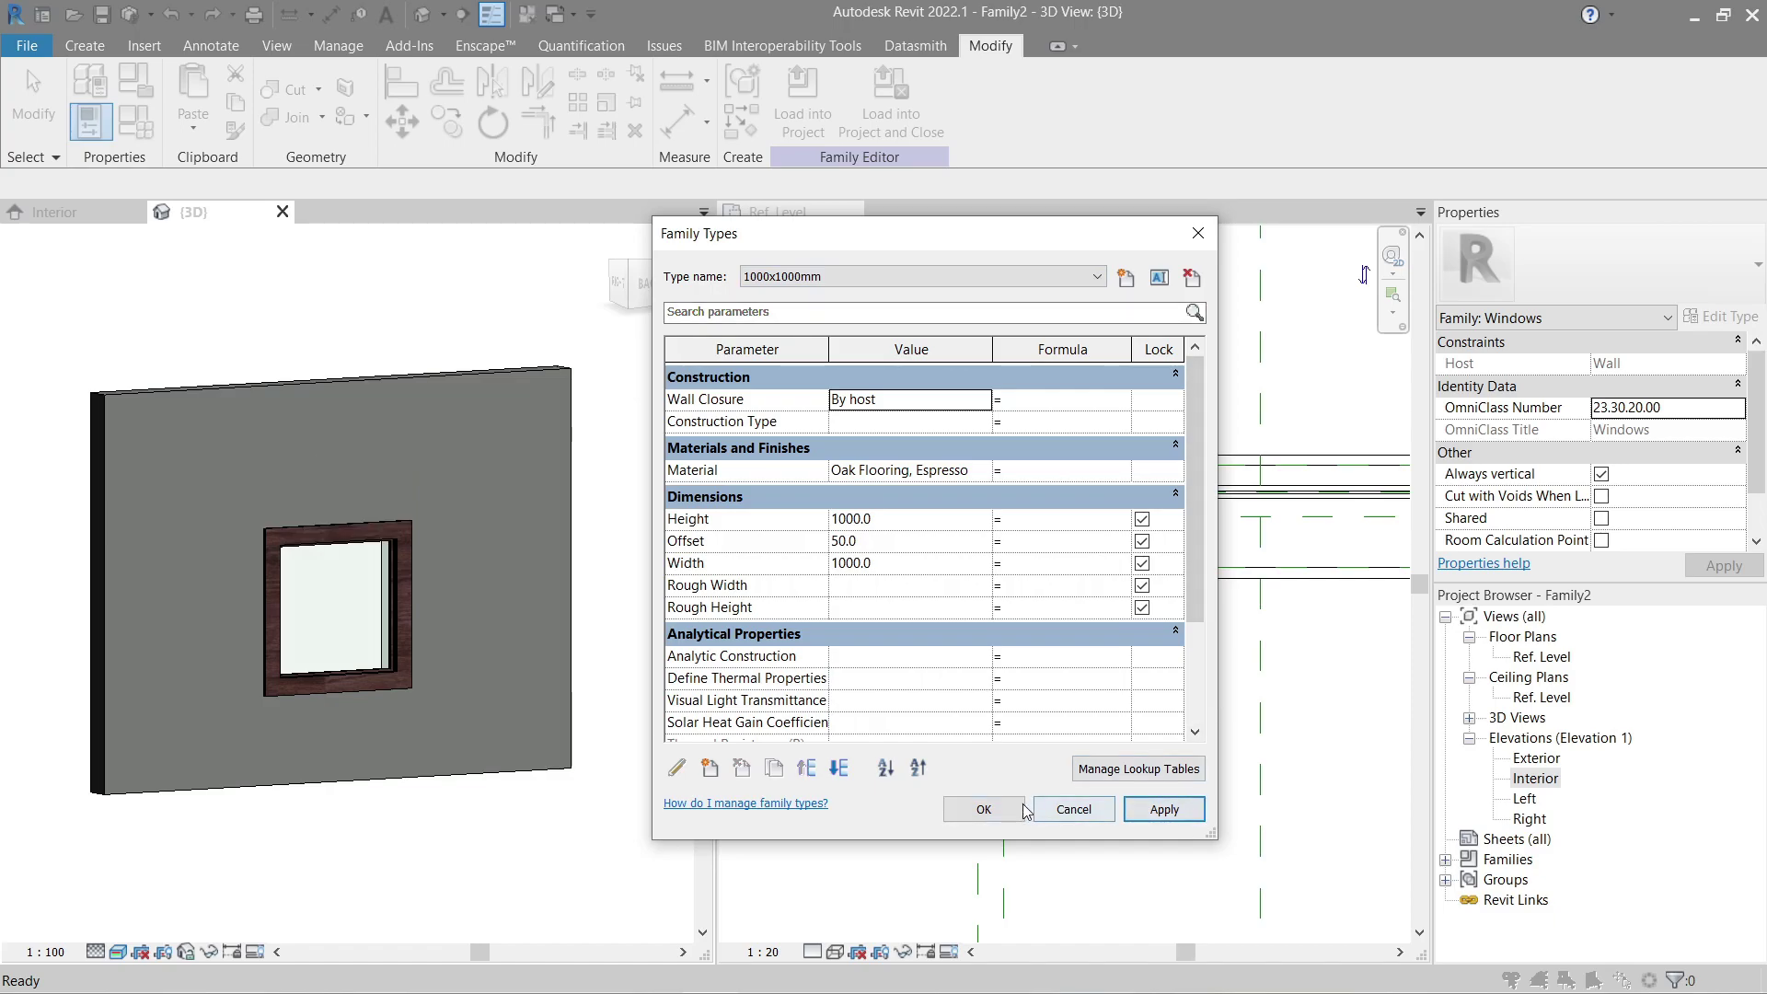
{"action": "left_click", "coordinate": [983, 809]}
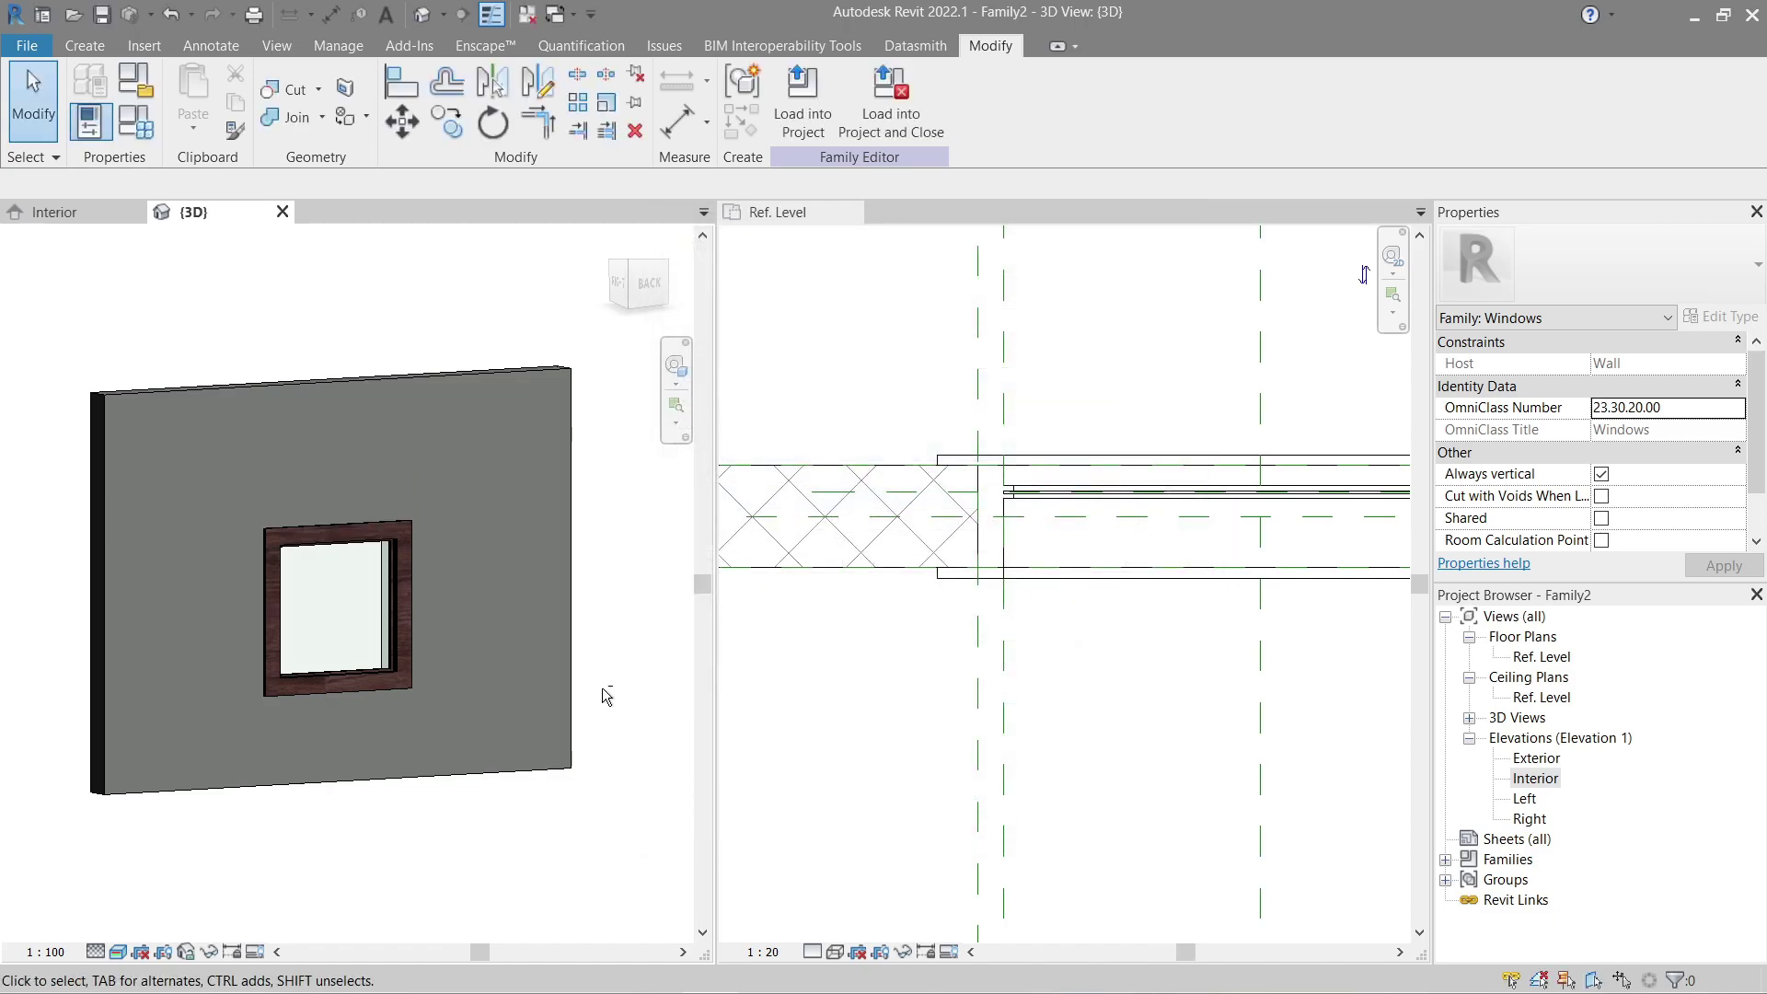
{"action": "middle_click_drag", "start_coordinate": [603, 697], "coordinate": [544, 700], "text": "shift"}
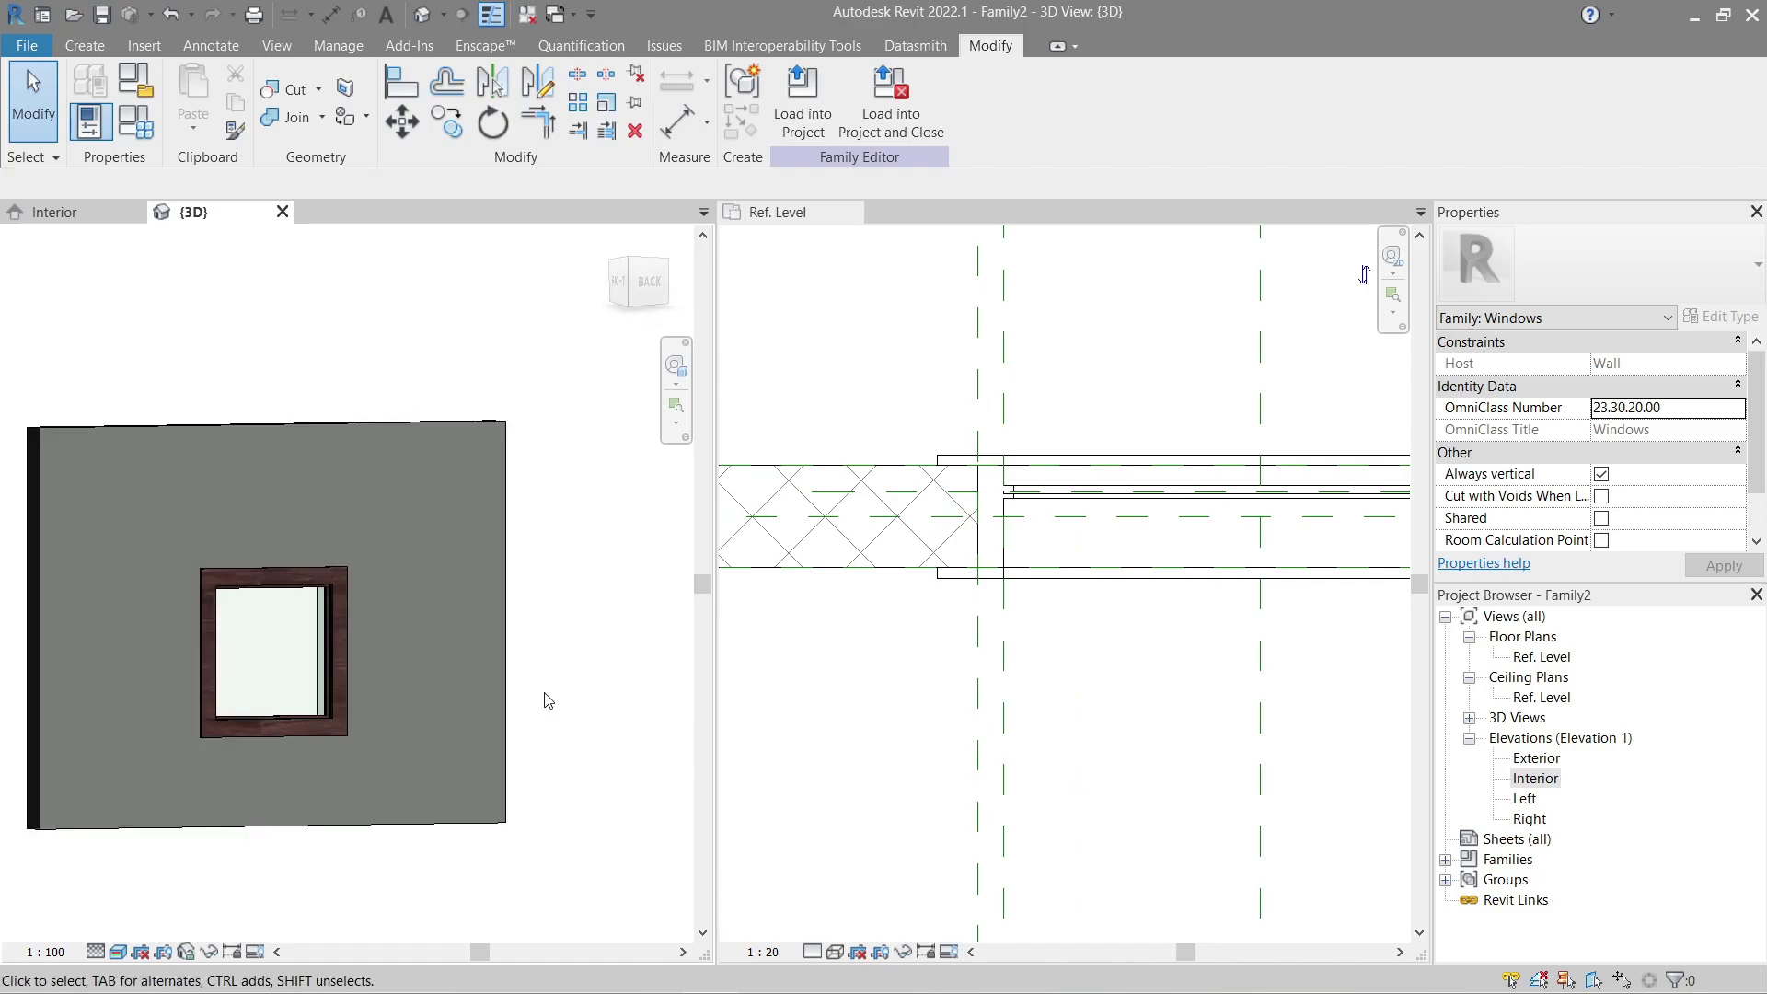
{"action": "middle_click_drag", "start_coordinate": [457, 794], "coordinate": [537, 754]}
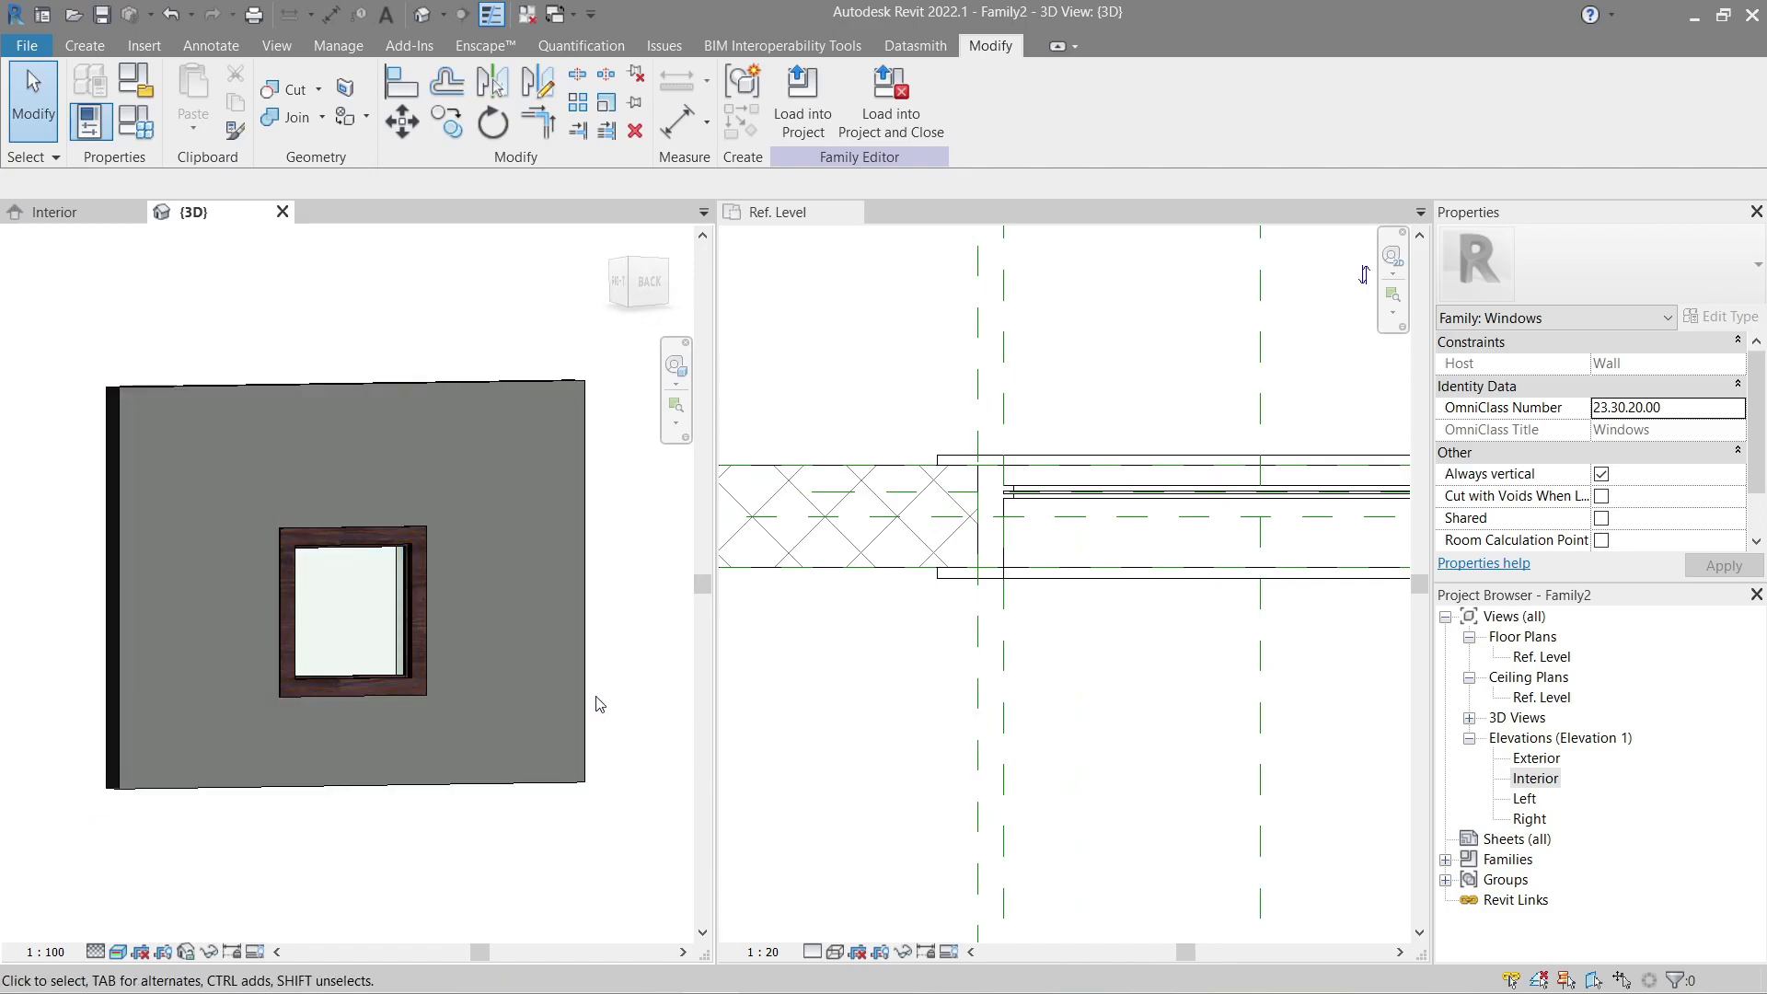
{"action": "middle_click_drag", "start_coordinate": [599, 704], "coordinate": [379, 643], "text": "shift"}
{"action": "scroll", "coordinate": [435, 717], "scroll_direction": "down", "scroll_amount": 6}
{"action": "scroll", "coordinate": [379, 644], "scroll_direction": "down", "scroll_amount": 1}
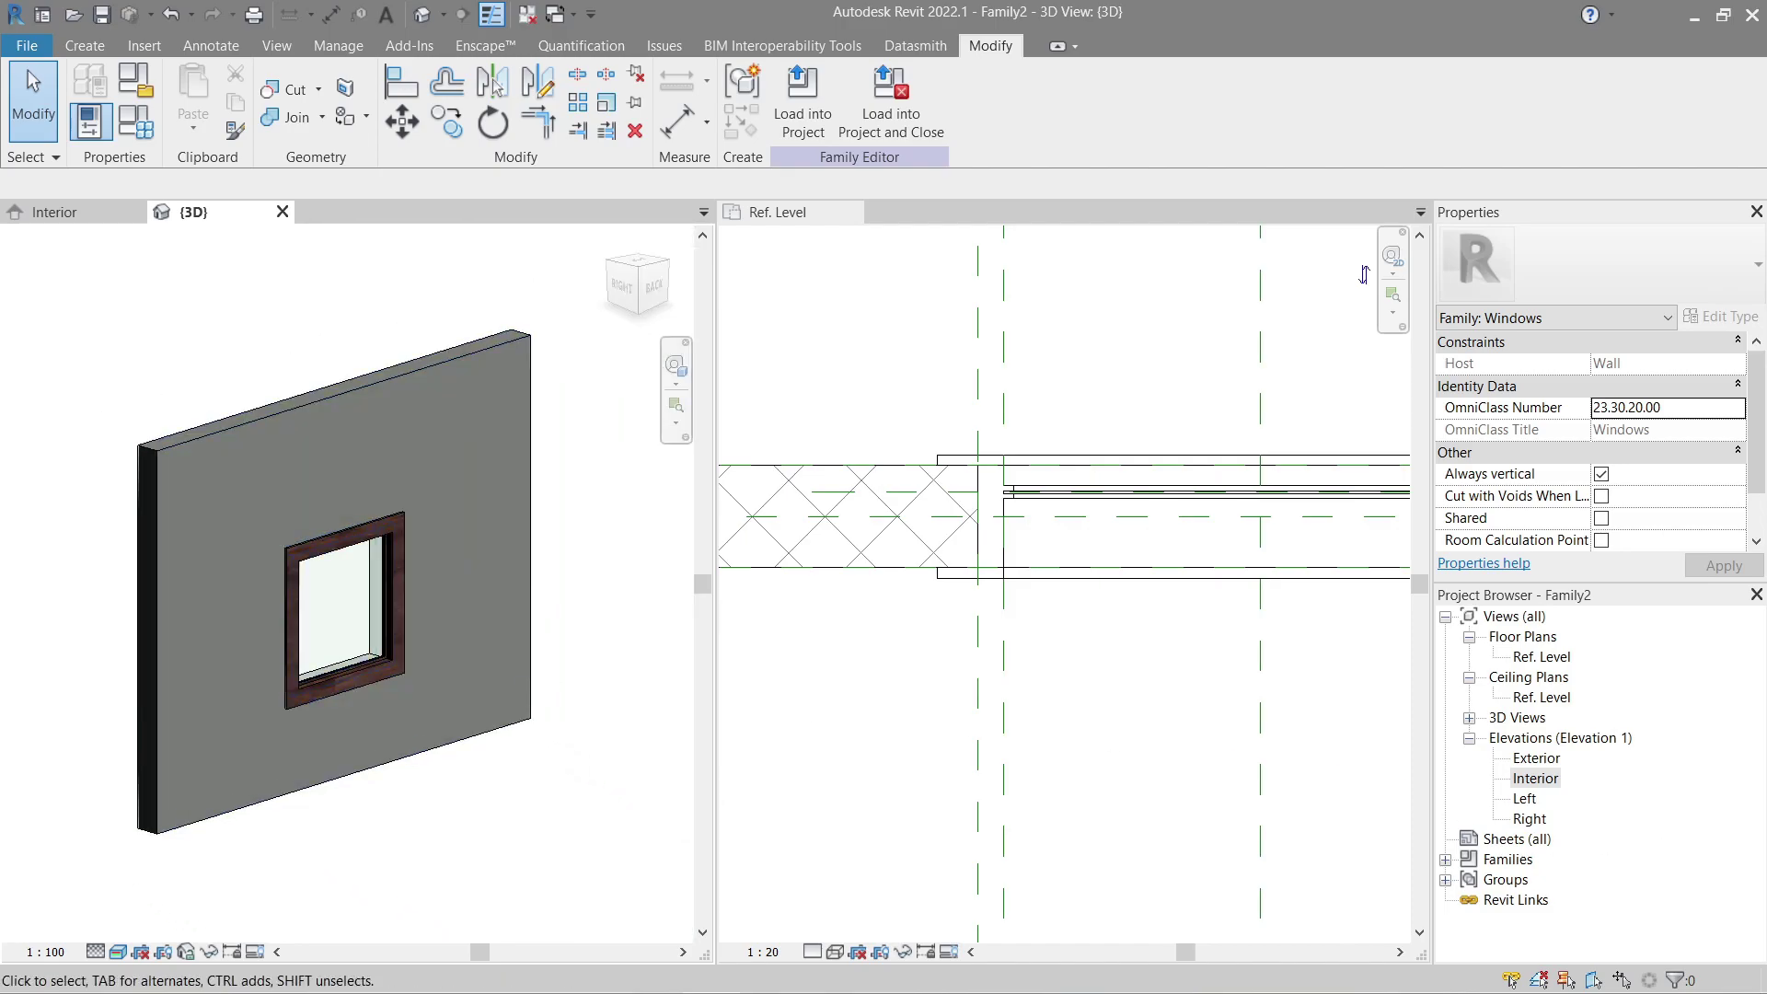